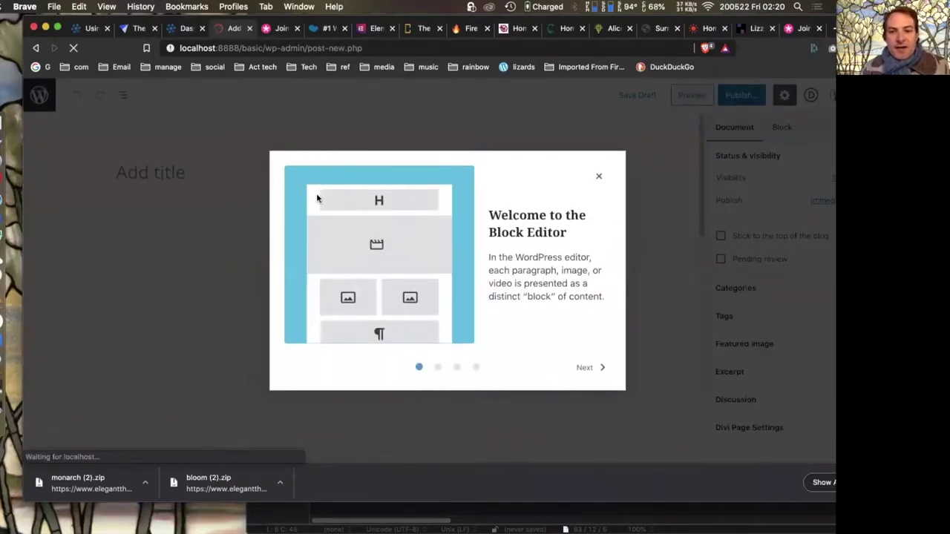
- Dismiss the block editor welcome guide and title the new post "test page"
left_click(598, 176)
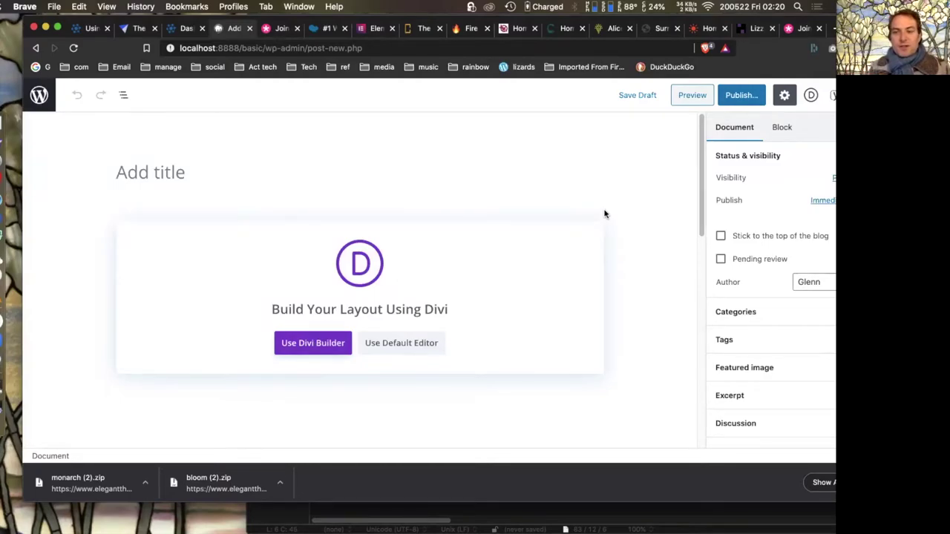
left_click(145, 172)
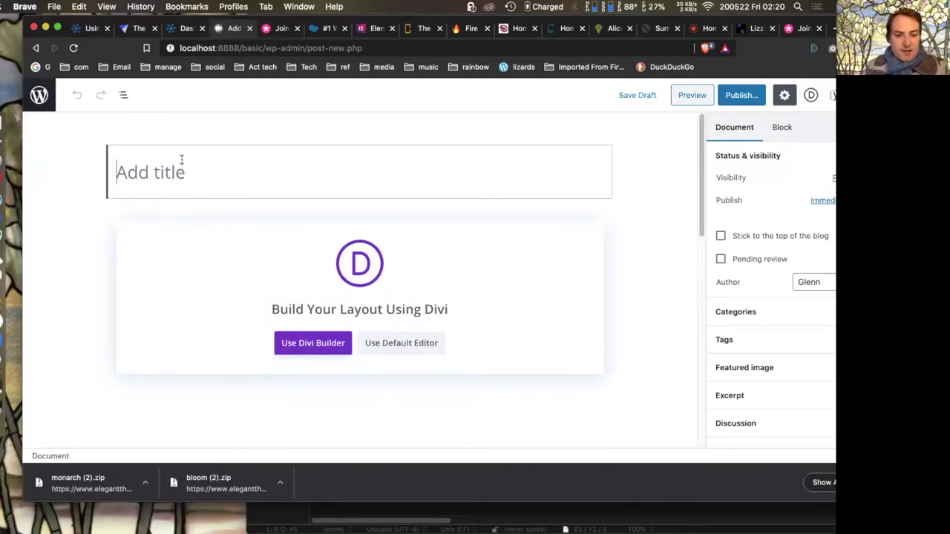
type("test page")
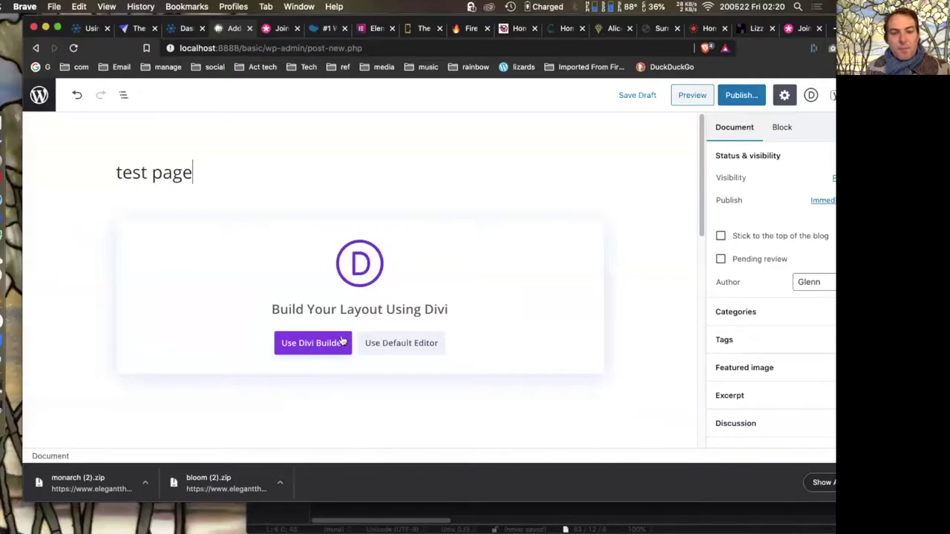
- Publish the post and open its live page in a new browser tab
left_click(752, 102)
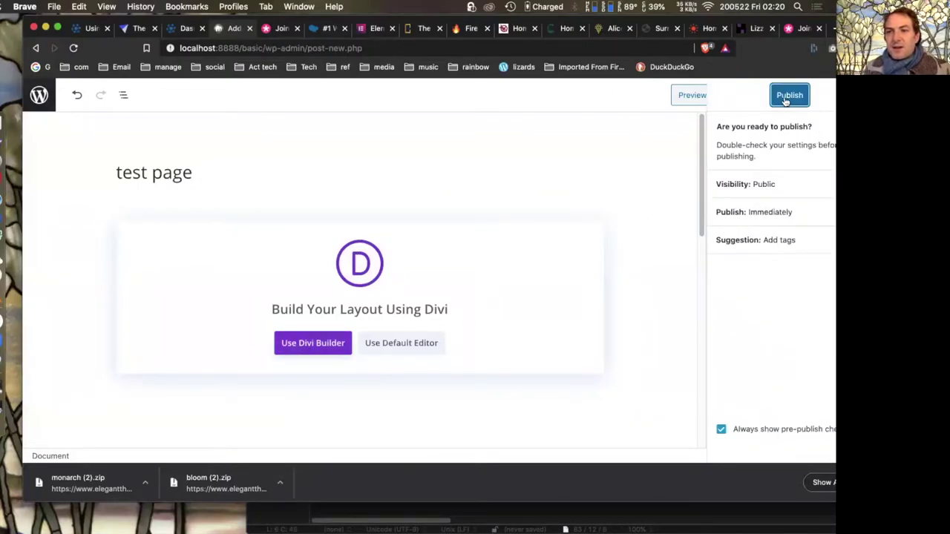
left_click(789, 98)
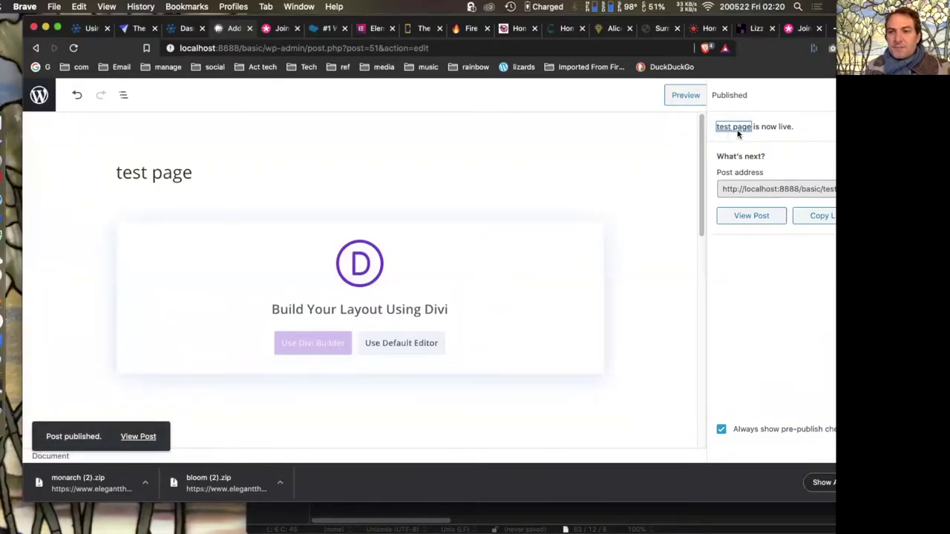
right_click(752, 216)
left_click(704, 222)
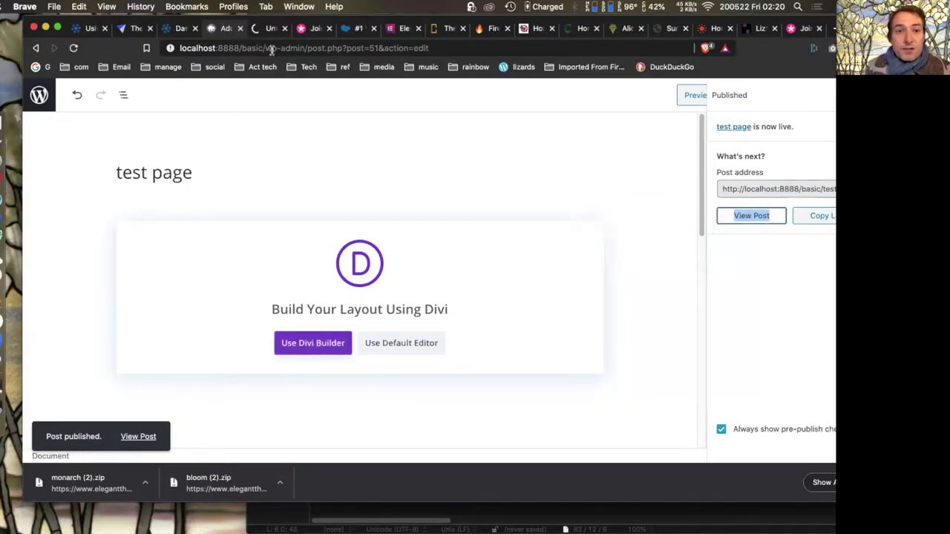
- Switch the post to the default editor and review the Yoast SEO section below the content
left_click(404, 343)
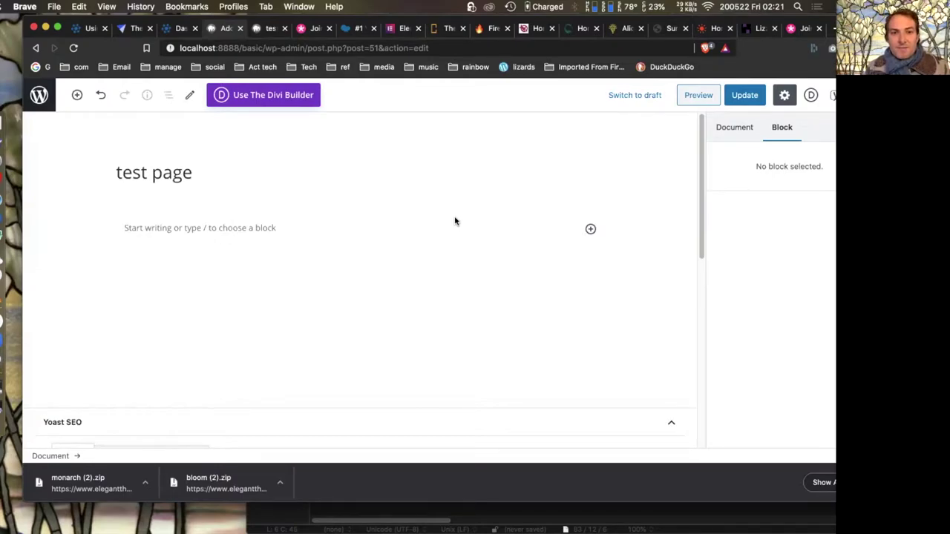
scroll(455, 221, "down", 4)
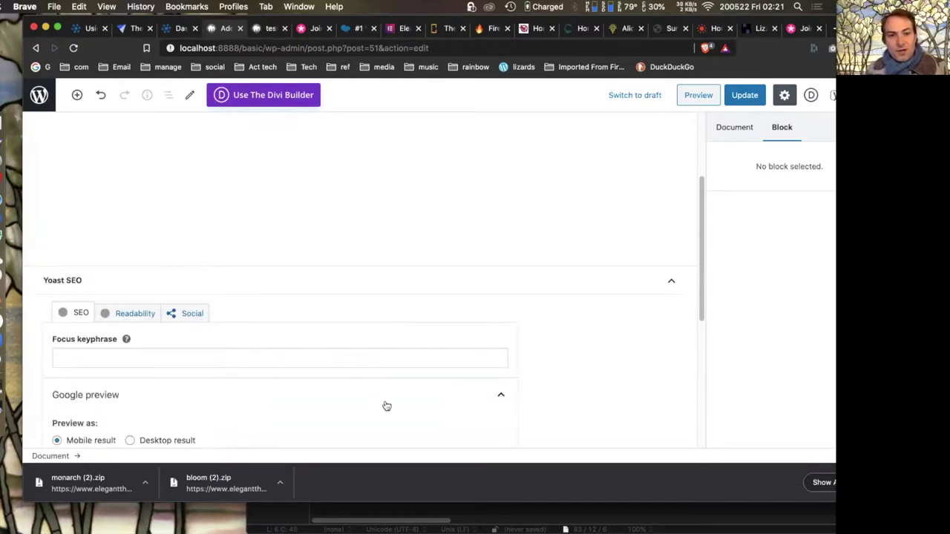
scroll(387, 405, "down", 3)
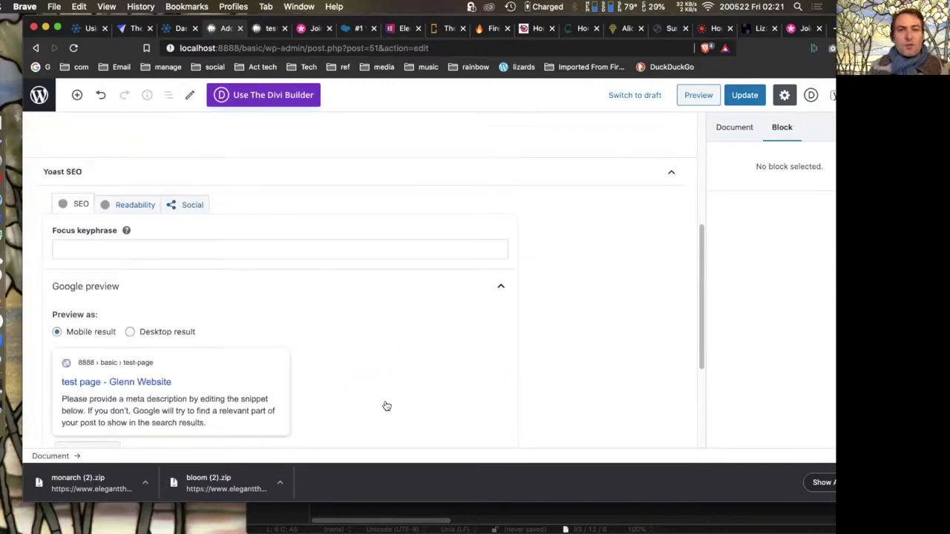
scroll(387, 406, "up", 3)
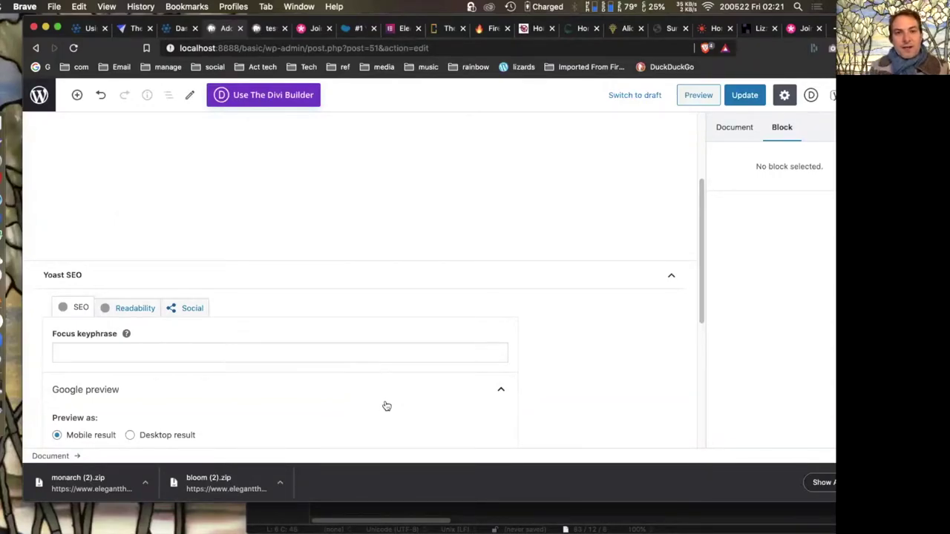
scroll(386, 406, "down", 5)
scroll(387, 406, "up", 10)
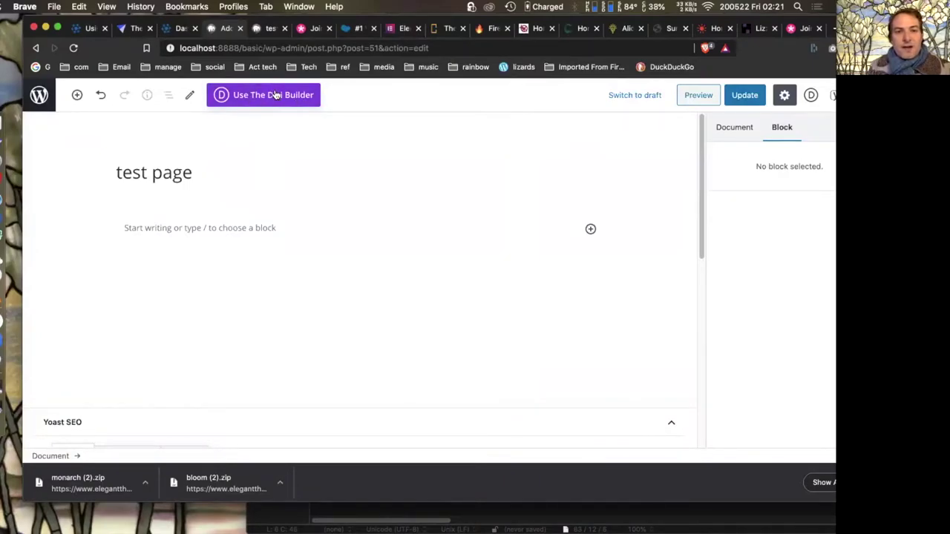
- Enable the Visual Builder on the live test page and start building from scratch, dismissing the row insertion prompt
left_click(269, 29)
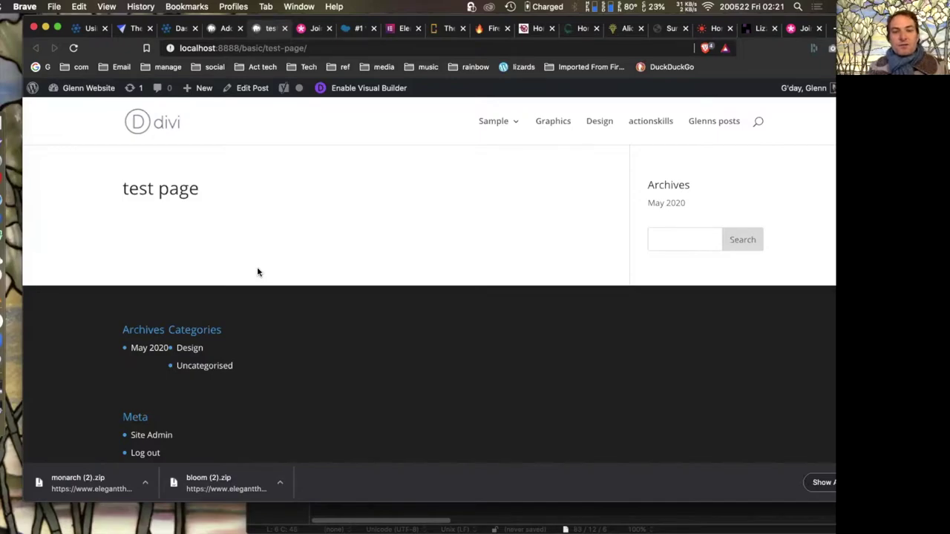
left_click(365, 89)
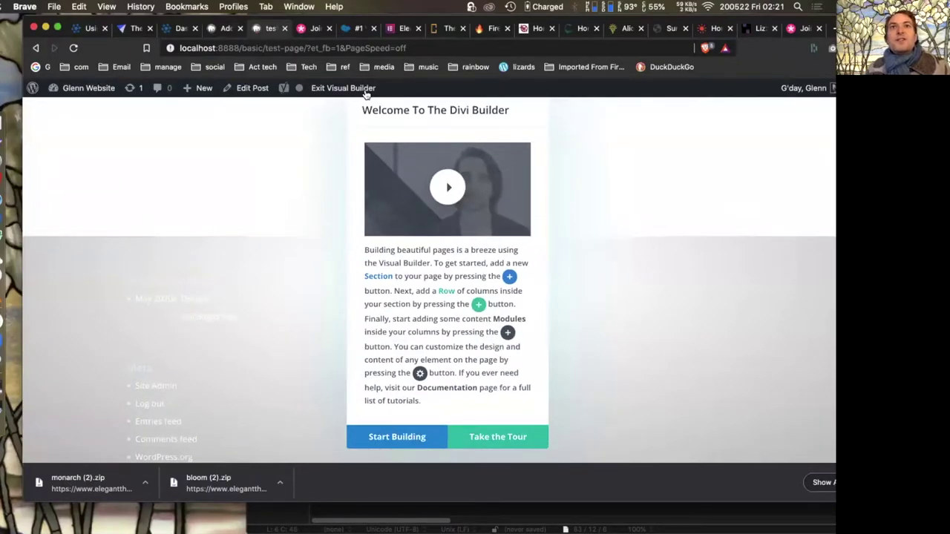
left_click(365, 90)
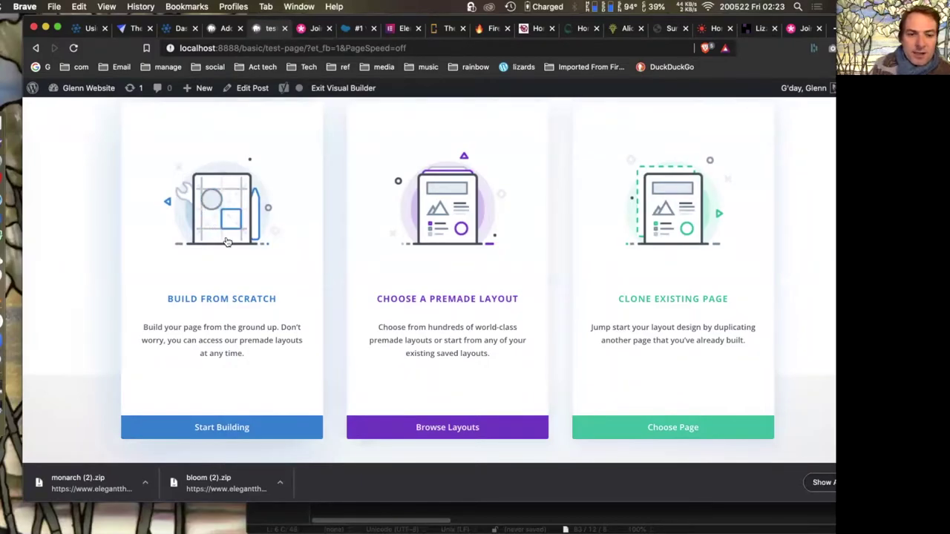
left_click(223, 428)
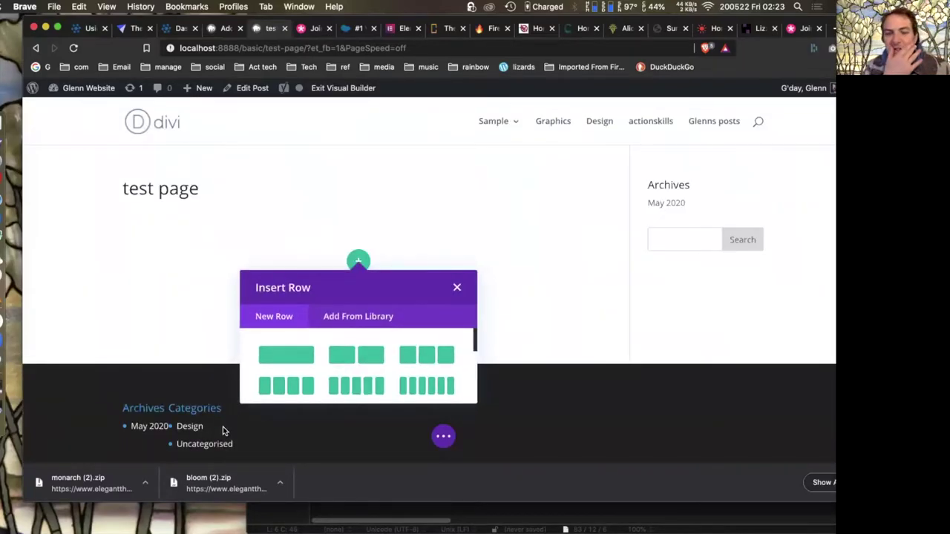
left_click(456, 287)
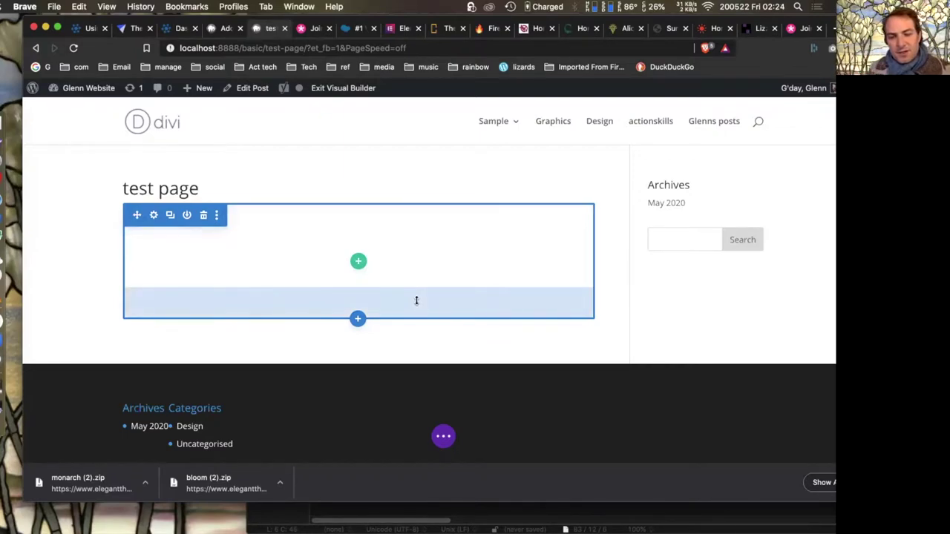
- Expand the builder's page controls and examine the page in wireframe, desktop, tablet and phone views, ending on desktop
left_click(442, 438)
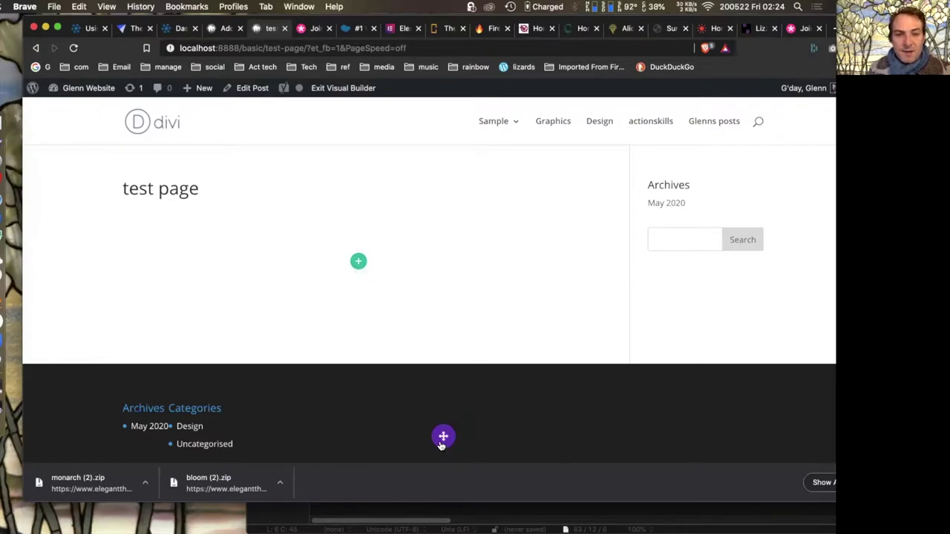
left_click(442, 438)
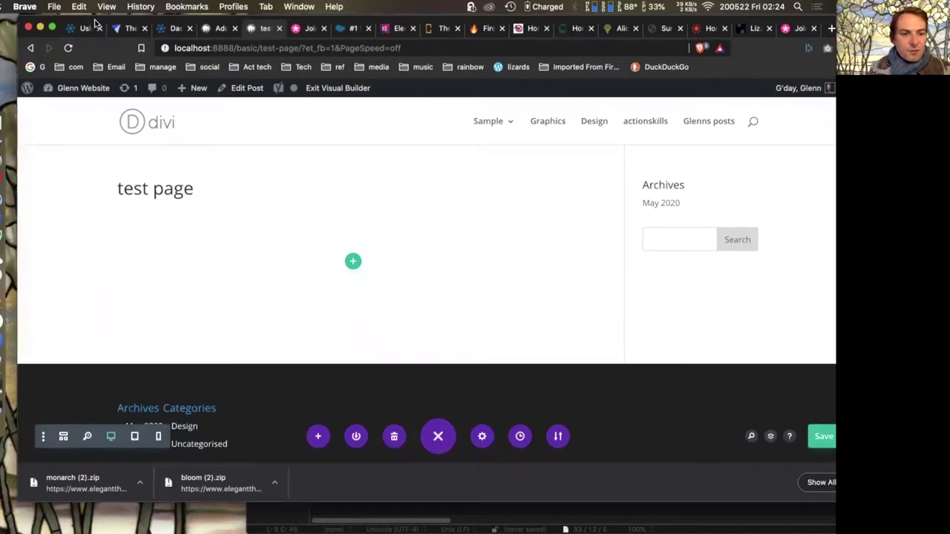
left_click_drag(108, 22, 91, 23)
left_click(52, 437)
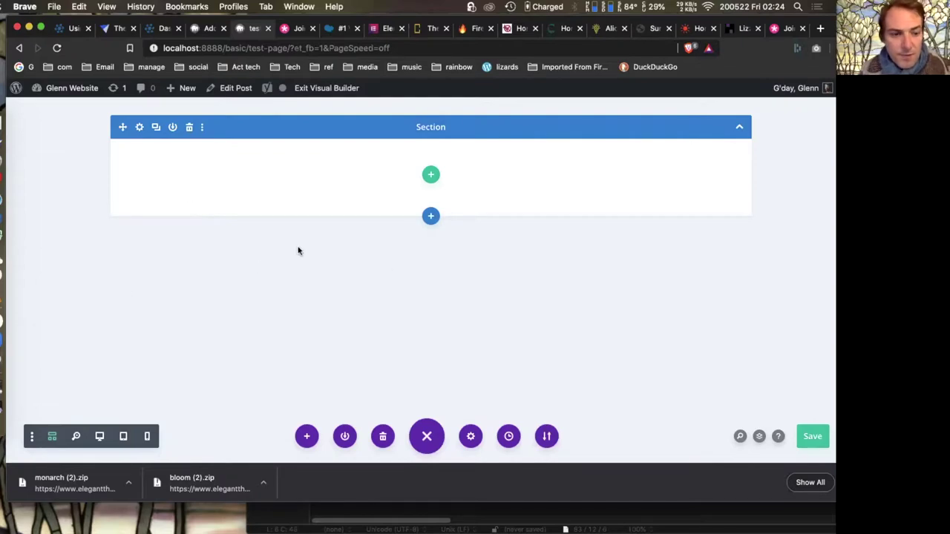
left_click(98, 437)
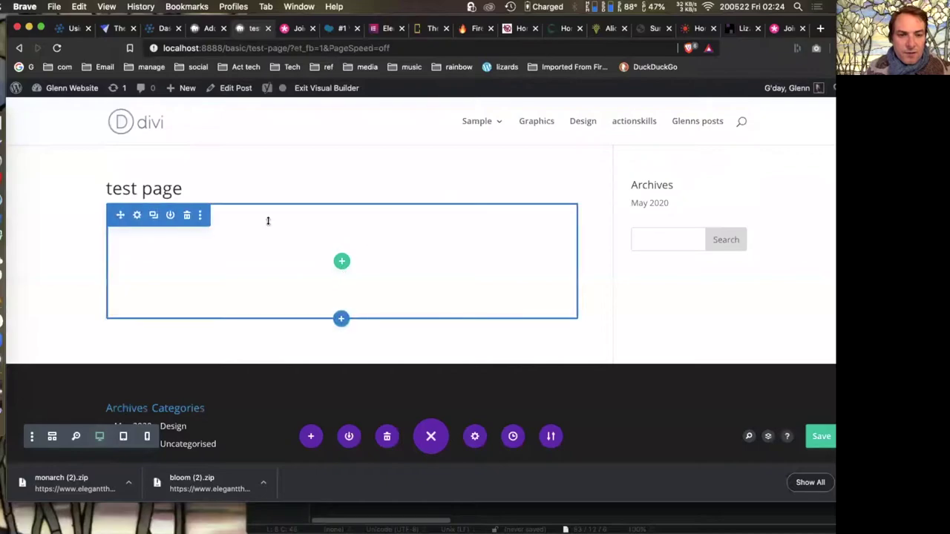
left_click(123, 436)
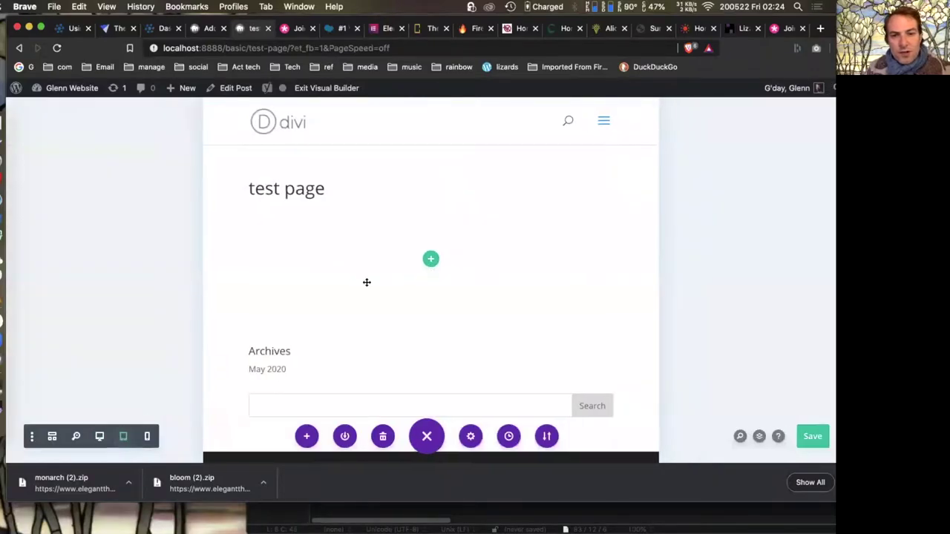
left_click(146, 437)
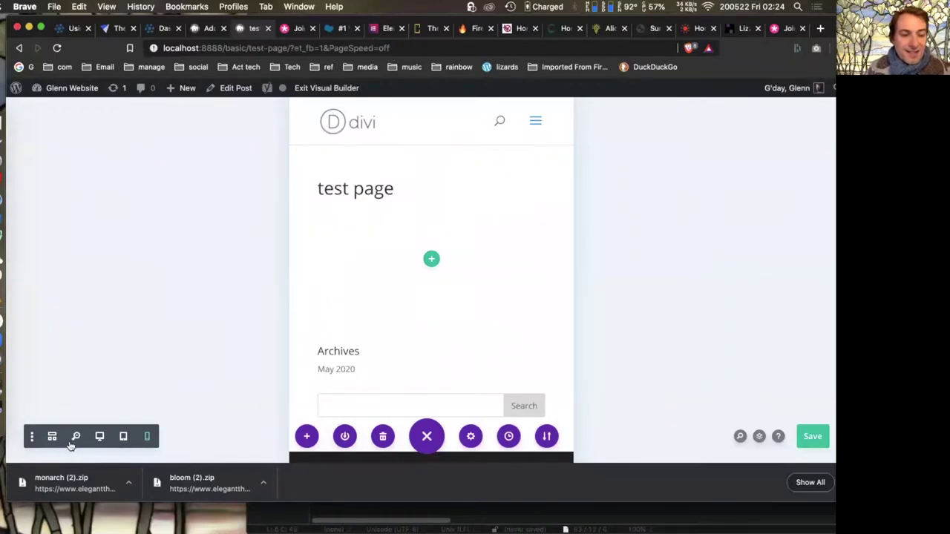
left_click(99, 436)
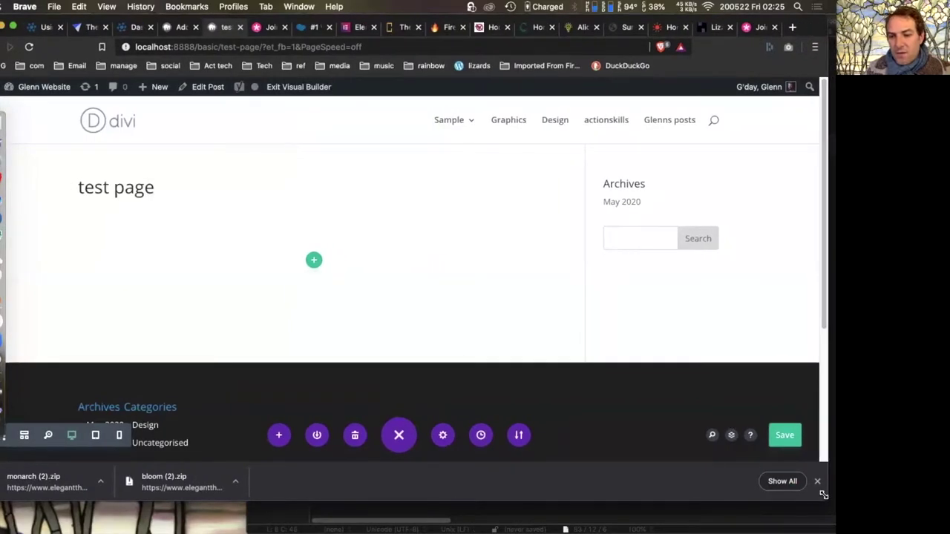
- Hide the browser's downloads bar and look through the Load From Library and Add to Library dialogs without saving anything
left_click(817, 481)
mouse_move(797, 495)
left_mouse_down()
mouse_move(526, 471)
mouse_move(437, 482)
mouse_move(333, 468)
mouse_move(812, 497)
left_mouse_up()
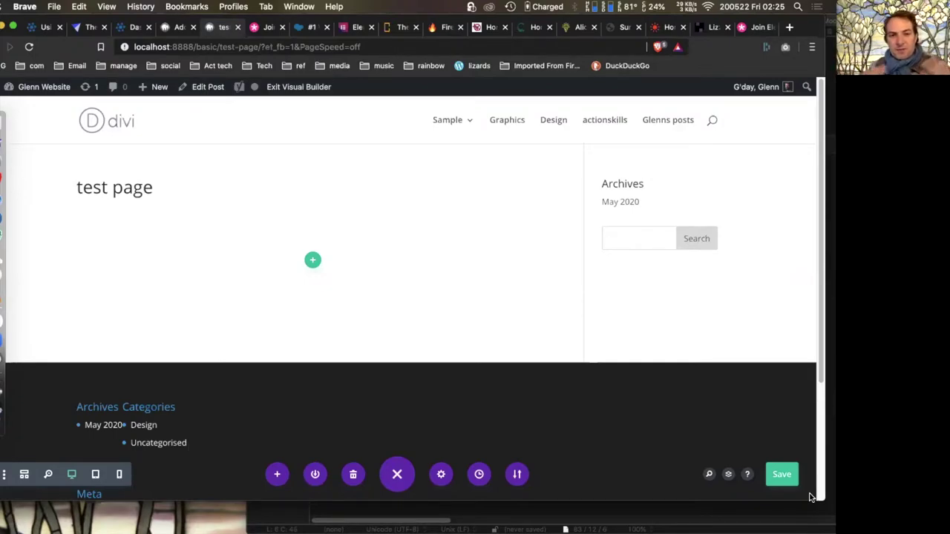
left_click(276, 474)
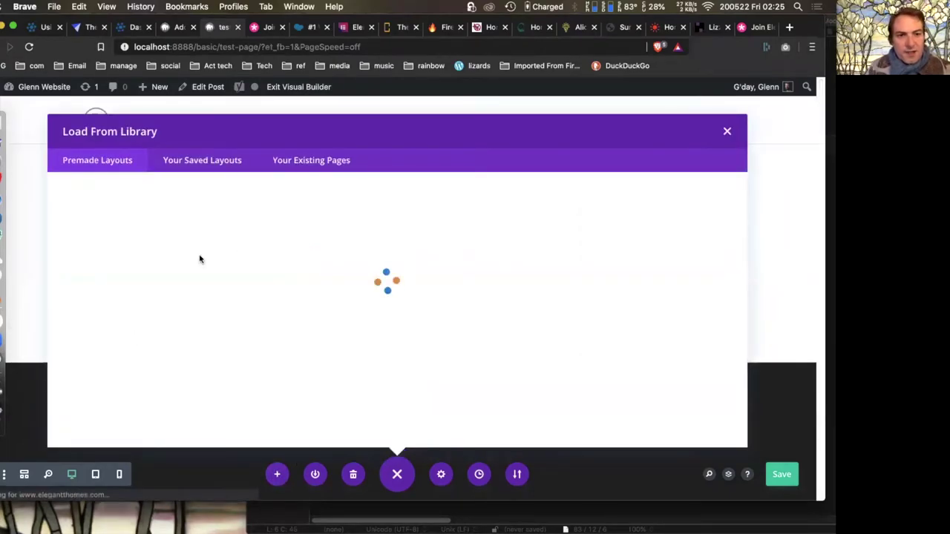
left_click(728, 133)
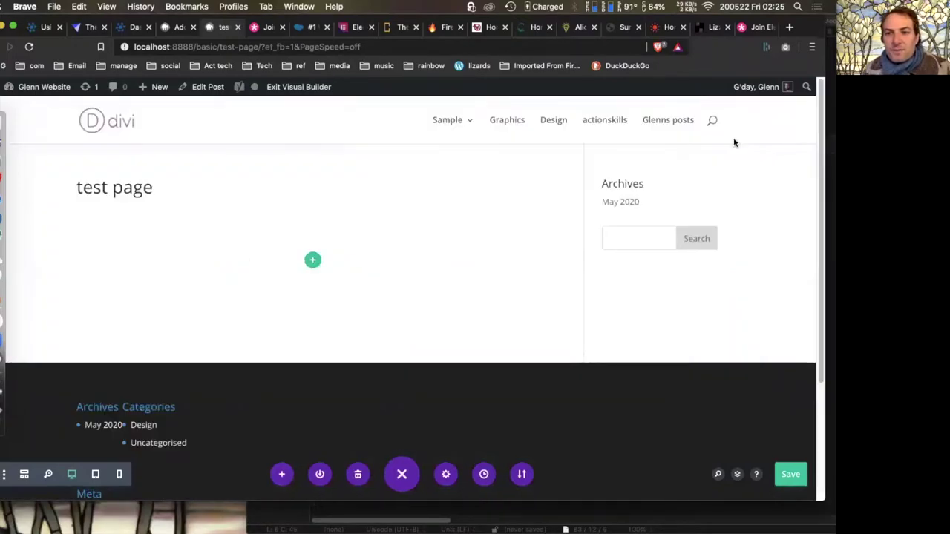
left_click(320, 475)
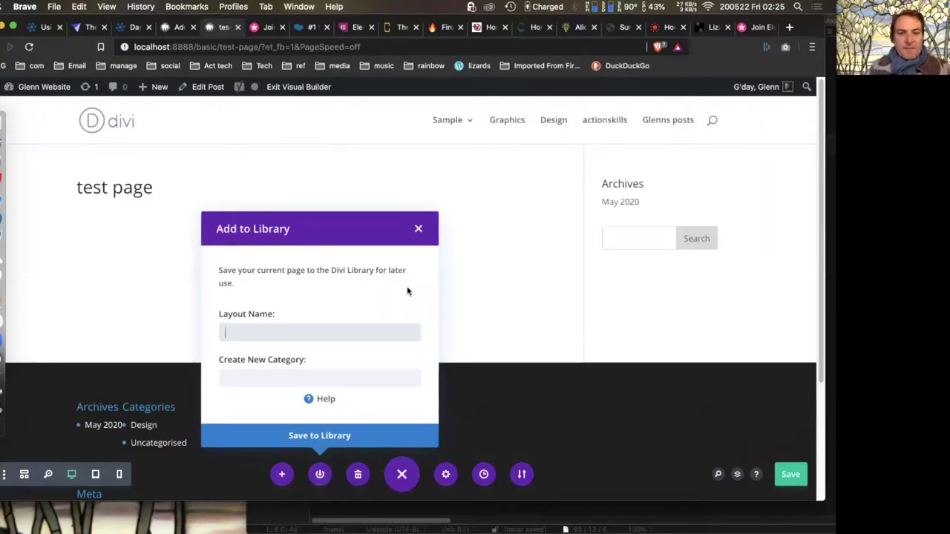
left_click(418, 231)
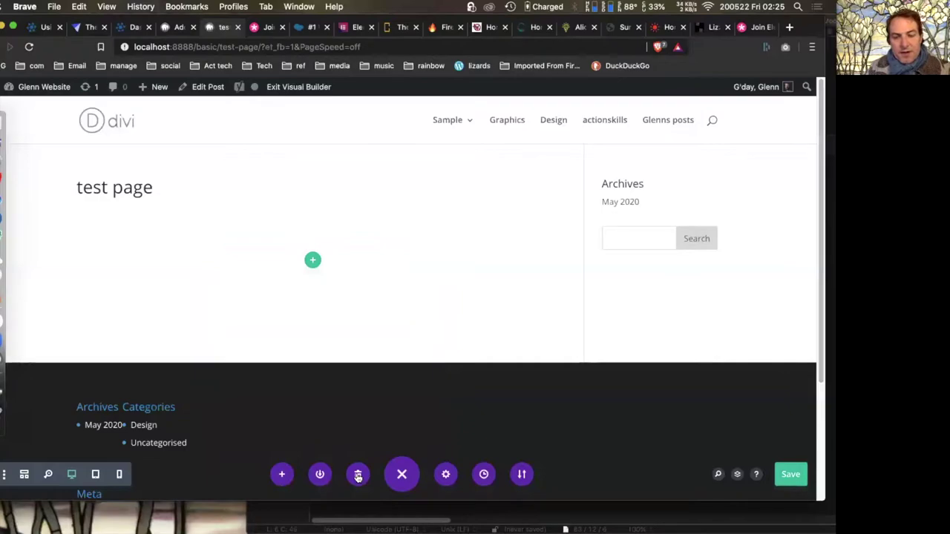
- Review the post settings for title, excerpt, featured image, categories and tags, and close them without changes
left_click(445, 475)
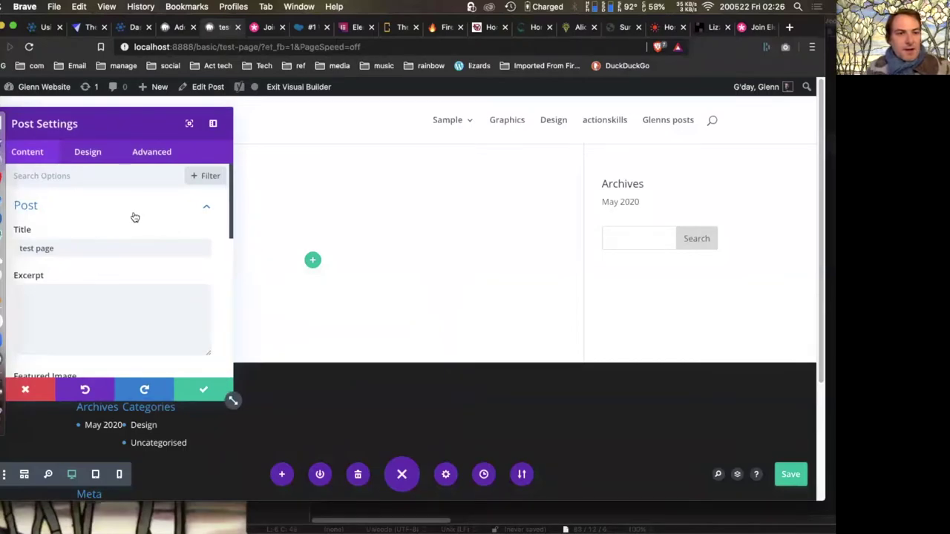
scroll(125, 238, "down", 1)
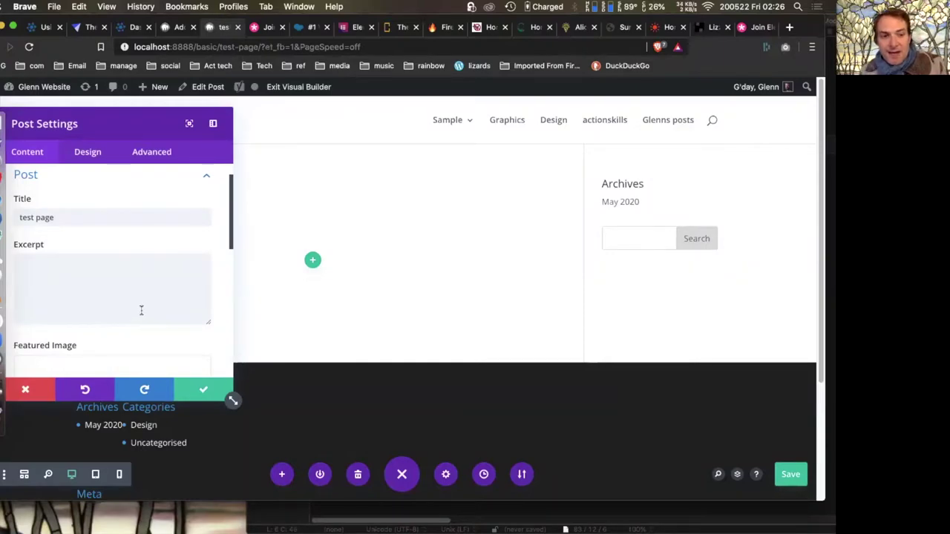
scroll(135, 290, "down", 7)
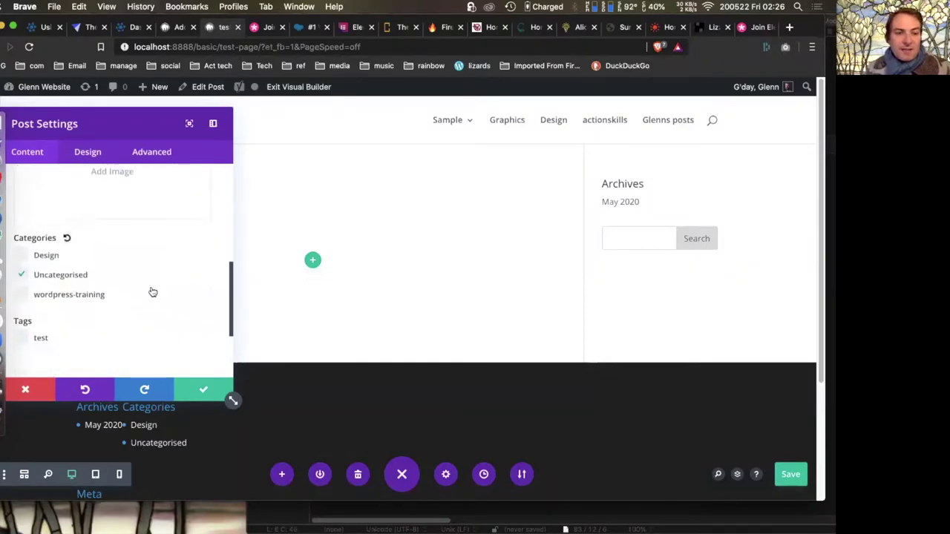
left_click(29, 392)
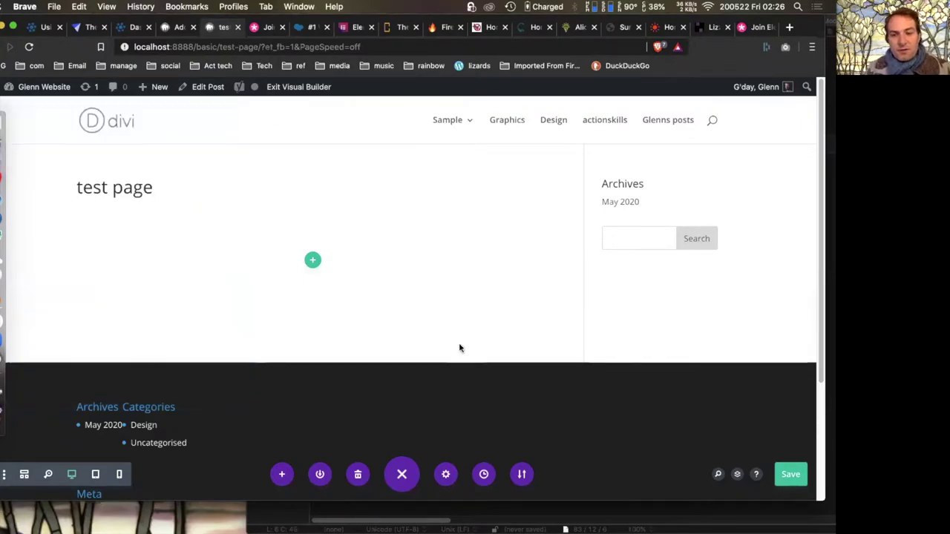
- Look at the page's editing history, close it, and open the portability options for exporting the layout
left_click(483, 475)
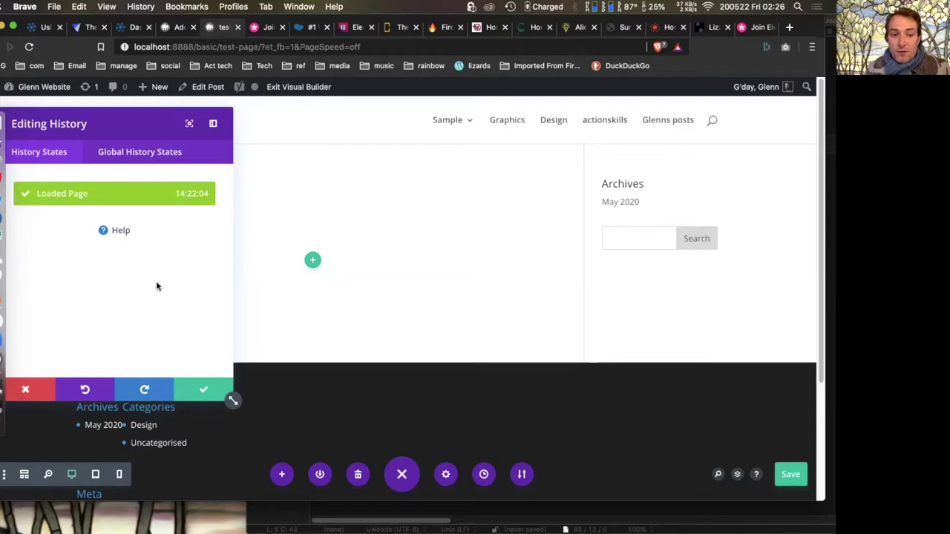
left_click(26, 390)
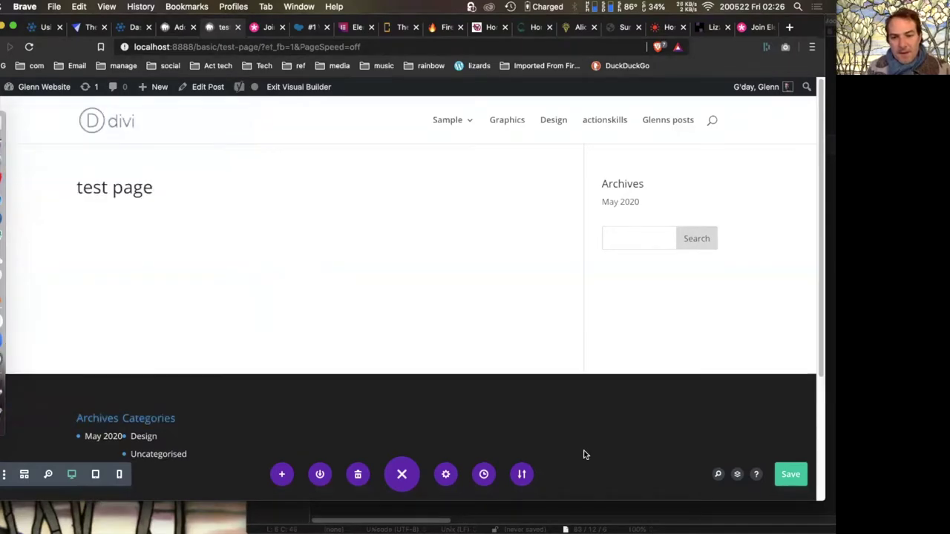
left_click(522, 474)
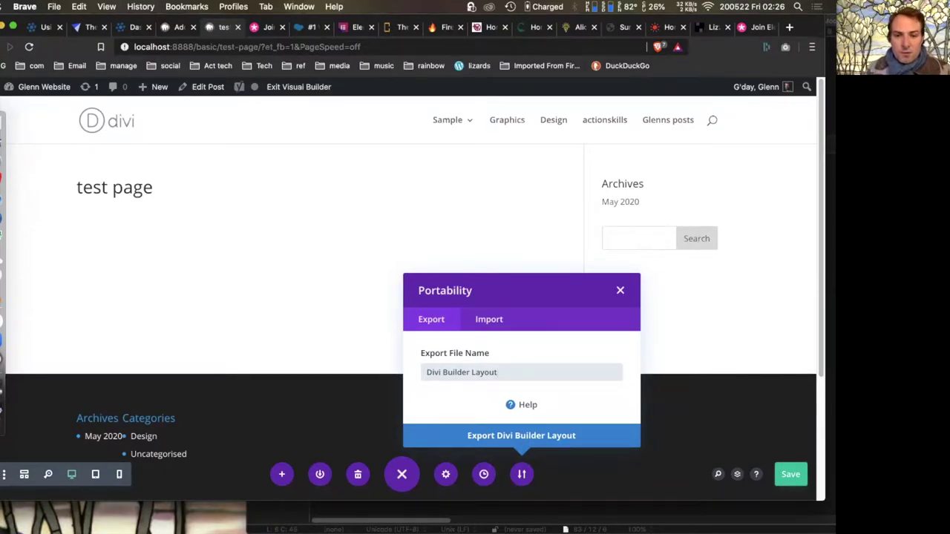
- Close the portability options, open the Exit Visual Builder link in a separate tab, and return to the builder tab
left_click(620, 290)
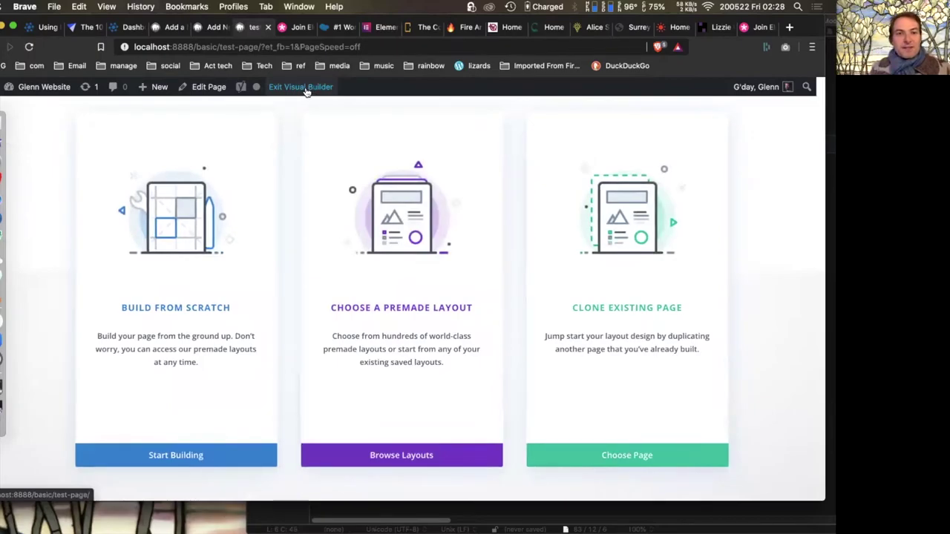
right_click(307, 90)
left_click(328, 94)
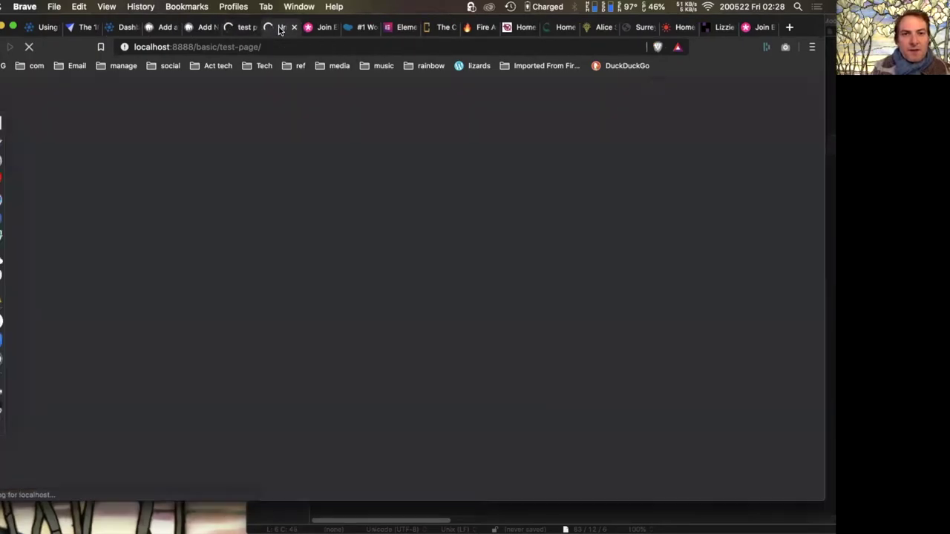
left_click(280, 28)
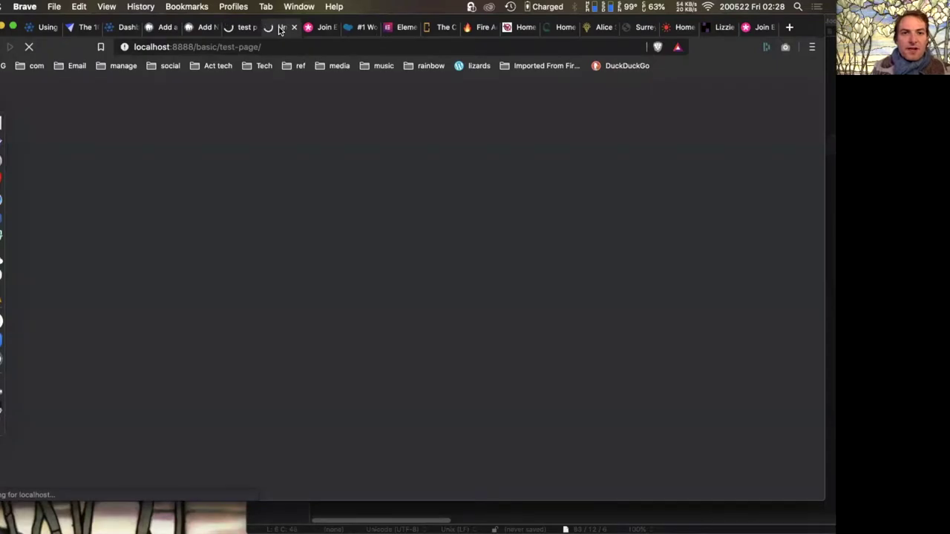
left_click(244, 28)
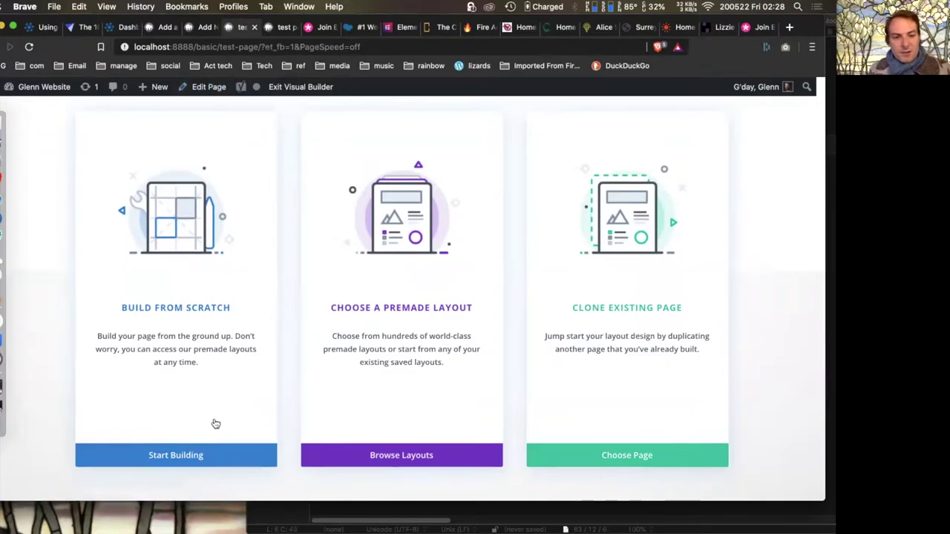
- Start building the page from scratch with a row of three equal columns, without inserting a module
left_click(185, 455)
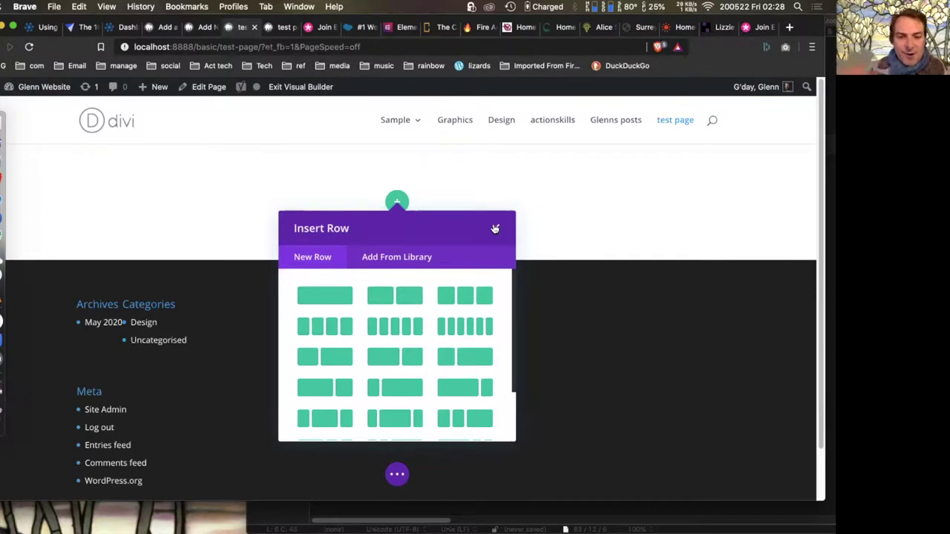
left_click(466, 295)
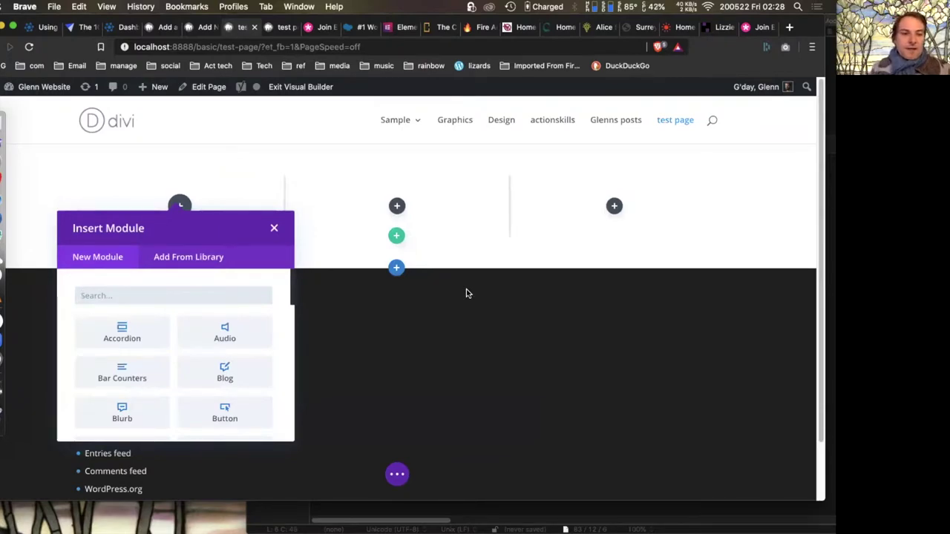
left_click(274, 227)
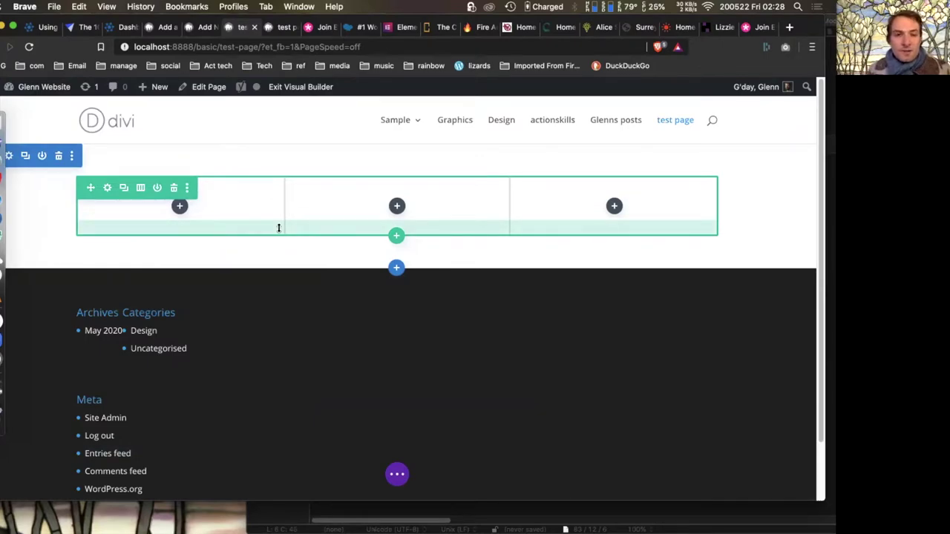
- Try four and five equal columns for the row, and set it back to three equal columns
left_click(140, 188)
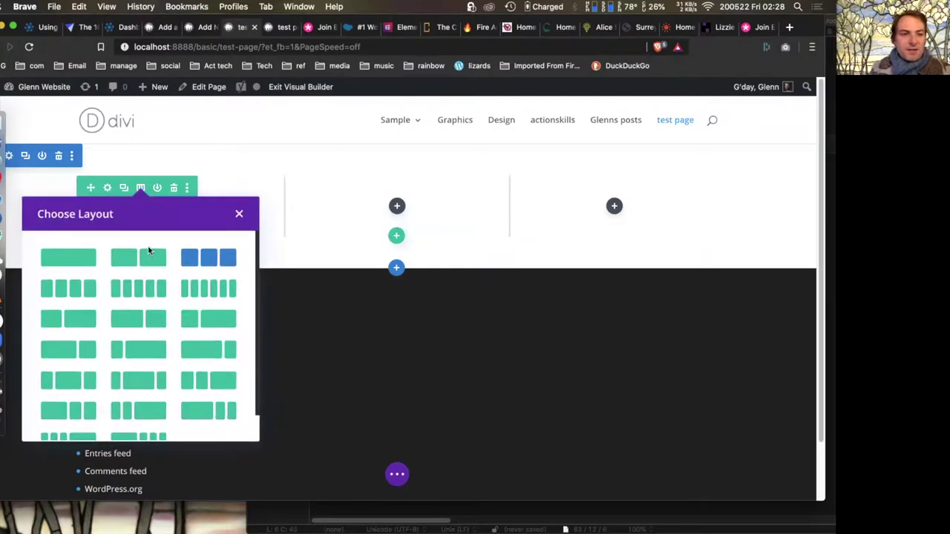
left_click(74, 286)
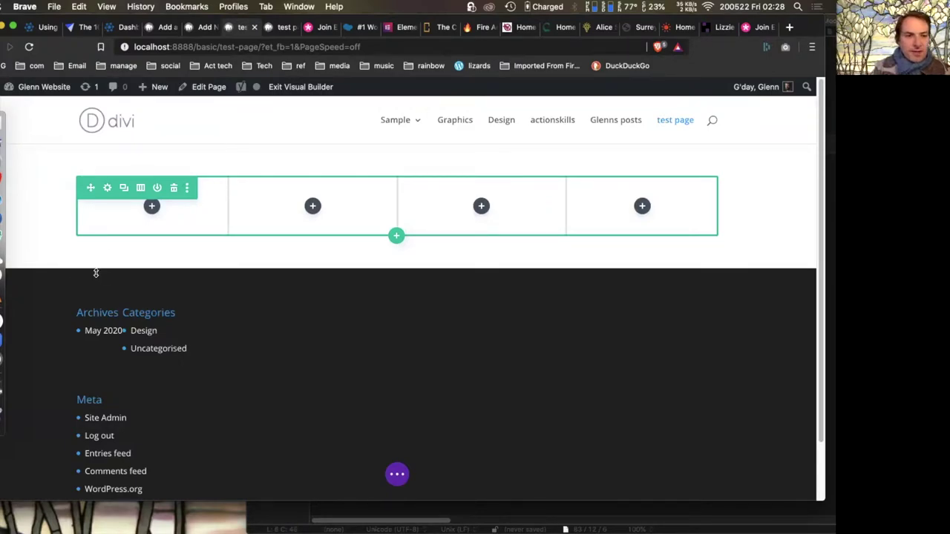
left_click(227, 207)
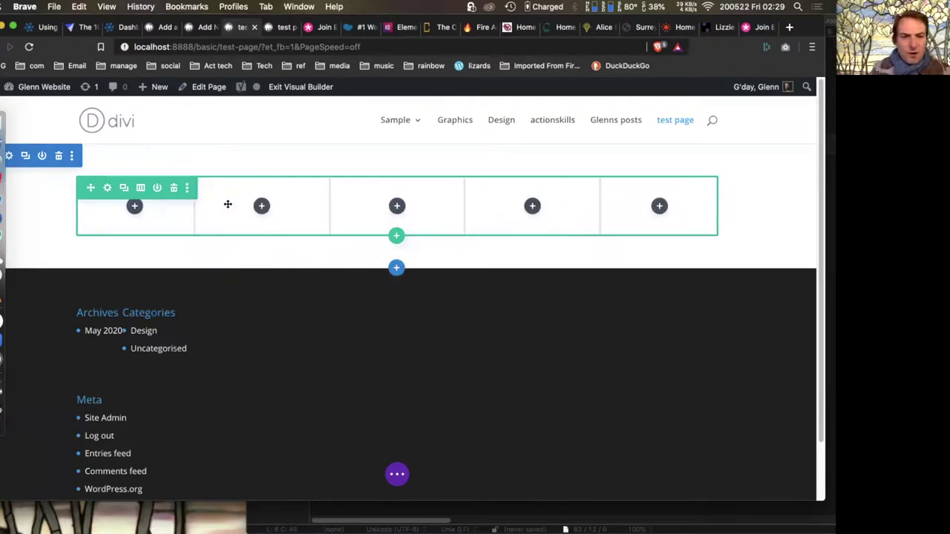
left_click(141, 190)
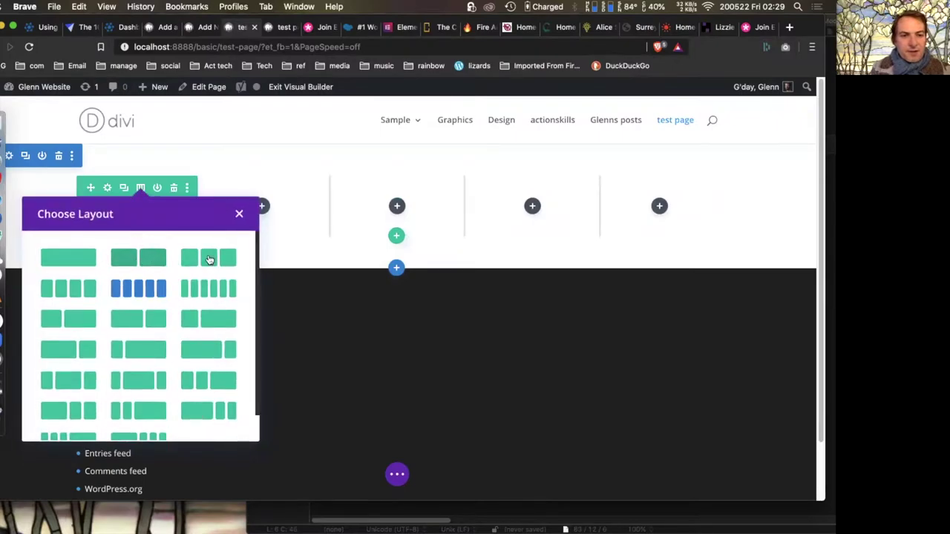
left_click(208, 257)
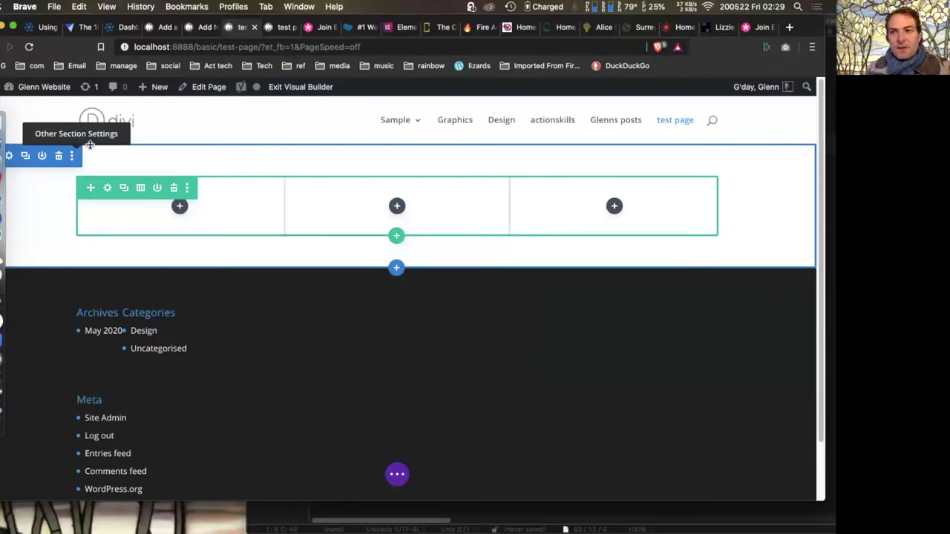
- Open upskill.coach in a new tab, examine how its sections and columns are laid out, and return to the test page builder
left_click(792, 28)
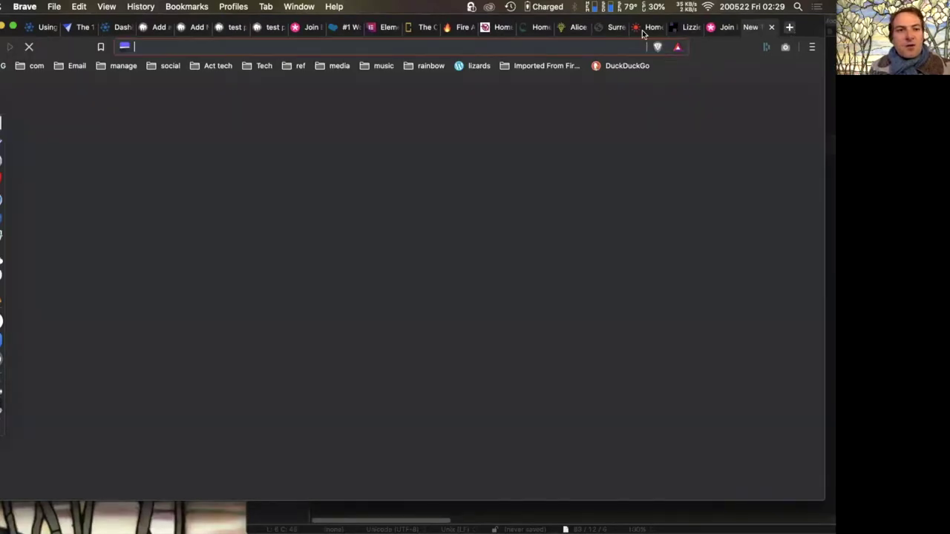
type("up")
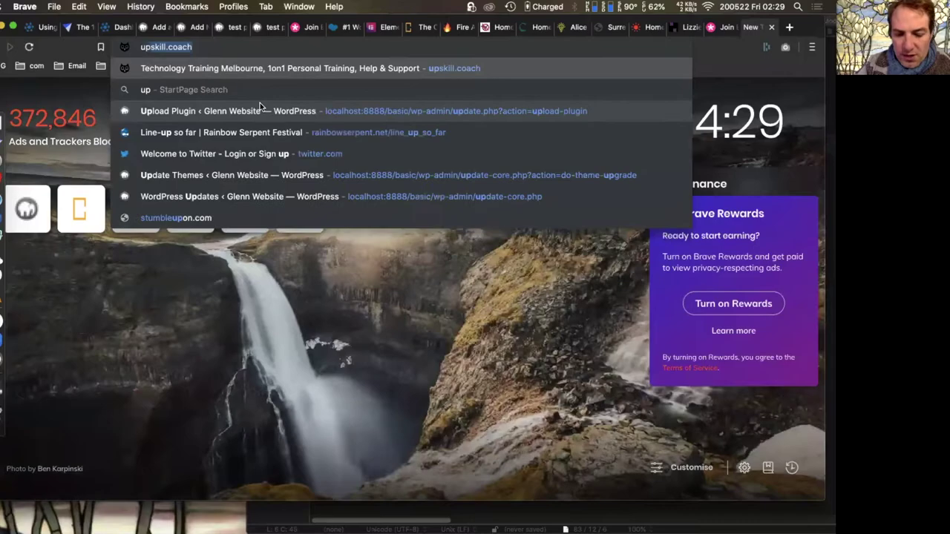
type("skill.coach")
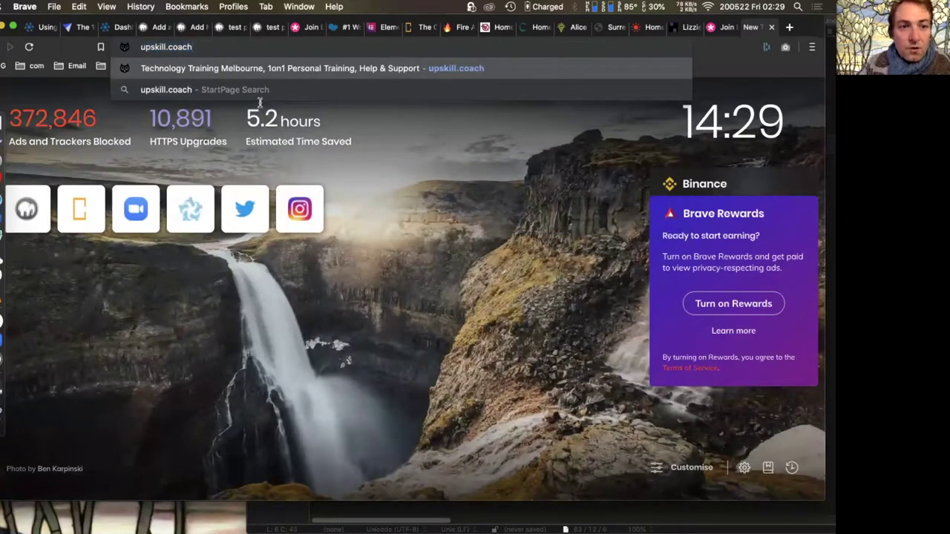
key("Return")
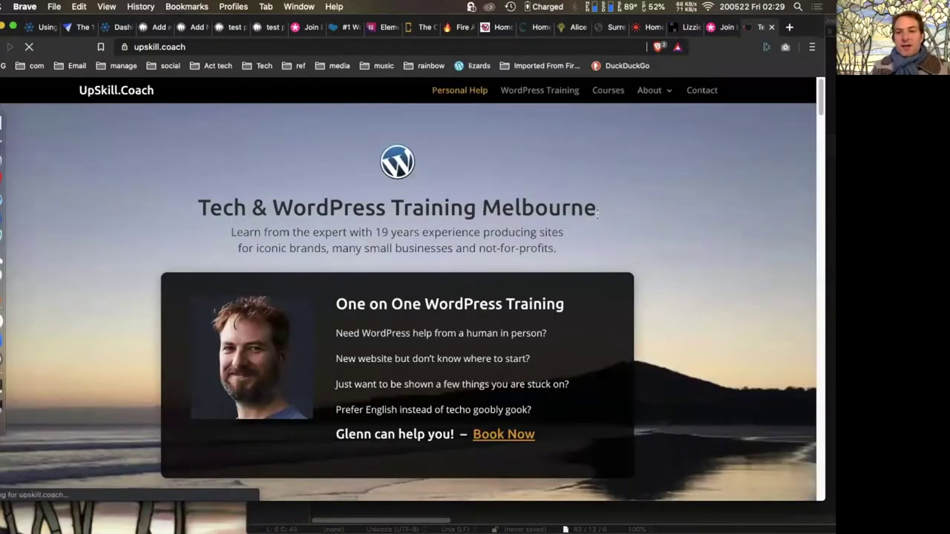
scroll(739, 343, "down", 3)
scroll(740, 343, "down", 5)
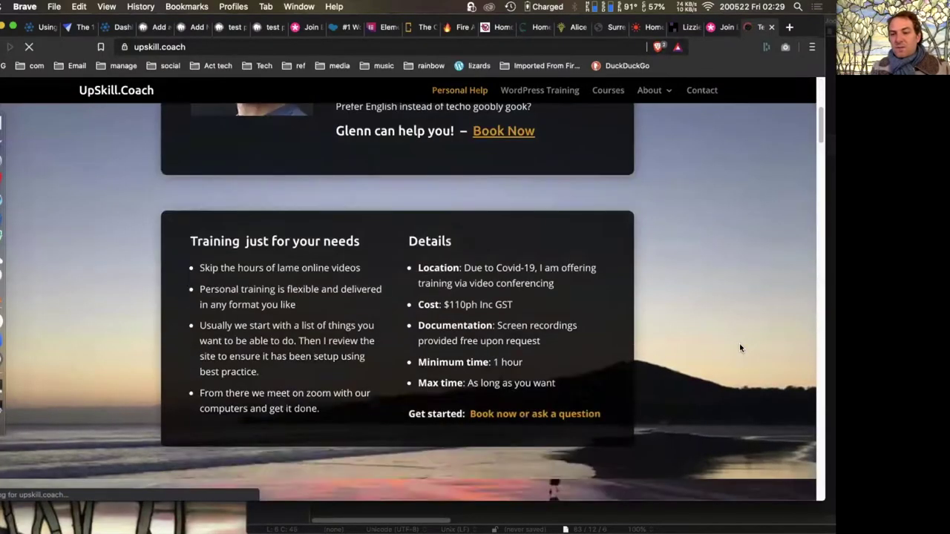
scroll(740, 348, "down", 10)
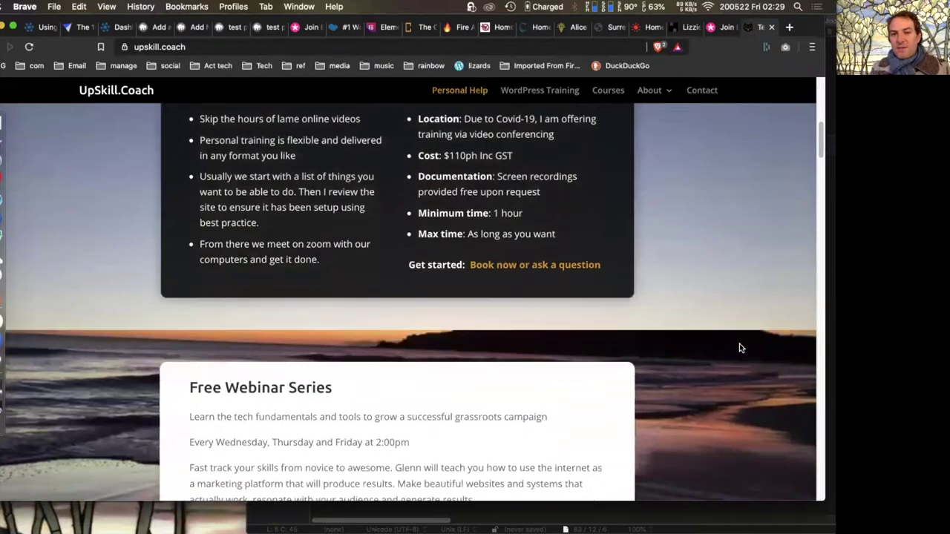
scroll(739, 347, "down", 10)
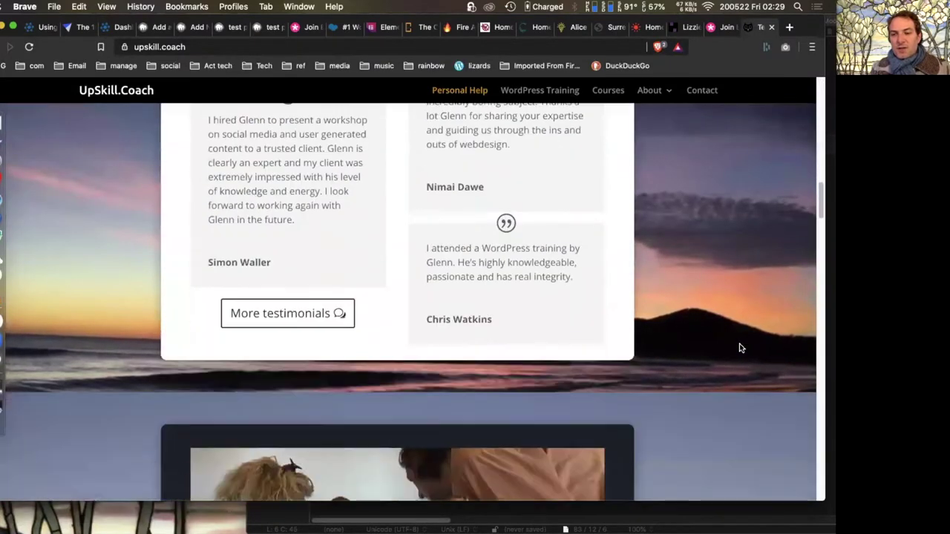
scroll(739, 348, "down", 9)
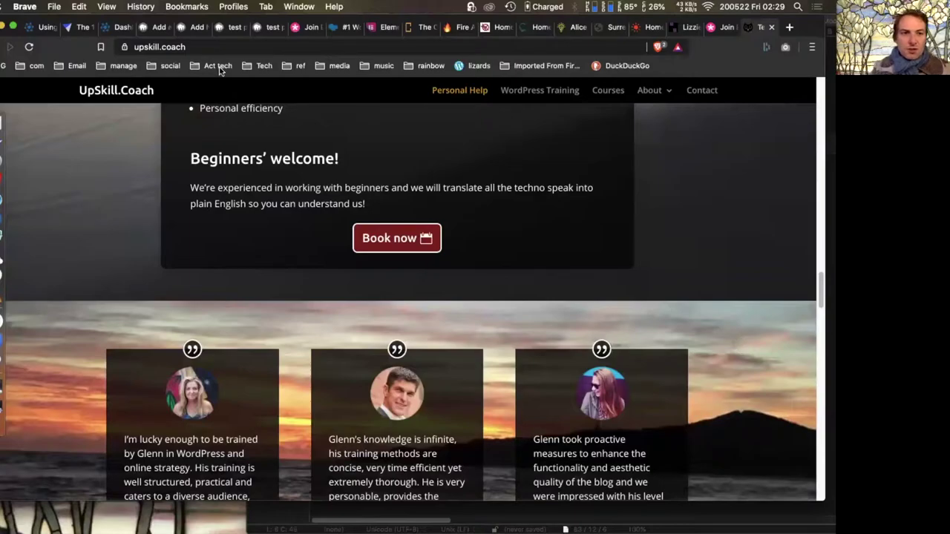
left_click(267, 28)
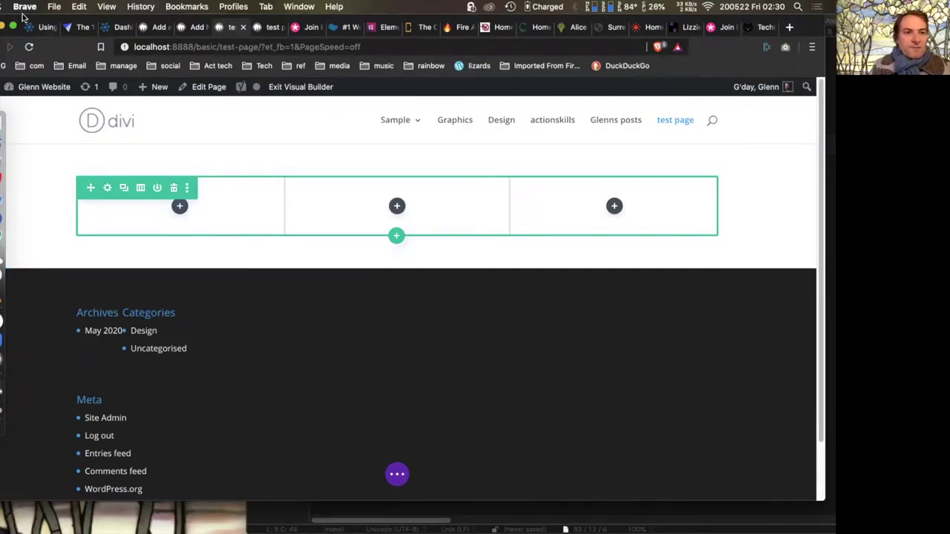
- Bring the section controls into view, duplicate the section holding the three-column row, and delete the copy
left_click_drag(22, 20, 65, 19)
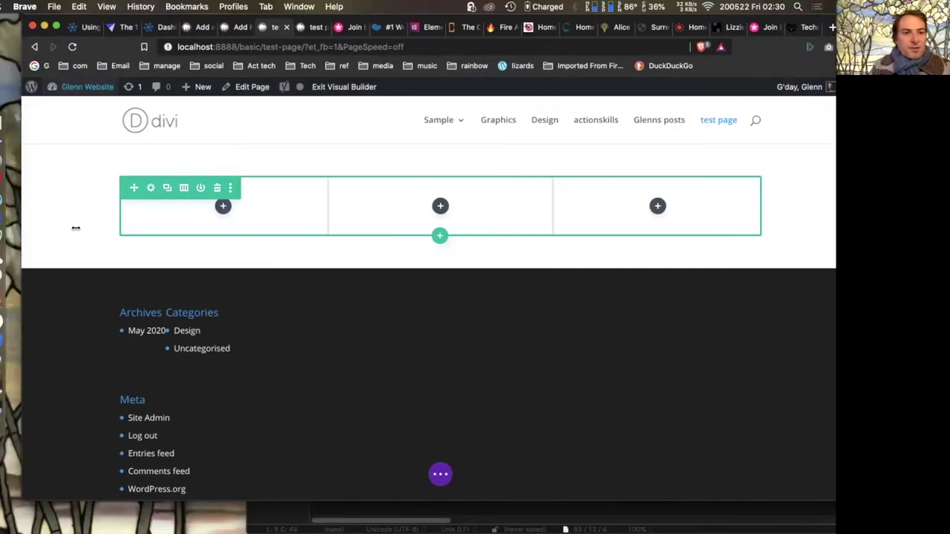
mouse_move(68, 158)
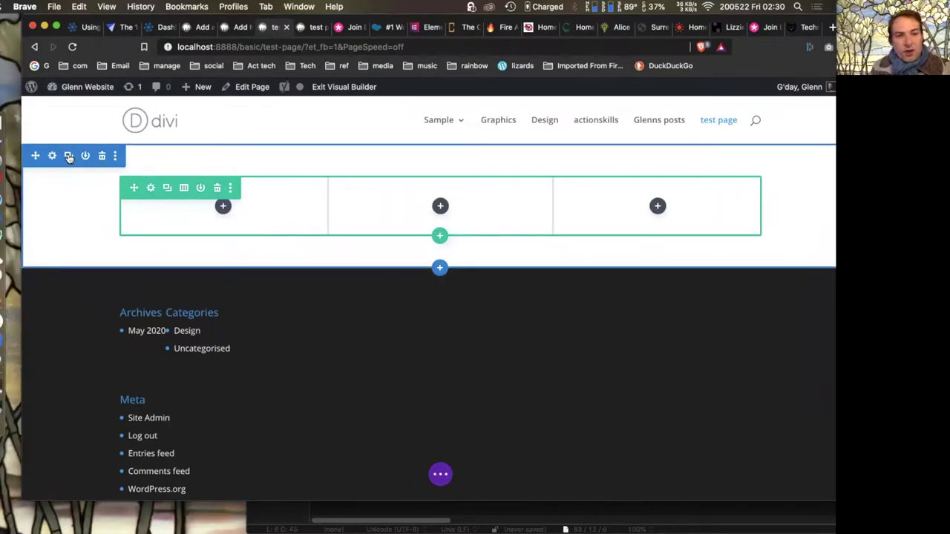
left_click(68, 155)
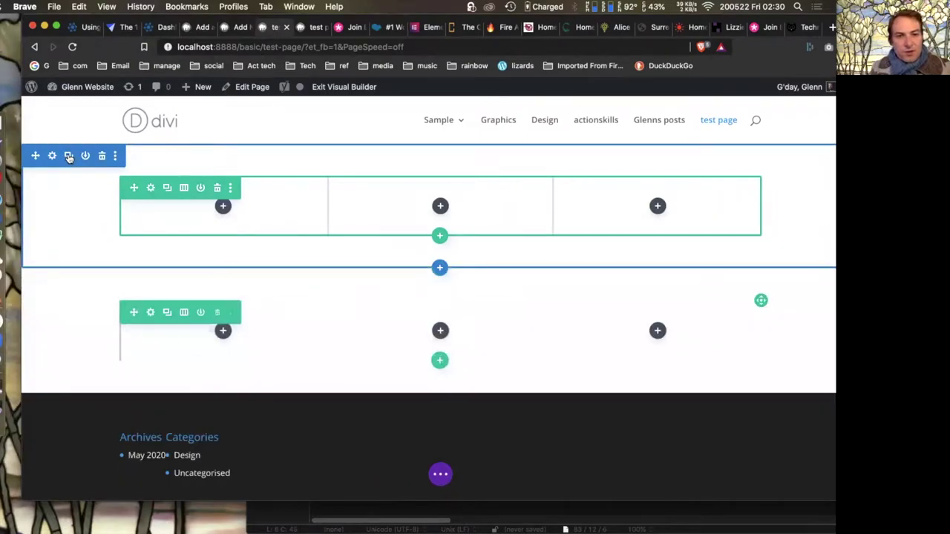
mouse_move(229, 334)
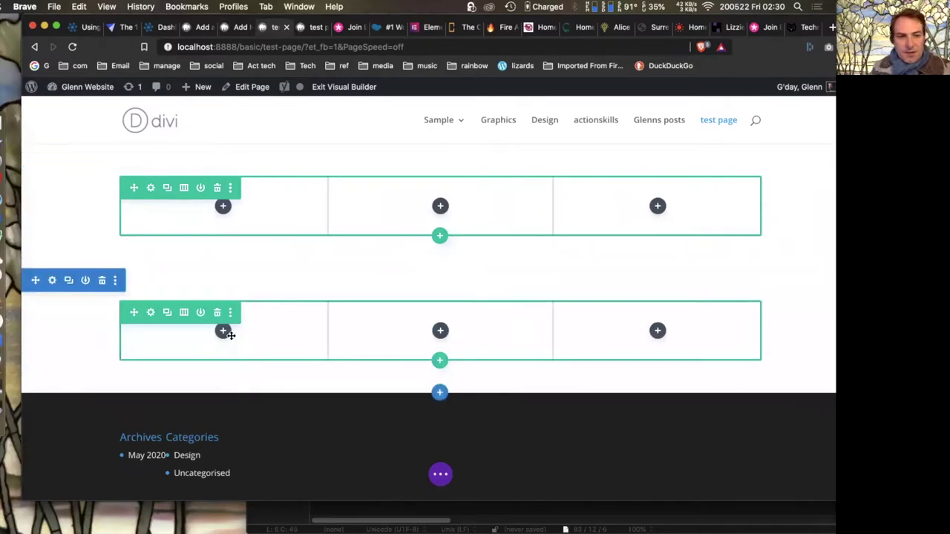
left_click(103, 281)
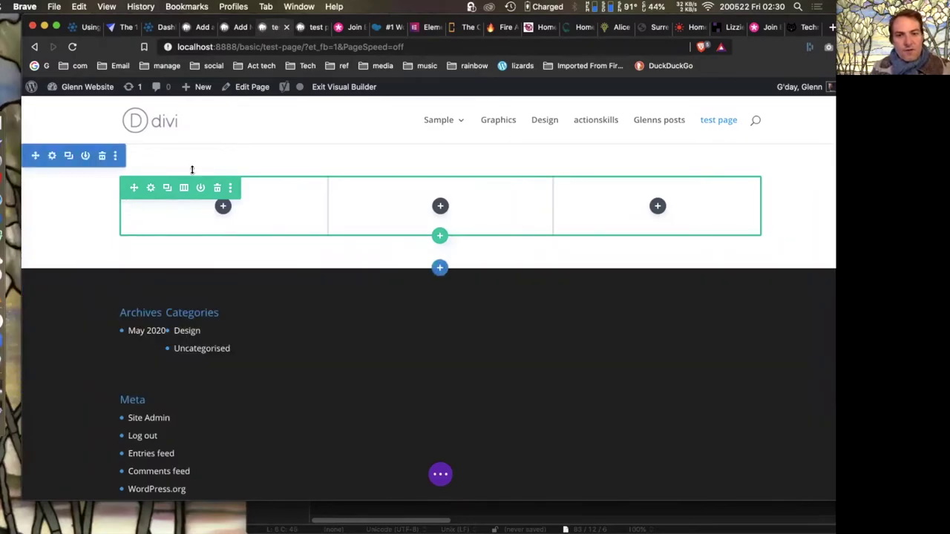
- Insert a Specialty section with a wide row area beside a narrow right-hand column, and give it a three-column row without modules
left_click(440, 268)
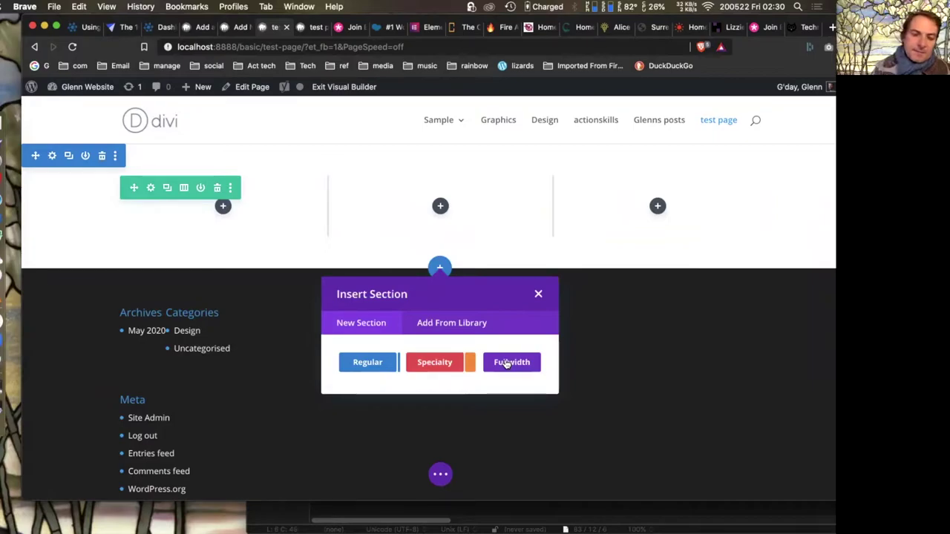
left_click(433, 365)
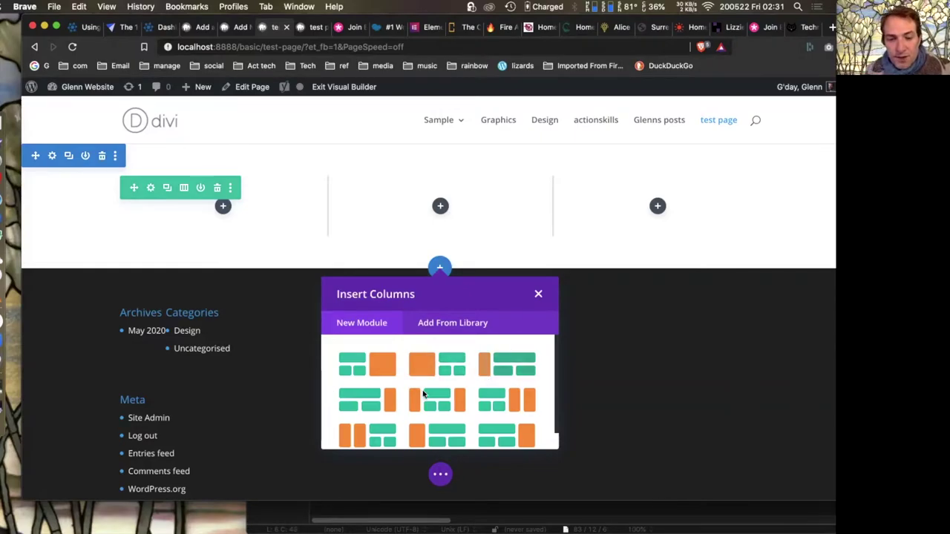
left_click(375, 402)
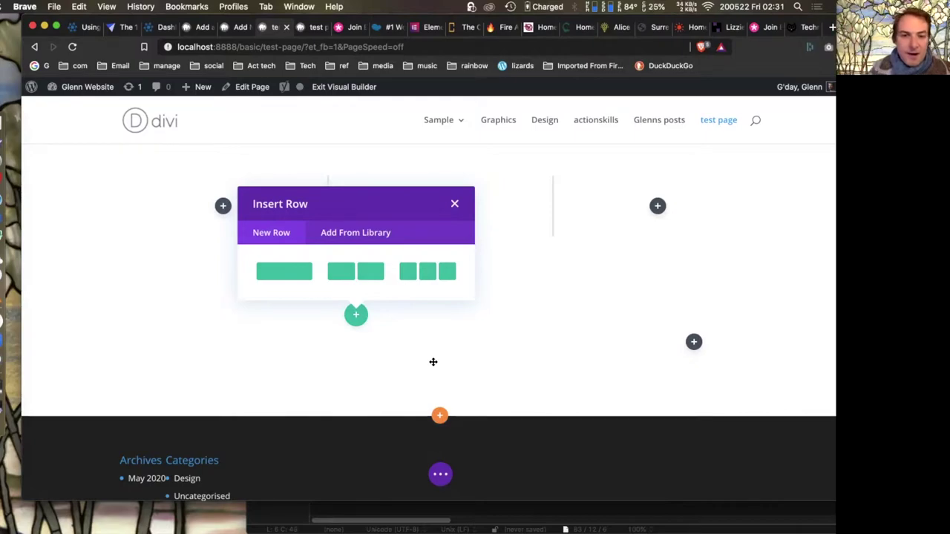
left_click(427, 271)
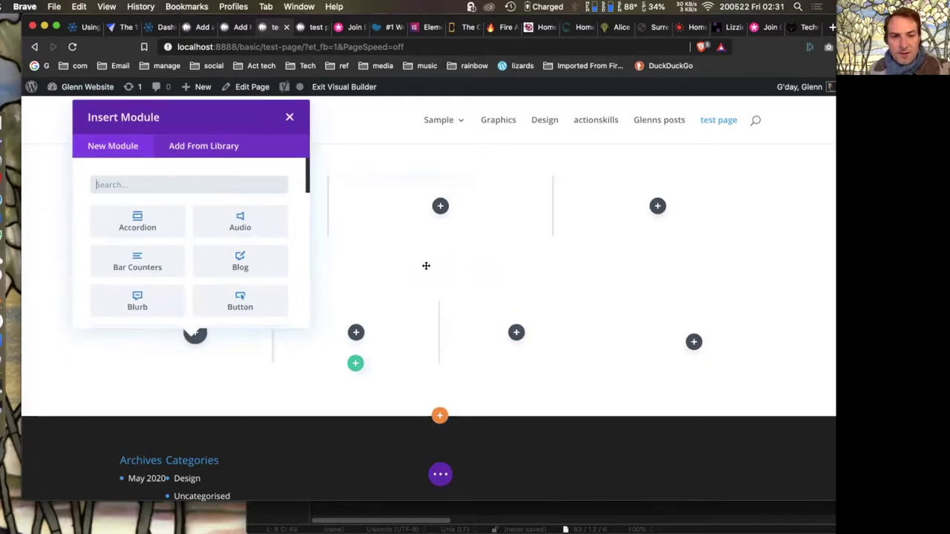
left_click(289, 118)
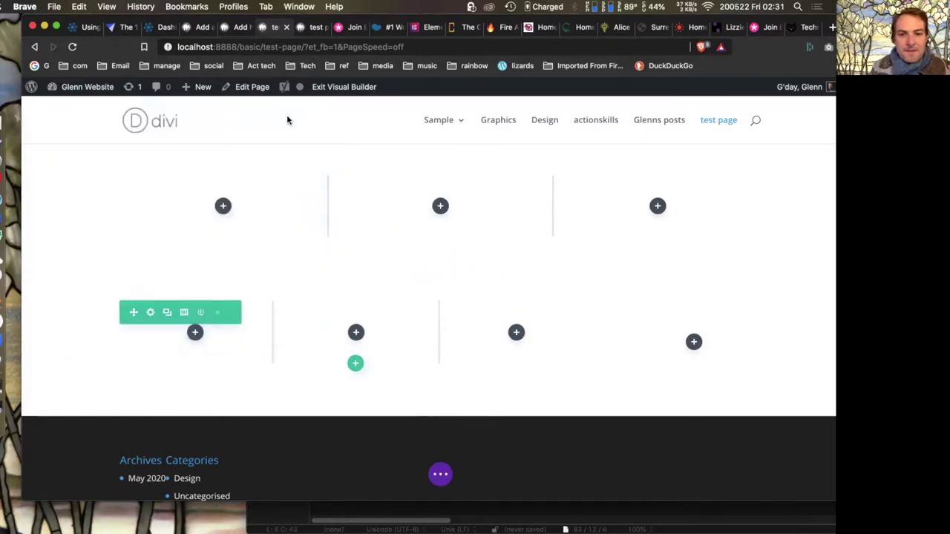
- Delete the specialty section in wireframe view and switch the builder back to desktop view
left_click(440, 474)
left_click(67, 475)
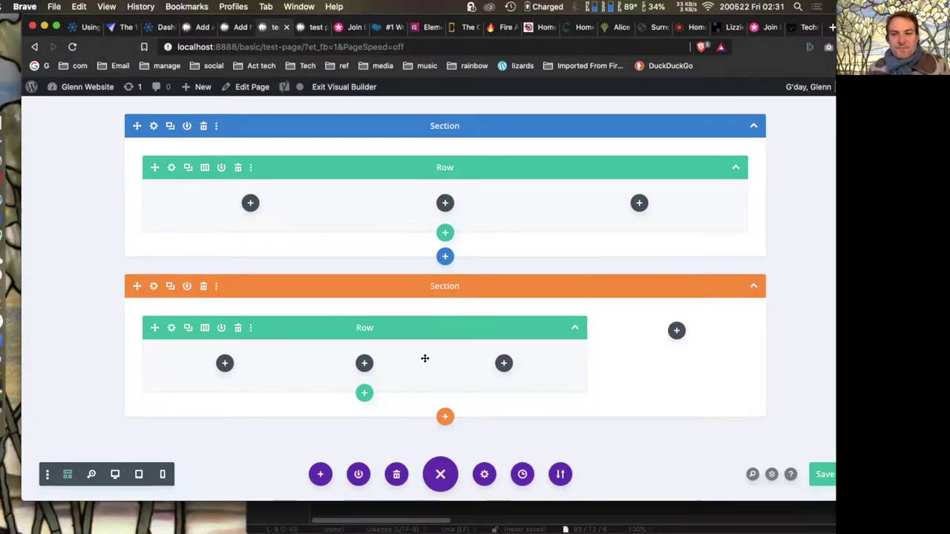
left_click(202, 288)
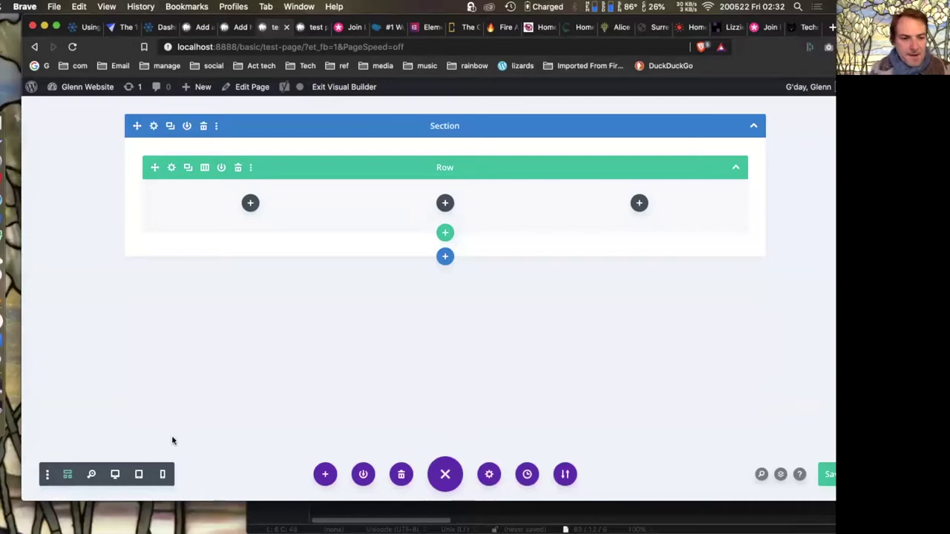
left_click(116, 474)
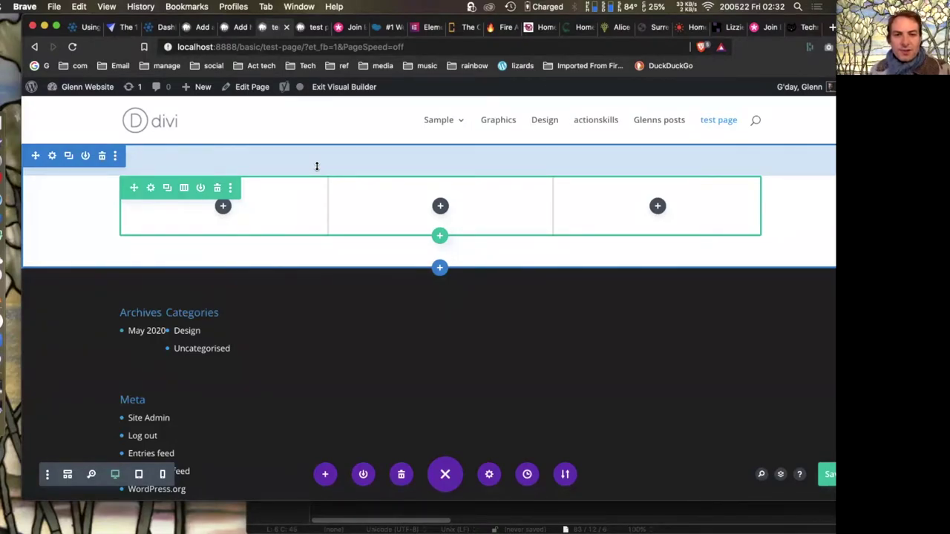
- Insert a Text module with its placeholder text in the first column of the three-column row, enlarging its settings window before saving
left_click(223, 207)
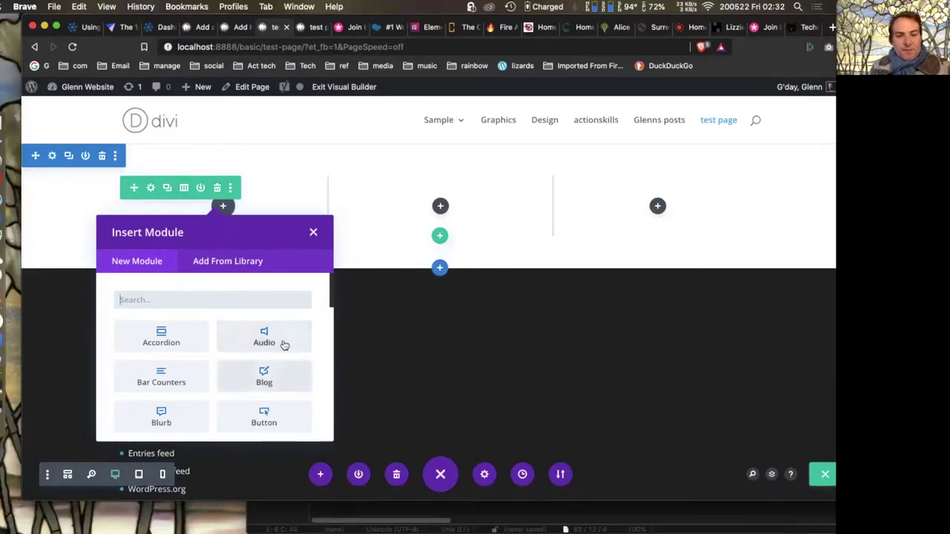
scroll(283, 345, "down", 12)
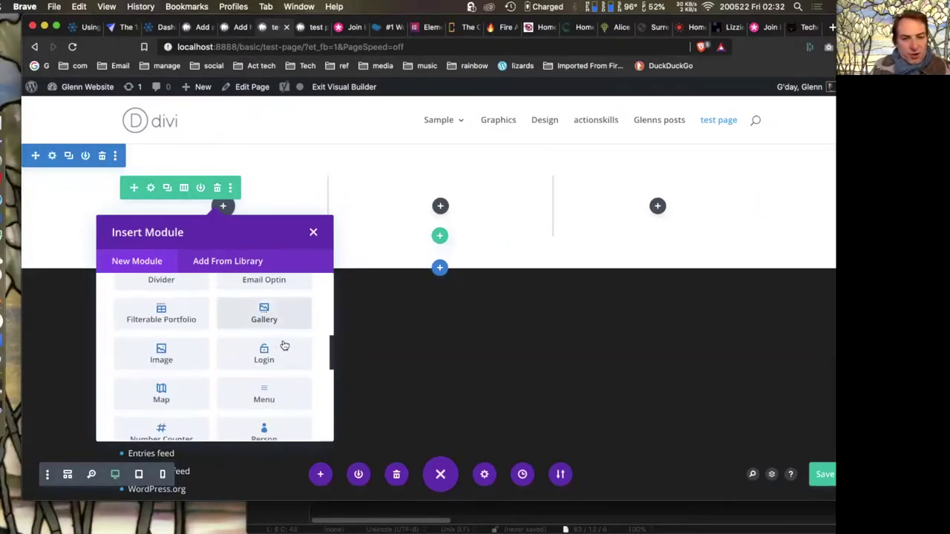
scroll(283, 345, "down", 4)
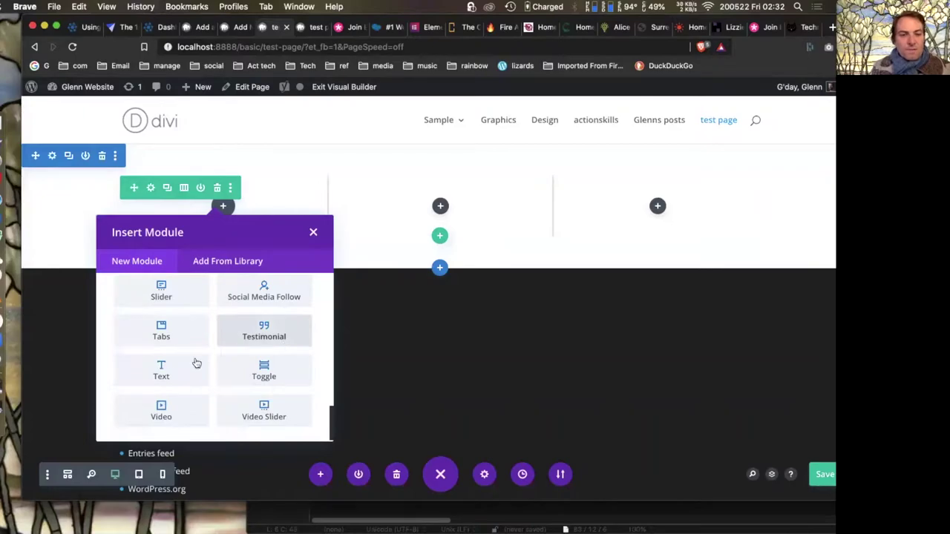
left_click(162, 371)
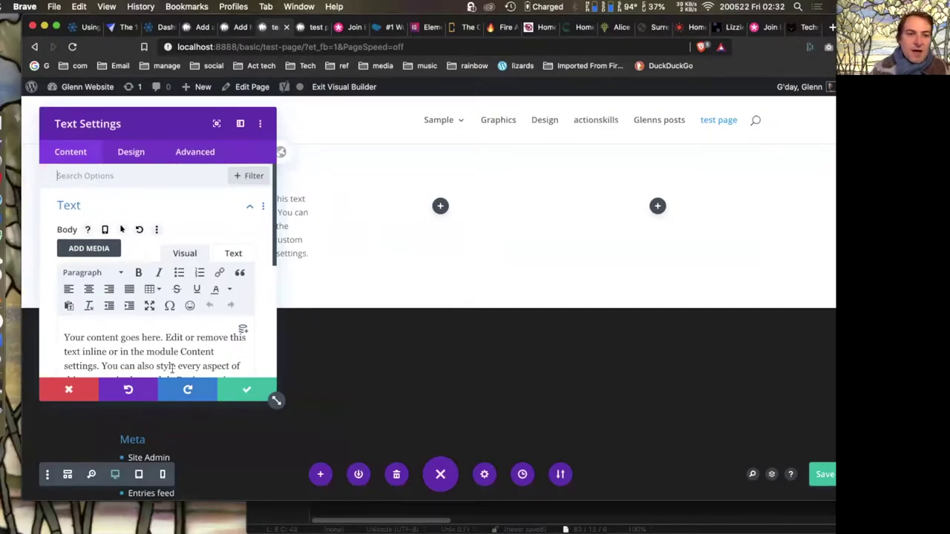
left_click_drag(276, 400, 473, 453)
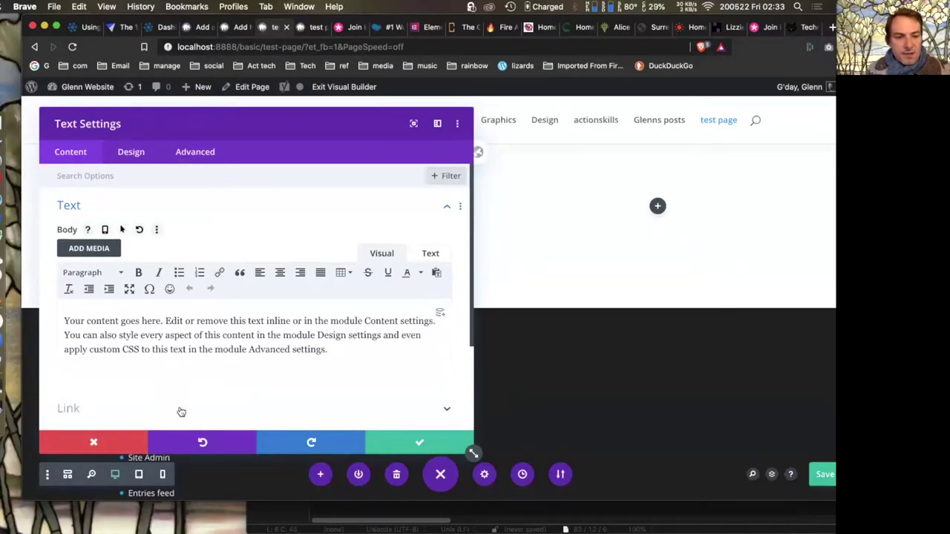
left_click(417, 445)
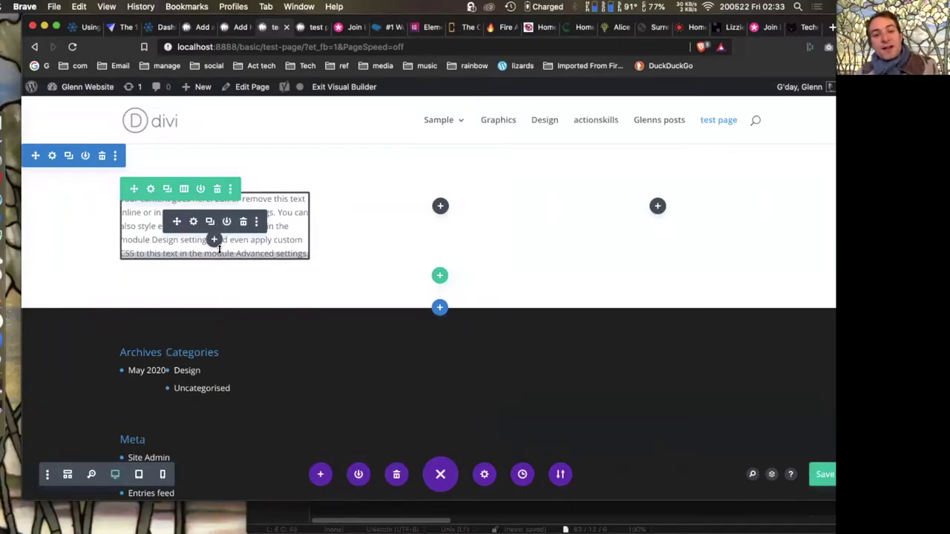
- Edit the text module inline, adding "ljkhdsj" after its second sentence and "ldhkjsdhfkjsd" as a separate paragraph below
left_click(278, 212)
type("ljkhdsj")
key("Return")
type("ldhkjsdhfkjsd")
key("Return")
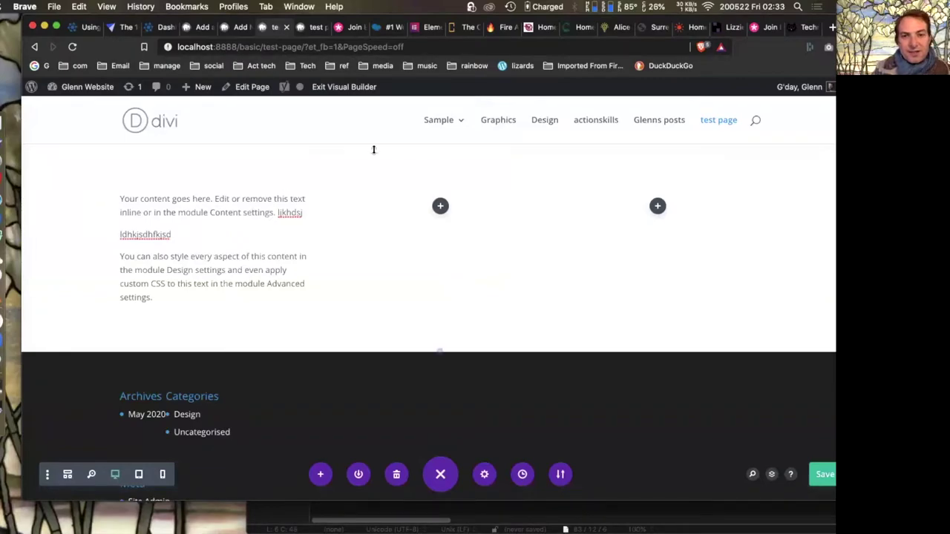
left_click(513, 213)
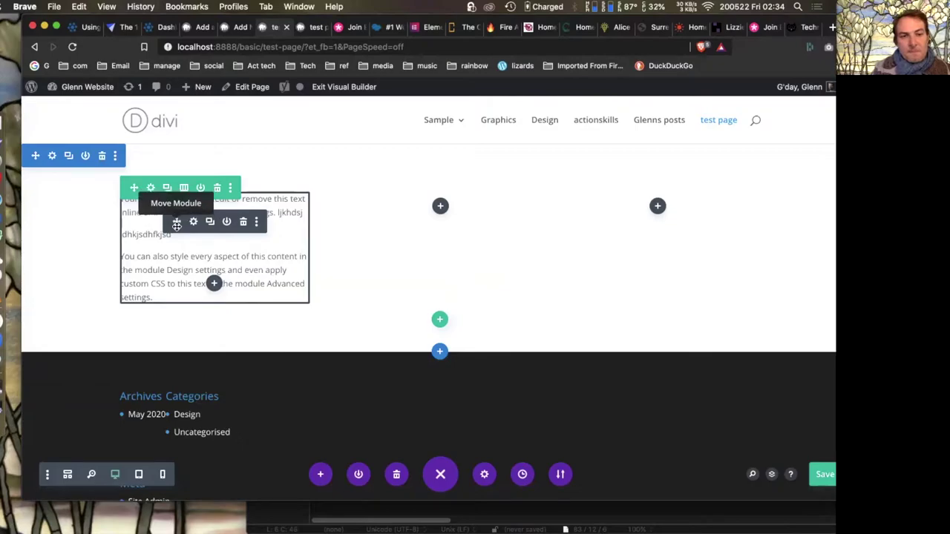
- Move the text module to the middle column, duplicate it, and place the copy in the first column
left_click_drag(205, 218, 512, 204)
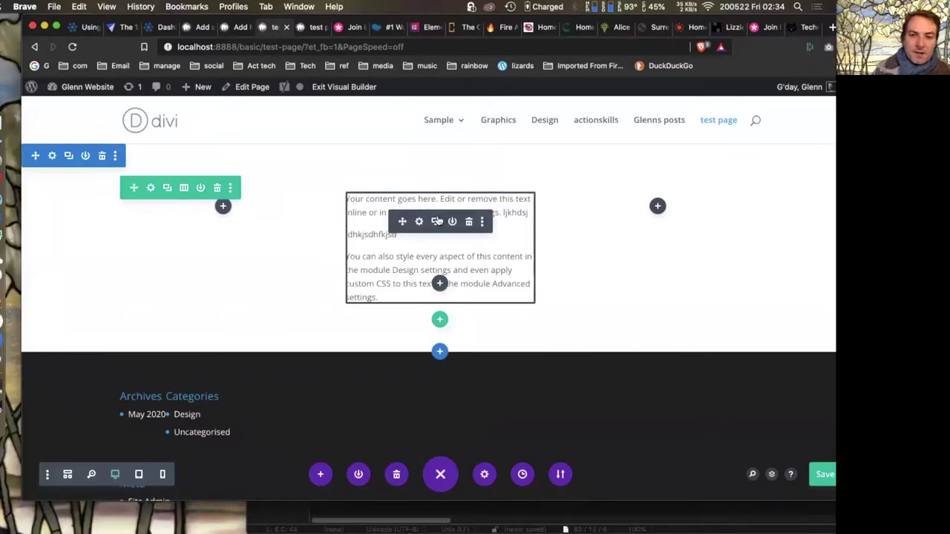
left_click(435, 221)
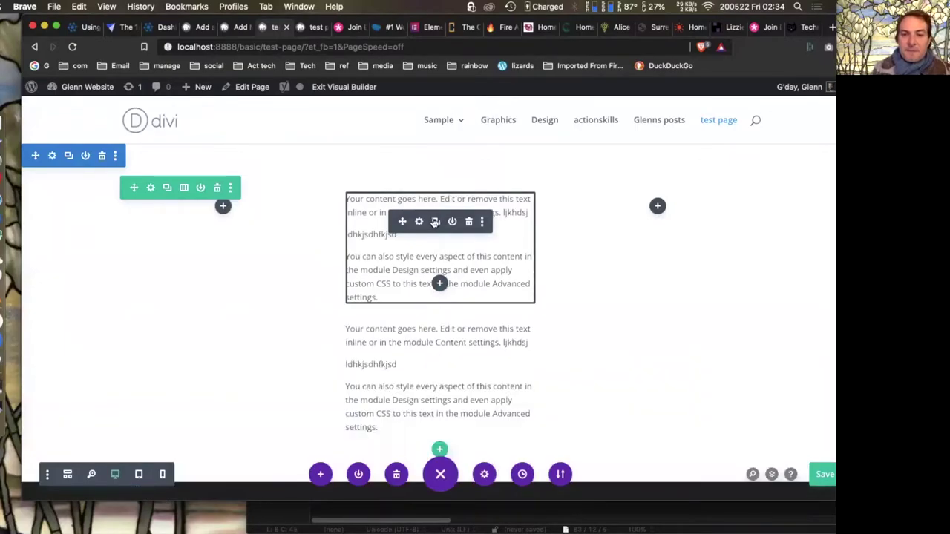
left_click_drag(406, 351, 216, 214)
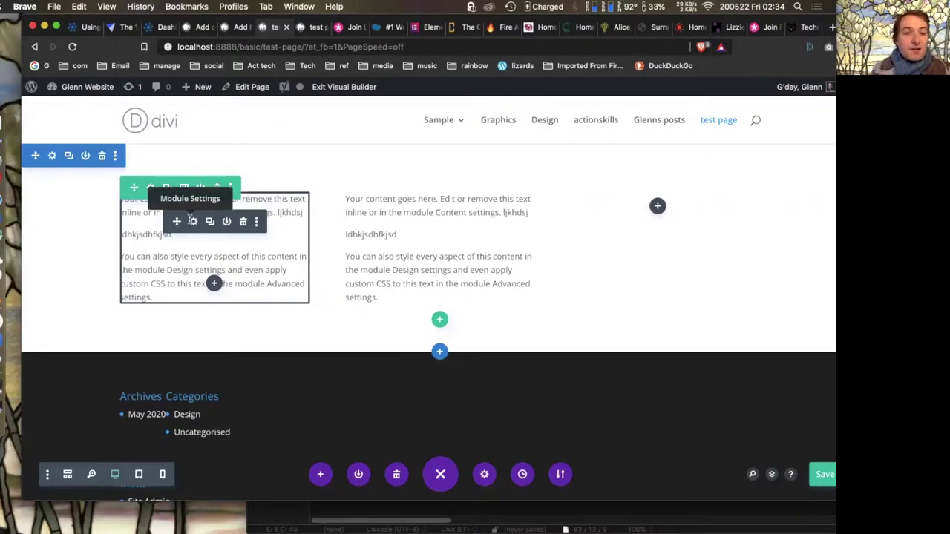
- Examine the first column's text module settings in the visual and text editors, including the remaining content options, and close them without changes
left_click(193, 222)
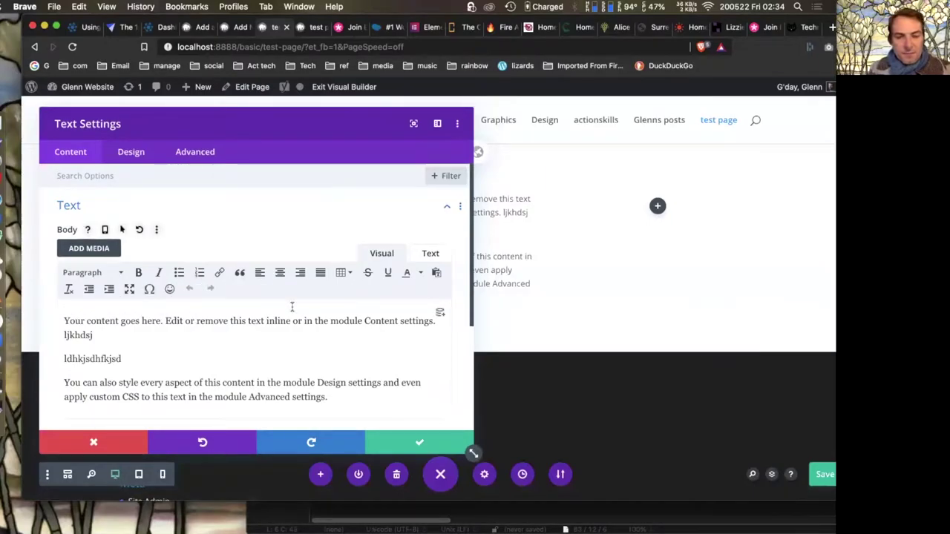
left_click(431, 254)
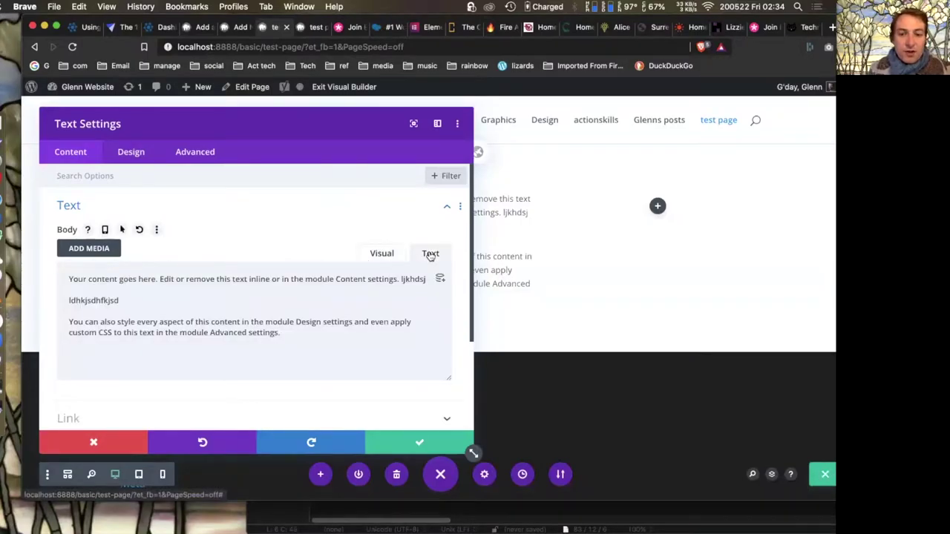
left_click(380, 254)
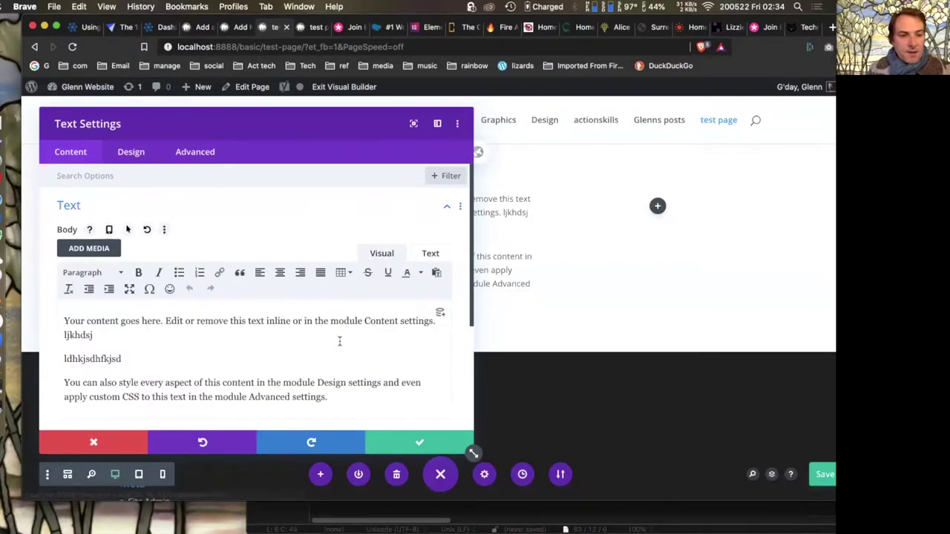
scroll(340, 345, "down", 2)
scroll(340, 344, "down", 3)
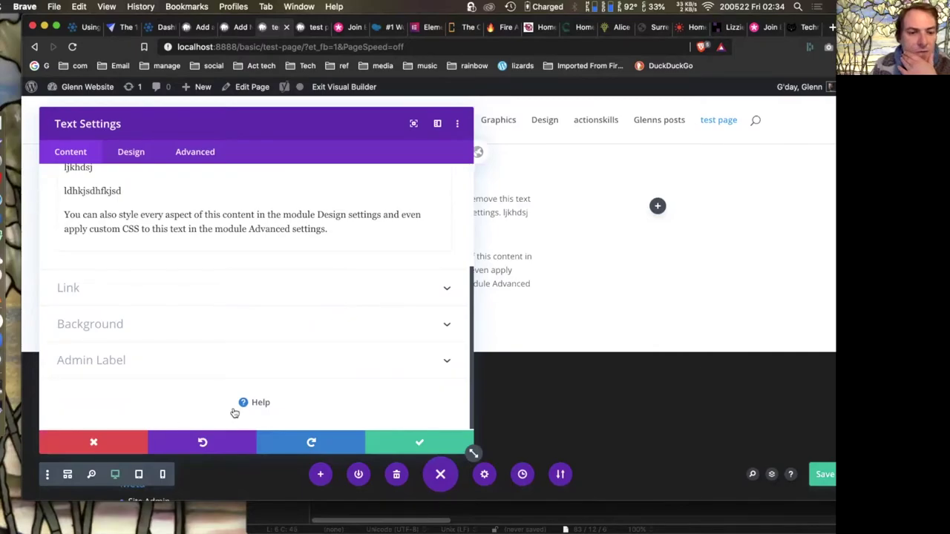
left_click(95, 444)
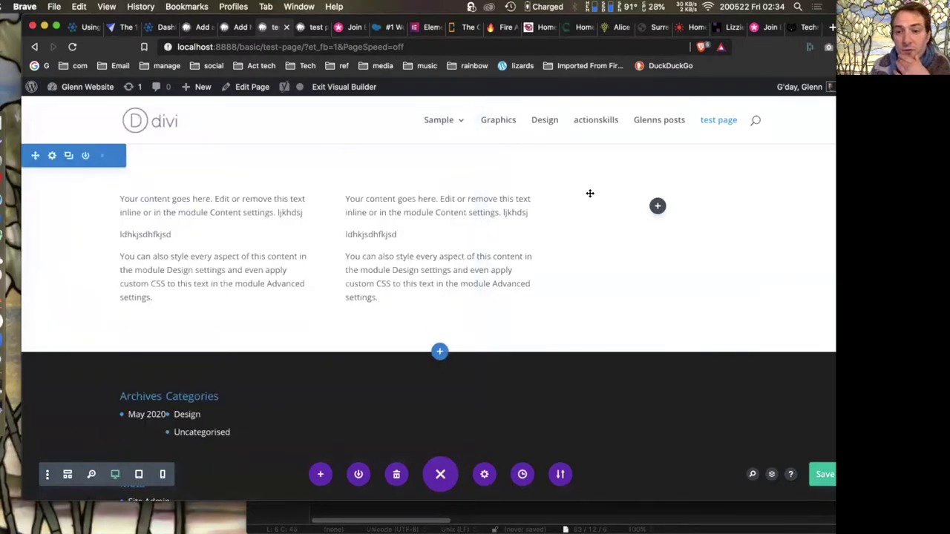
- Insert a Blog module in the empty third column of the row
left_click(658, 206)
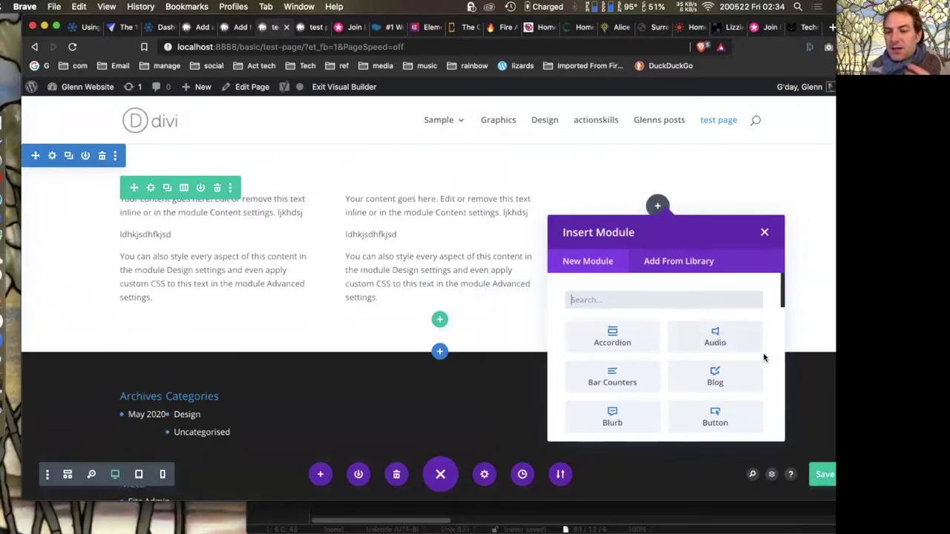
scroll(768, 360, "down", 1)
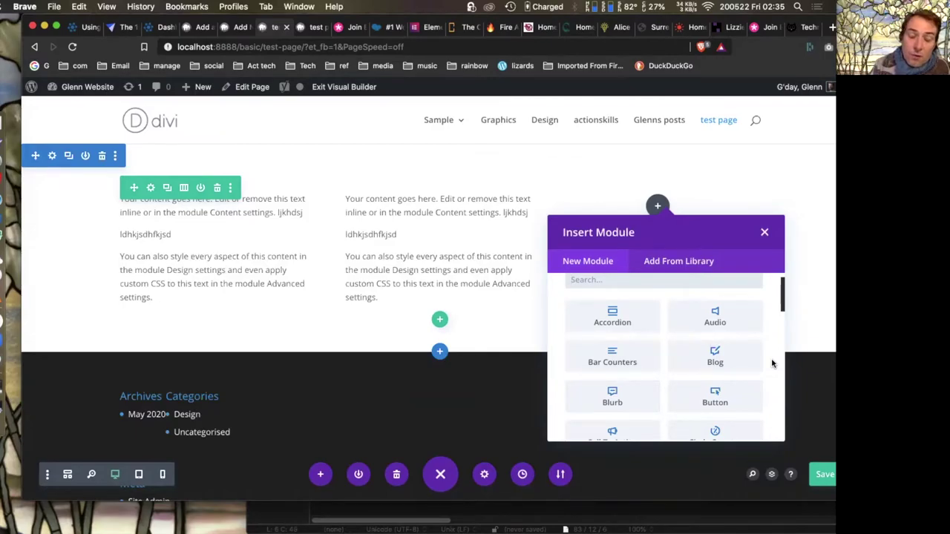
left_click(727, 354)
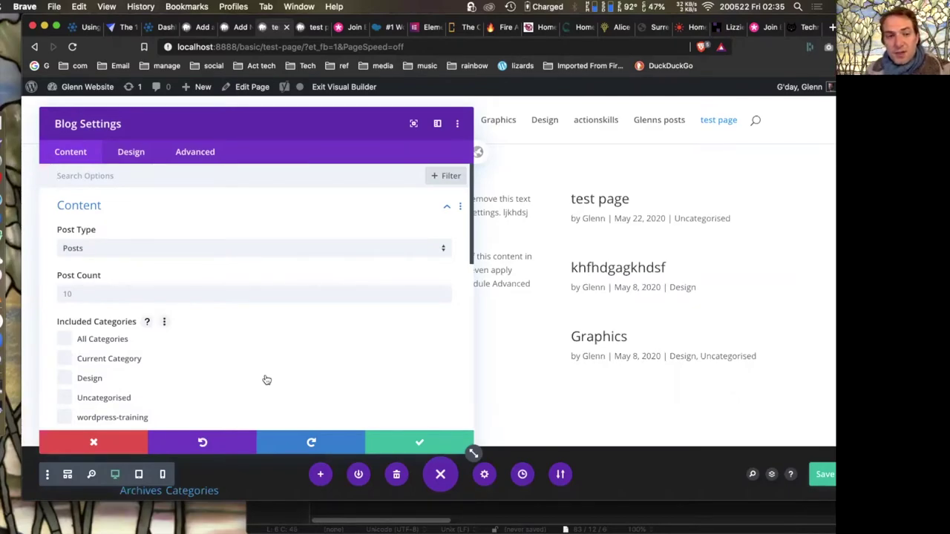
- Hide the author and categories of the posts in the Blog module
scroll(267, 380, "down", 2)
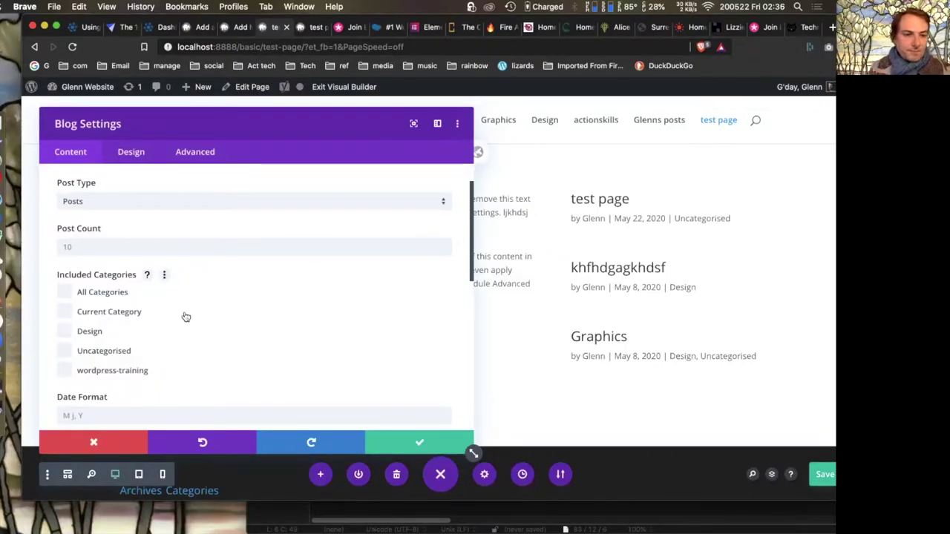
scroll(205, 320, "down", 3)
scroll(206, 320, "down", 5)
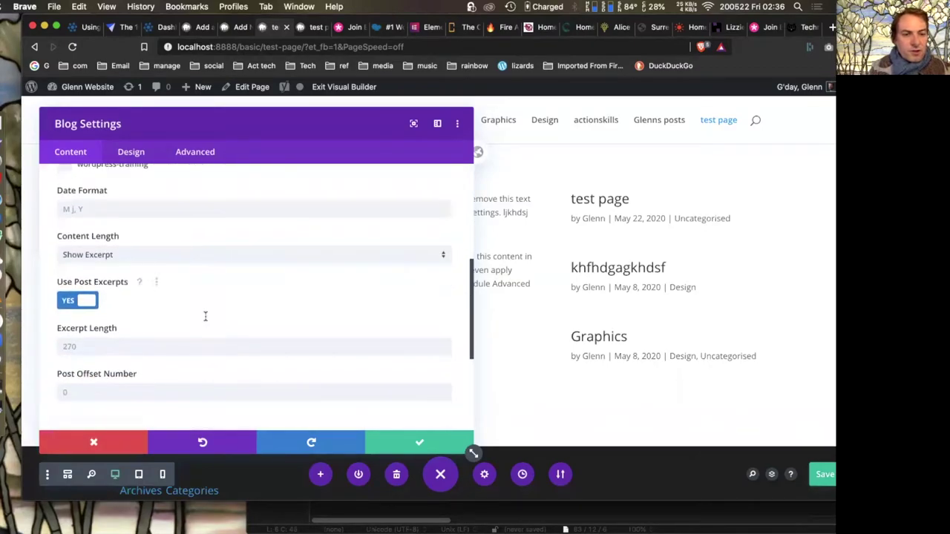
left_click(152, 262)
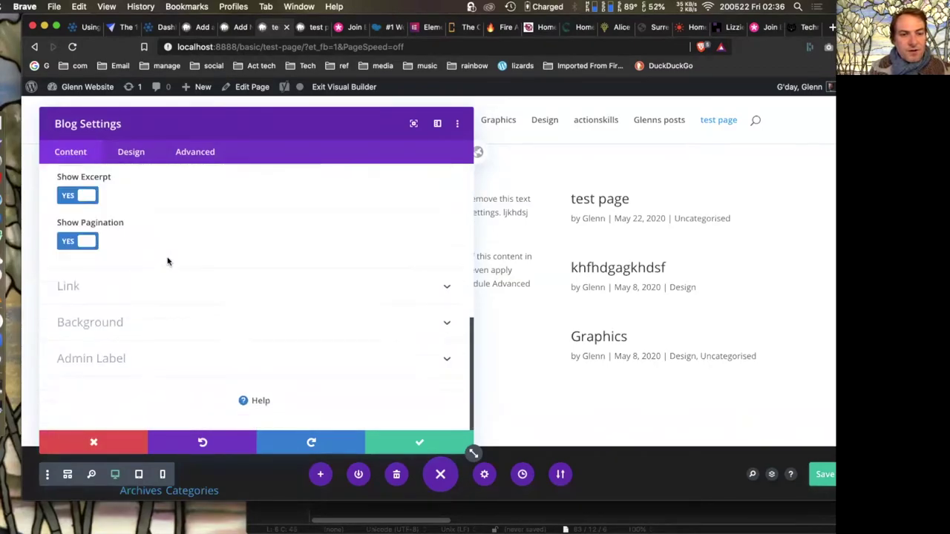
scroll(190, 264, "down", 1)
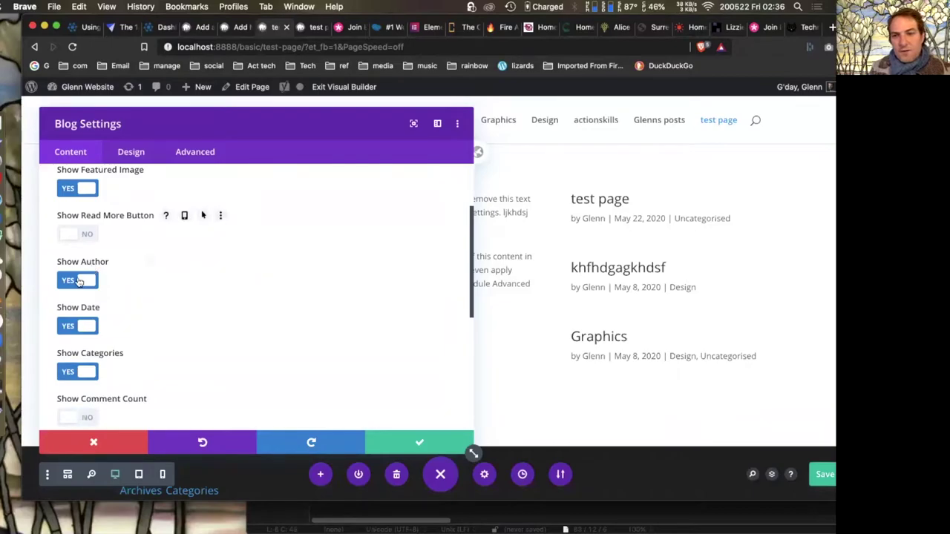
left_click(79, 281)
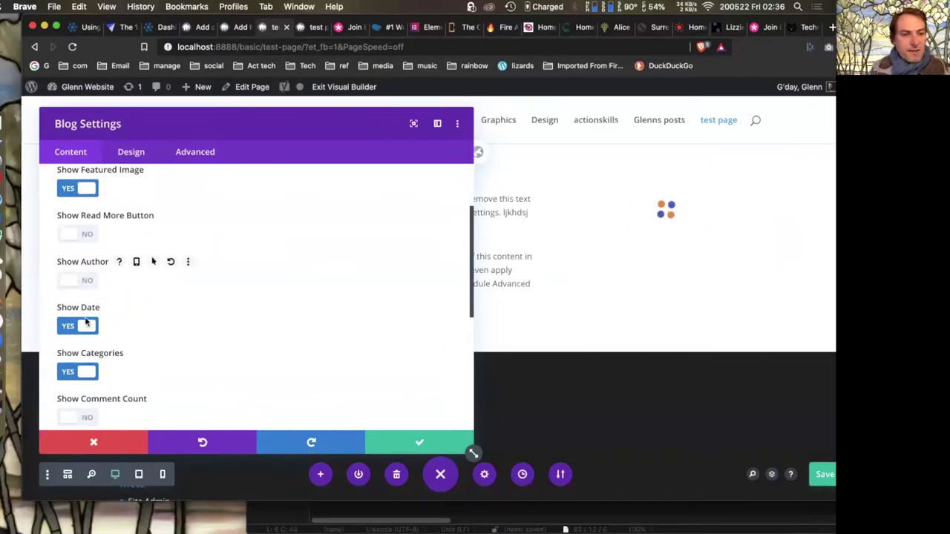
left_click(75, 375)
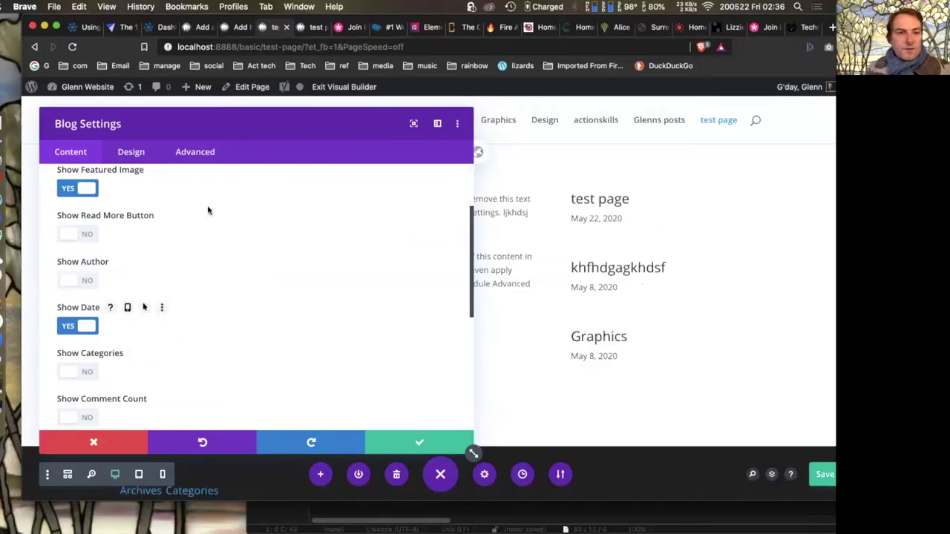
- Set the Blog module's layout to Grid and save its settings
left_click(131, 152)
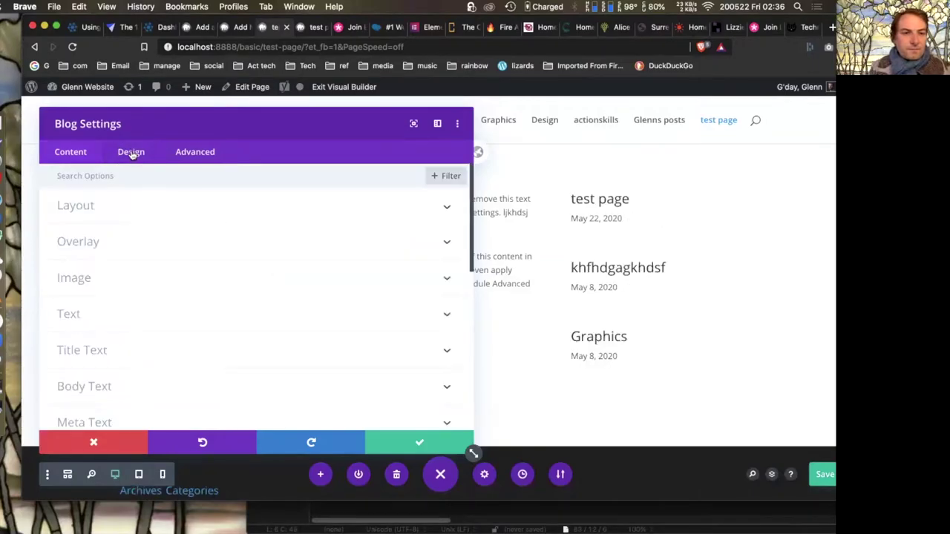
left_click(104, 210)
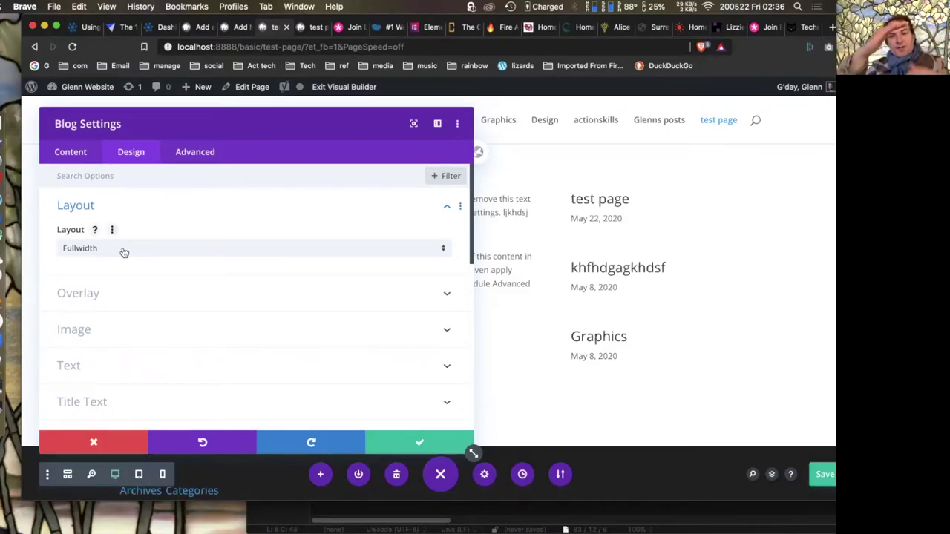
left_click(122, 251)
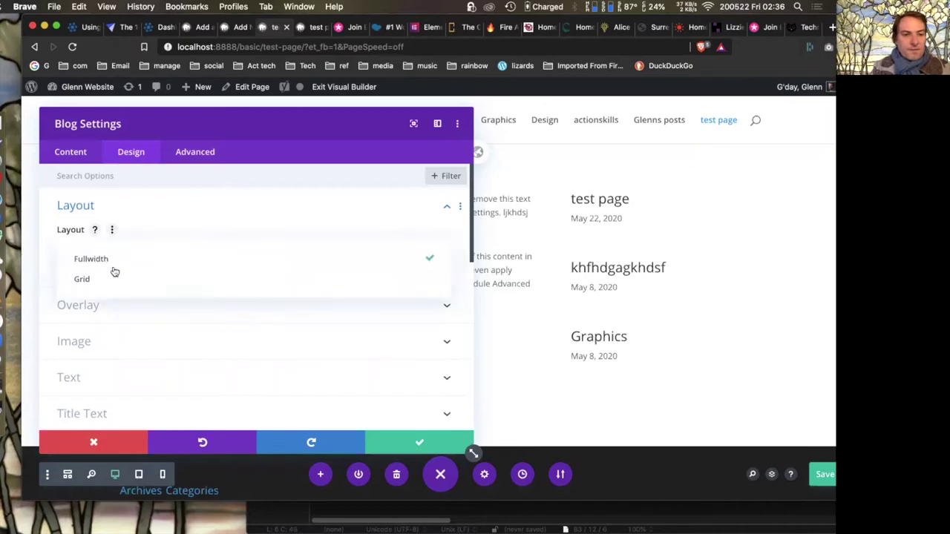
left_click(107, 279)
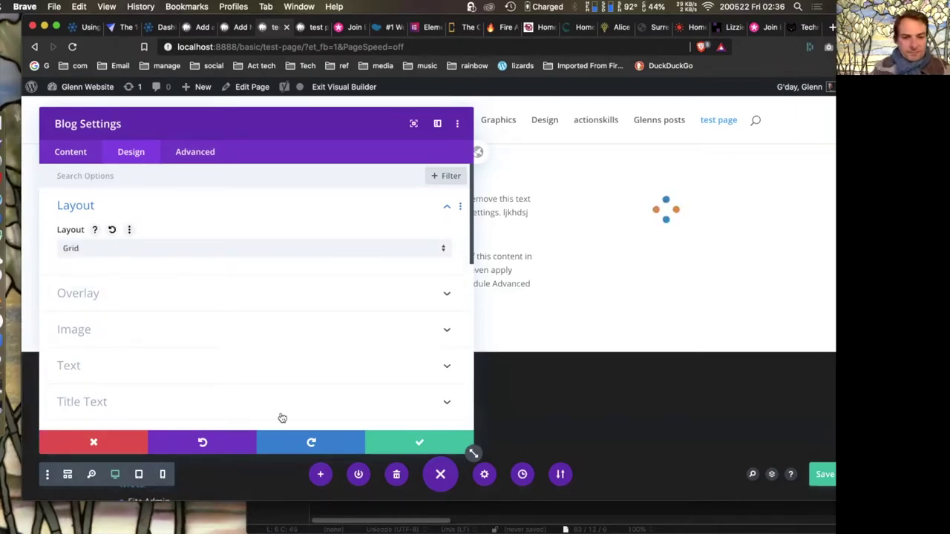
left_click(420, 445)
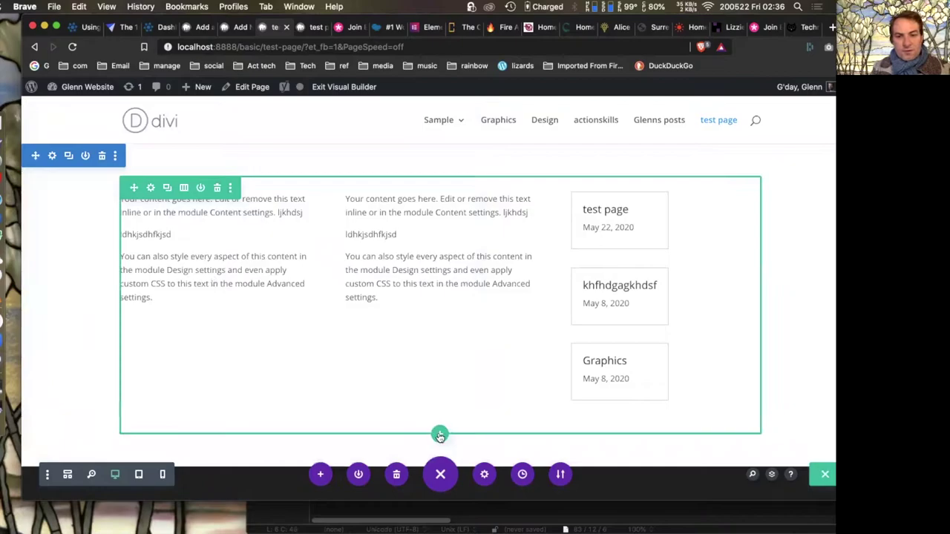
- Add a row below the three-column row with a wide middle column between two narrow ones, leaving it without modules
left_click(438, 434)
left_click(427, 241)
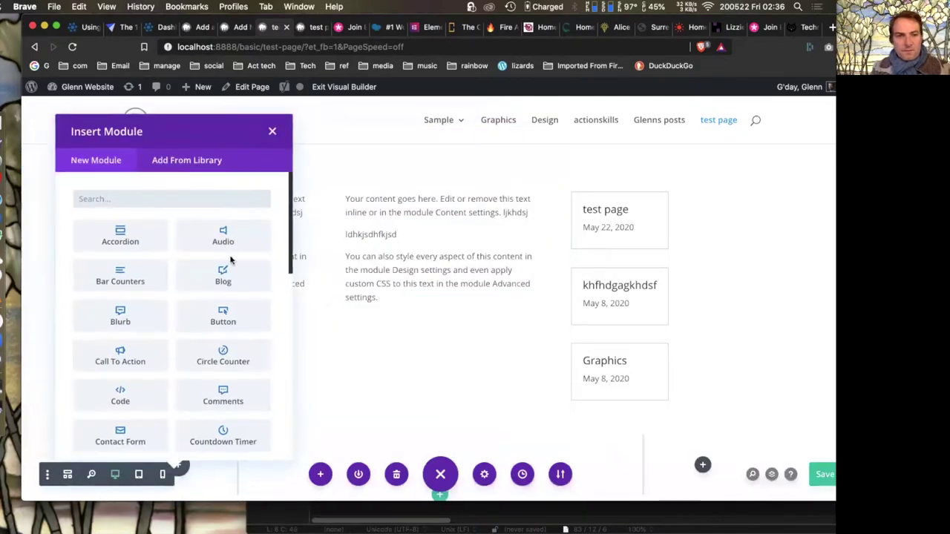
left_click(271, 132)
scroll(333, 226, "down", 5)
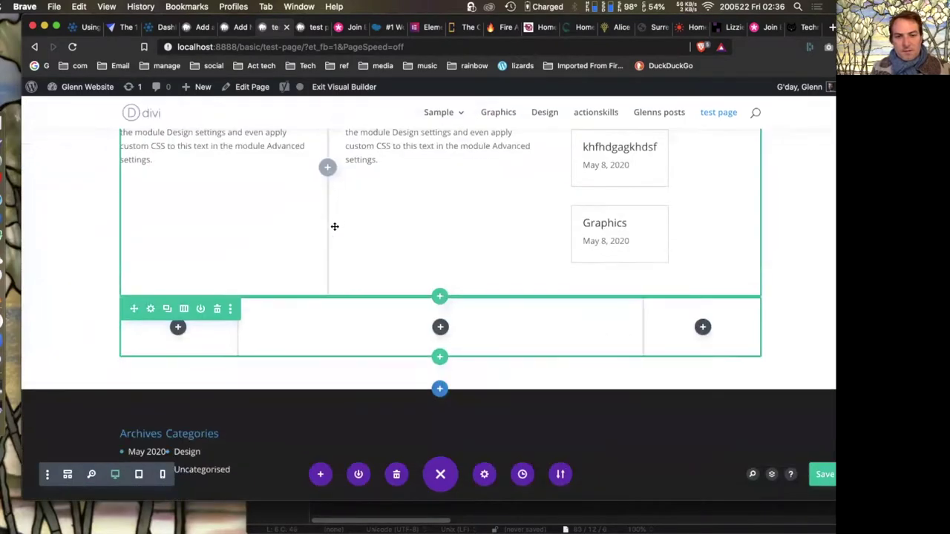
- Change the new row to a single full-width column and move the Blog module into it
left_click(184, 295)
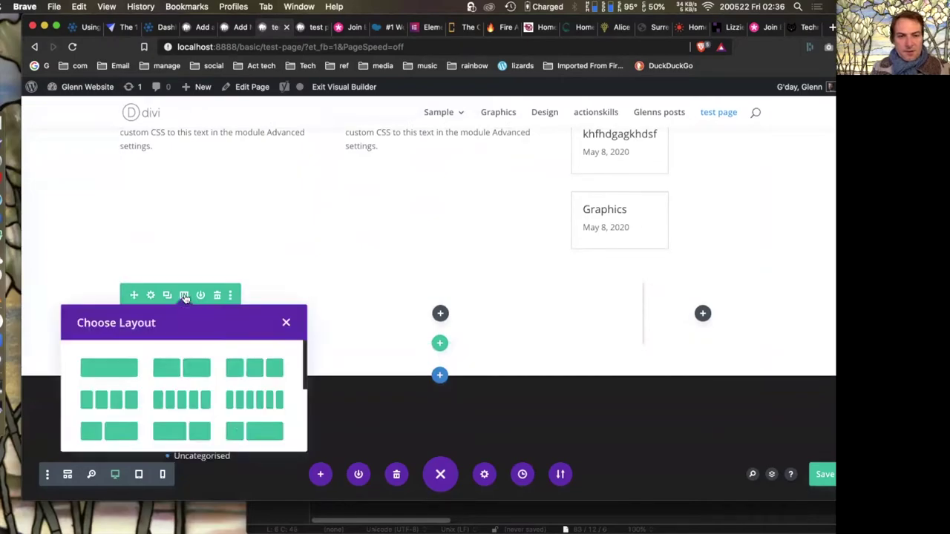
left_click(128, 355)
scroll(467, 230, "up", 4)
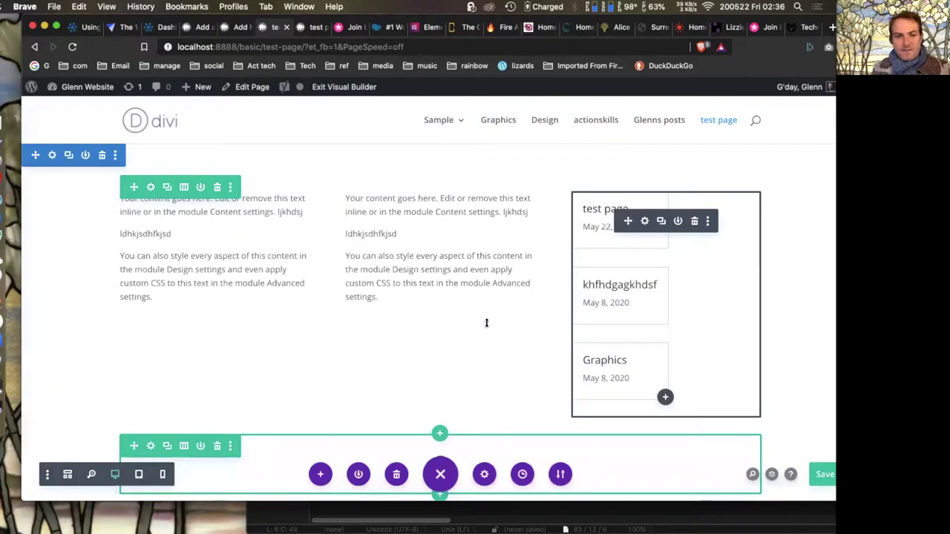
left_click_drag(272, 378, 261, 350)
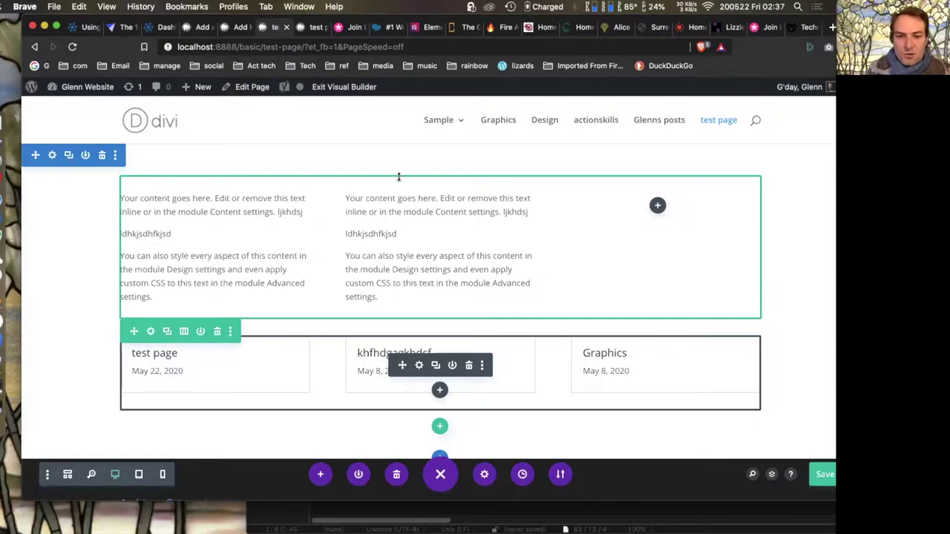
- Add a Code module to the empty third column of the top row and close its settings with the code left blank
left_click(656, 208)
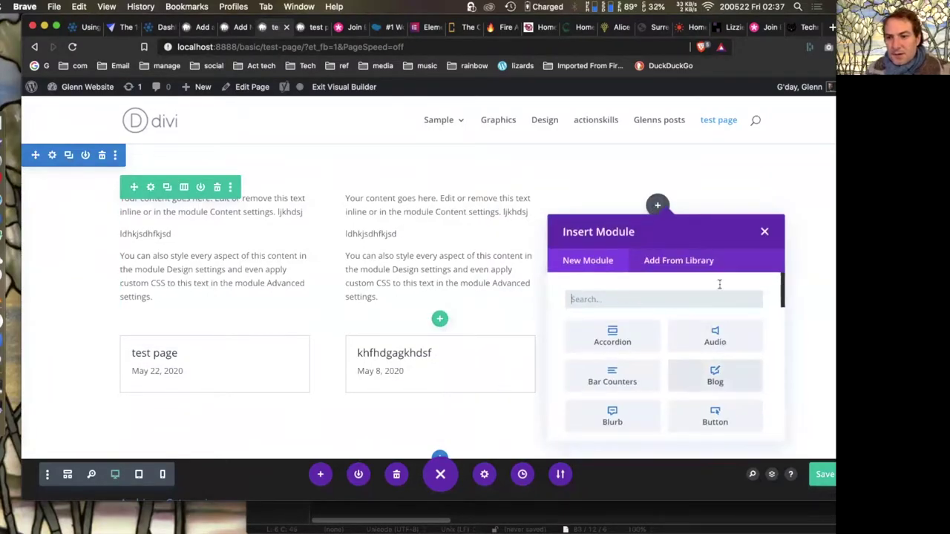
scroll(713, 371, "down", 2)
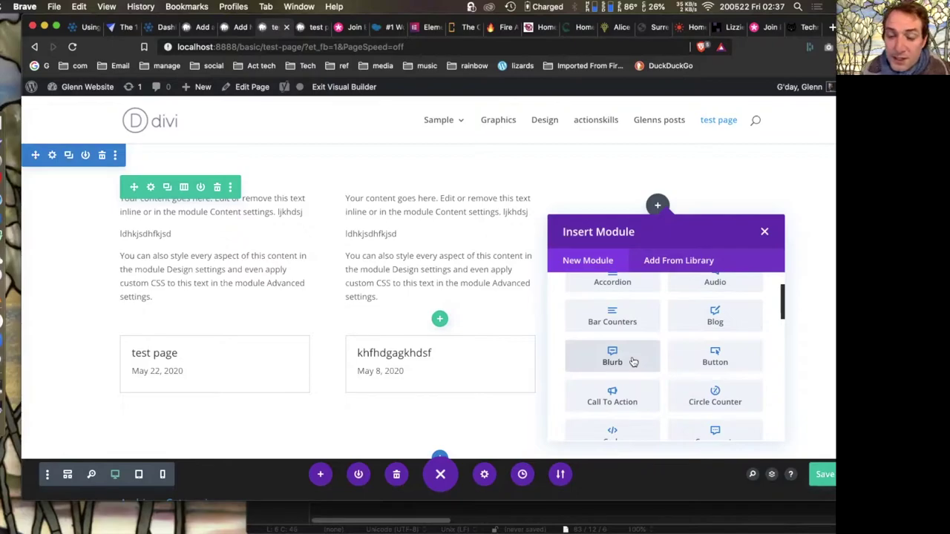
scroll(633, 361, "down", 2)
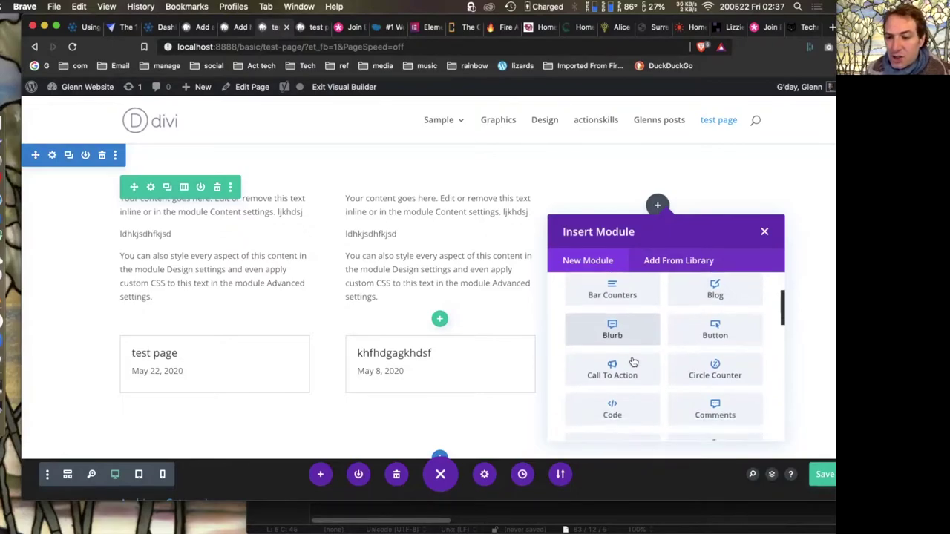
scroll(633, 361, "up", 1)
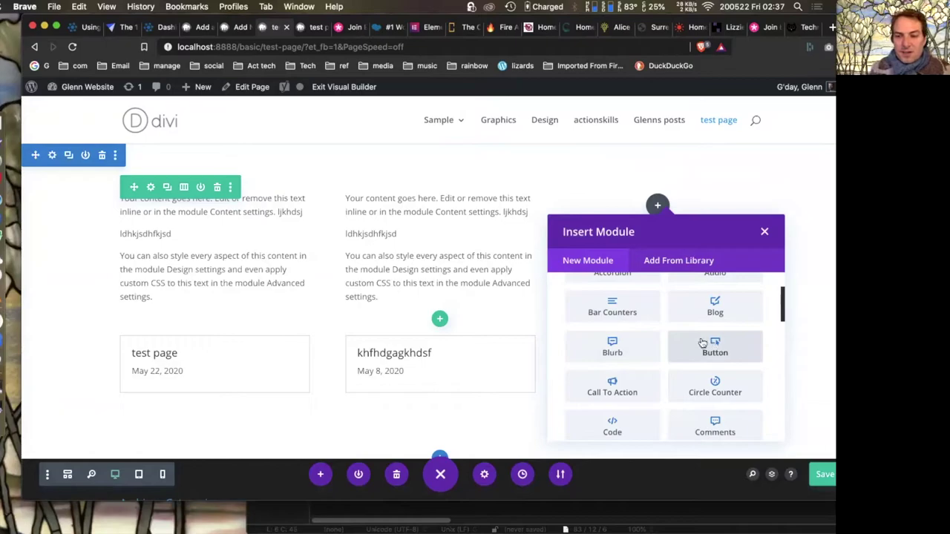
scroll(748, 350, "down", 2)
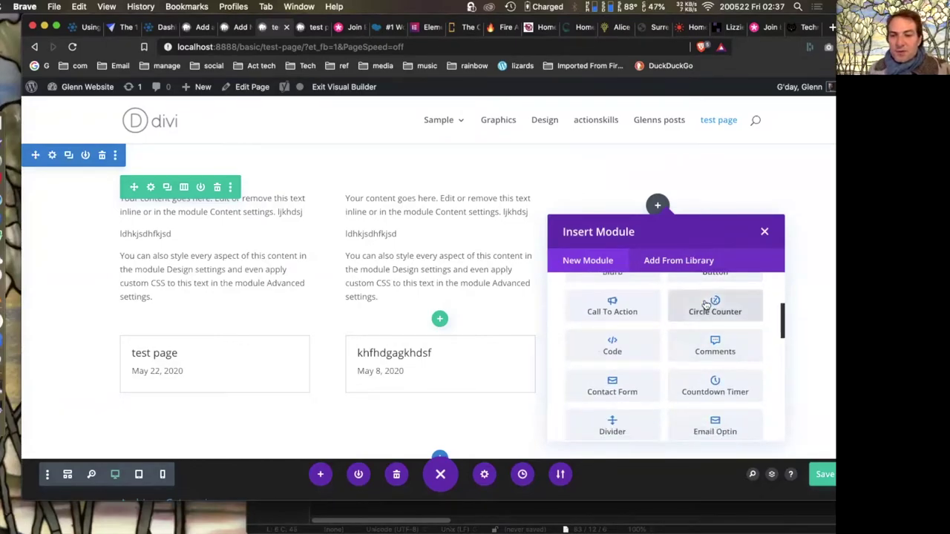
left_click(610, 346)
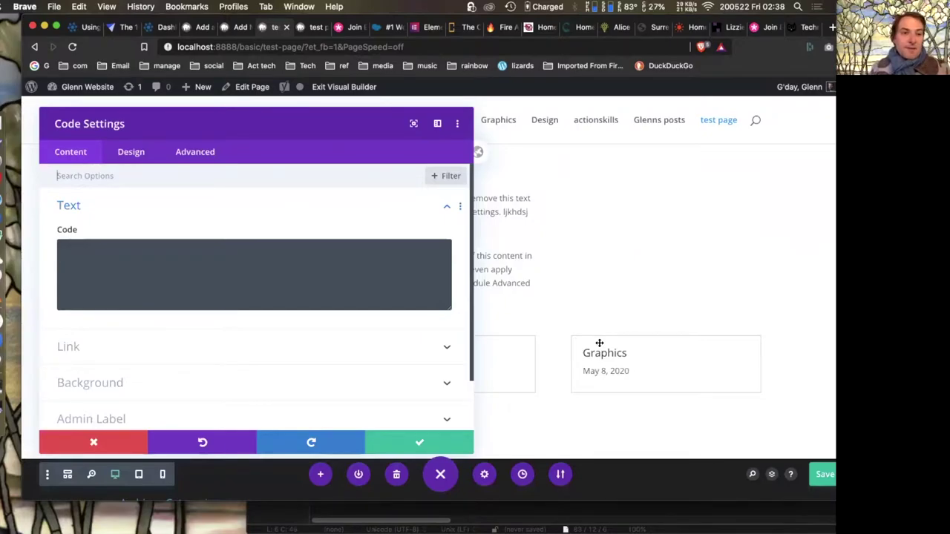
left_click(86, 274)
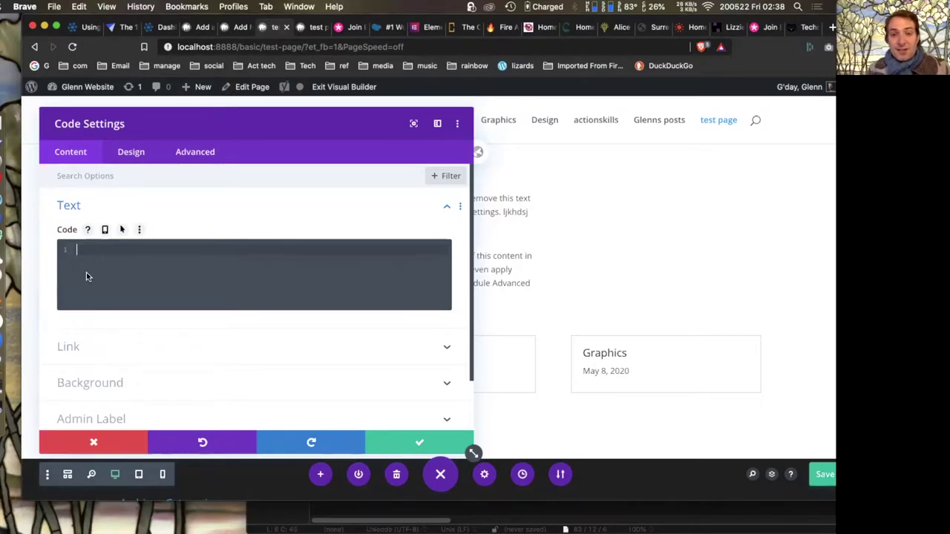
left_click(96, 443)
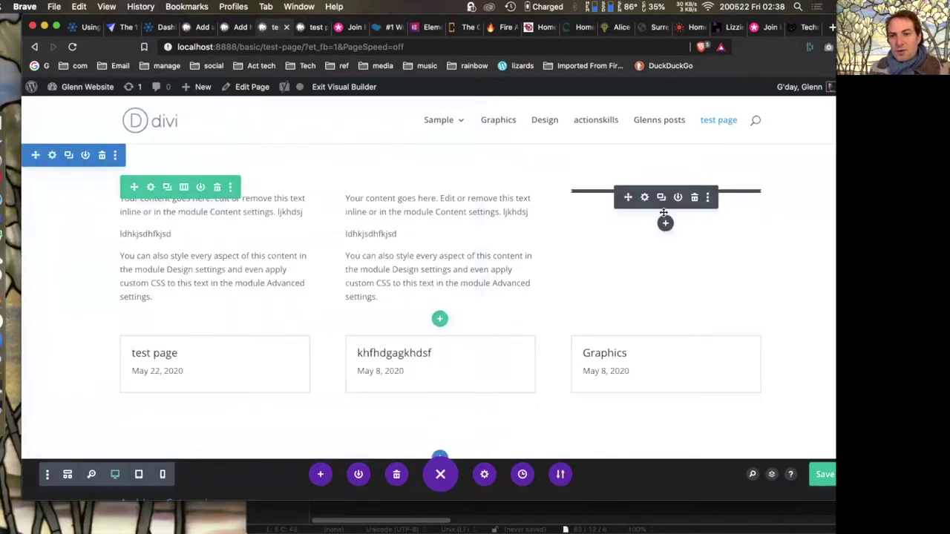
- Insert a Contact Form module below the Code module in the third column
left_click(665, 224)
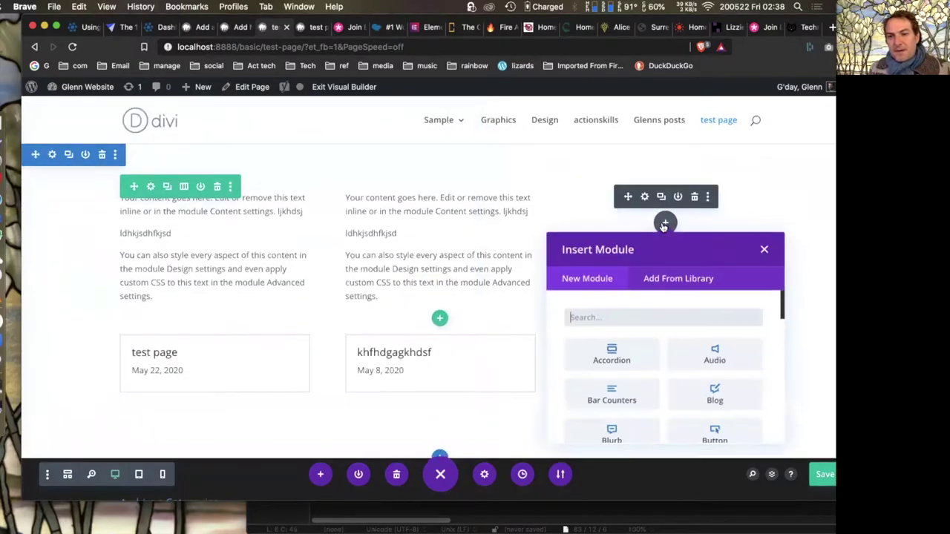
scroll(669, 355, "down", 4)
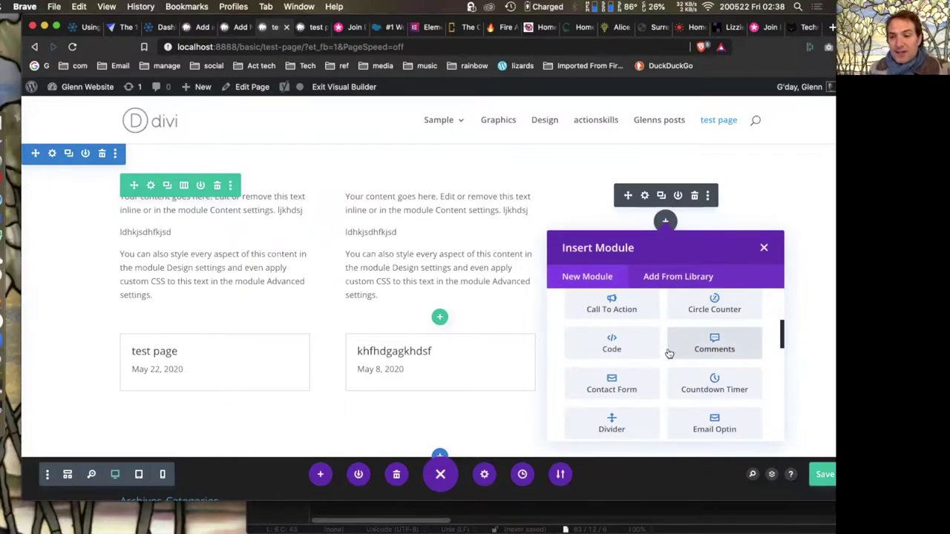
scroll(666, 354, "down", 2)
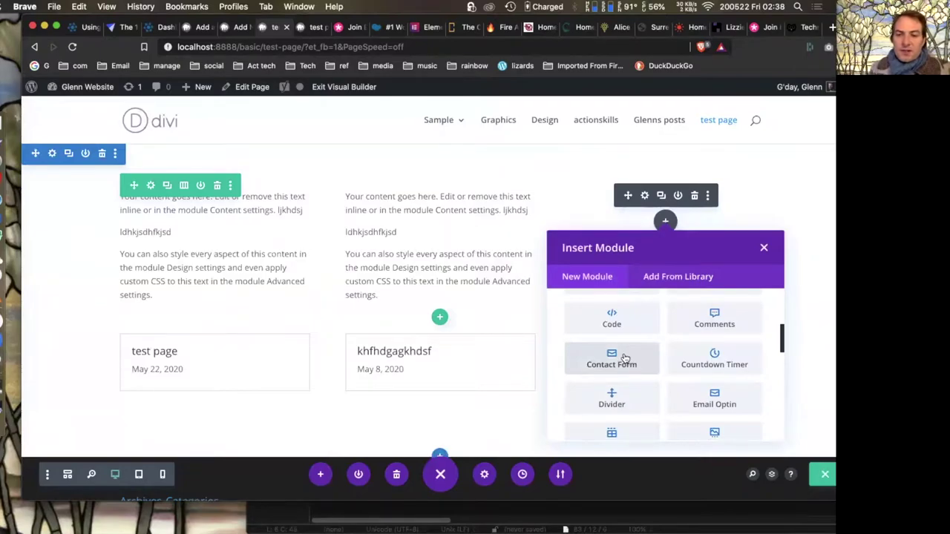
left_click(625, 357)
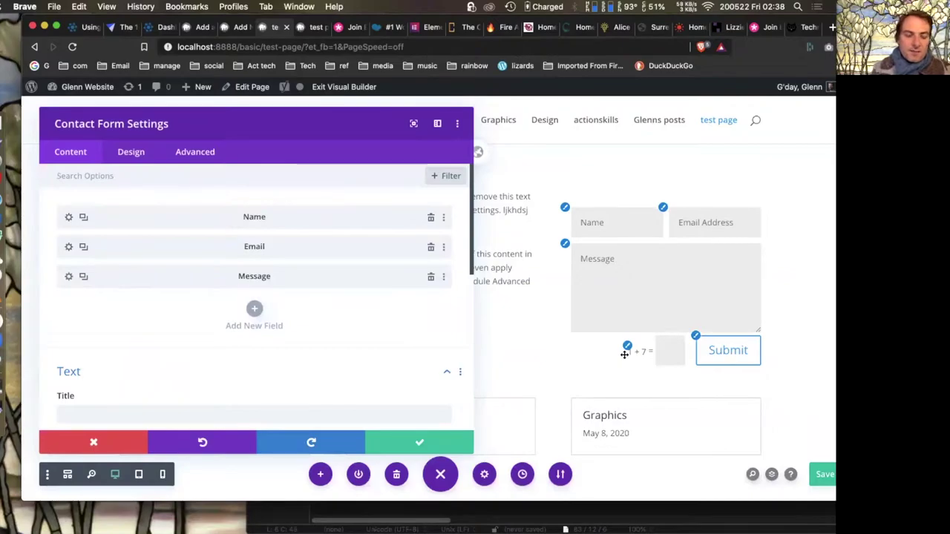
- Turn on the use of a spam protection service in the contact form's settings and look over its ReCaptcha options
scroll(339, 325, "down", 3)
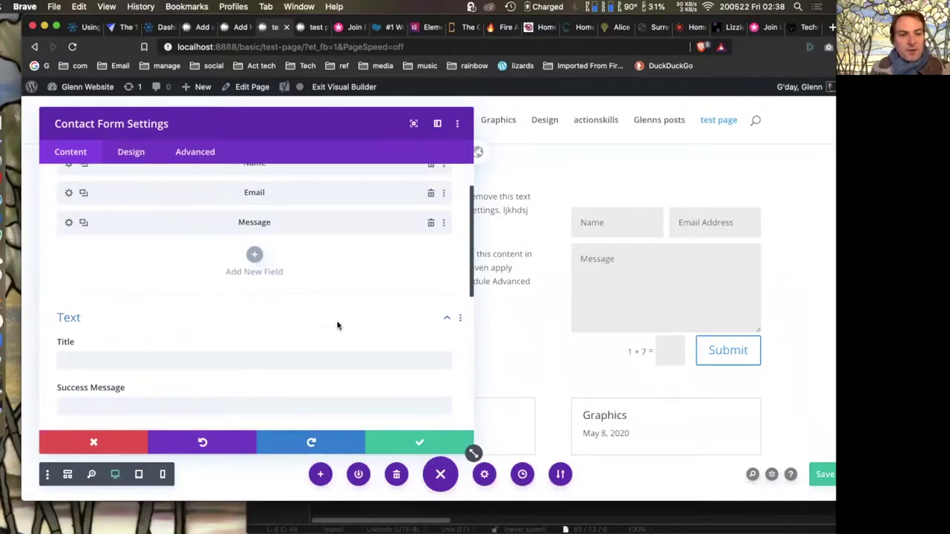
scroll(337, 325, "down", 8)
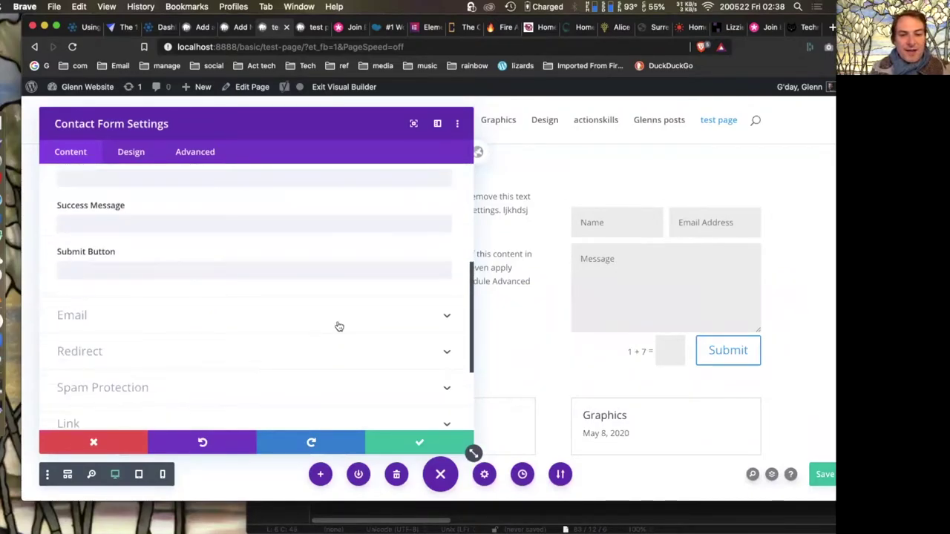
left_click(302, 346)
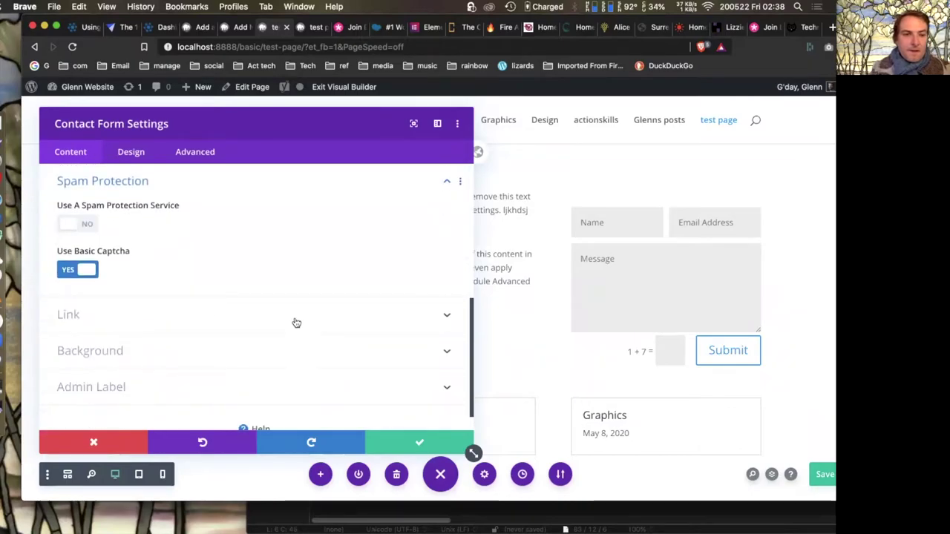
left_click(78, 227)
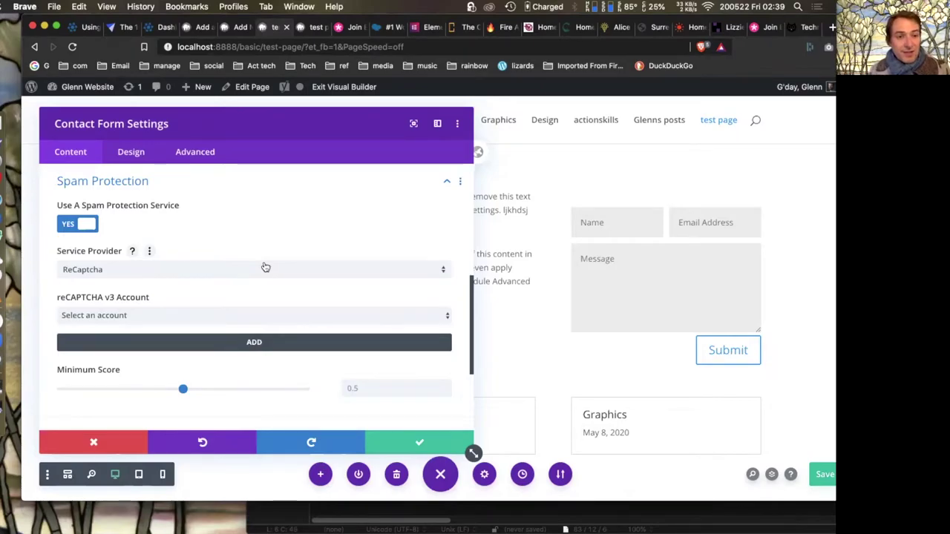
scroll(265, 267, "down", 5)
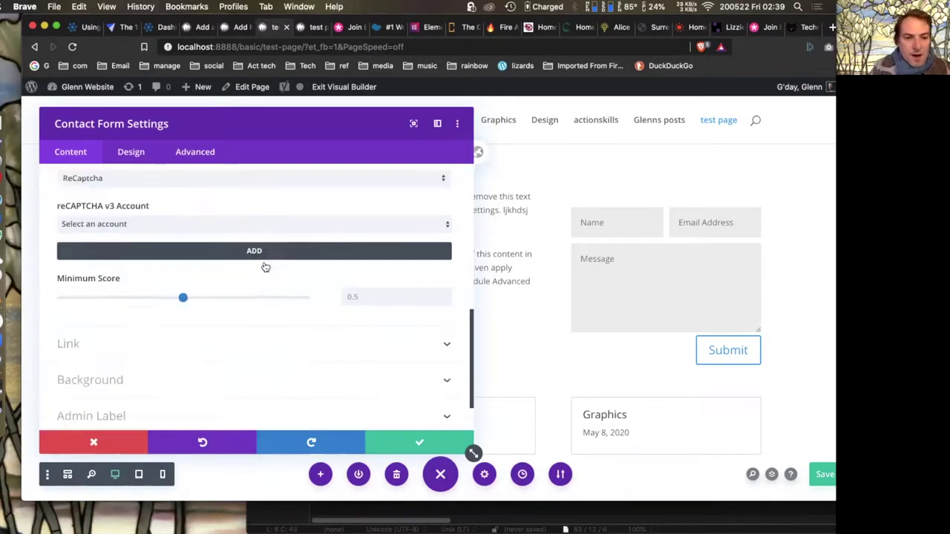
scroll(265, 266, "up", 6)
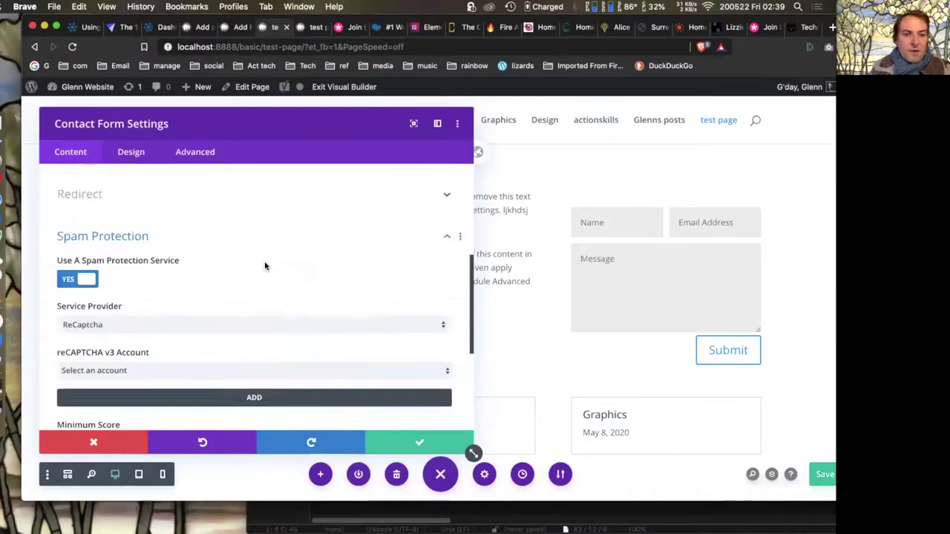
scroll(265, 265, "down", 3)
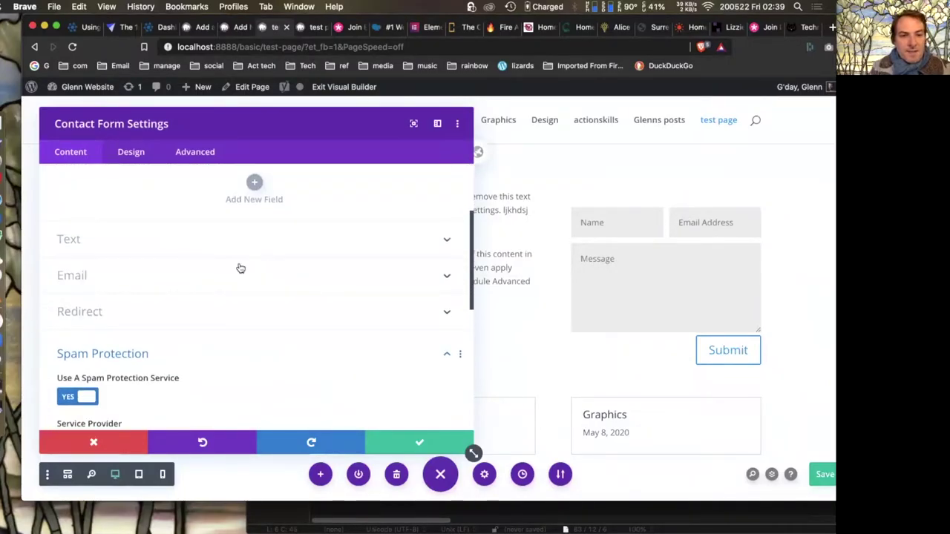
- Examine the contact form's Email and Text settings, then discard all changes and close the settings
left_click(239, 268)
scroll(241, 266, "up", 2)
scroll(222, 270, "up", 1)
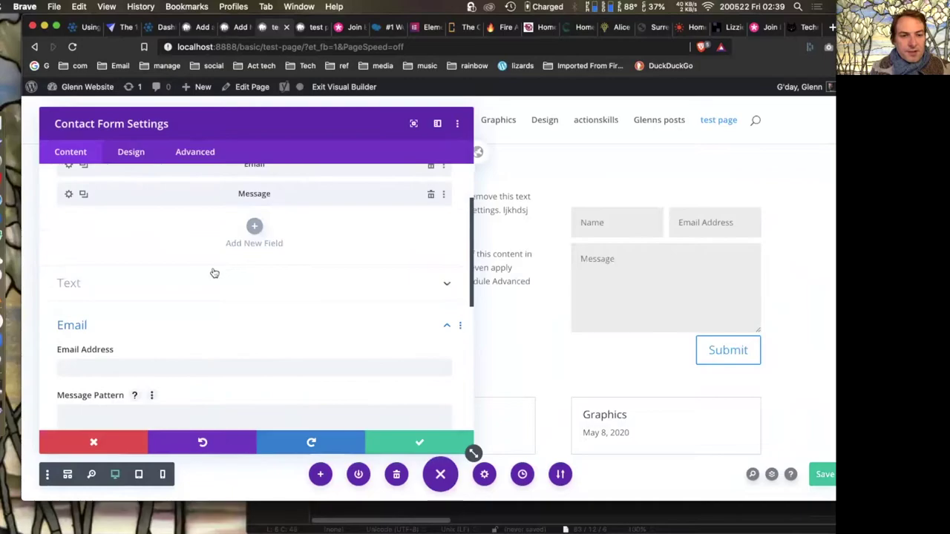
left_click(238, 282)
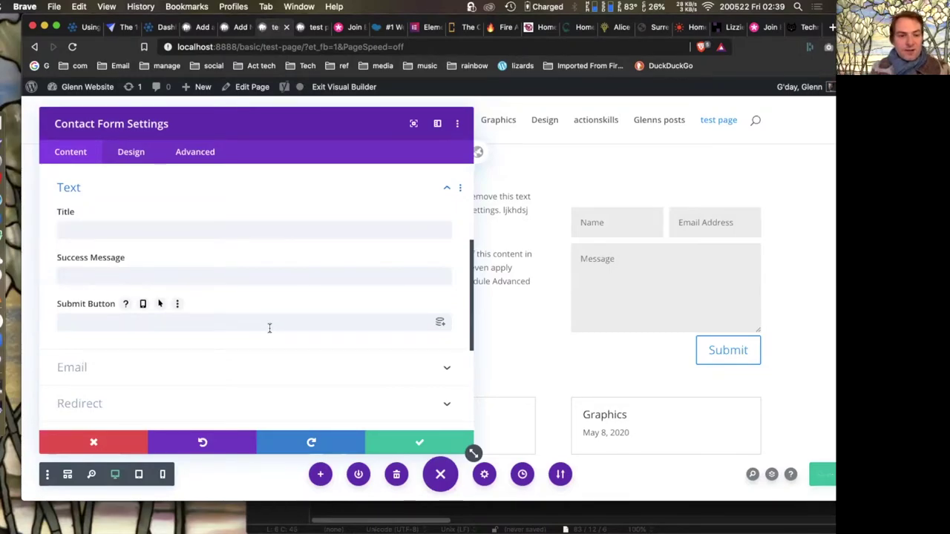
left_click(94, 444)
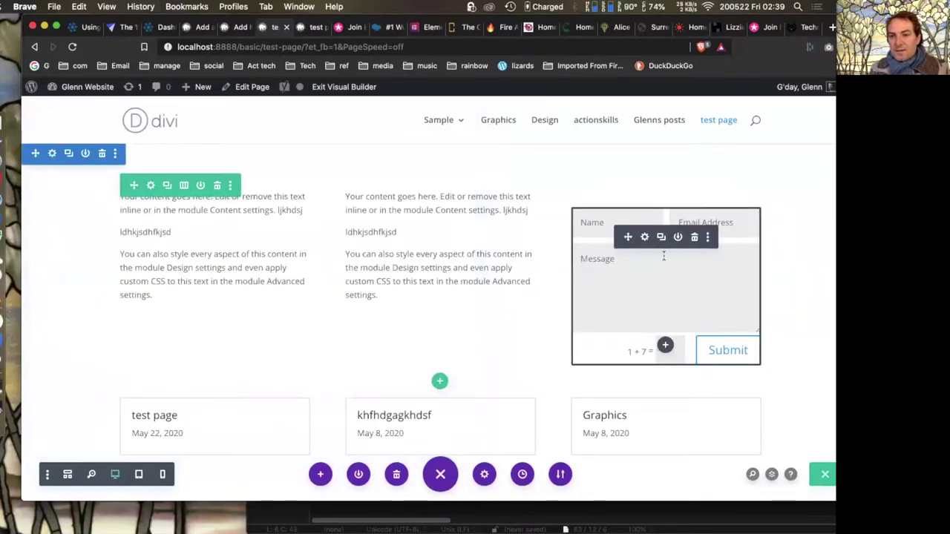
- Insert an Email Optin module directly below the contact form in the third column
left_click(667, 345)
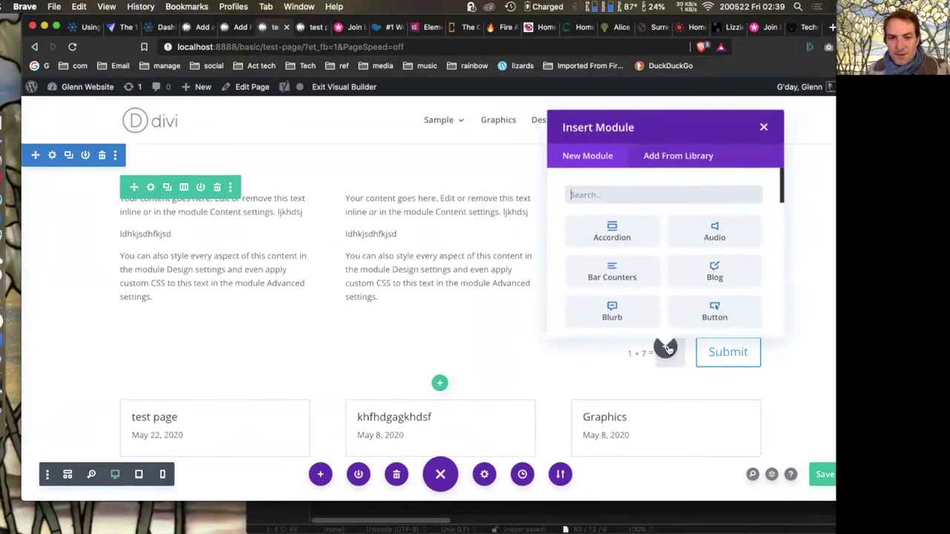
scroll(767, 301, "down", 5)
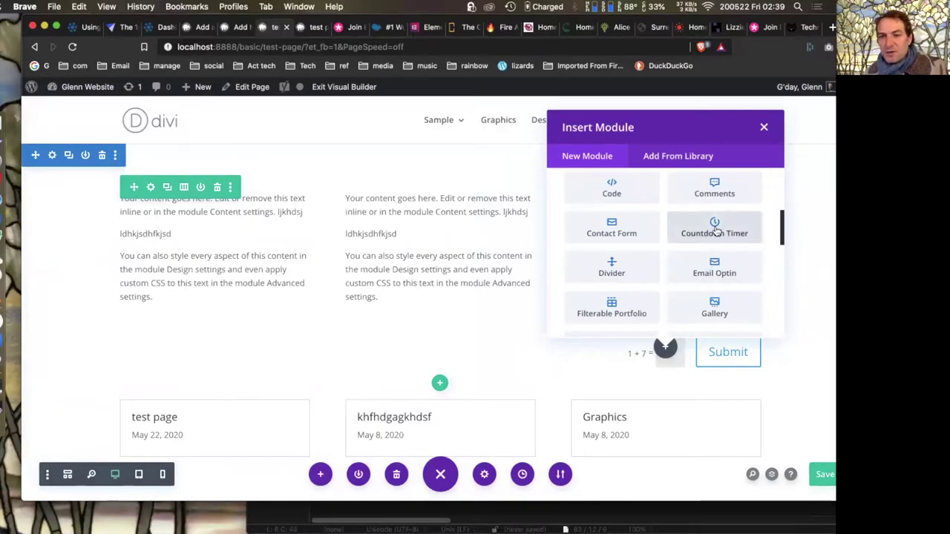
left_click(714, 267)
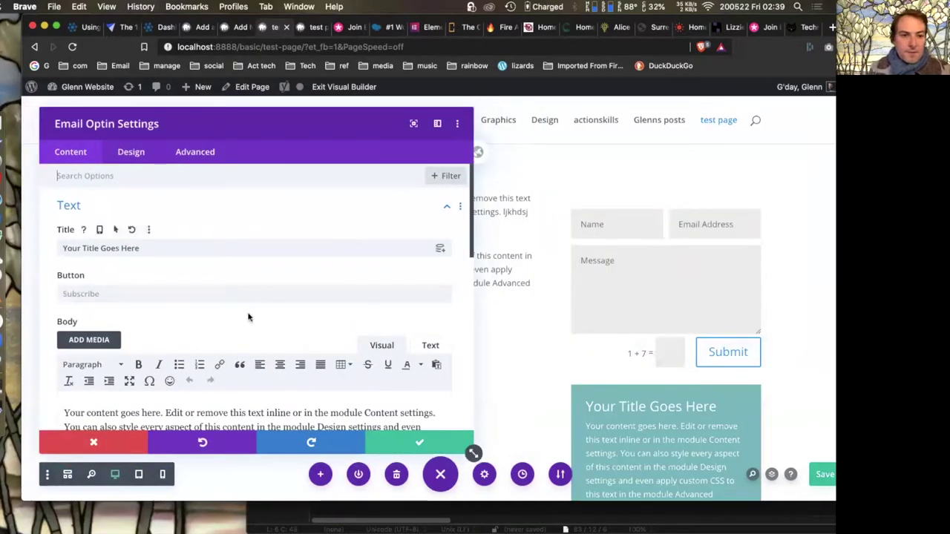
- Examine the service providers available for the Email Optin module's email account, then close its settings without changing anything
scroll(250, 318, "down", 5)
scroll(250, 317, "down", 3)
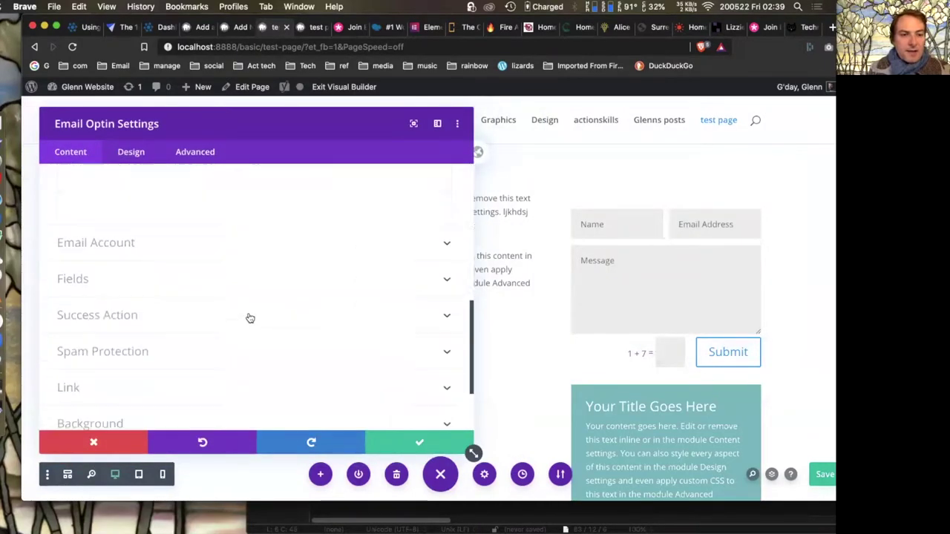
left_click(159, 238)
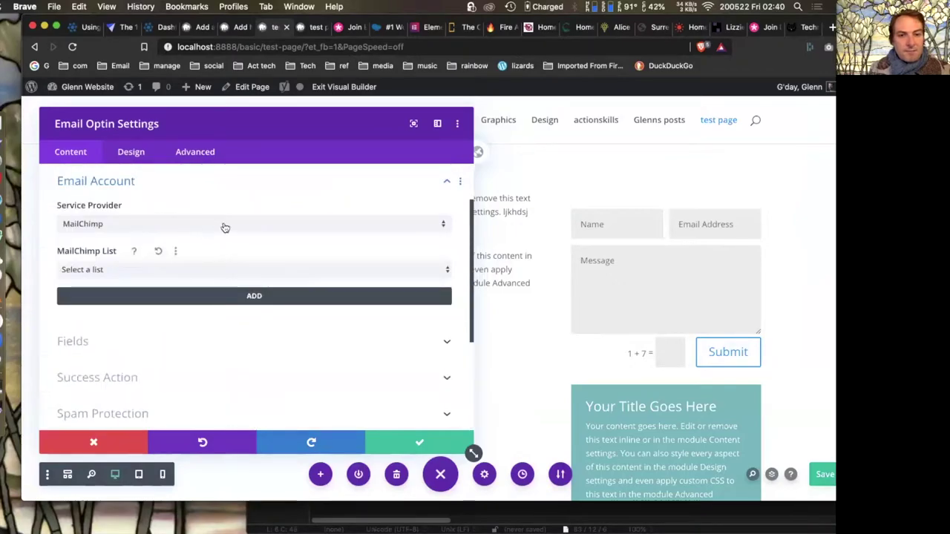
left_click(225, 227)
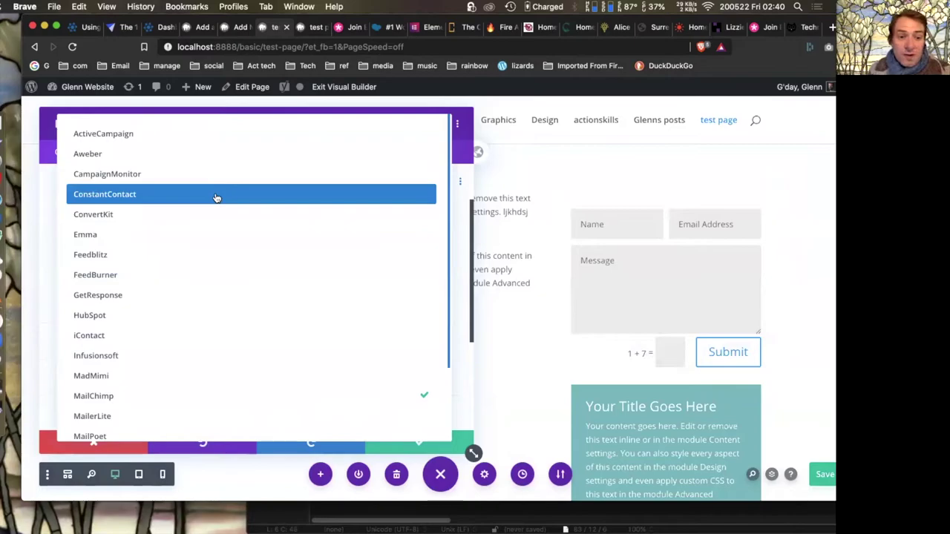
scroll(216, 198, "down", 2)
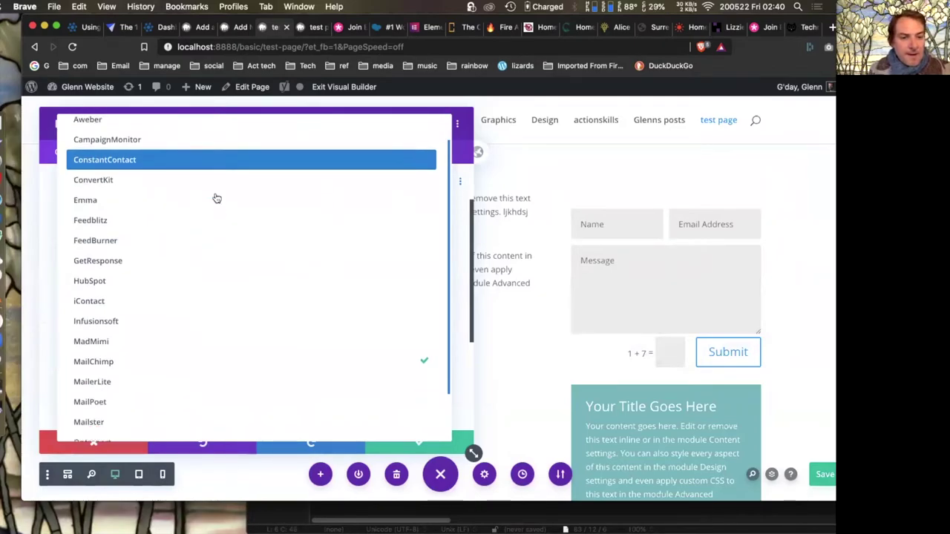
scroll(216, 198, "down", 1)
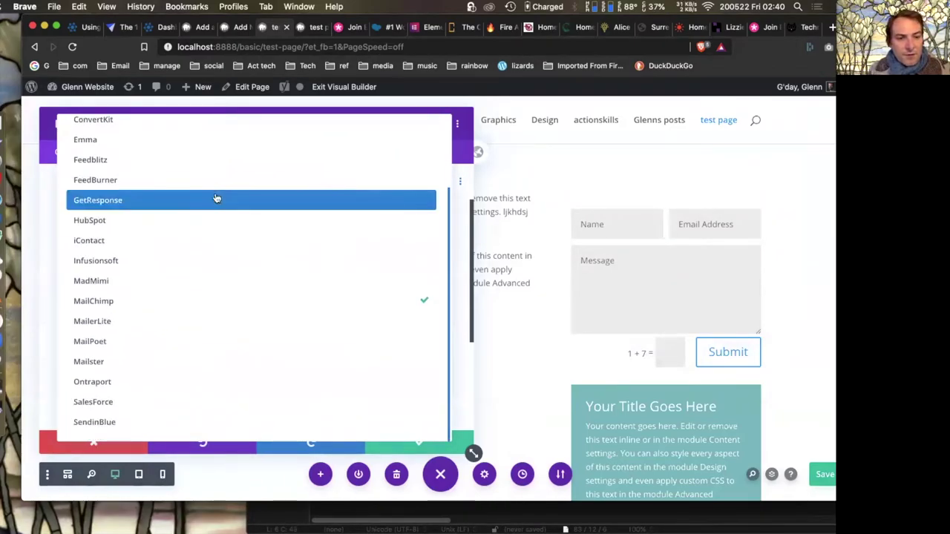
scroll(216, 199, "up", 3)
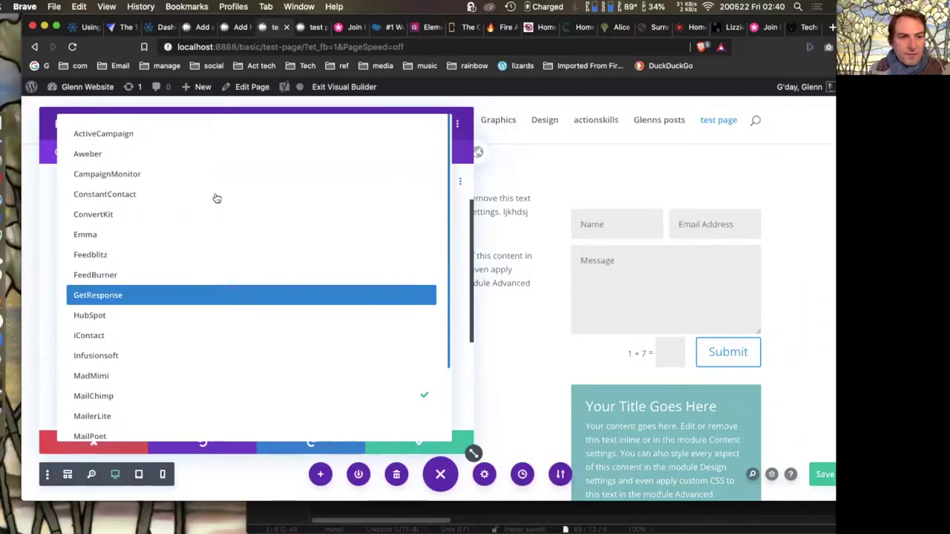
scroll(216, 198, "down", 3)
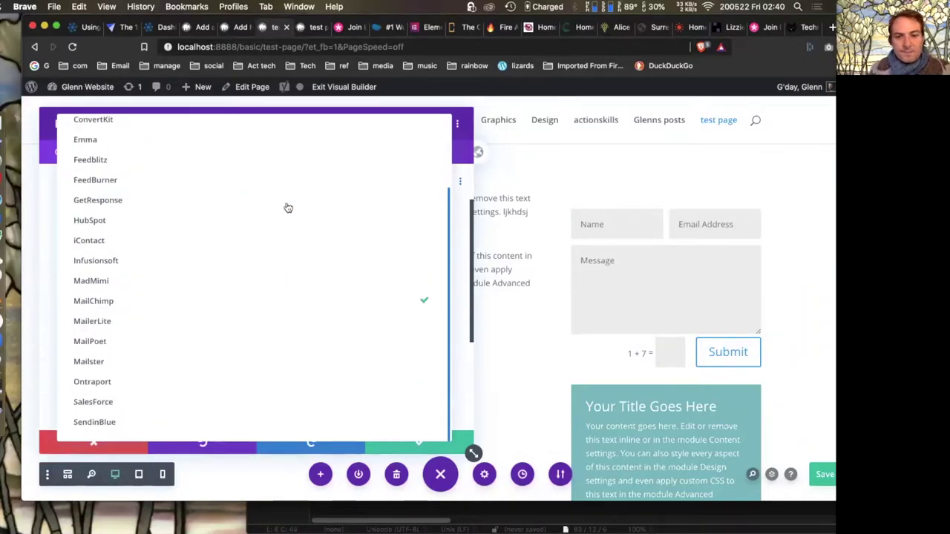
left_click(466, 158)
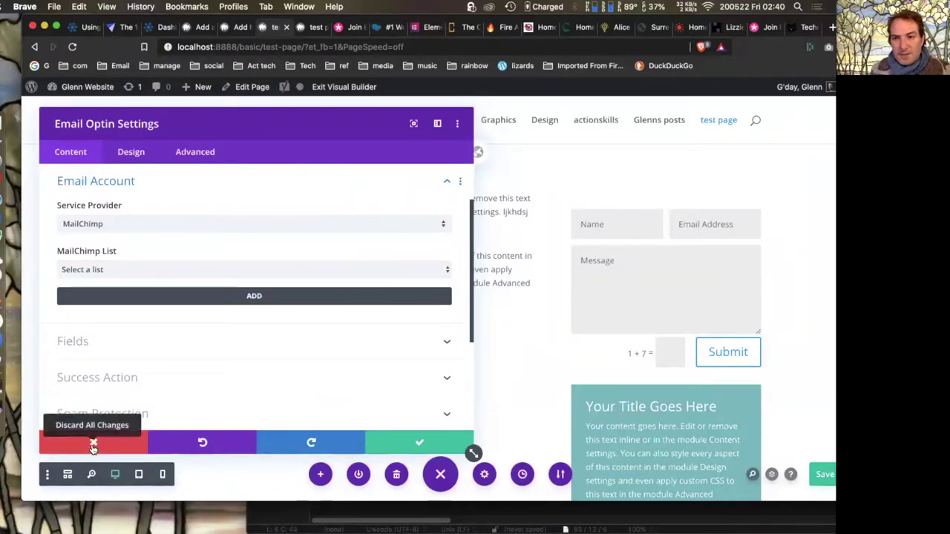
left_click(94, 444)
- Browse the modules available for insertion directly below the contact form, as far as the Filterable Portfolio
mouse_move(664, 347)
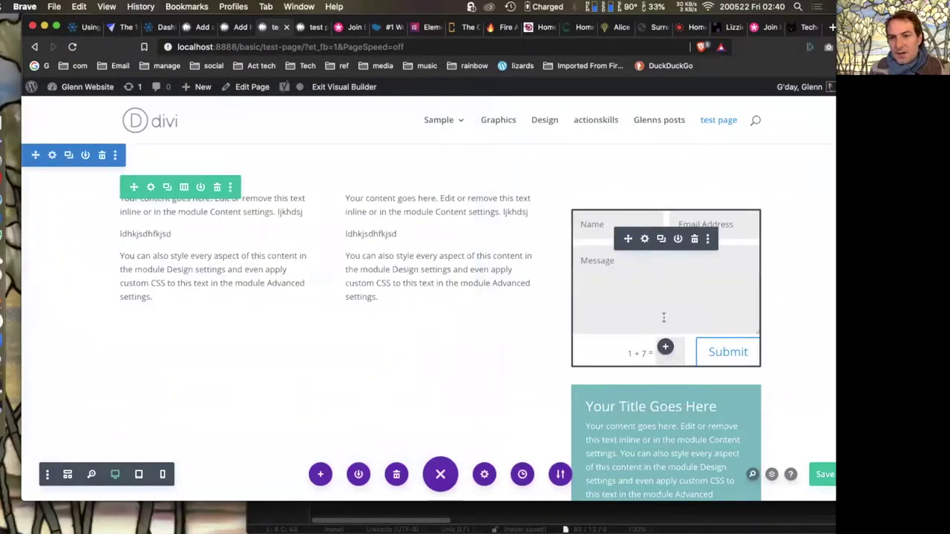
left_click(665, 348)
scroll(657, 303, "down", 4)
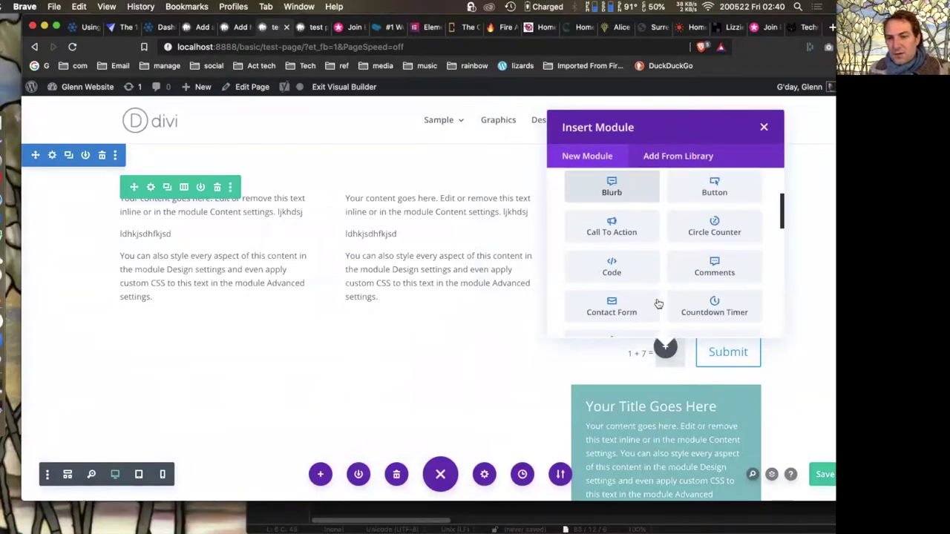
scroll(658, 303, "down", 2)
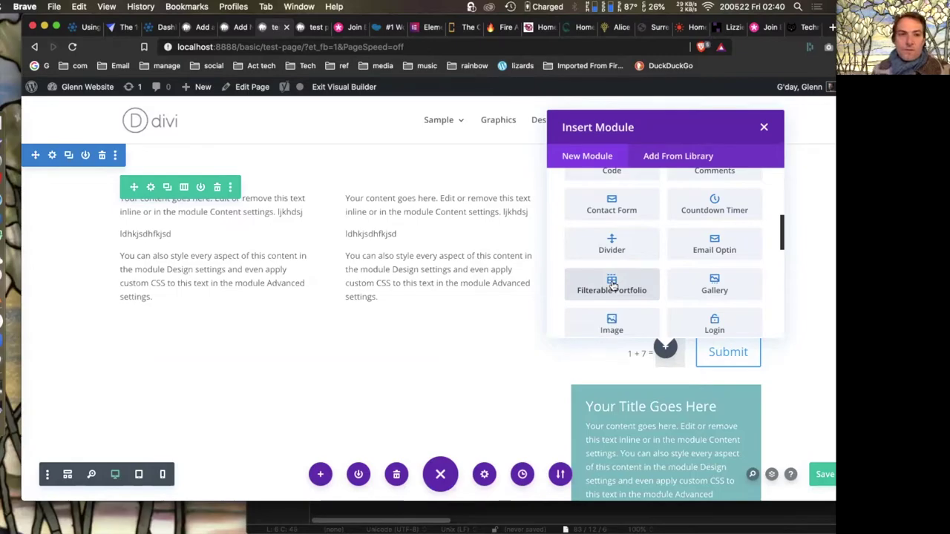
- Leave the unsaved test page editor without saving and start adding a new project from the WordPress dashboard
left_click(238, 27)
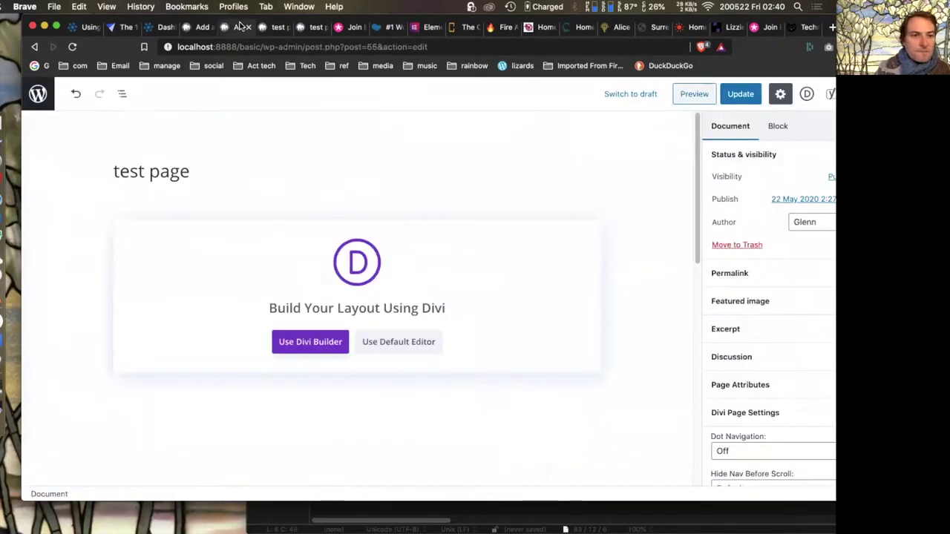
left_click(202, 28)
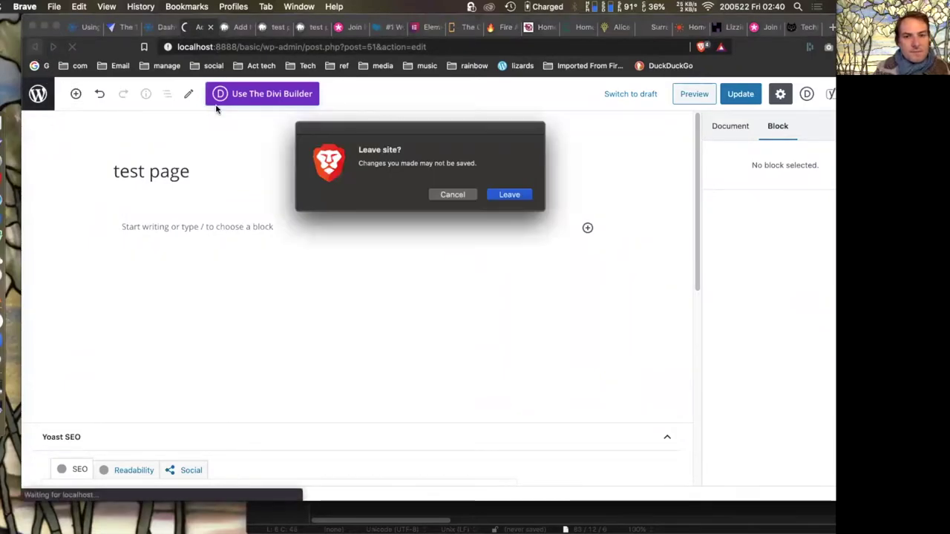
left_click(511, 194)
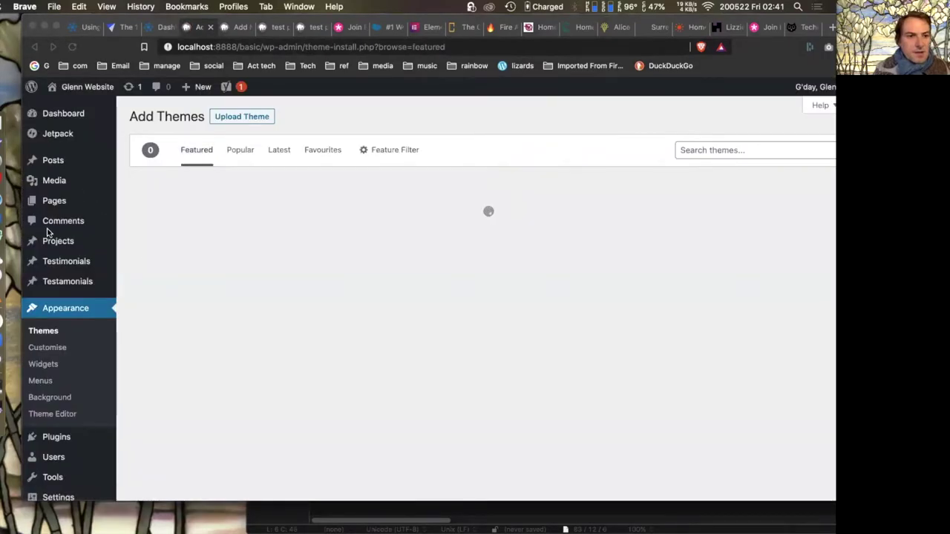
mouse_move(67, 245)
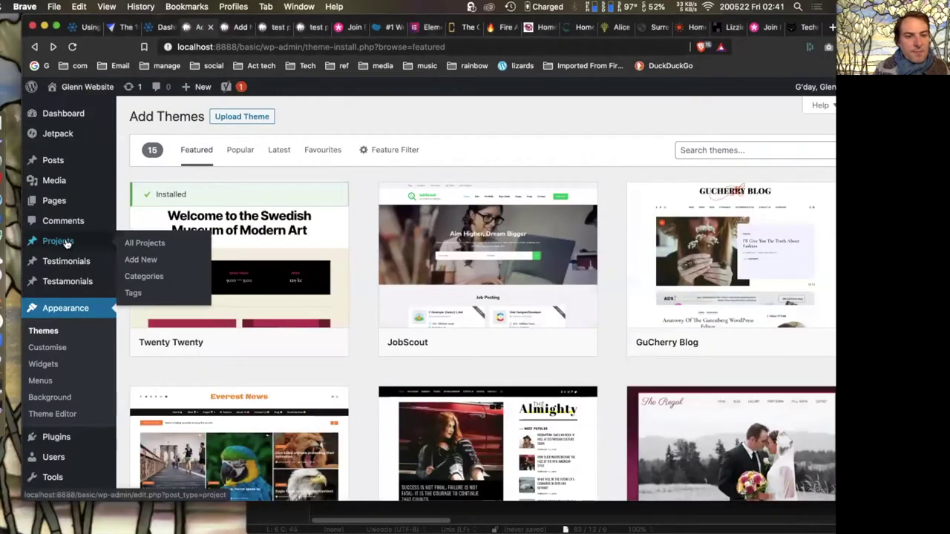
left_click(144, 264)
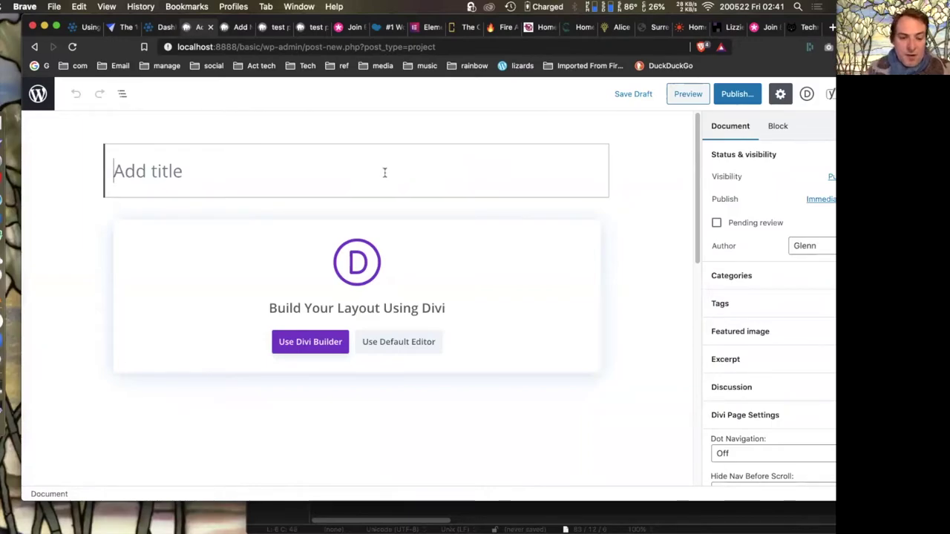
- Title the new project "Website example" and publish it
type("Website example")
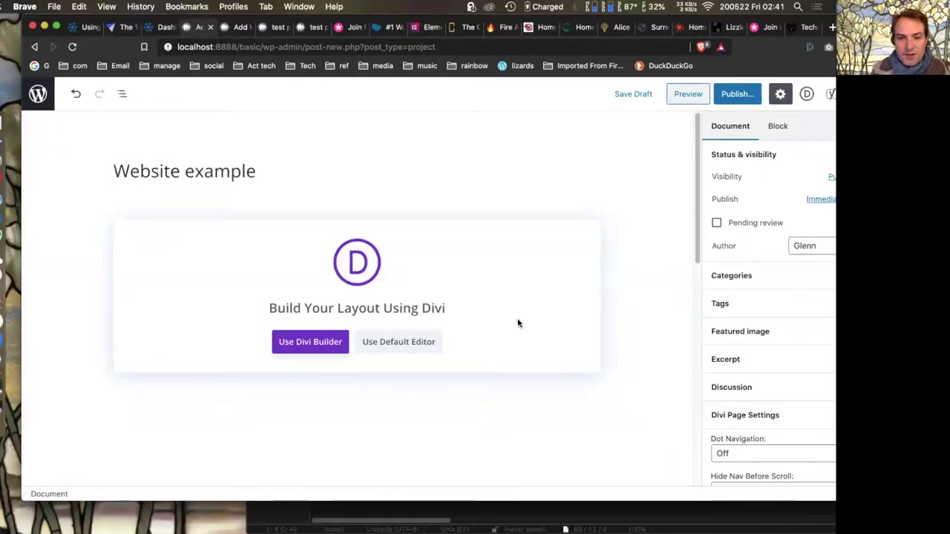
scroll(518, 322, "down", 10)
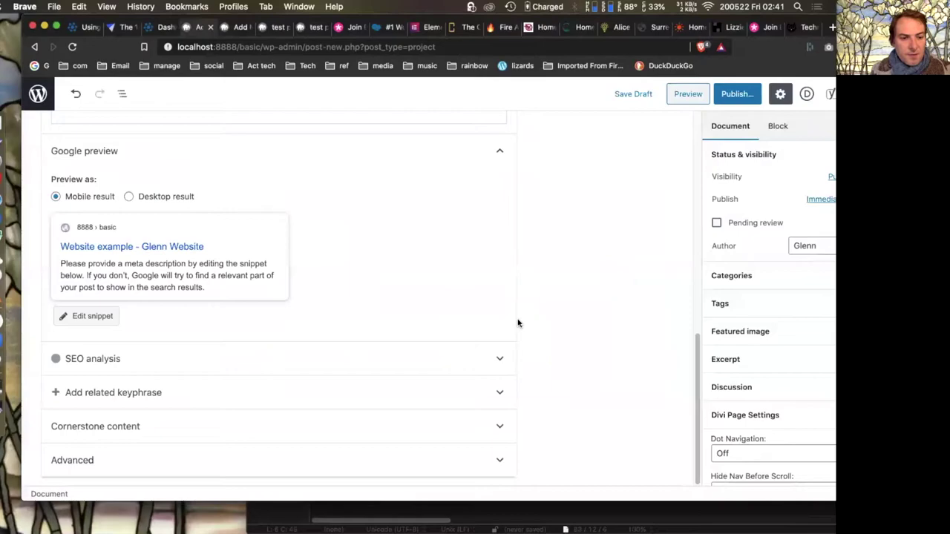
scroll(518, 322, "up", 10)
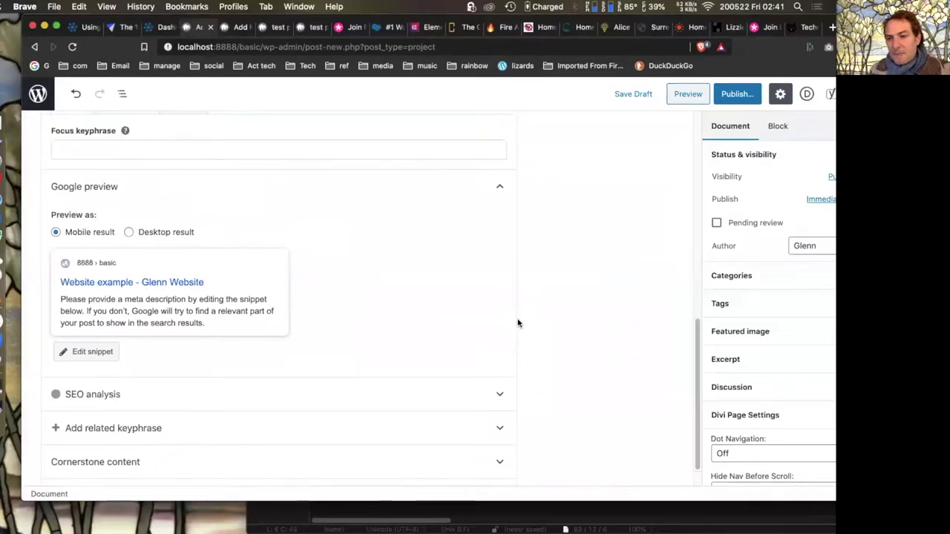
left_click(742, 94)
left_click(783, 94)
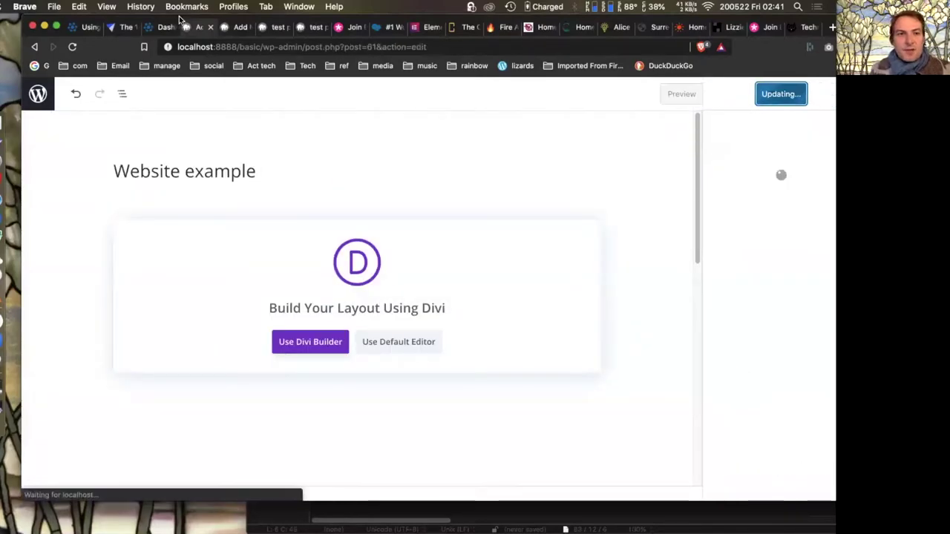
- Return to the test page's Visual Builder, look over the modules from Filterable Portfolio to Post Navigation, and close the module list
left_click(275, 28)
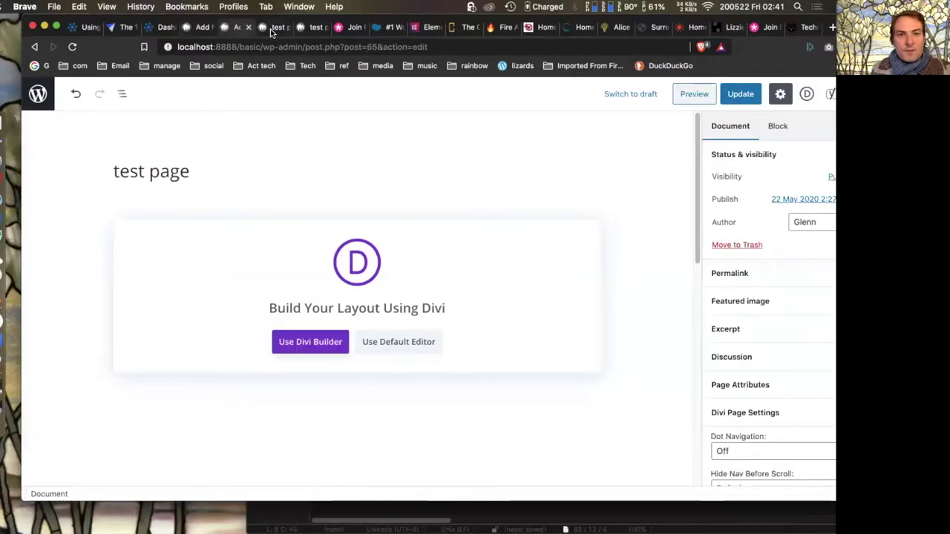
left_click(275, 28)
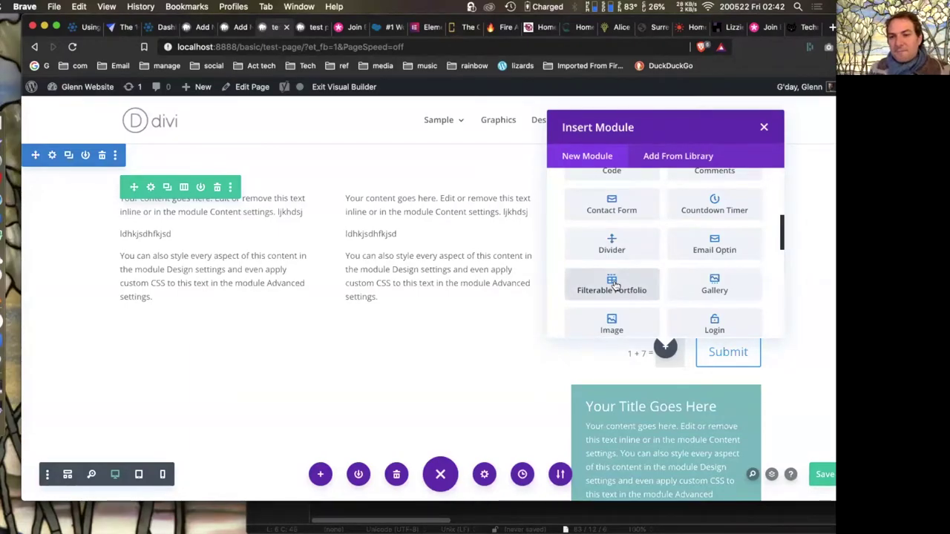
scroll(613, 285, "down", 2)
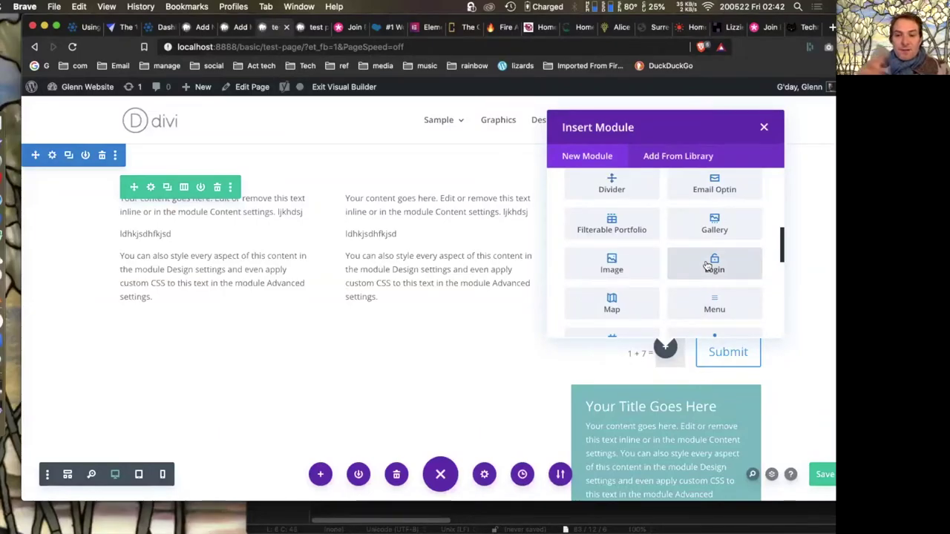
scroll(709, 264, "down", 2)
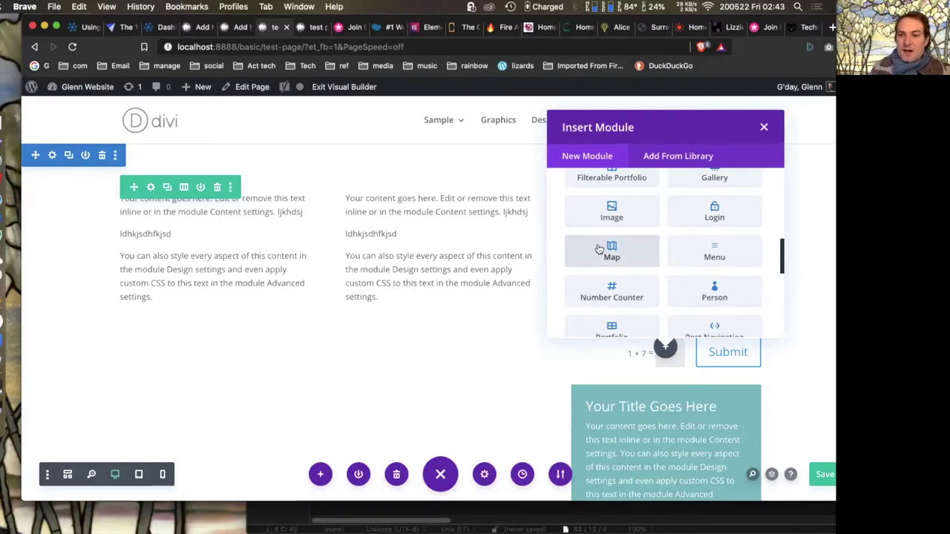
scroll(713, 245, "down", 1)
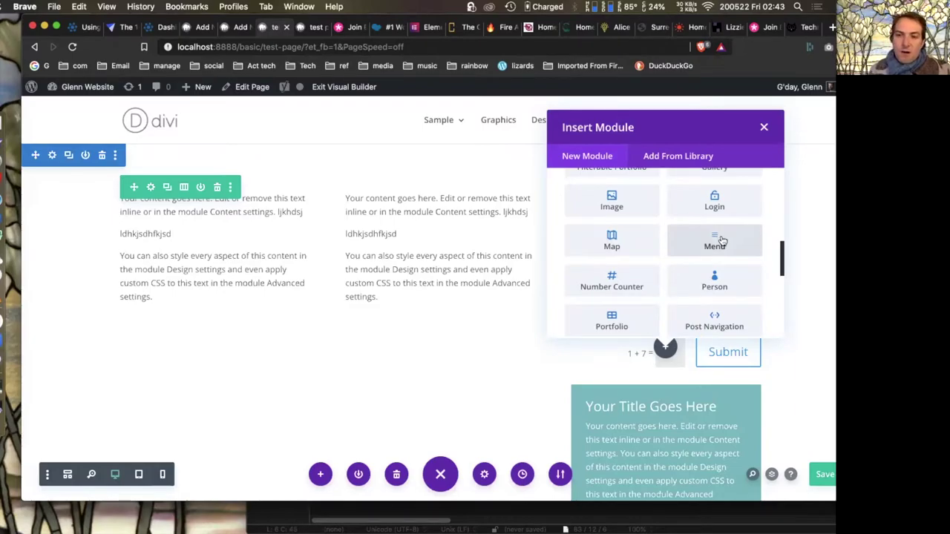
left_click(764, 127)
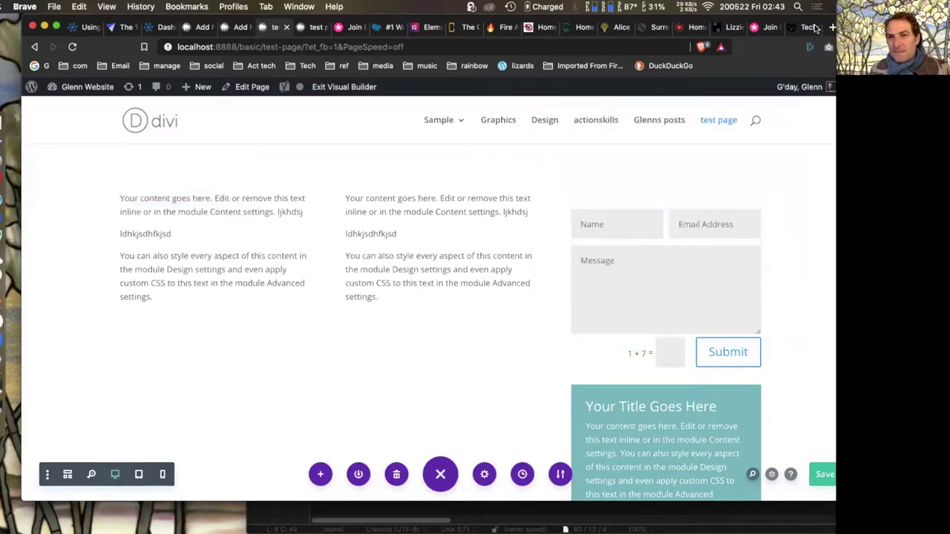
- Narrow the browser window to about half the screen to check the page's responsive layout, then widen it again
left_click_drag(815, 28, 774, 28)
left_click_drag(796, 500, 483, 518)
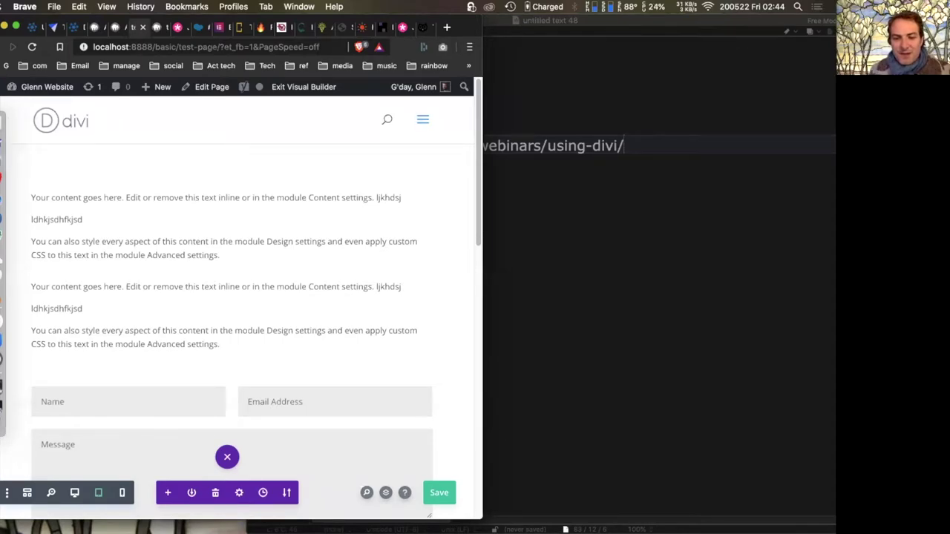
left_click_drag(477, 517, 838, 504)
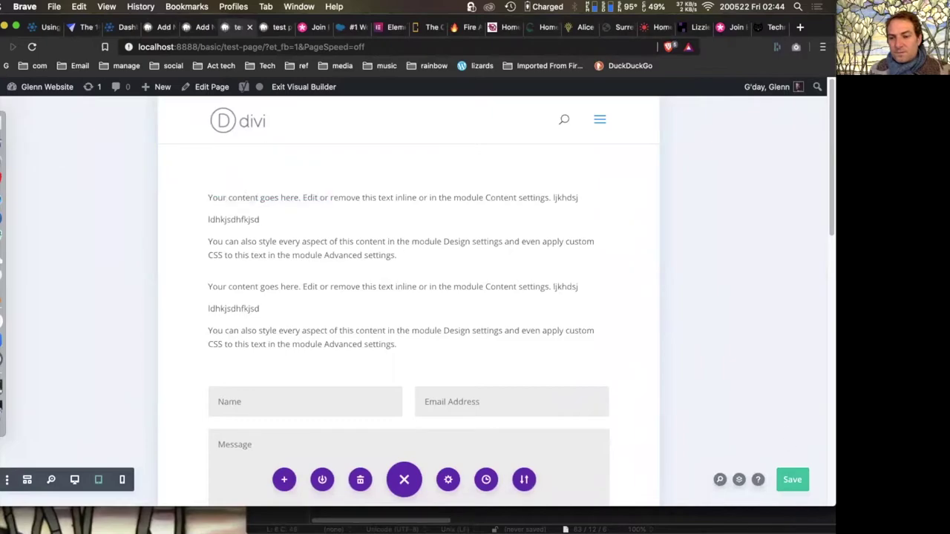
left_click_drag(829, 502, 794, 504)
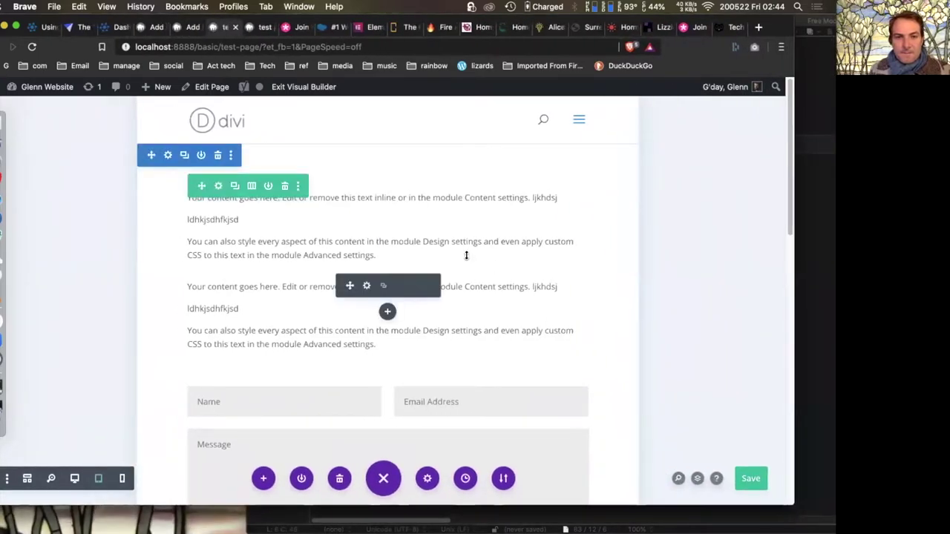
- Show the page structure in wireframe view, then switch to the desktop view
left_click(26, 481)
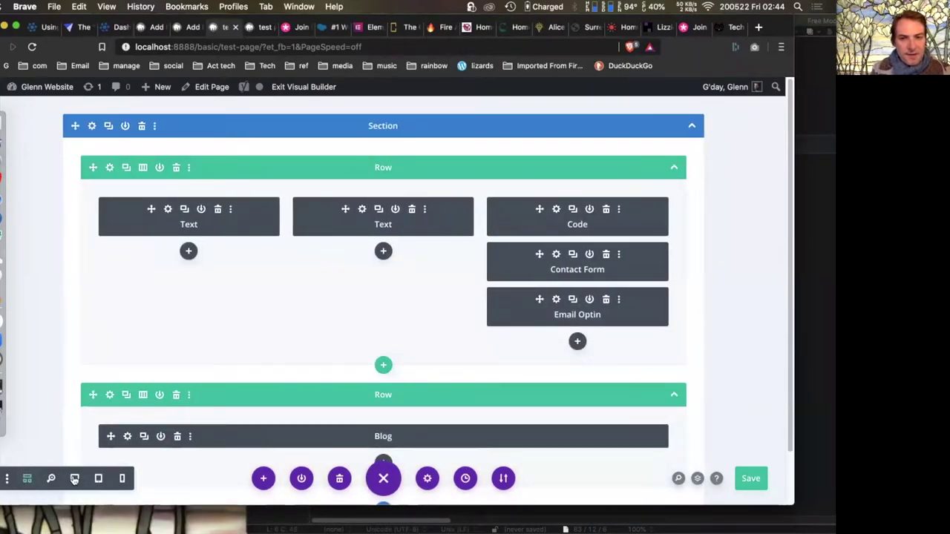
left_click(74, 479)
- Browse the modules available for insertion below the Email Optin module, as far as Post Slider and Post Title
scroll(242, 369, "down", 8)
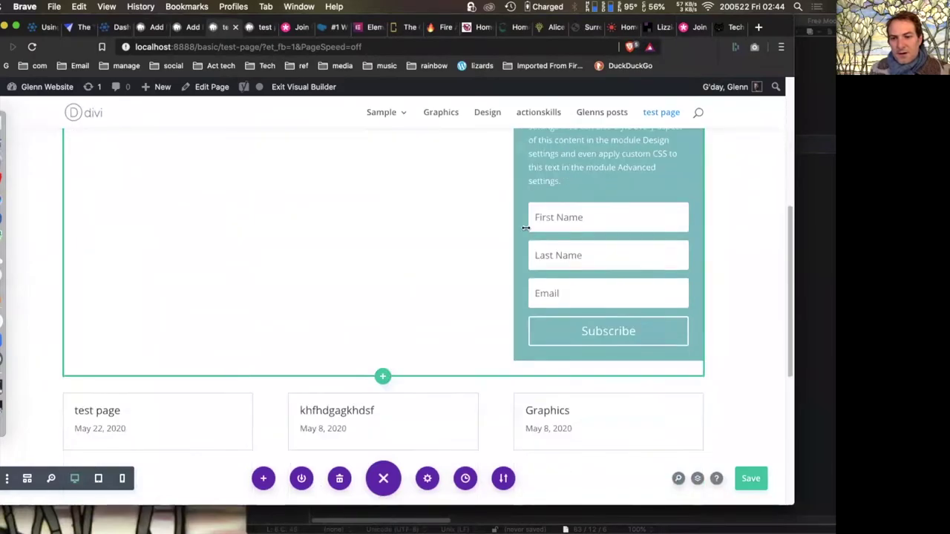
left_click(607, 346)
scroll(714, 303, "down", 5)
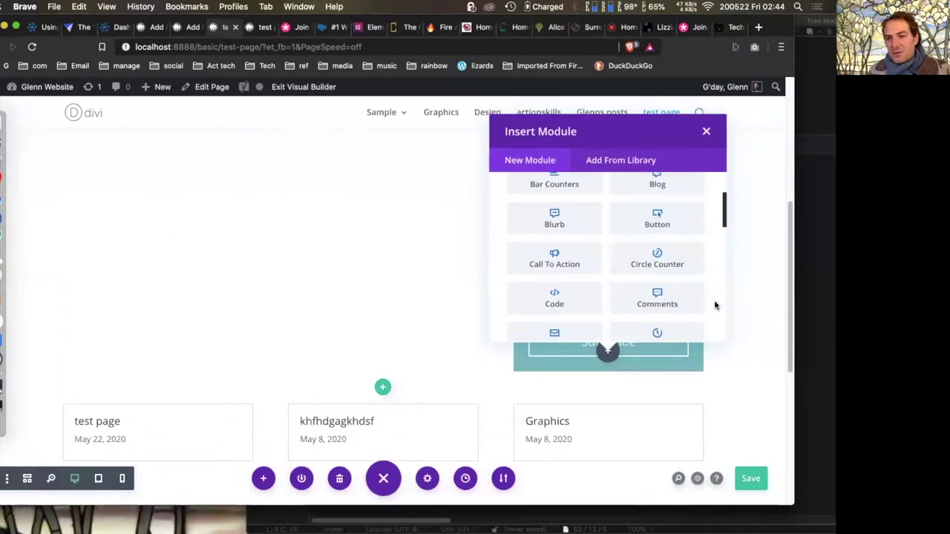
scroll(716, 305, "down", 5)
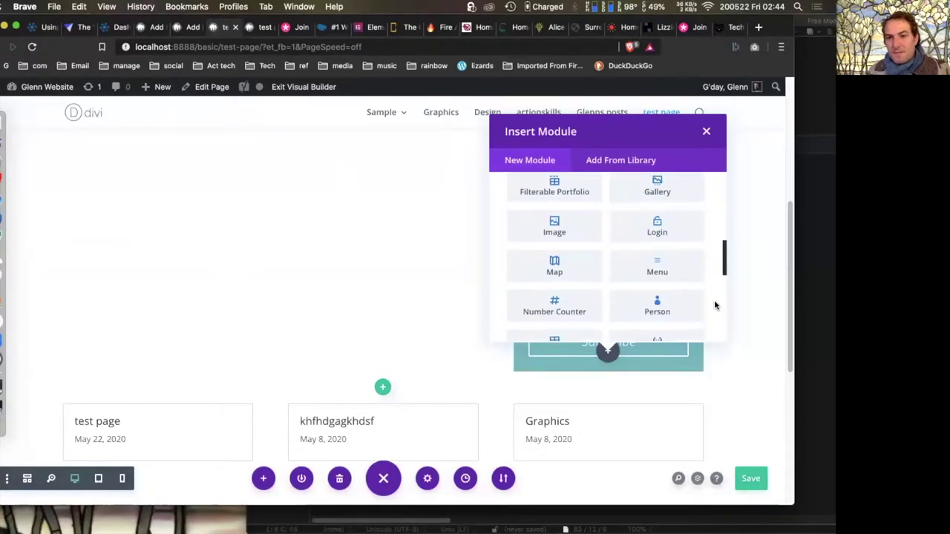
scroll(715, 305, "down", 1)
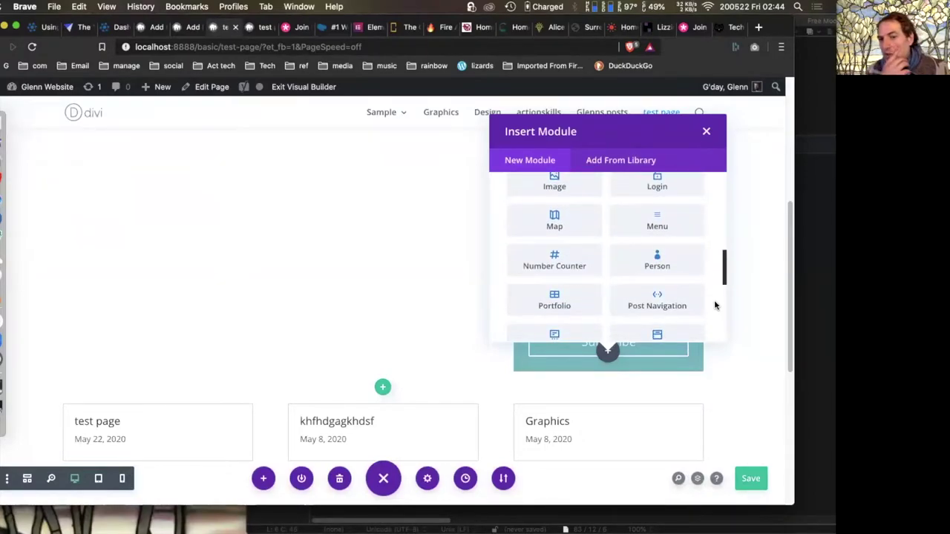
scroll(715, 305, "down", 2)
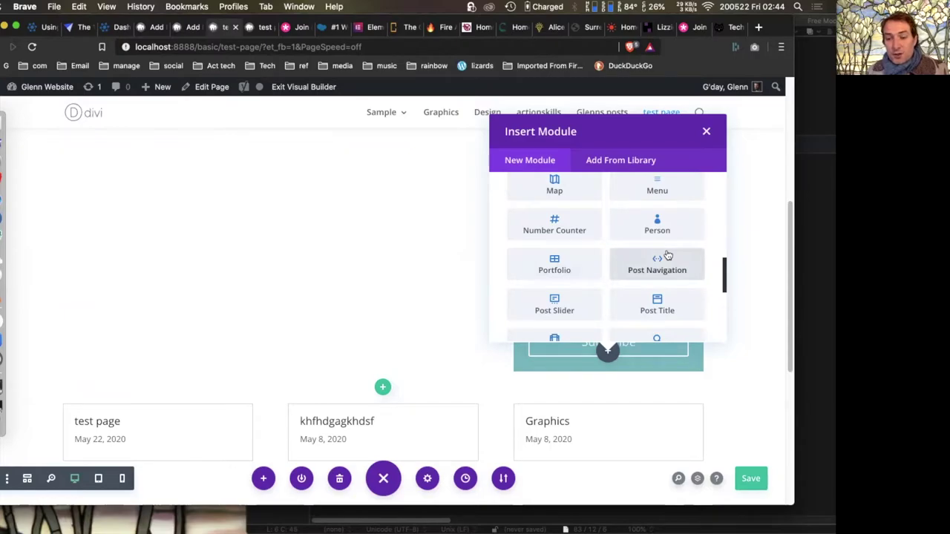
- Find WP-PageNavi in the ActionSkills Using Divi webinar notes and open its example link in a new tab
left_click(553, 27)
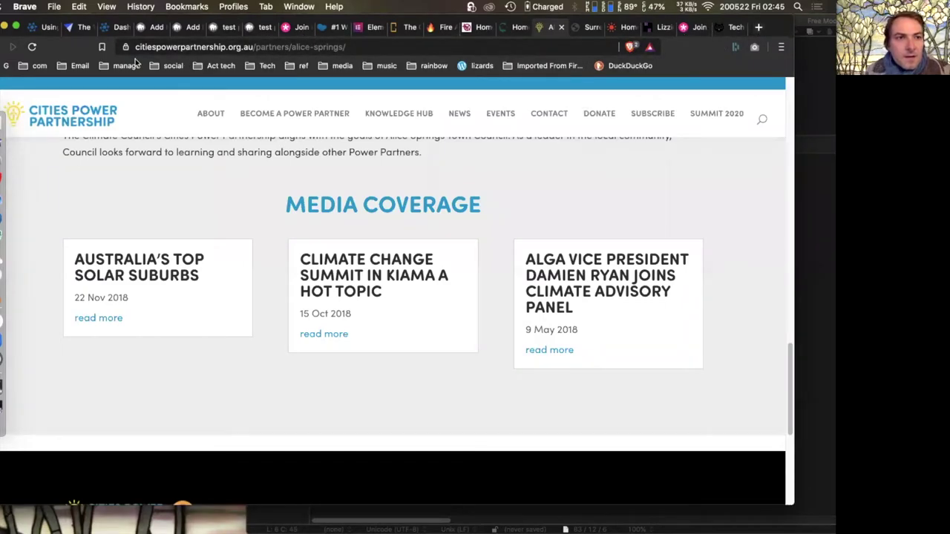
left_click(44, 29)
scroll(220, 265, "down", 10)
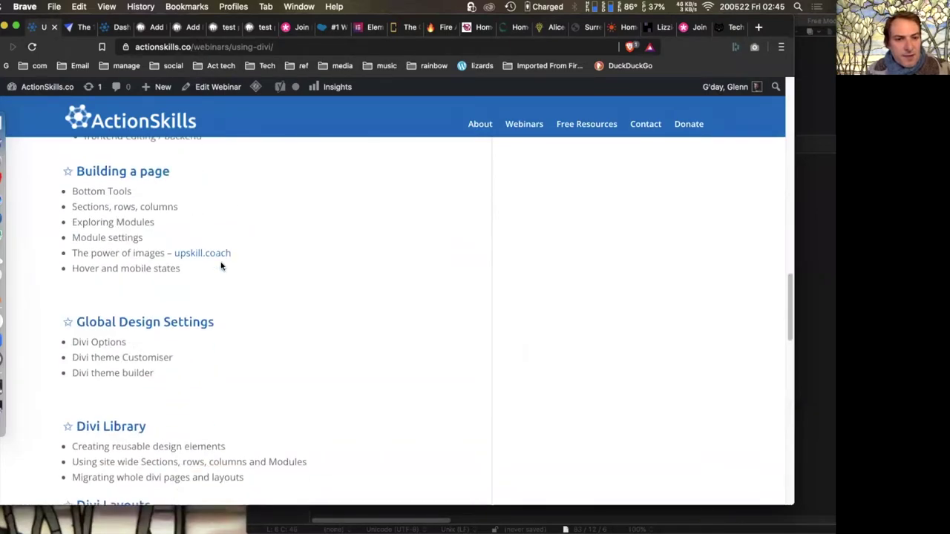
scroll(221, 266, "down", 5)
right_click(266, 311)
left_click(288, 318)
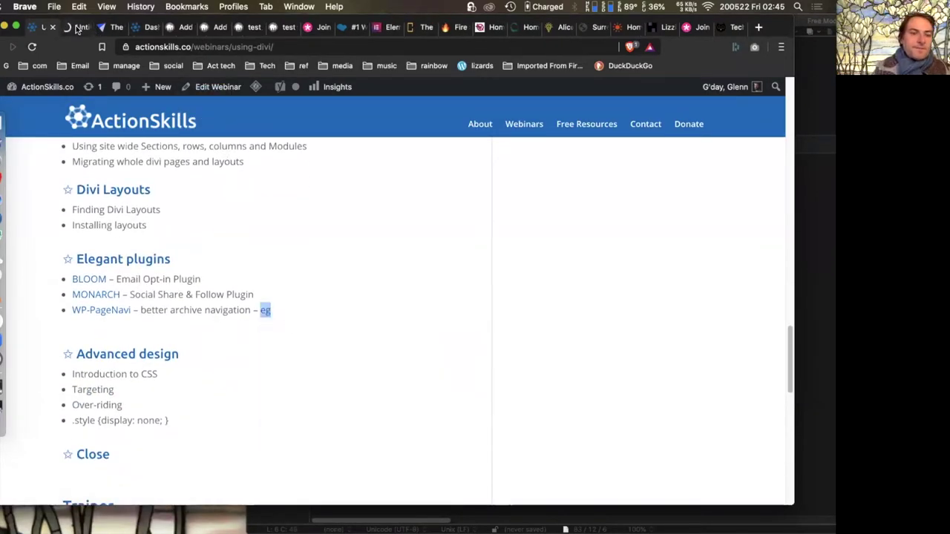
left_click(76, 27)
- Examine the page navigation at the end of The Commons library's Listen archive, highlighting its page numbers
scroll(142, 203, "down", 10)
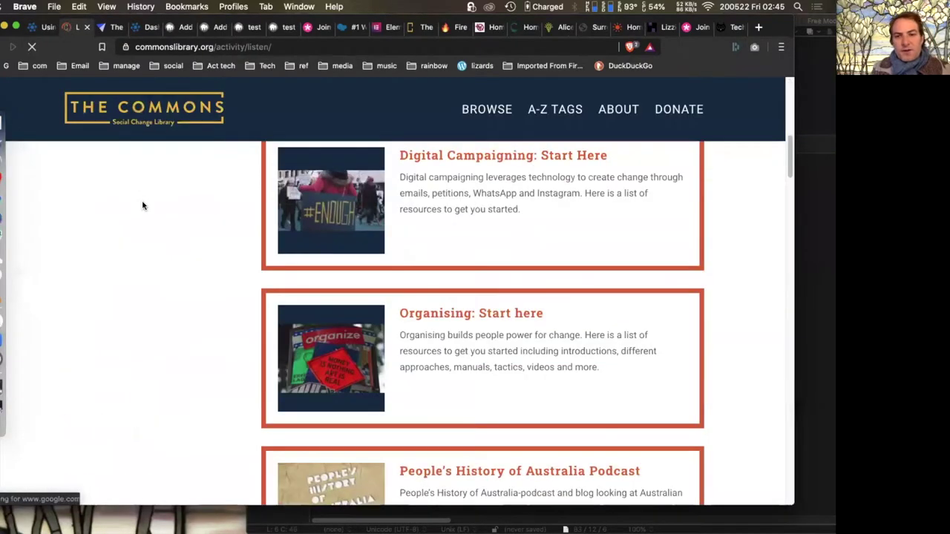
scroll(515, 358, "down", 5)
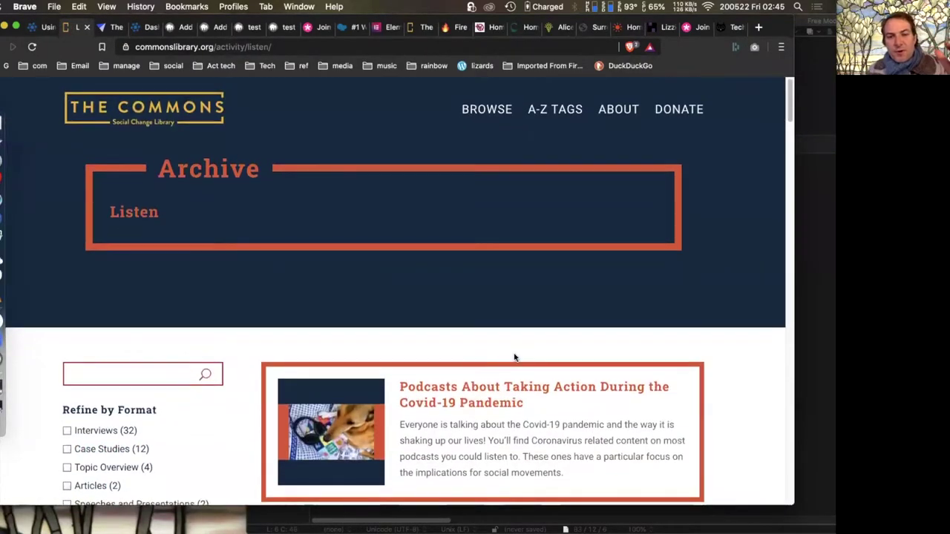
scroll(516, 358, "down", 20)
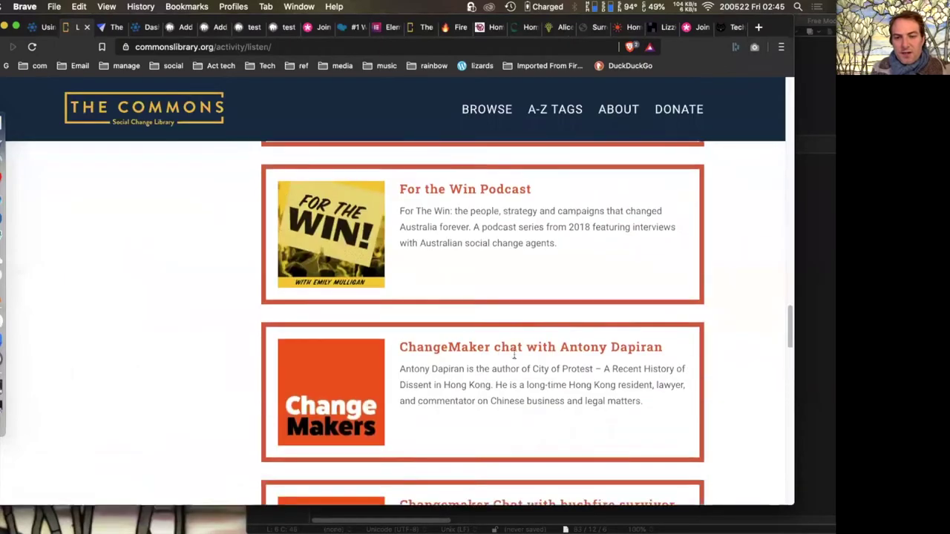
scroll(515, 358, "down", 20)
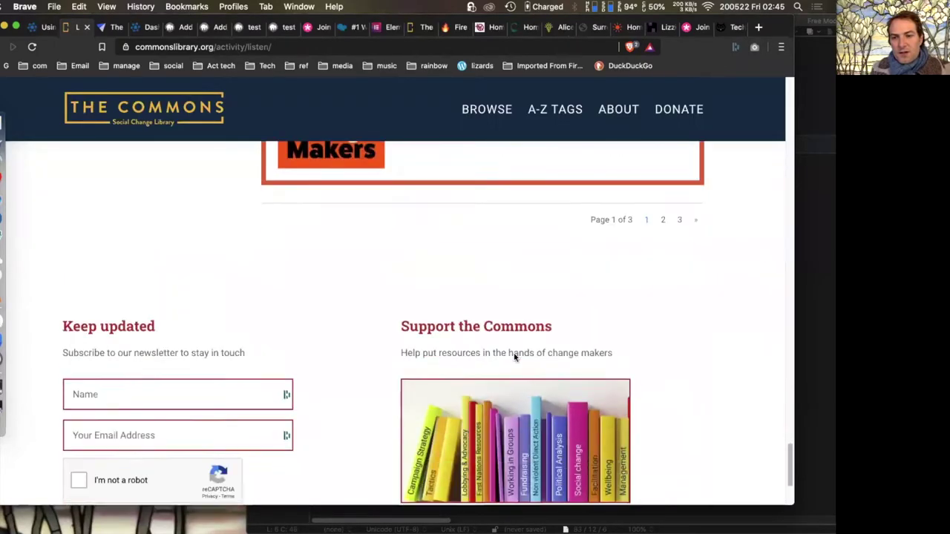
left_click_drag(592, 272, 706, 275)
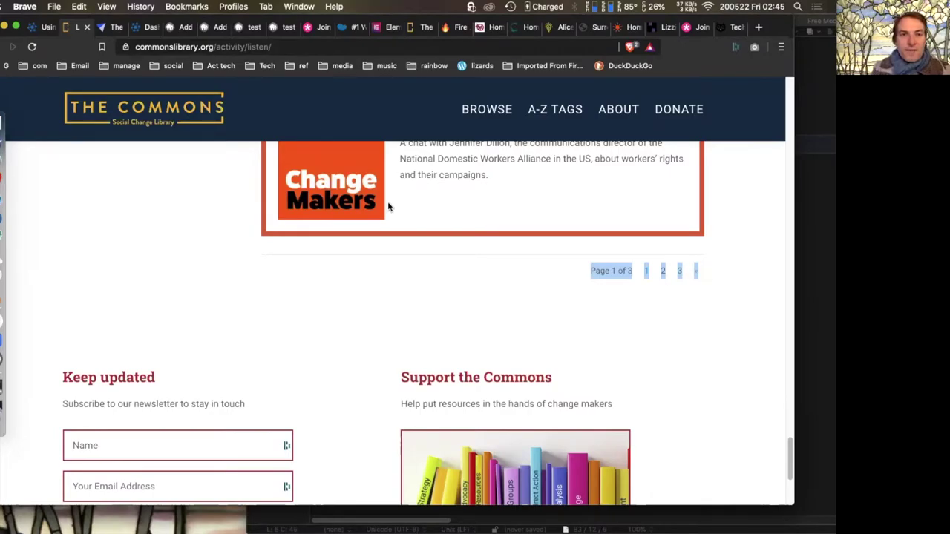
- Return to the test page in the Visual Builder and insert a Post Title module below the Email Optin module
left_click(250, 29)
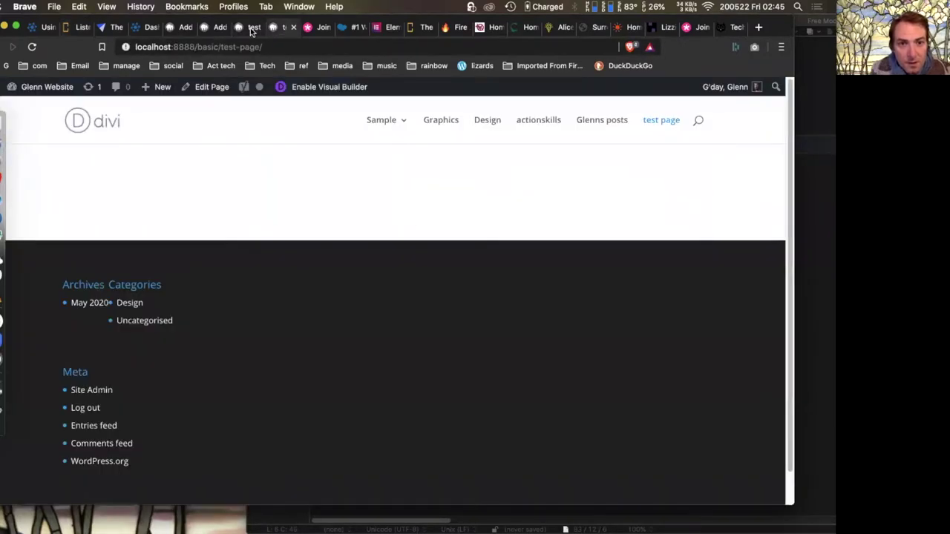
scroll(636, 289, "down", 1)
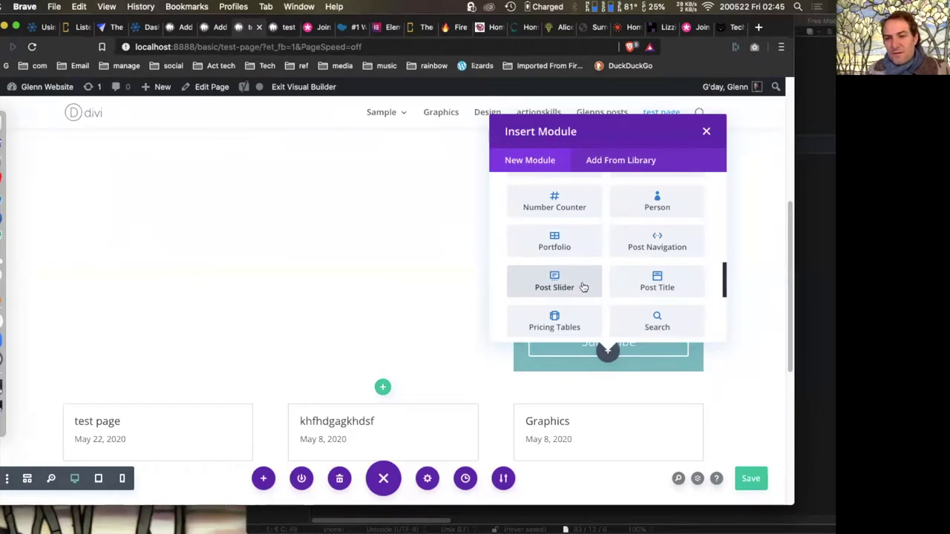
left_click(643, 286)
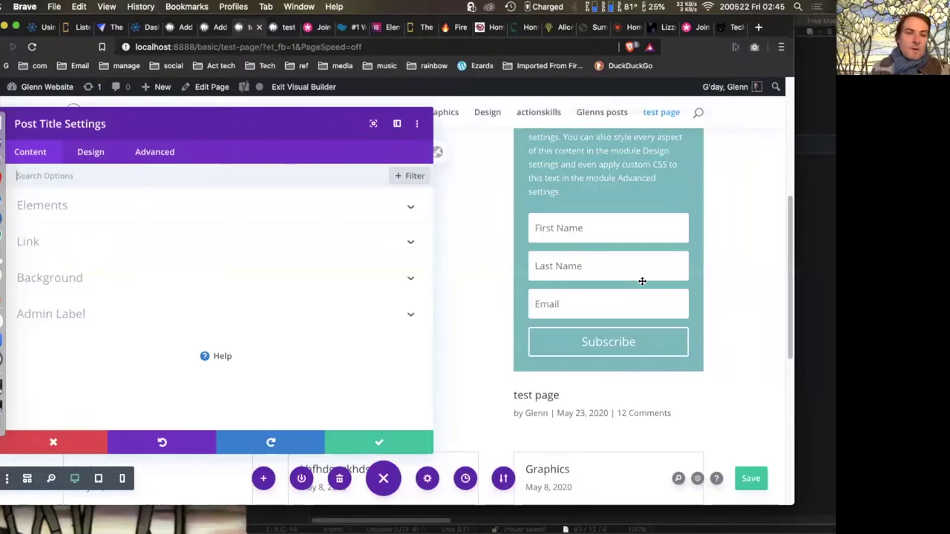
- Turn off Show Meta and Show Featured Image for the Post Title module and move it to the empty second column of the first row
left_click(102, 207)
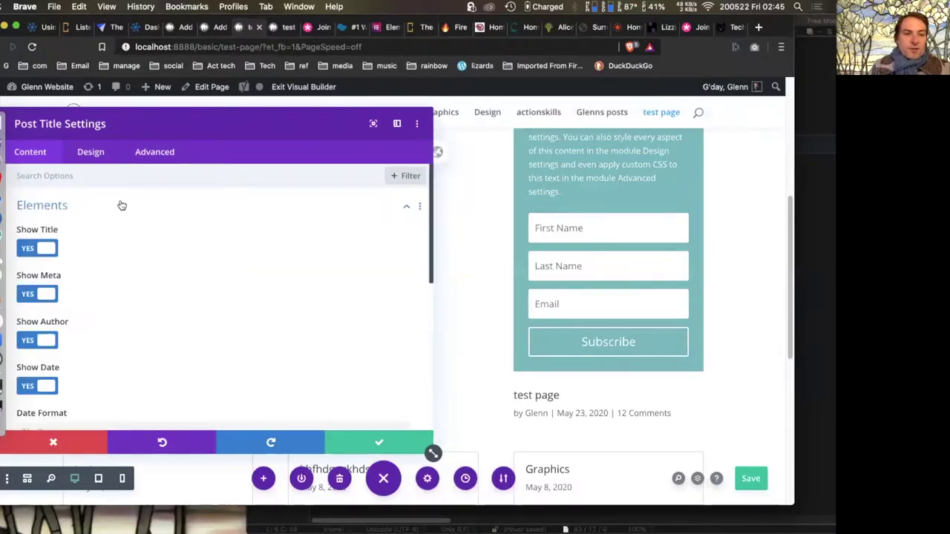
left_click(32, 295)
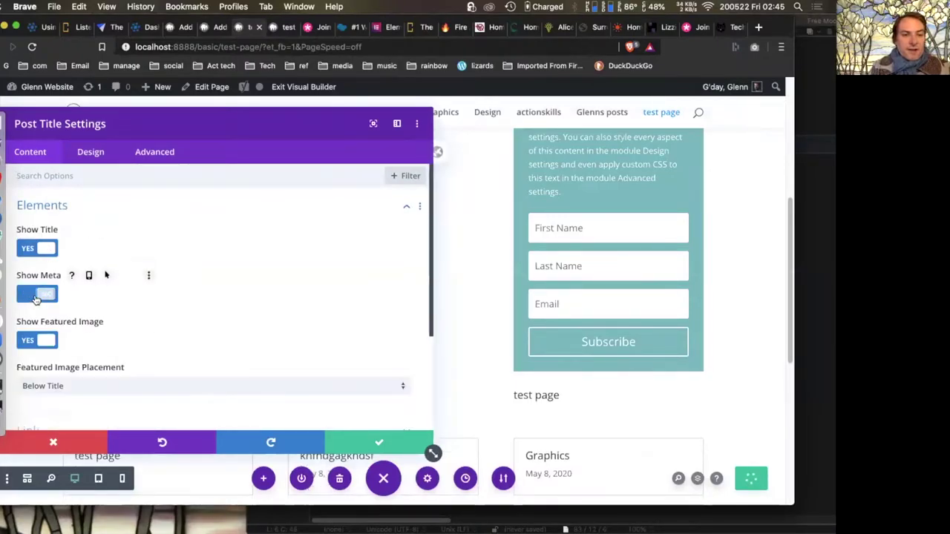
left_click(48, 346)
left_click(367, 444)
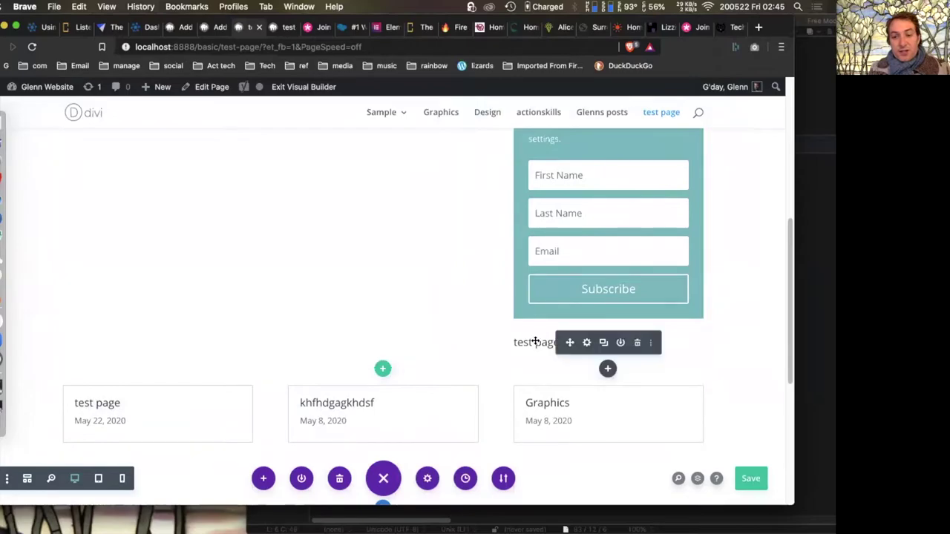
left_click_drag(566, 345, 231, 174)
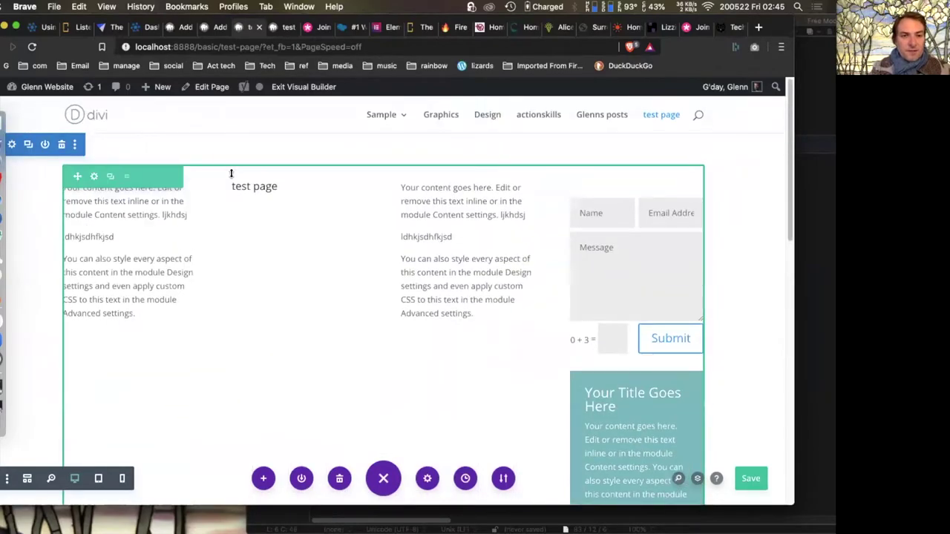
- Add a one-column row above the existing columns at the start of the page and move the Post Title module into it
scroll(231, 173, "down", 3)
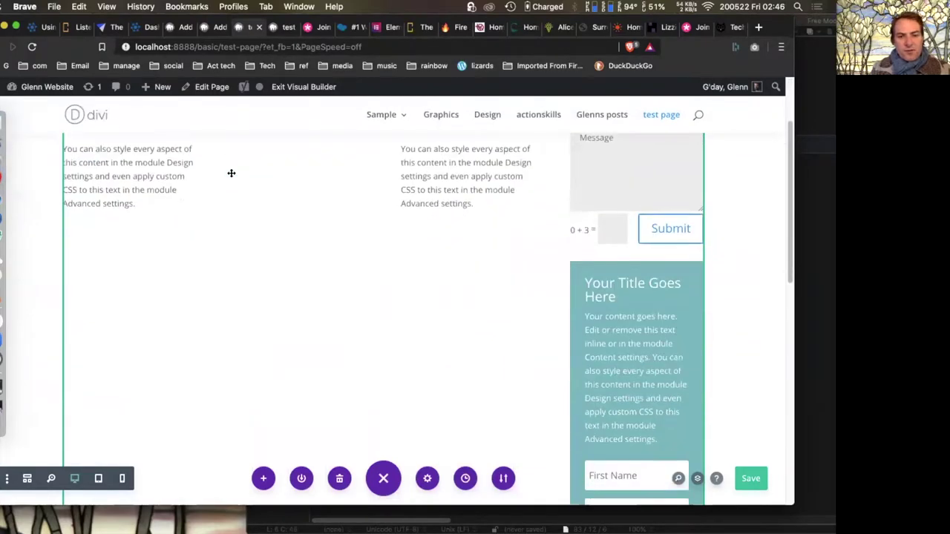
scroll(230, 174, "down", 7)
left_click(382, 373)
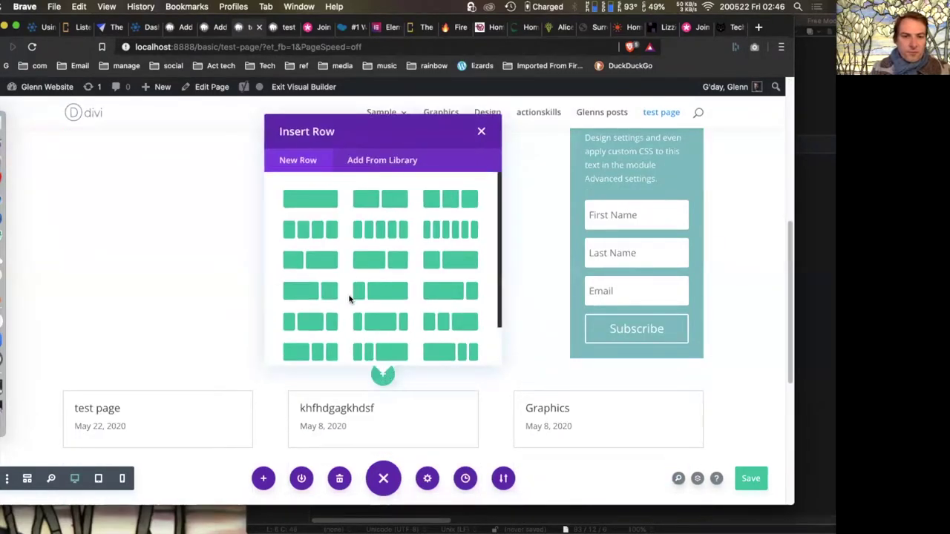
left_click(319, 202)
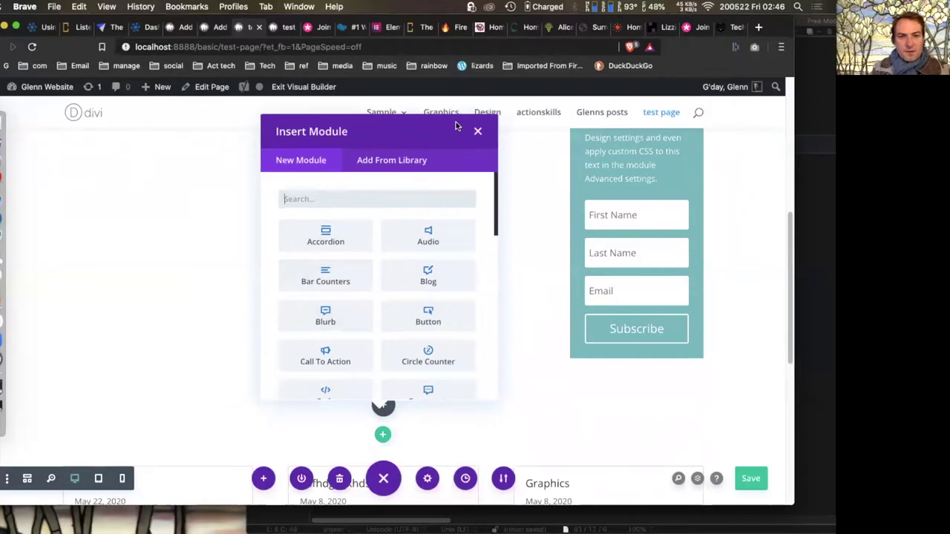
left_click(478, 130)
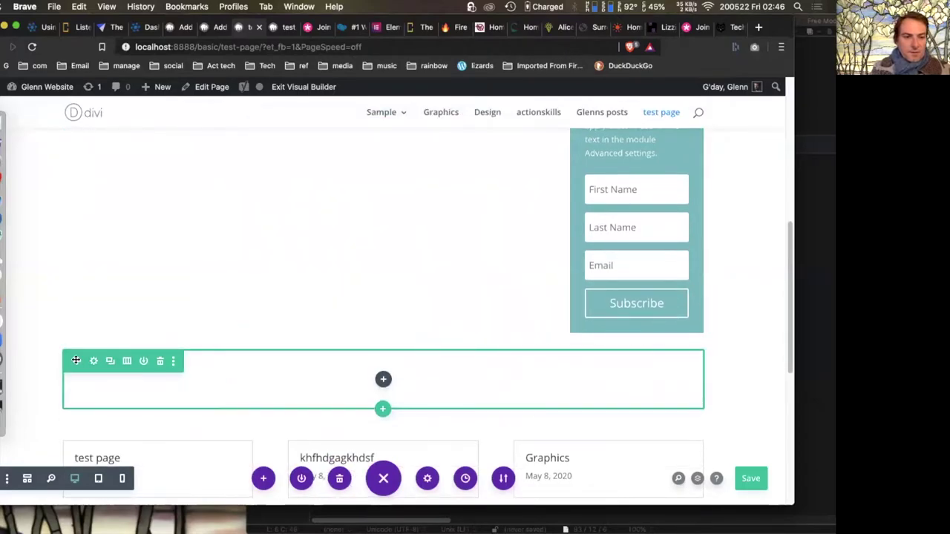
left_click_drag(74, 360, 319, 186)
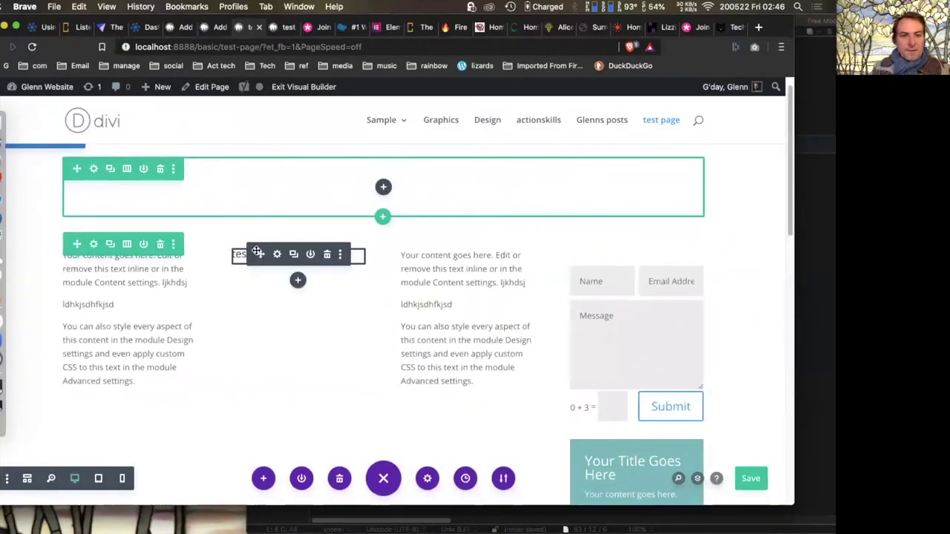
left_click_drag(172, 191, 164, 185)
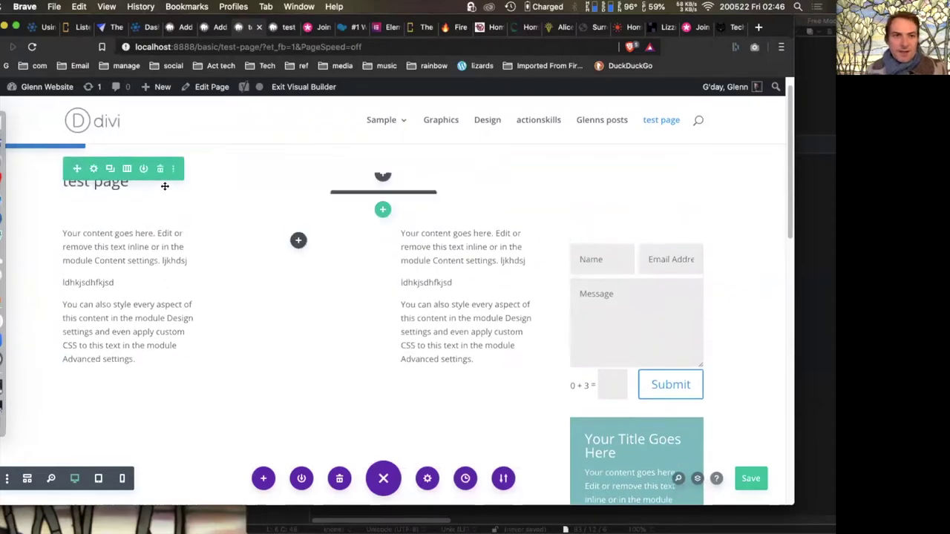
- View the Graphics post on the live site and highlight its title
left_click(283, 28)
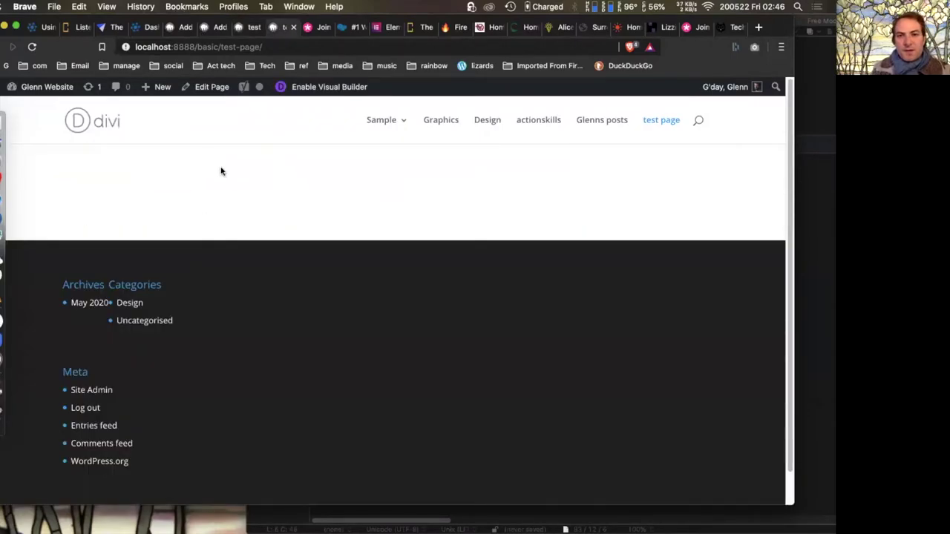
left_click(442, 123)
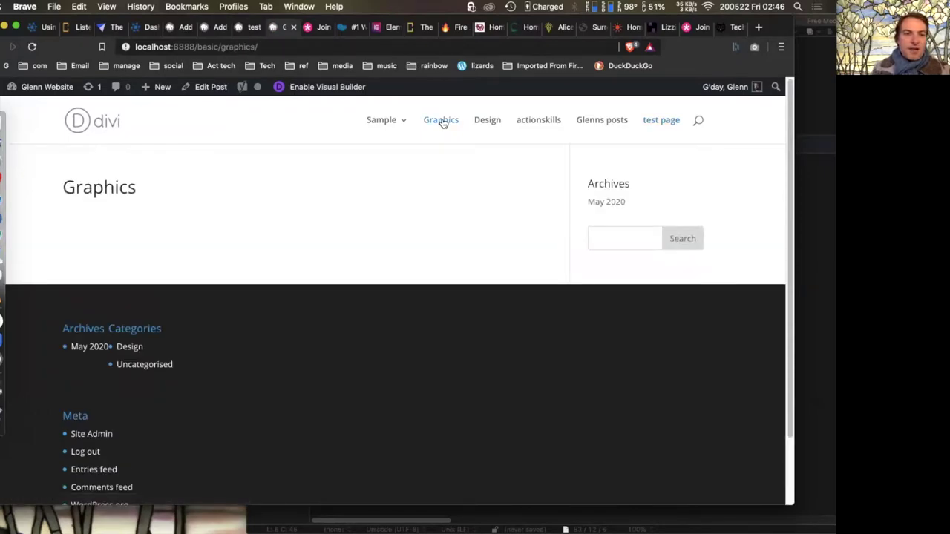
left_click_drag(134, 191, 52, 201)
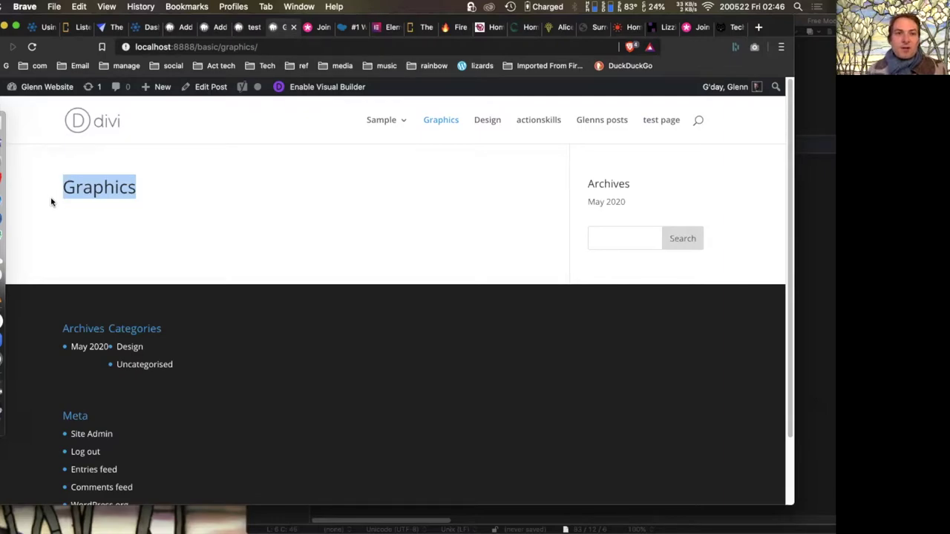
- Return to the test page builder and insert a Search module in the empty second column
left_click(249, 28)
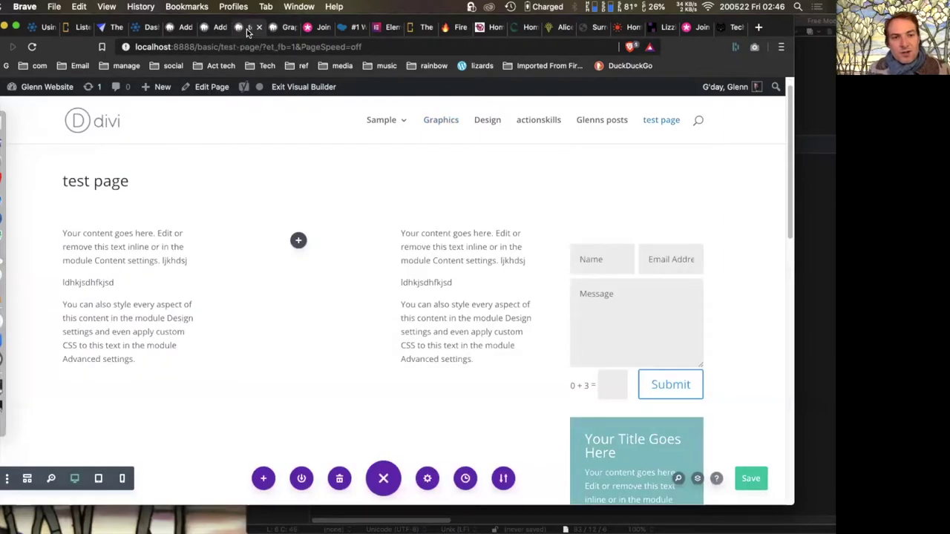
mouse_move(100, 185)
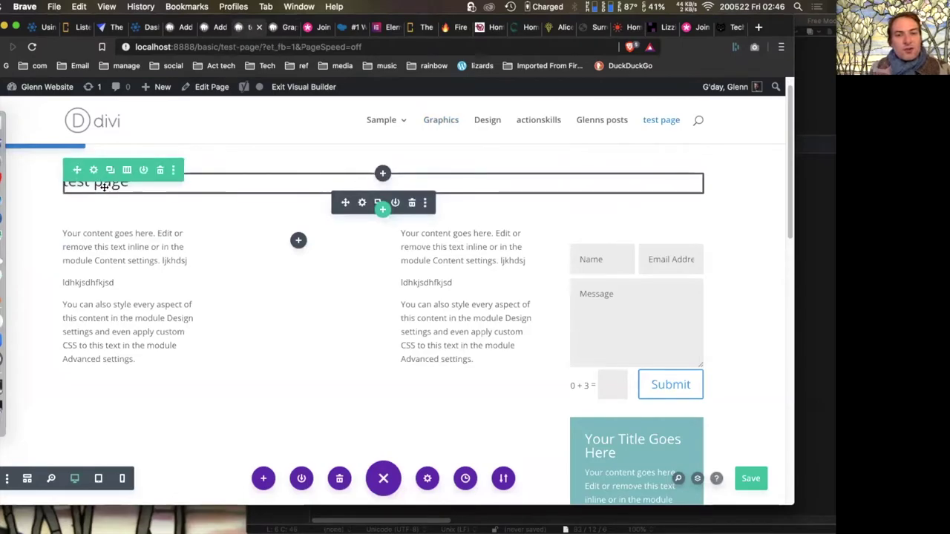
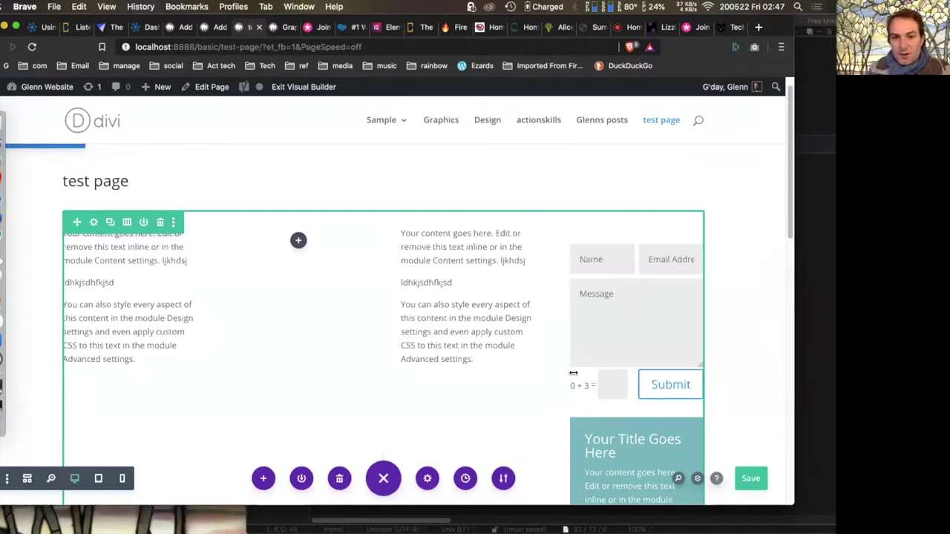
left_click(299, 242)
scroll(406, 401, "down", 5)
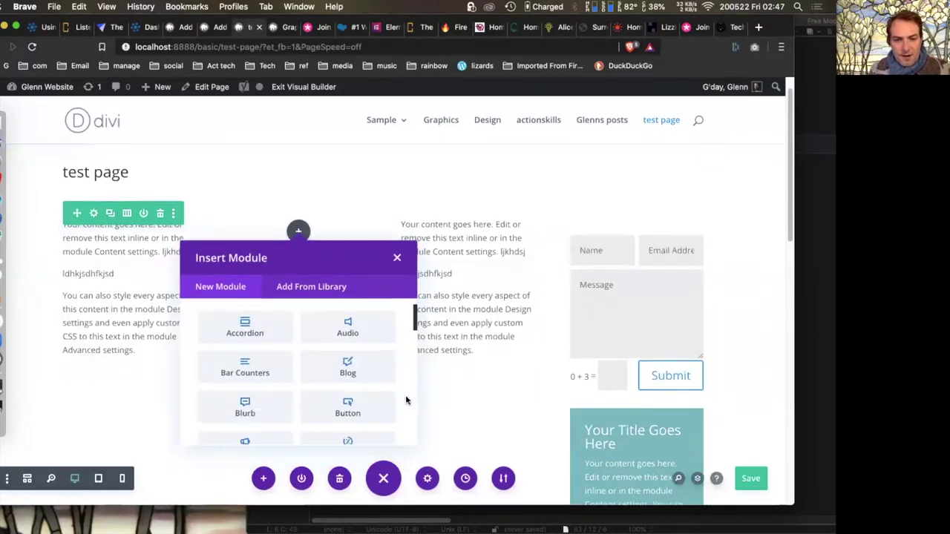
scroll(406, 401, "down", 2)
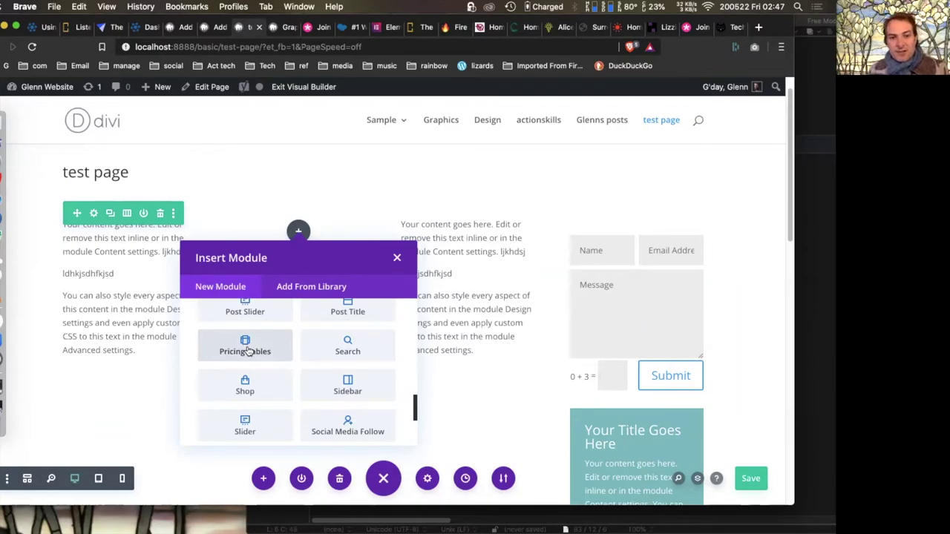
left_click(371, 346)
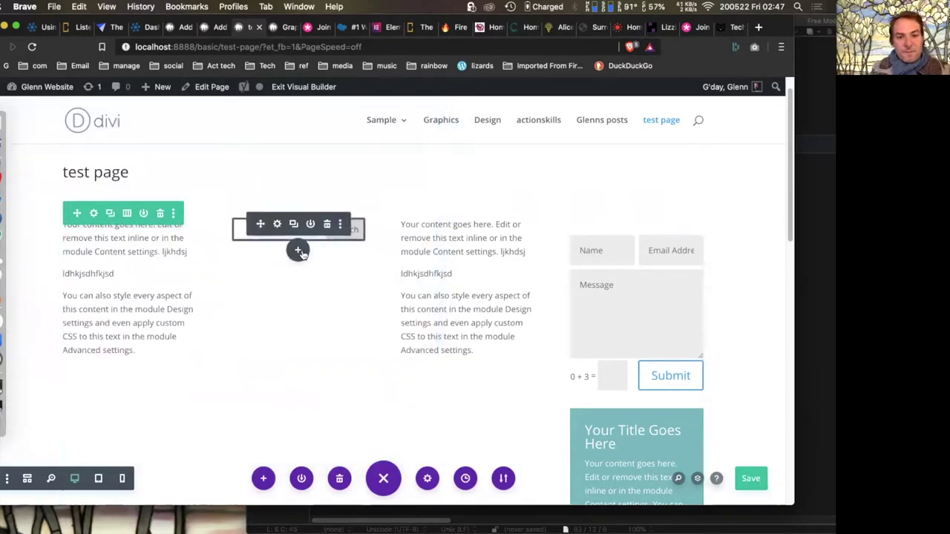
- Insert a Shop module below the Search module, look over its Product View Type options and close its settings without changes
left_click(300, 250)
scroll(358, 403, "down", 5)
scroll(357, 403, "down", 8)
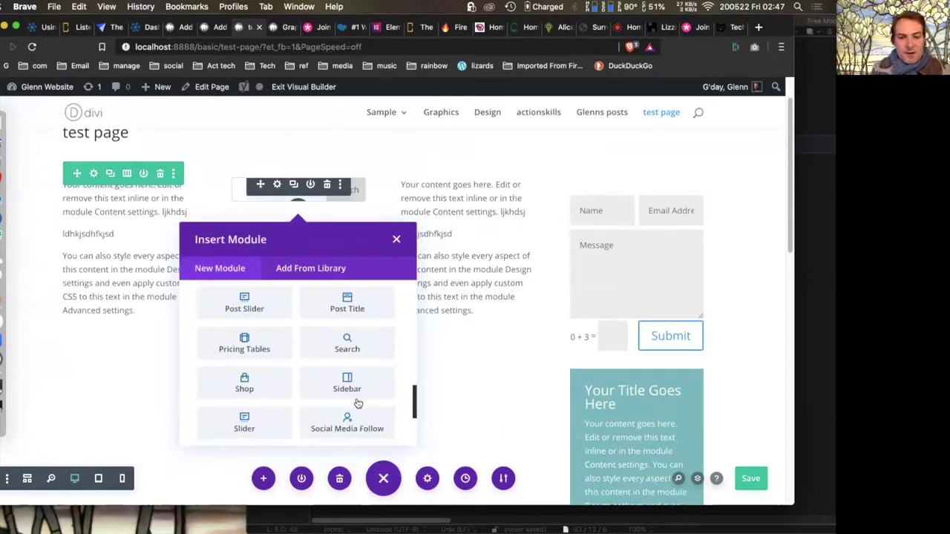
scroll(358, 403, "up", 4)
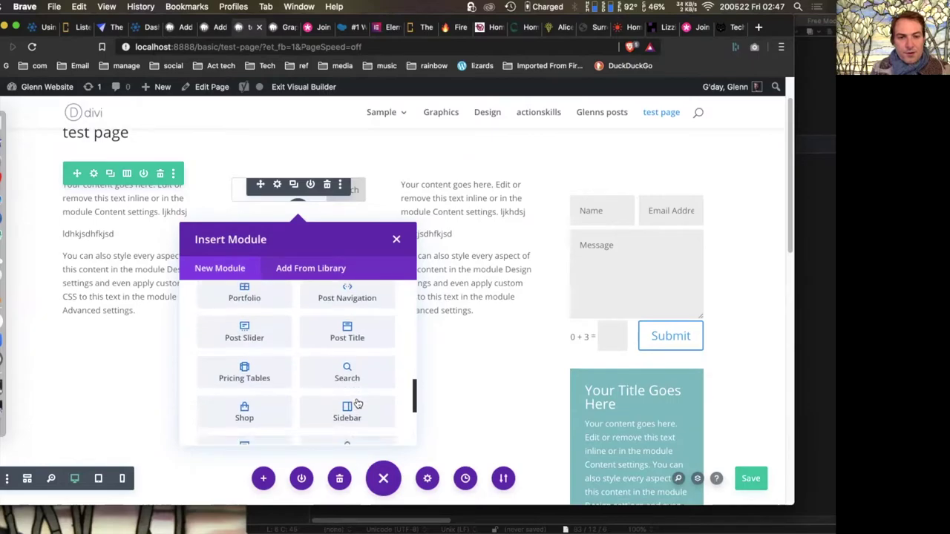
scroll(357, 403, "down", 2)
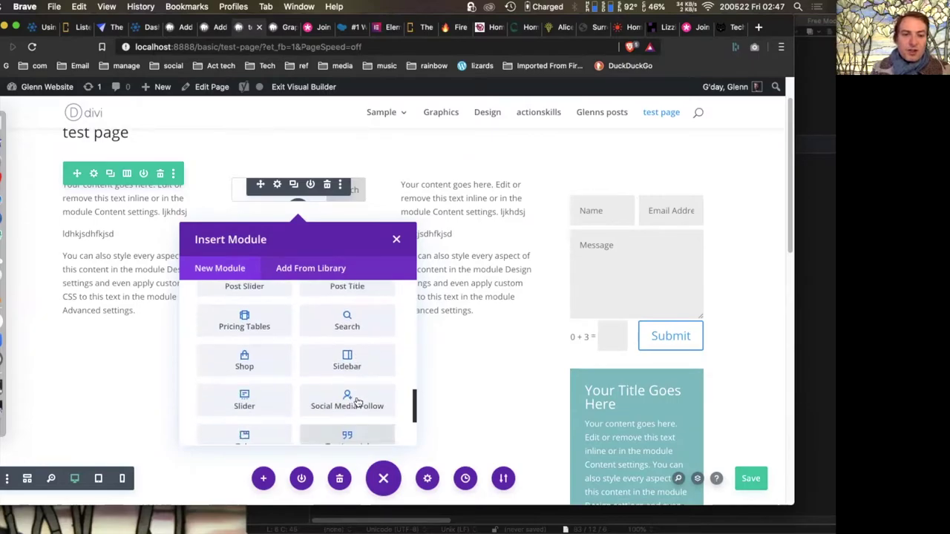
left_click(251, 367)
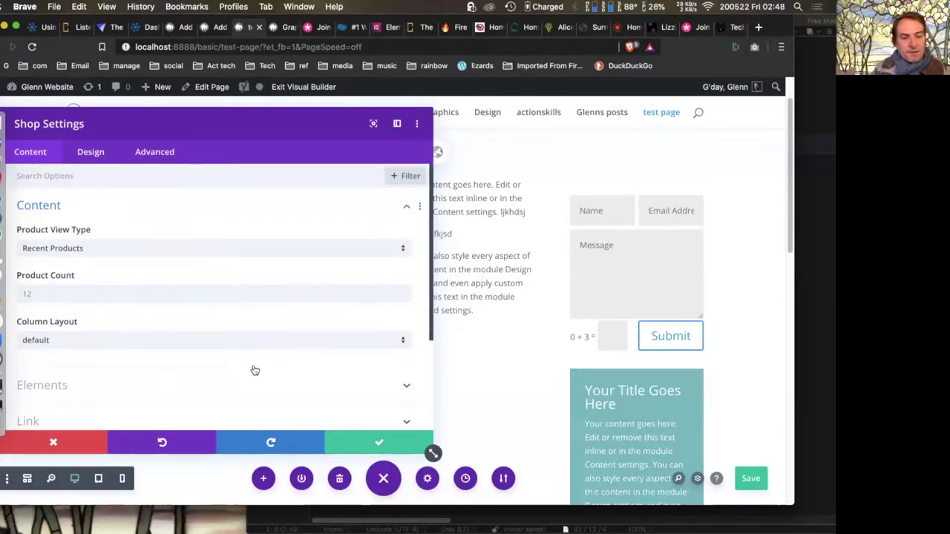
left_click(181, 253)
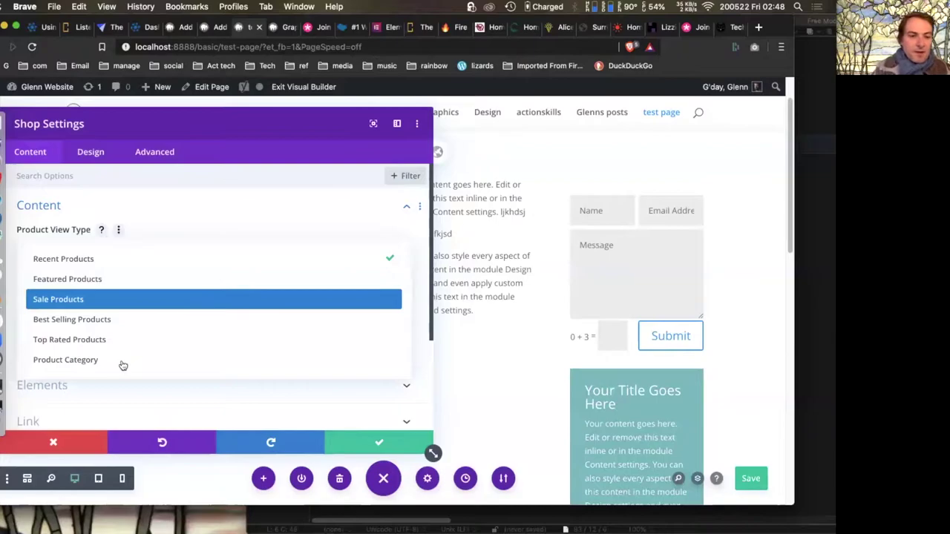
left_click(49, 445)
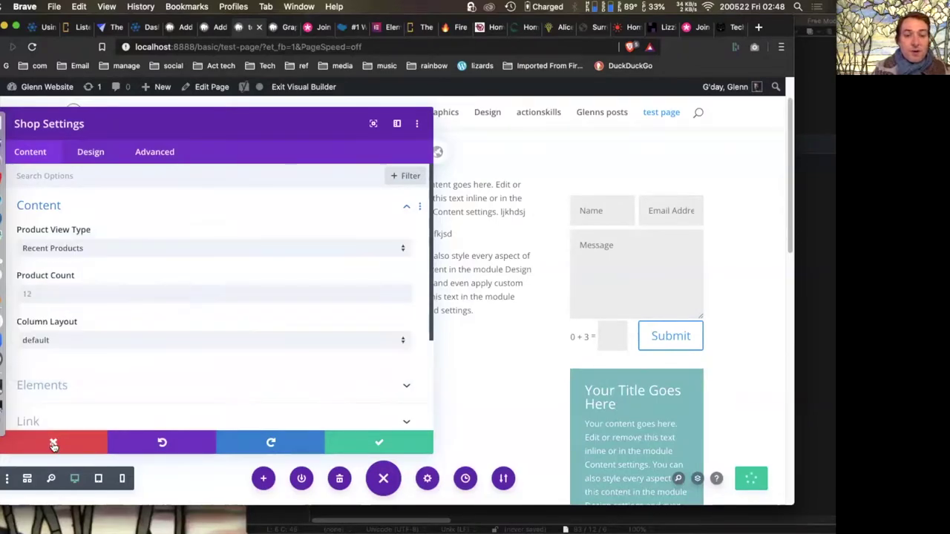
left_click(50, 446)
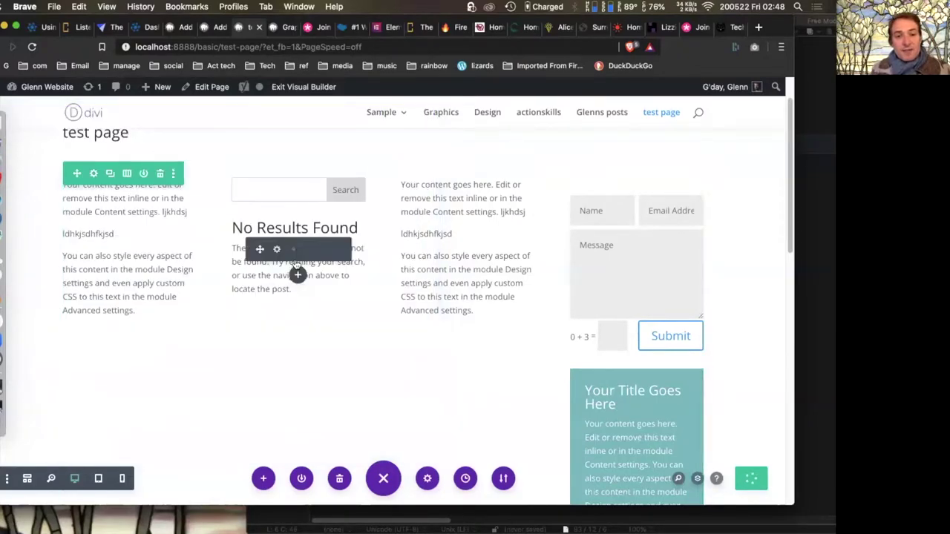
- Insert a Sidebar module below the Shop module, using the Sidebar widget area
left_click(297, 274)
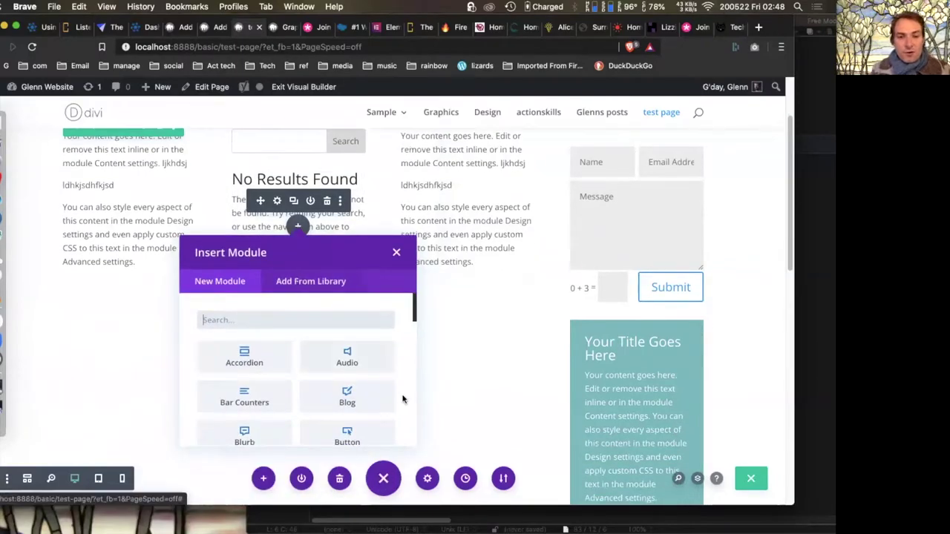
scroll(403, 400, "down", 8)
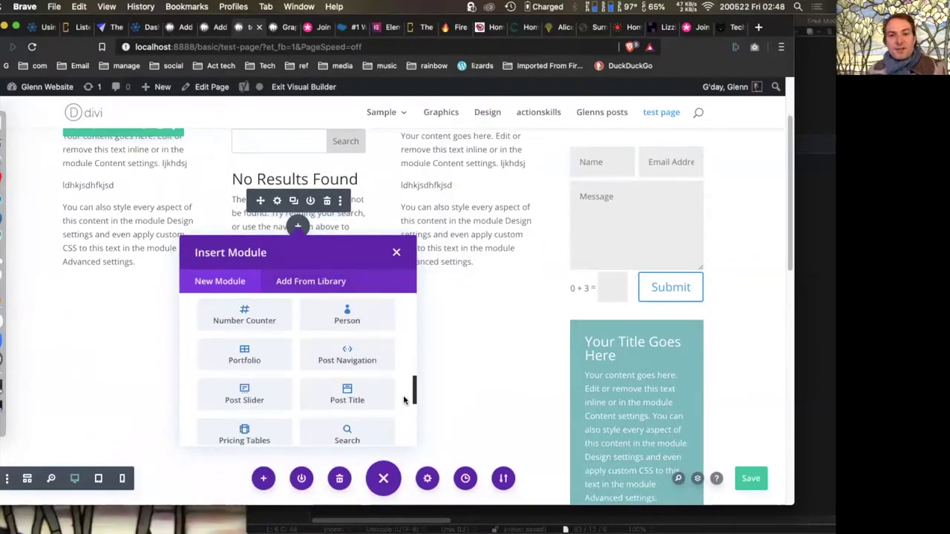
scroll(404, 400, "down", 4)
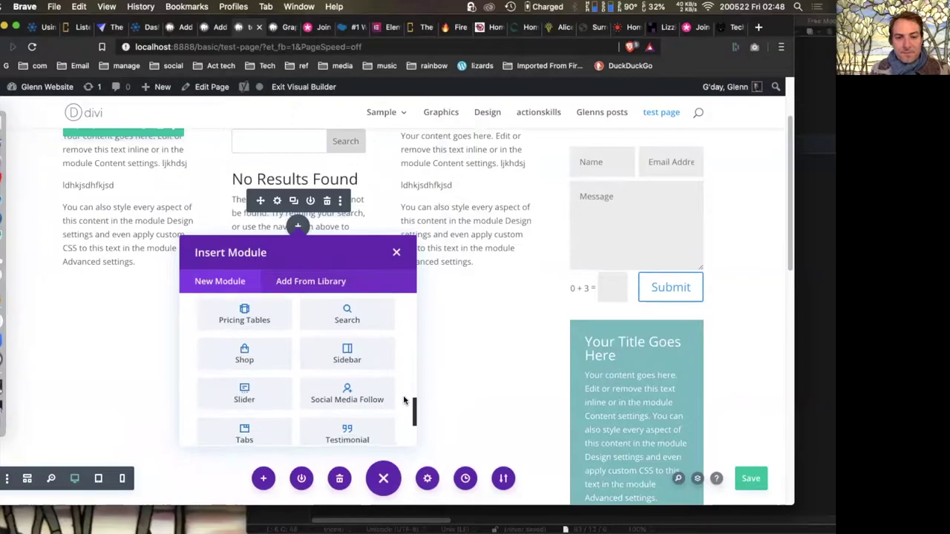
left_click(348, 349)
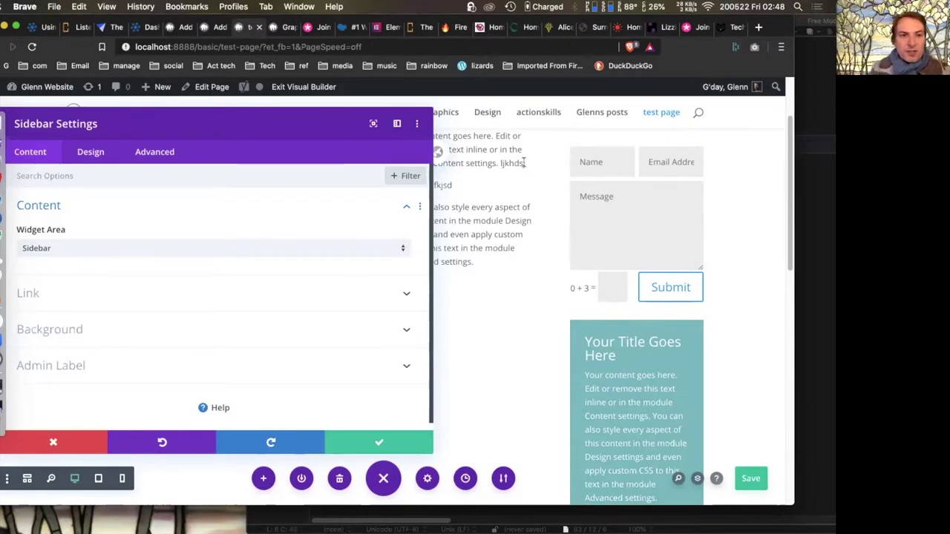
- Look through the other open test page tabs, from the WordPress page editor to Divi's layout starting options
left_click(215, 27)
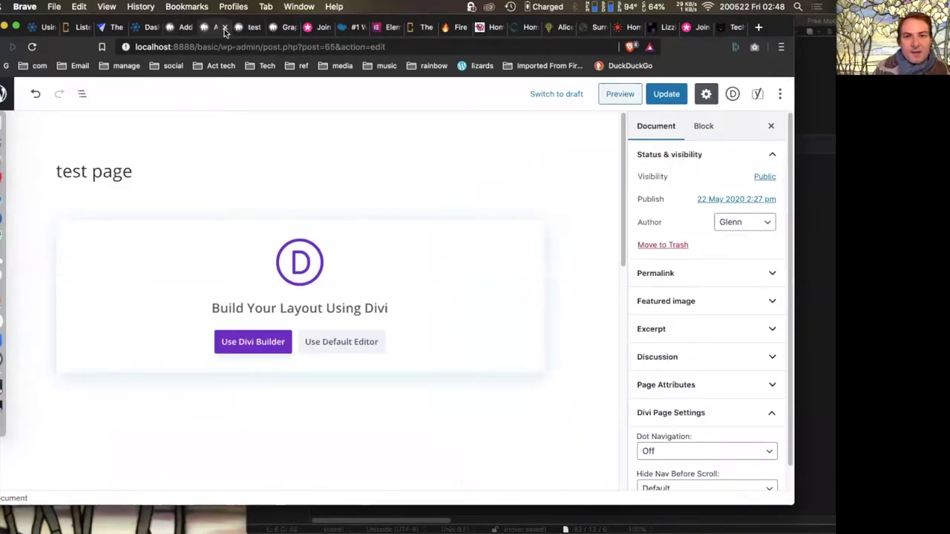
left_click(285, 31)
left_click(252, 27)
left_click(215, 27)
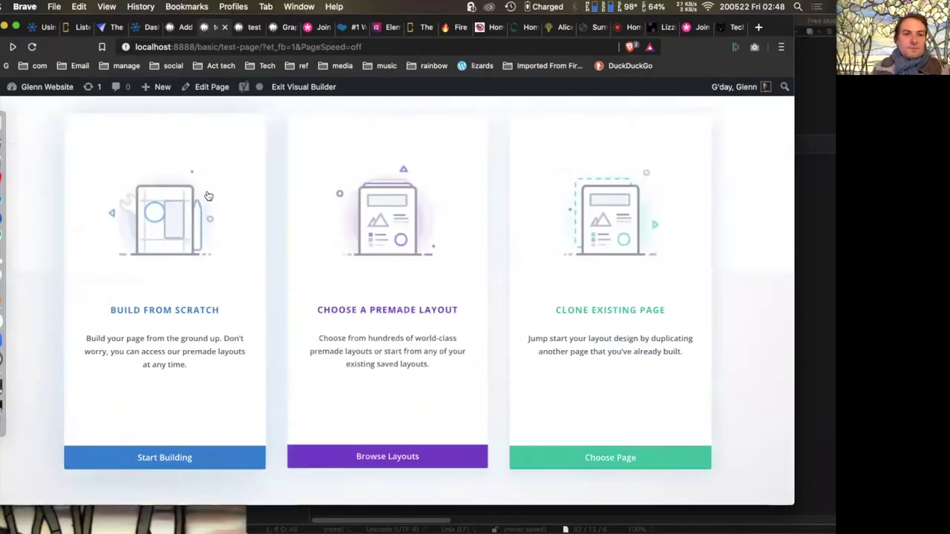
- Exit the Visual Builder on the blank test page and open the Widgets screen in the WordPress admin
left_click(304, 86)
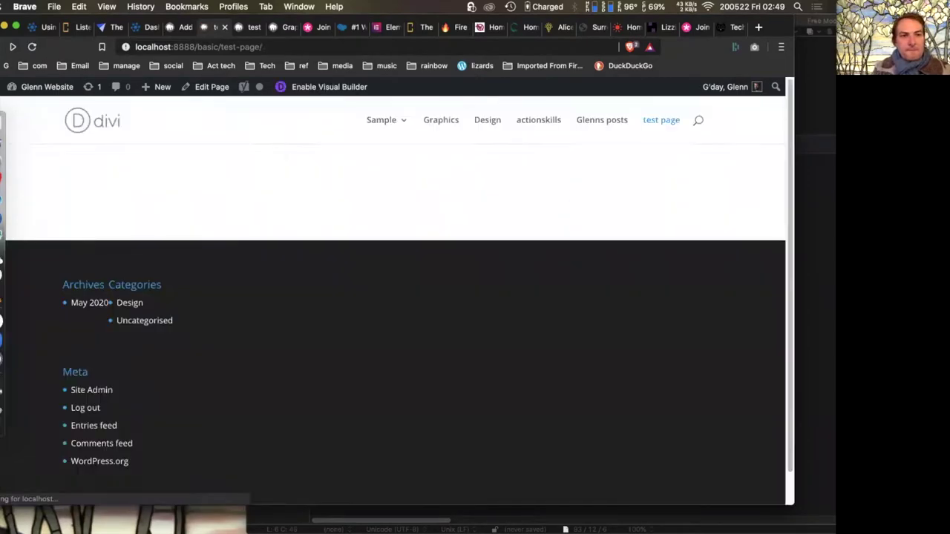
mouse_move(34, 88)
left_click(31, 109)
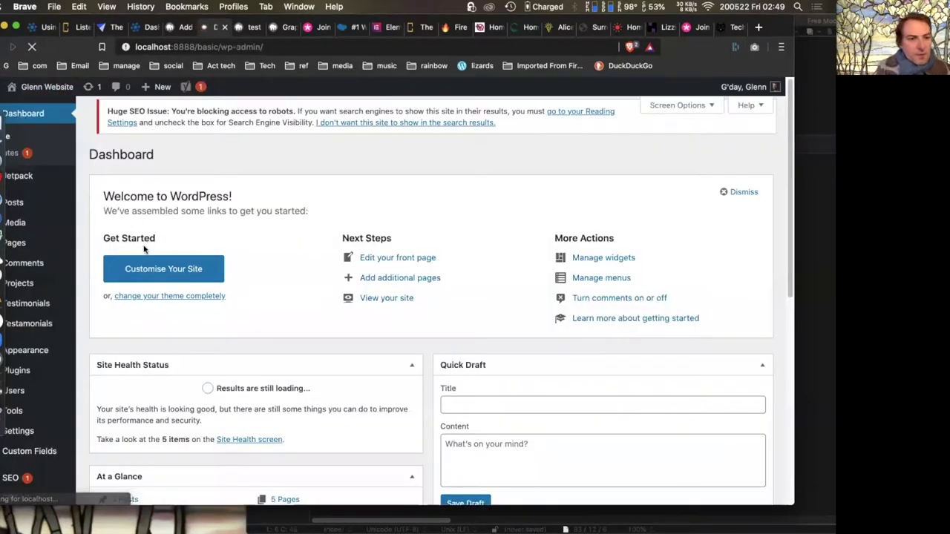
scroll(83, 310, "down", 1)
mouse_move(30, 317)
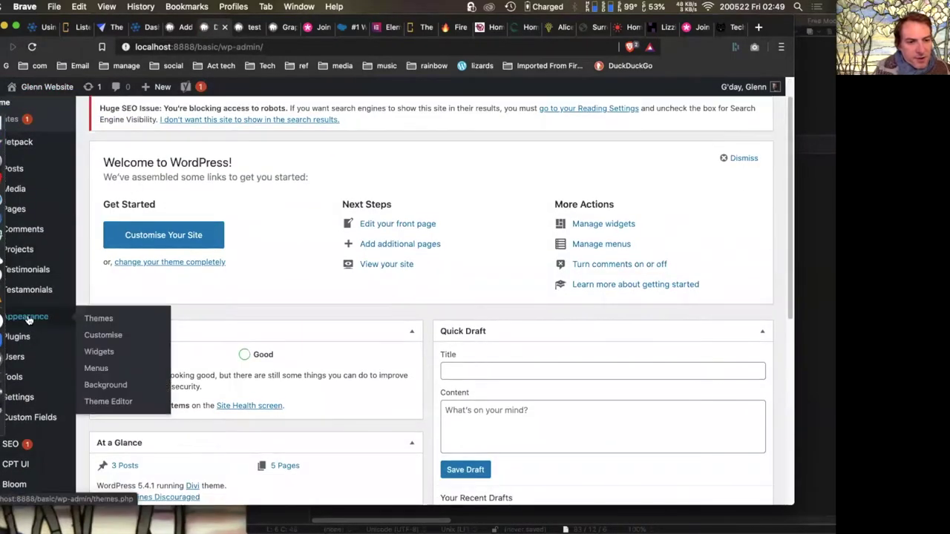
left_click(95, 353)
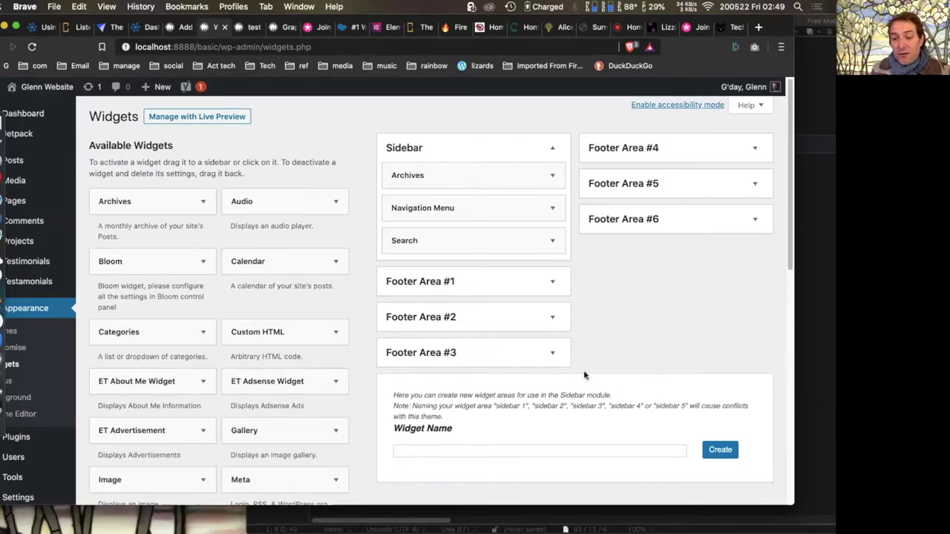
- Create a new widget area named "campaigns" and reload the Widgets page to list it
left_click(479, 452)
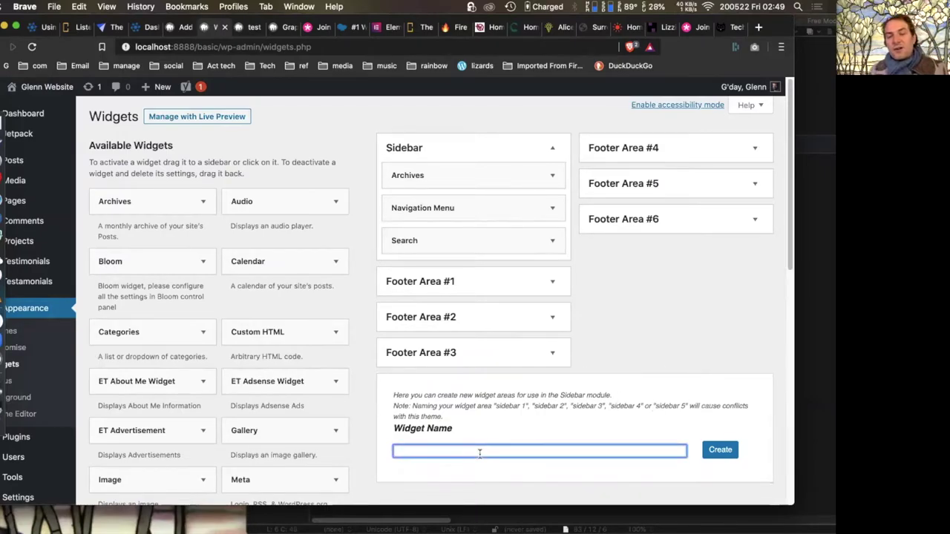
type("cama")
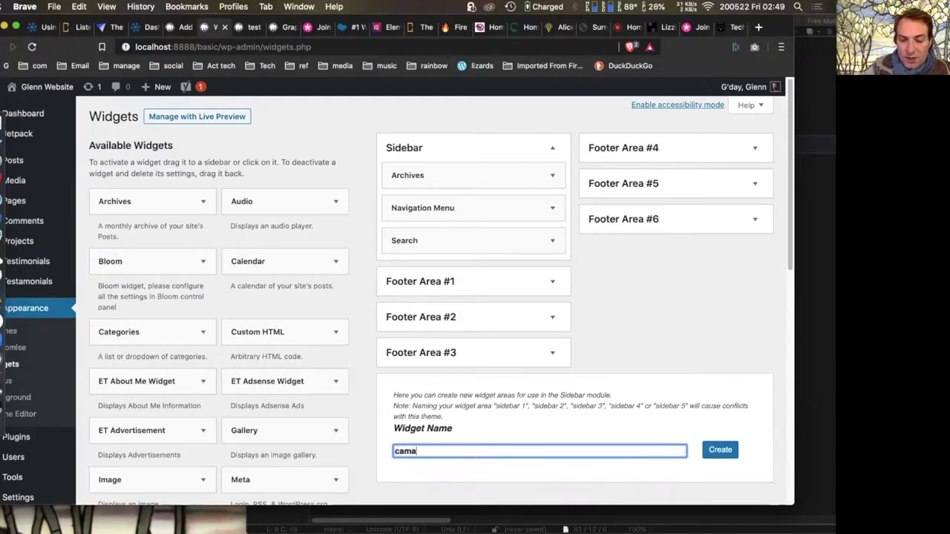
type("p")
key("BackSpace")
key("BackSpace")
key("BackSpace")
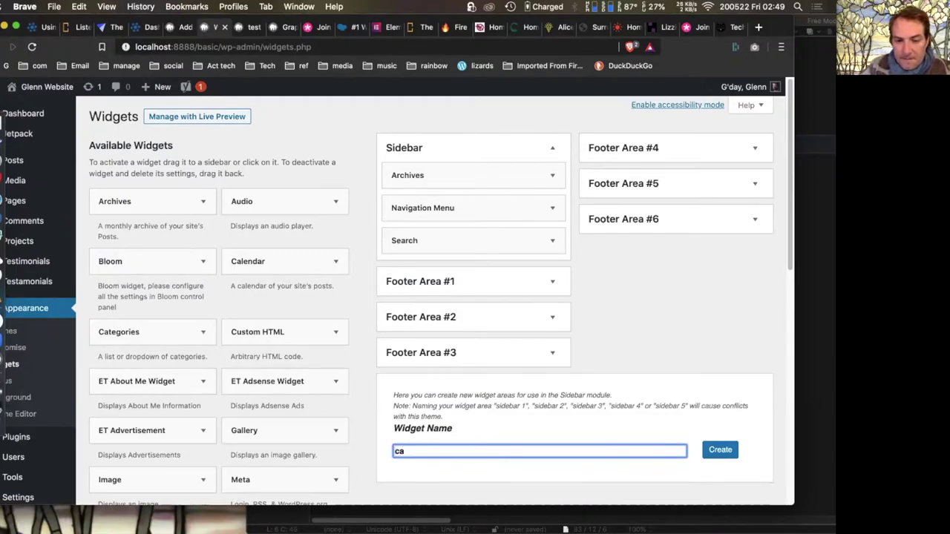
type("mpaigns")
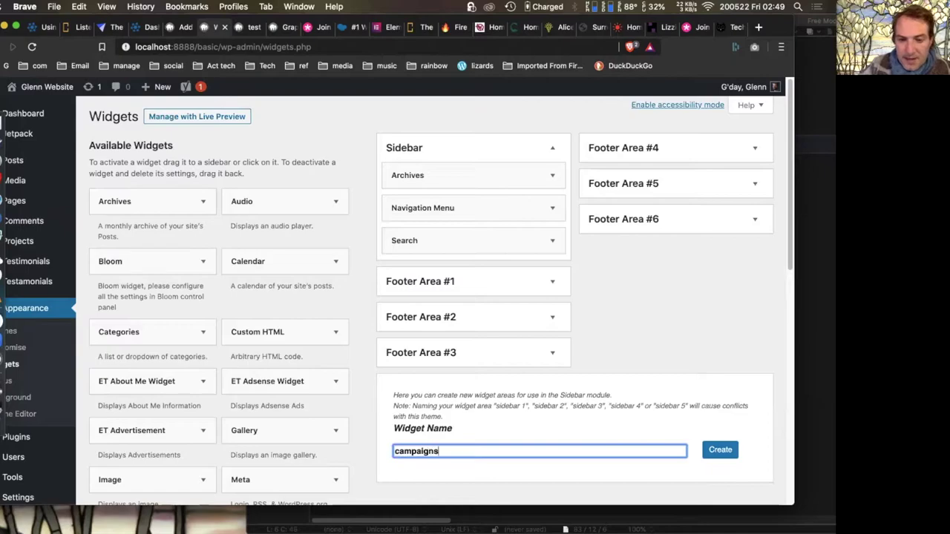
left_click(720, 453)
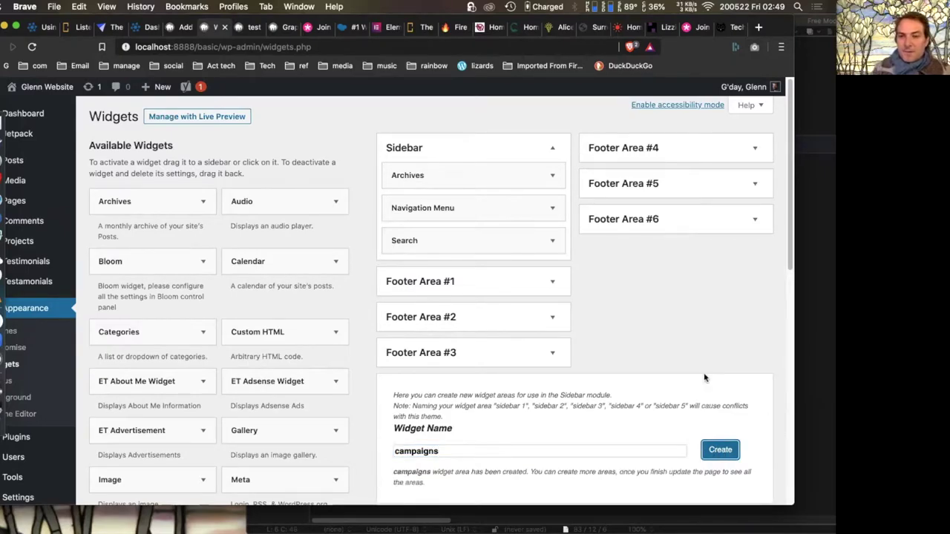
left_click(33, 46)
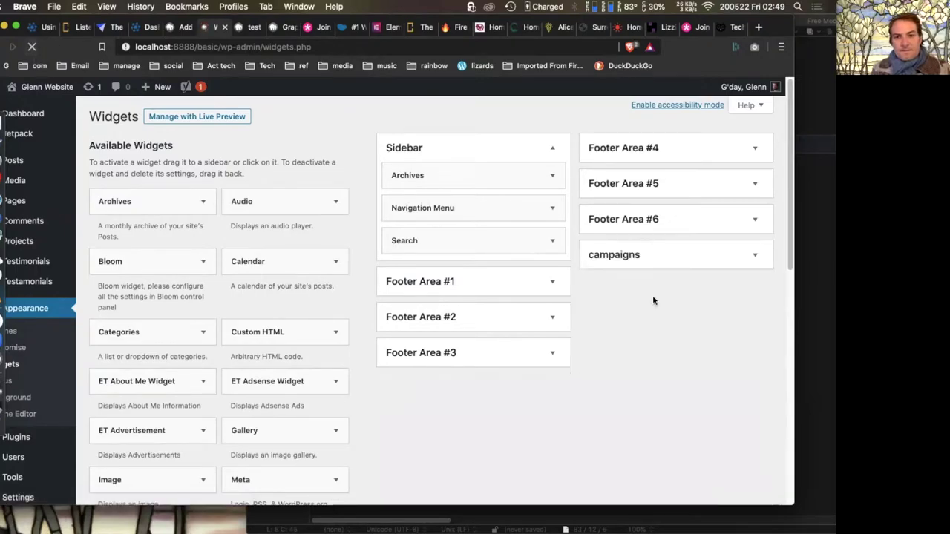
- Add a Custom HTML widget titled "hello" to the campaigns widget area and save it
left_click(754, 256)
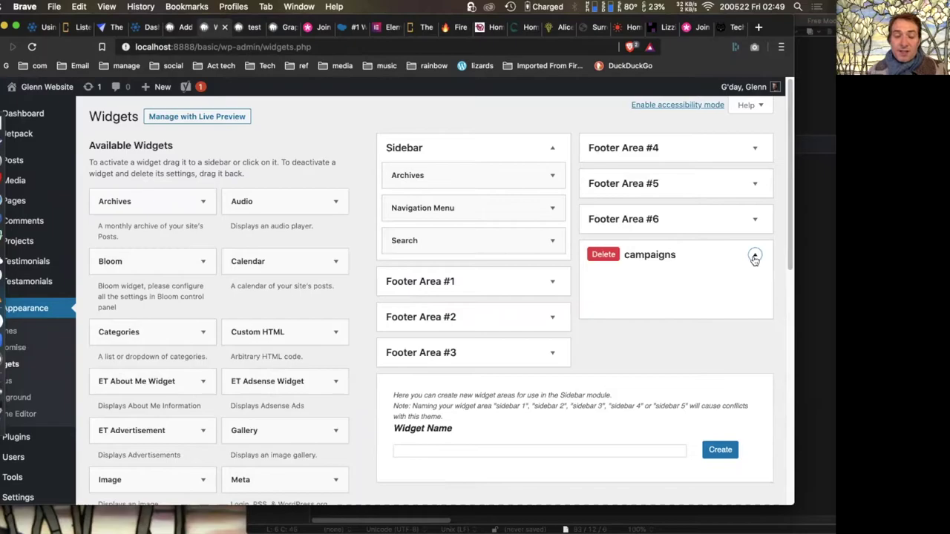
left_click_drag(293, 339, 674, 284)
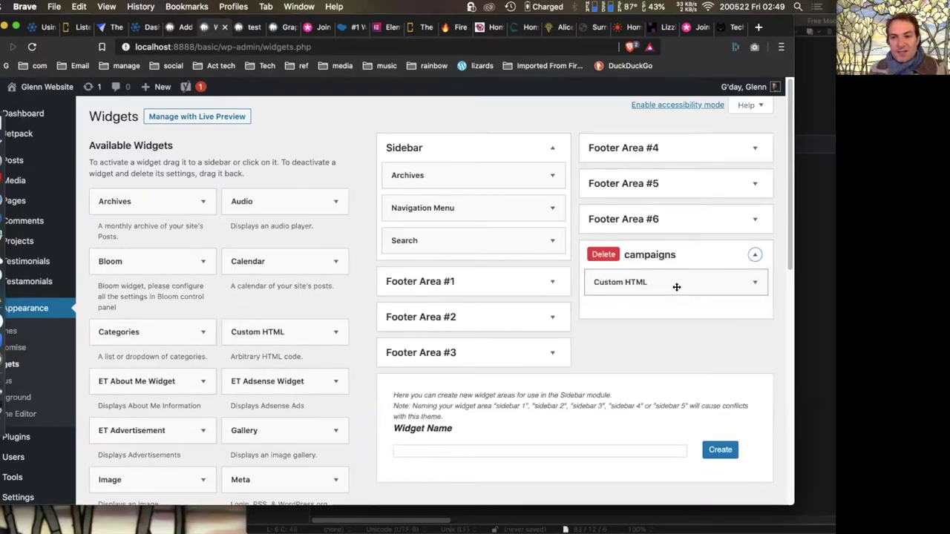
left_click(754, 284)
left_click(575, 322)
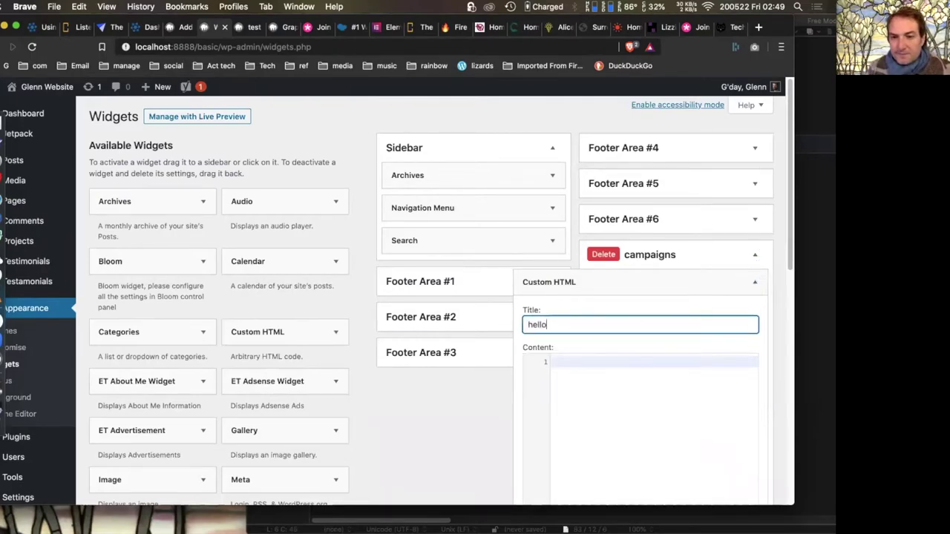
type("hello")
scroll(653, 337, "down", 4)
left_click(744, 414)
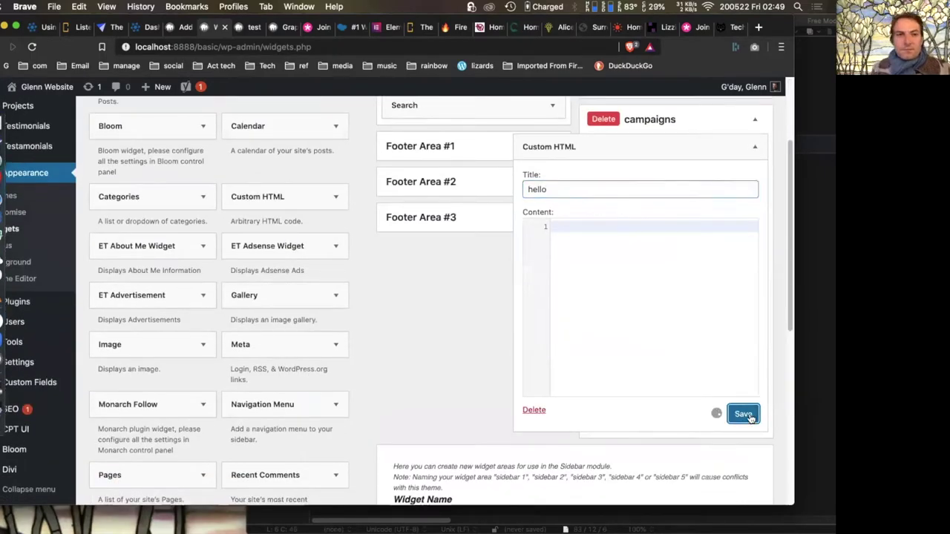
- Return to the test page builder, close the open Sidebar settings, and save and reload the page
left_click(253, 26)
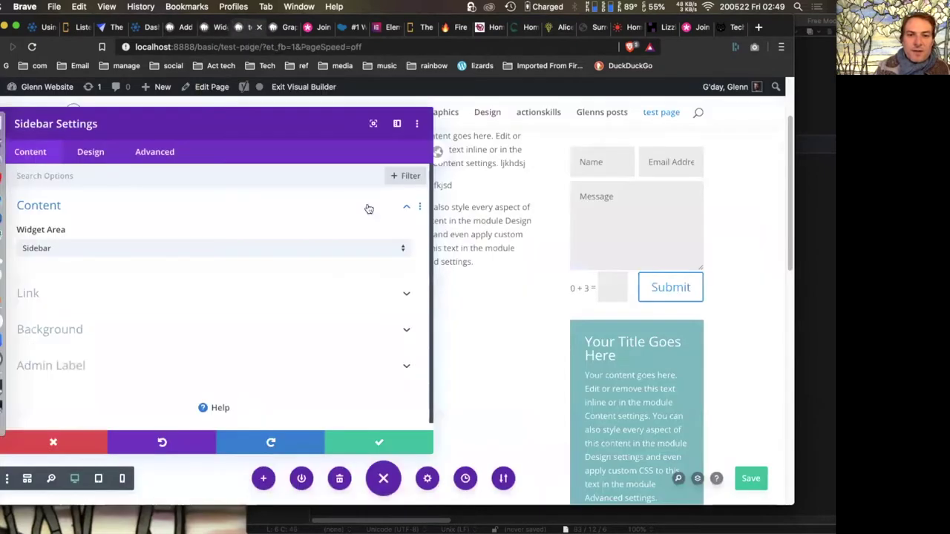
left_click(94, 435)
left_click(751, 479)
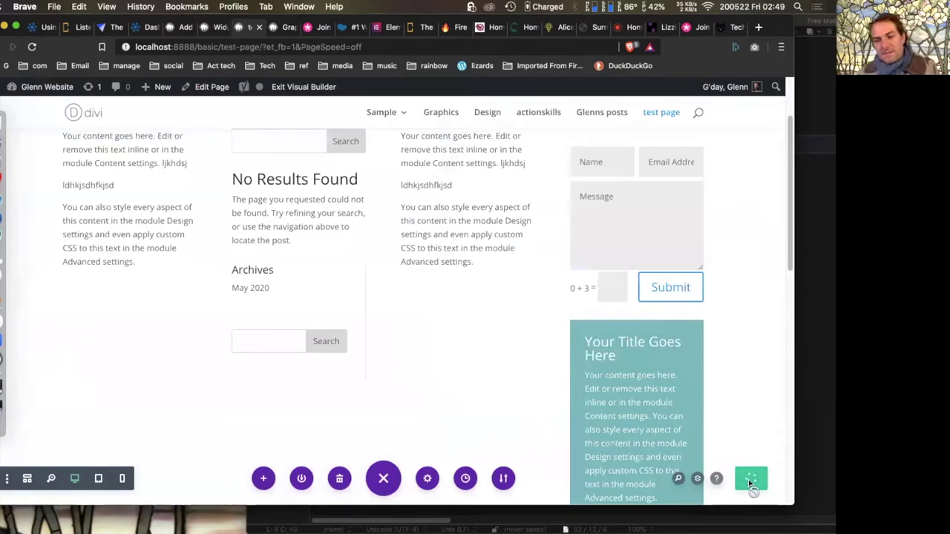
left_click(33, 47)
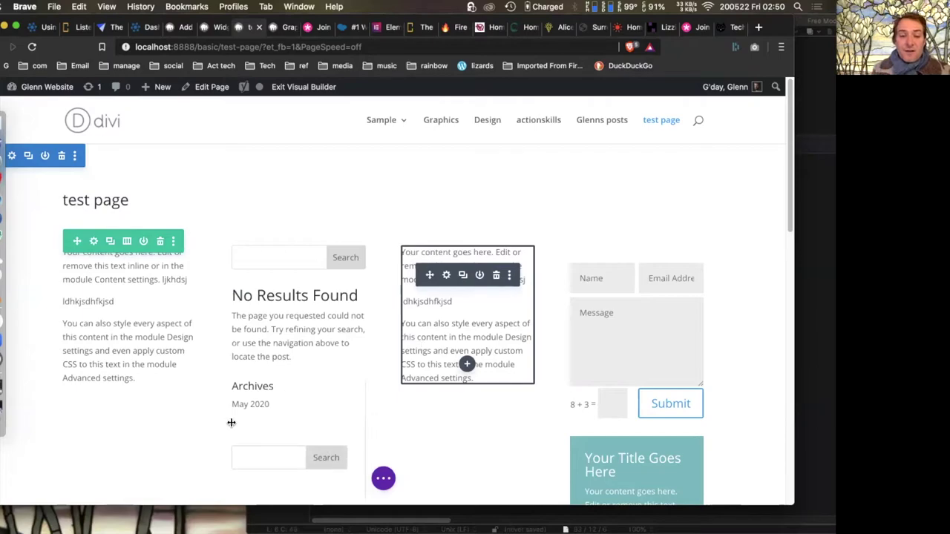
- Insert another Sidebar module below the existing one in the second column, using the campaigns widget area, and save its settings
scroll(257, 436, "down", 3)
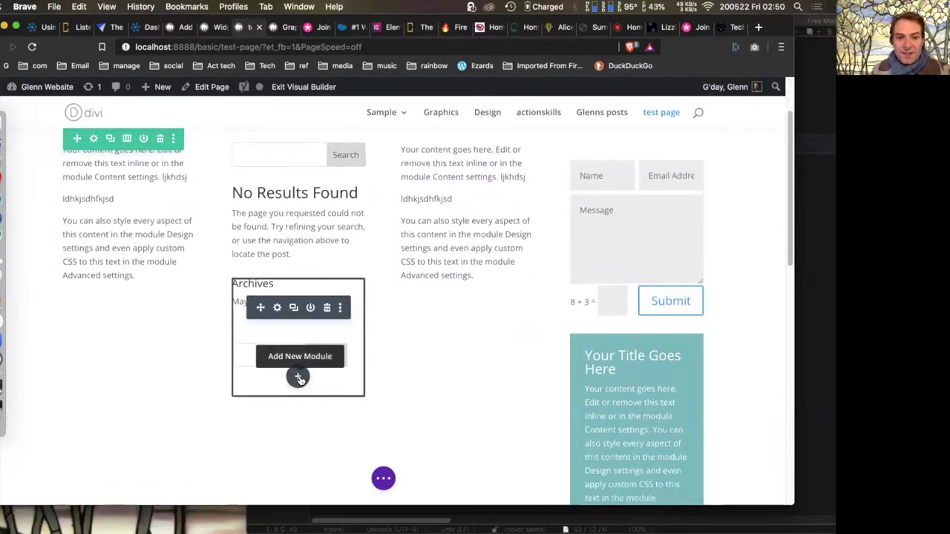
left_click(299, 379)
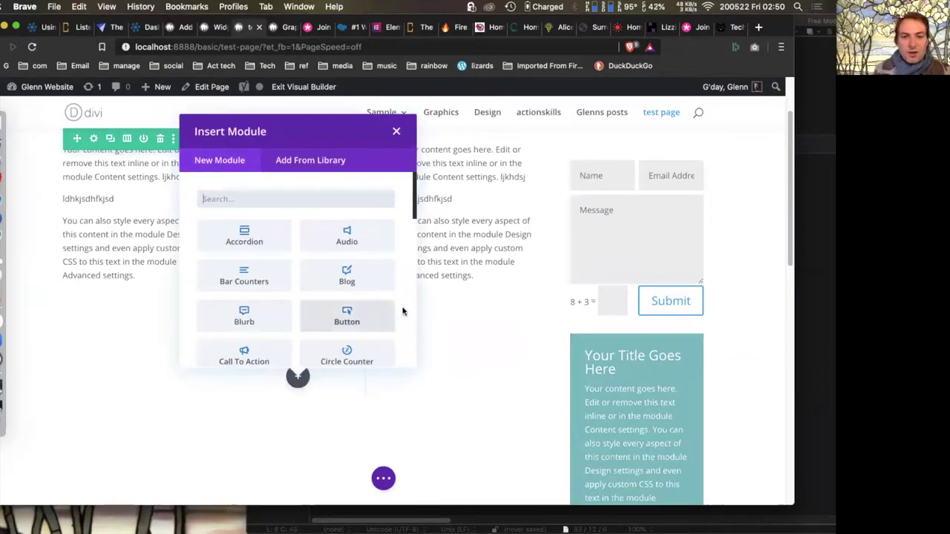
scroll(403, 312, "down", 2)
scroll(403, 311, "down", 7)
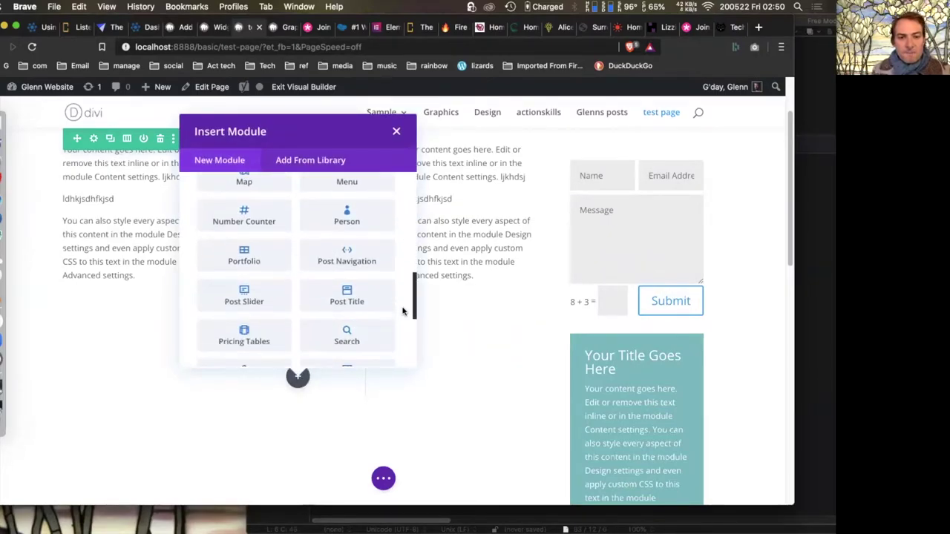
scroll(392, 322, "down", 3)
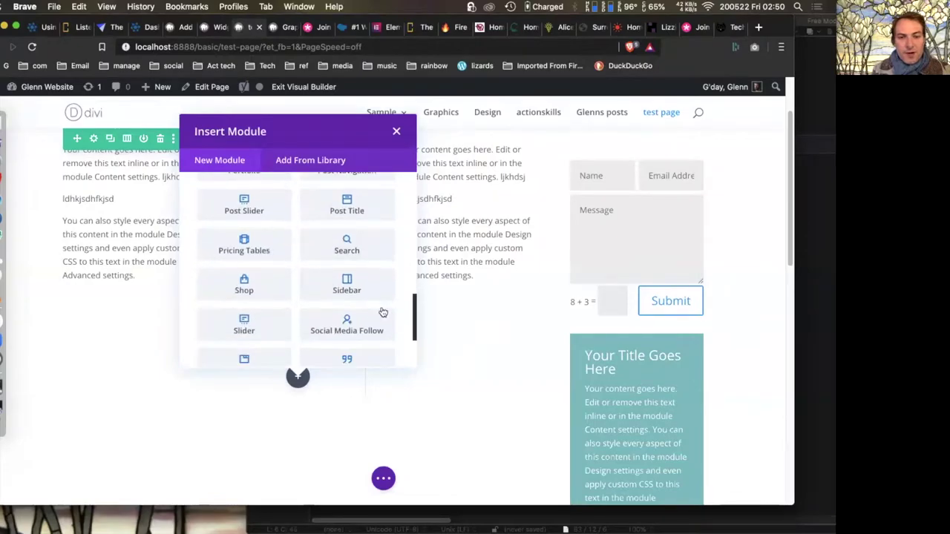
left_click(349, 280)
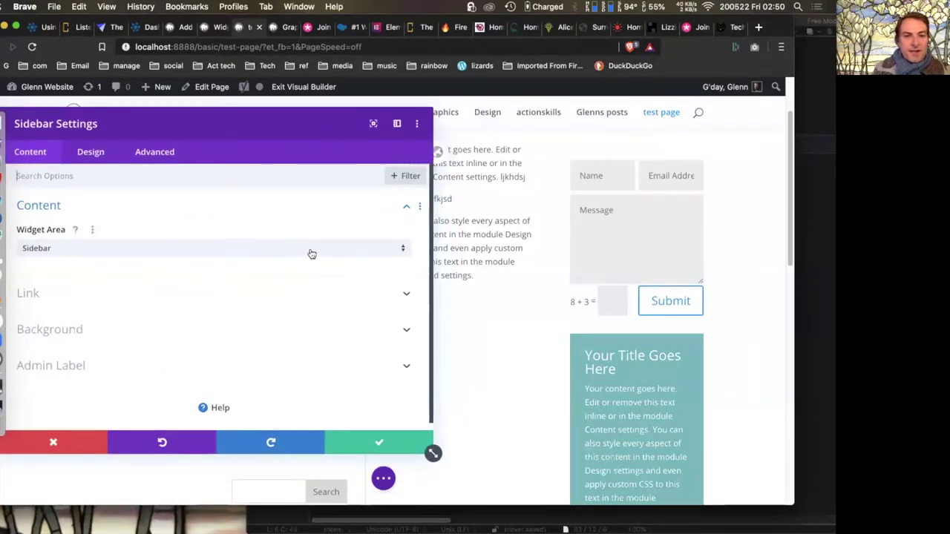
left_click(310, 253)
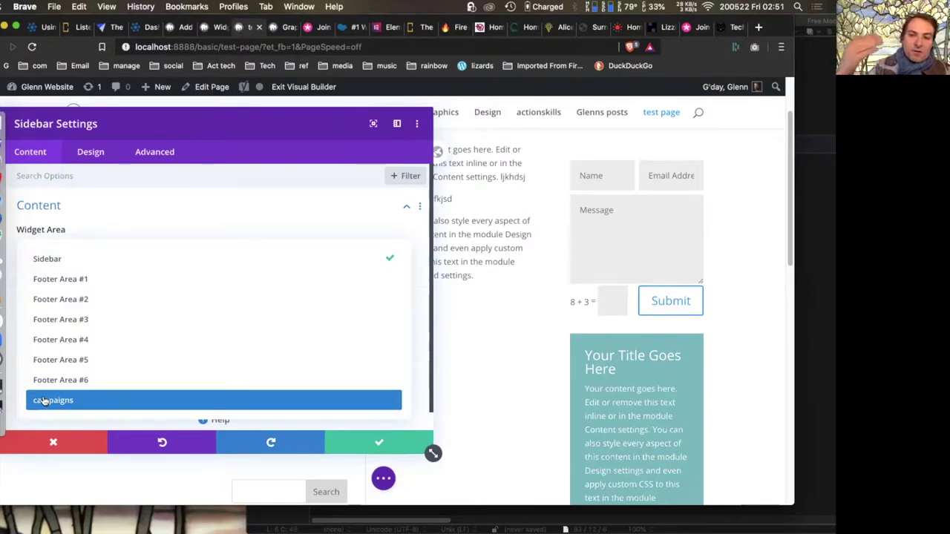
left_click(43, 401)
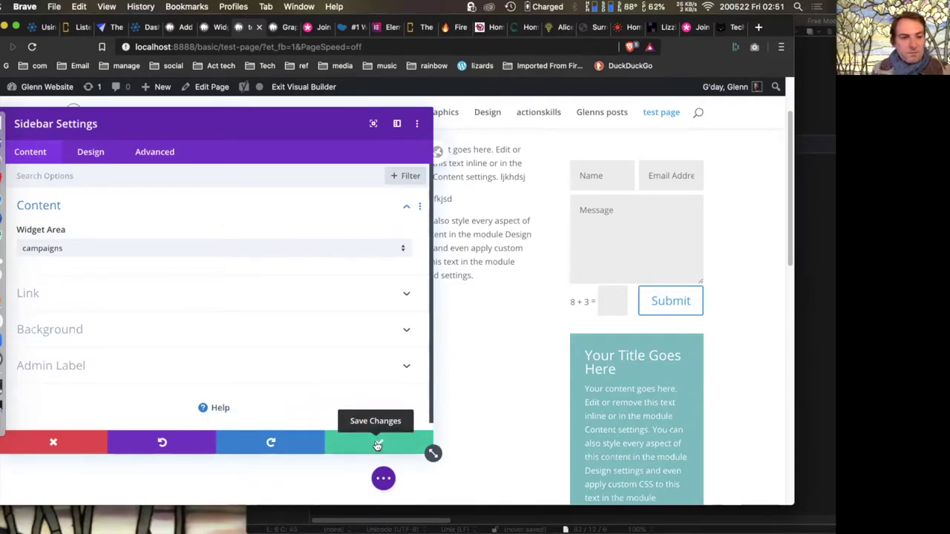
scroll(318, 304, "down", 1)
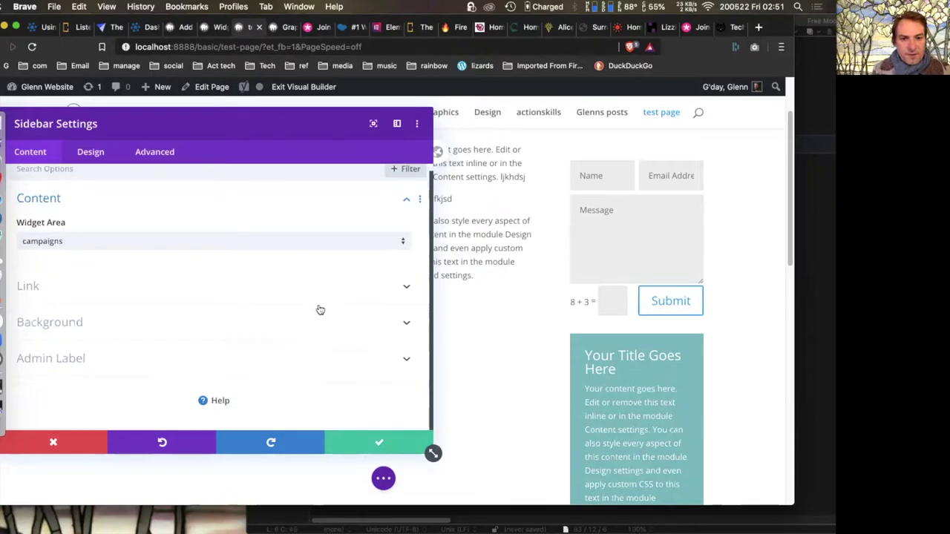
left_click(382, 440)
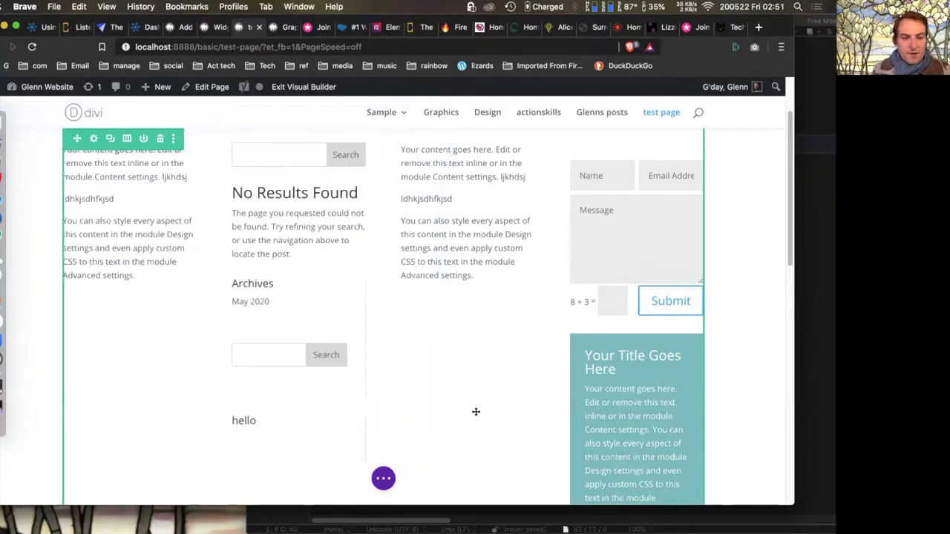
- Look through the remaining modules available for insertion below the new Sidebar module and close the list without adding one
scroll(475, 409, "down", 2)
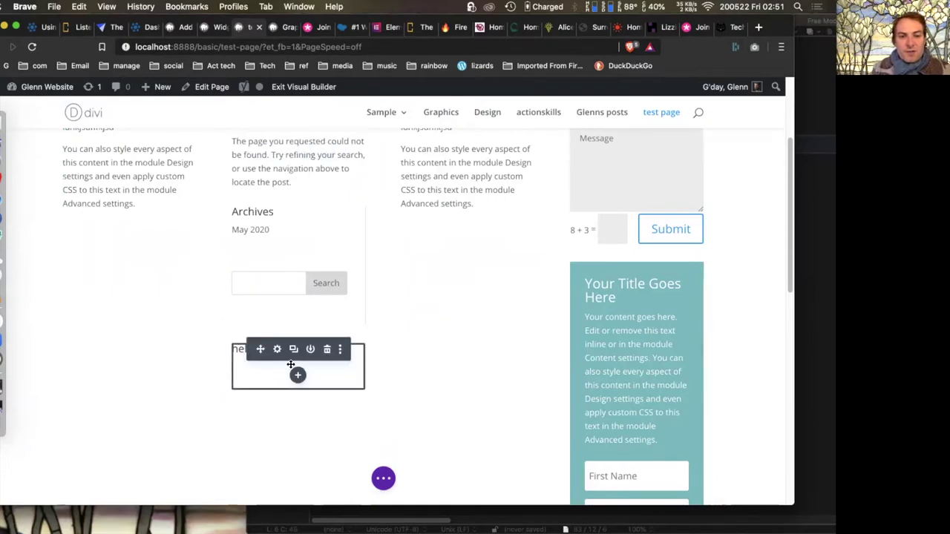
left_click(298, 376)
scroll(360, 328, "down", 10)
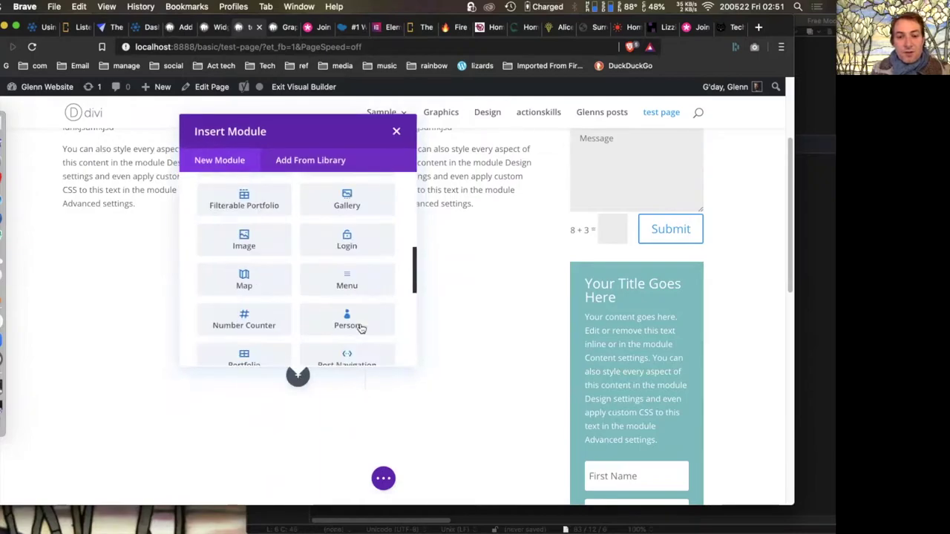
scroll(360, 327, "down", 5)
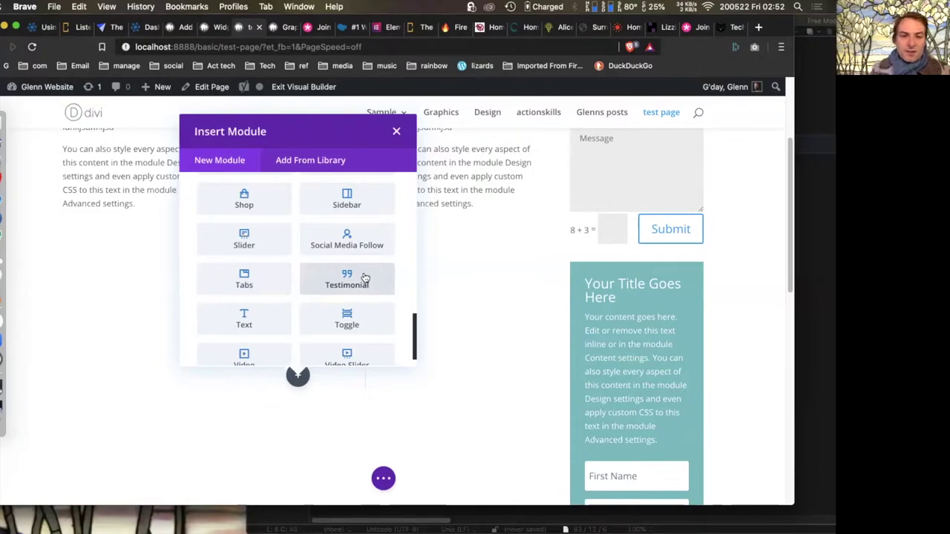
scroll(364, 279, "down", 1)
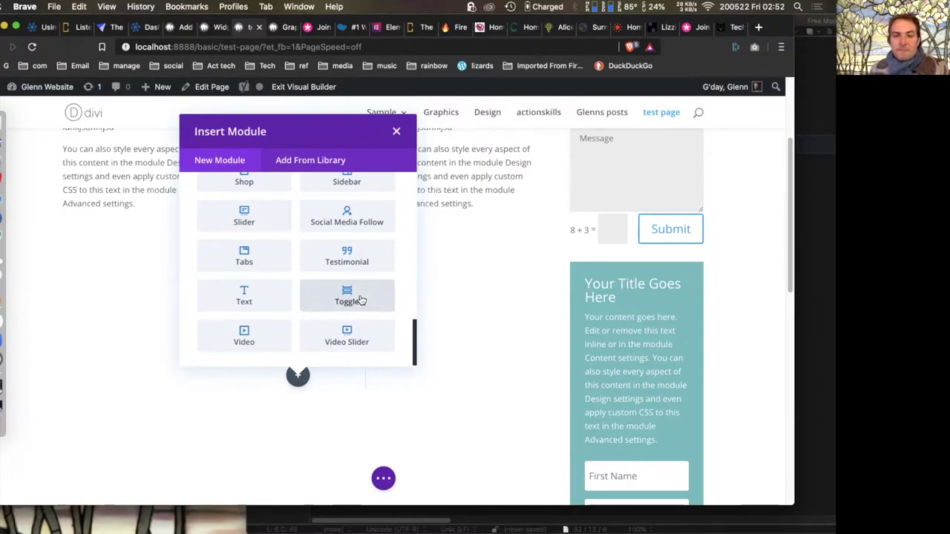
scroll(360, 299, "up", 10)
scroll(360, 299, "down", 10)
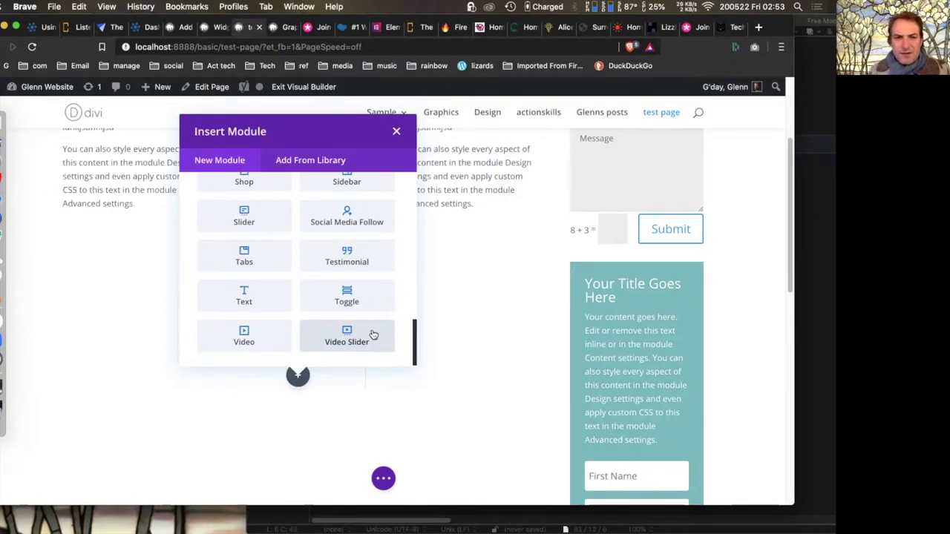
left_click(396, 133)
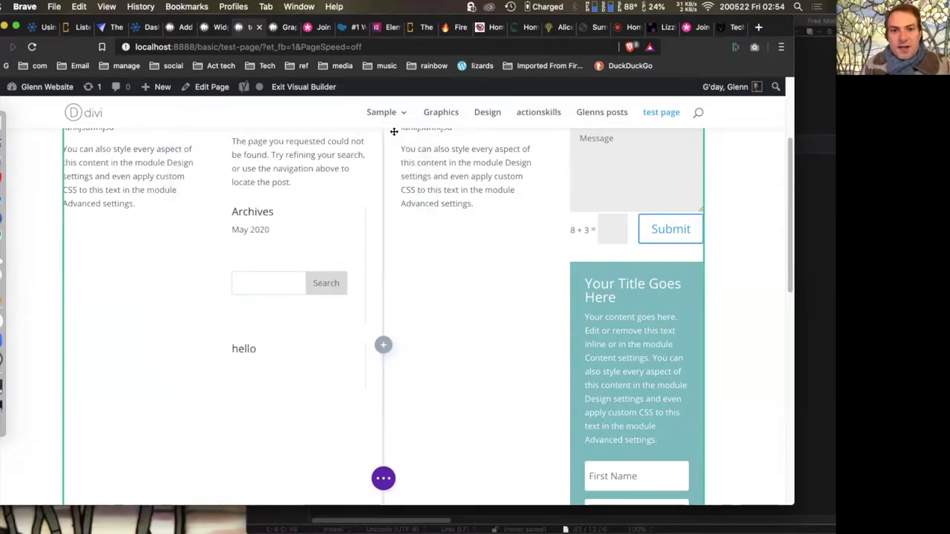
- Open the settings of the Text module in the first column and look through its body text and module link options
scroll(201, 225, "up", 3)
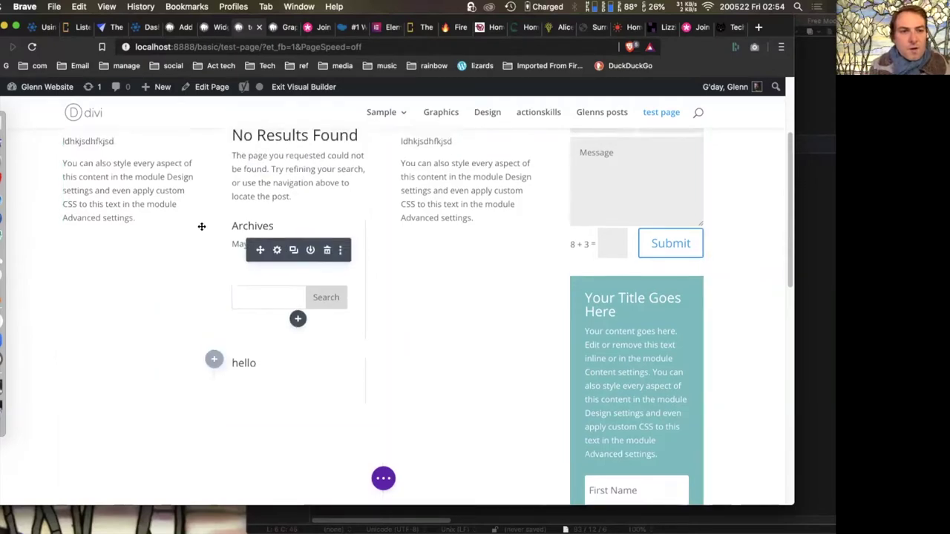
mouse_move(107, 221)
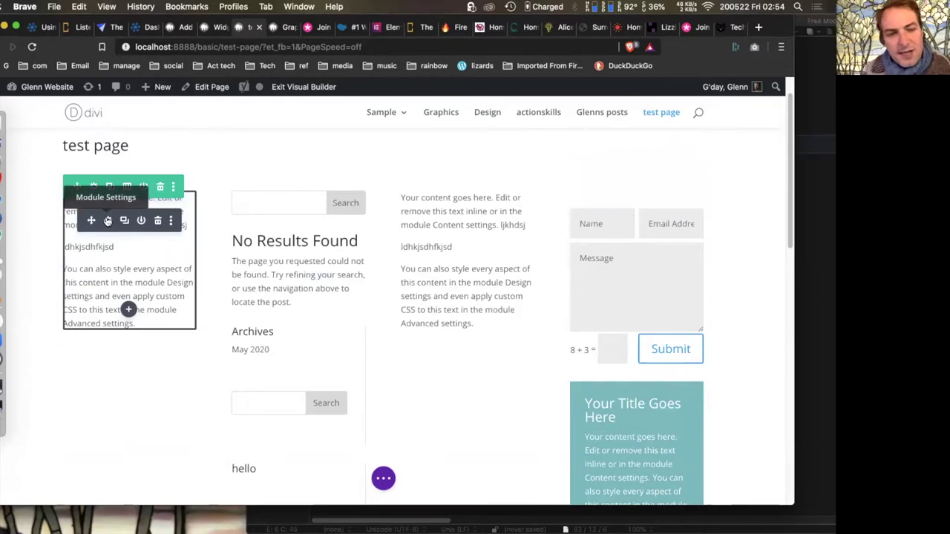
left_click(108, 221)
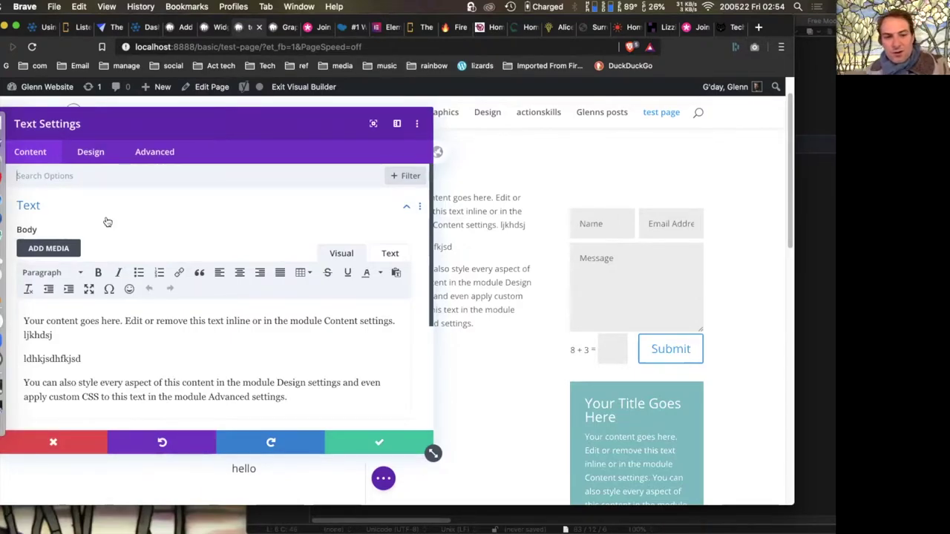
left_click_drag(205, 120, 244, 116)
scroll(300, 333, "down", 5)
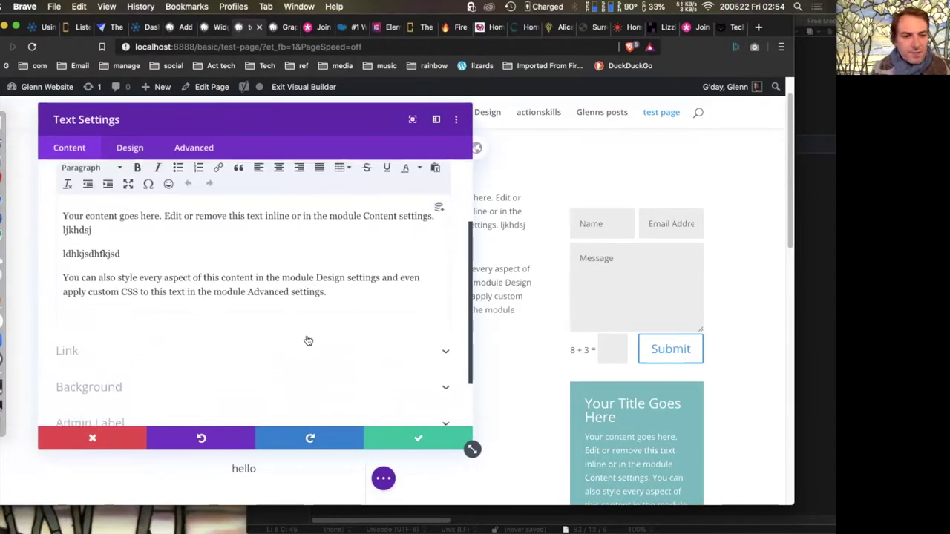
left_click(286, 332)
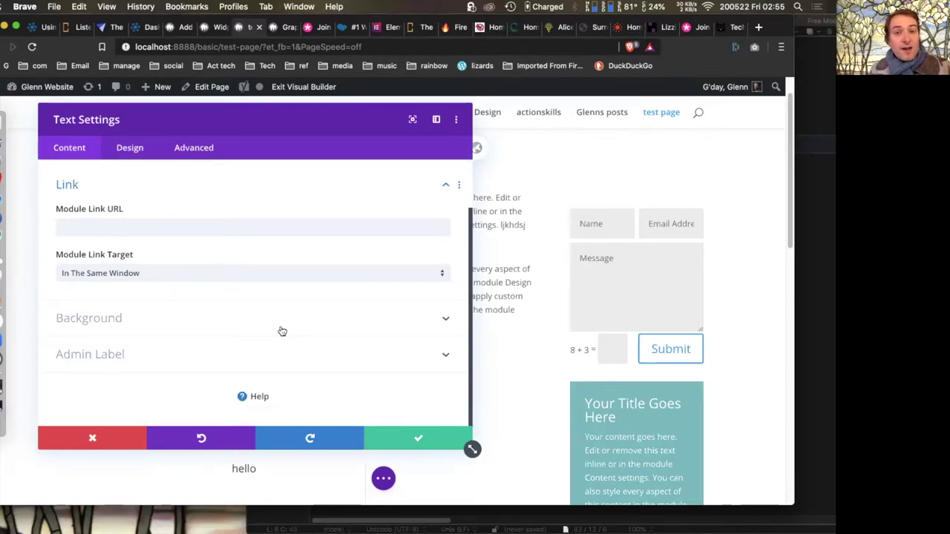
left_click(88, 232)
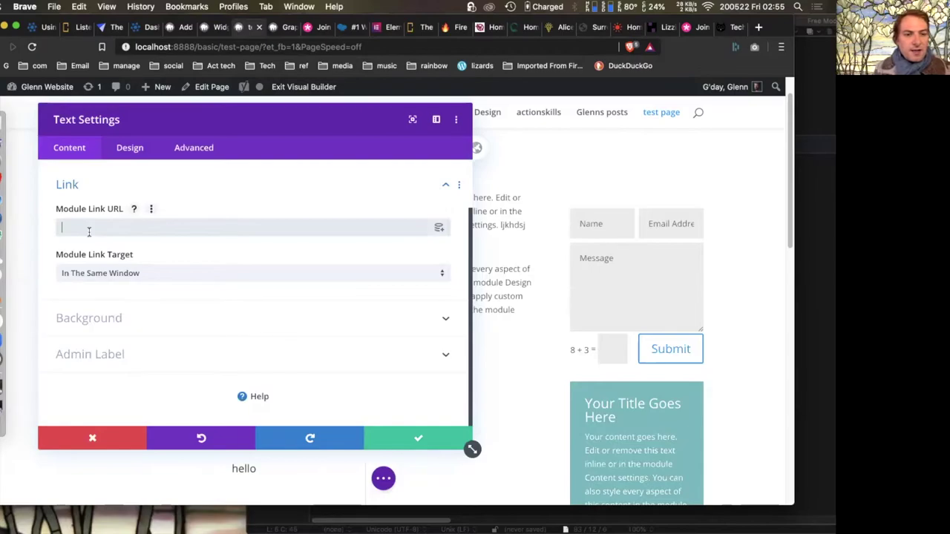
- Try a red background colour and the default background gradient on the Text module, and view its background image and video options
left_click(171, 314)
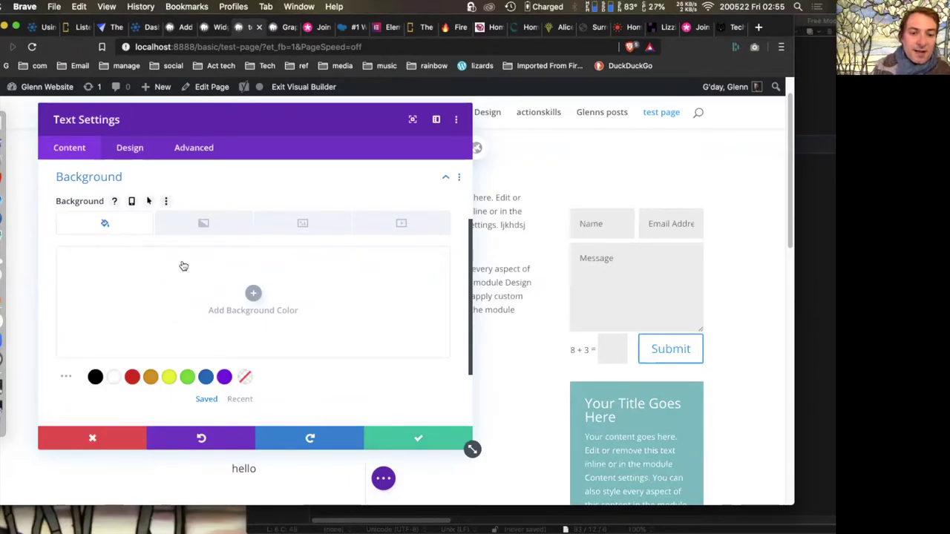
left_click(132, 377)
left_click(208, 224)
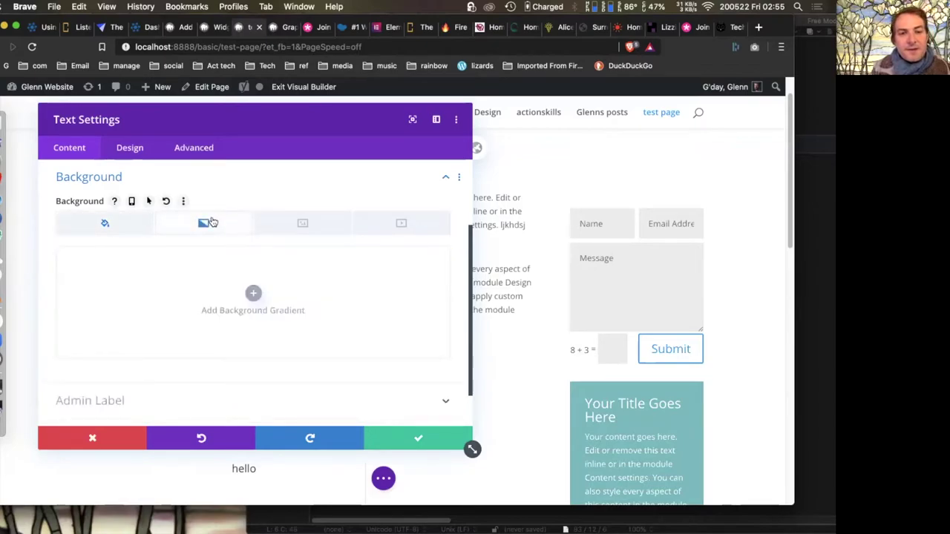
left_click(253, 294)
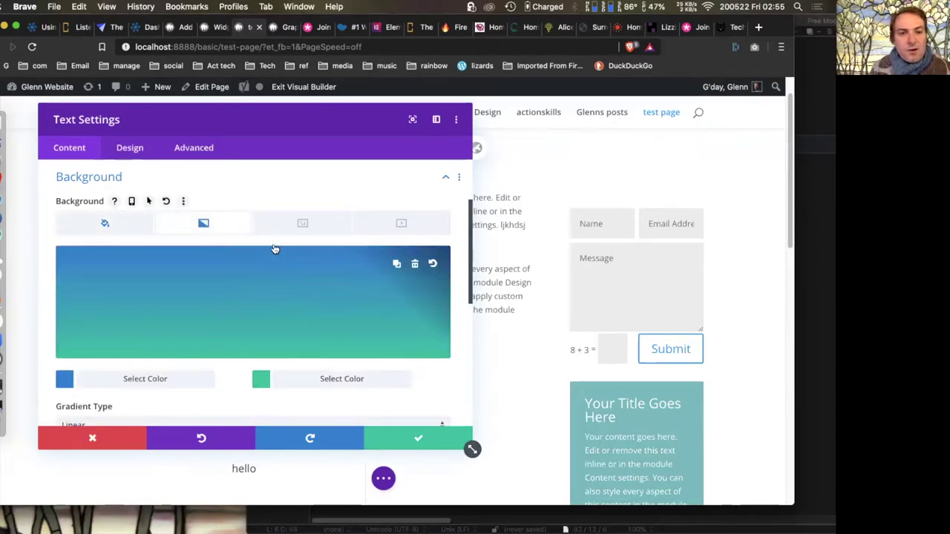
left_click(302, 225)
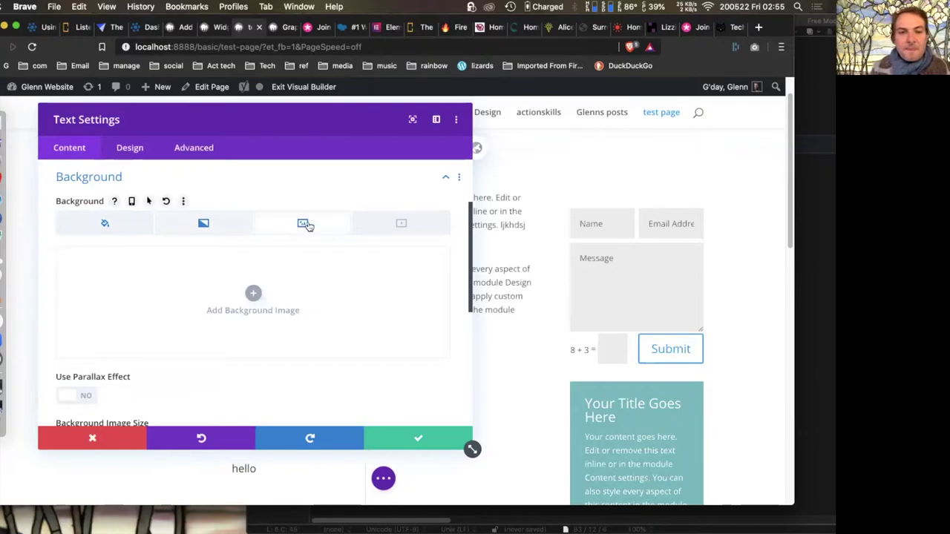
left_click(401, 224)
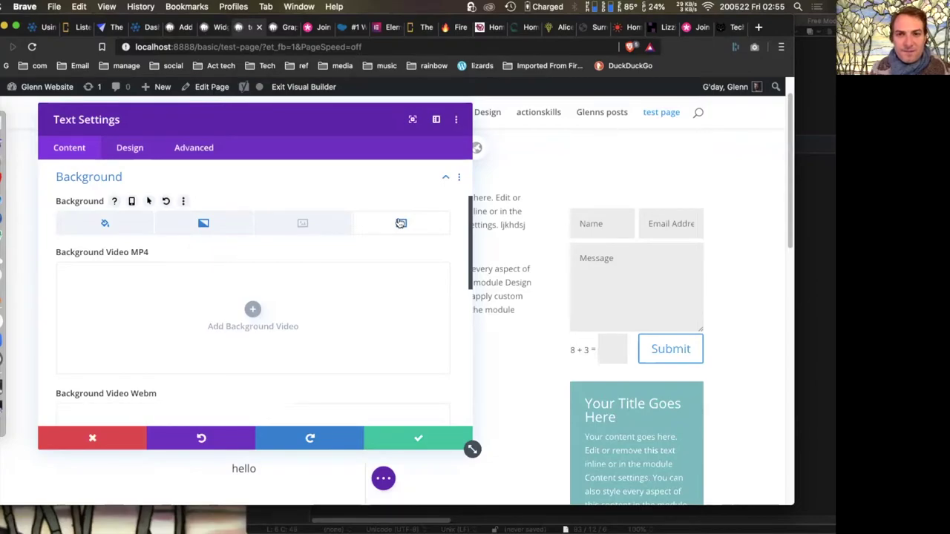
- Switch to the upskill.coach site and examine the background behind the Tailored Training section as an example
left_click(725, 29)
scroll(642, 244, "up", 5)
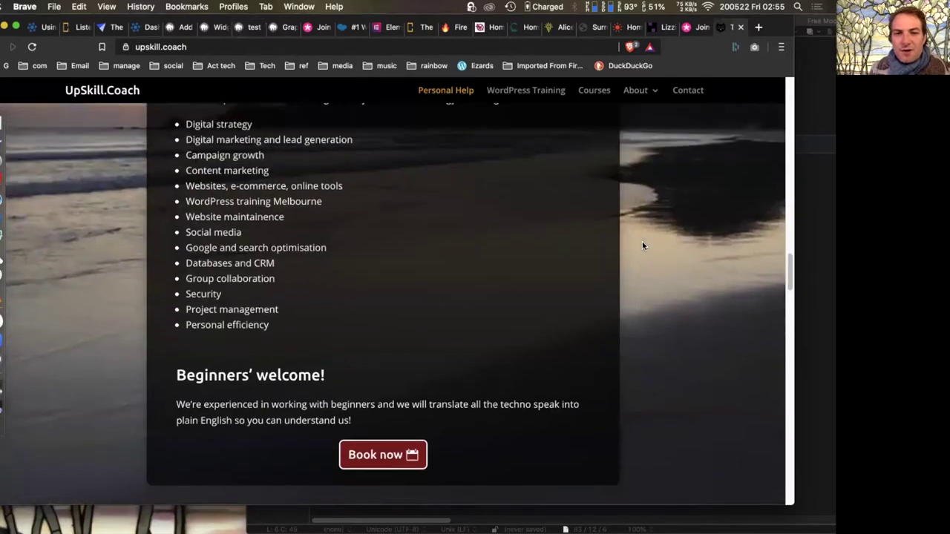
scroll(642, 246, "up", 6)
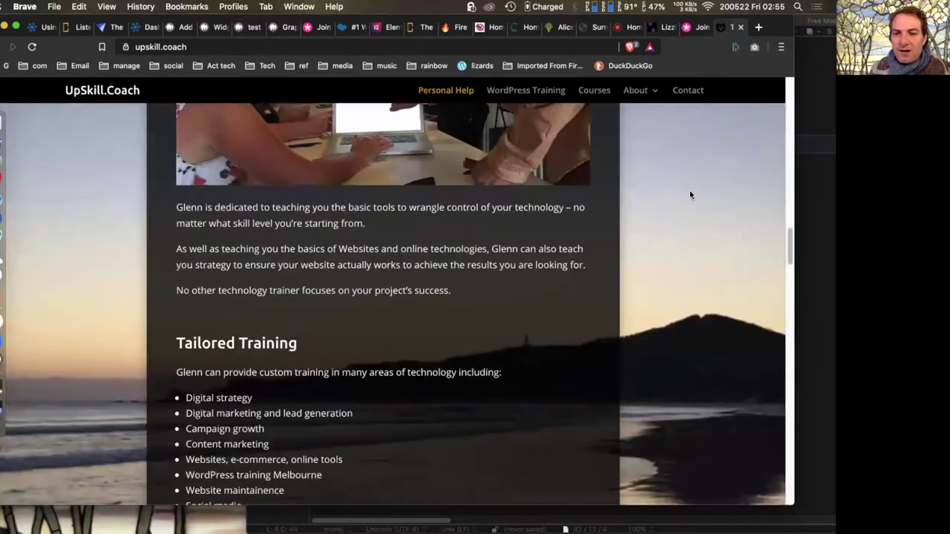
scroll(690, 193, "down", 2)
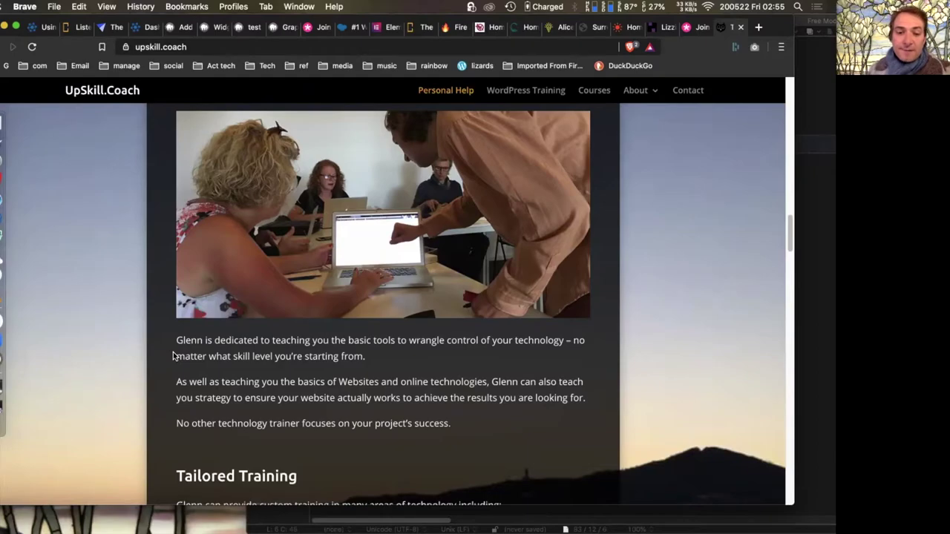
scroll(173, 356, "down", 3)
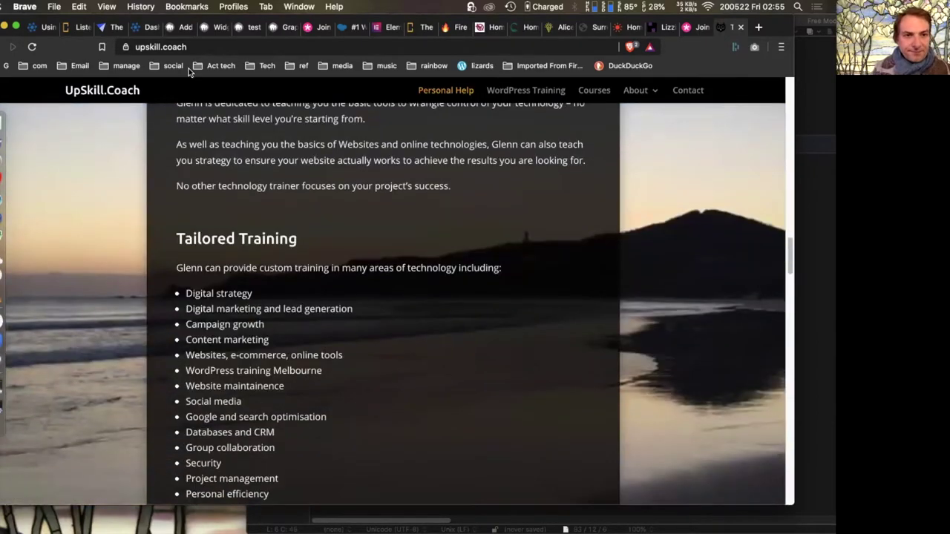
- Return to the test page builder and try lowering the opacity of the Text module's red background colour to 0.91
left_click(220, 30)
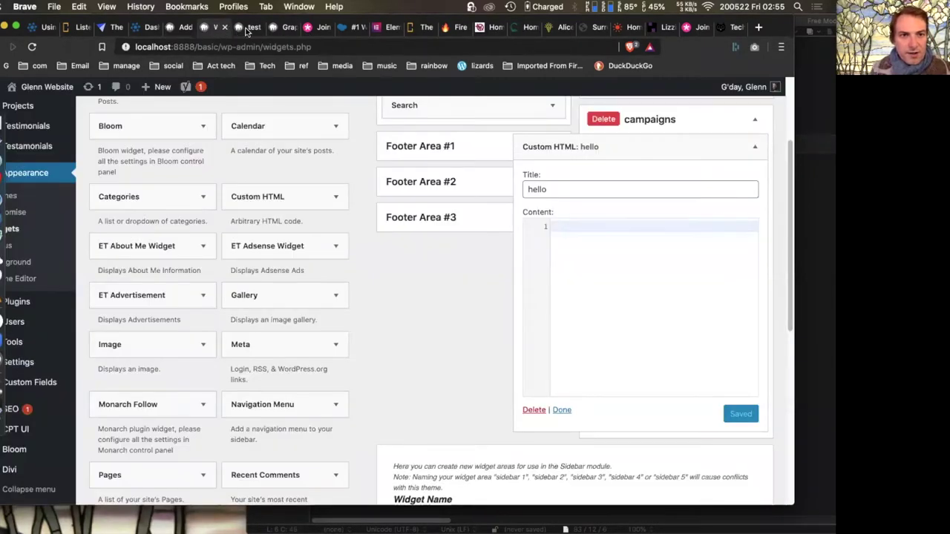
left_click(248, 30)
scroll(333, 274, "down", 2)
scroll(140, 254, "up", 2)
left_click(107, 224)
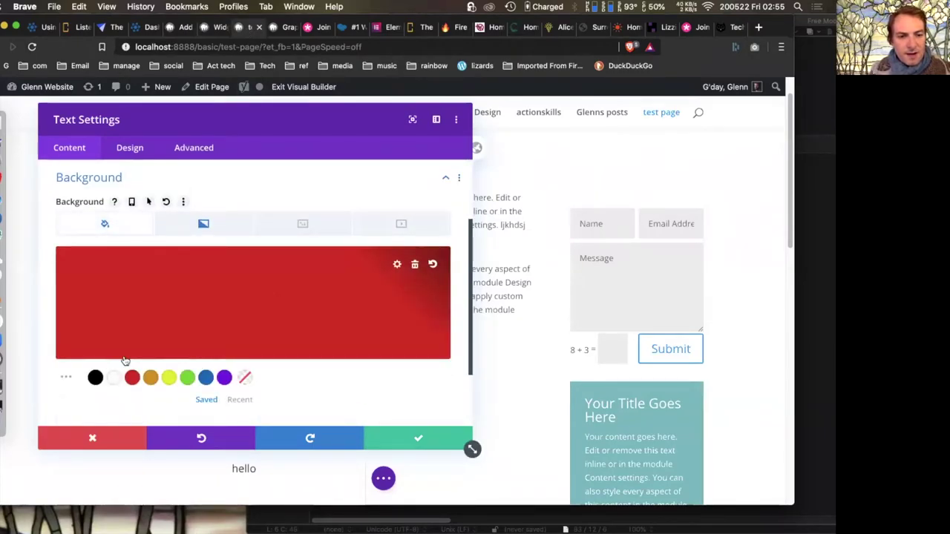
left_click(397, 264)
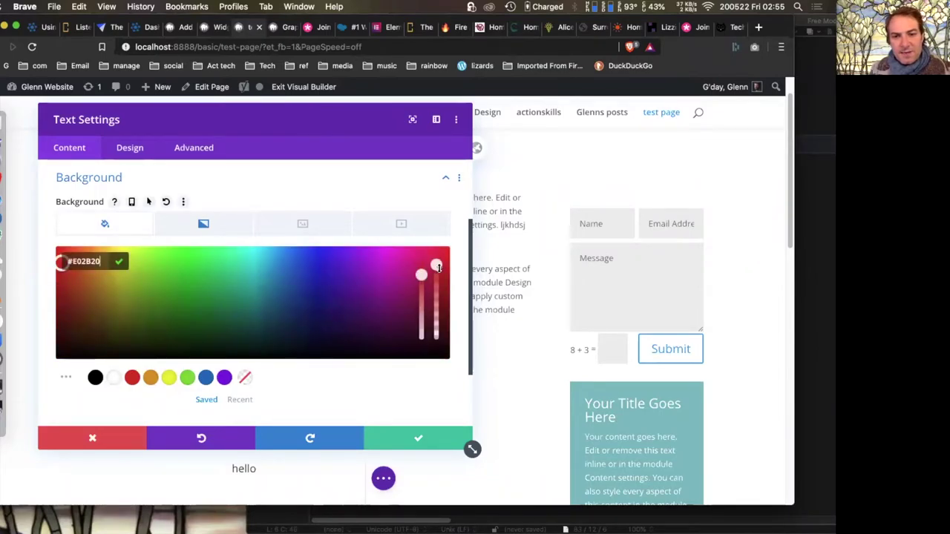
mouse_move(438, 275)
left_mouse_down()
mouse_move(434, 328)
mouse_move(436, 279)
left_mouse_up()
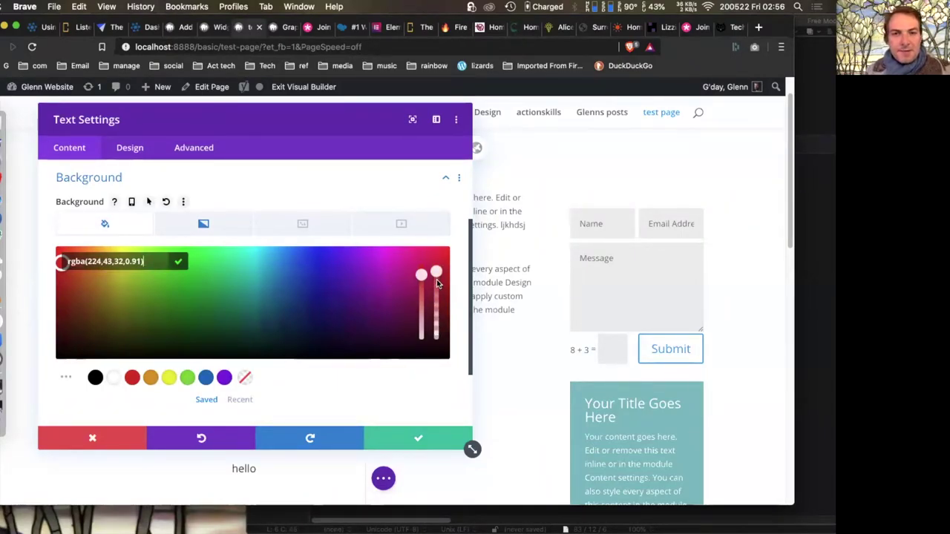
- Examine the semi-transparent dark content panels over the background on the upskill.coach site
left_click(733, 27)
scroll(384, 255, "up", 10)
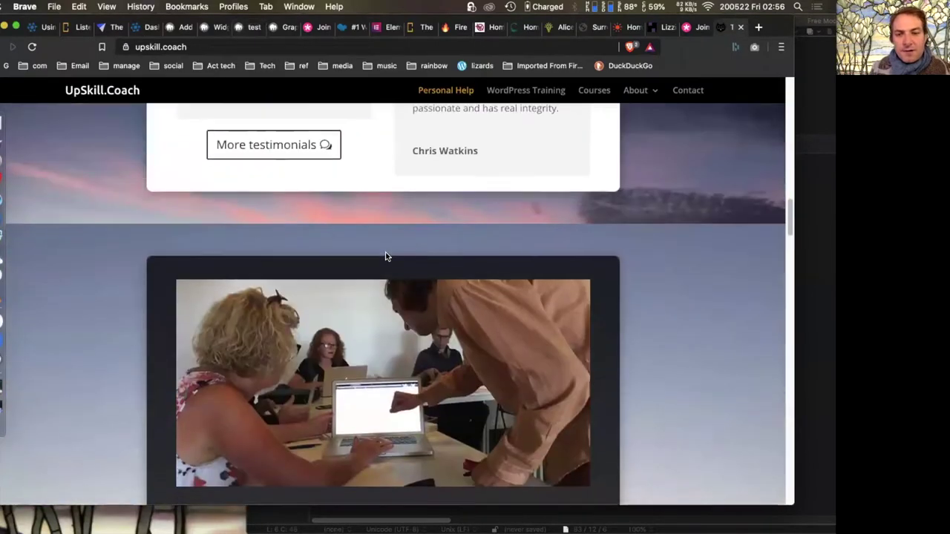
scroll(385, 257, "down", 8)
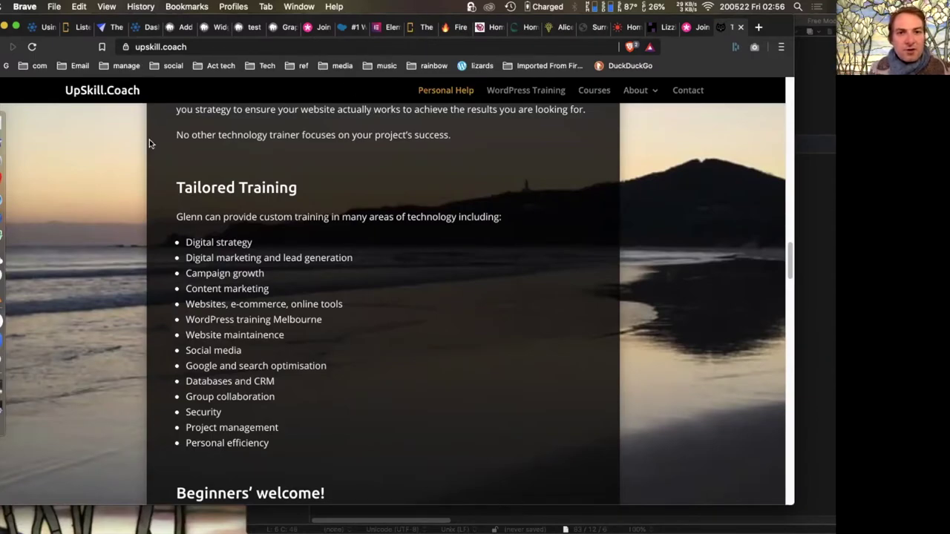
- Return to the test page builder, view the Text module's Admin Label option, and discard the module's settings changes
left_click(282, 28)
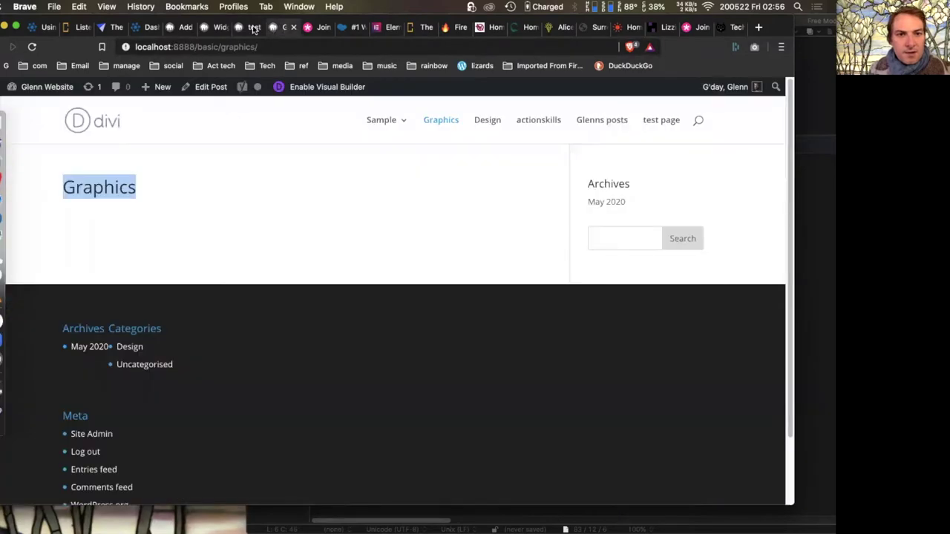
left_click(249, 28)
scroll(289, 359, "down", 3)
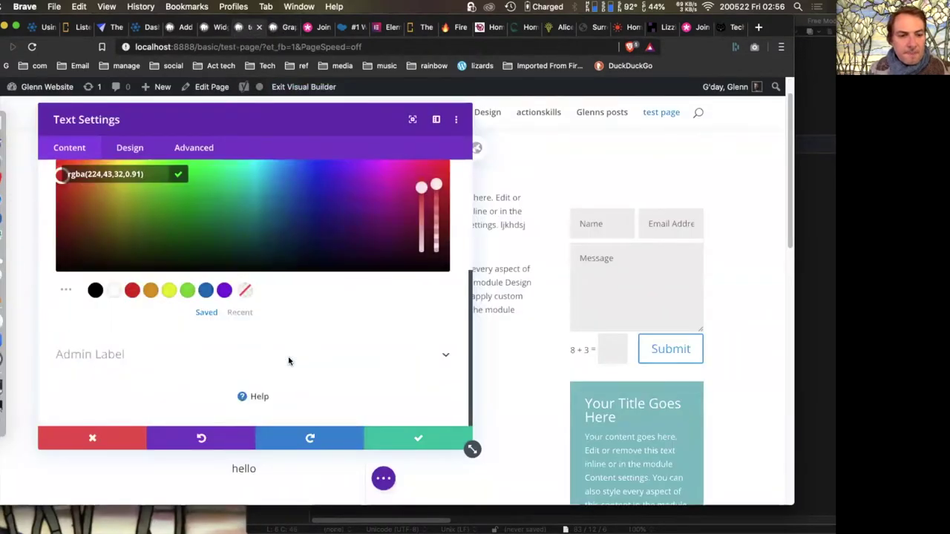
left_click(270, 356)
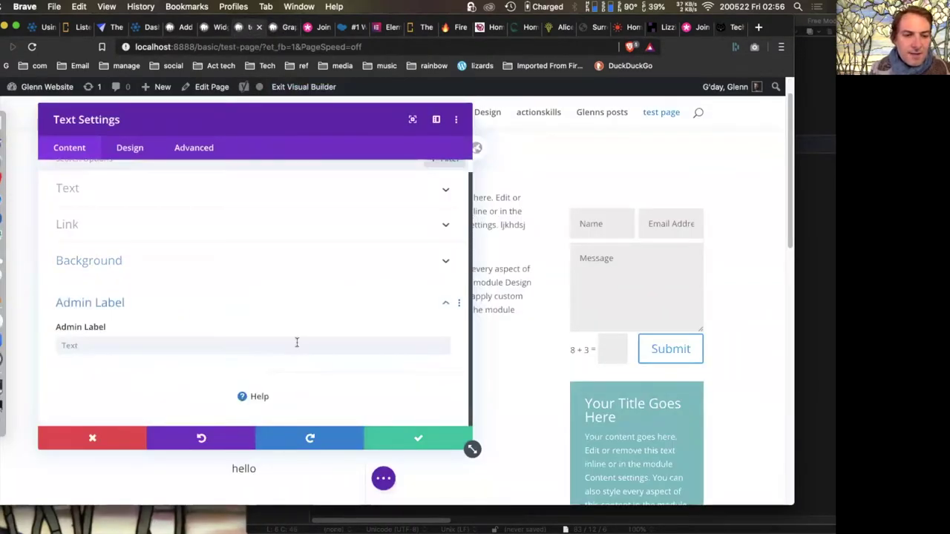
left_click(101, 440)
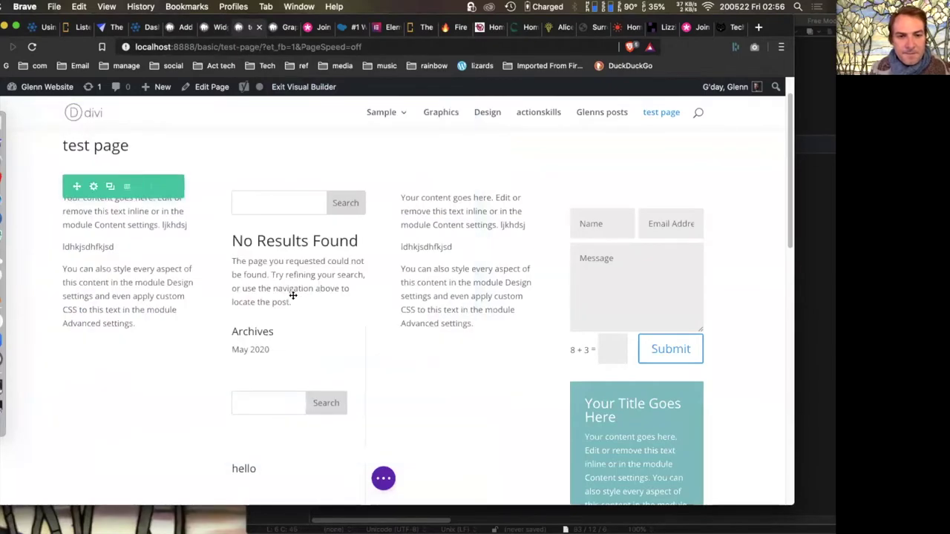
- View the test page's rows and modules in wireframe mode and return to the desktop view
left_click(384, 480)
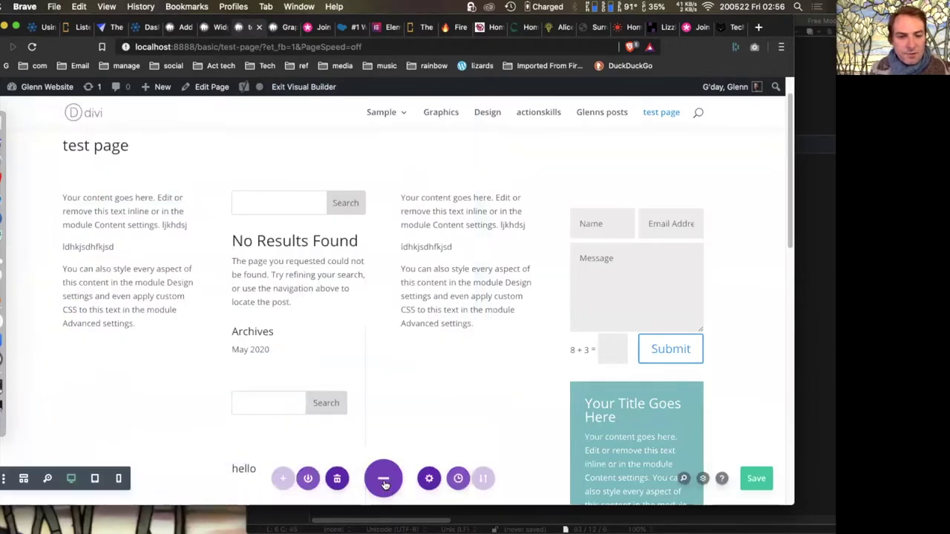
left_click(27, 481)
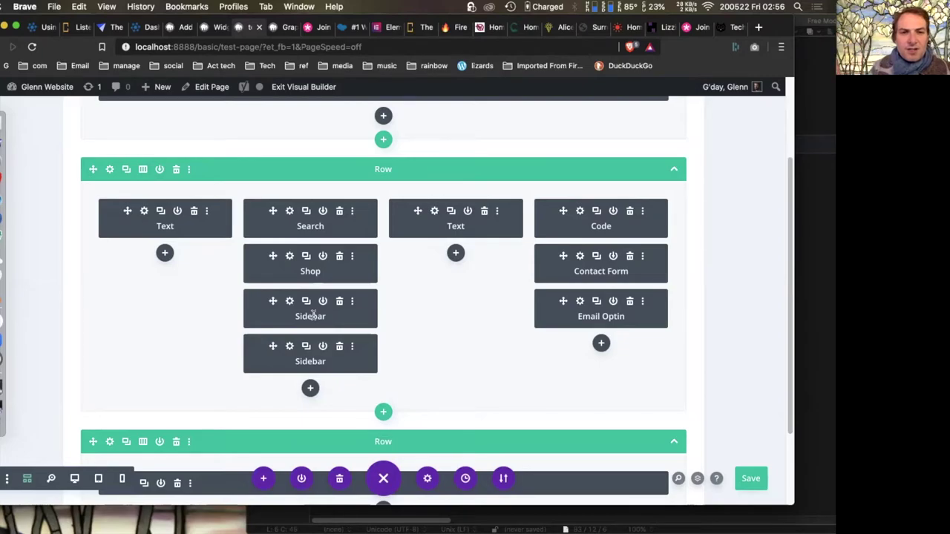
left_click(74, 480)
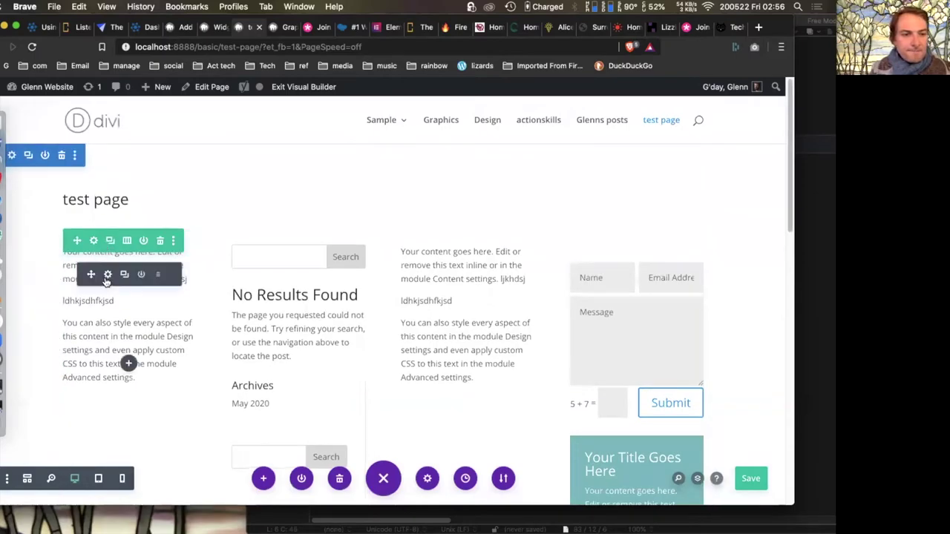
- Reopen the first column's Text module settings, look through the Design options, and expand the Text styling group
left_click(108, 275)
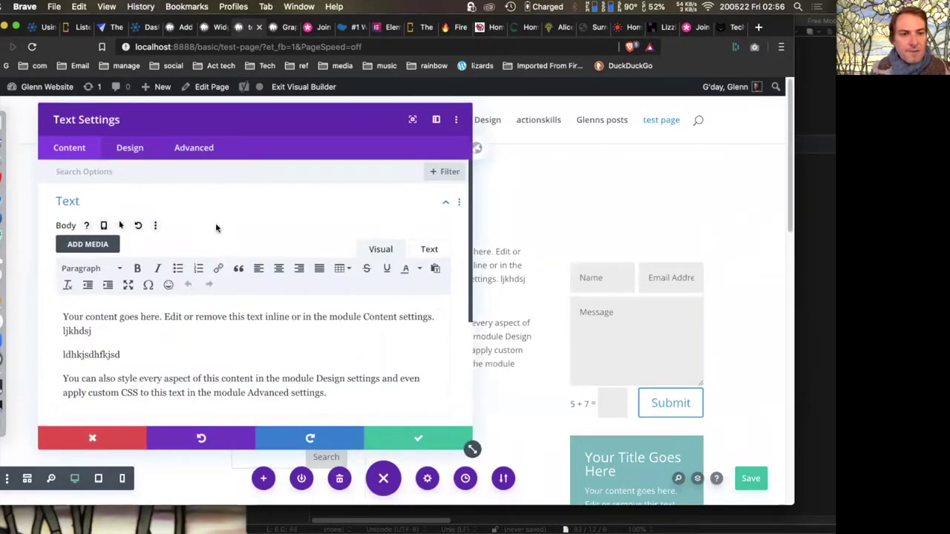
left_click(133, 148)
scroll(170, 313, "down", 3)
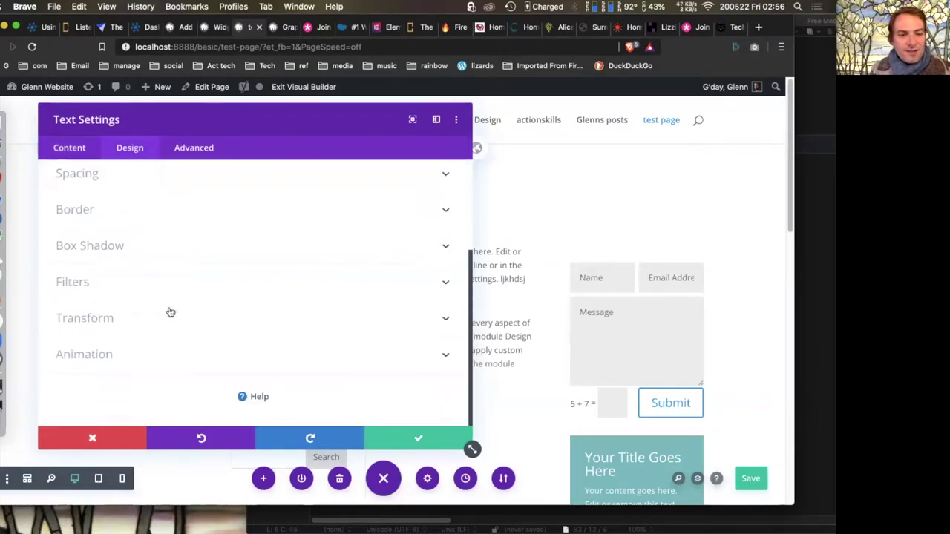
scroll(170, 312, "up", 3)
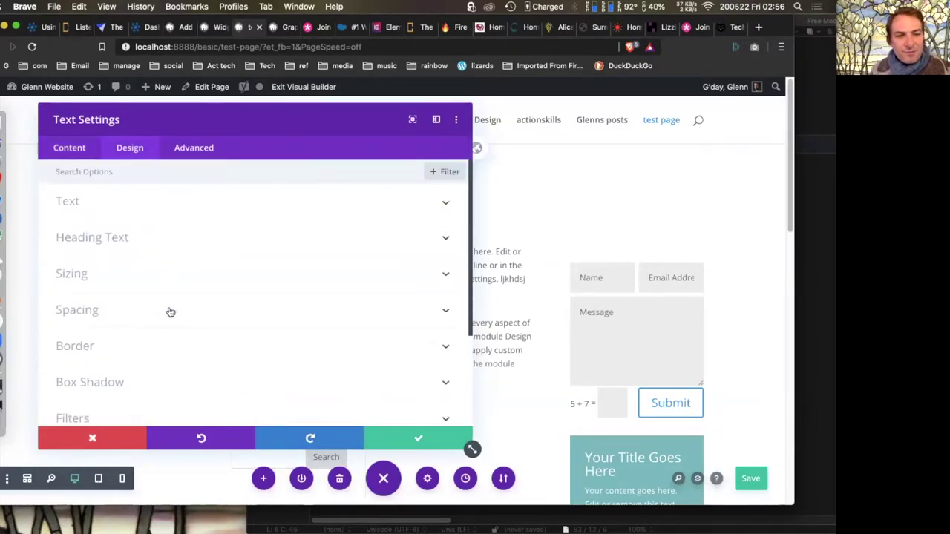
left_click(109, 206)
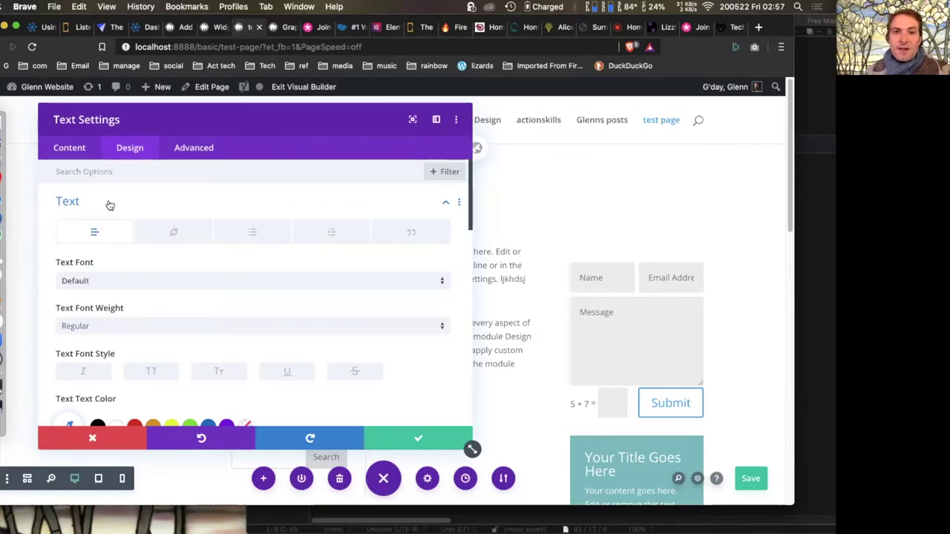
key("super+s")
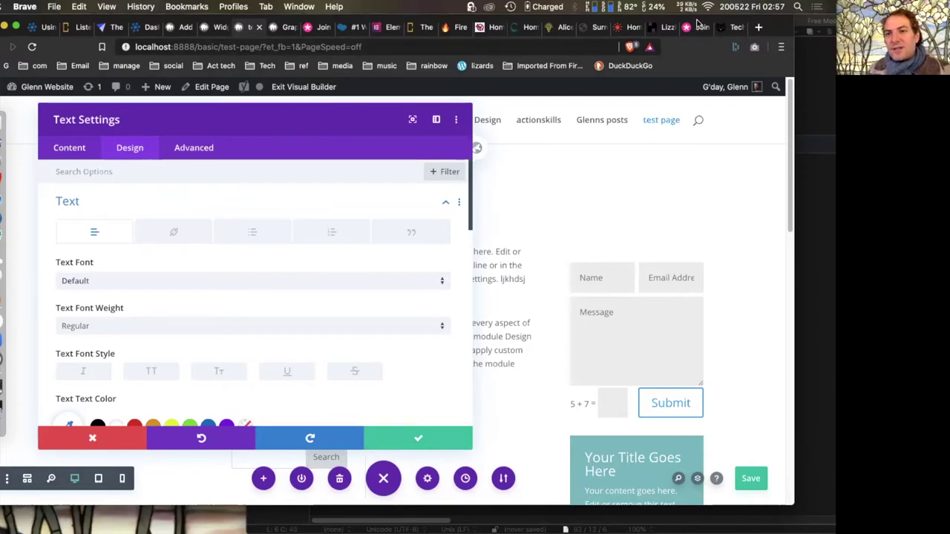
- Switch to the upskill.coach site and examine the heading and text styling at the start of the page
left_click(726, 30)
scroll(517, 235, "up", 10)
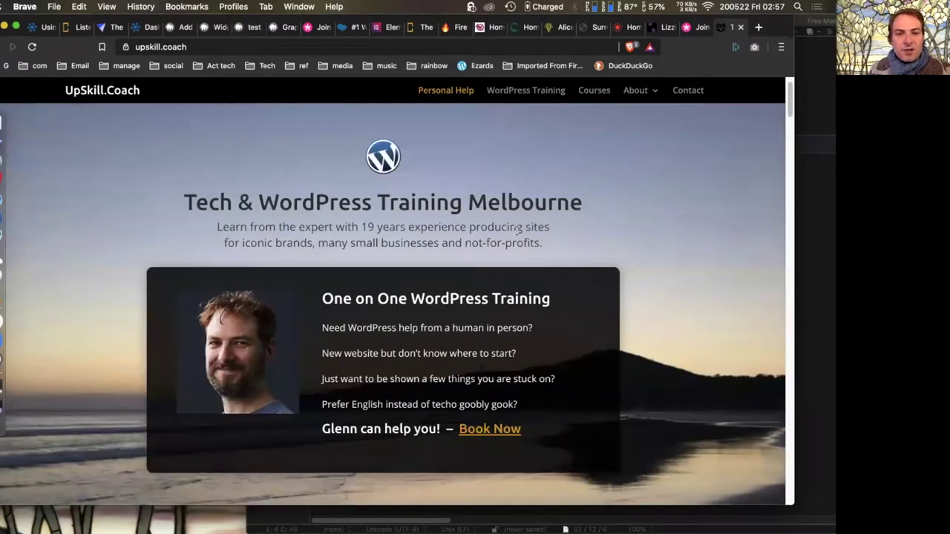
scroll(517, 235, "down", 2)
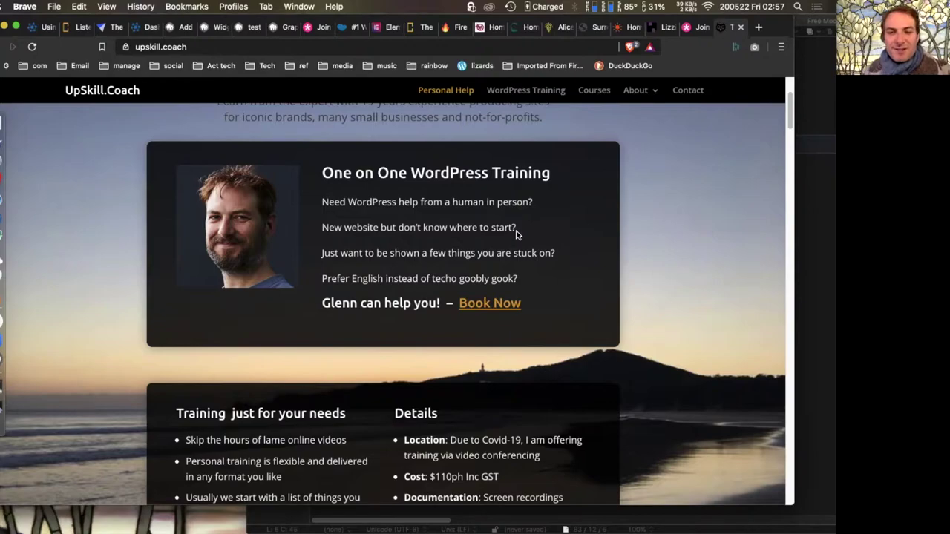
- Look through the site's WordPress Training page and Courses page, examining the headings, link colours and course module layout
left_click(539, 89)
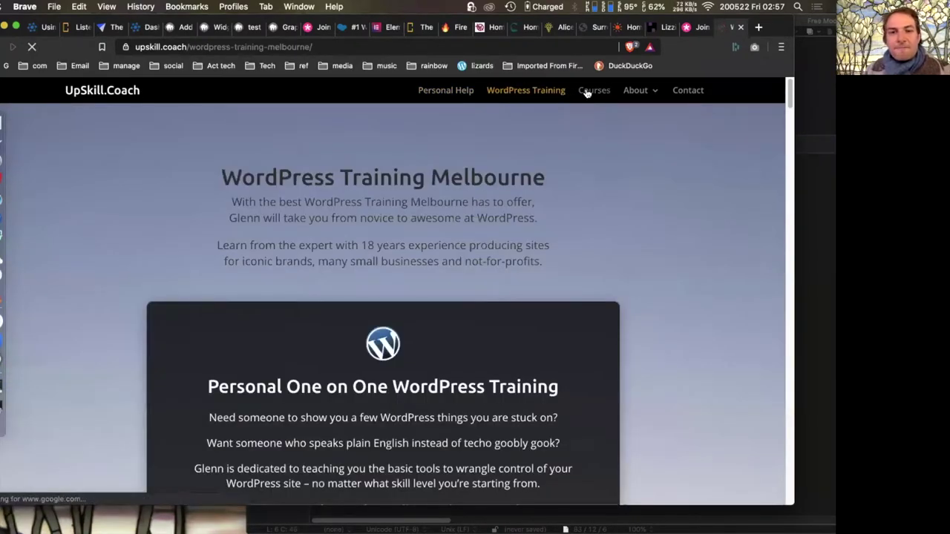
scroll(503, 377, "down", 5)
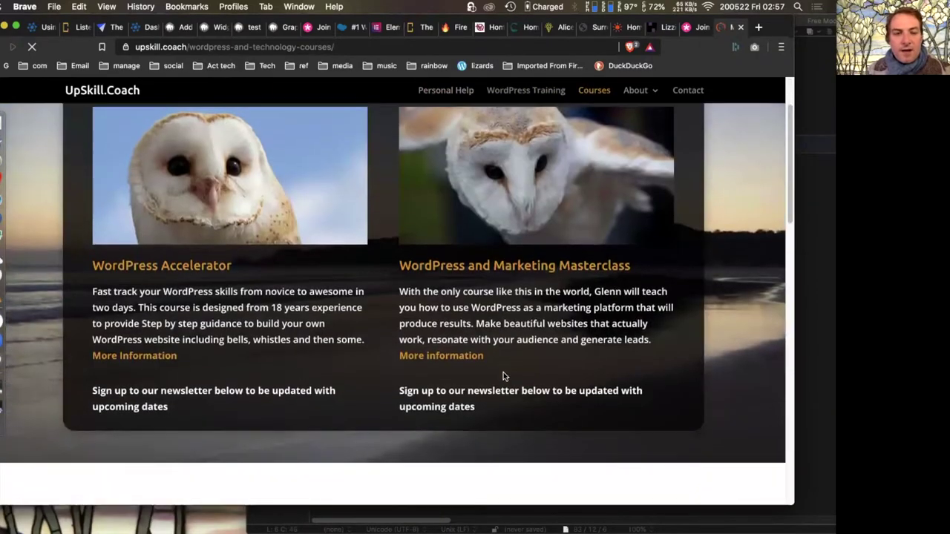
scroll(503, 375, "up", 5)
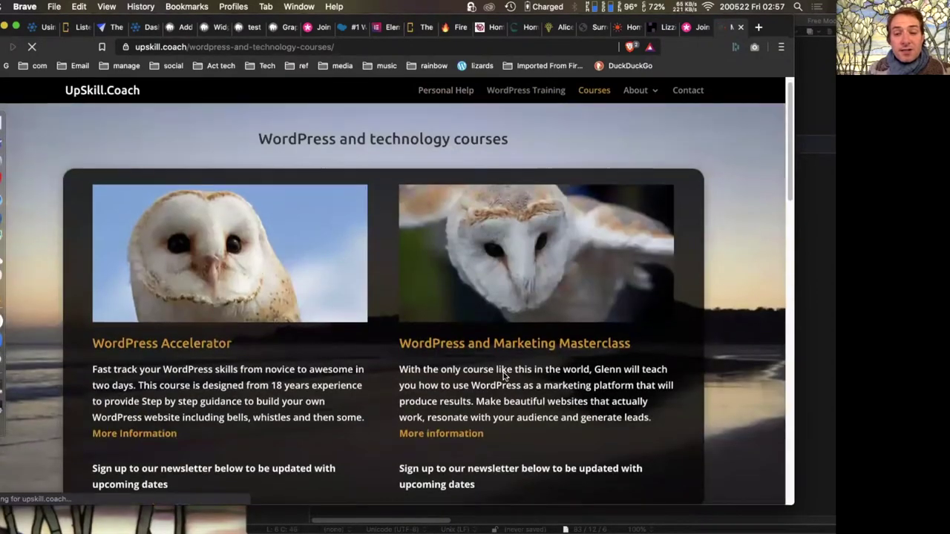
scroll(503, 372, "down", 2)
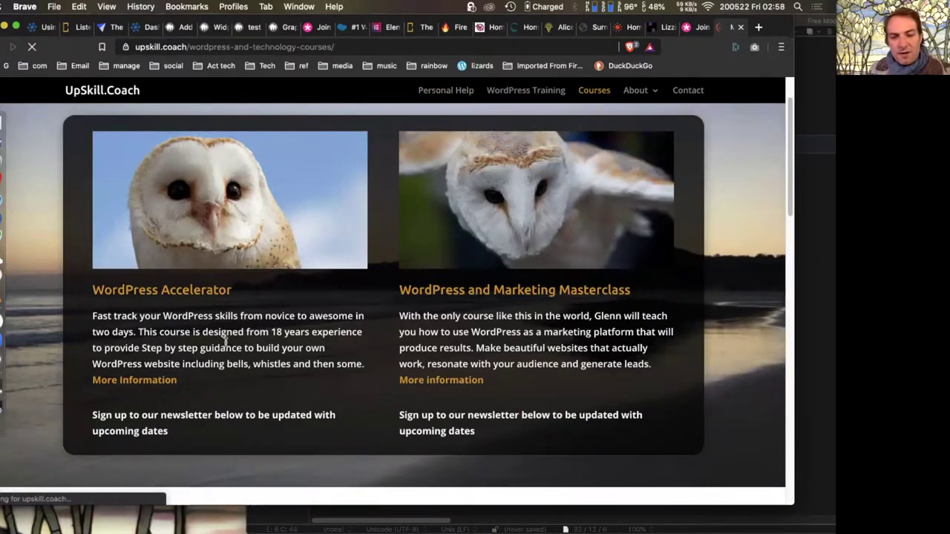
scroll(225, 341, "down", 10)
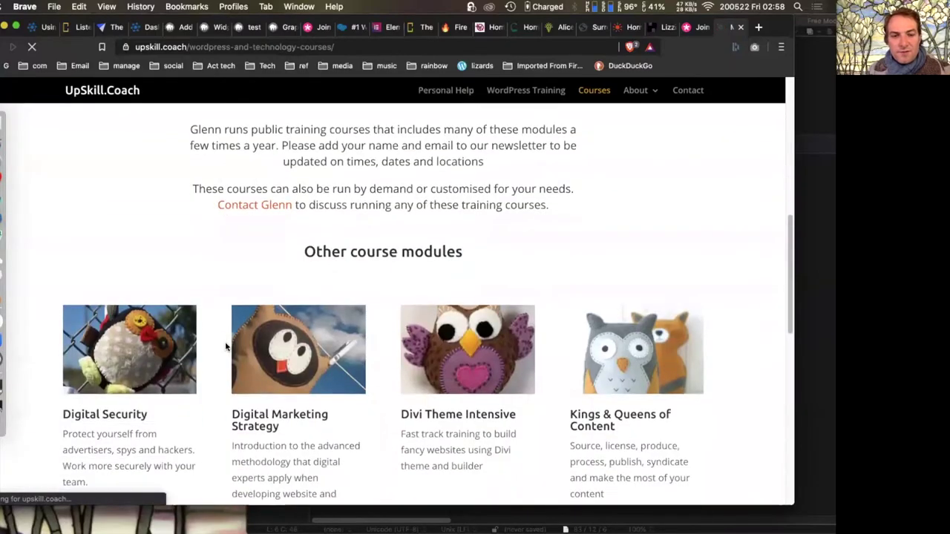
scroll(224, 341, "up", 10)
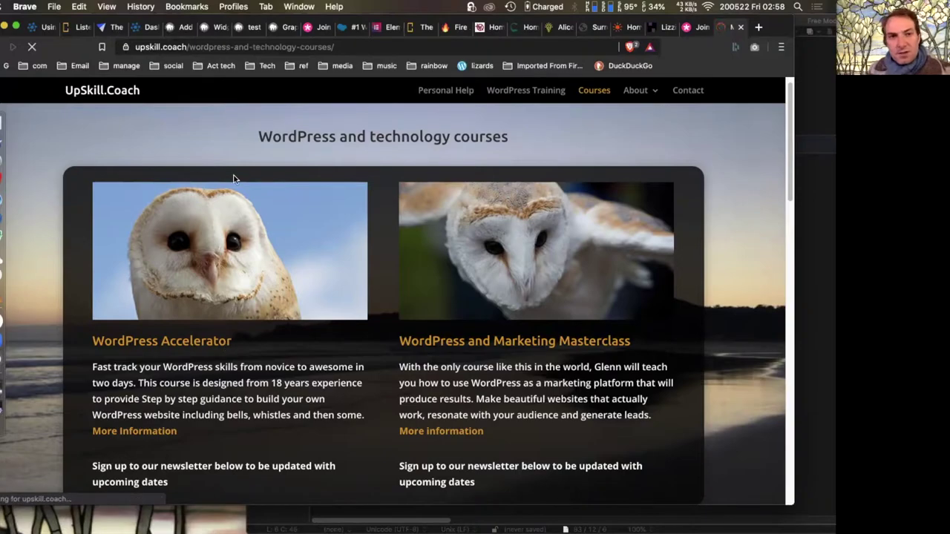
- Return to the test page builder and view the Text module's link, unordered list and blockquote styling options
left_click(256, 27)
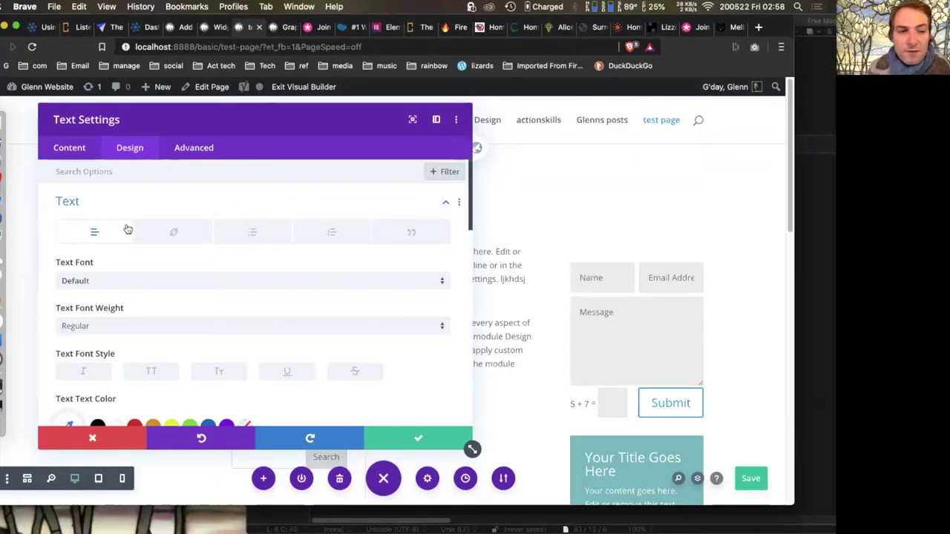
scroll(122, 224, "down", 1)
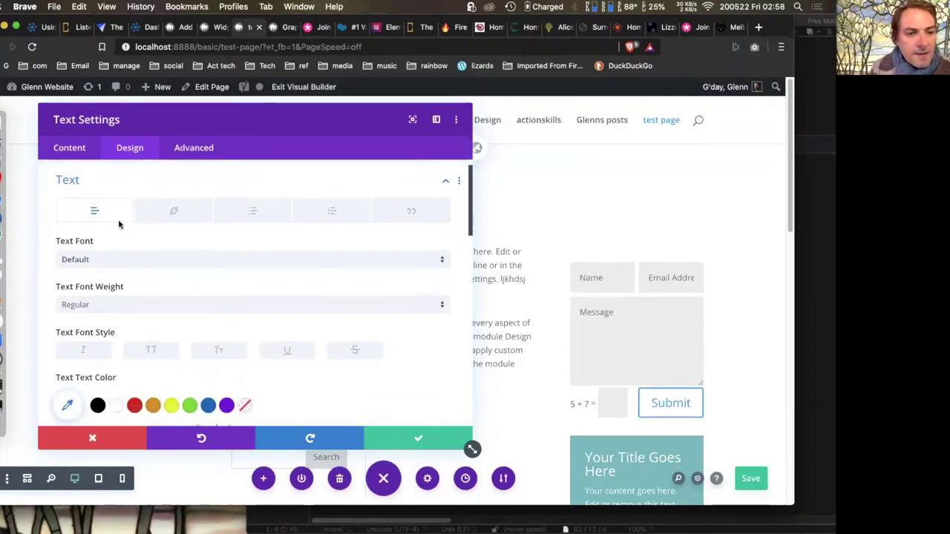
left_click(173, 212)
left_click(254, 213)
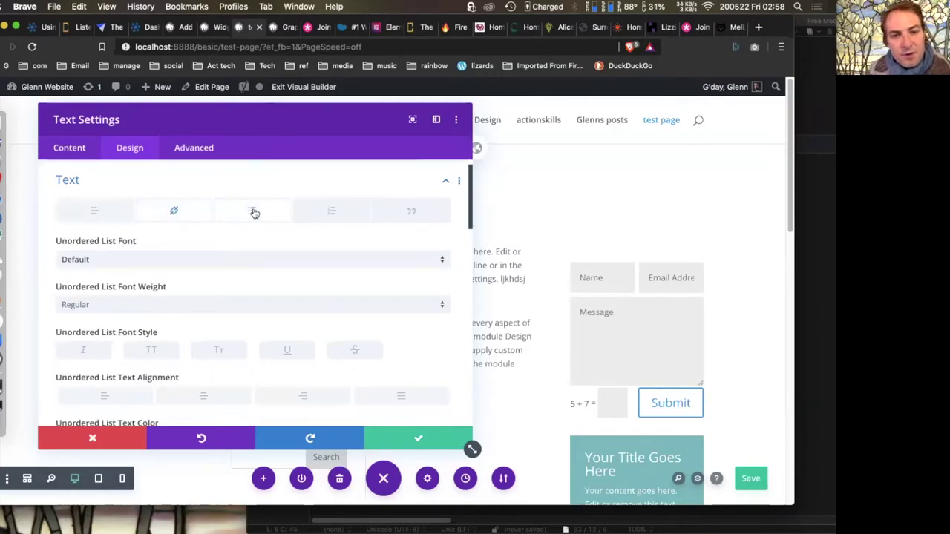
left_click(411, 213)
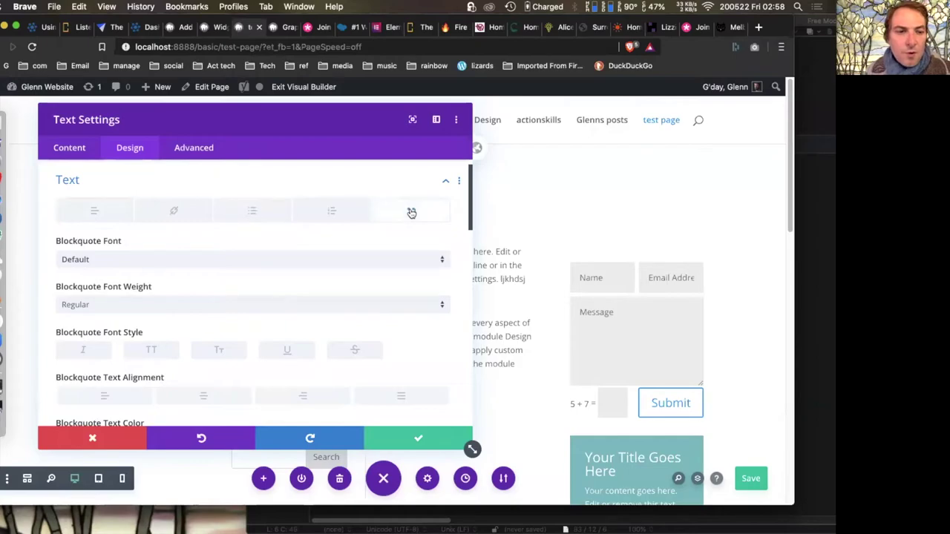
left_click(173, 213)
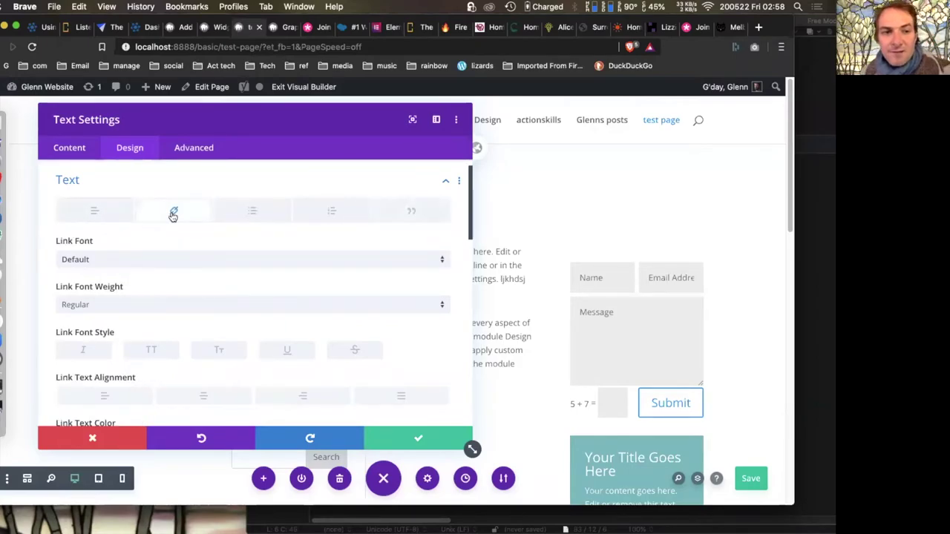
- Review the module's regular text options, including the font list, colour, size, line height, shadow, alignment and the Light/Dark text colour choices
left_click(94, 212)
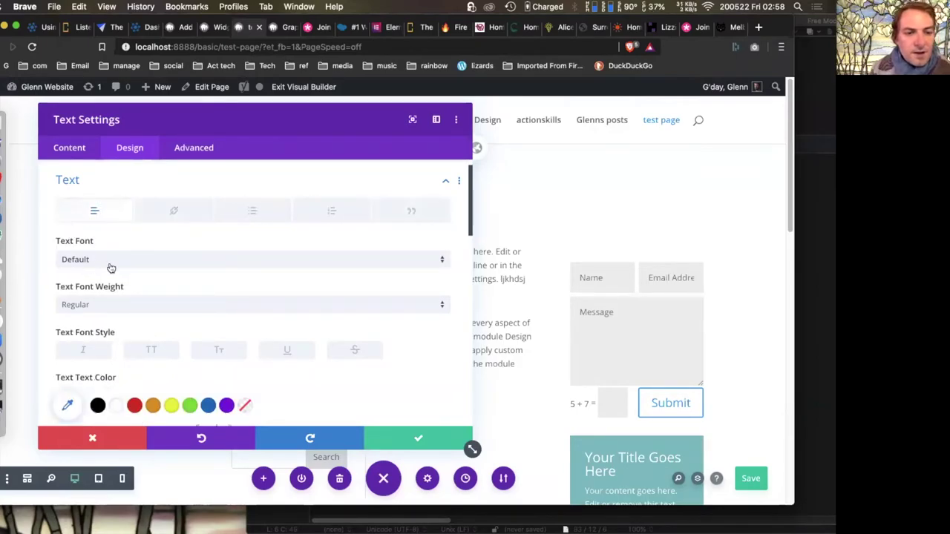
left_click(113, 261)
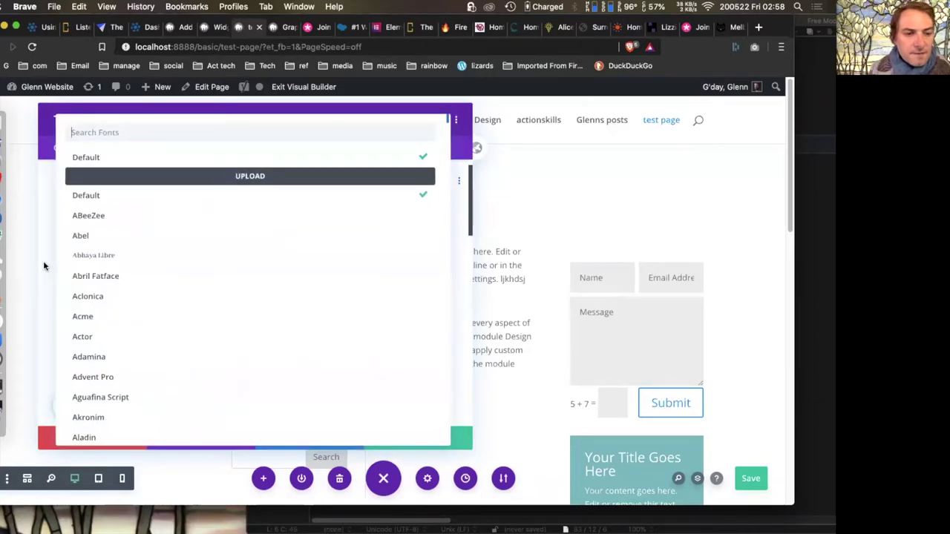
left_click(43, 264)
scroll(49, 256, "down", 3)
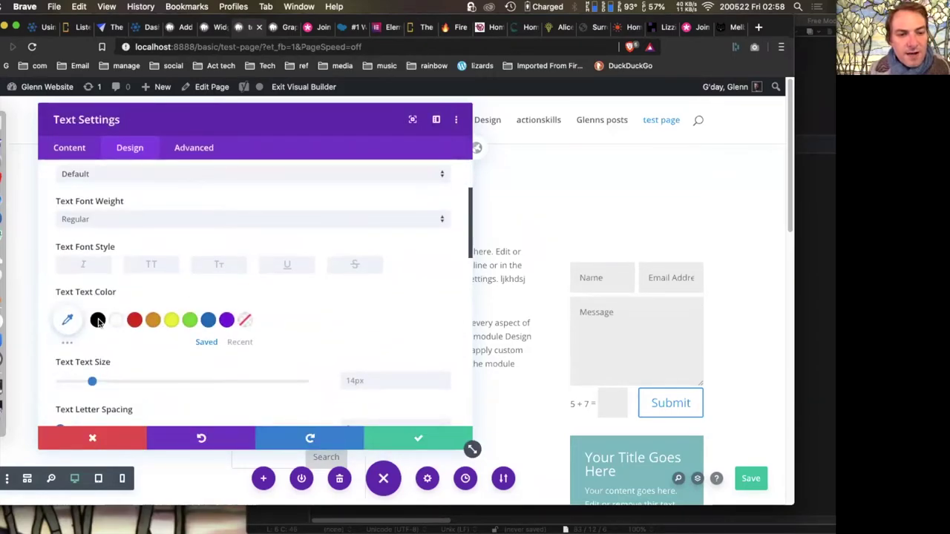
scroll(200, 329, "down", 4)
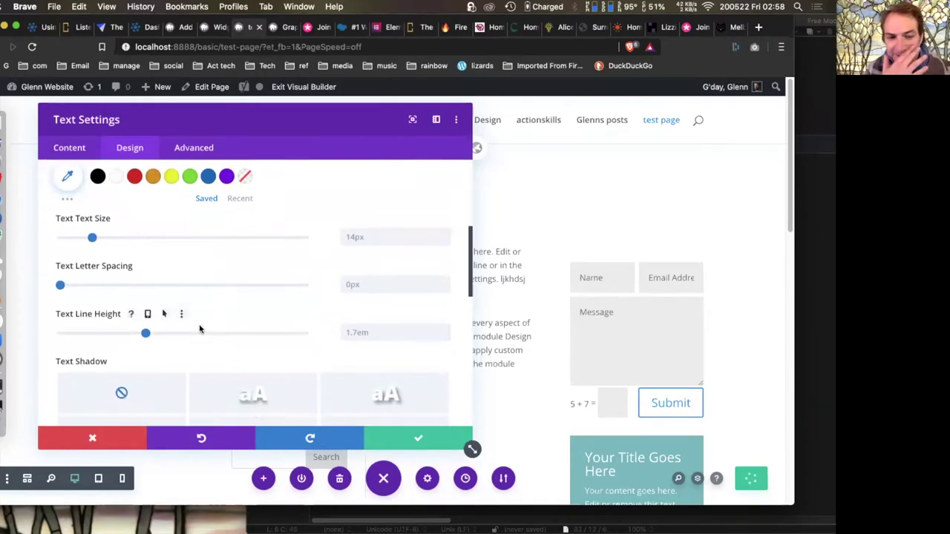
scroll(200, 329, "down", 3)
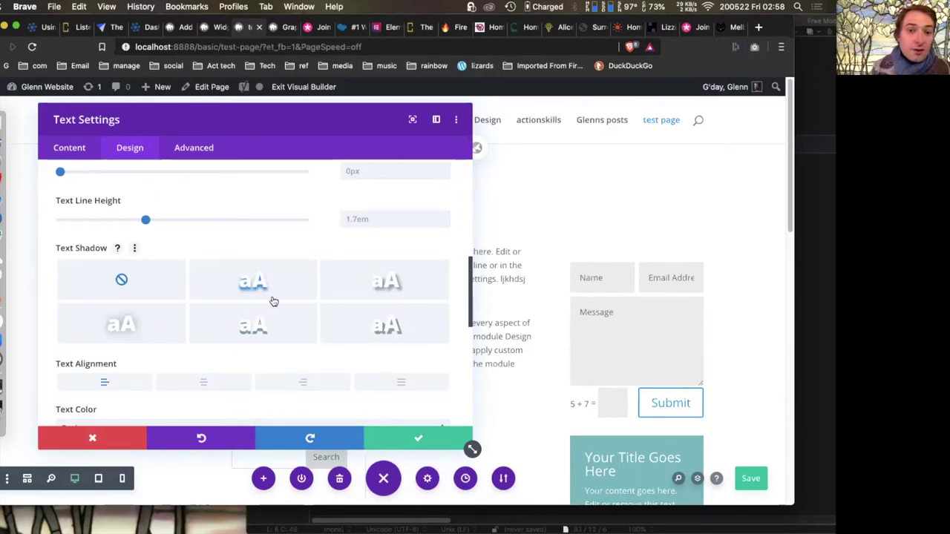
scroll(274, 301, "down", 3)
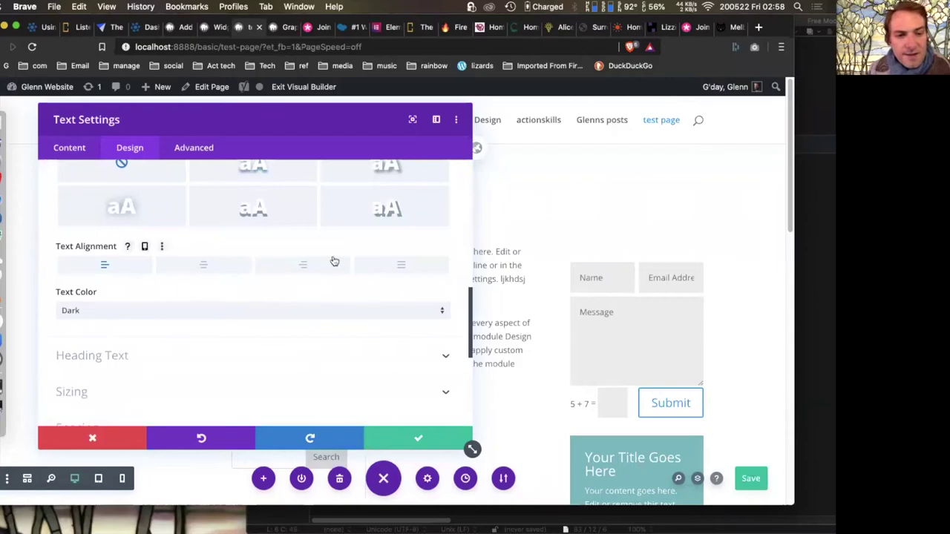
left_click(286, 310)
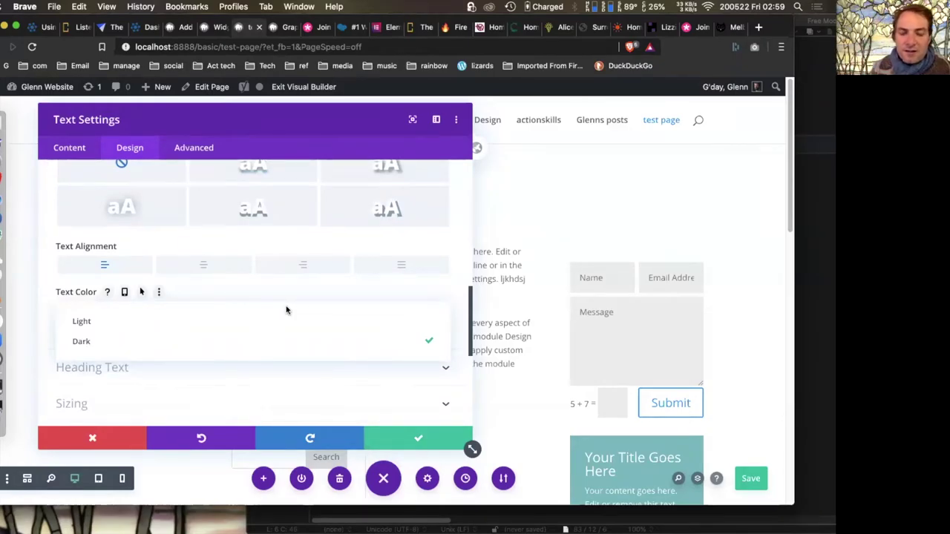
left_click(42, 293)
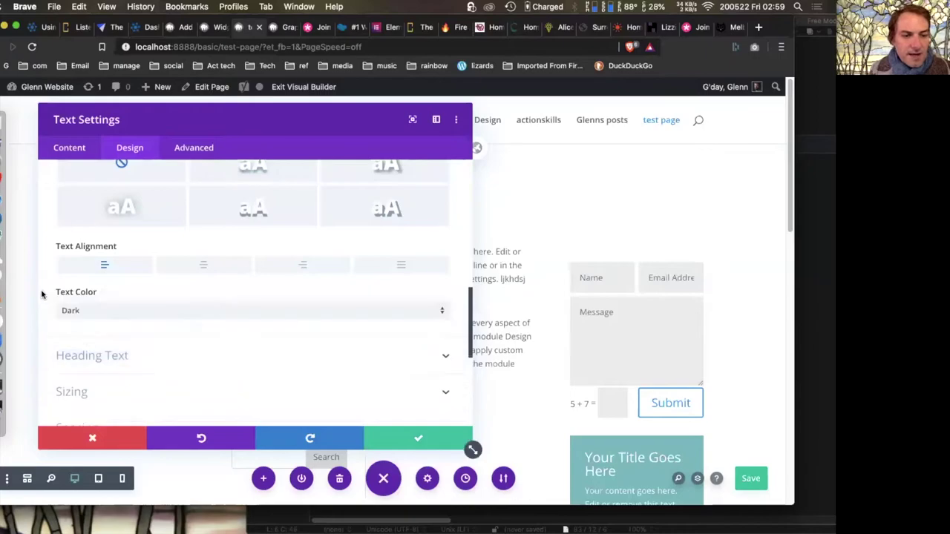
- View the Text module's Heading Text and Sizing options, and close its settings without saving
scroll(43, 292, "down", 3)
left_click(135, 277)
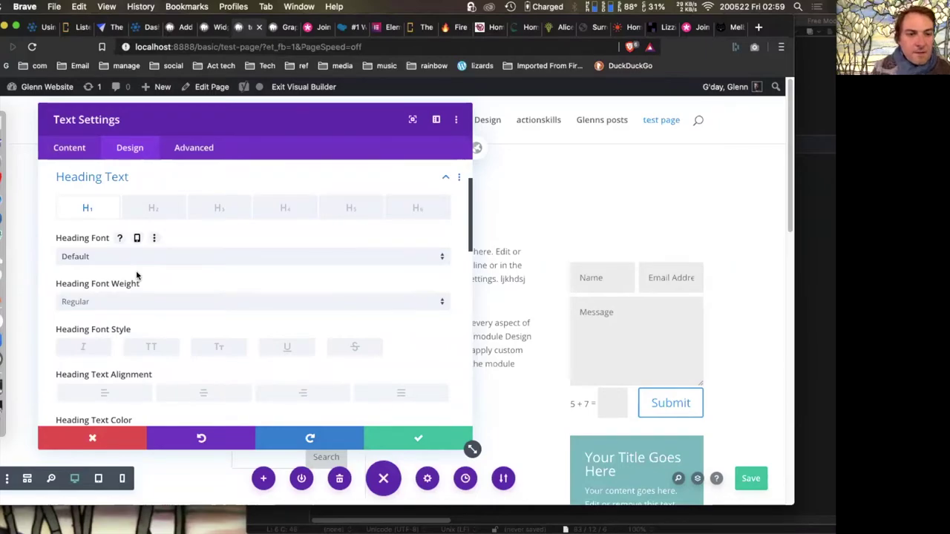
scroll(137, 276, "down", 10)
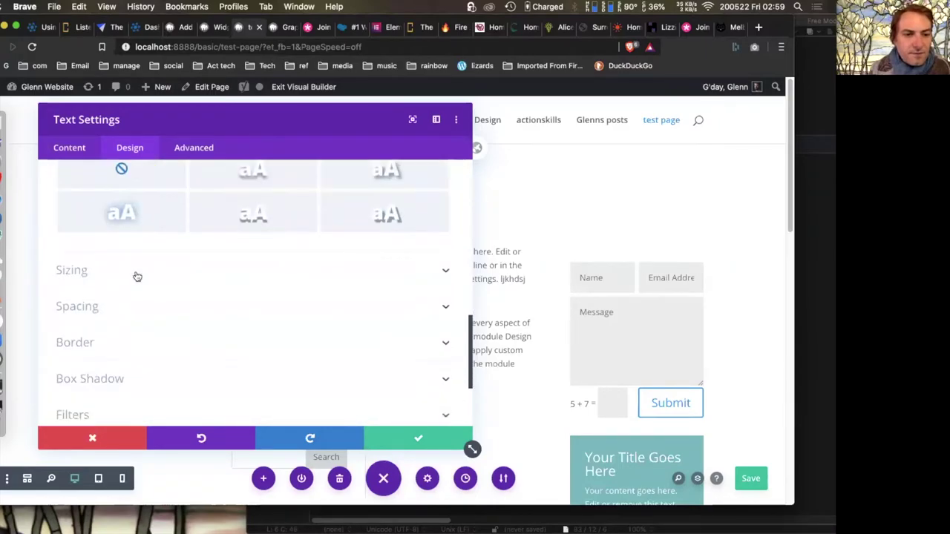
left_click(115, 257)
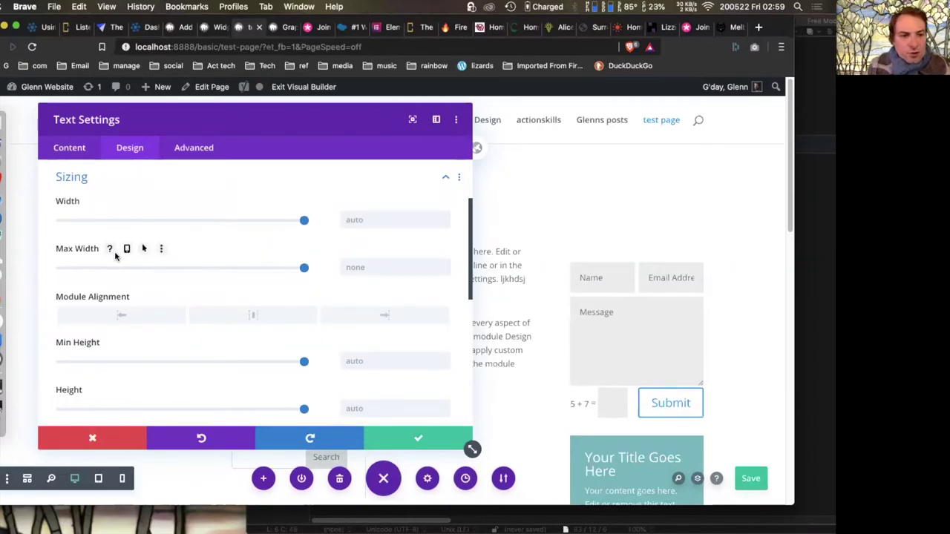
left_click(95, 437)
scroll(292, 319, "down", 5)
scroll(293, 297, "up", 8)
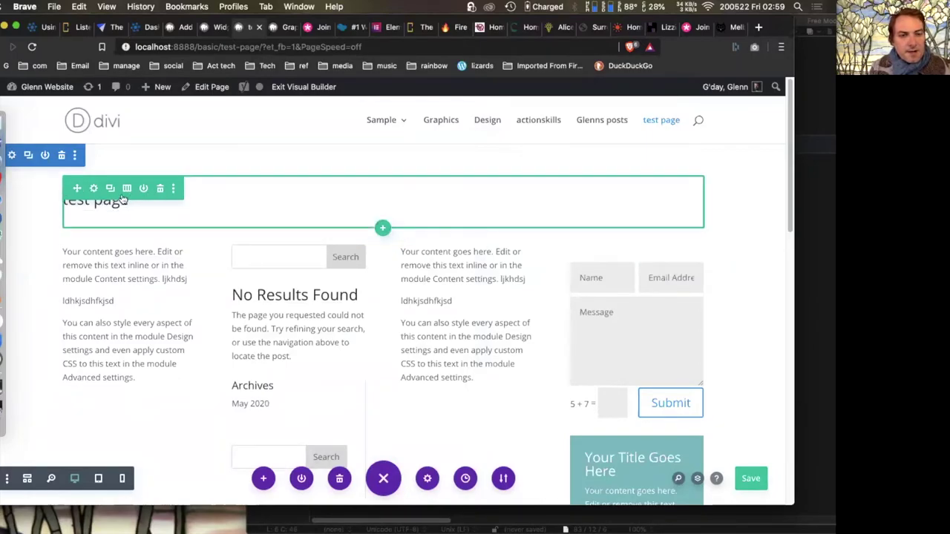
- Open the settings of the row containing the "test page" title and give it a red background colour
left_click(94, 188)
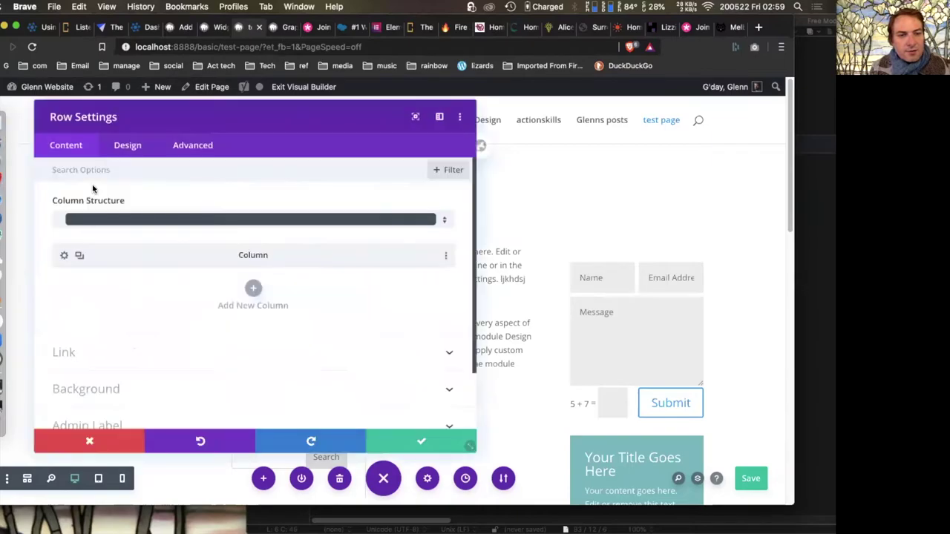
left_click(130, 148)
left_click(69, 148)
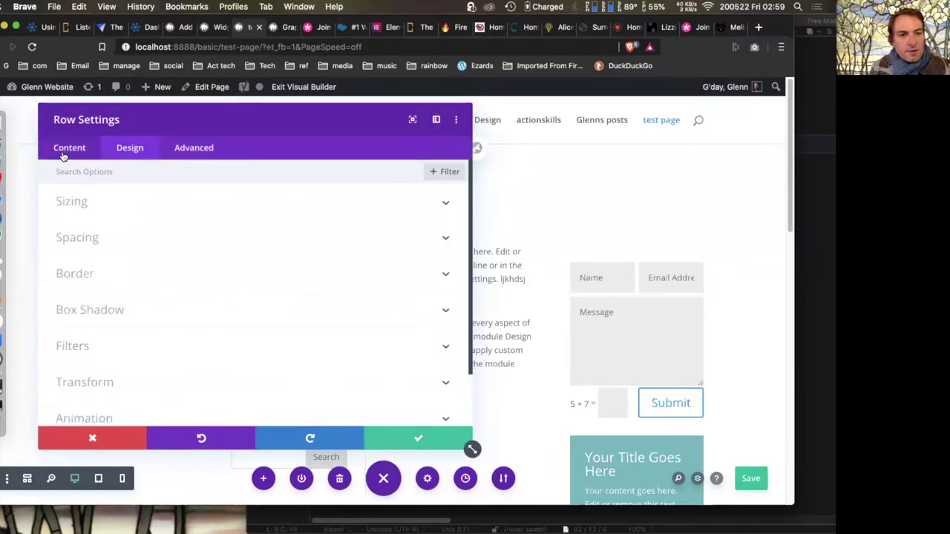
scroll(167, 318, "down", 2)
left_click(165, 318)
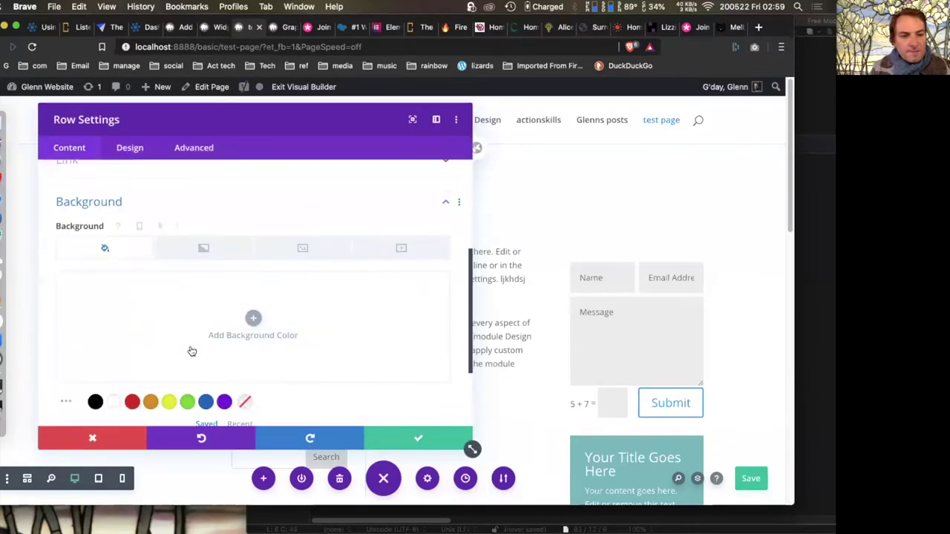
left_click(132, 402)
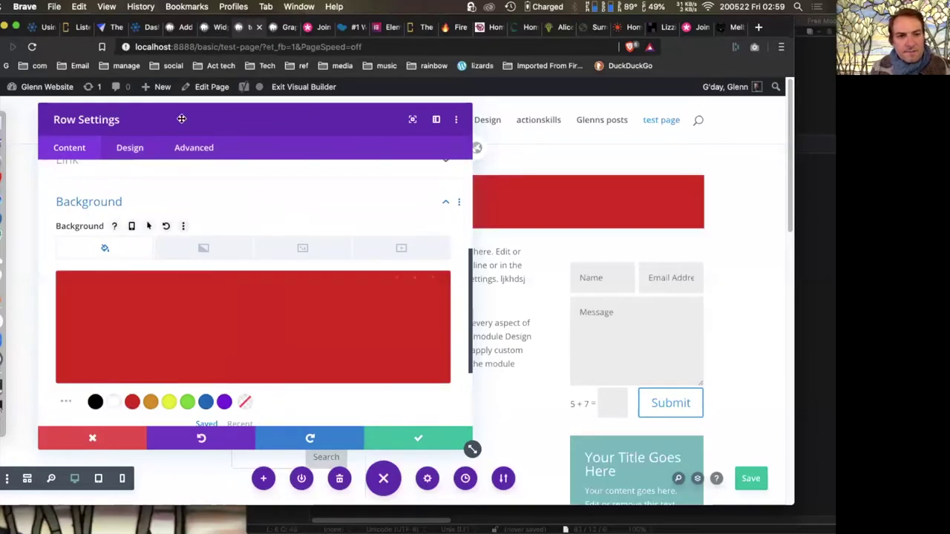
- Set the title row's width to 100% in its Sizing design options
left_click(130, 148)
left_click(112, 242)
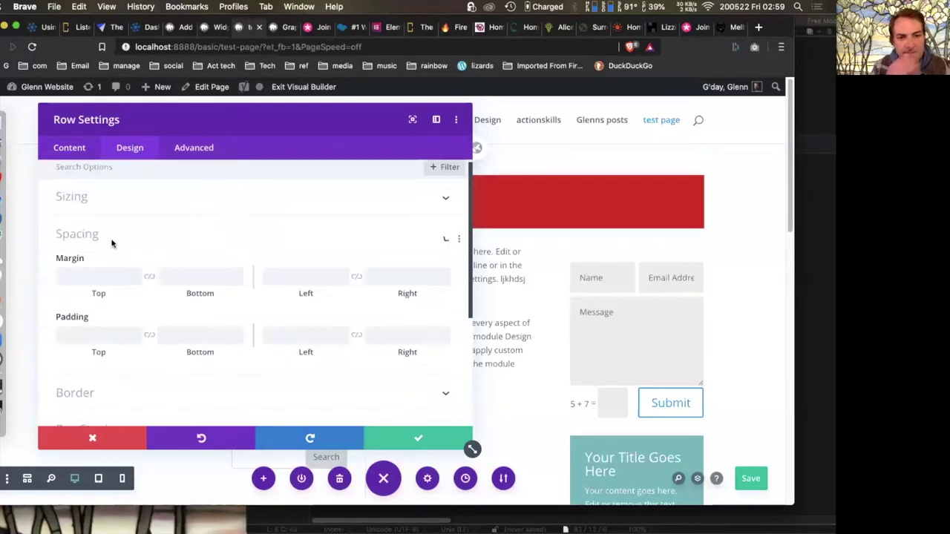
scroll(111, 238, "up", 2)
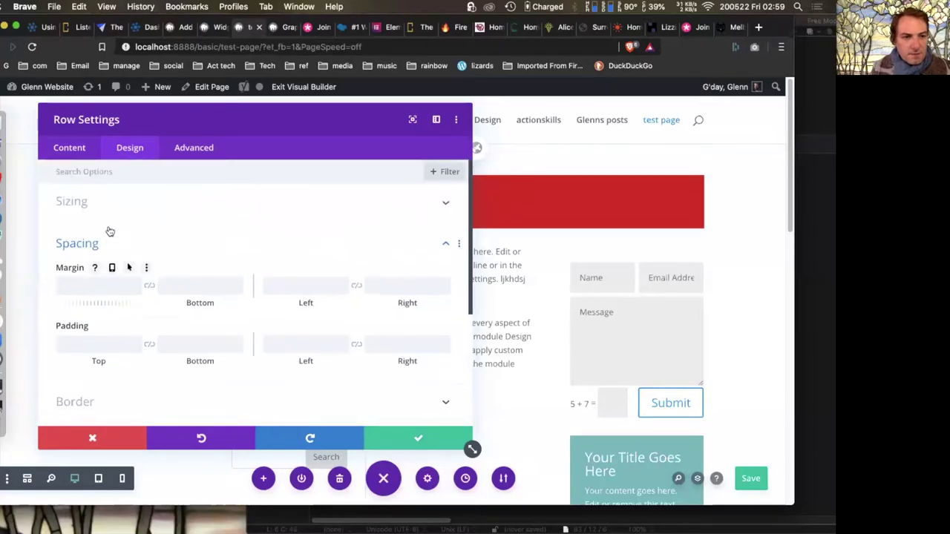
left_click(98, 202)
scroll(179, 299, "down", 3)
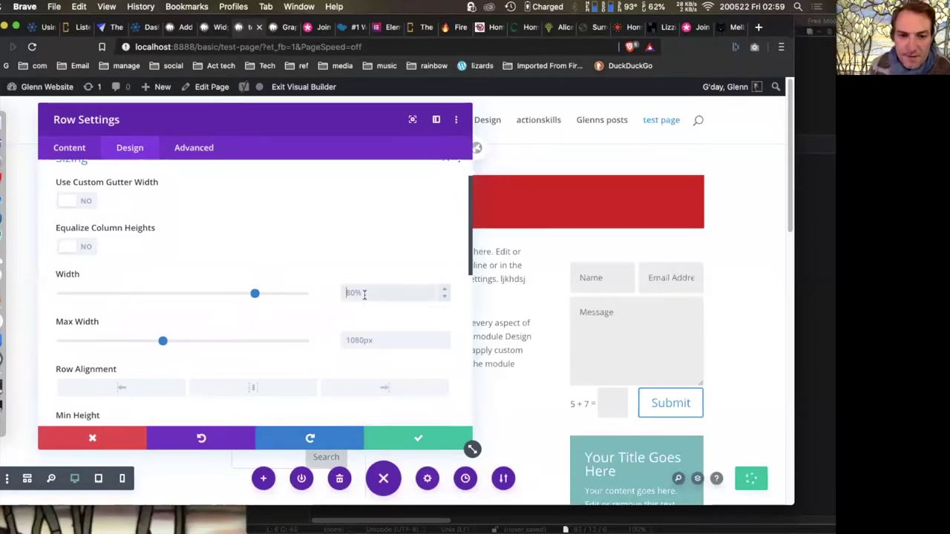
type("%%")
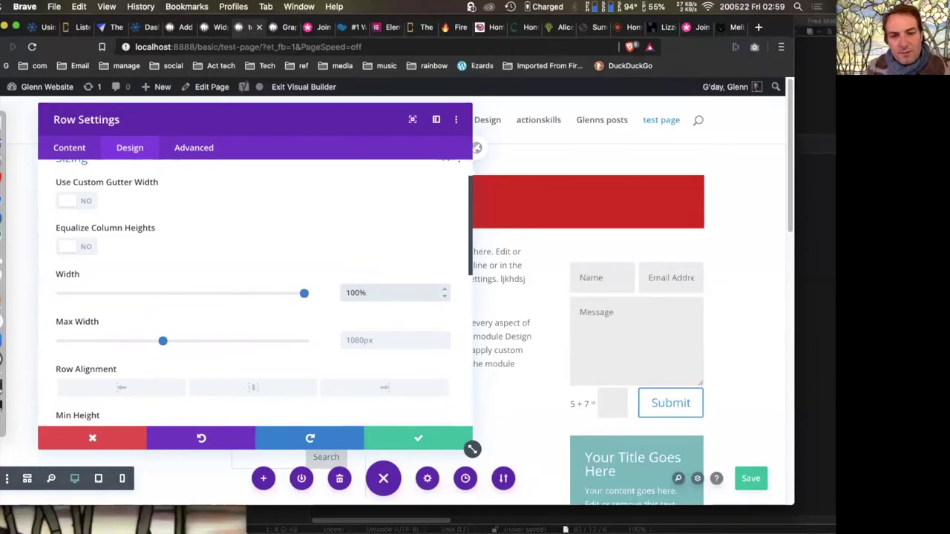
- Set the title row's max width to 100% and save the row settings
left_click(373, 342)
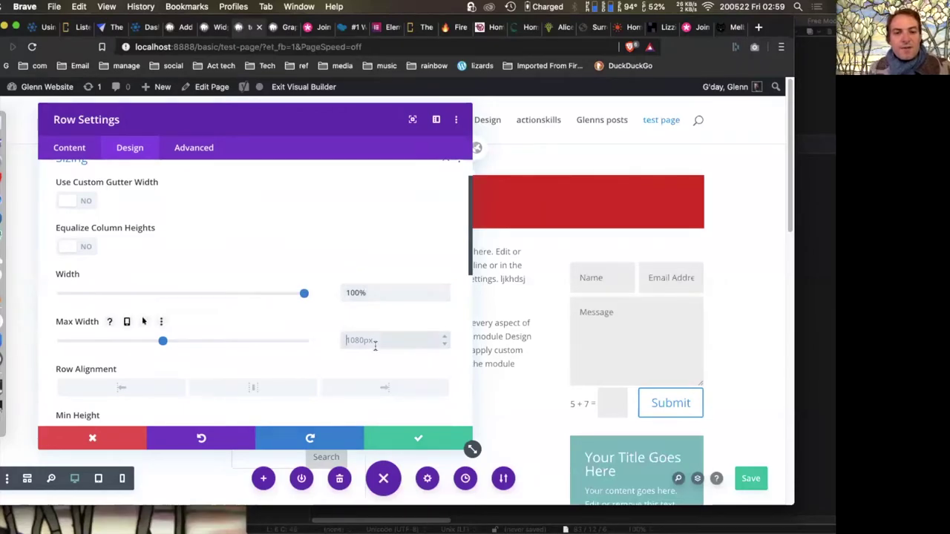
key("super+a")
type("100")
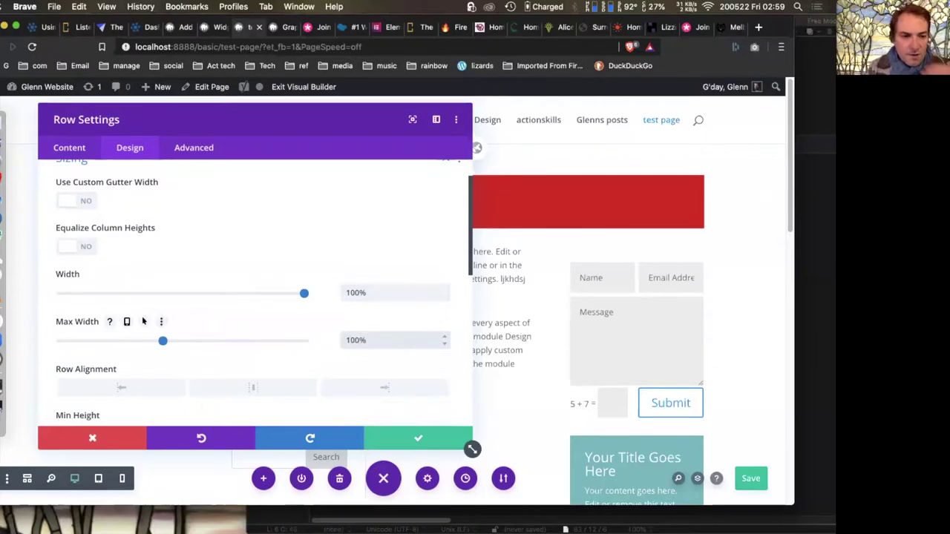
type("%")
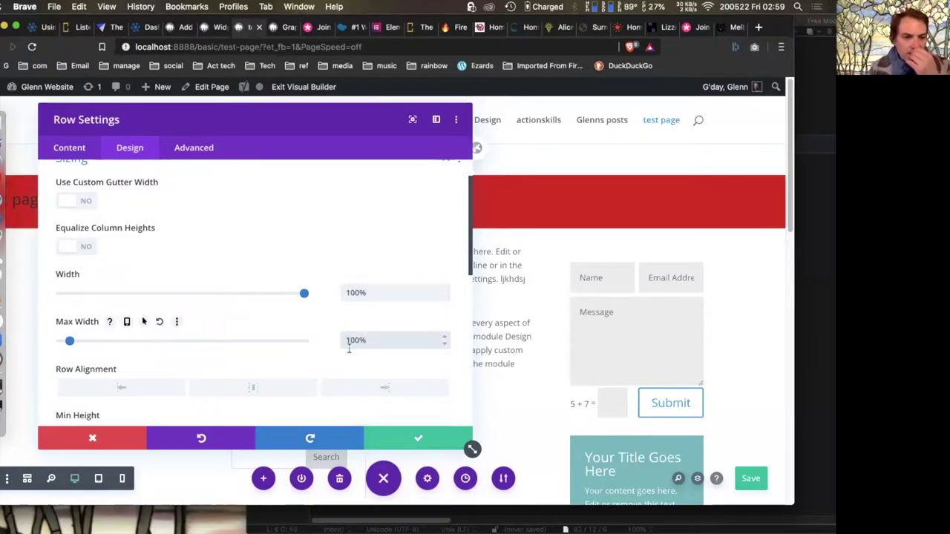
left_click(418, 437)
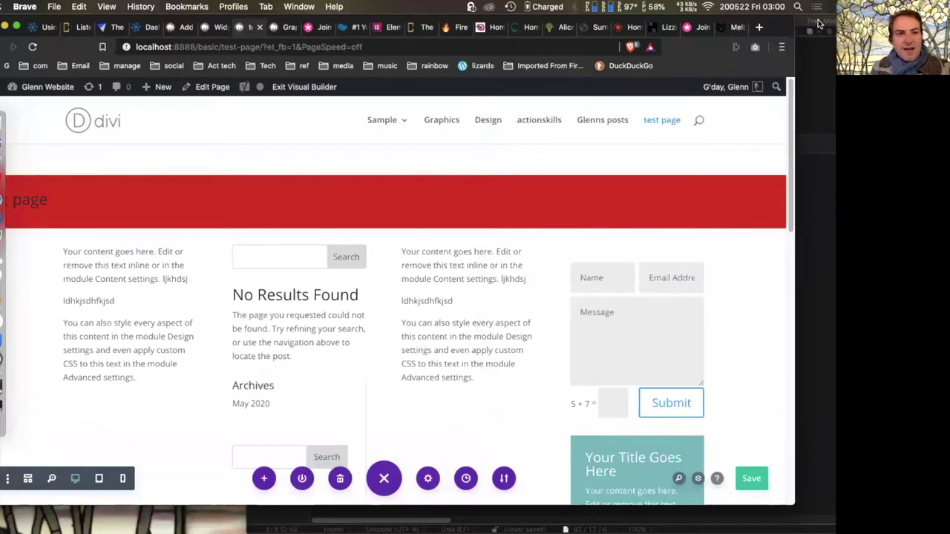
- Add a new regular section with a single-column row at the end of the page, below the three post cards
left_click_drag(787, 24, 818, 23)
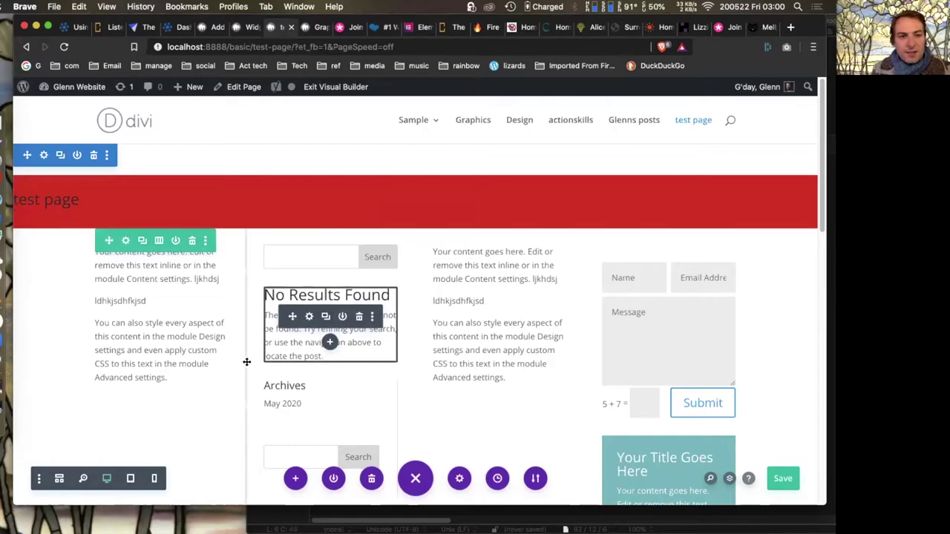
scroll(245, 361, "down", 1)
scroll(246, 361, "down", 15)
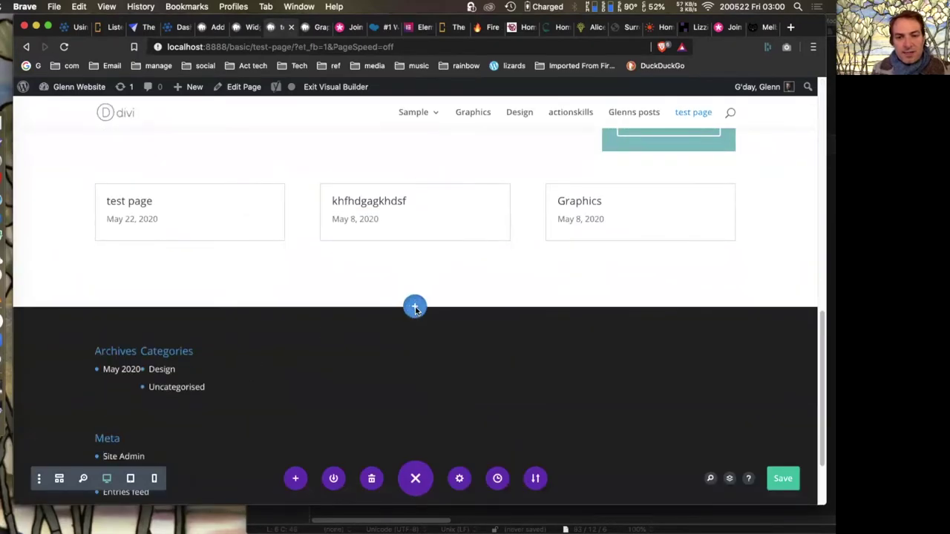
left_click(414, 306)
left_click(348, 267)
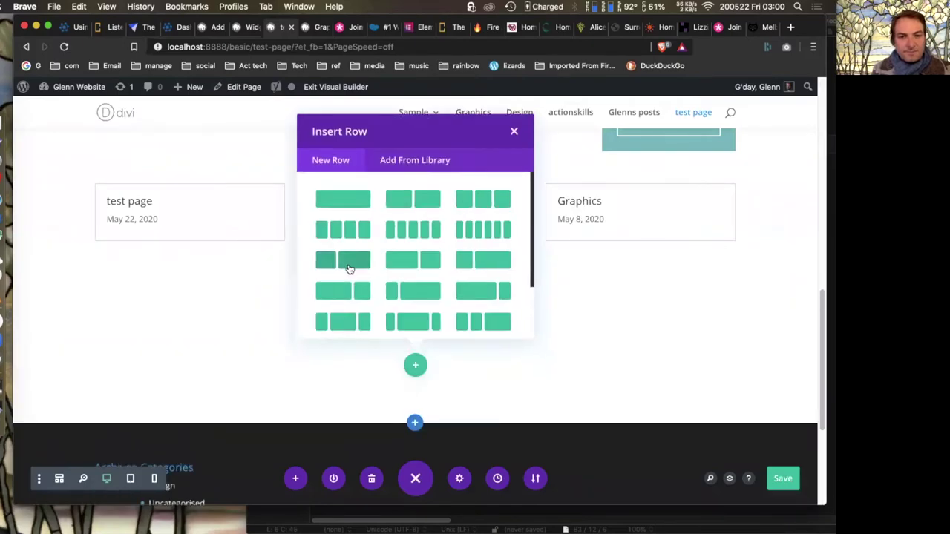
left_click(343, 202)
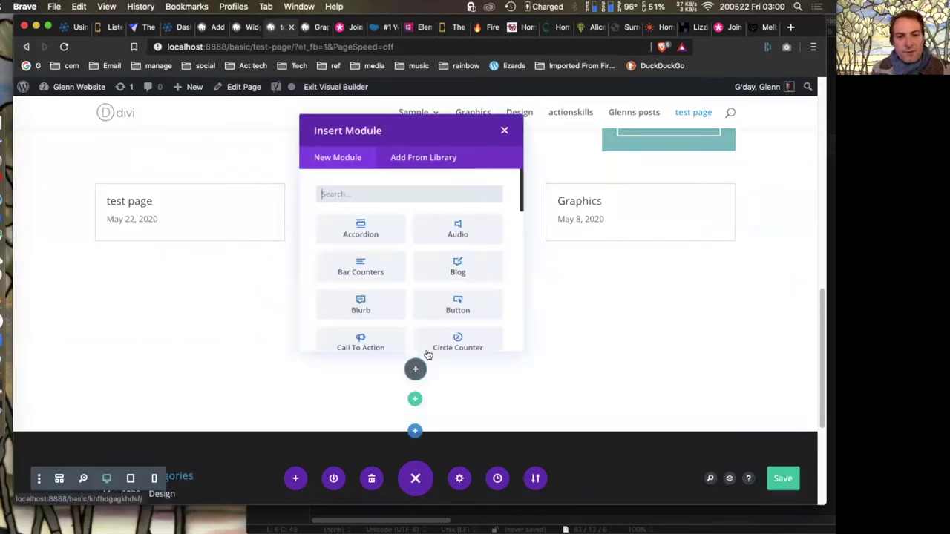
- Insert a Text module with its default content into the new row and save it
scroll(386, 250, "down", 5)
scroll(386, 250, "down", 5)
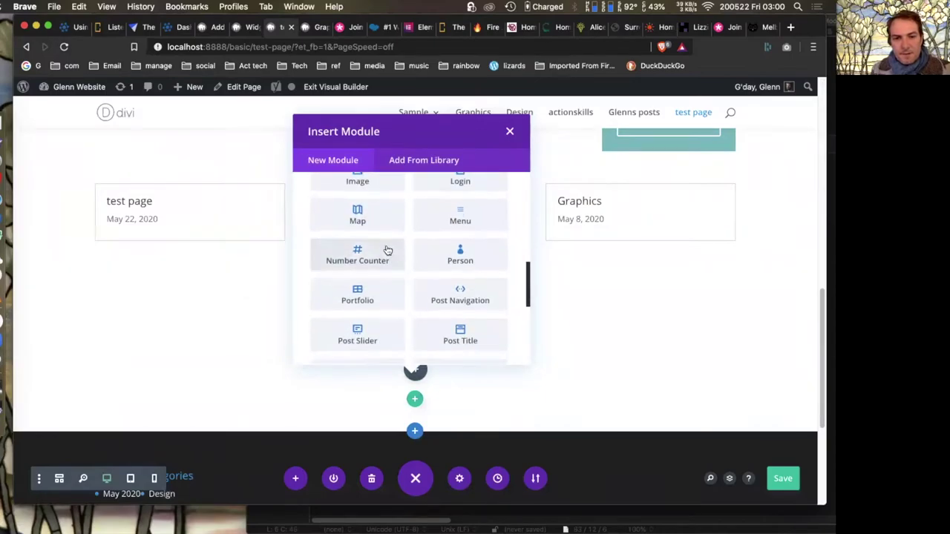
scroll(386, 251, "down", 5)
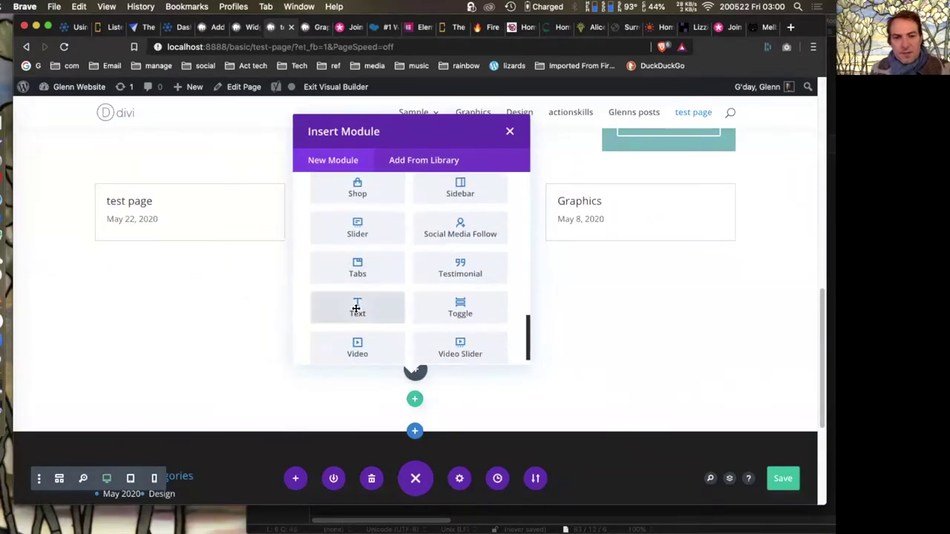
left_click(354, 310)
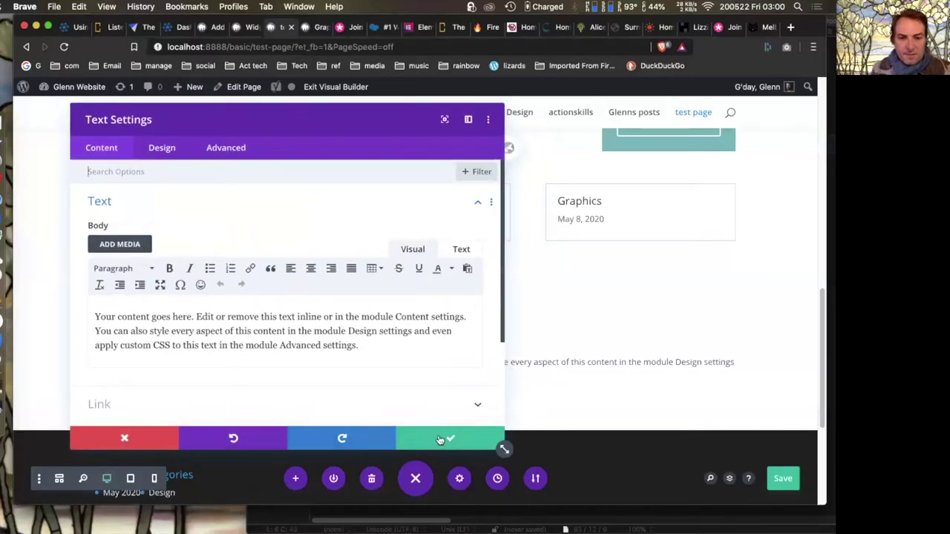
left_click(442, 439)
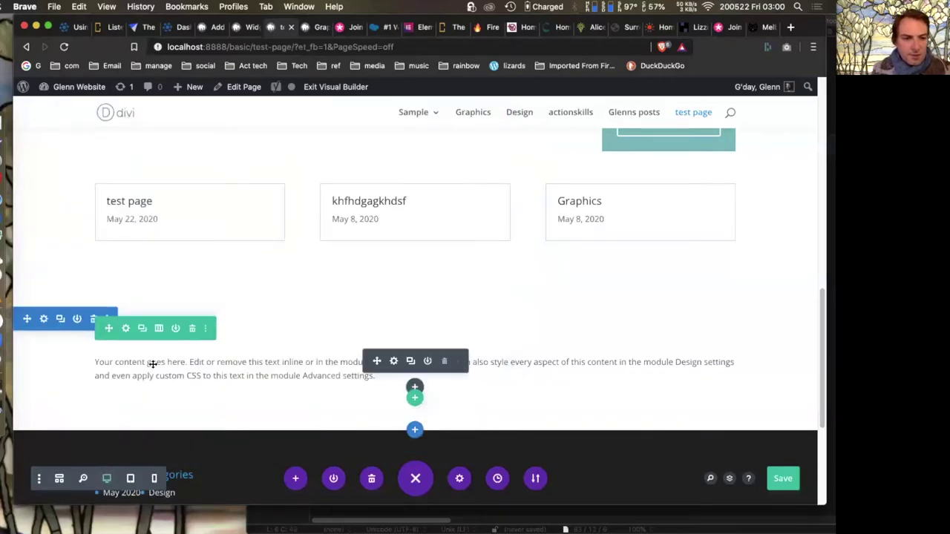
- Give the new section containing the placeholder text a red #E02B20 background colour and save its settings
left_click(44, 319)
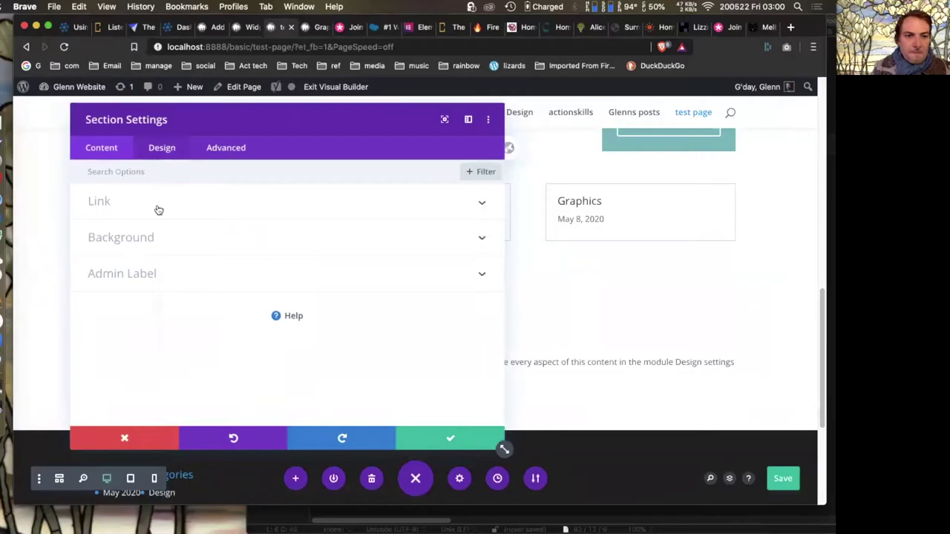
left_click(144, 237)
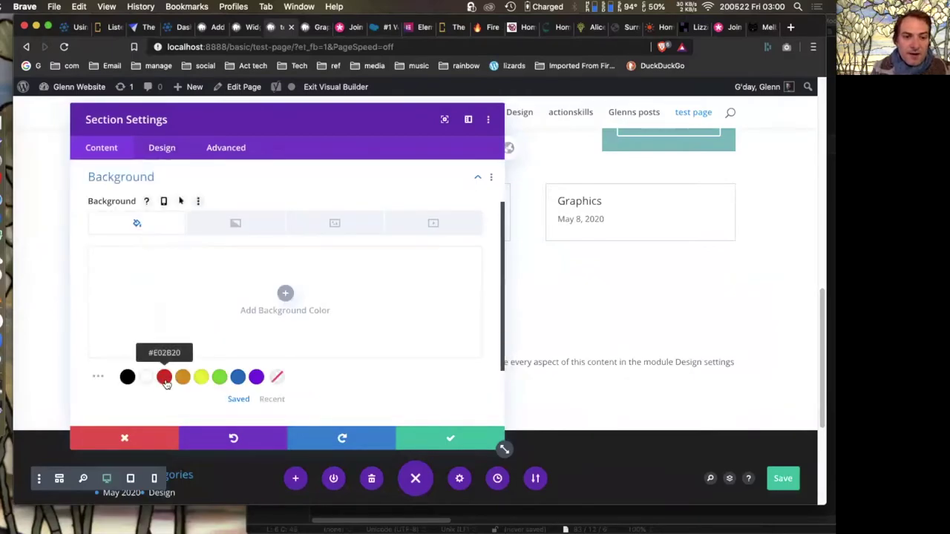
left_click(164, 377)
left_click(438, 436)
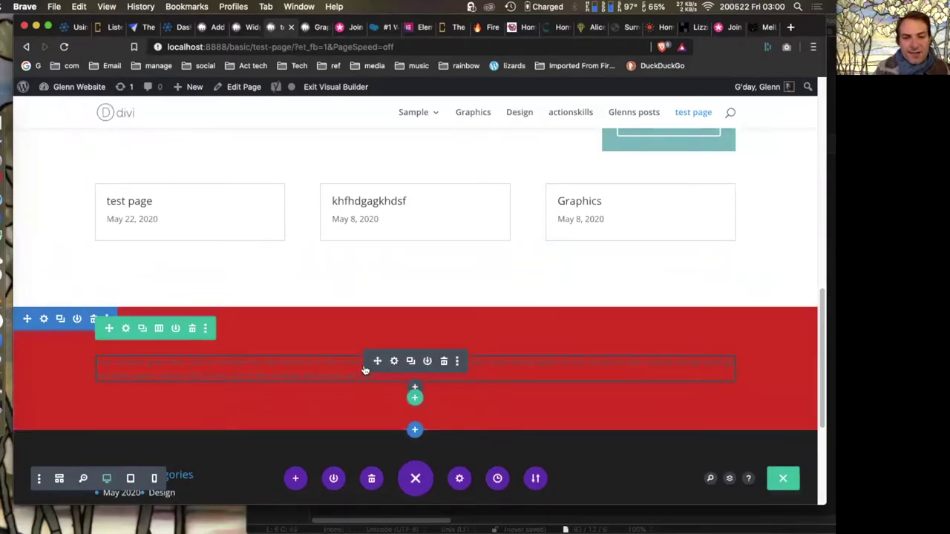
- Set the Text Color of the red section's Text module to Light in its design options and save
left_click(394, 361)
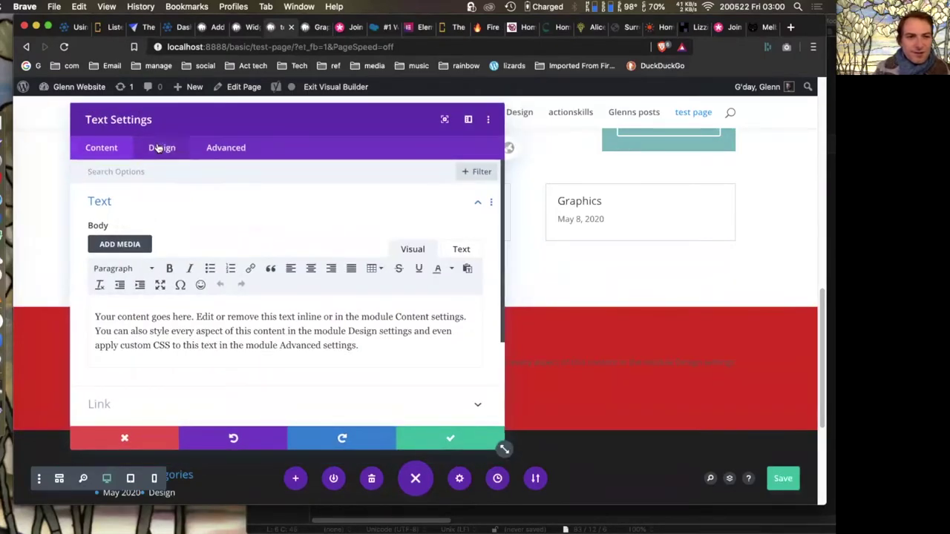
left_click(158, 148)
left_click(131, 207)
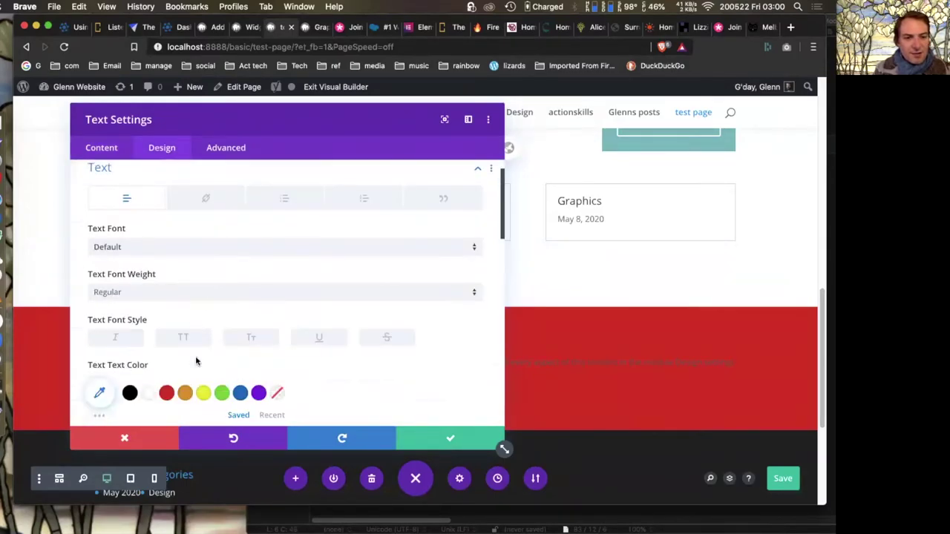
scroll(196, 362, "down", 10)
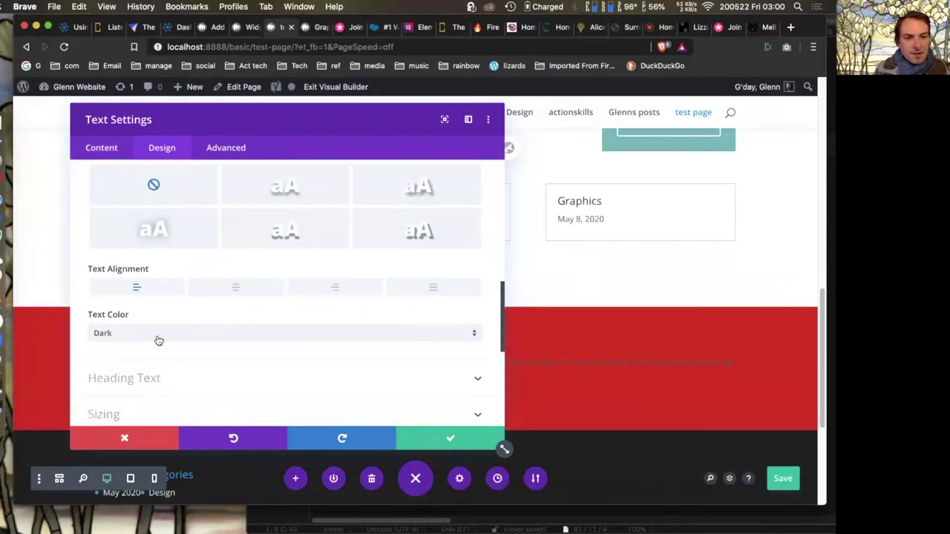
left_click(159, 340)
left_click(163, 348)
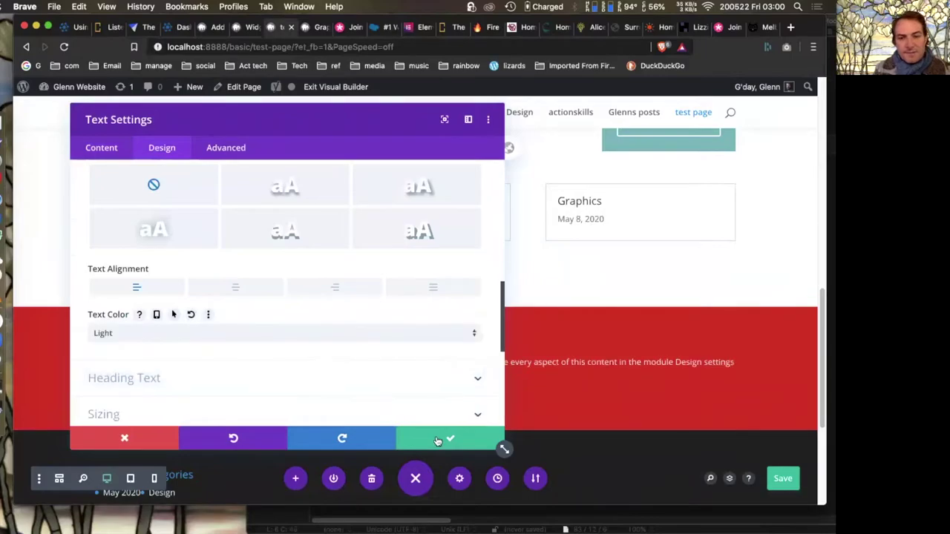
left_click(439, 440)
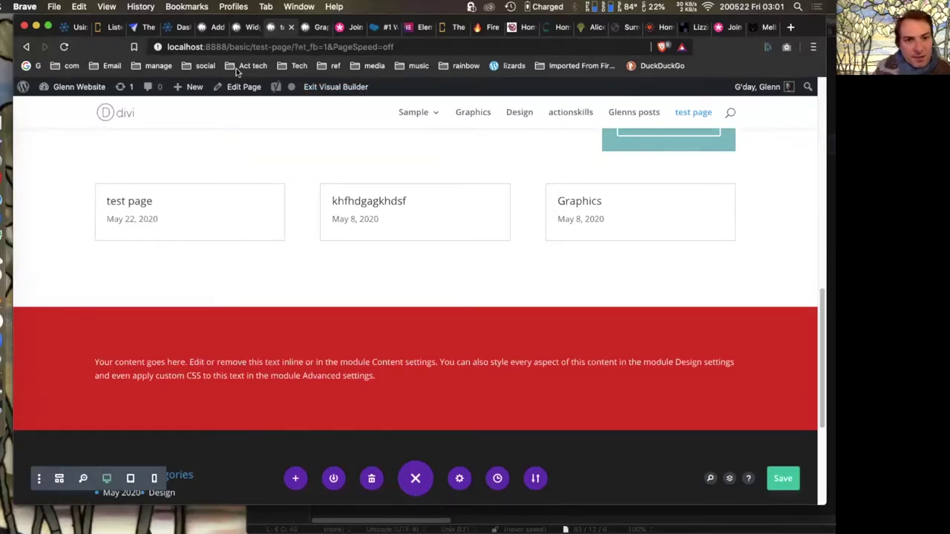
- View the Sizing and Spacing design options of the first column's Text module, and close its settings without saving
scroll(300, 164, "up", 15)
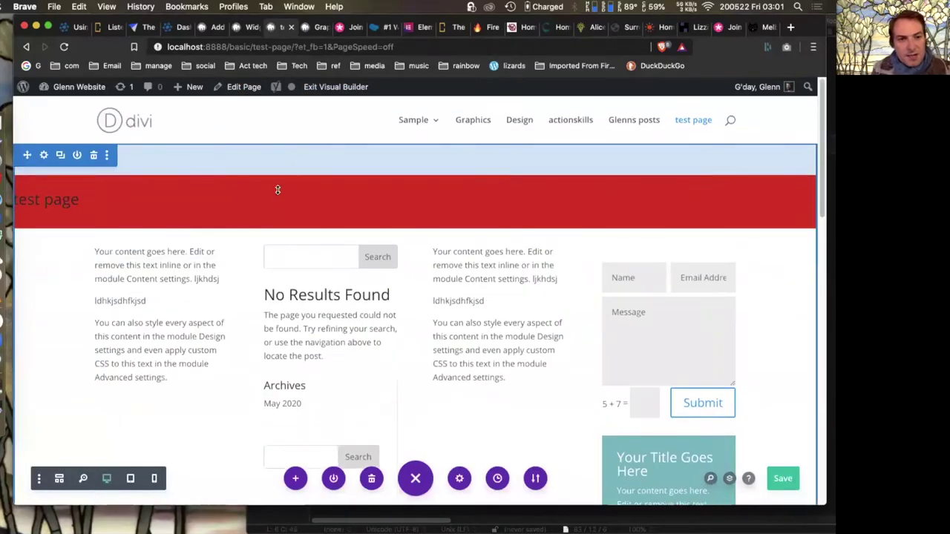
mouse_move(141, 275)
left_click(140, 275)
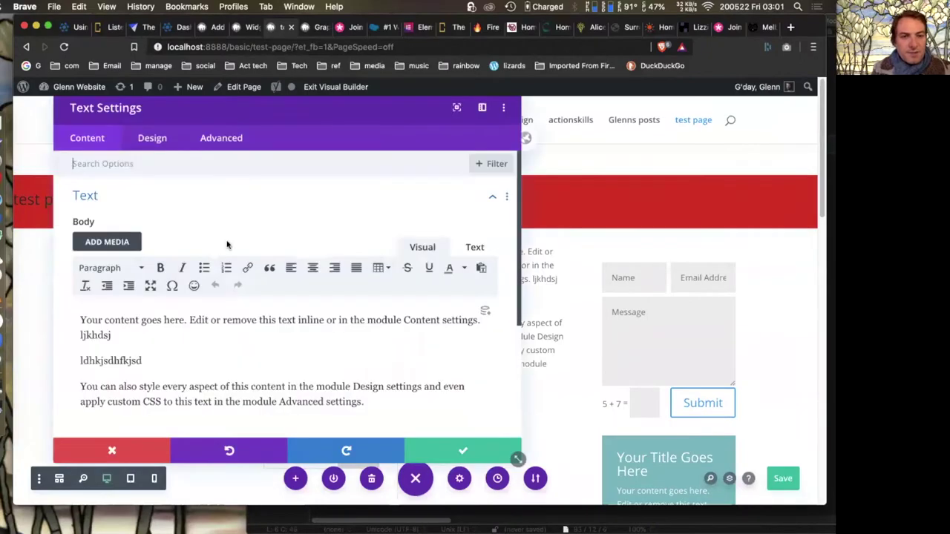
left_click(160, 146)
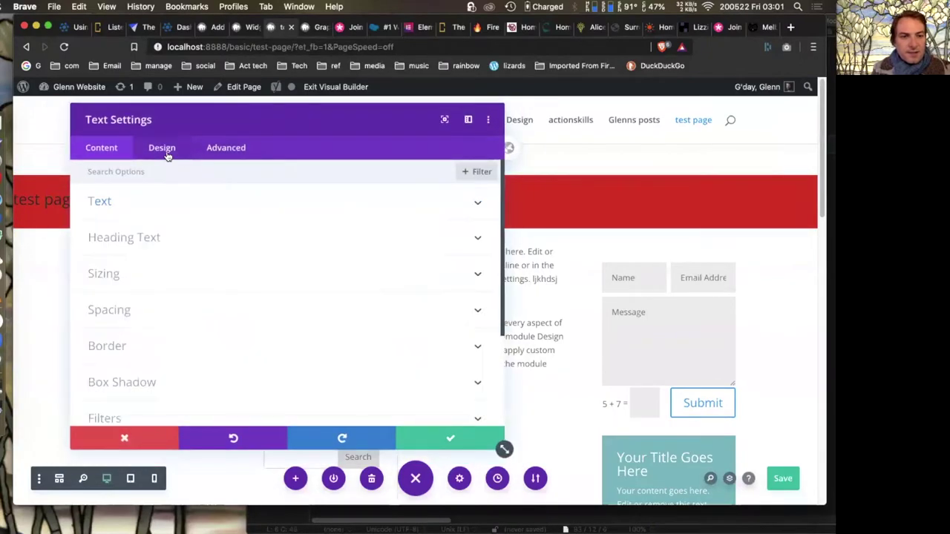
left_click(157, 275)
scroll(159, 278, "down", 2)
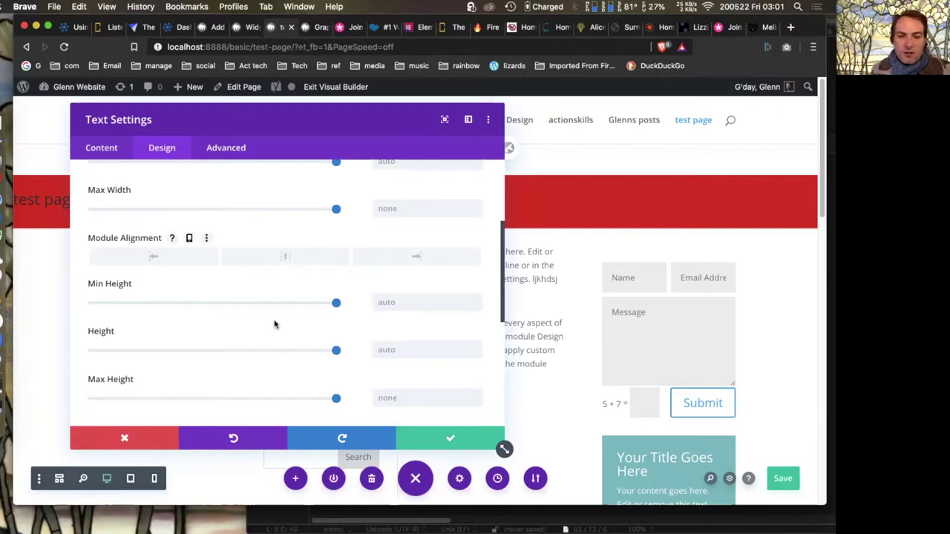
scroll(275, 324, "down", 3)
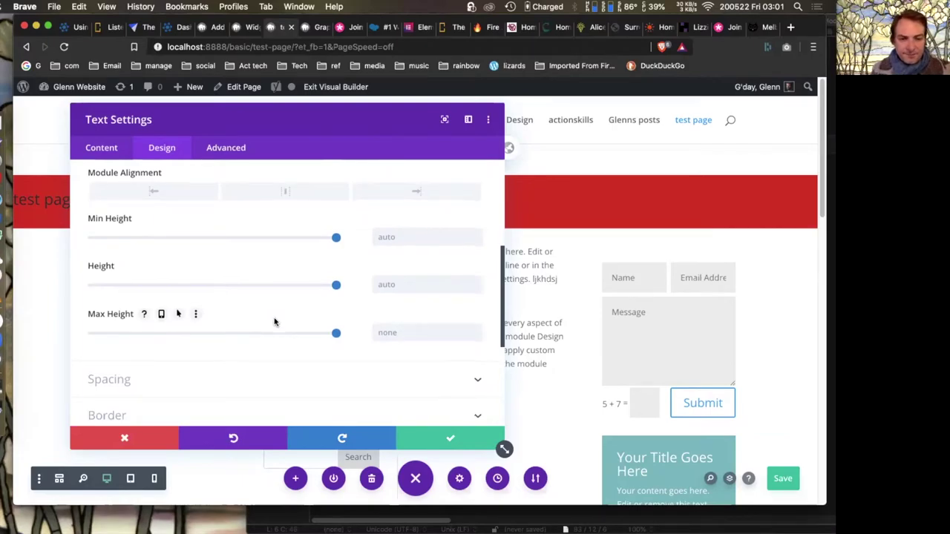
scroll(275, 323, "down", 4)
left_click(198, 284)
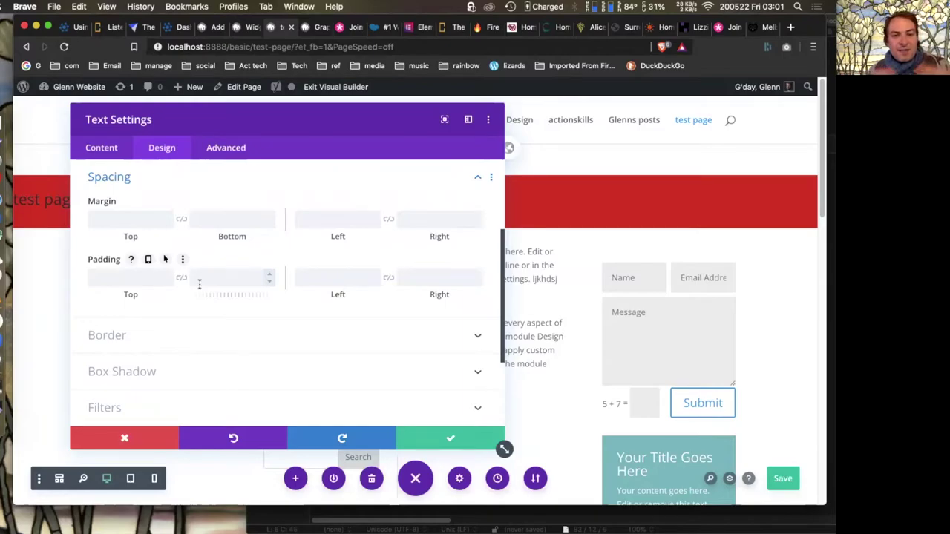
left_click(149, 430)
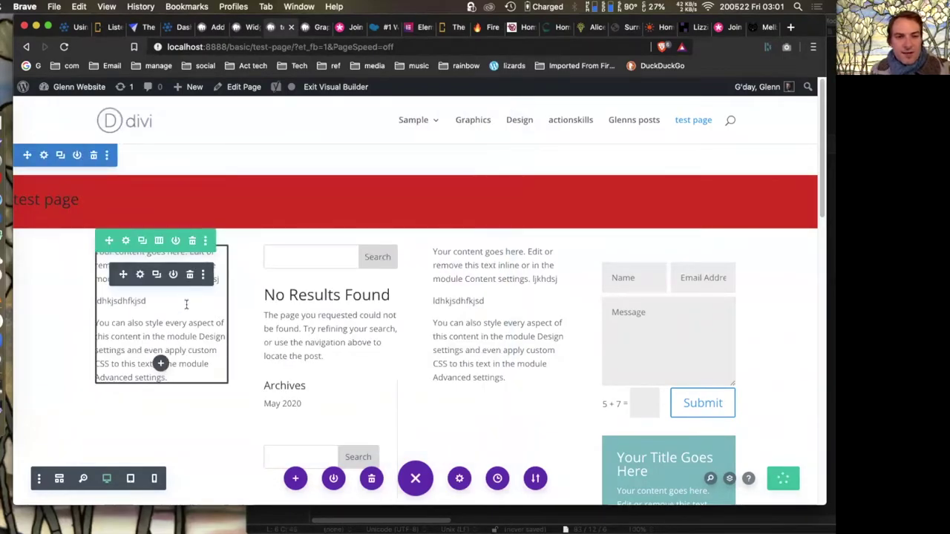
- Add a regular section below the red section, with a single-column row holding a Text module
scroll(194, 306, "down", 10)
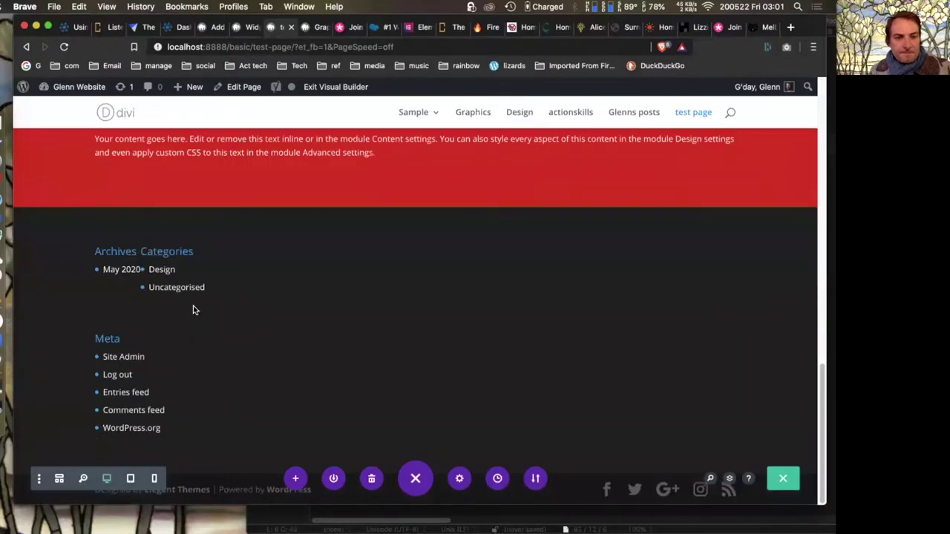
scroll(193, 306, "up", 3)
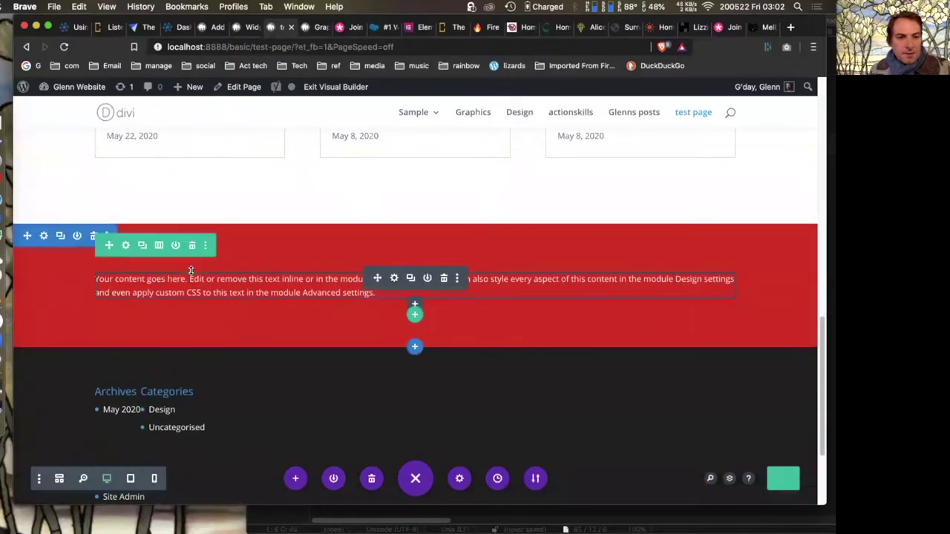
scroll(384, 310, "down", 1)
left_click(415, 331)
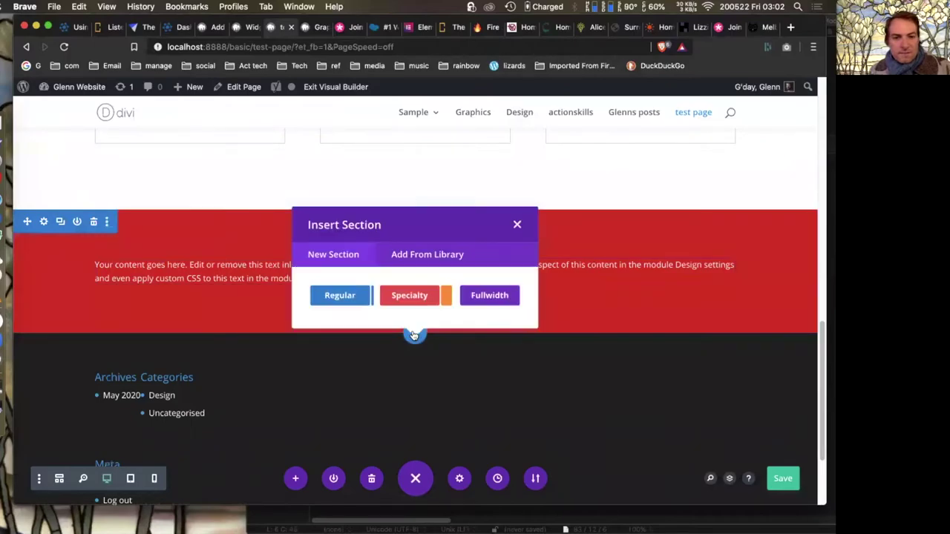
left_click(342, 292)
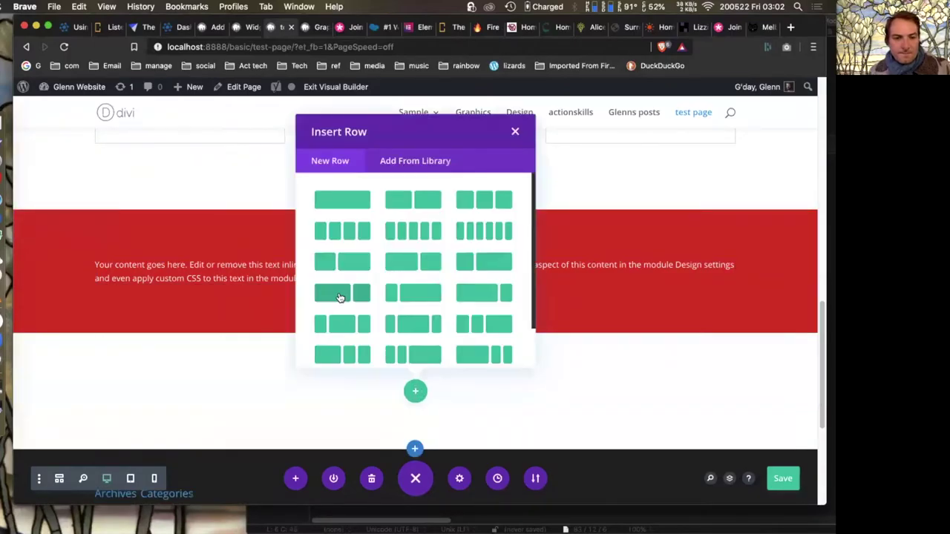
left_click(343, 196)
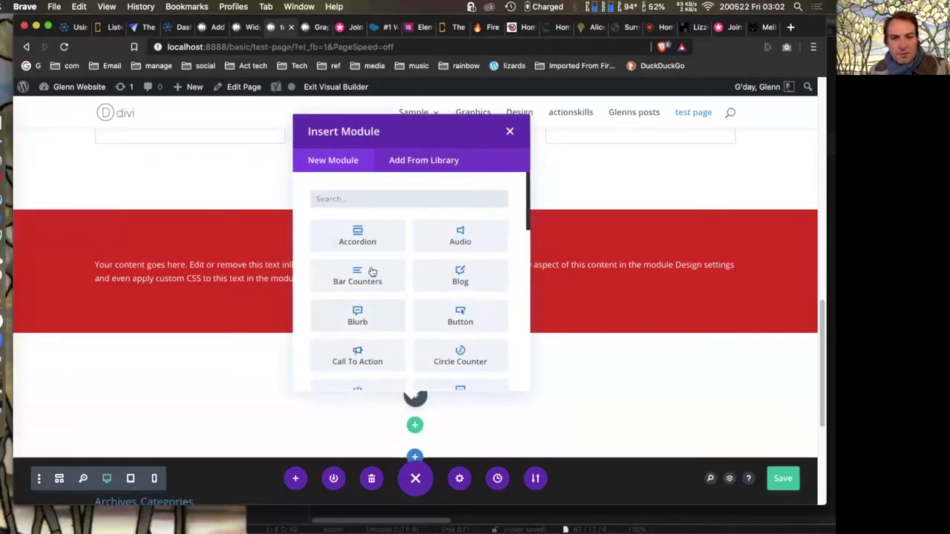
scroll(393, 332, "down", 10)
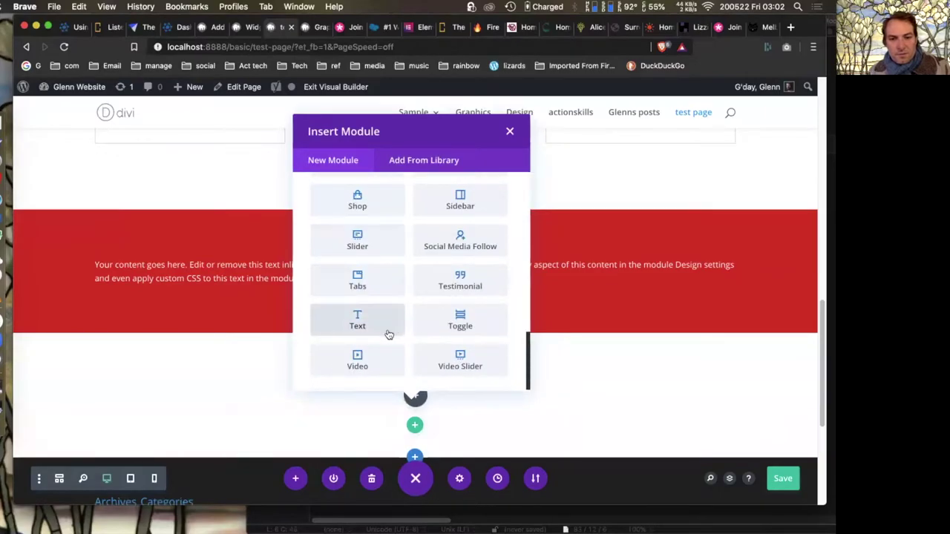
left_click(357, 320)
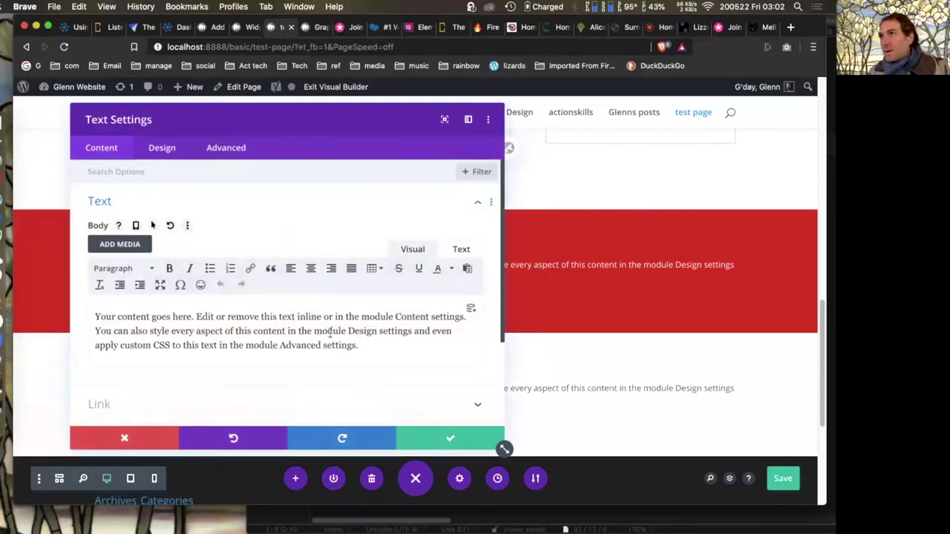
- Give the new Text module below the red section an orange background colour and save its settings
left_click_drag(359, 346, 200, 317)
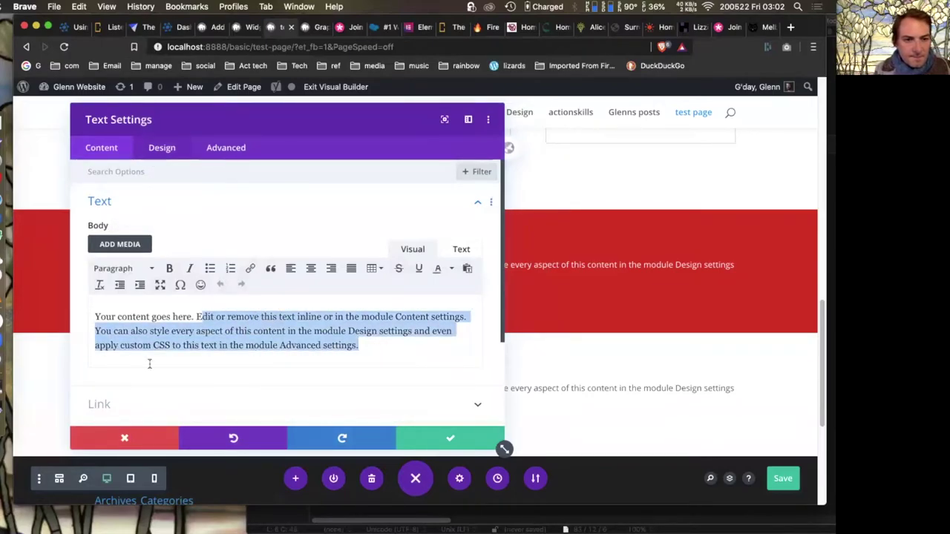
scroll(148, 349, "down", 4)
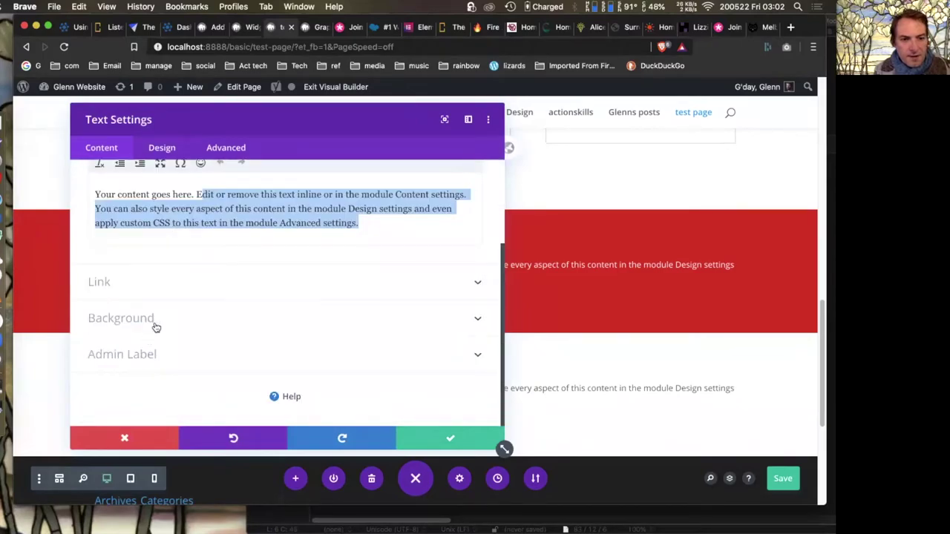
left_click(156, 327)
left_click(182, 377)
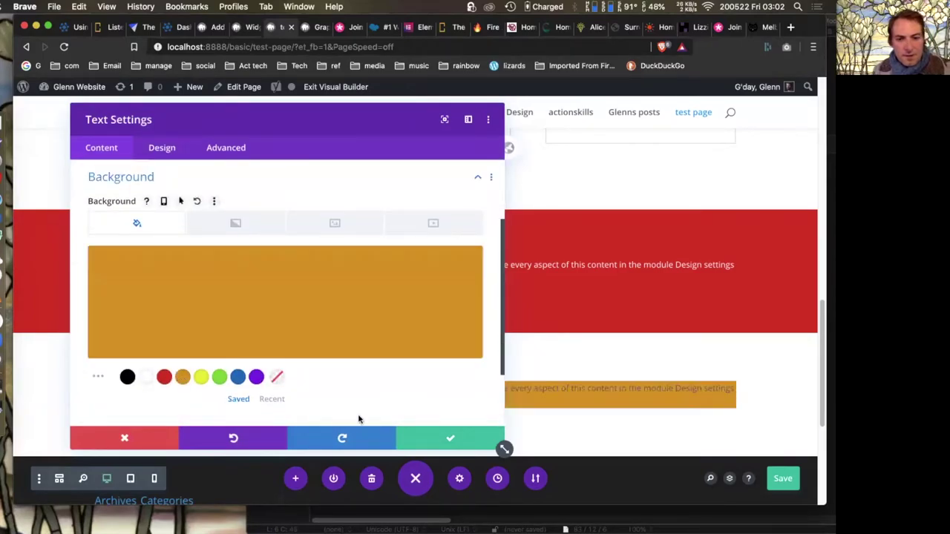
left_click(436, 443)
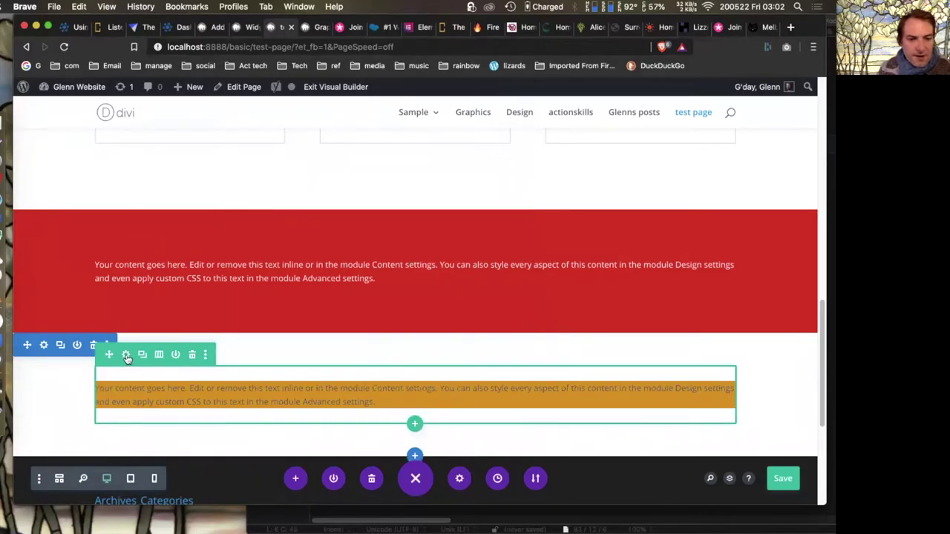
- Give the row around the orange Text module a red #E02B20 background colour and save the row settings
left_click(125, 354)
scroll(211, 318, "down", 2)
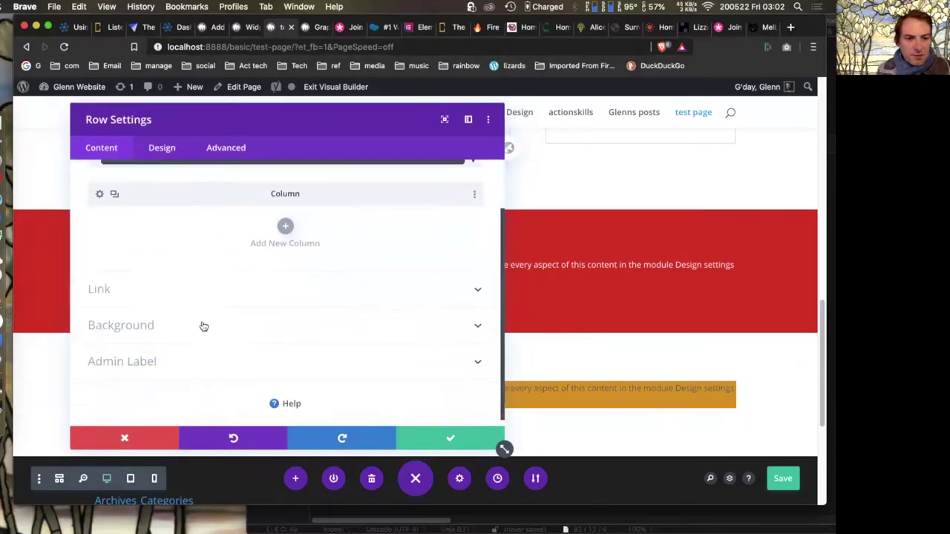
left_click(170, 324)
scroll(171, 327, "down", 1)
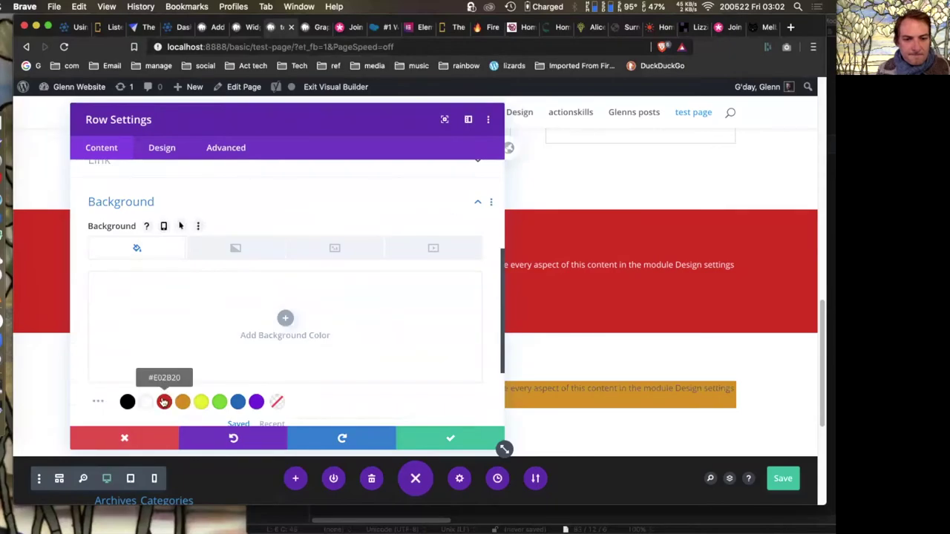
left_click(164, 401)
left_click(442, 440)
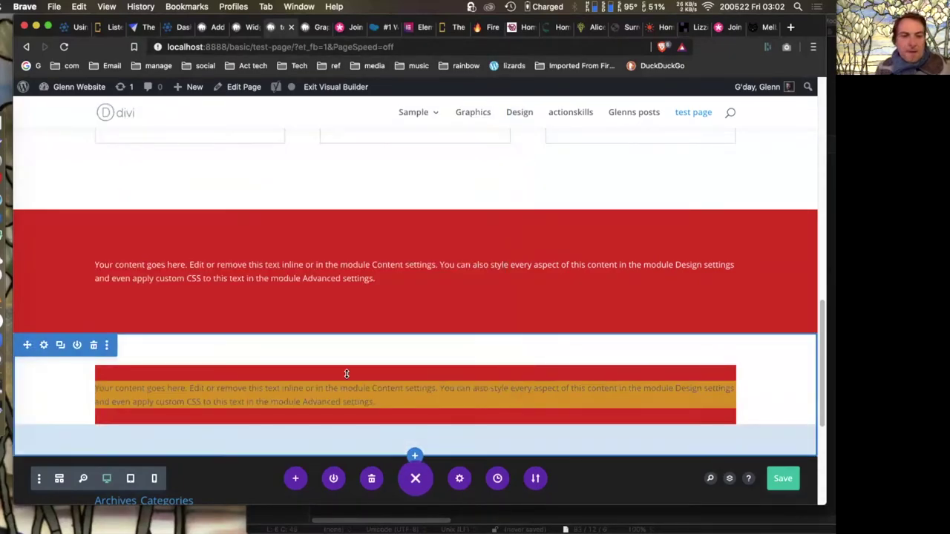
- Open the Spacing design options of the orange Text module, moving its settings window aside so the module's left edge shows
mouse_move(401, 394)
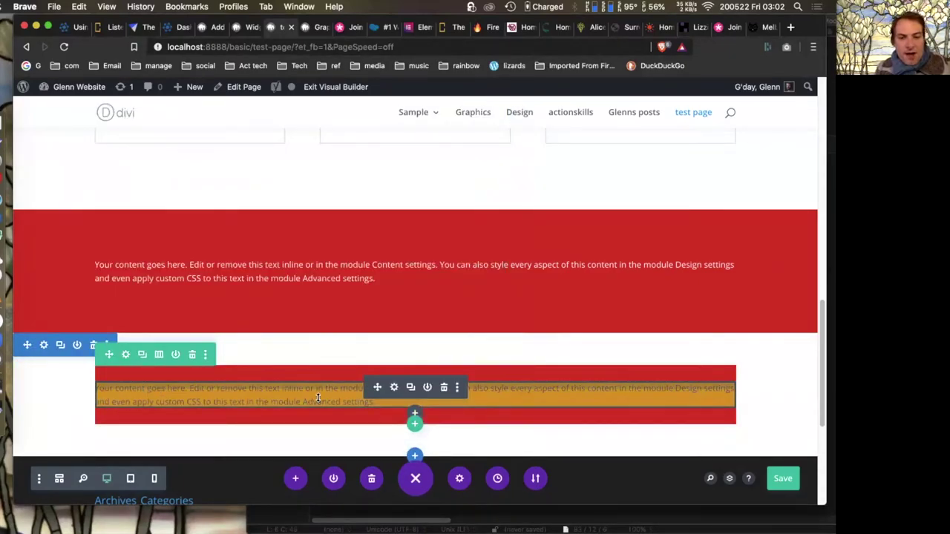
left_click(394, 389)
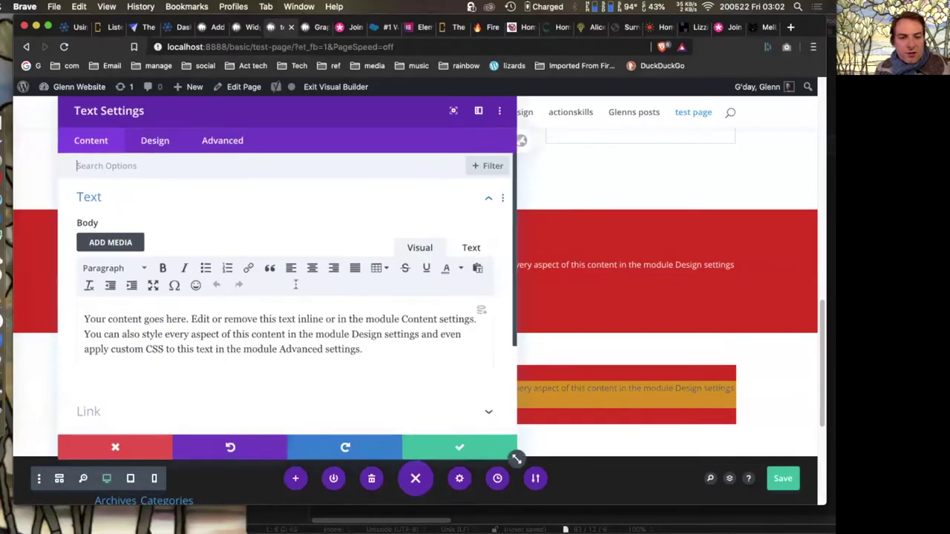
left_click(168, 152)
left_click_drag(221, 110, 495, 106)
scroll(458, 290, "down", 2)
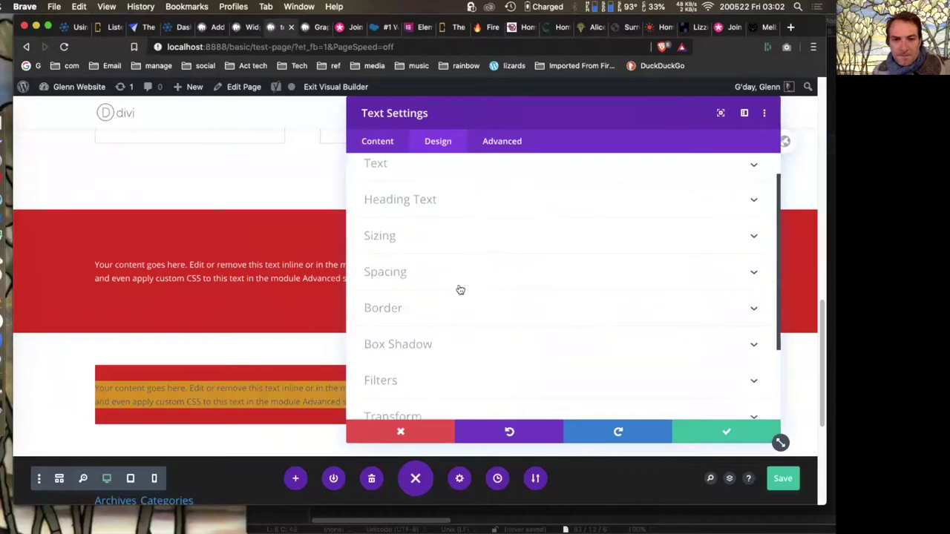
left_click(441, 271)
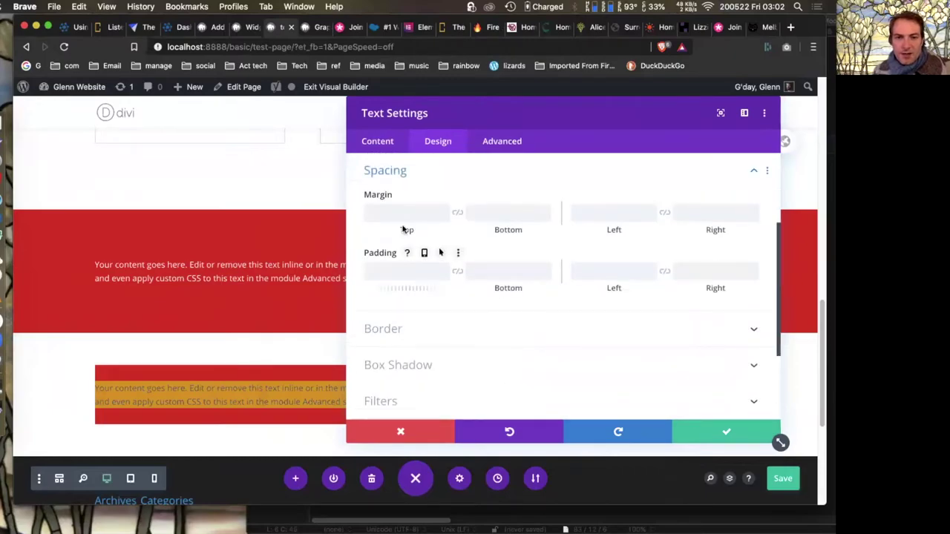
- Set the orange Text module's left margin and left padding to 100px each
left_click(593, 213)
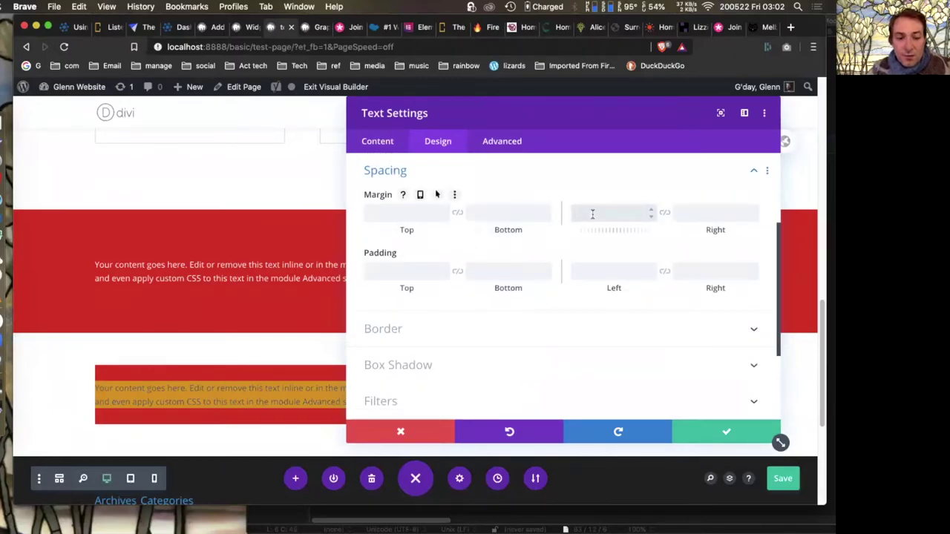
type("10")
type("px")
key("Left")
key("Left")
type("0")
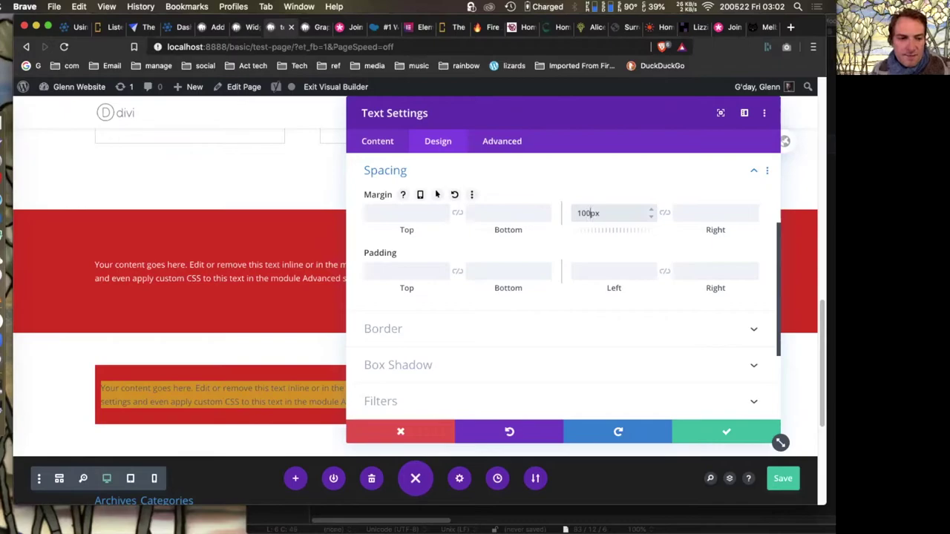
left_click(587, 267)
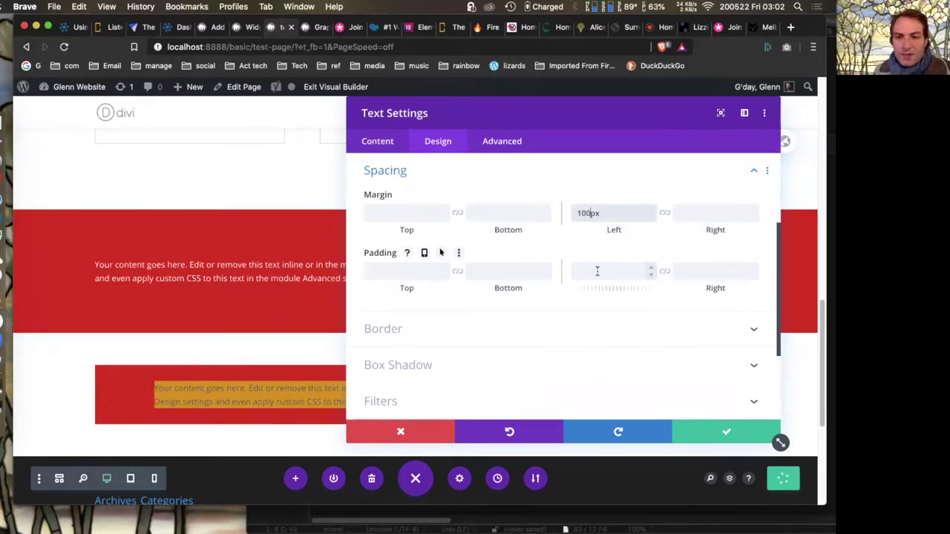
type("100px")
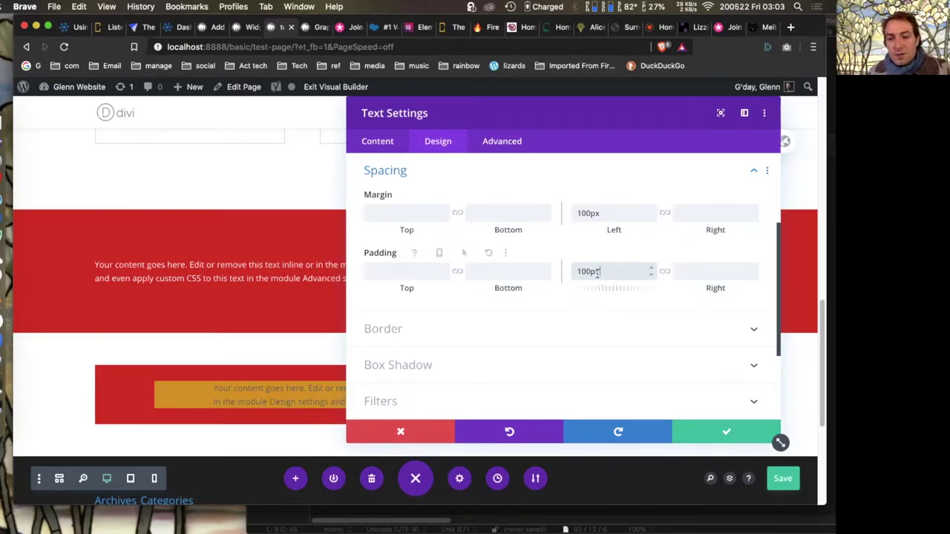
- Clear the left padding and left margin values of the orange Text module
left_click_drag(602, 272, 574, 270)
key("BackSpace")
left_click(601, 214)
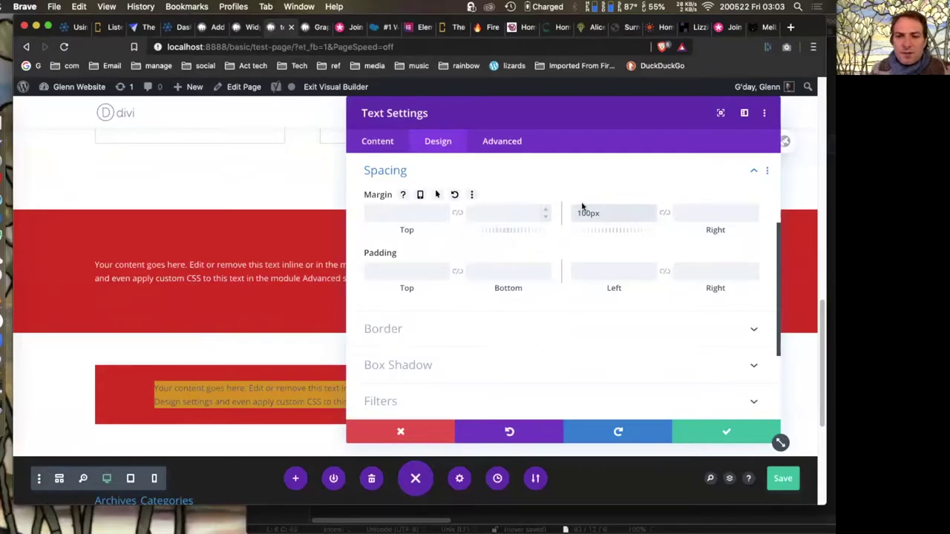
left_click_drag(601, 213, 566, 213)
key("BackSpace")
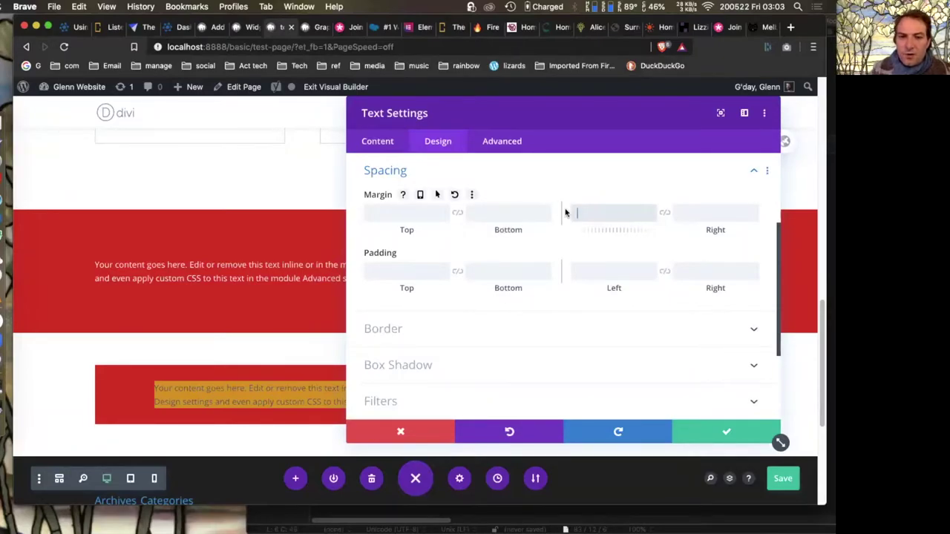
- Set the orange Text module's top and bottom padding to 0px
left_click(392, 270)
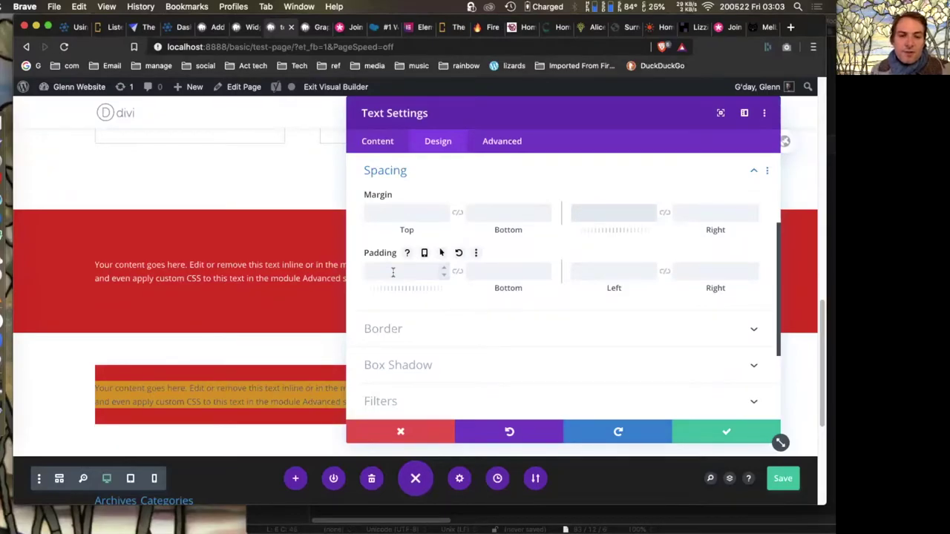
left_click(394, 273)
type("0")
left_click(492, 273)
type("0")
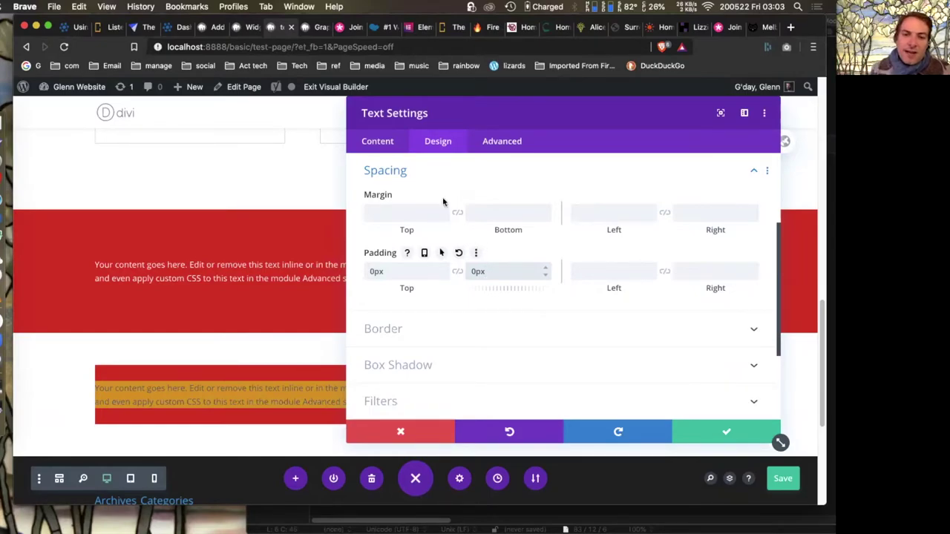
left_click(407, 211)
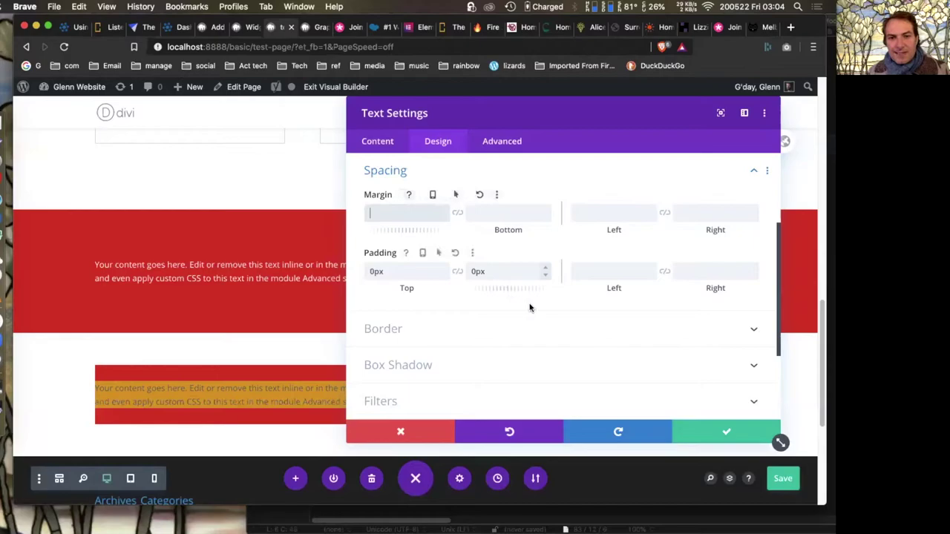
- Examine the Text module's Border design options, from rounded corners to border style, and its Box Shadow presets
scroll(558, 319, "down", 1)
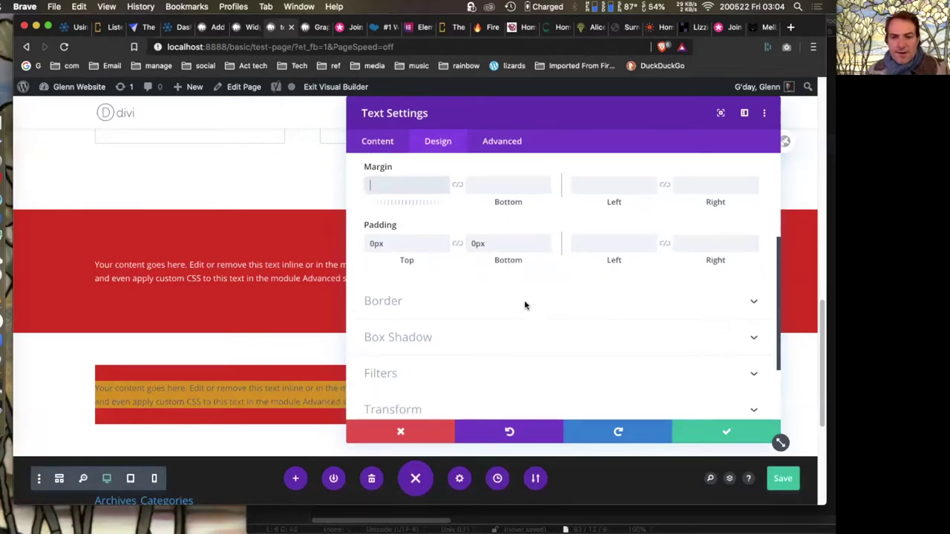
left_click(524, 300)
scroll(524, 304, "down", 2)
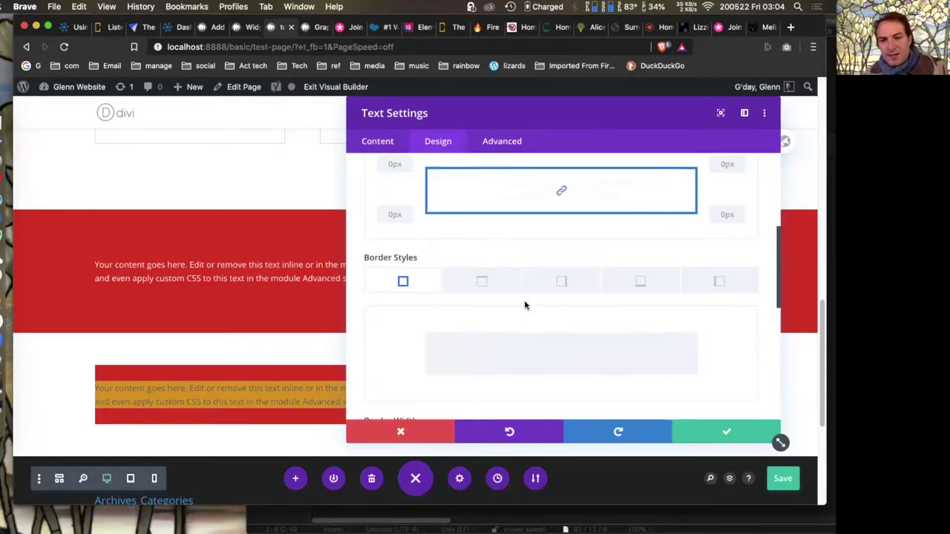
scroll(525, 303, "up", 2)
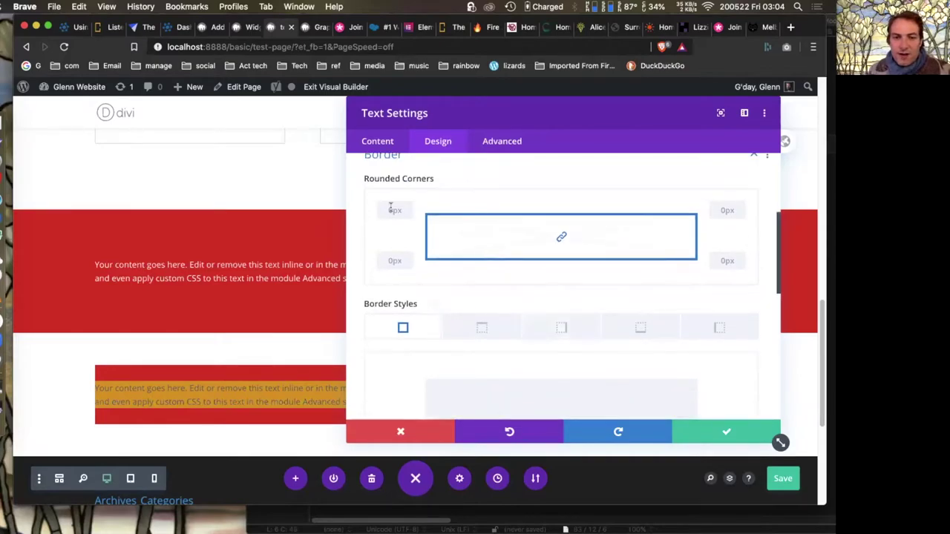
scroll(505, 304, "down", 5)
scroll(506, 304, "down", 7)
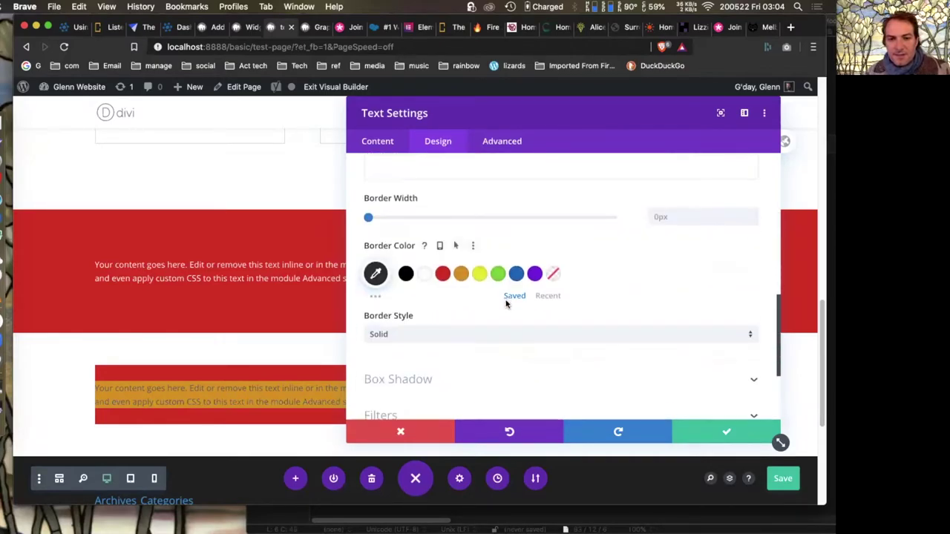
left_click(479, 270)
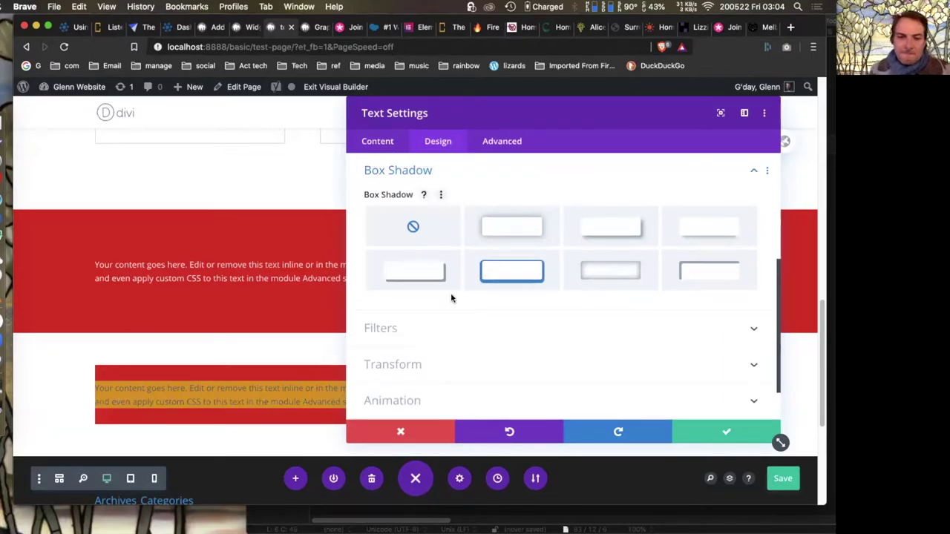
- View the Text module's Filters options and Blend Mode choices without changing them, and save the page
left_click(496, 340)
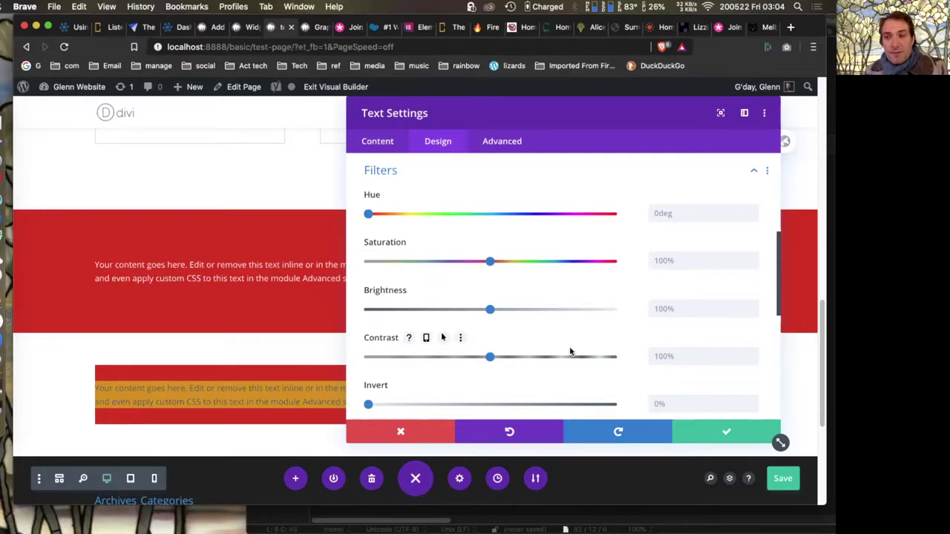
scroll(570, 352, "down", 5)
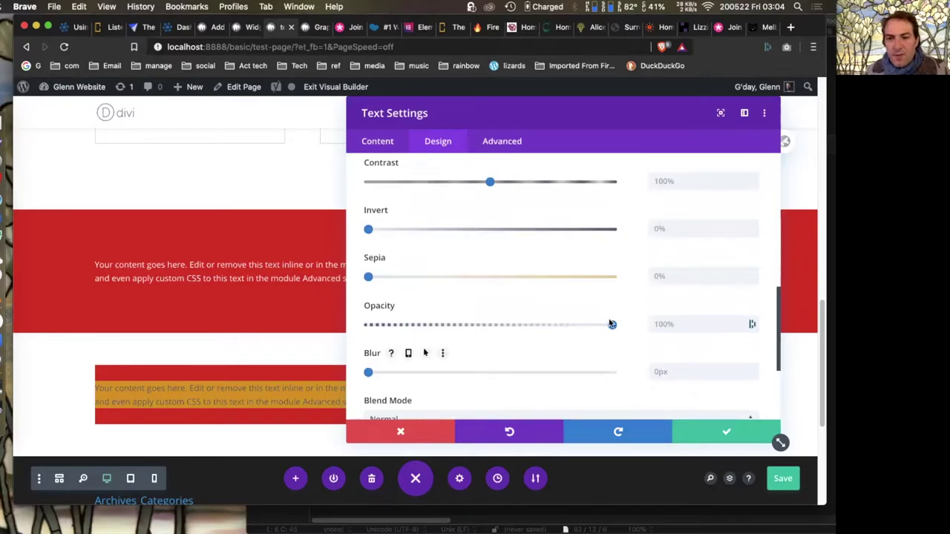
scroll(612, 324, "down", 4)
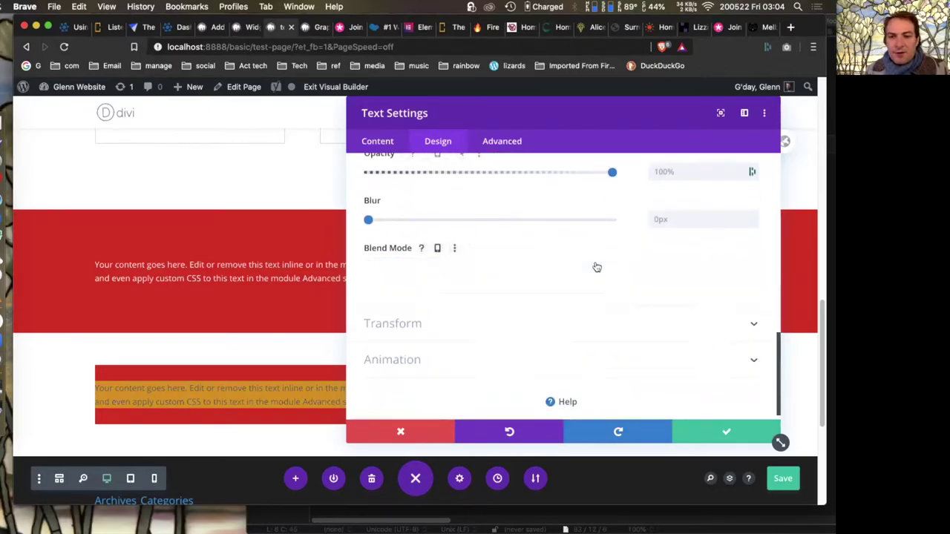
left_click(596, 269)
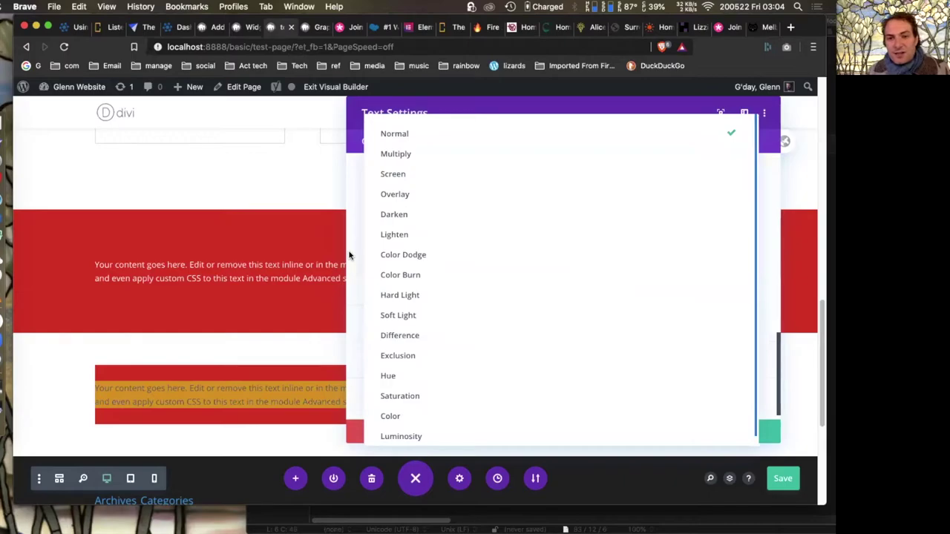
key("cmd+s")
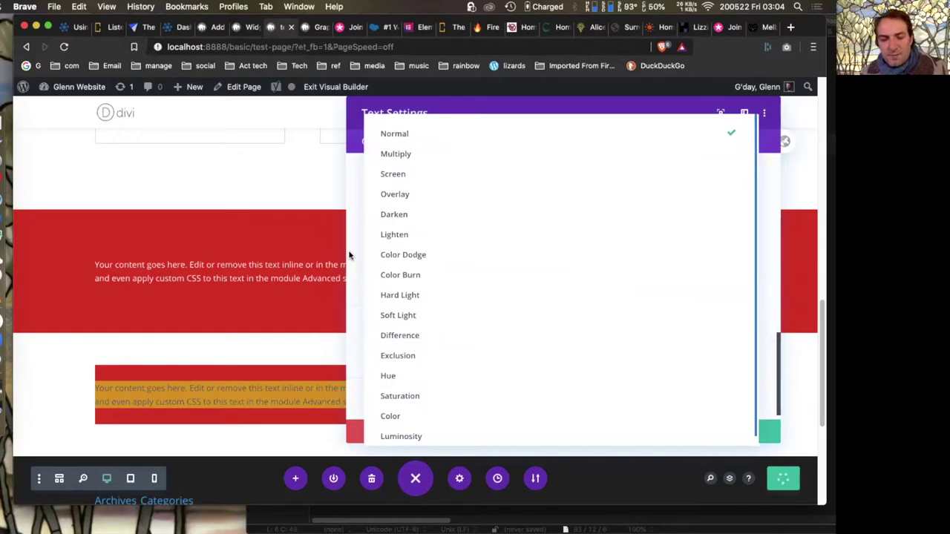
left_click(349, 256)
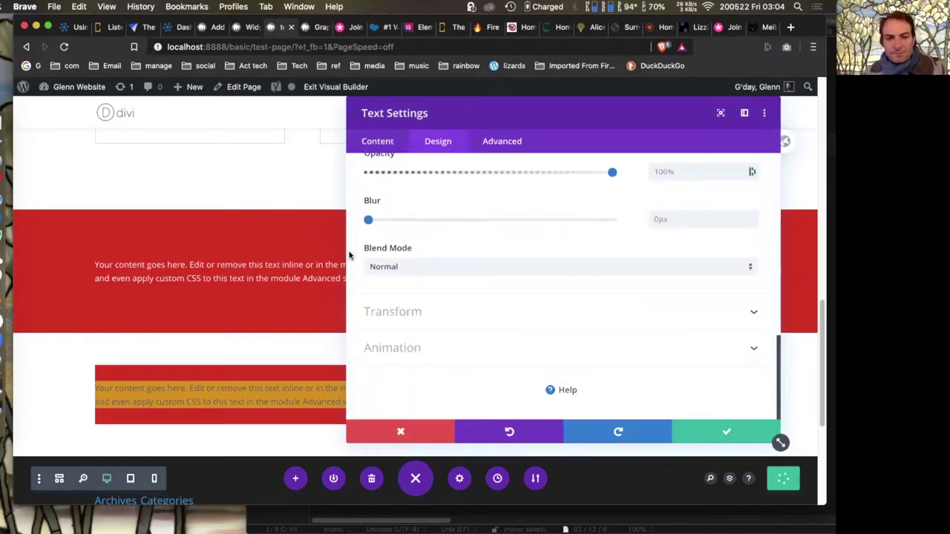
- View the Transform and Animation design options of the Text module
left_click(399, 320)
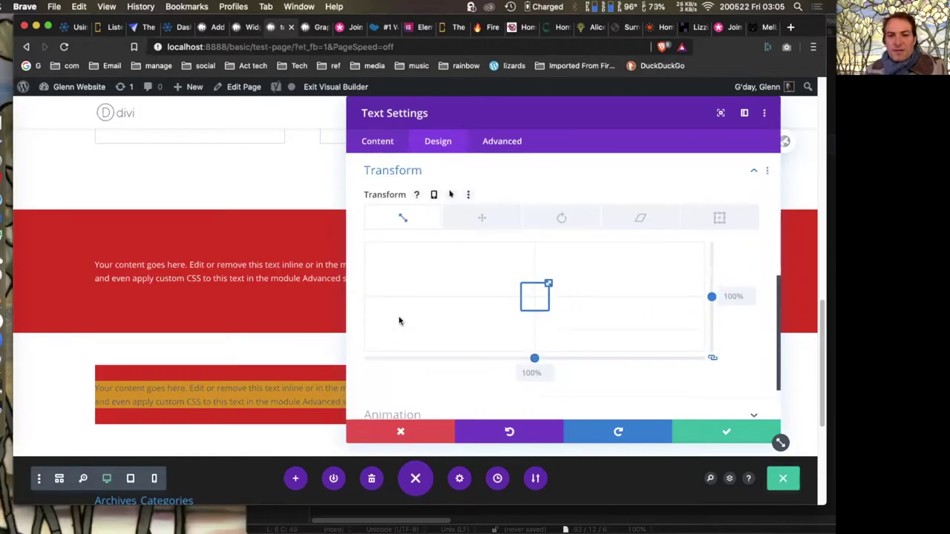
scroll(398, 321, "down", 1)
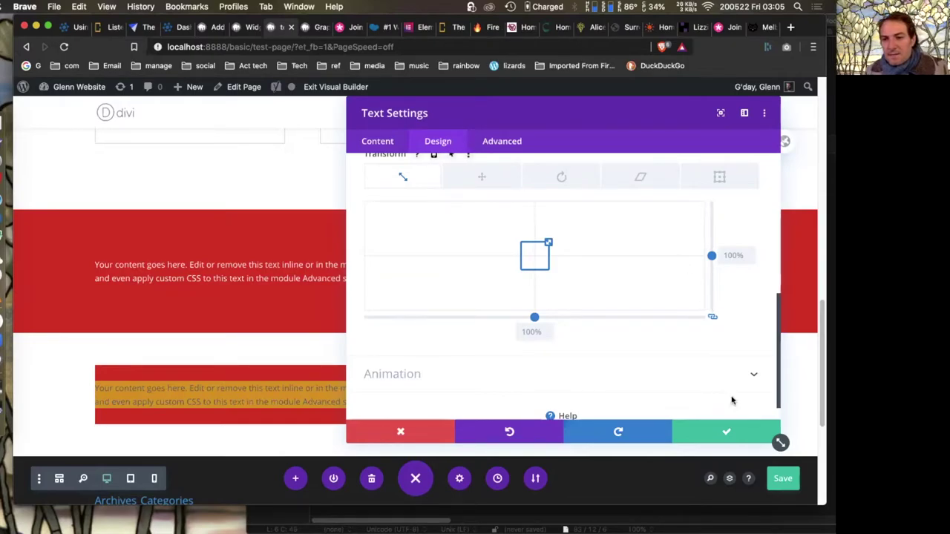
left_click(752, 379)
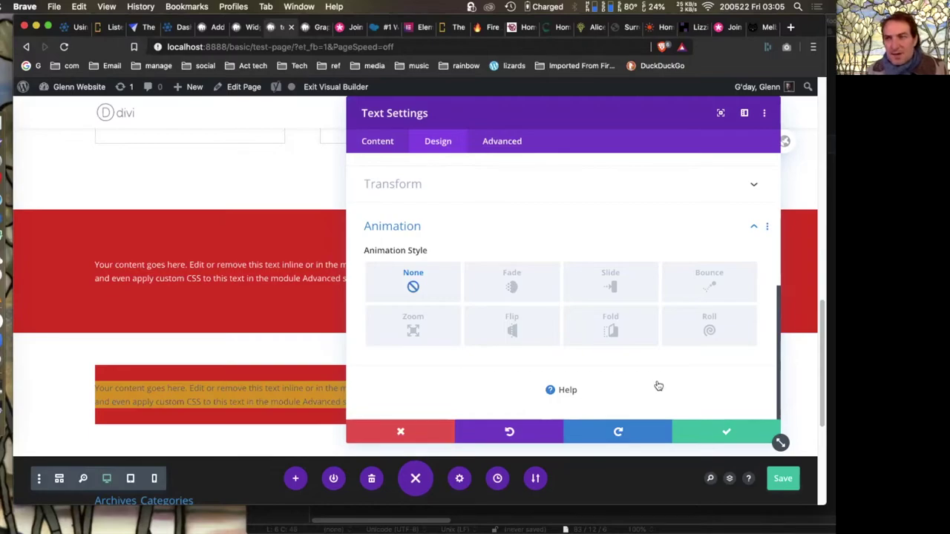
scroll(658, 385, "up", 10)
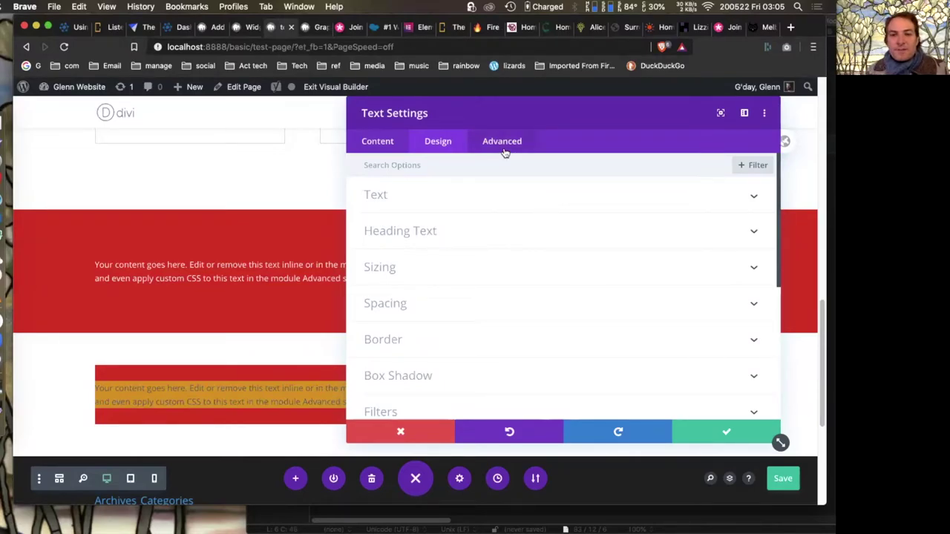
scroll(515, 240, "down", 2)
scroll(515, 239, "up", 2)
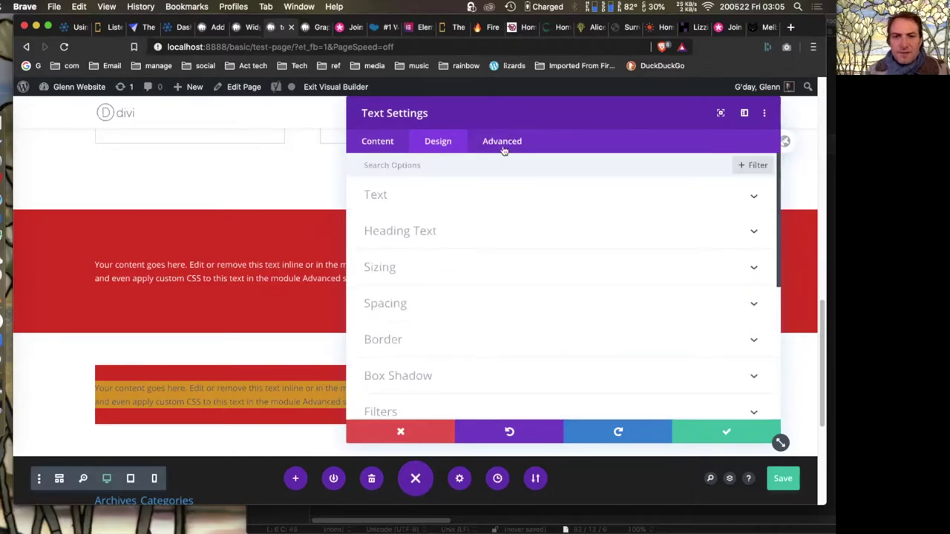
- View the Text module's Visibility options in its advanced settings, and return to its content settings
left_click(502, 146)
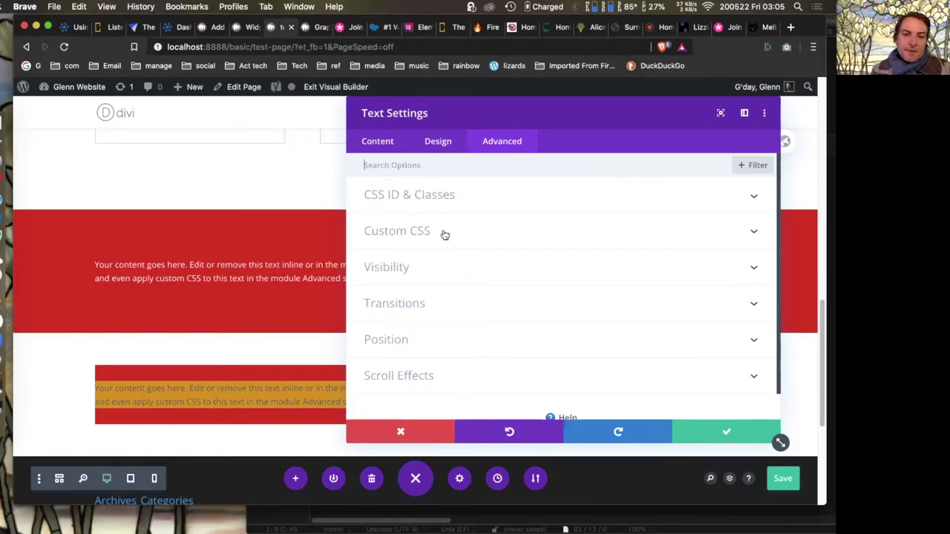
left_click(413, 266)
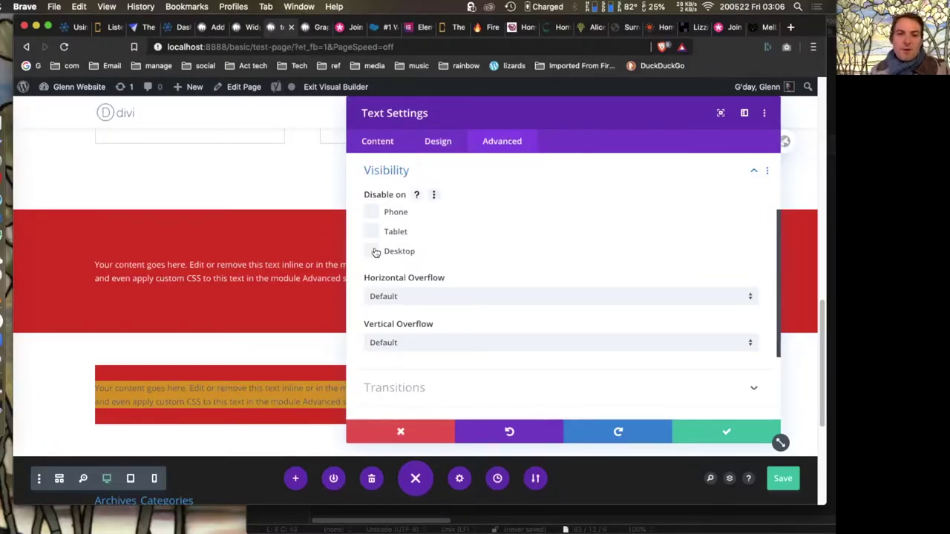
left_click(382, 141)
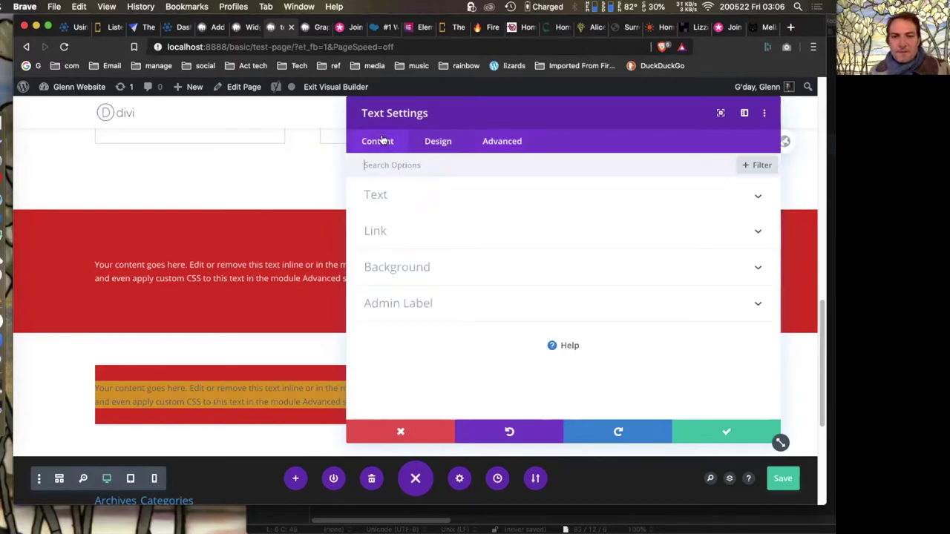
- View the Text module's body content editor, and open its Text design options
left_click(543, 197)
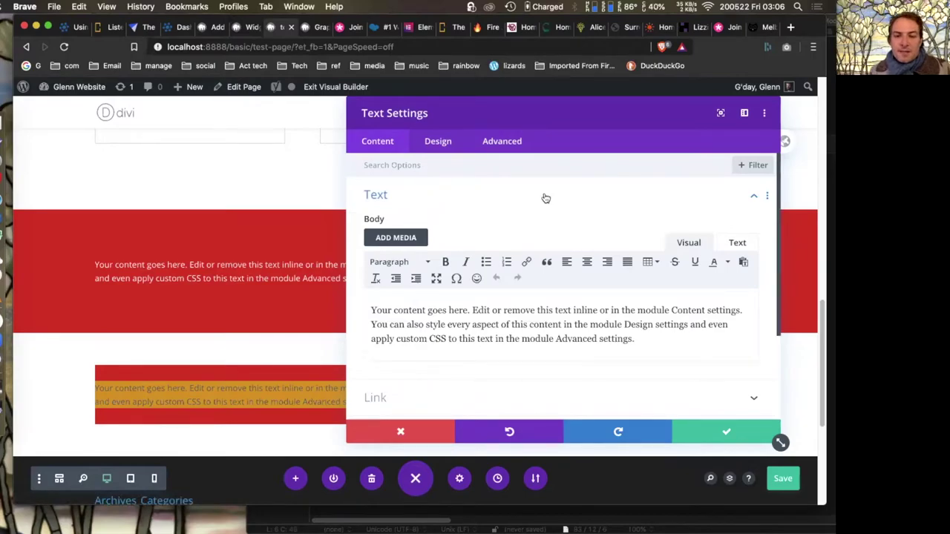
left_click(440, 149)
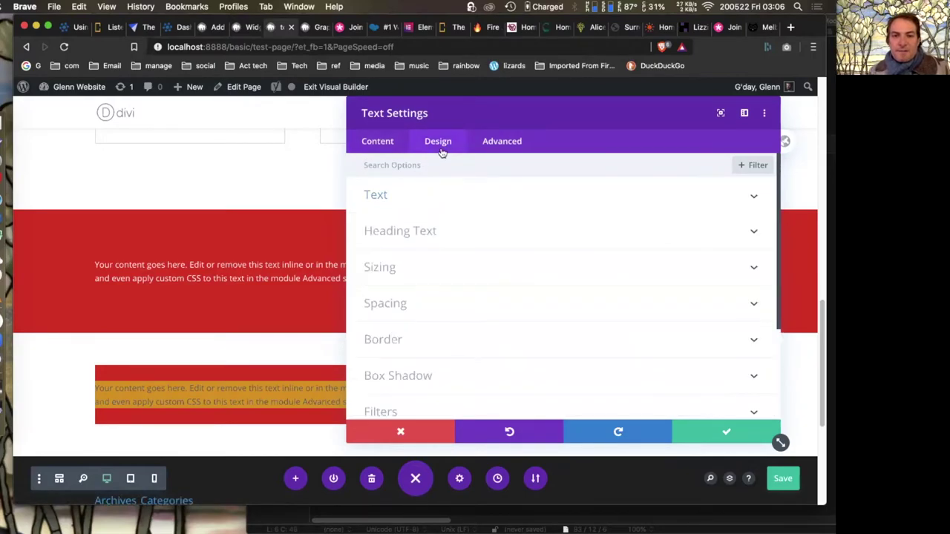
left_click(392, 196)
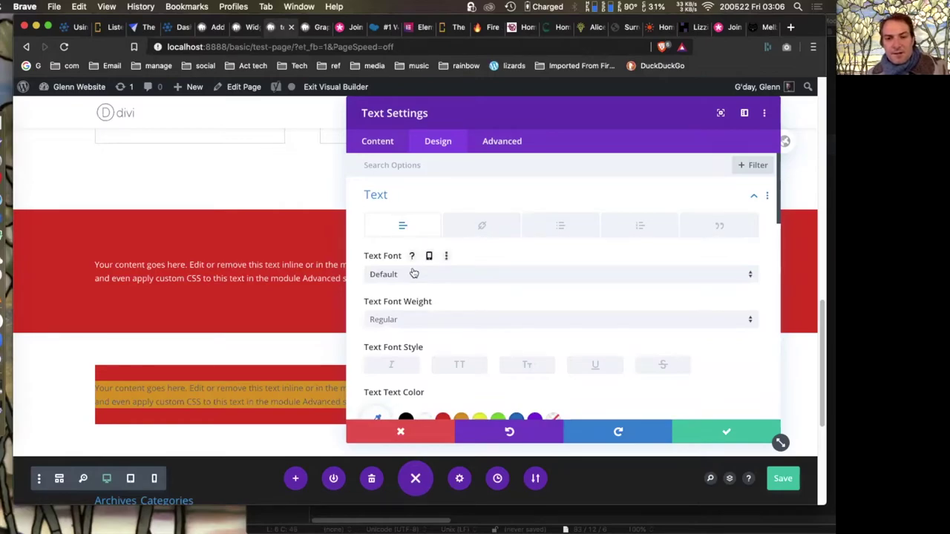
- Show the per-device settings for the Text module's text color, and view the Tablet version
scroll(415, 273, "down", 3)
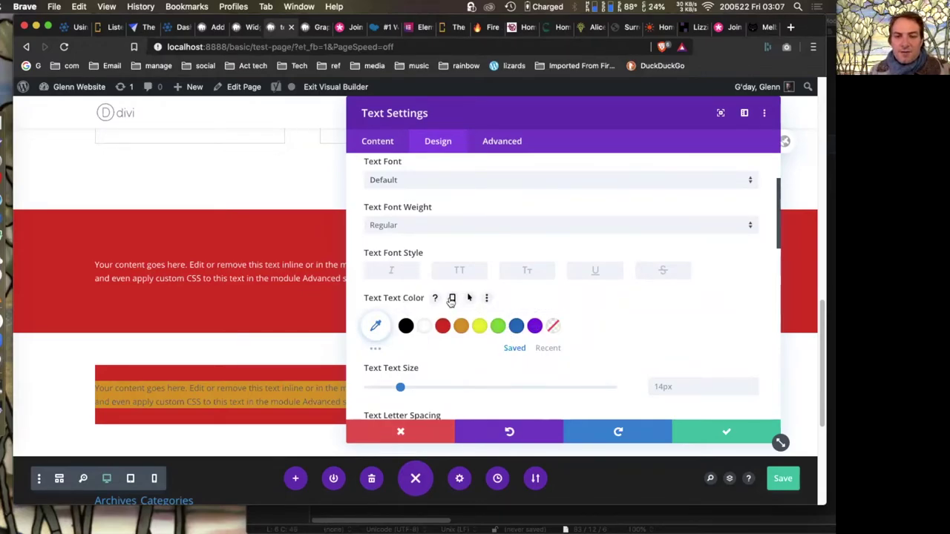
left_click(451, 299)
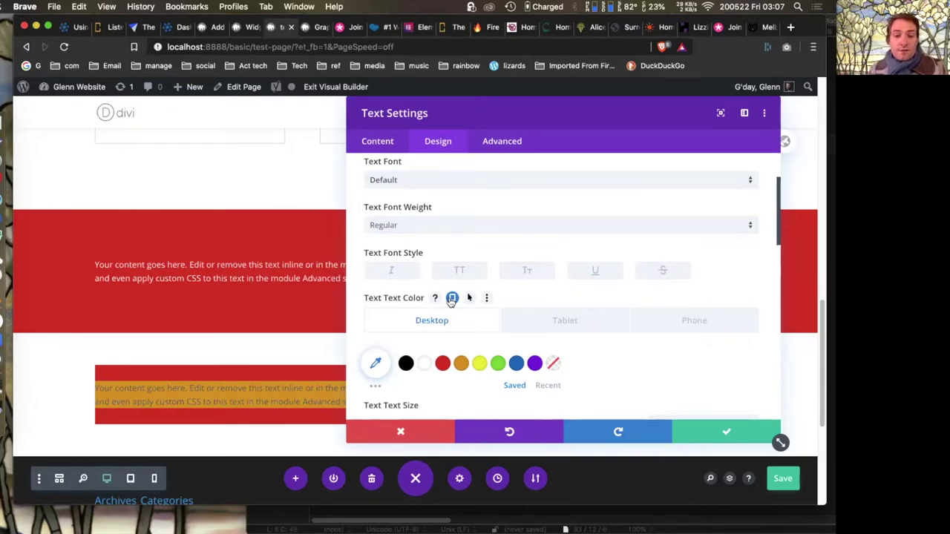
left_click(576, 321)
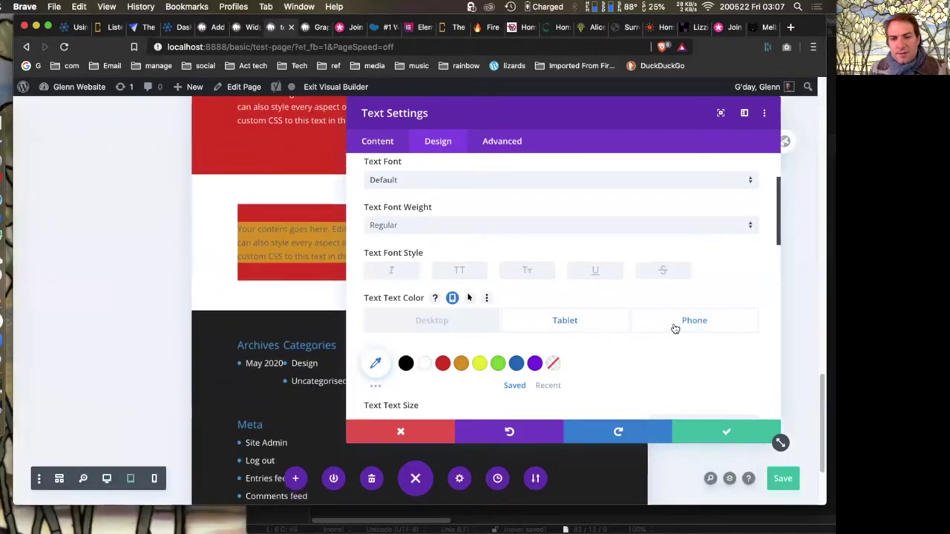
- Enable a separate hover state for the text module's text colour and expand the Text Settings window
left_click(470, 299)
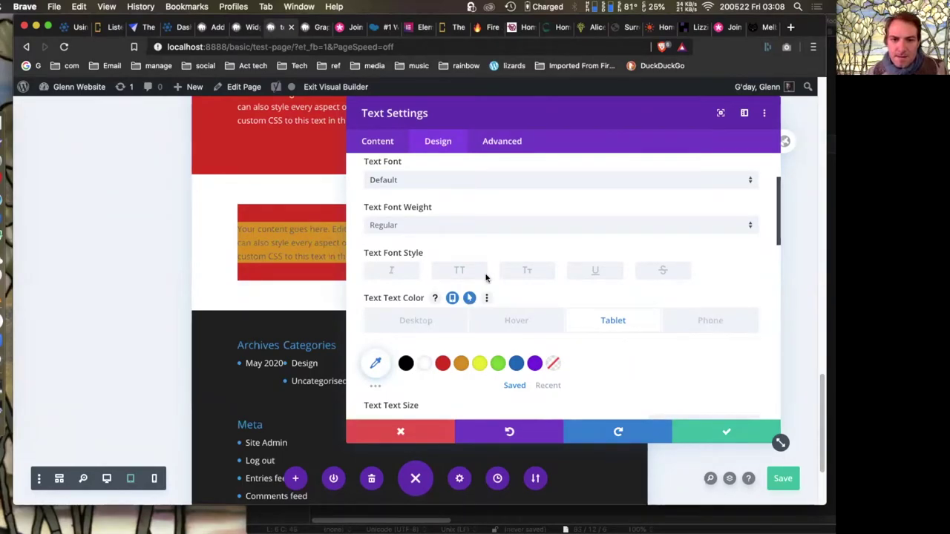
scroll(502, 255, "up", 3)
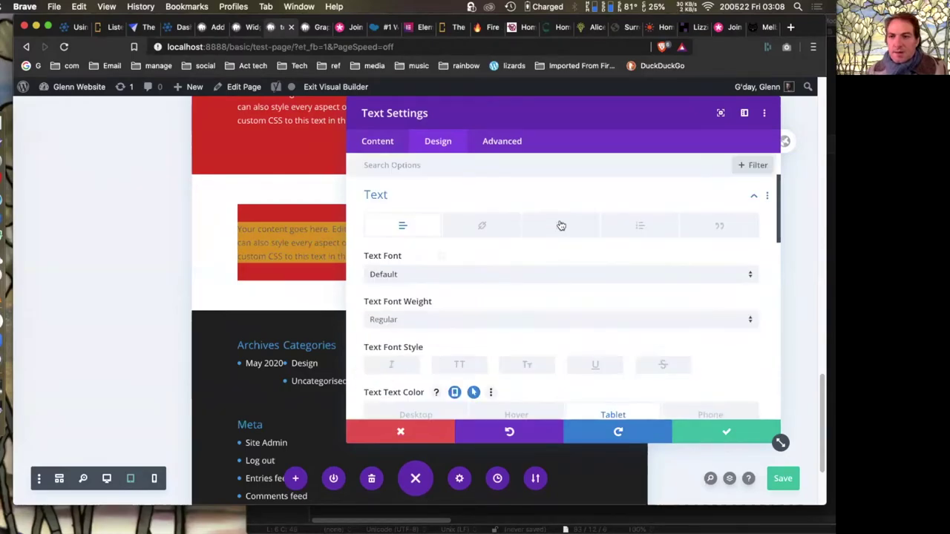
left_click(721, 114)
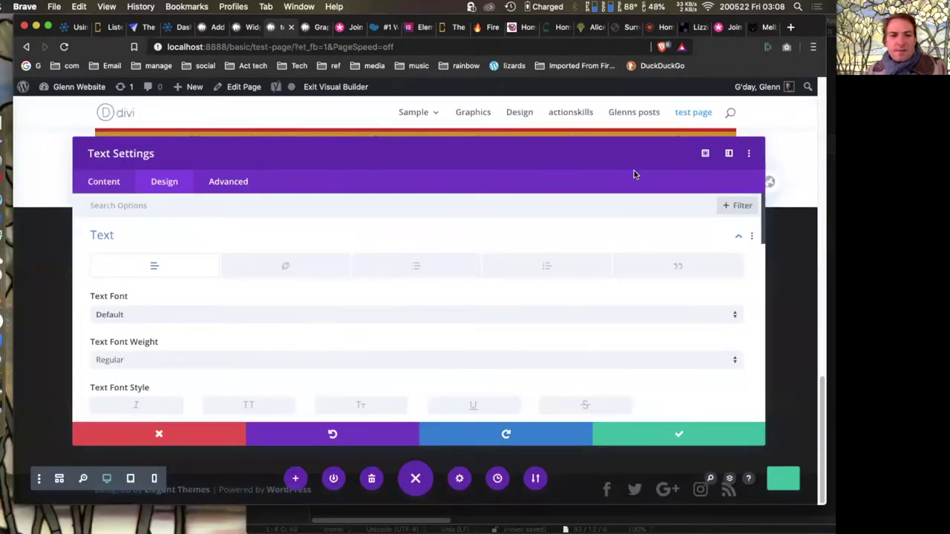
- Review the text module's extra options and close Text Settings, discarding the changes
left_click(750, 153)
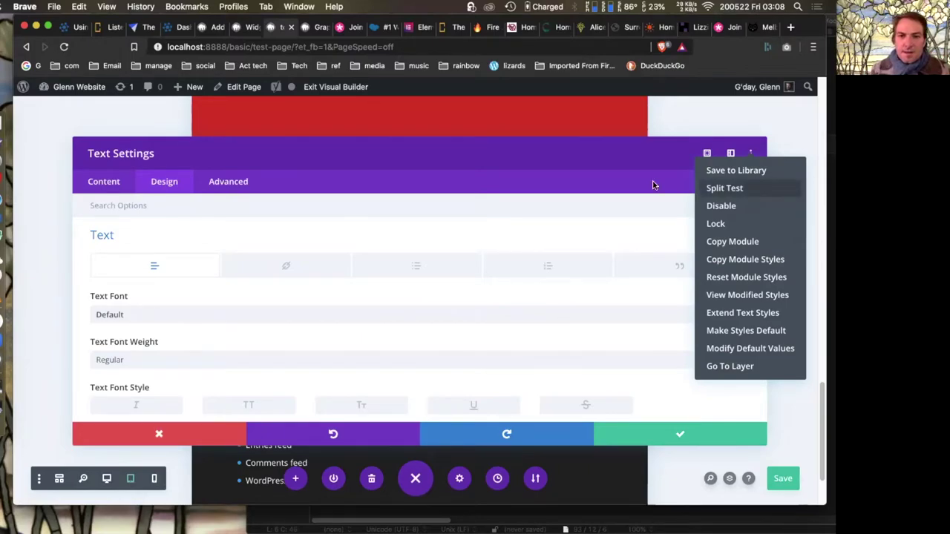
left_click(552, 156)
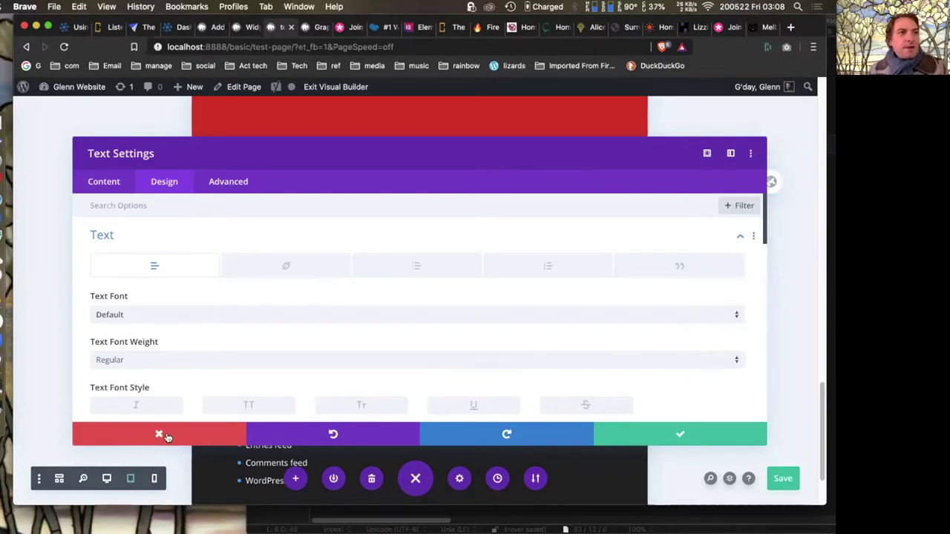
left_click(161, 435)
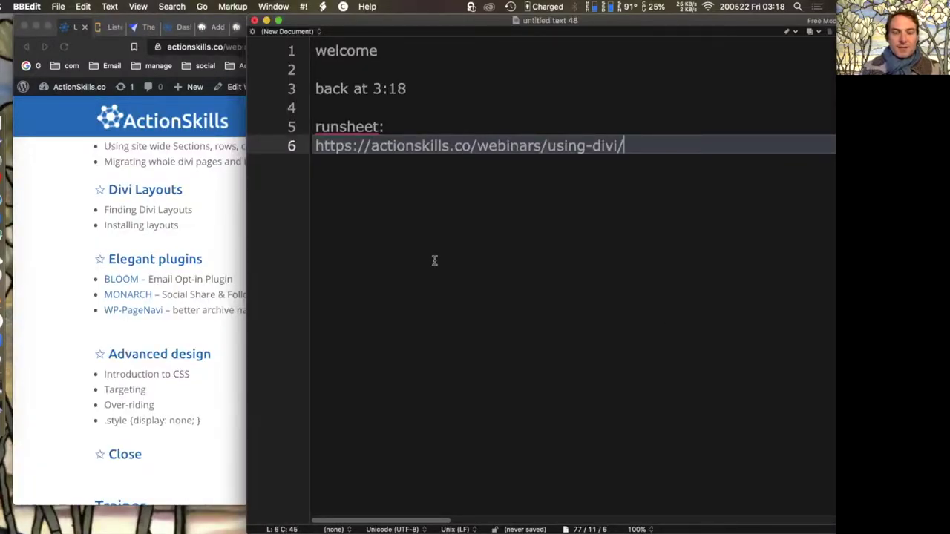
- Switch to Brave, bring up the Cities Power Partnership page for Alice Springs, and highlight its title
left_click(63, 313)
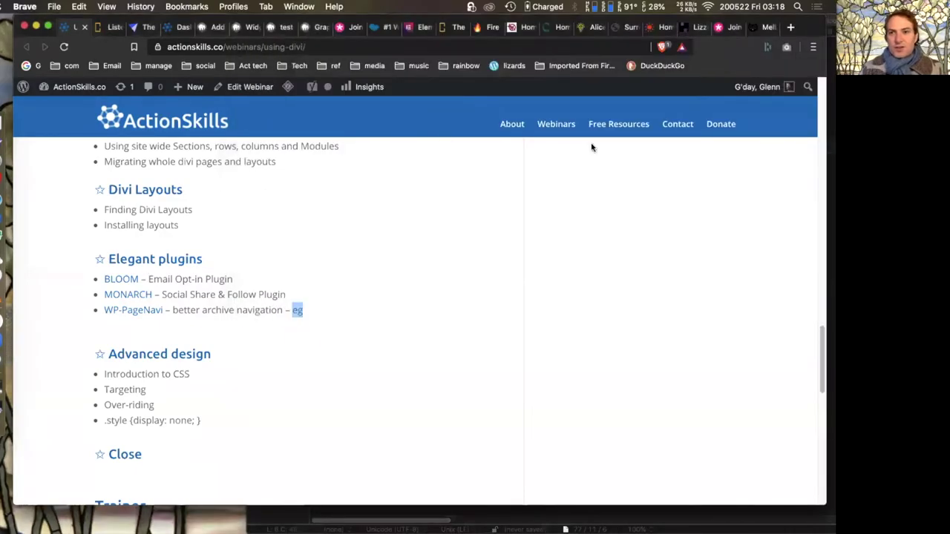
left_click(592, 28)
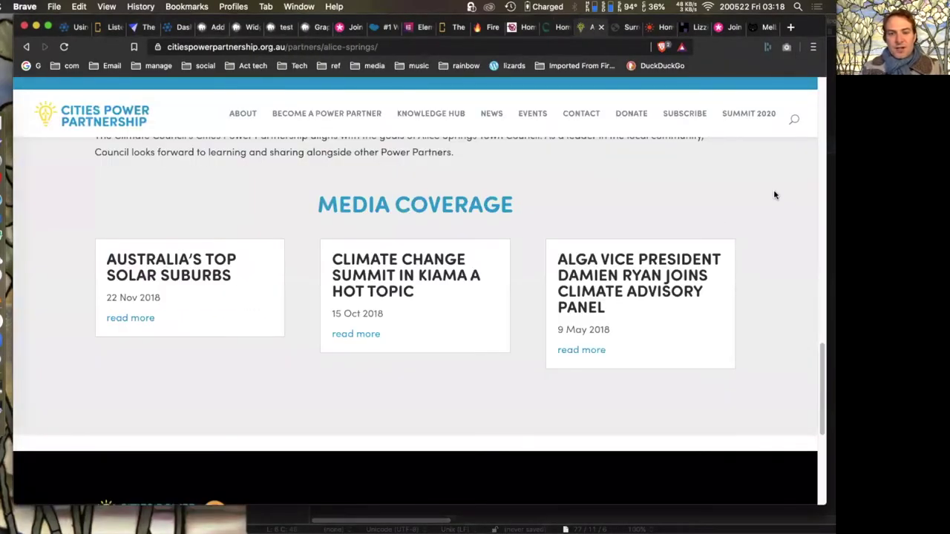
scroll(774, 195, "up", 15)
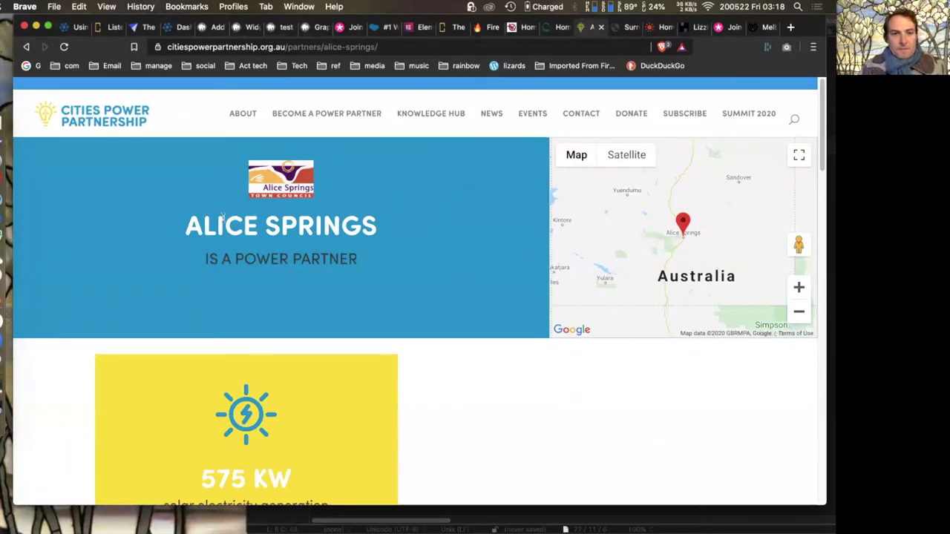
left_click_drag(192, 229, 363, 229)
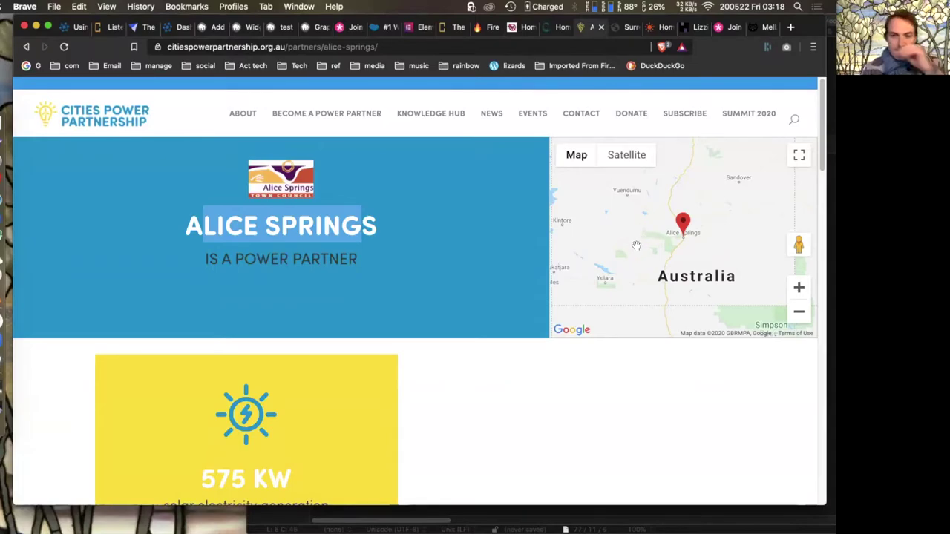
- Examine the Alice Springs partner page's layout, from the map and solar generation block to the mayor's profile and action pledges
scroll(643, 241, "down", 1)
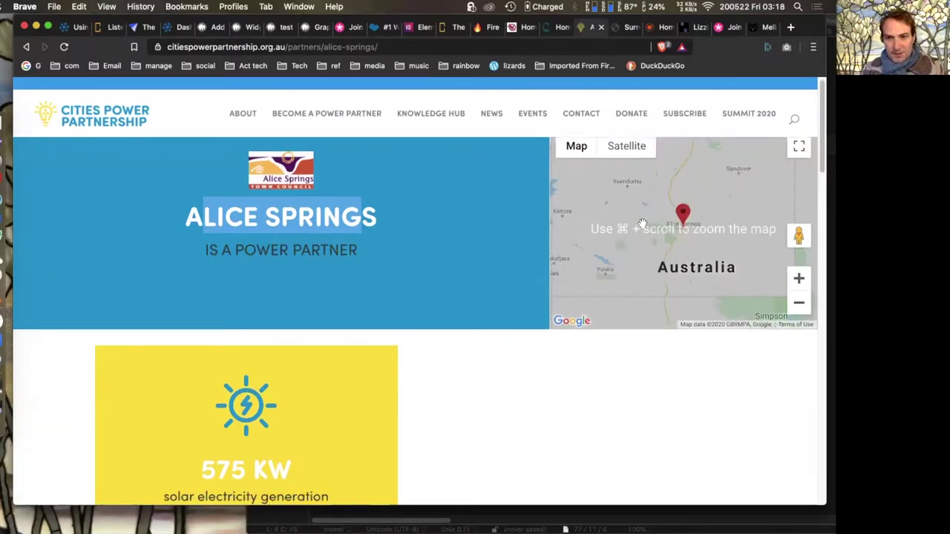
scroll(655, 374, "down", 4)
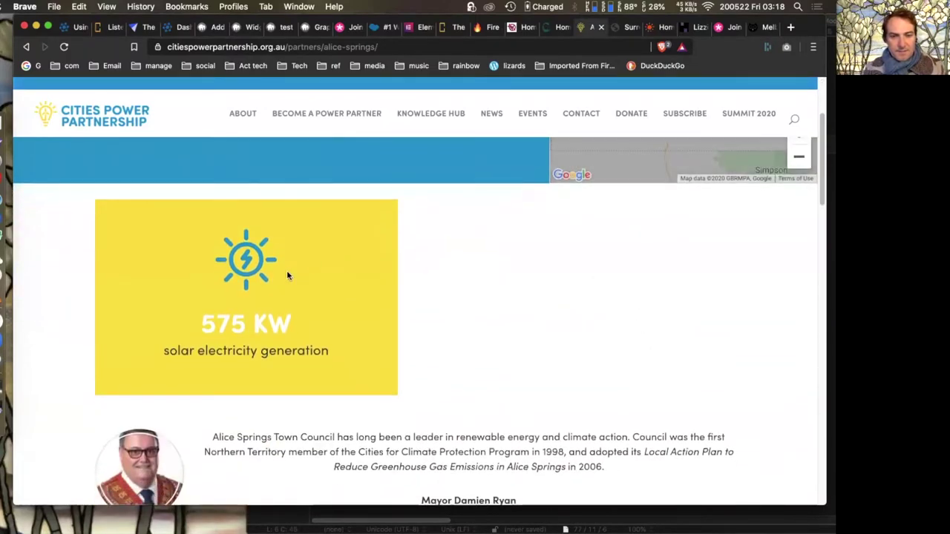
scroll(278, 263, "down", 2)
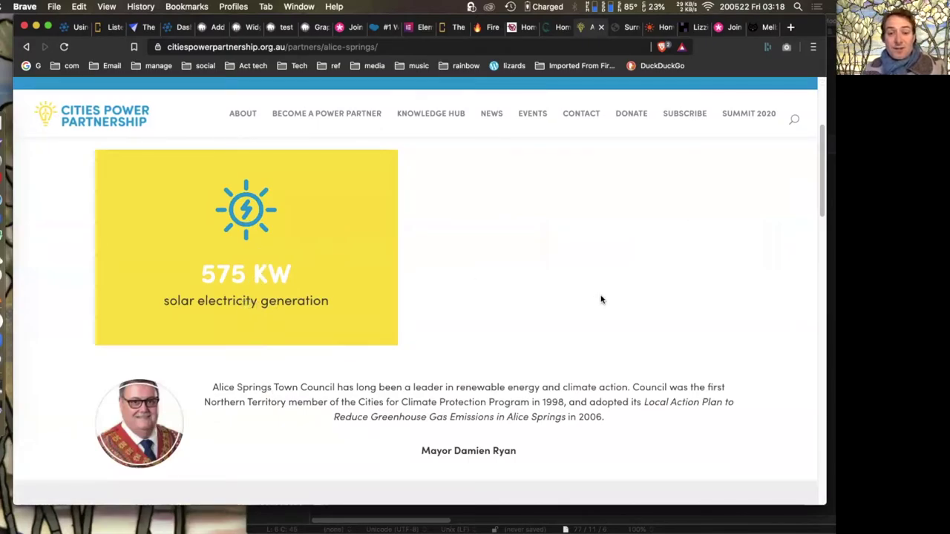
scroll(579, 304, "down", 2)
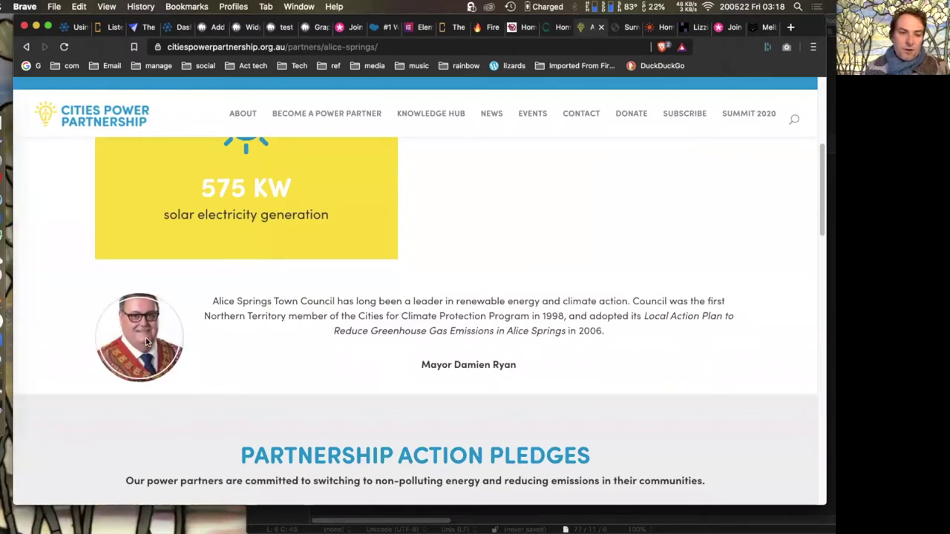
scroll(486, 326, "down", 4)
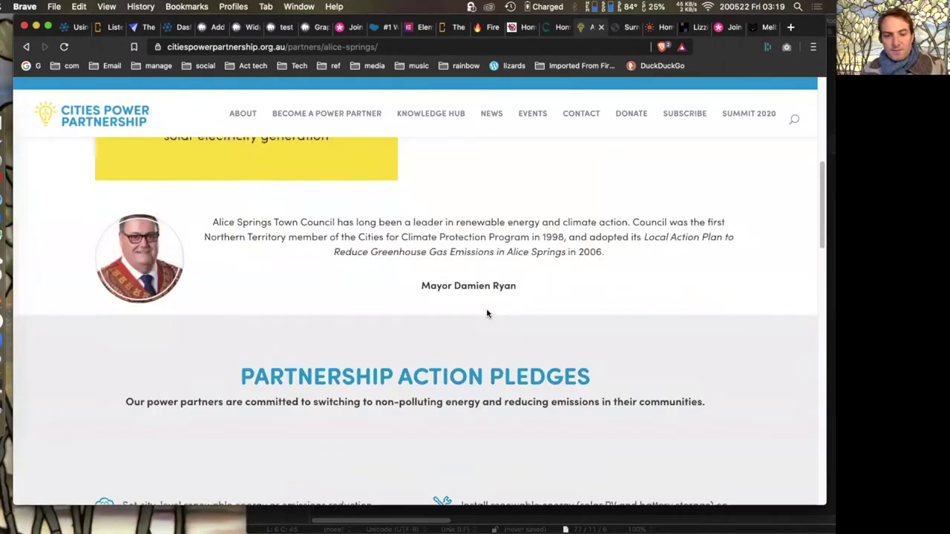
scroll(404, 302, "down", 1)
scroll(403, 304, "down", 2)
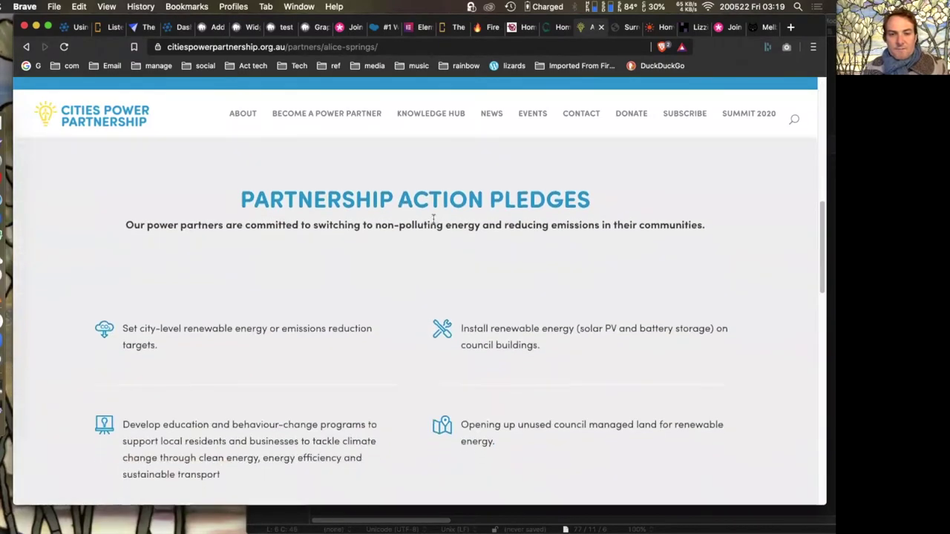
scroll(295, 301, "down", 4)
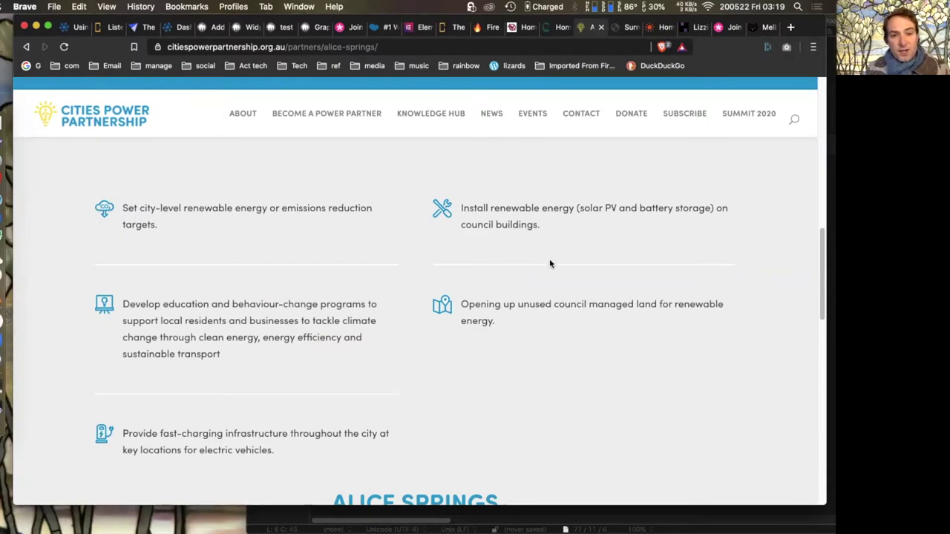
scroll(550, 264, "down", 10)
scroll(520, 238, "up", 15)
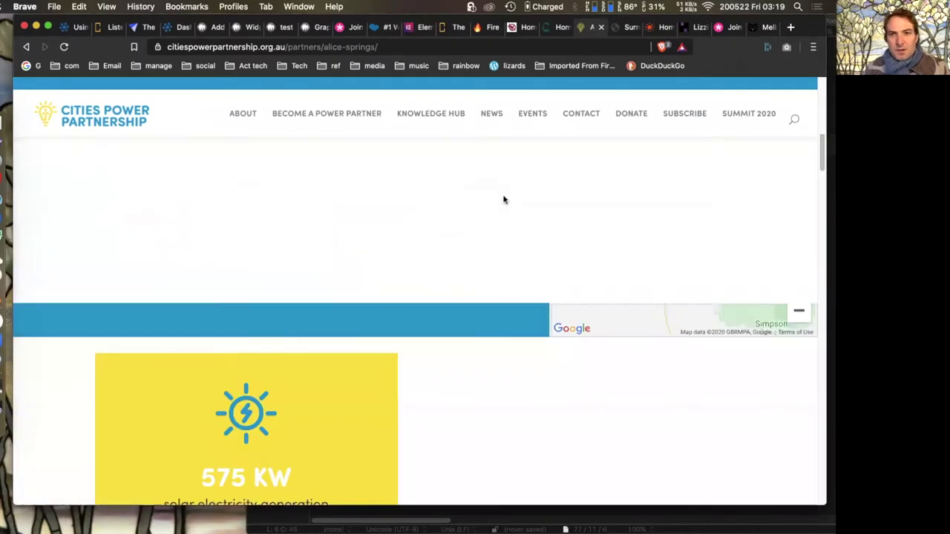
- Look at the Surrey Hills Neighbourhood Centre site and examine the tile layout on the SENVIC home page
left_click(627, 27)
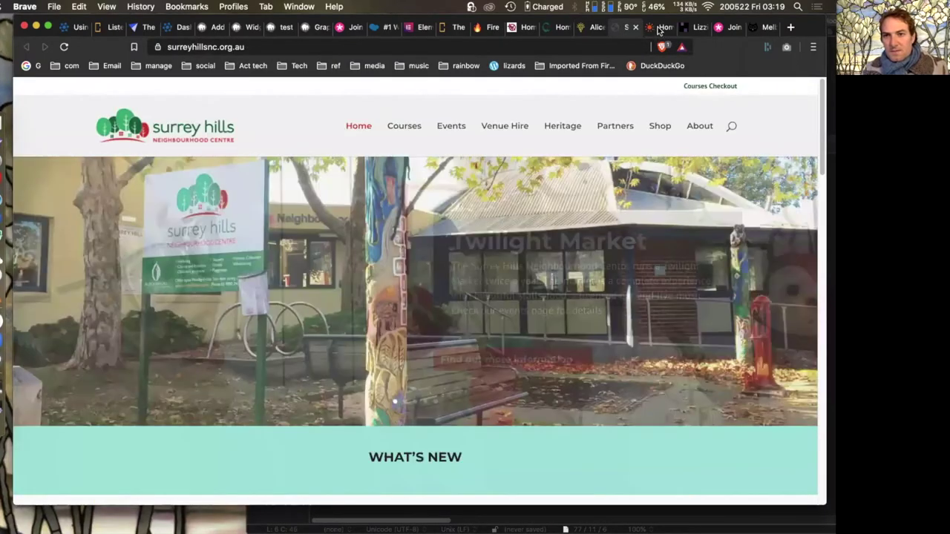
left_click(659, 29)
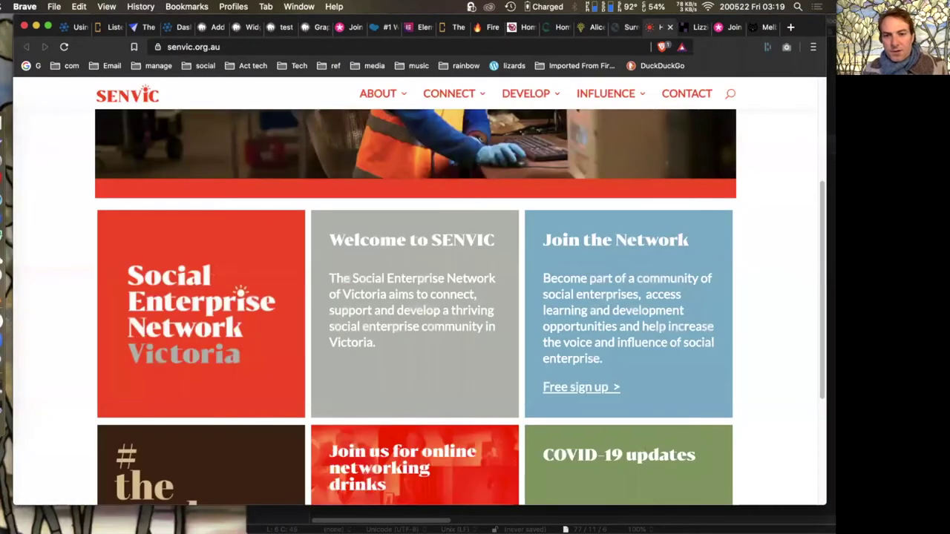
scroll(785, 281, "up", 5)
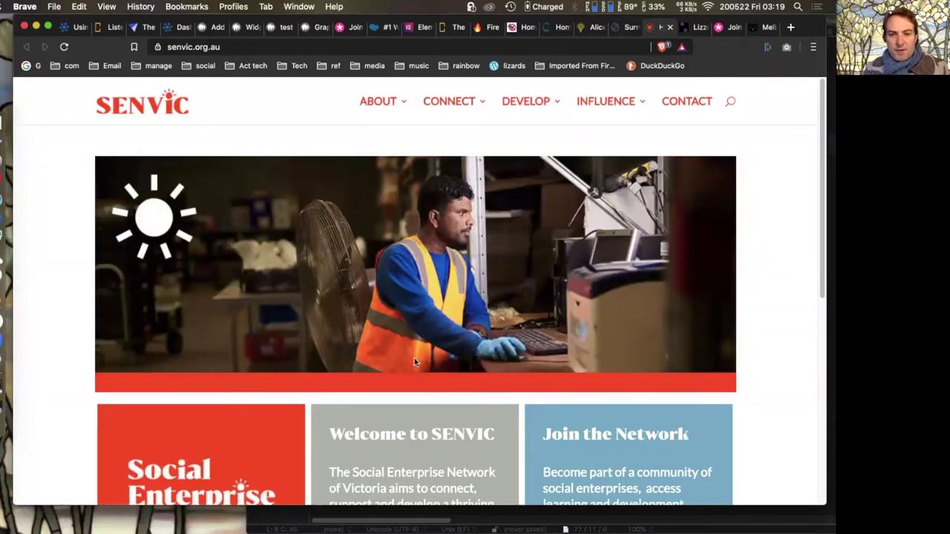
scroll(401, 342, "down", 3)
scroll(364, 282, "up", 1)
scroll(351, 247, "down", 1)
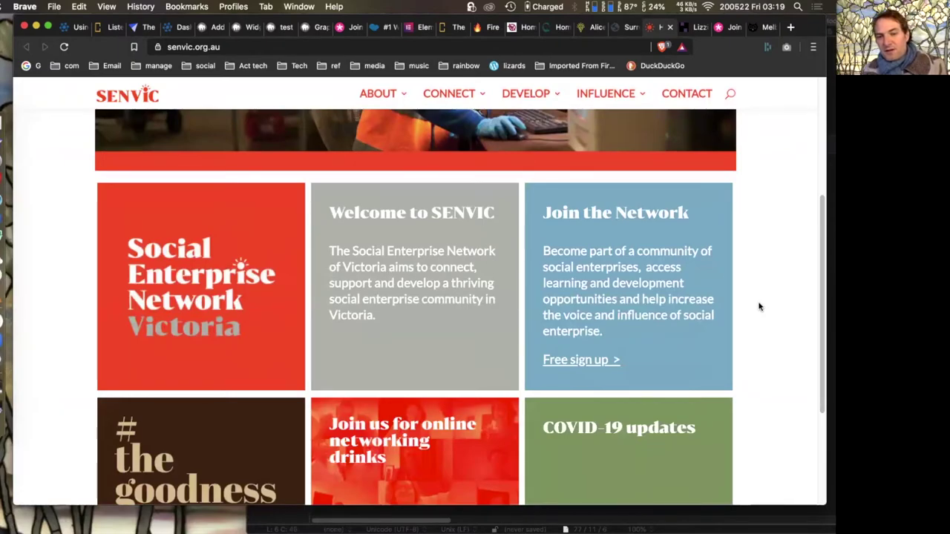
scroll(749, 311, "down", 3)
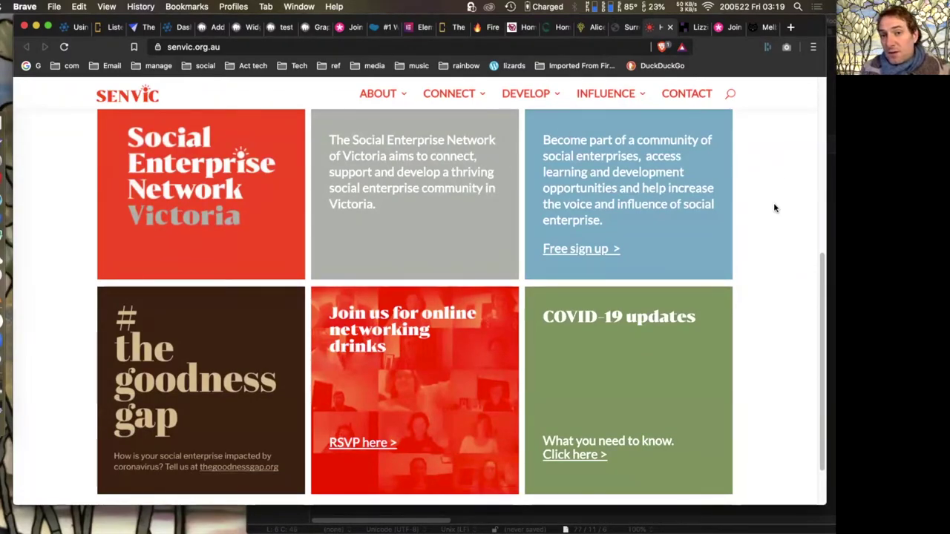
- Examine the flamewriter.art home page, including its image gallery, link row and large sculpture image
left_click(481, 29)
scroll(653, 292, "up", 10)
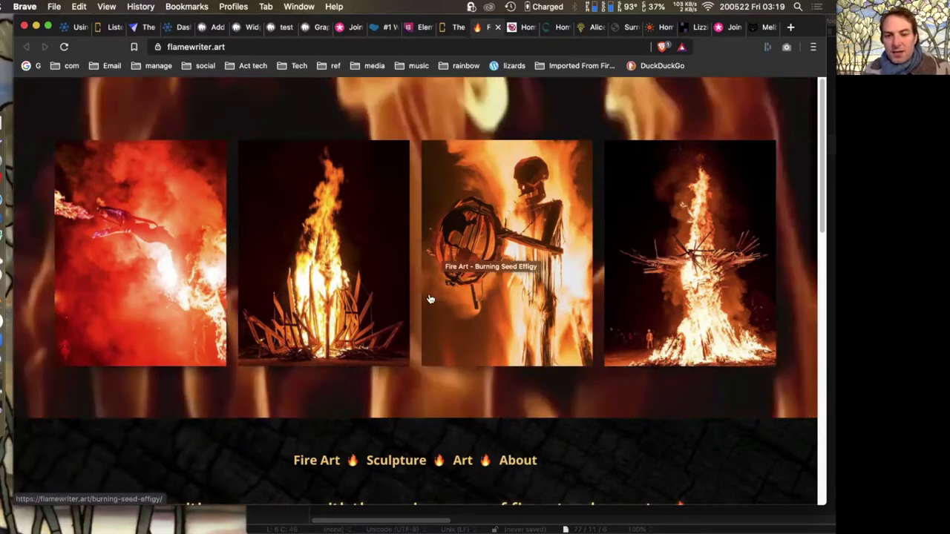
scroll(545, 312, "down", 5)
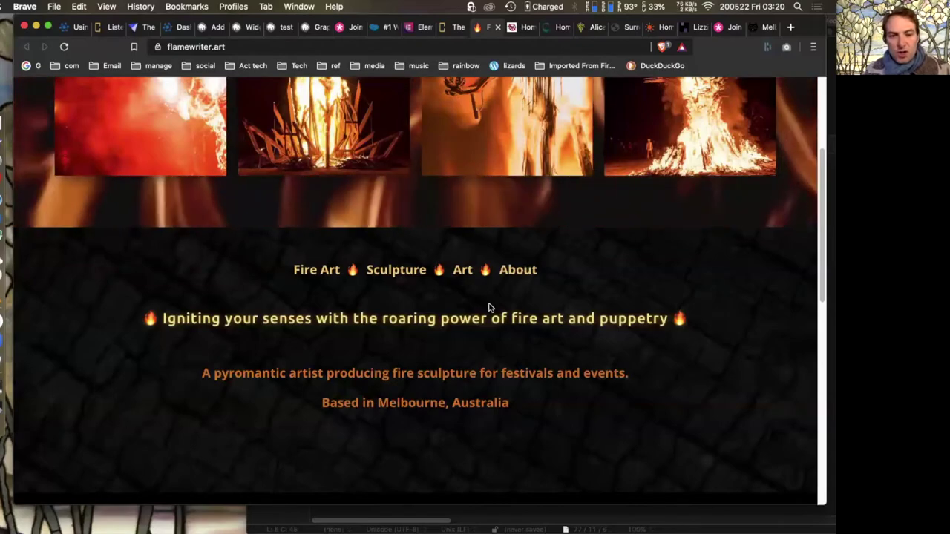
scroll(628, 364, "down", 6)
scroll(626, 366, "down", 8)
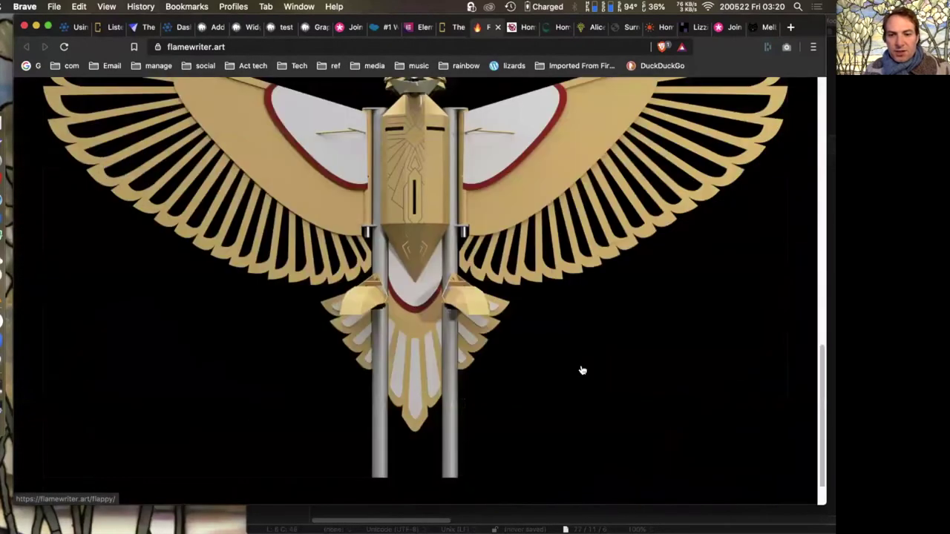
scroll(579, 371, "up", 20)
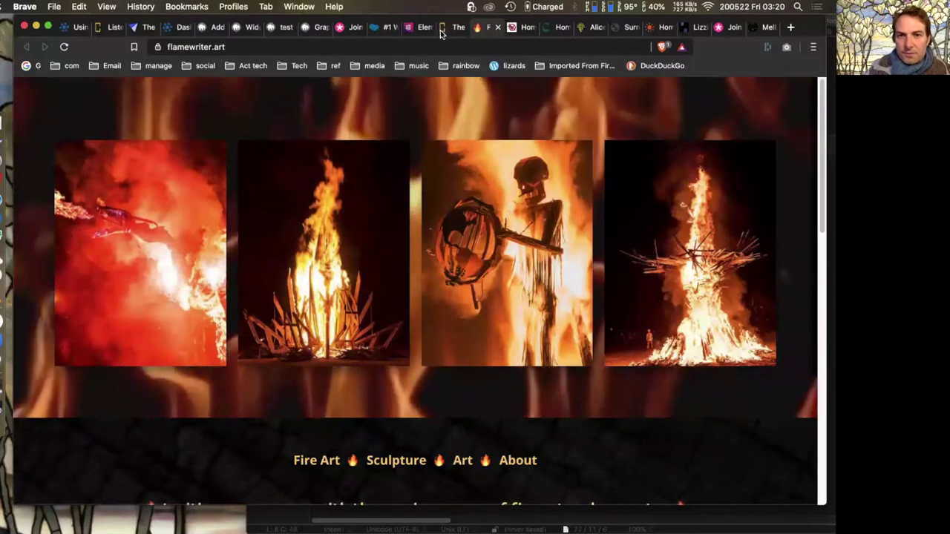
- Examine the ICAN Australia home page, including its header, sign-up box and full page layout
left_click(449, 27)
left_click(520, 27)
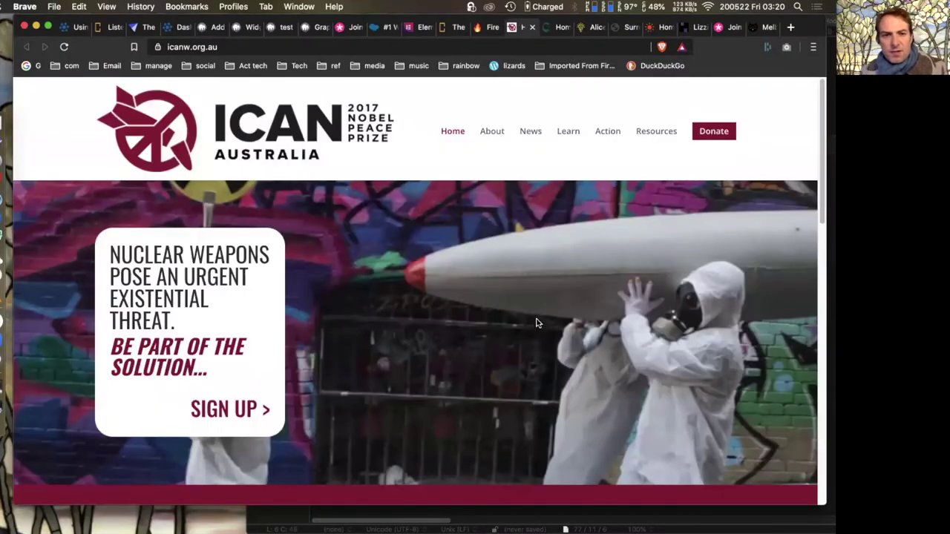
scroll(445, 312, "down", 2)
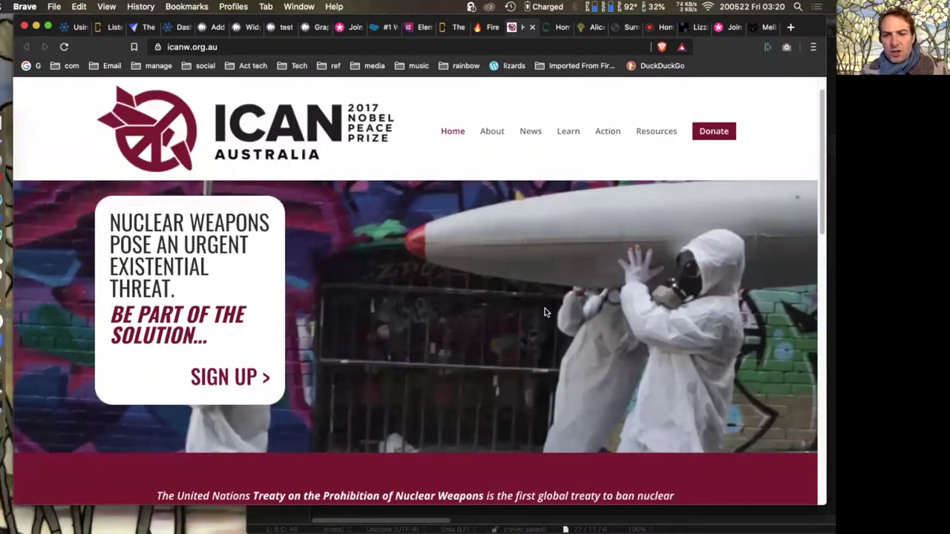
scroll(556, 327, "up", 2)
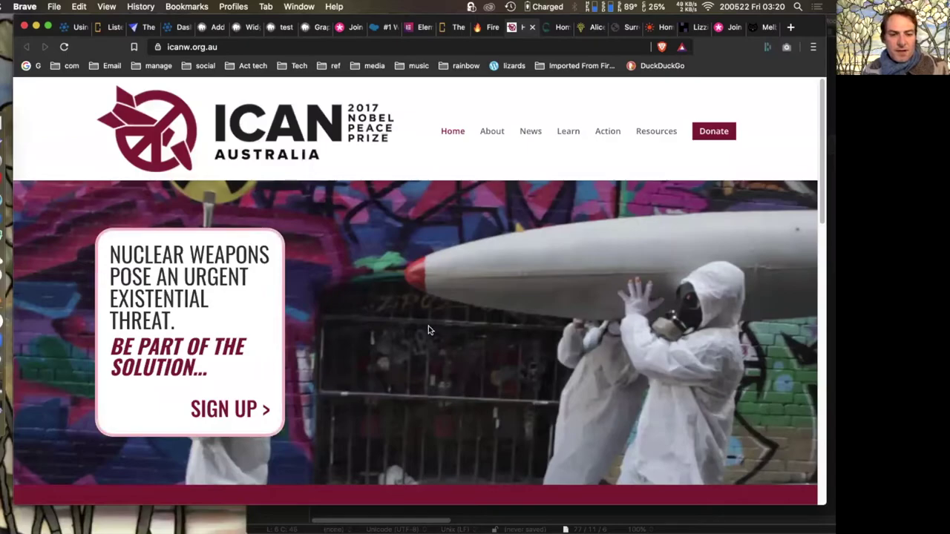
scroll(454, 324, "down", 10)
scroll(454, 324, "down", 15)
scroll(468, 319, "up", 20)
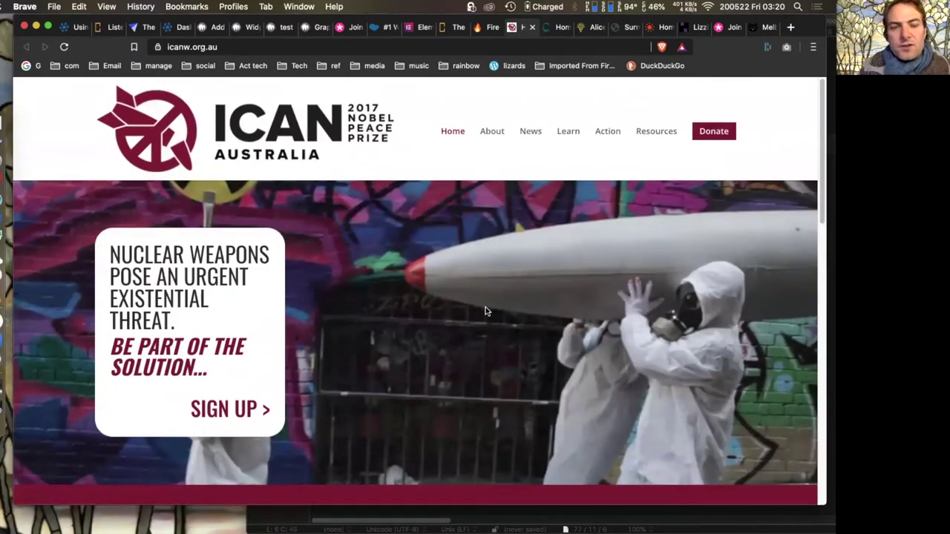
- Return to the local test page in the Visual Builder and bring up the WordPress Widgets admin page
left_click(280, 29)
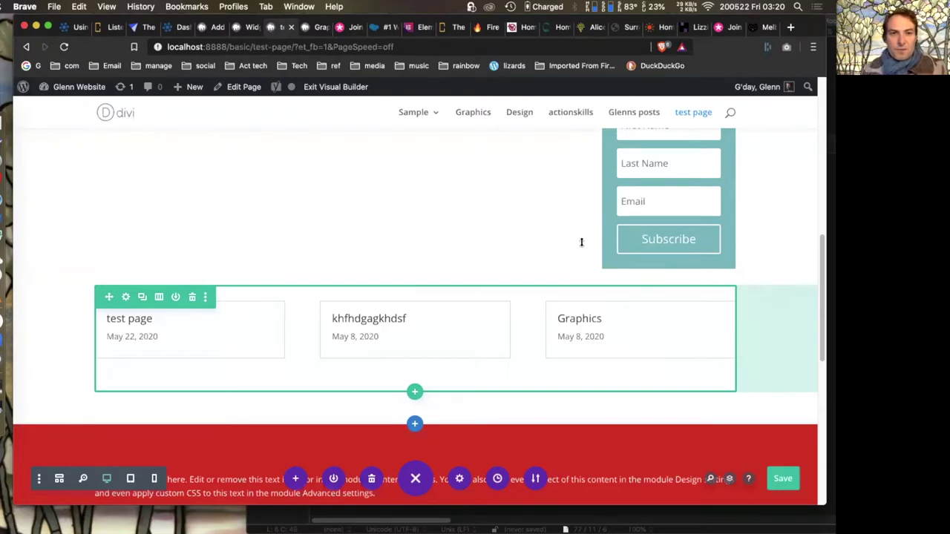
left_click(214, 28)
left_click(246, 28)
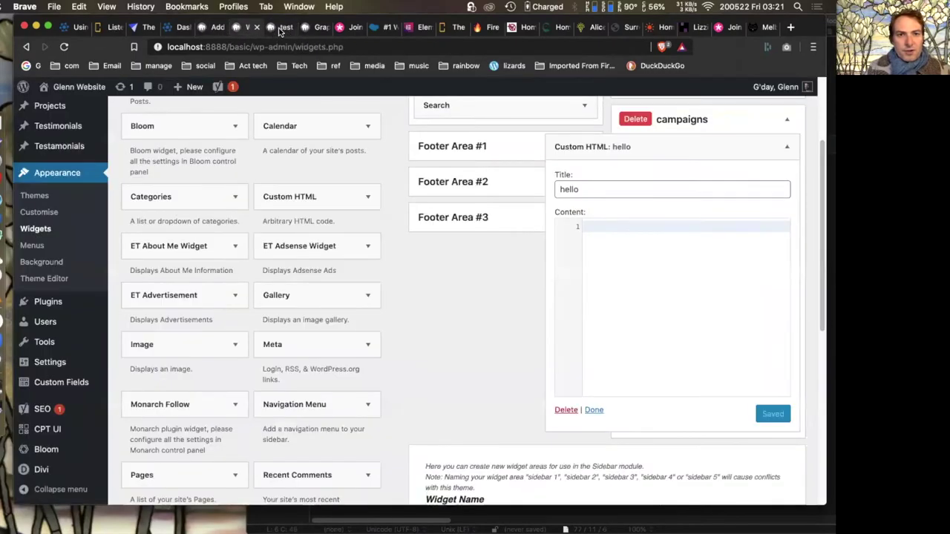
left_click(280, 29)
left_click(253, 28)
- Switch to the Chrome window showing the Widgets admin page and open the Divi Theme Options
right_click(11, 104)
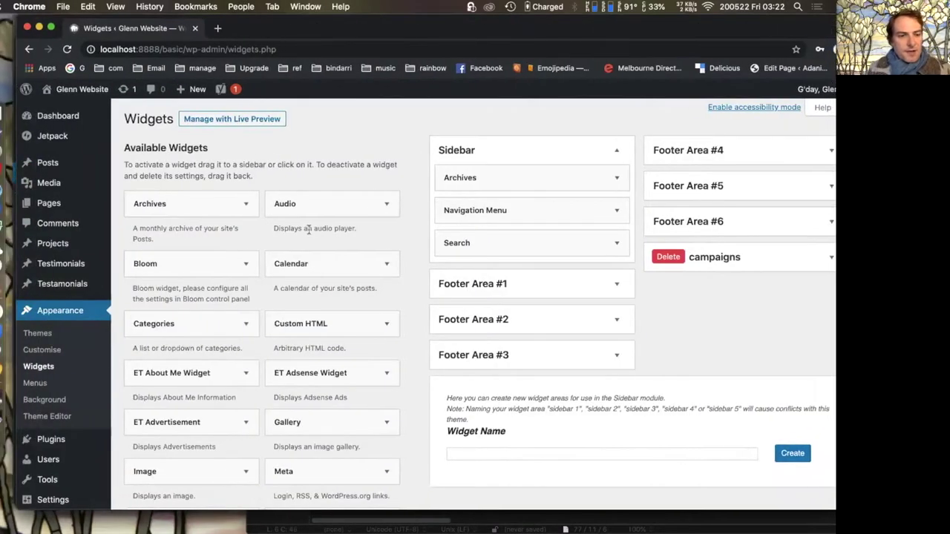
scroll(245, 363, "down", 1)
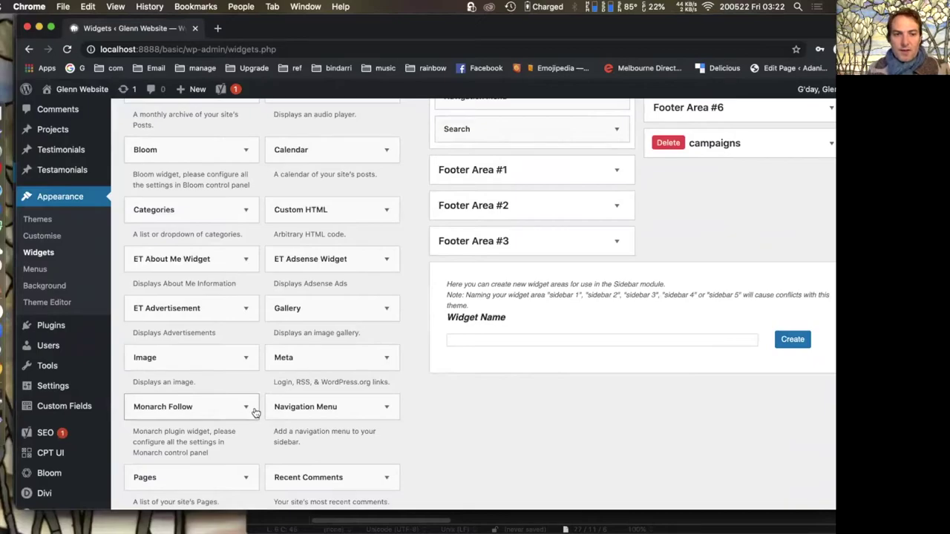
left_click(254, 412)
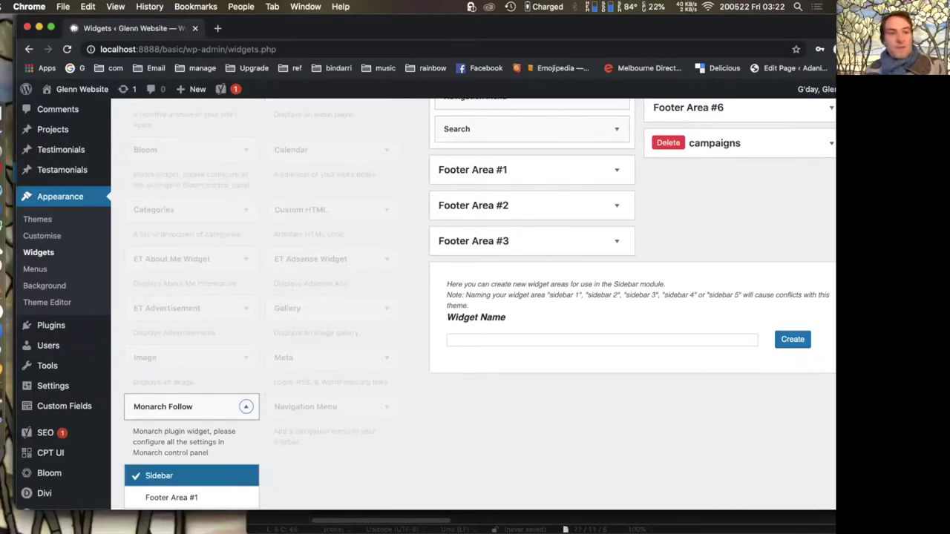
scroll(178, 294, "down", 3)
mouse_move(45, 475)
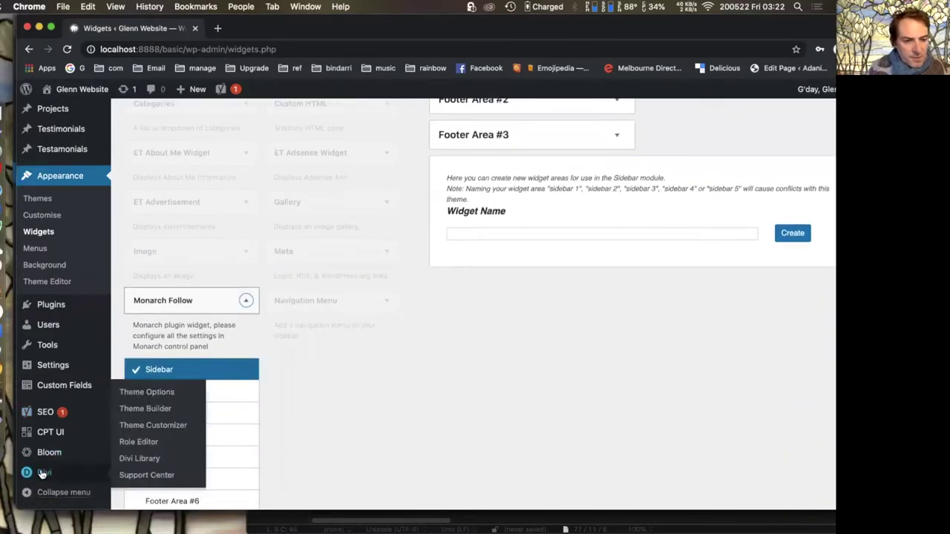
left_click(146, 393)
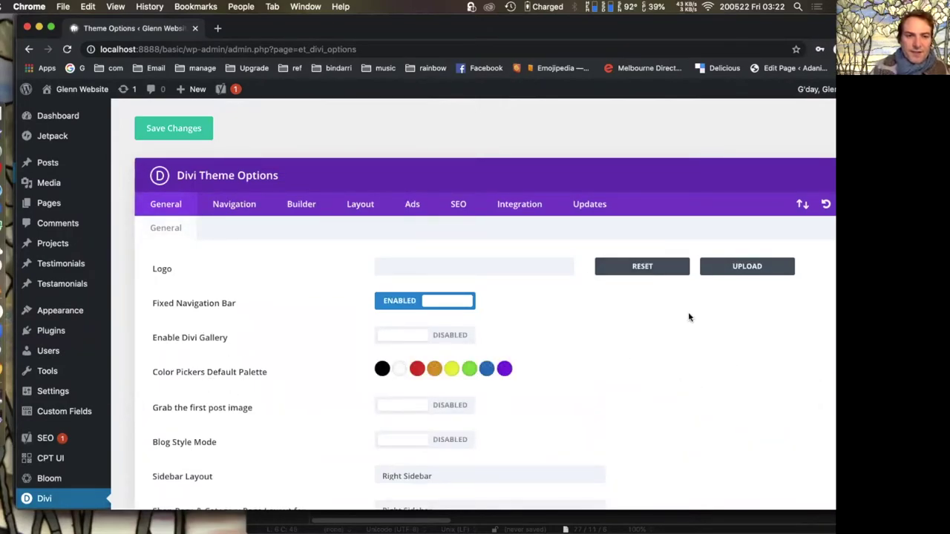
- Move the Theme Options window out of the way, return to the test page in Brave and look over its layout and colours
left_click_drag(295, 32, 278, 205)
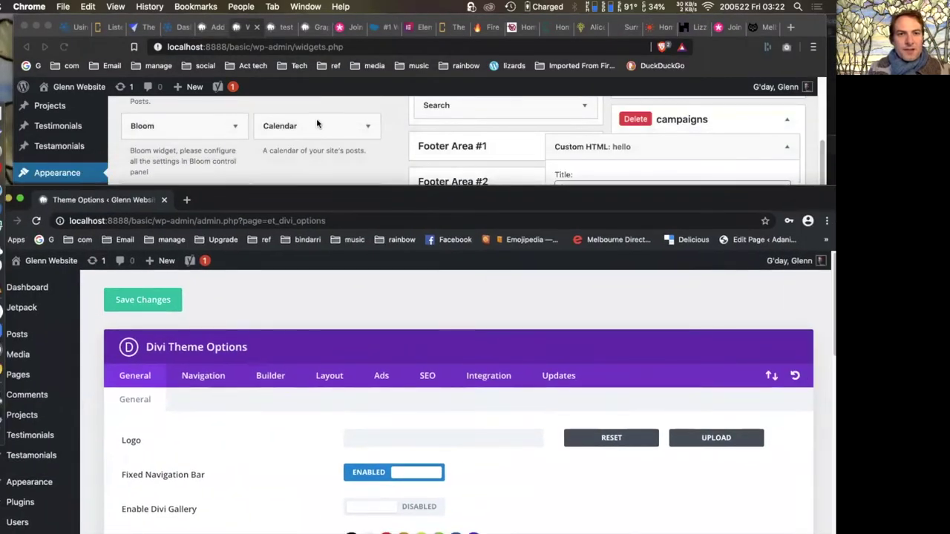
left_click(316, 118)
left_click(279, 29)
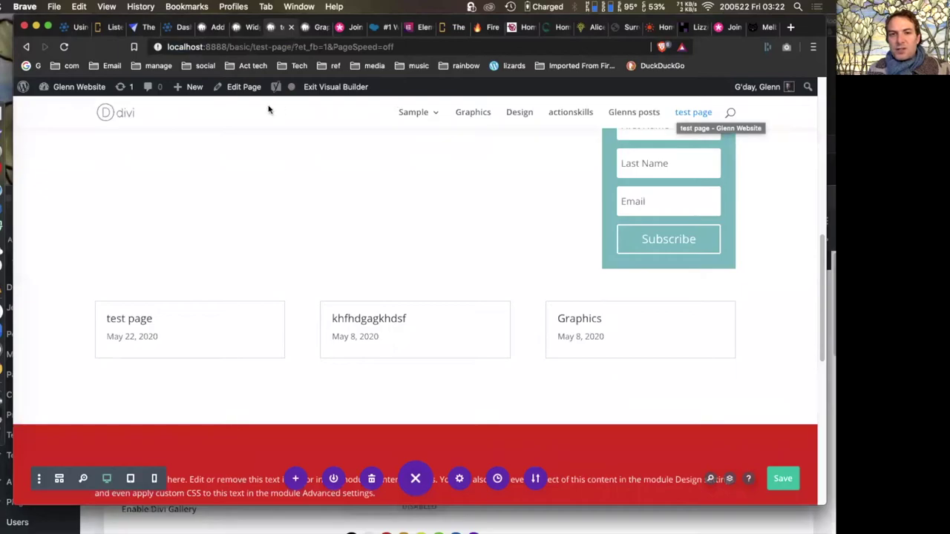
scroll(370, 175, "down", 5)
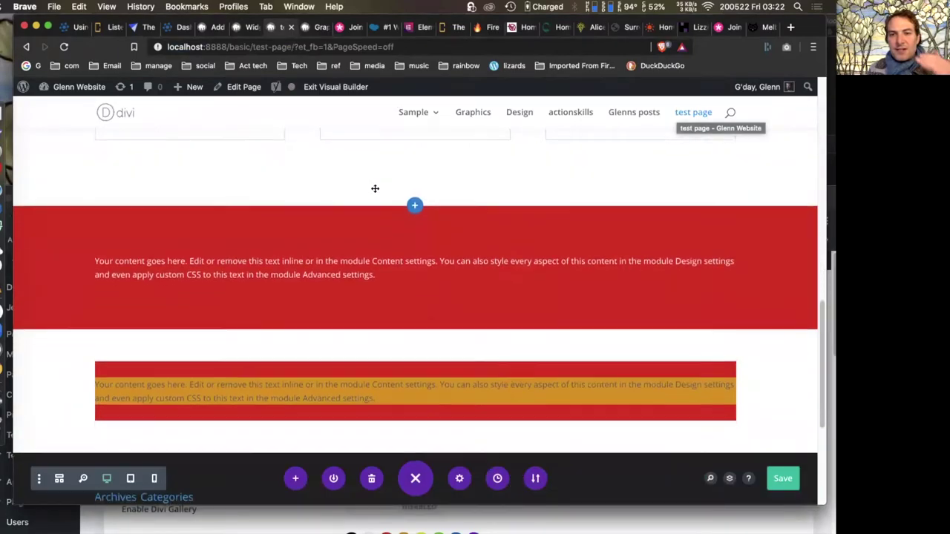
scroll(378, 191, "down", 2)
scroll(387, 187, "up", 10)
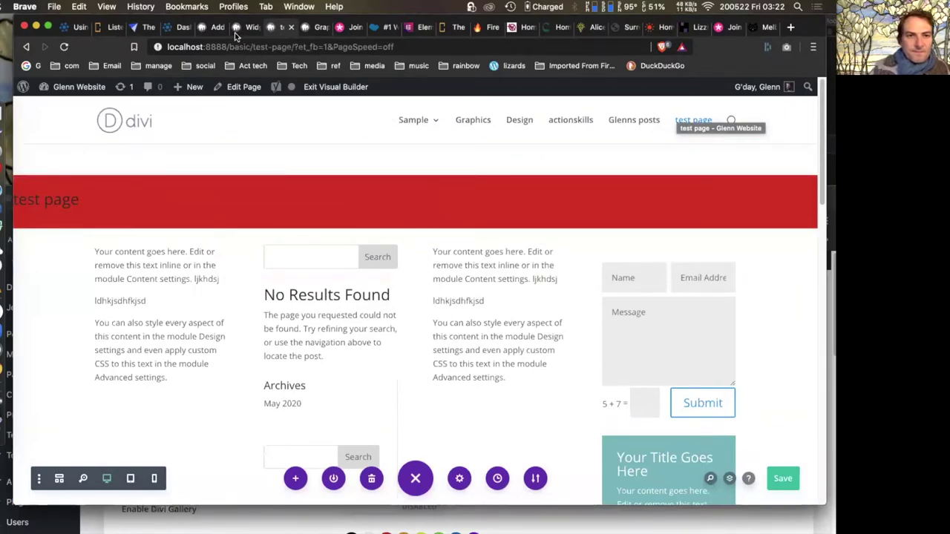
- Shift the test page window aside and bring the Divi Theme Options window in Chrome back to the front
left_click_drag(52, 27, 205, 32)
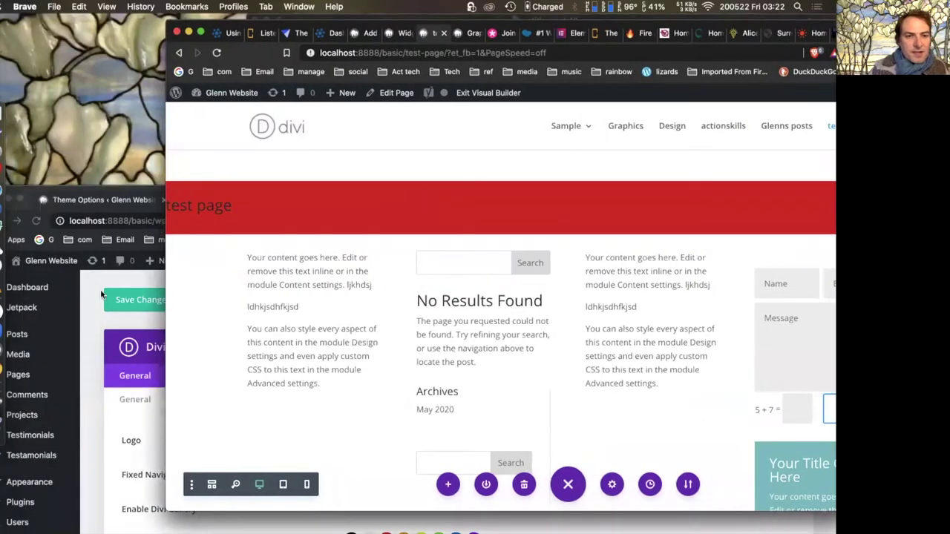
left_click(111, 200)
left_click_drag(428, 196, 381, 23)
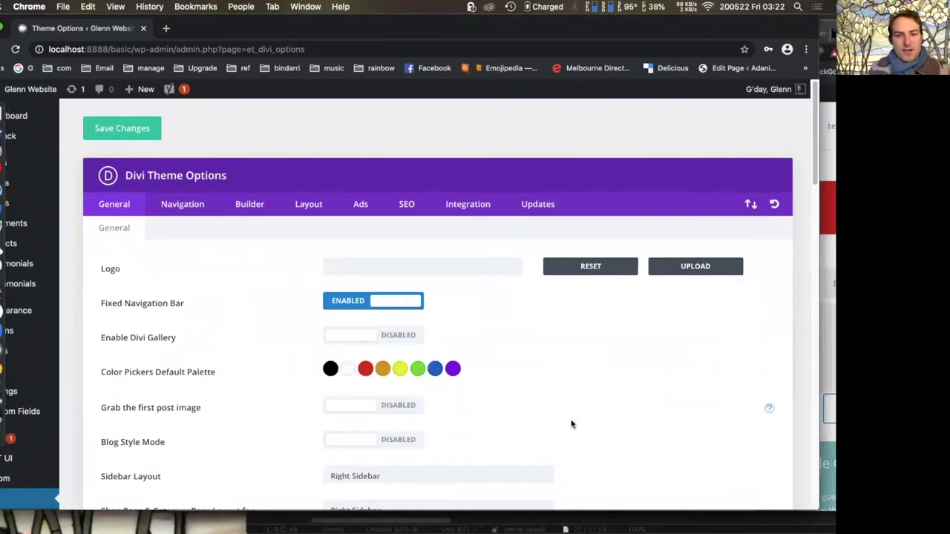
- Change the green swatch in the Color Pickers Default Palette to dark green #1f6611
scroll(583, 404, "down", 2)
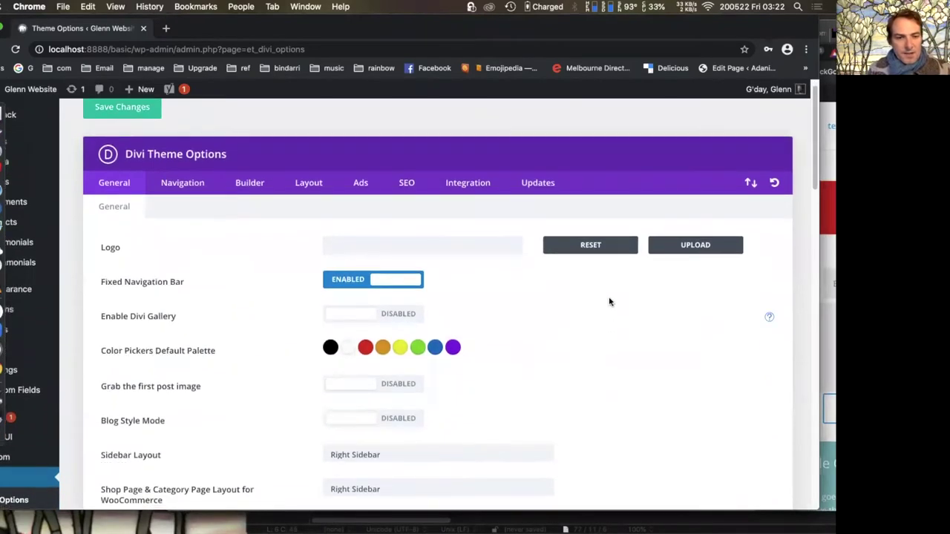
scroll(608, 290, "down", 5)
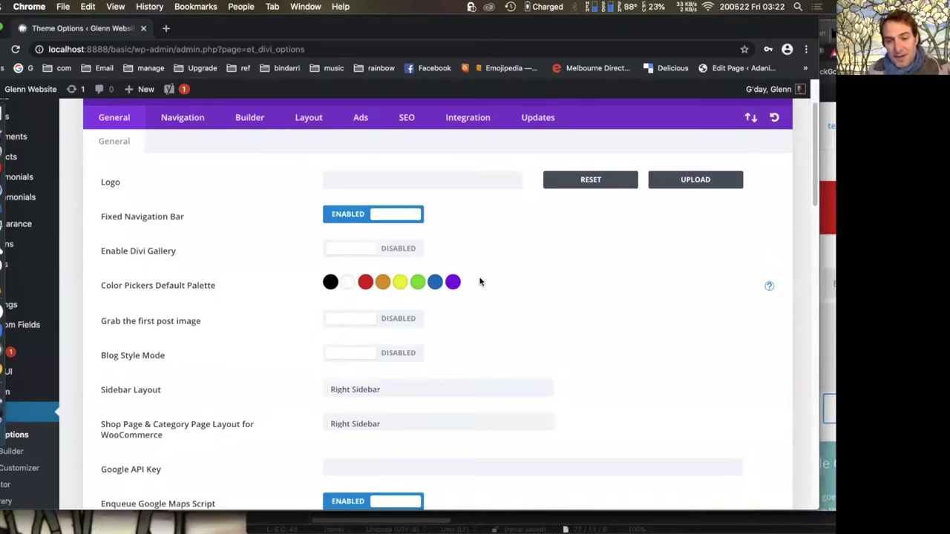
left_click(417, 282)
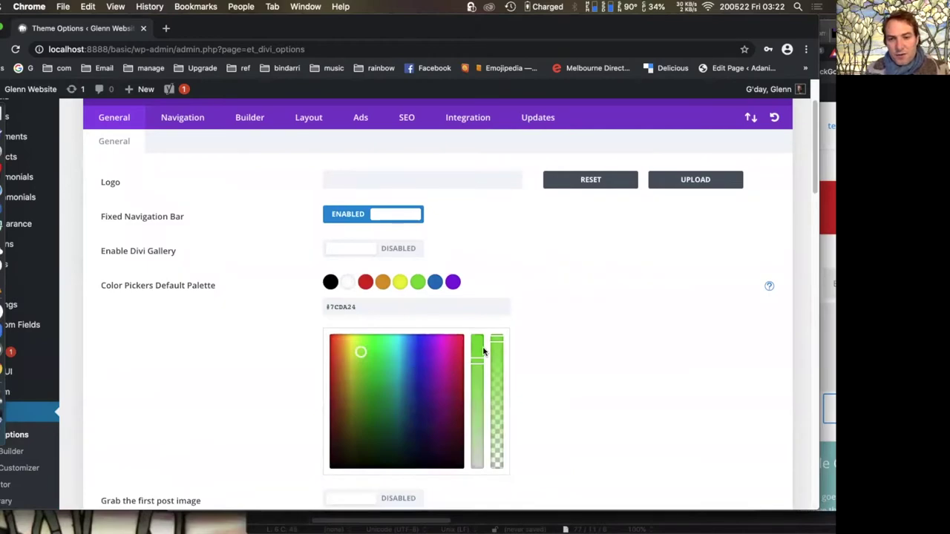
left_click(369, 414)
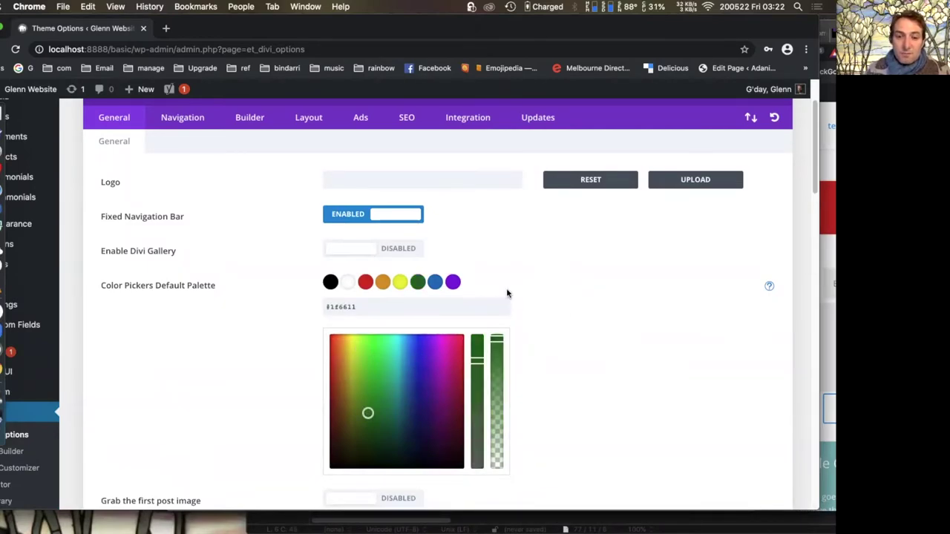
- Change the light blue palette swatch to a deeper blue and the yellow swatch to red #bf2300
left_click(436, 286)
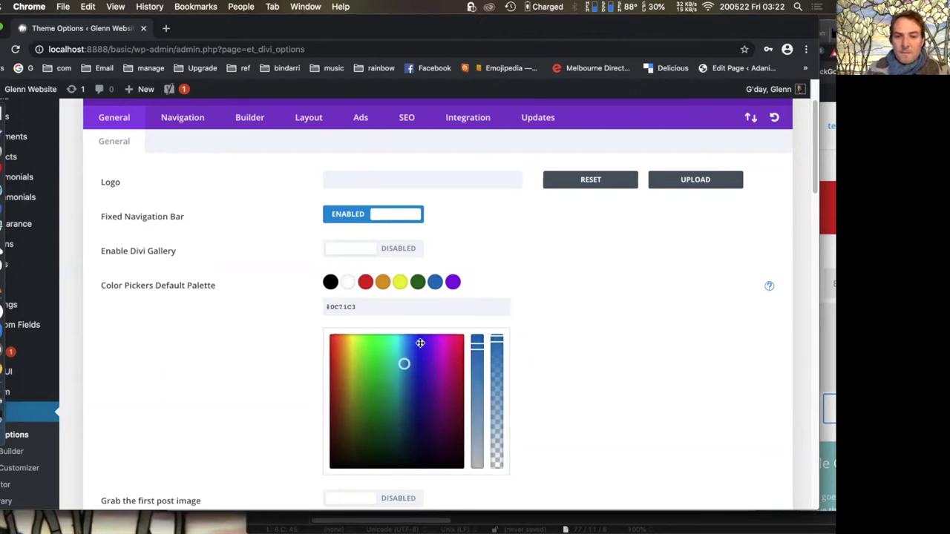
left_click(400, 282)
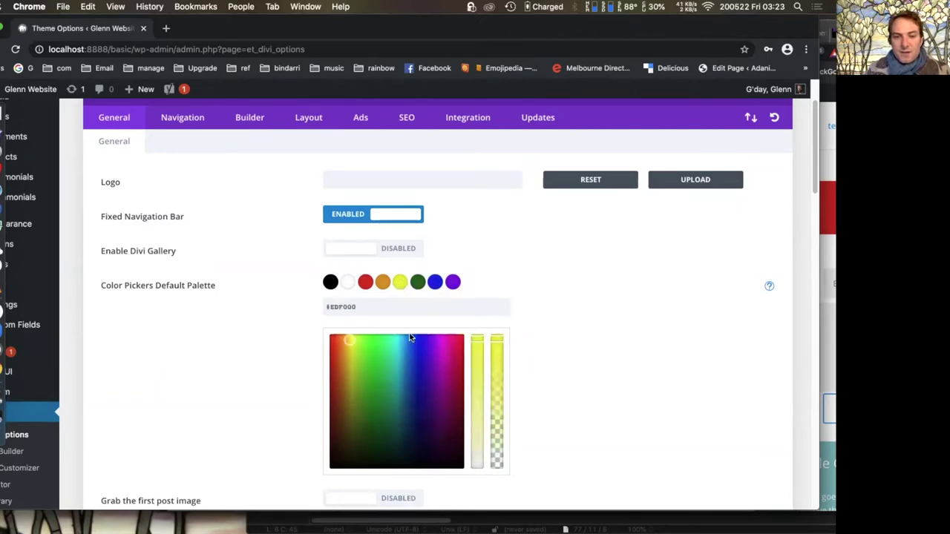
left_click(334, 367)
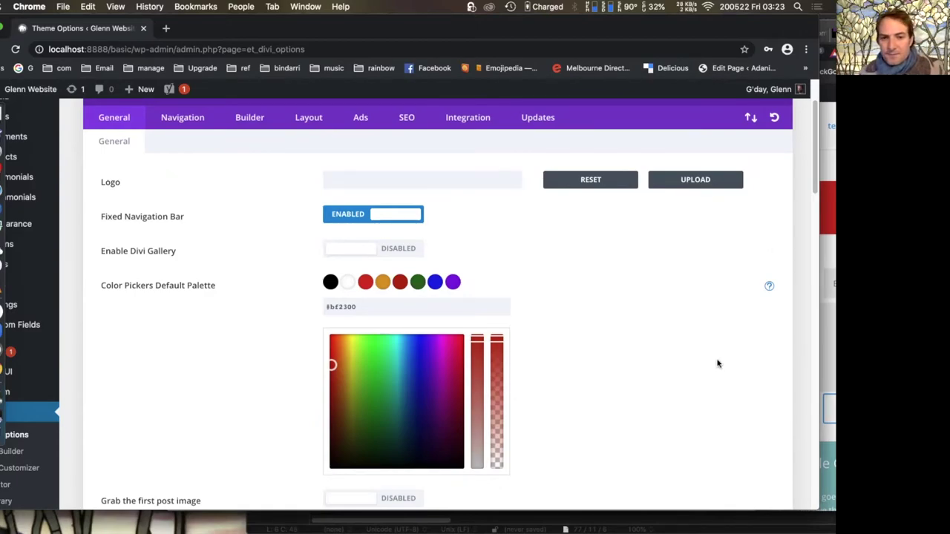
- Disable Enqueue Google Maps Script and Use Google Fonts in the General theme options
scroll(712, 356, "down", 4)
scroll(735, 351, "down", 3)
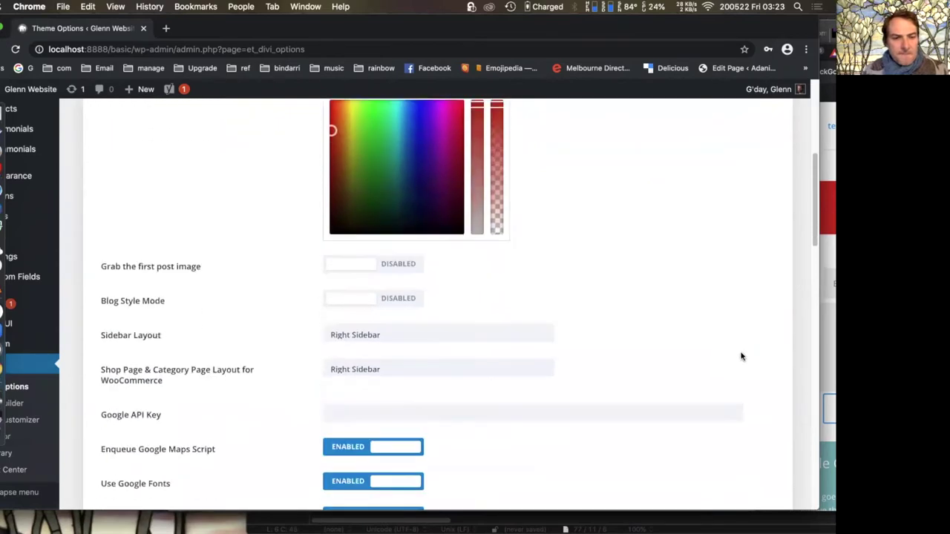
scroll(712, 345, "down", 4)
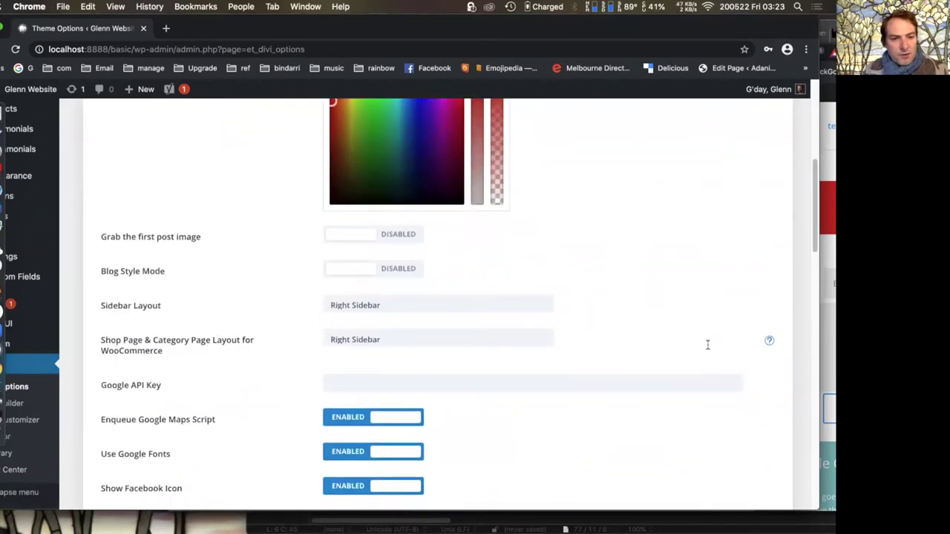
left_click(586, 253)
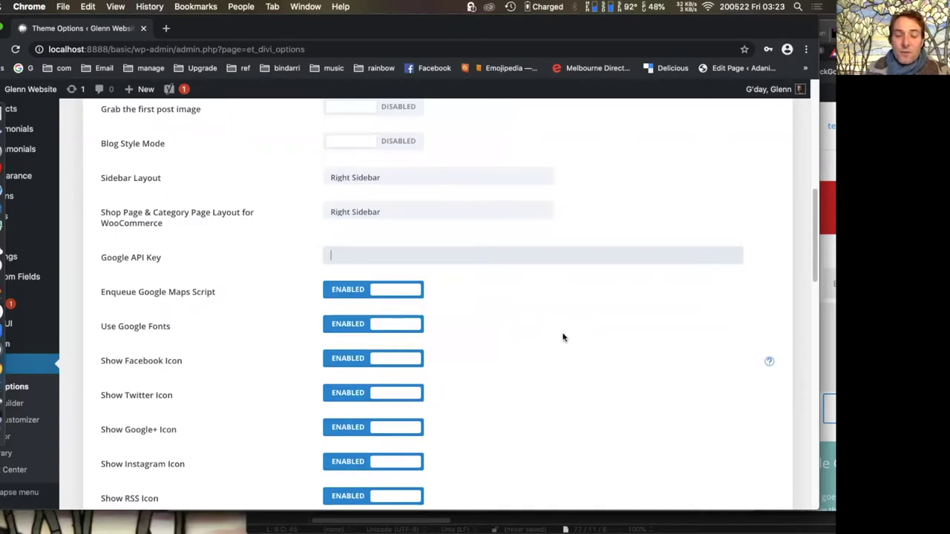
left_click(359, 295)
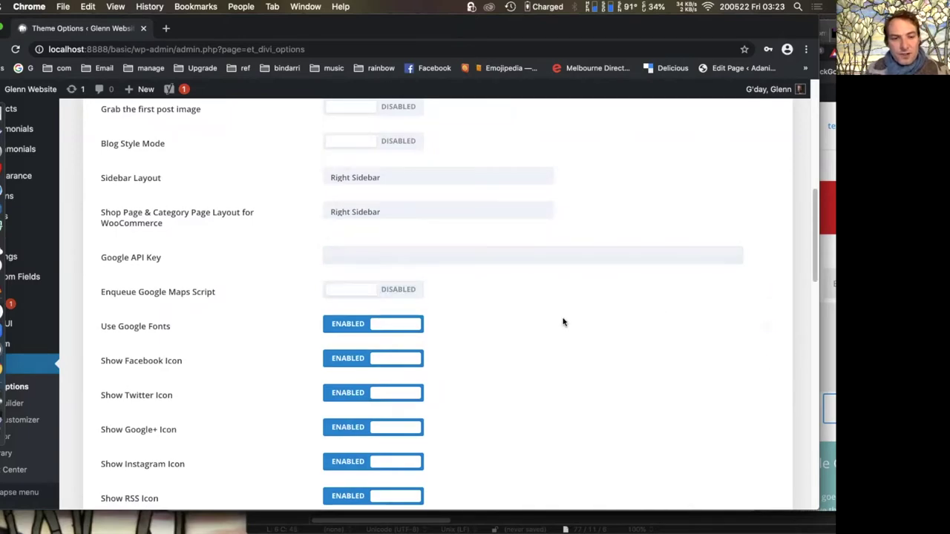
scroll(571, 325, "down", 2)
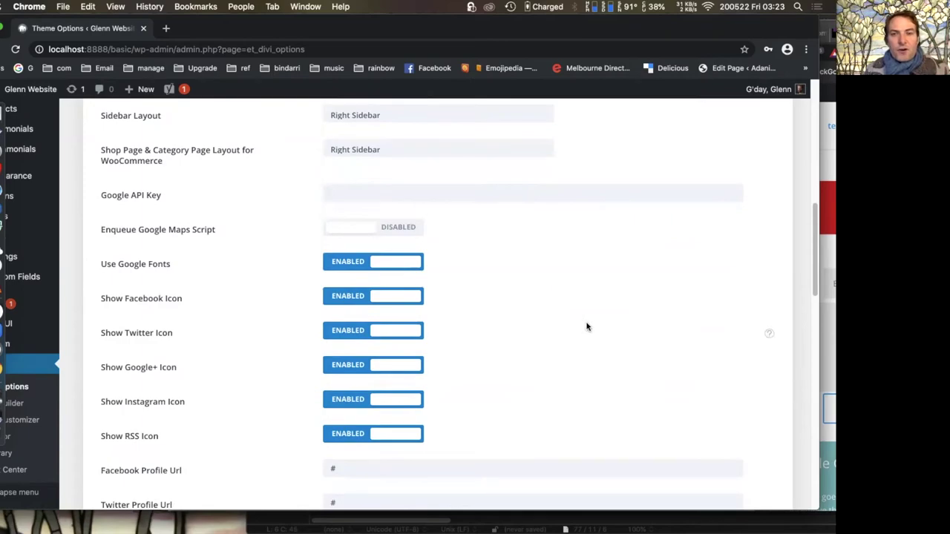
left_click(370, 266)
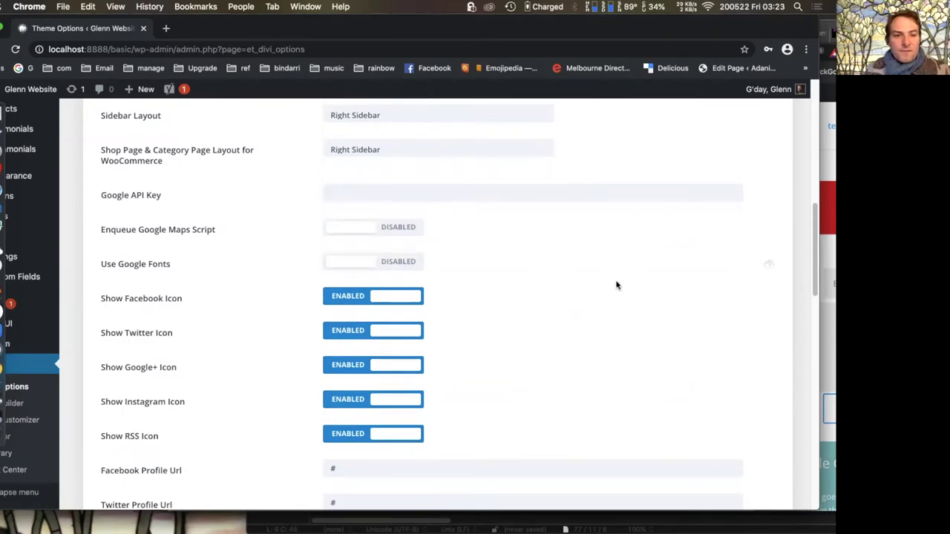
- Examine the remaining General options, from the social icons and post counts to Custom CSS, and the Navigation page settings
scroll(345, 349, "down", 1)
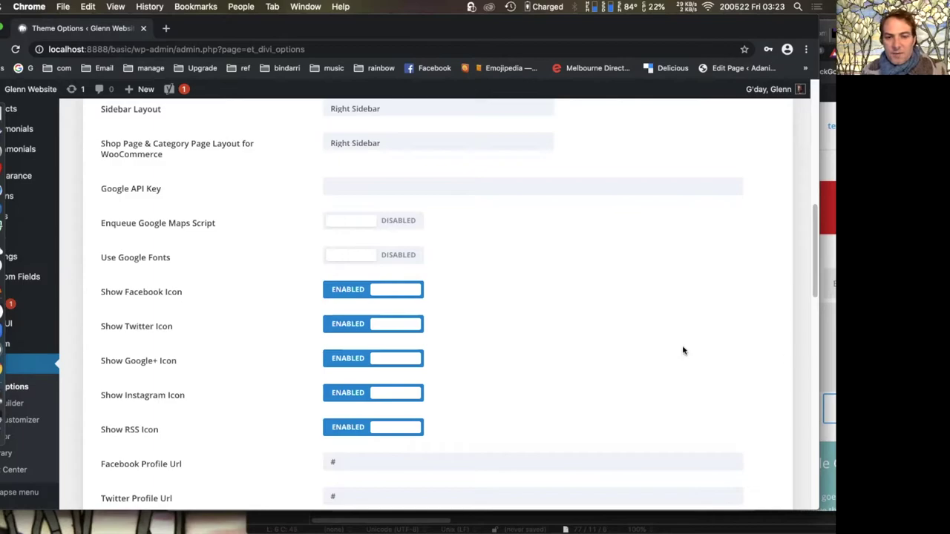
scroll(501, 325, "down", 6)
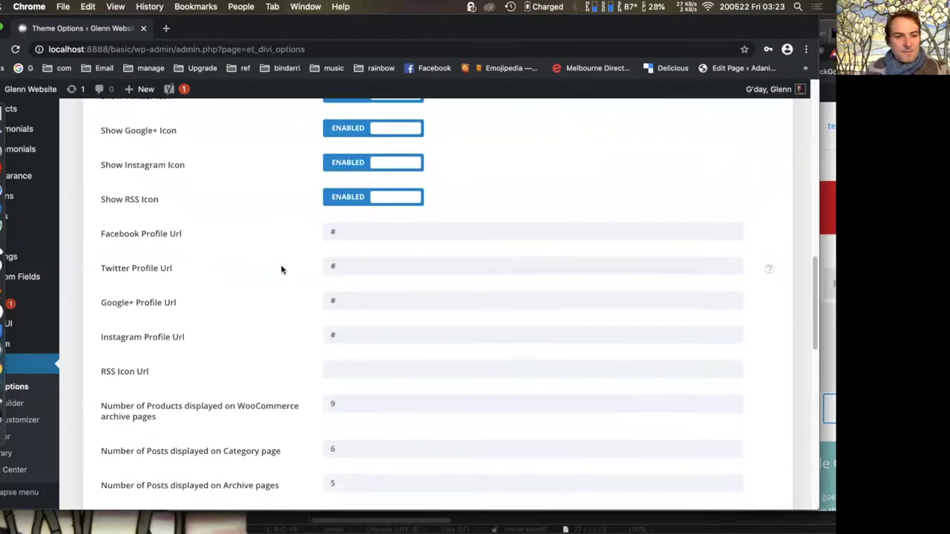
scroll(274, 265, "down", 5)
scroll(270, 263, "up", 1)
left_click(403, 289)
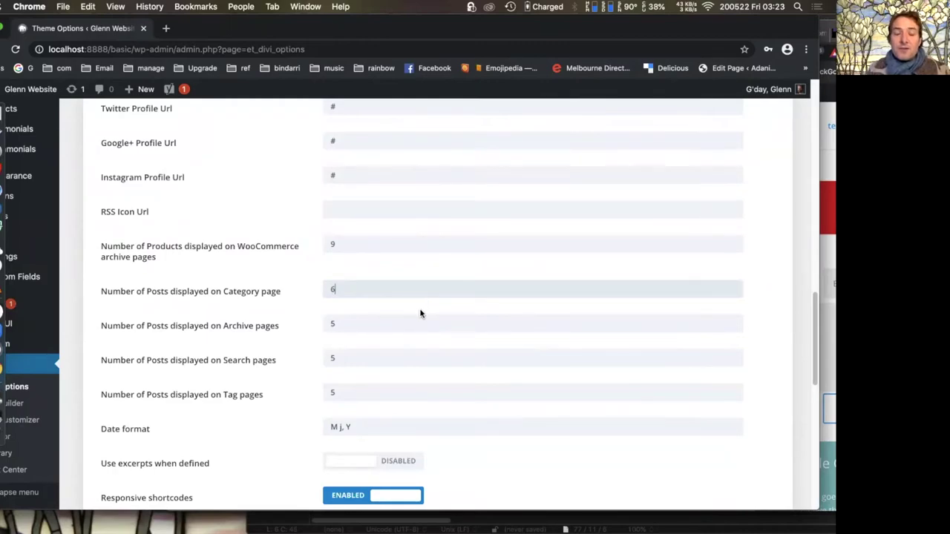
scroll(527, 267, "down", 2)
scroll(527, 273, "down", 6)
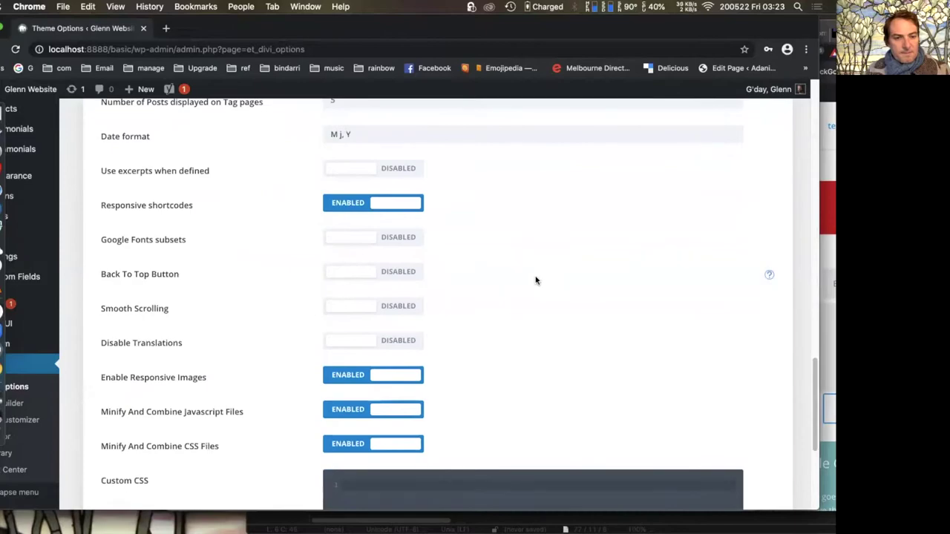
scroll(536, 281, "down", 6)
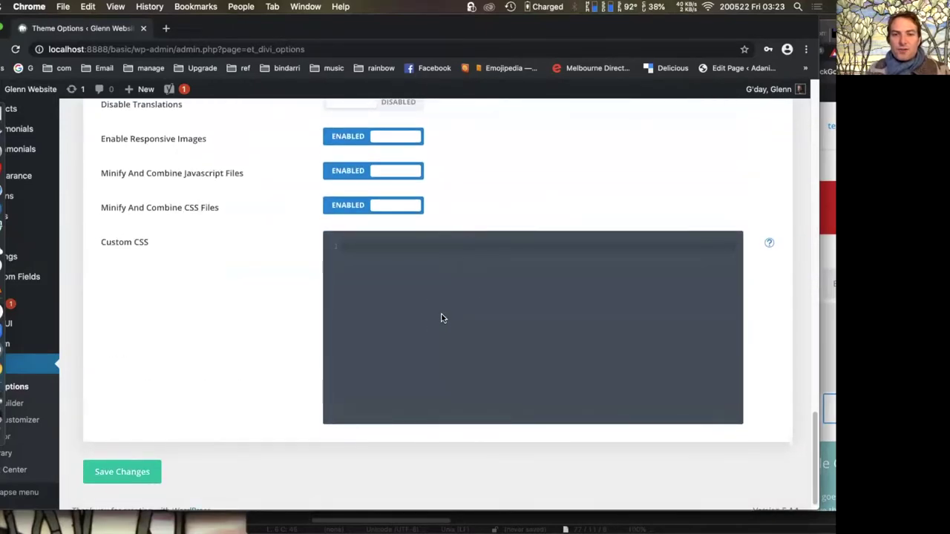
scroll(575, 202, "up", 15)
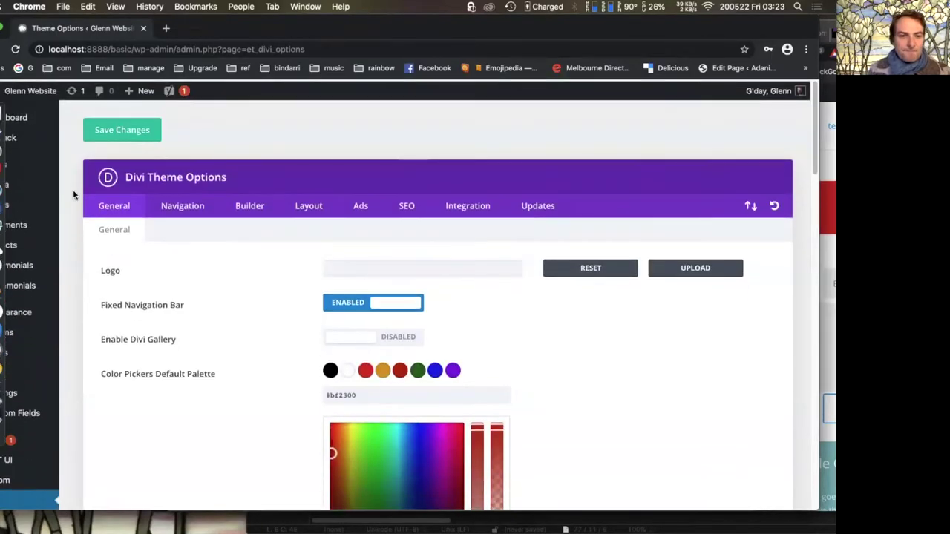
left_click(185, 207)
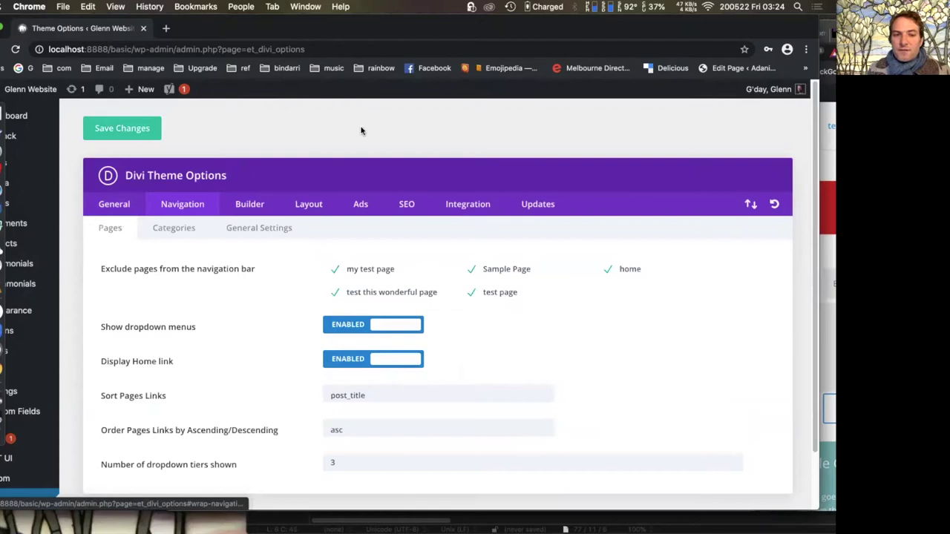
- Disable the Divi Builder for Posts in the Builder options, and try enabling it for Testimonials before switching that off again
left_click(250, 207)
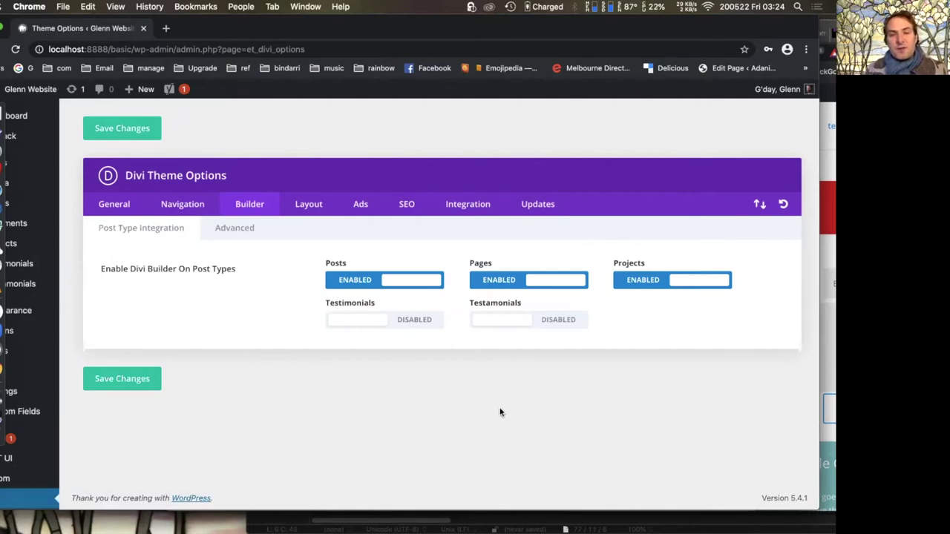
left_click(375, 280)
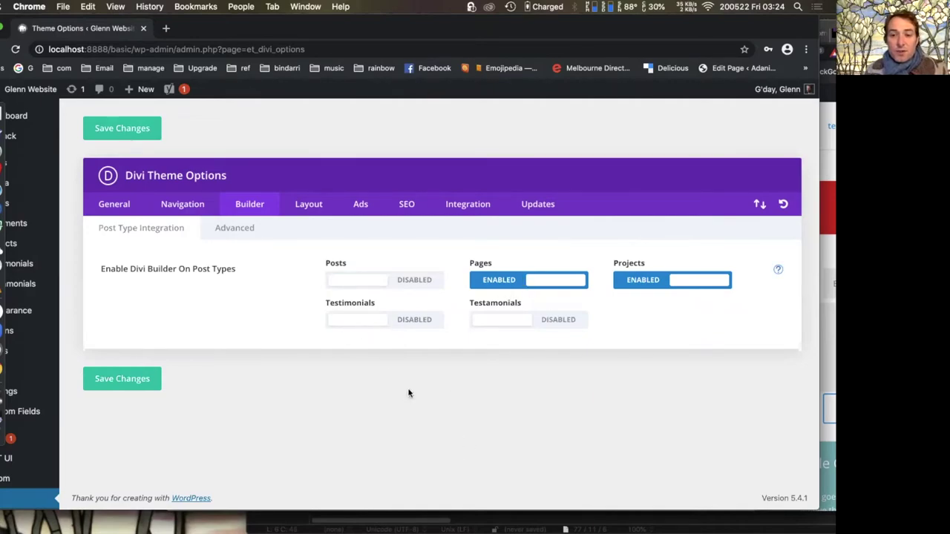
left_click(404, 322)
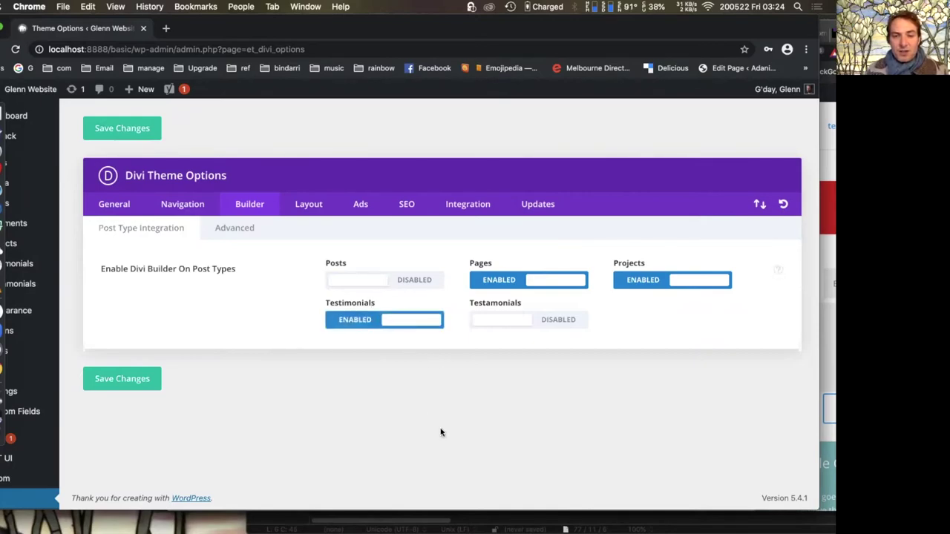
left_click(394, 323)
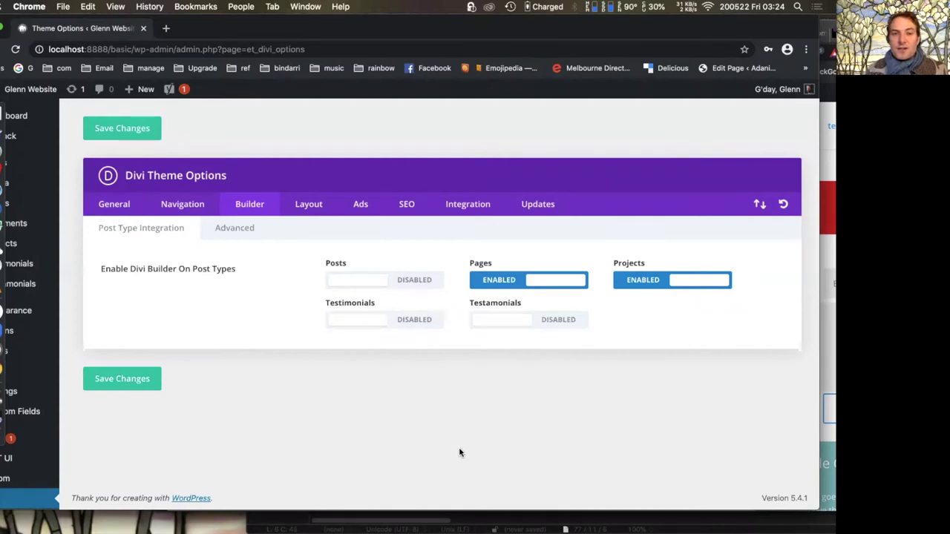
- Enable the Classic Editor and disable Static CSS File Generation in the advanced Builder options
left_click(236, 239)
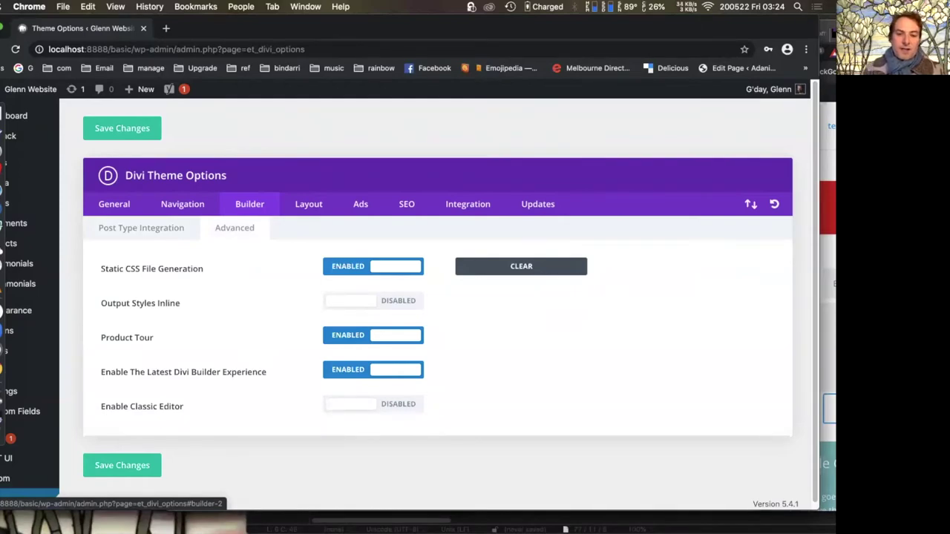
left_click(374, 408)
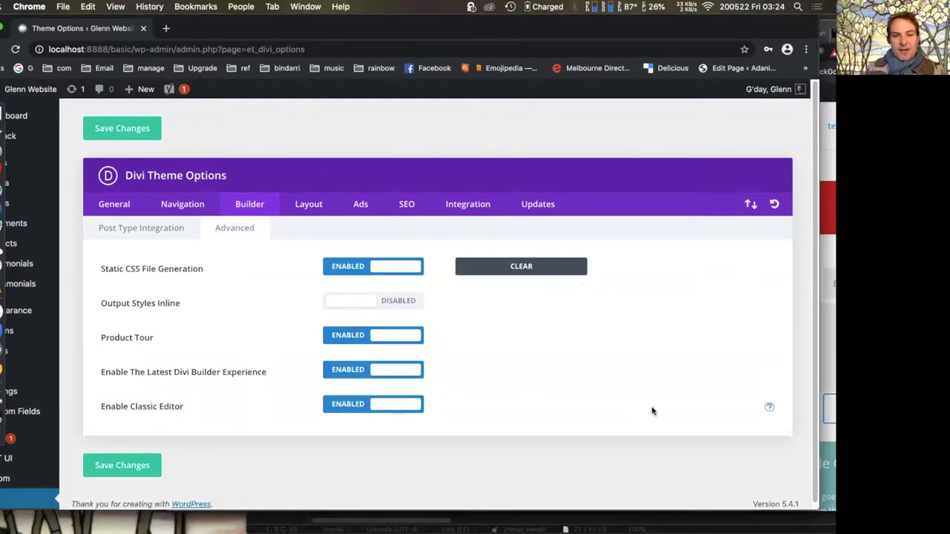
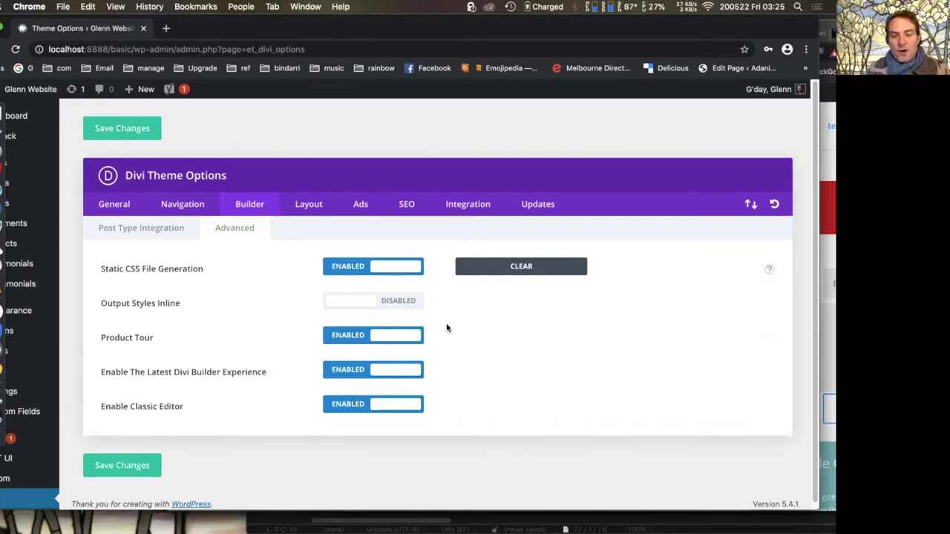
left_click(369, 273)
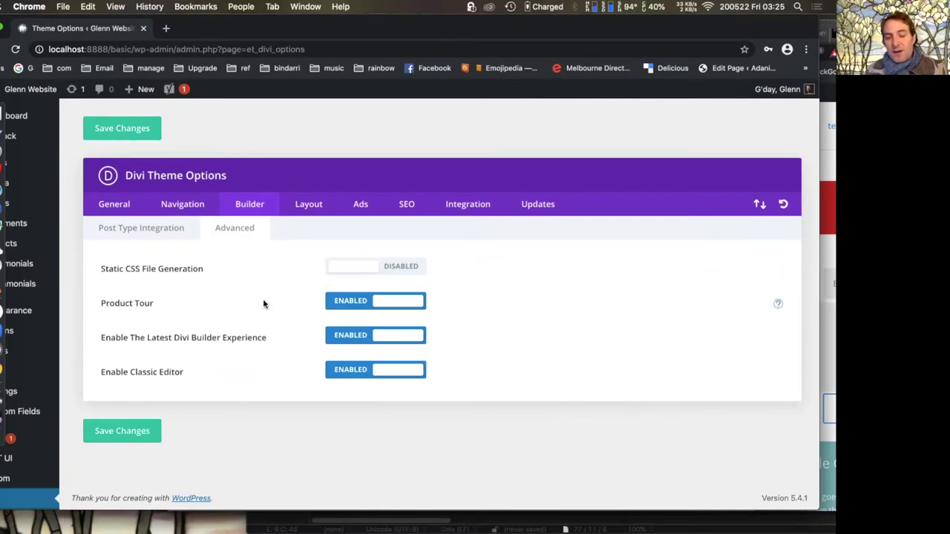
- Exclude Author and Comments from the post info items in the single post layout options
left_click(309, 205)
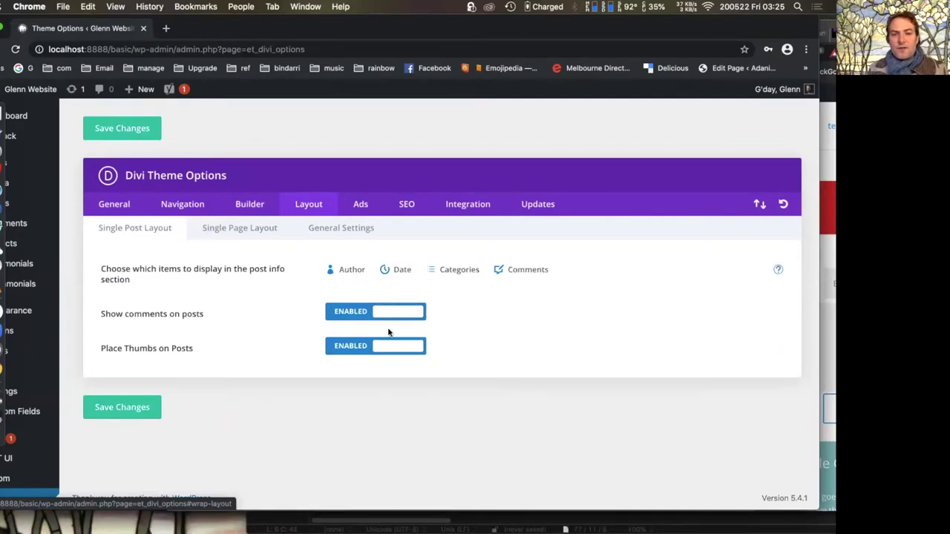
left_click(513, 272)
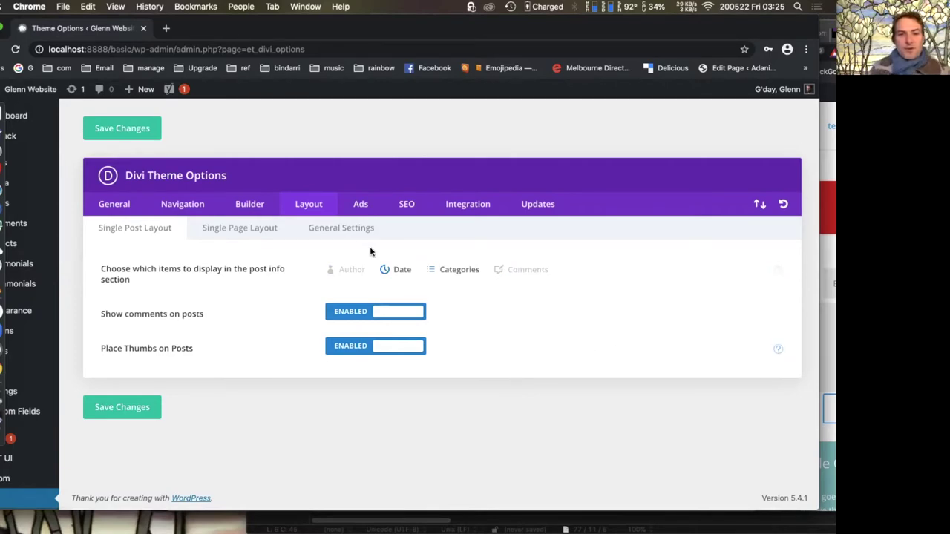
- Examine the Ads, SEO, Integration and Updates options, including the custom code fields and the theme options export dialog
left_click(360, 209)
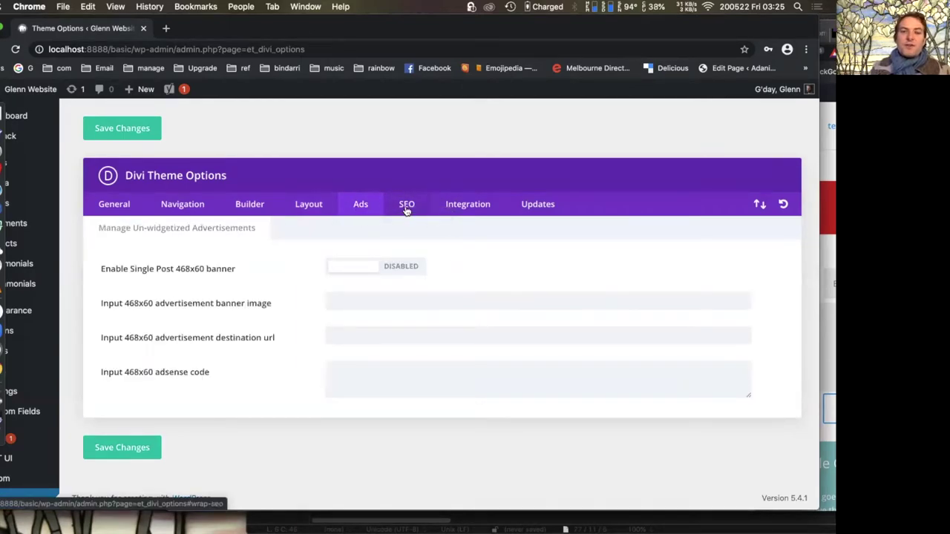
left_click(407, 211)
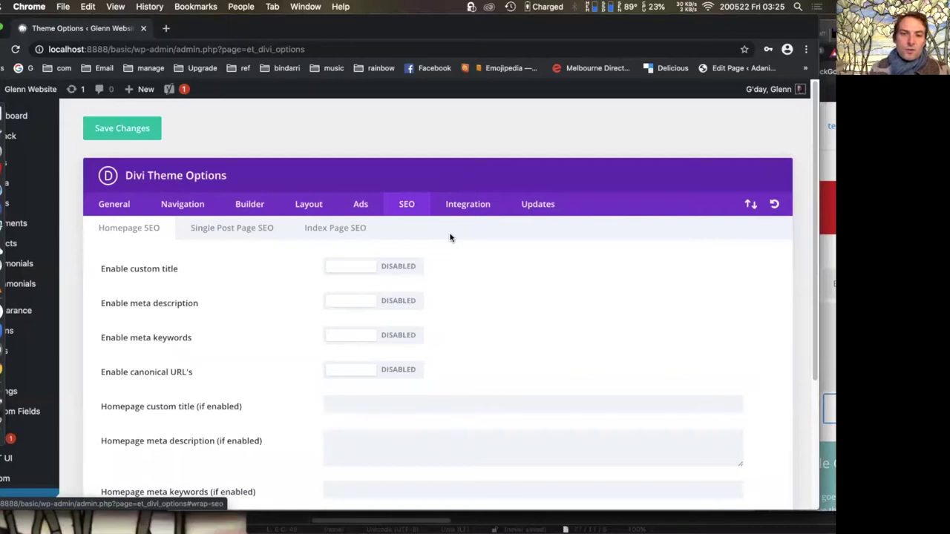
scroll(450, 237, "down", 4)
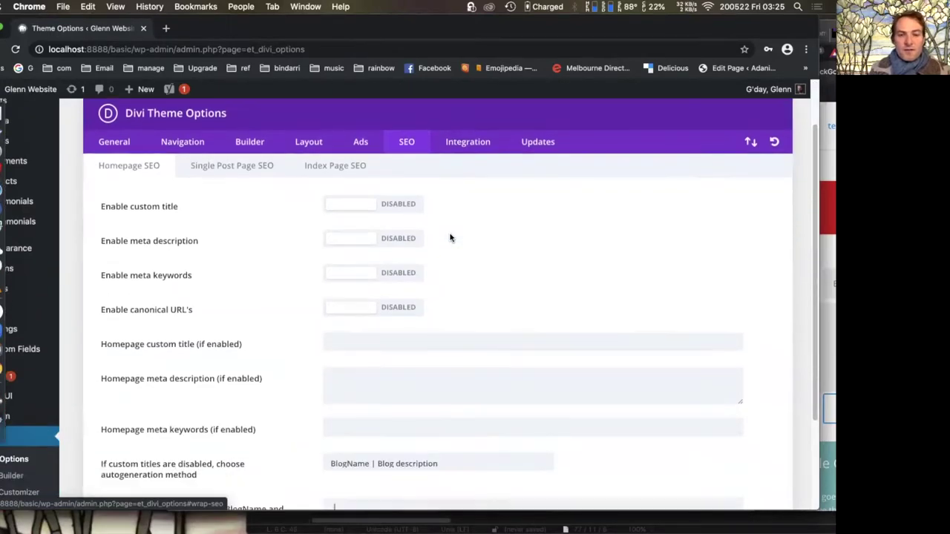
scroll(450, 237, "up", 4)
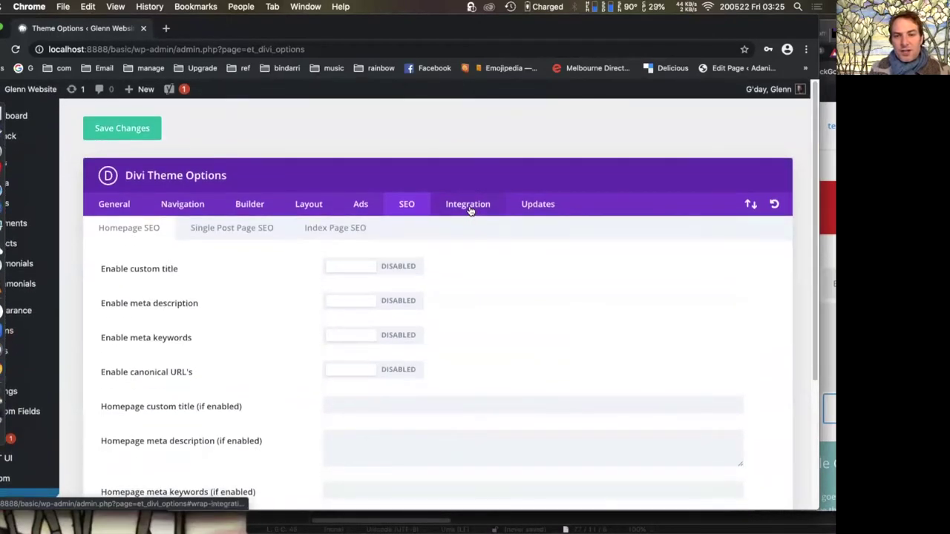
left_click(469, 210)
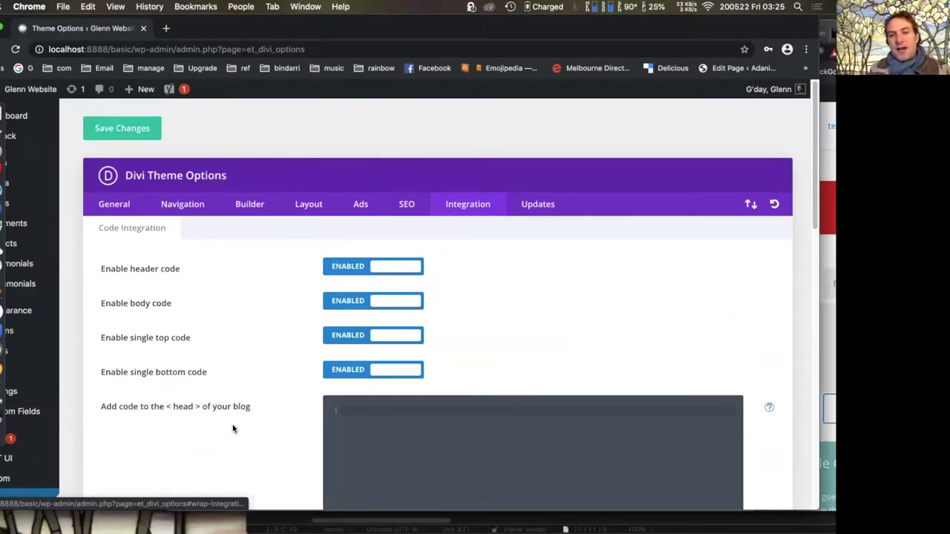
scroll(232, 429, "down", 2)
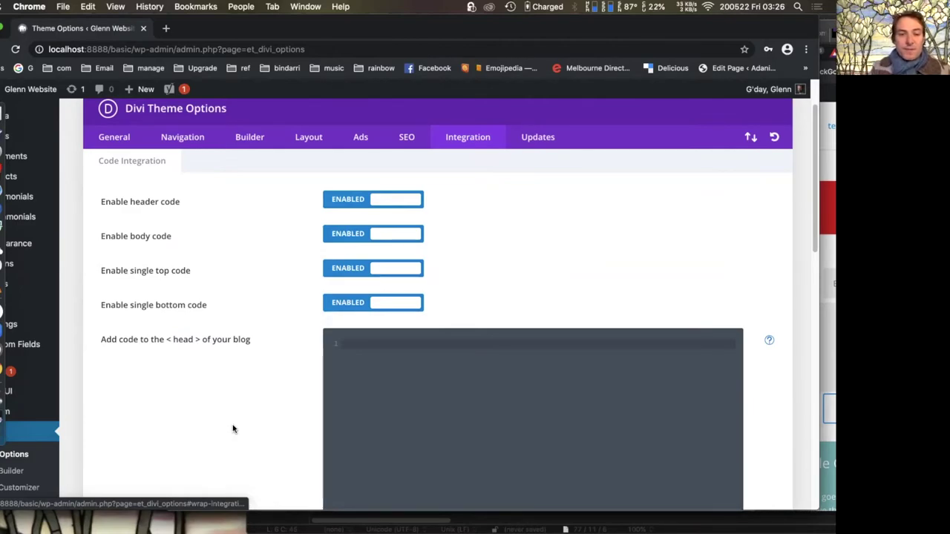
left_click(383, 350)
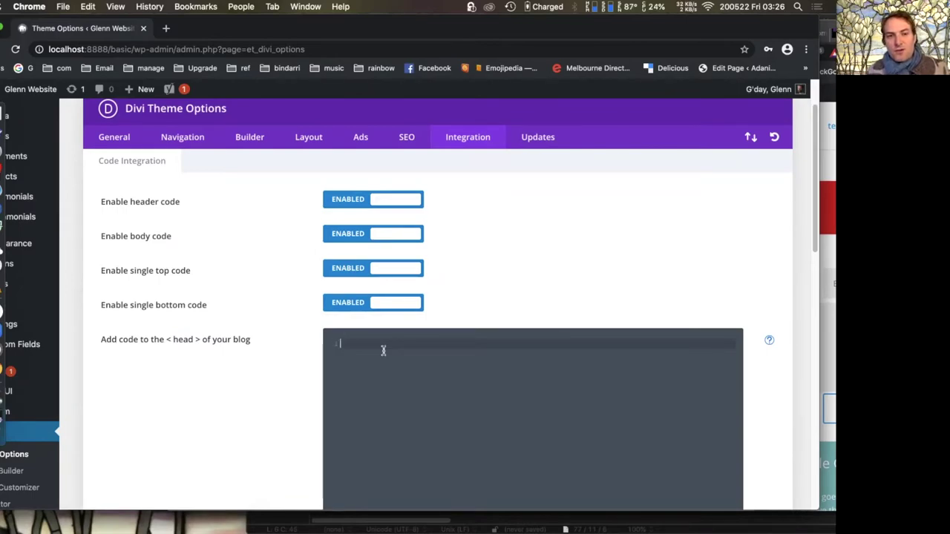
scroll(247, 380, "down", 10)
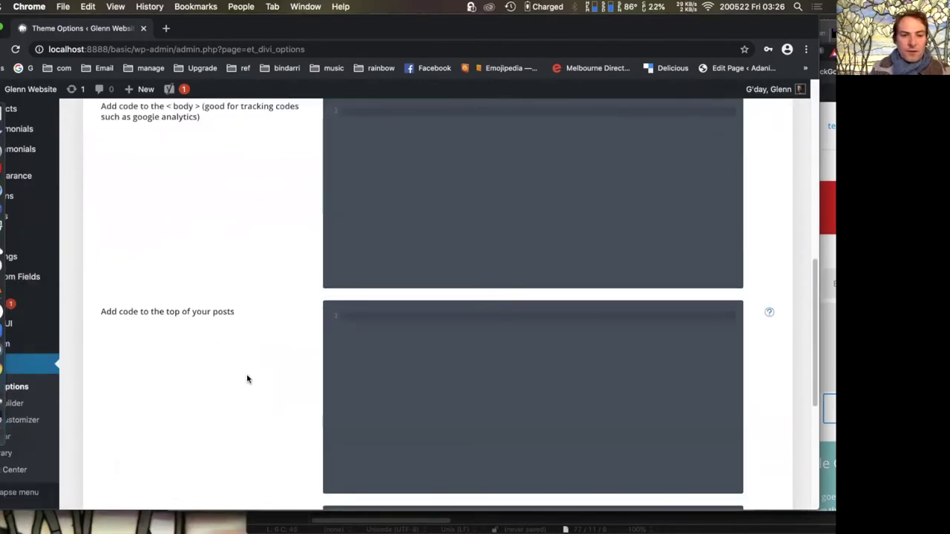
scroll(248, 379, "down", 2)
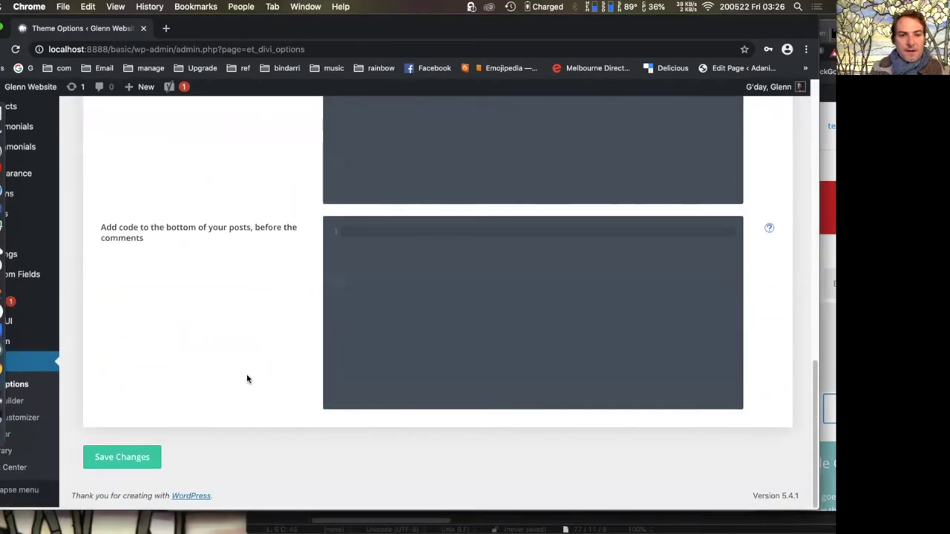
left_click(414, 270)
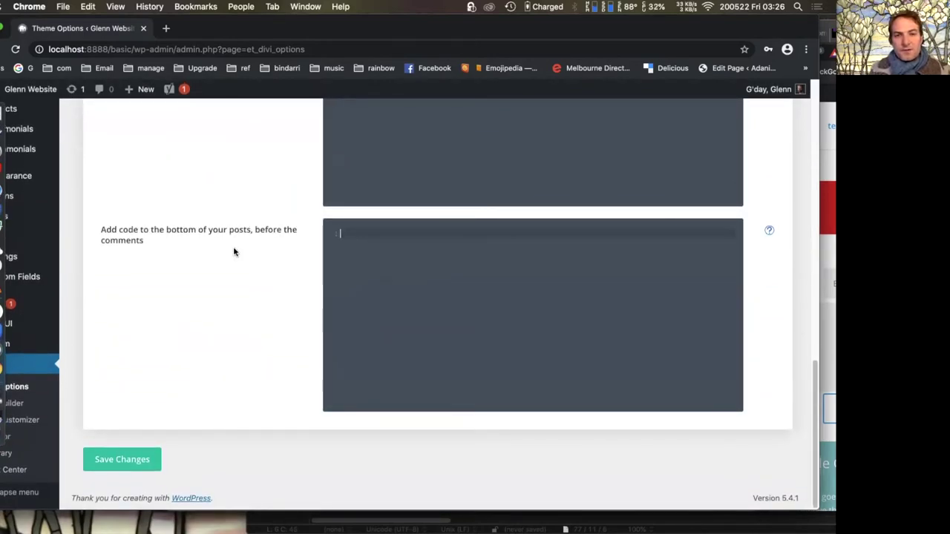
scroll(233, 252, "up", 12)
scroll(233, 252, "up", 5)
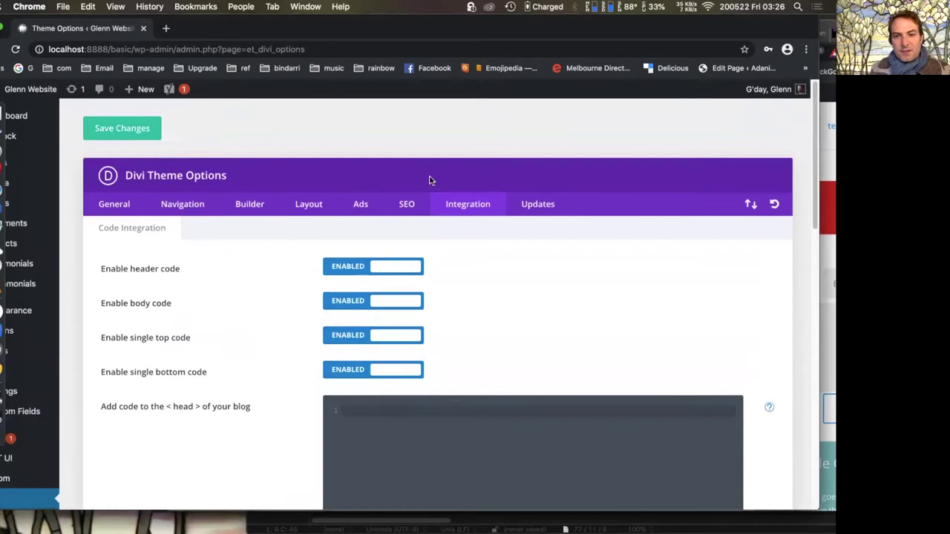
left_click(539, 210)
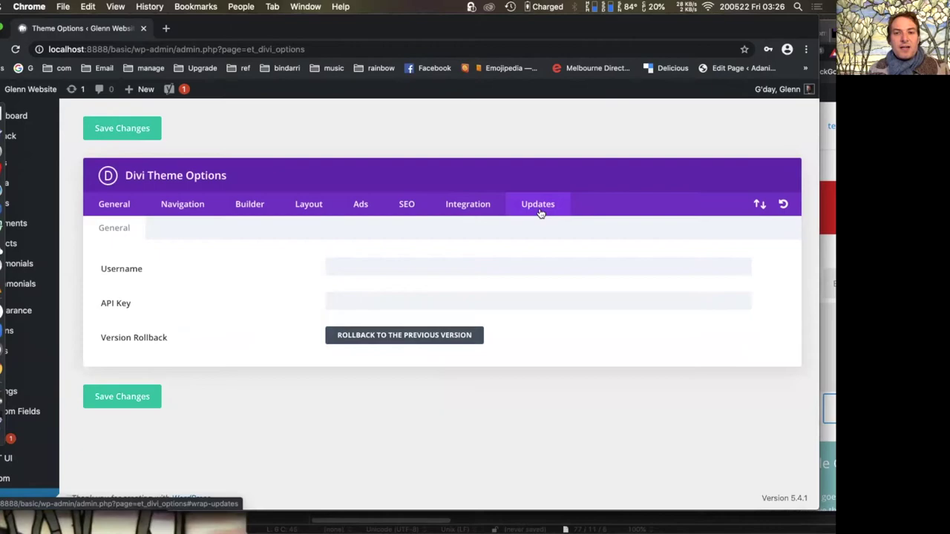
left_click(753, 207)
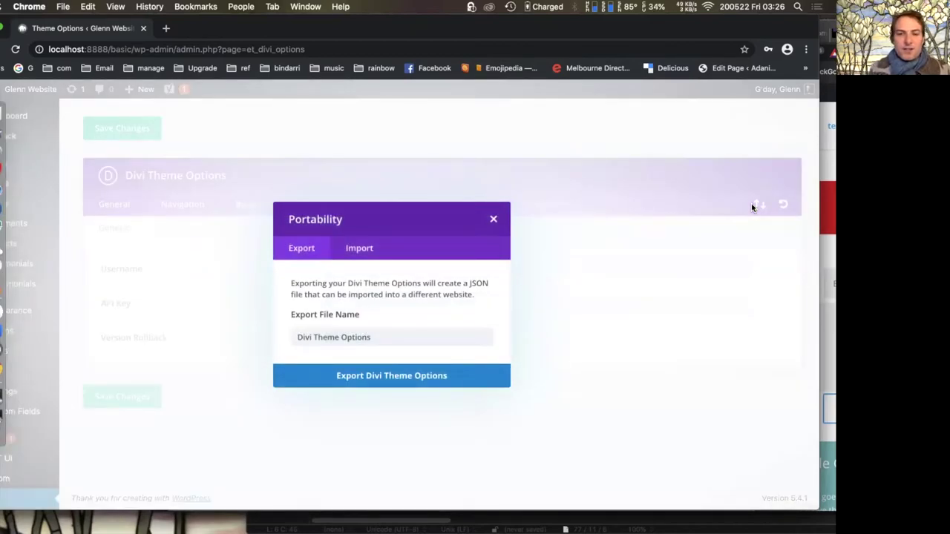
left_click(492, 219)
- Open Divi's Theme Customizer and view the Site Identity options within its General Settings
left_click_drag(293, 30, 331, 30)
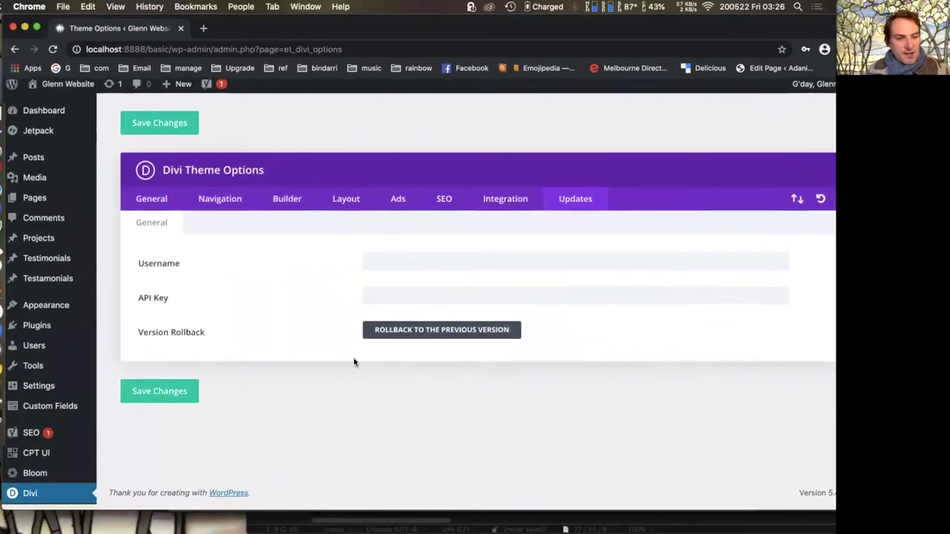
left_click(38, 492)
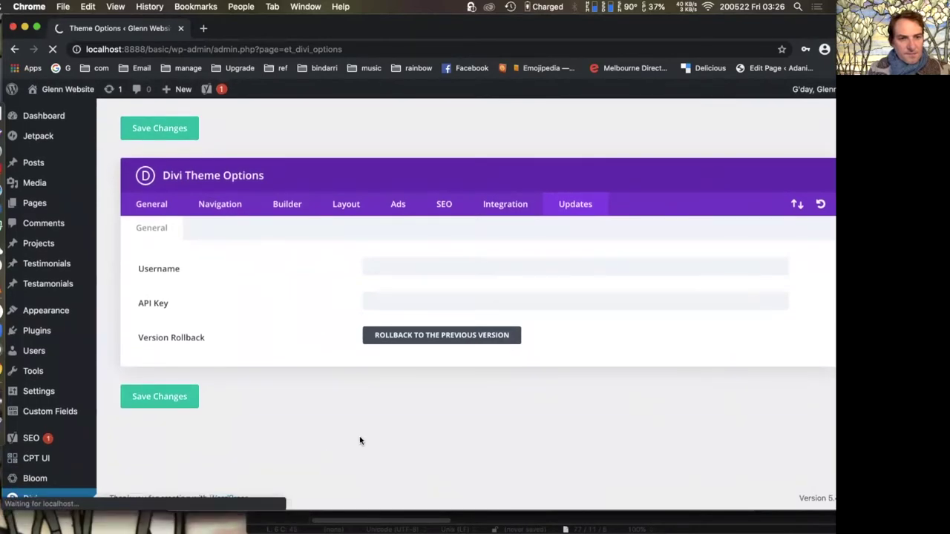
scroll(248, 373, "down", 4)
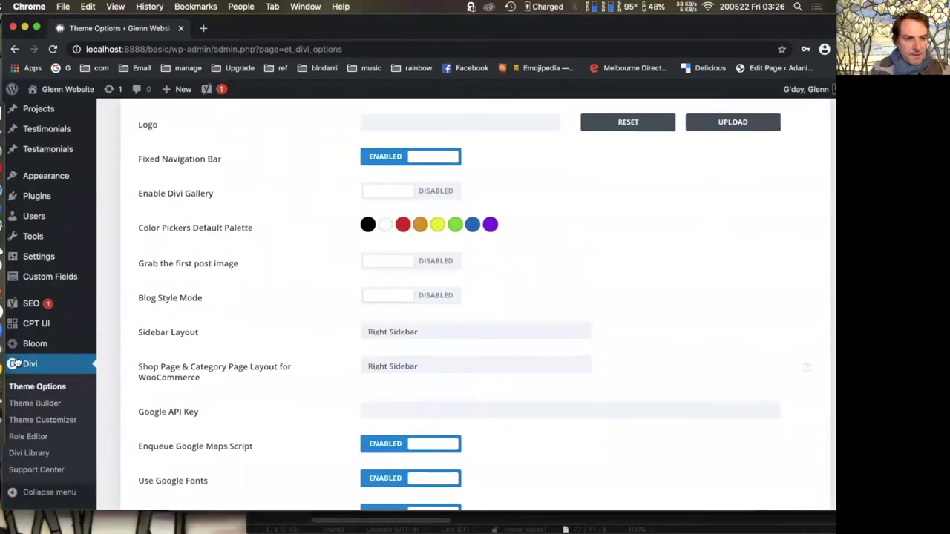
left_click(44, 420)
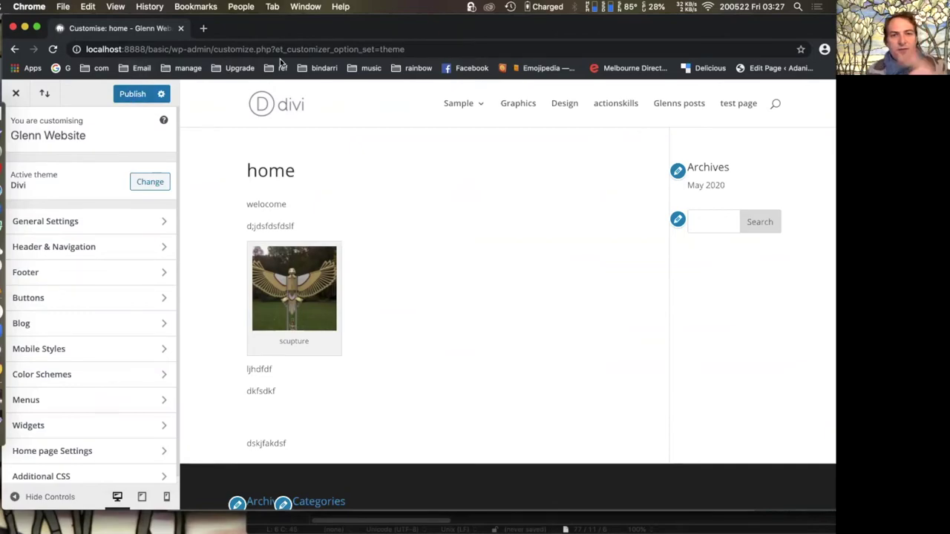
left_click(89, 221)
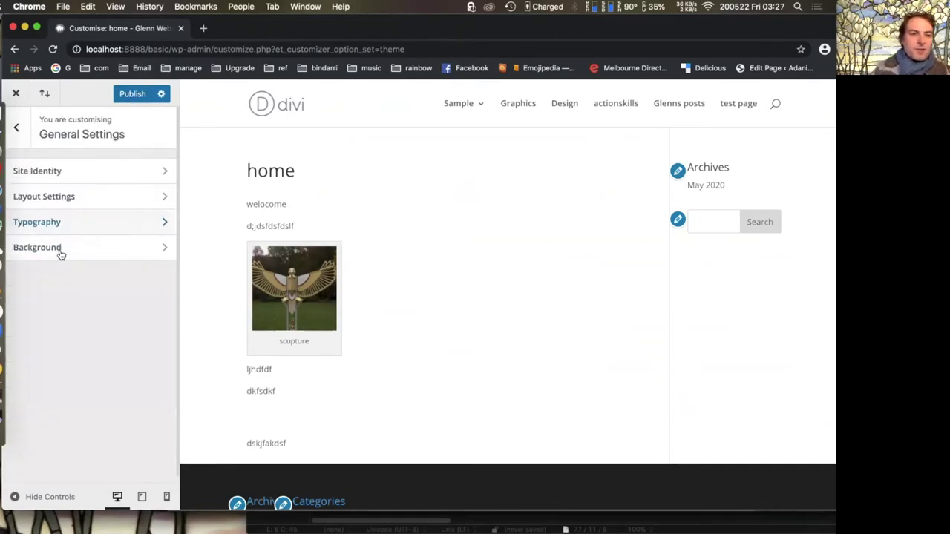
left_click(84, 172)
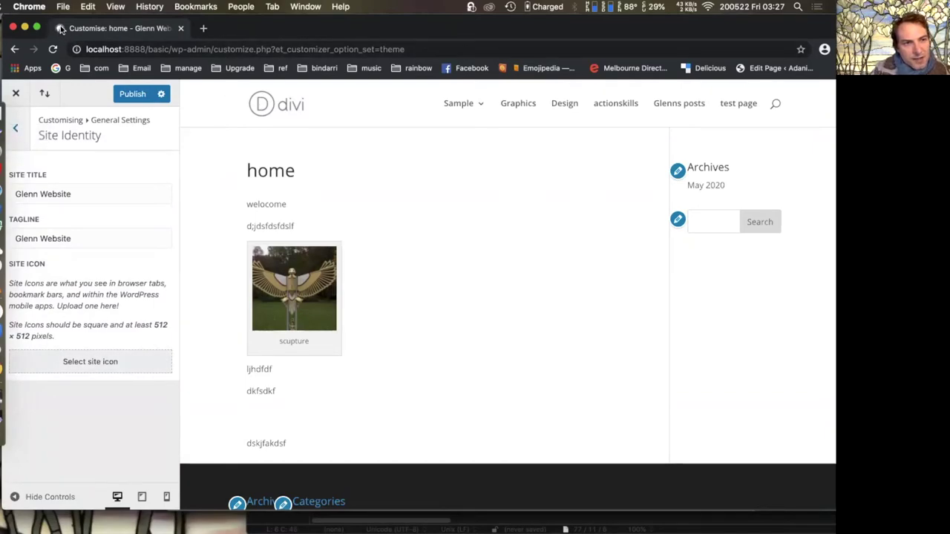
left_click(21, 128)
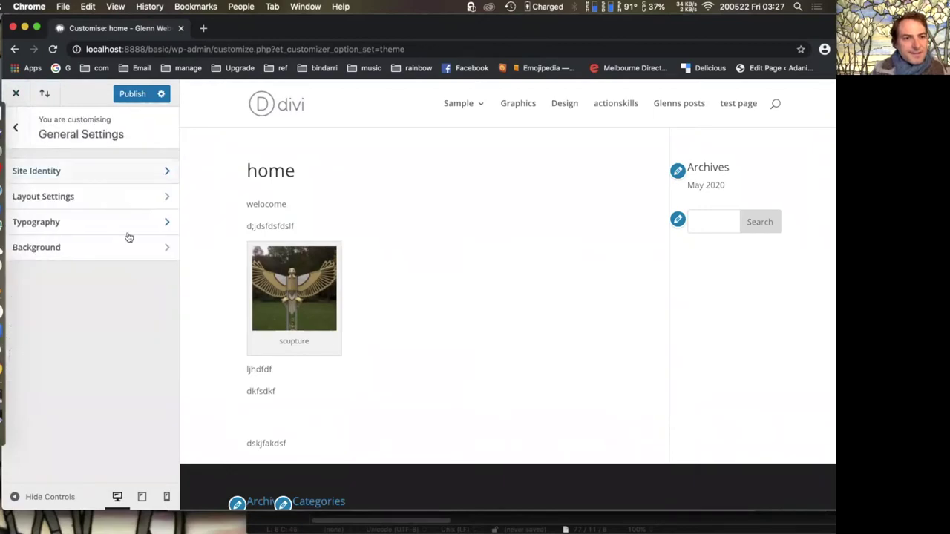
- Set the Website Content Width to 960 in the customizer's Layout Settings and publish the change
left_click(96, 199)
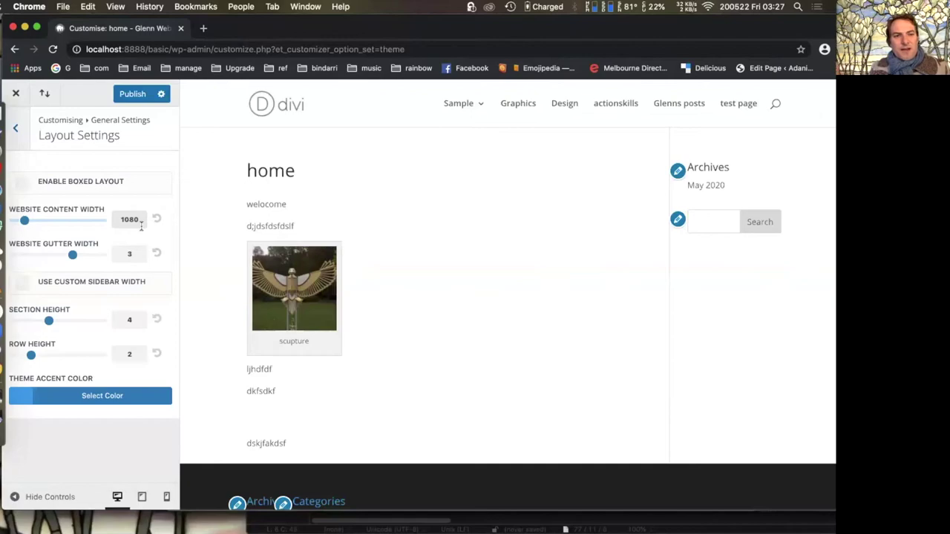
left_click_drag(25, 220, 15, 221)
left_click_drag(141, 219, 112, 220)
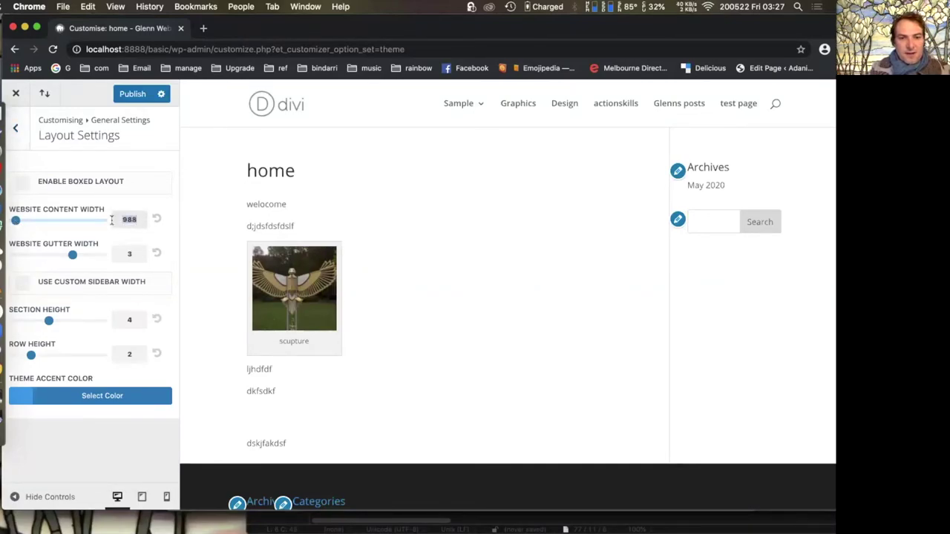
type("400")
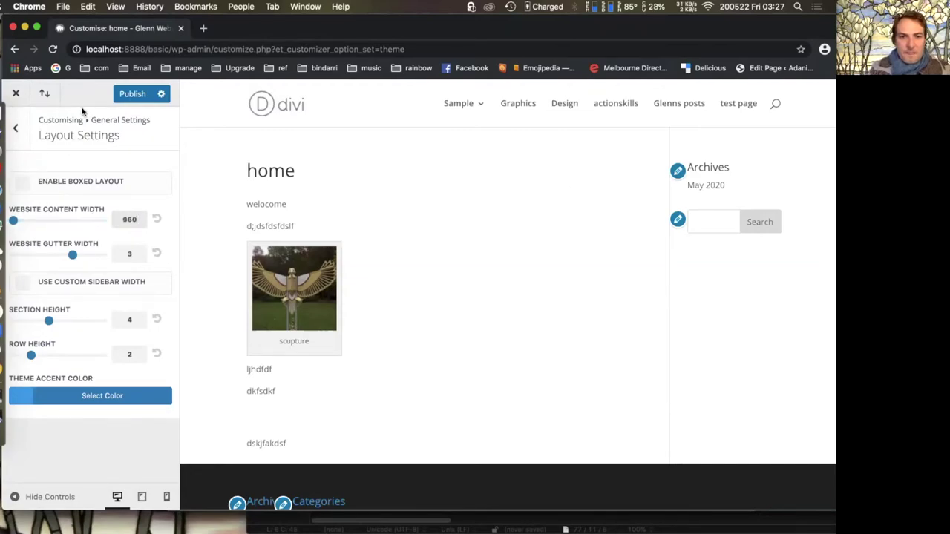
left_click(131, 94)
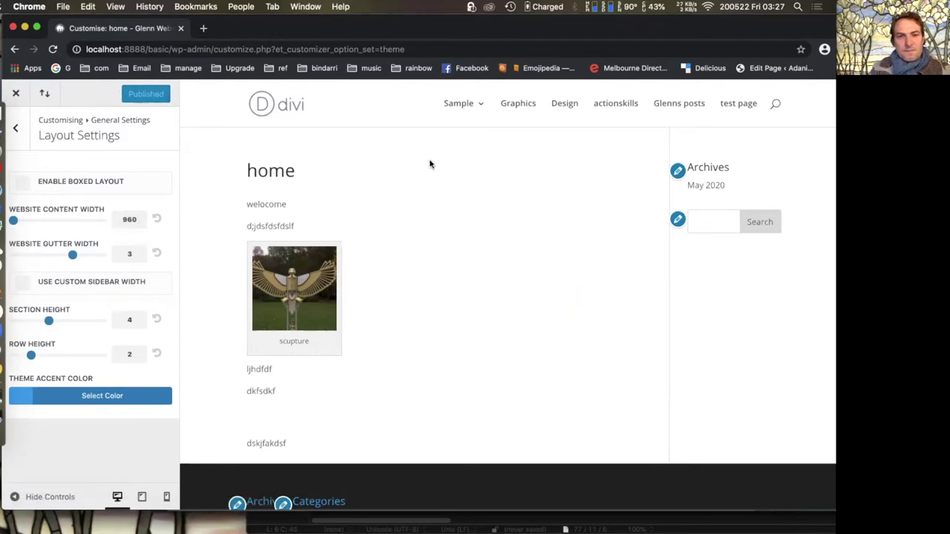
- Reload the Theme Customizer and revisit General Settings, checking the Site Identity options
left_click(53, 49)
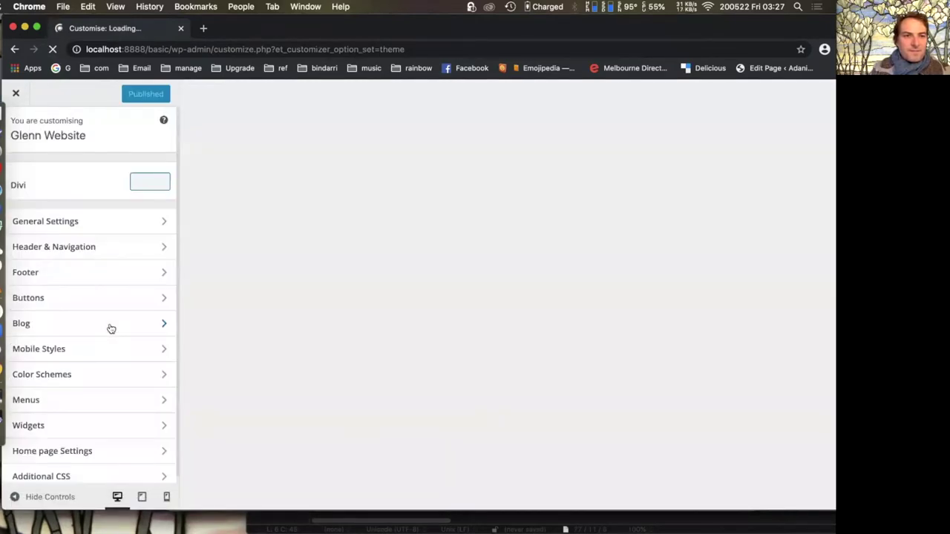
left_click(106, 222)
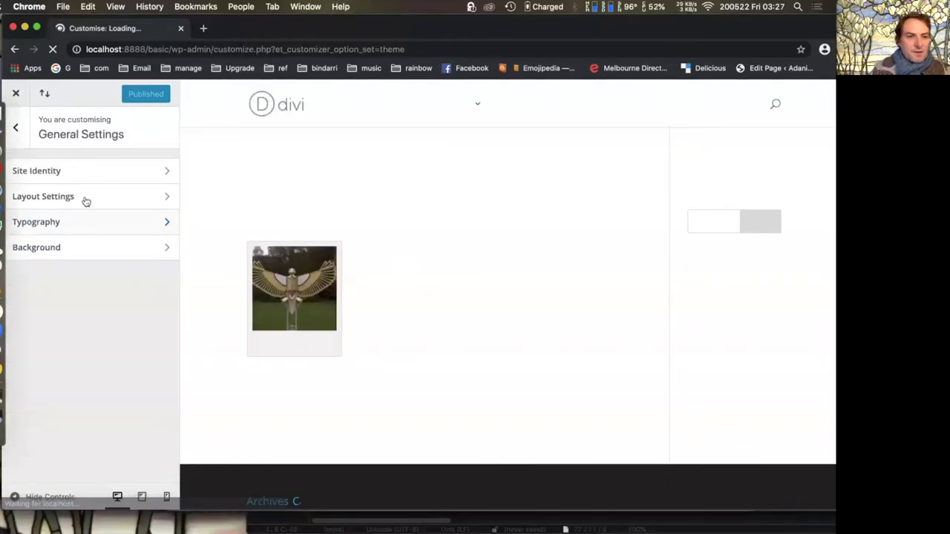
left_click(87, 176)
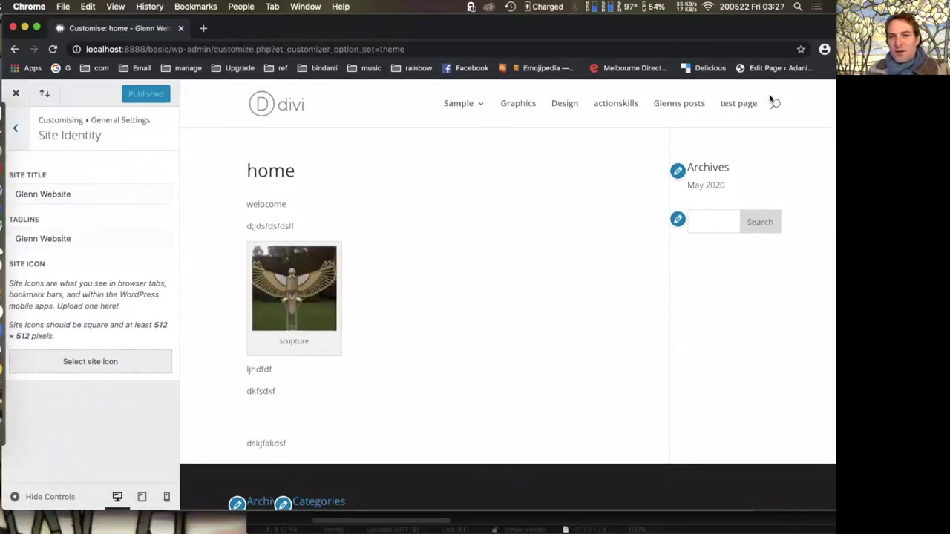
left_click(15, 130)
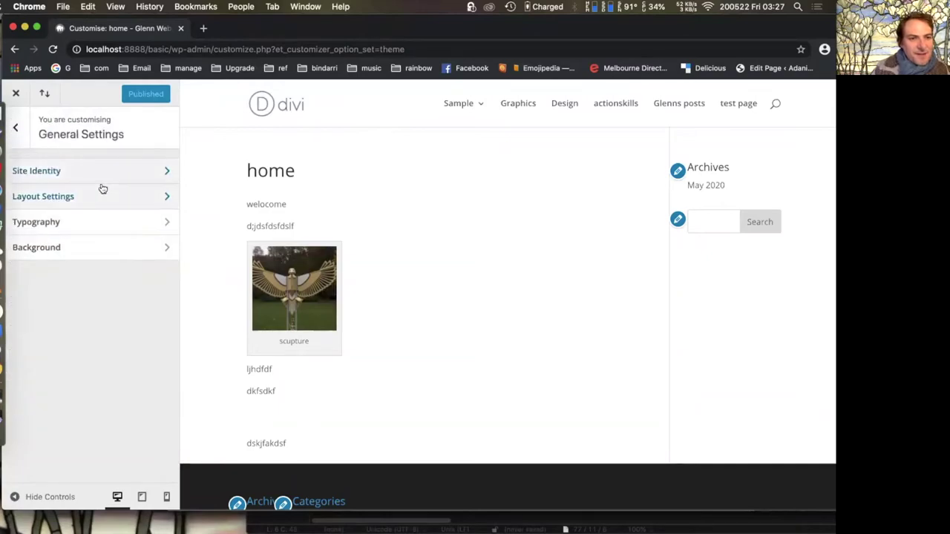
left_click(89, 176)
left_click(16, 128)
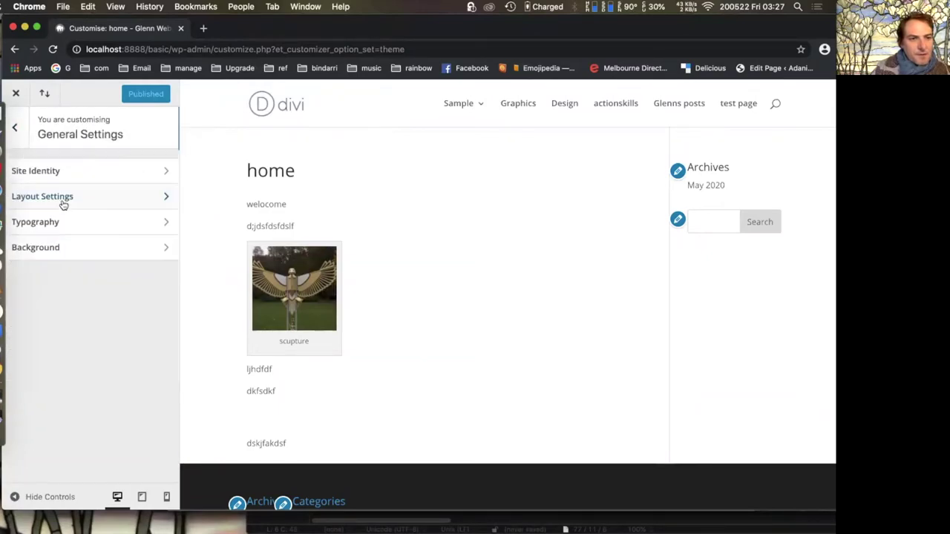
- Set the Theme Accent Color to red (#db4729) in the customizer's Layout Settings and publish the change
left_click(69, 195)
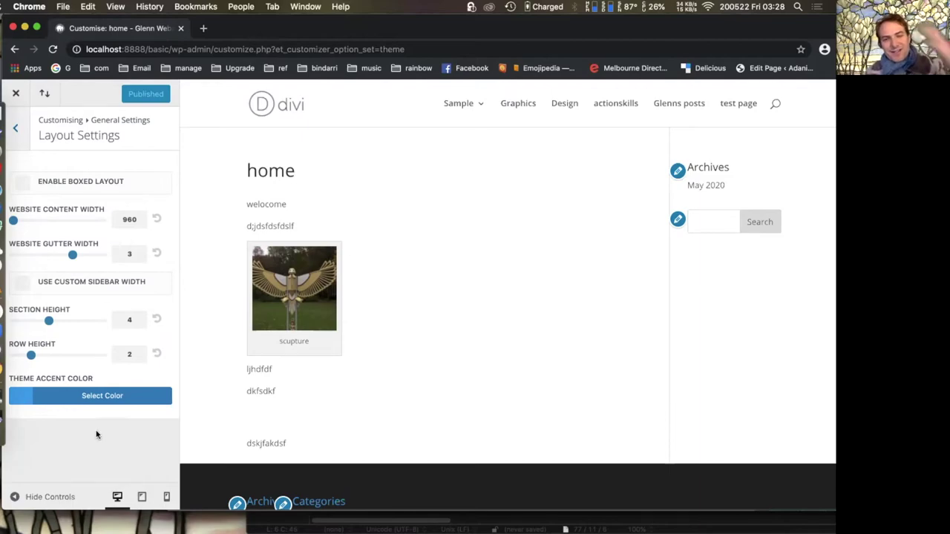
left_click_drag(763, 29, 742, 28)
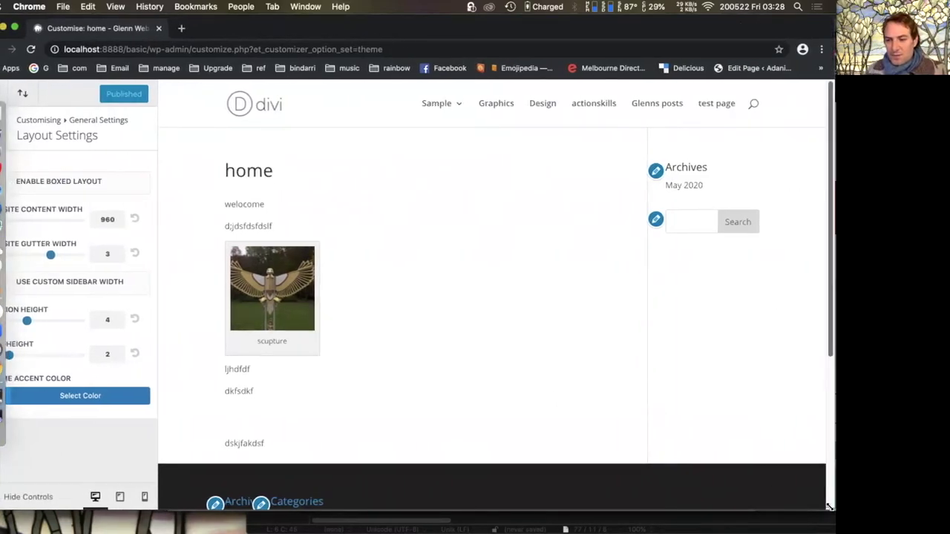
left_click_drag(810, 504, 562, 519)
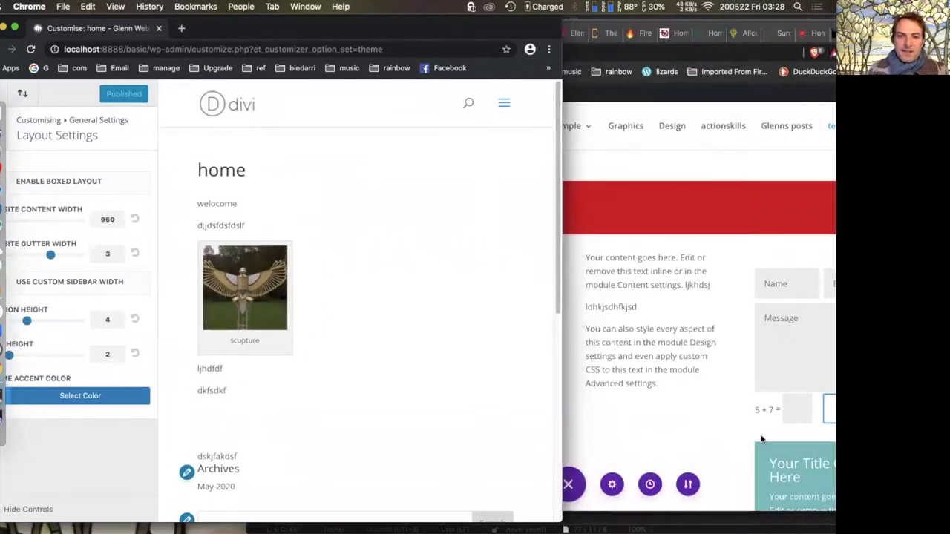
left_click_drag(524, 37, 645, 37)
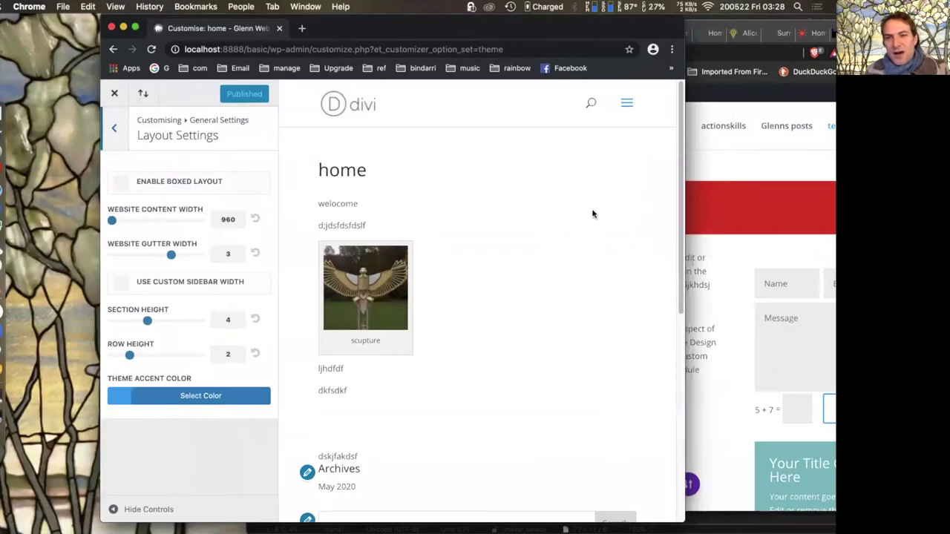
left_click(152, 399)
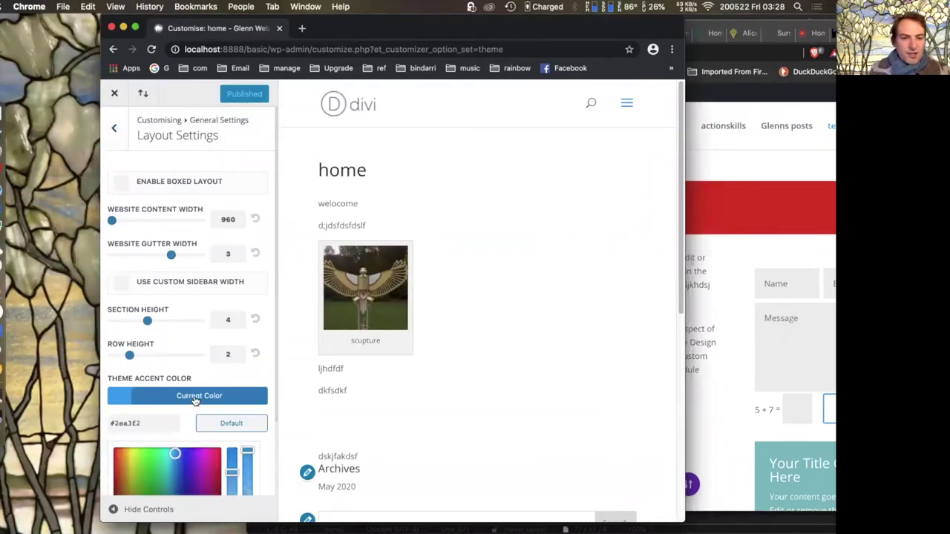
left_click(117, 463)
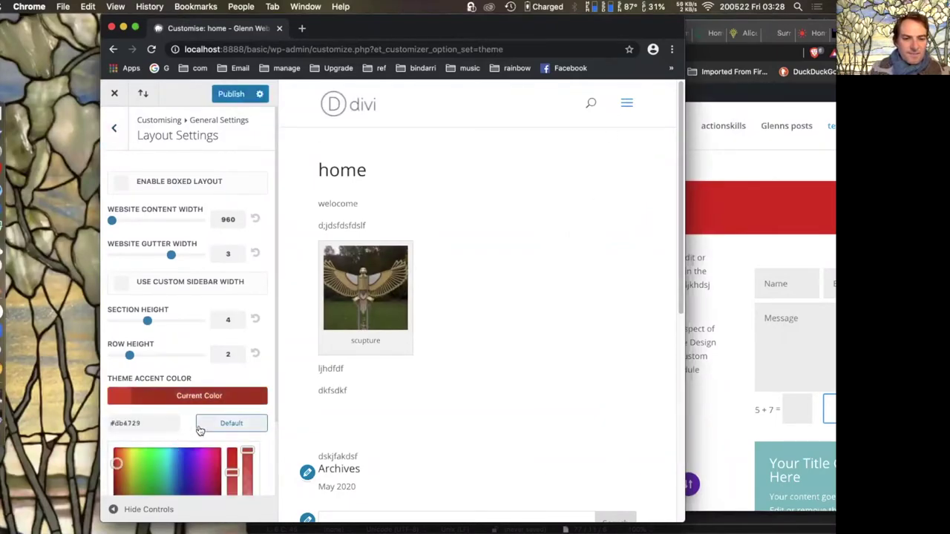
left_click(231, 95)
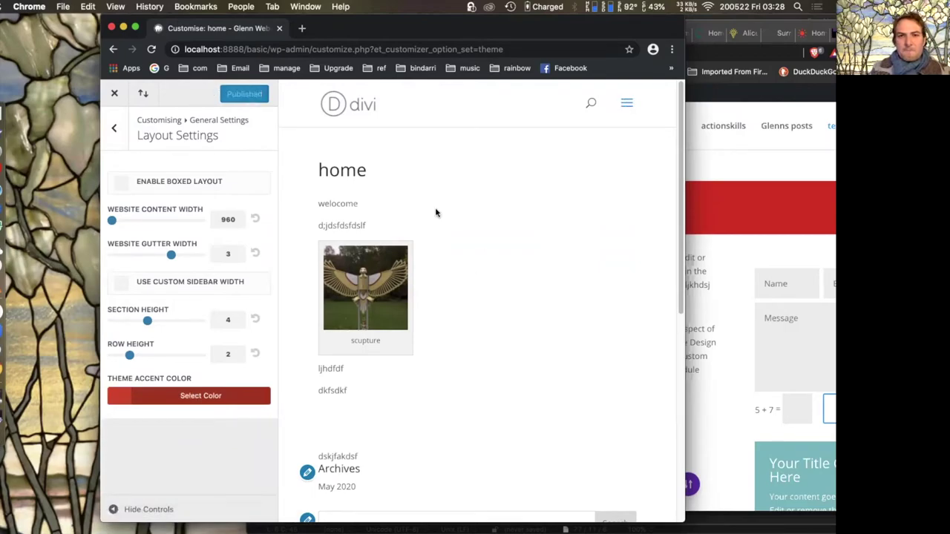
- Reload the Theme Customizer and reopen Layout Settings to check the accent color on the site preview
left_click(152, 50)
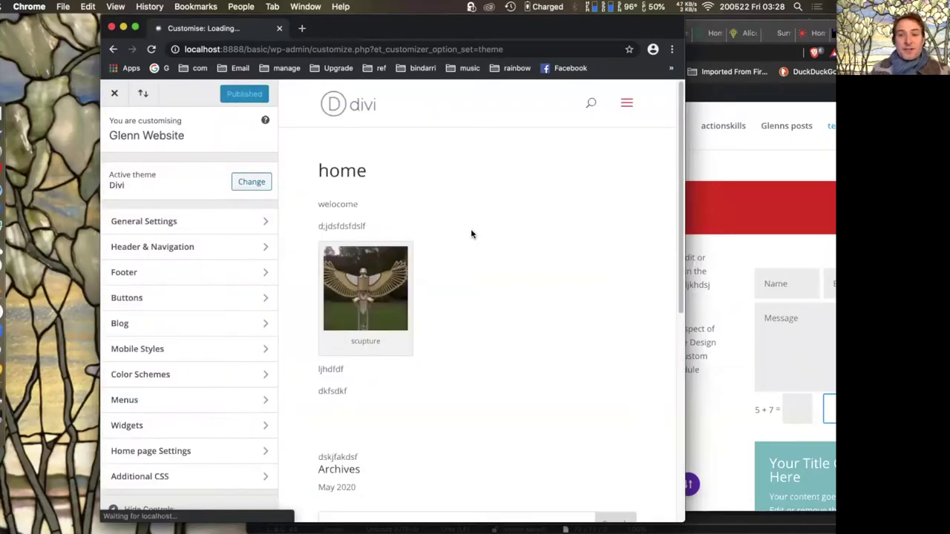
left_click(167, 221)
left_click(172, 197)
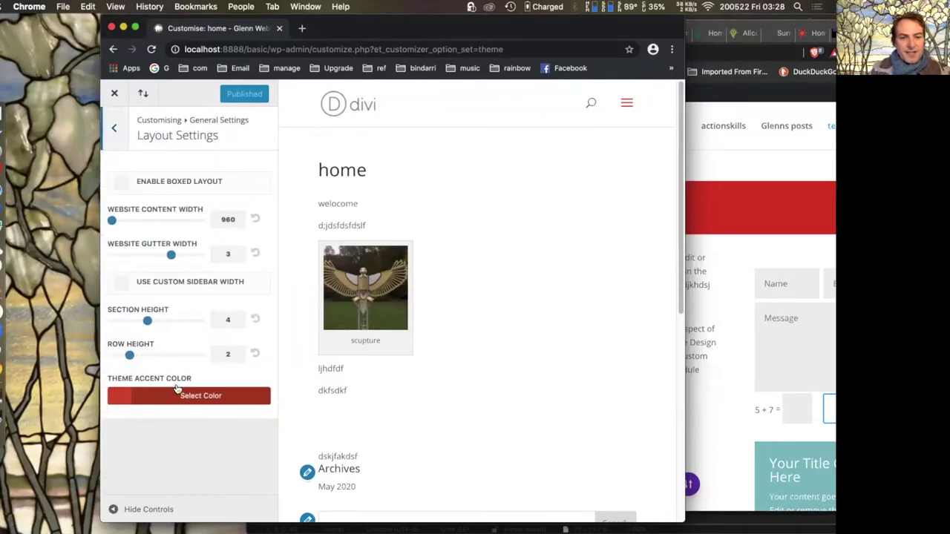
- Review the Typography and Background options within General Settings
left_click(115, 130)
left_click(179, 226)
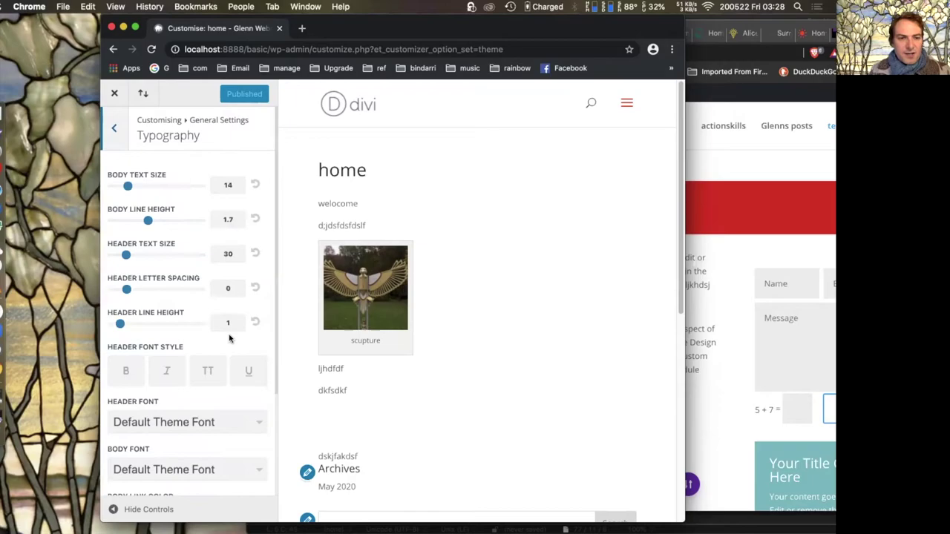
scroll(204, 353, "down", 3)
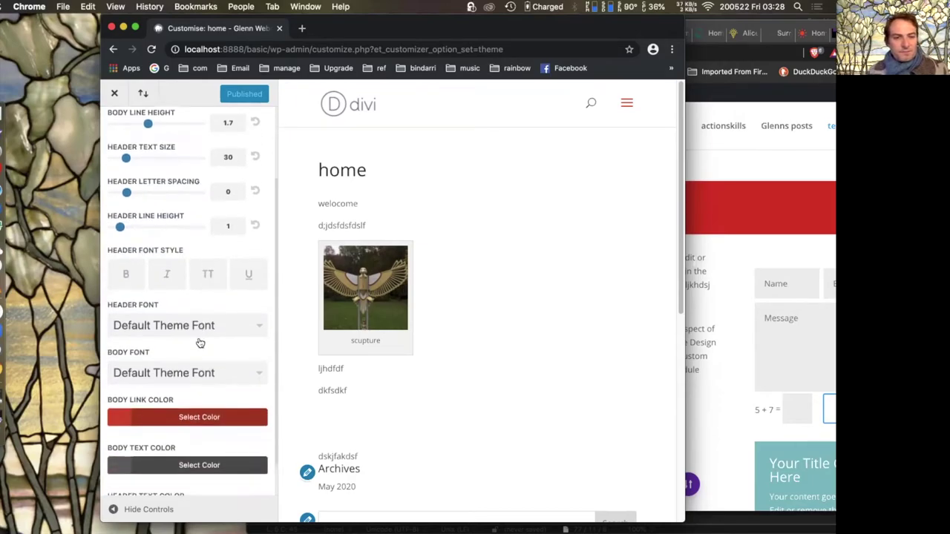
scroll(193, 297, "up", 5)
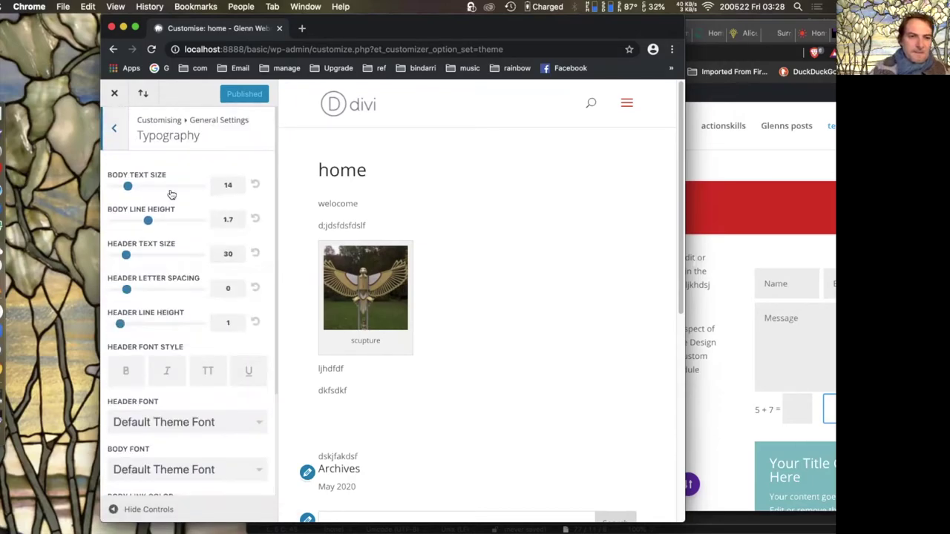
key("Escape")
left_click(148, 248)
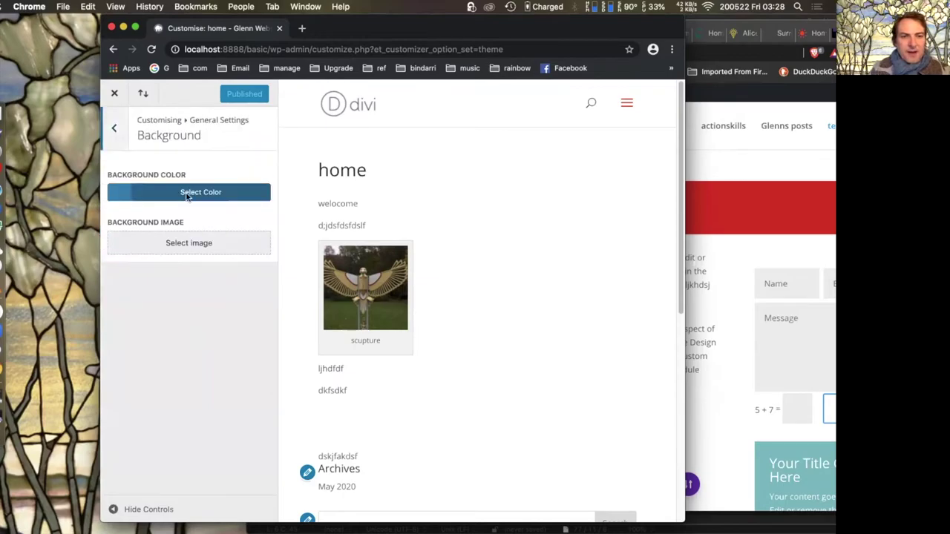
left_click(115, 130)
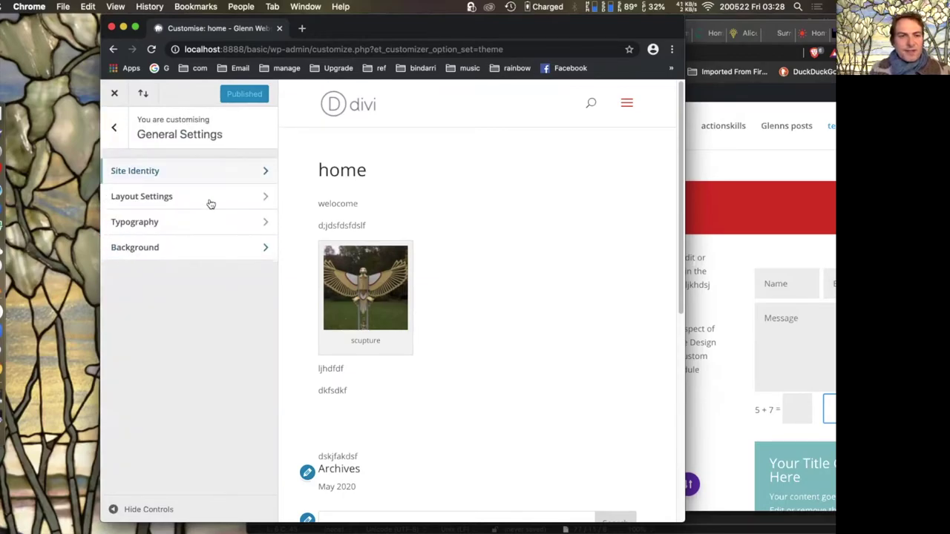
- Open the Header Format settings under Header & Navigation and widen the browser window
left_click(128, 131)
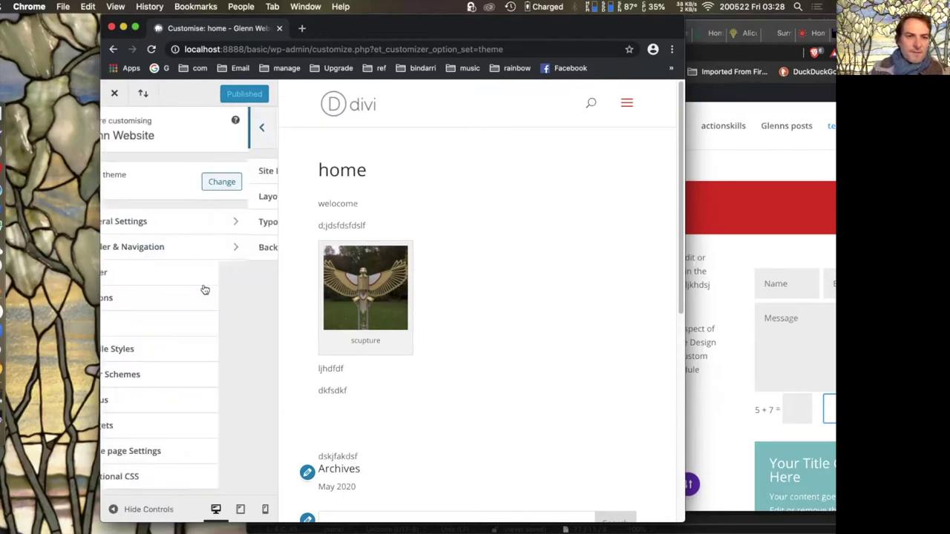
left_click(190, 251)
left_click(186, 173)
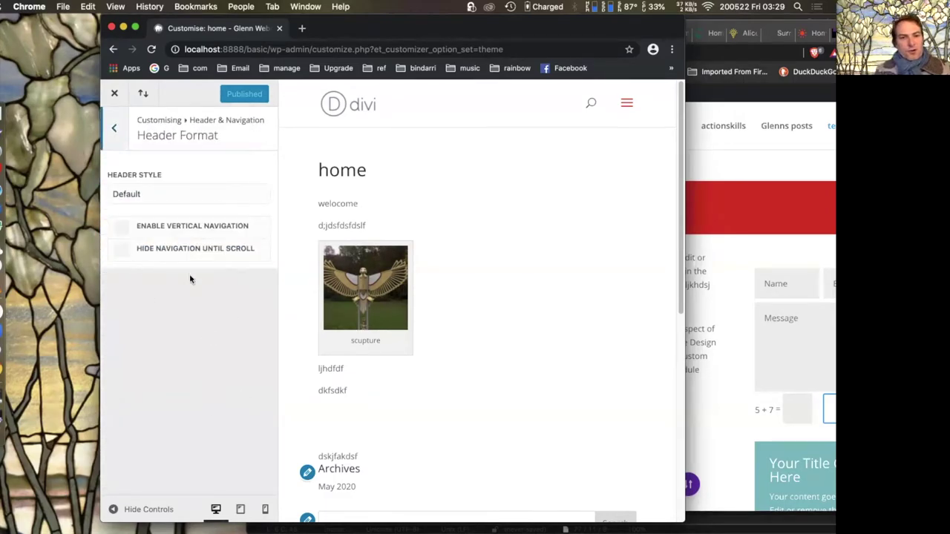
left_click_drag(679, 521, 803, 528)
- Try vertical navigation for the header, preview it in a wider window, and turn it off again
left_click(121, 230)
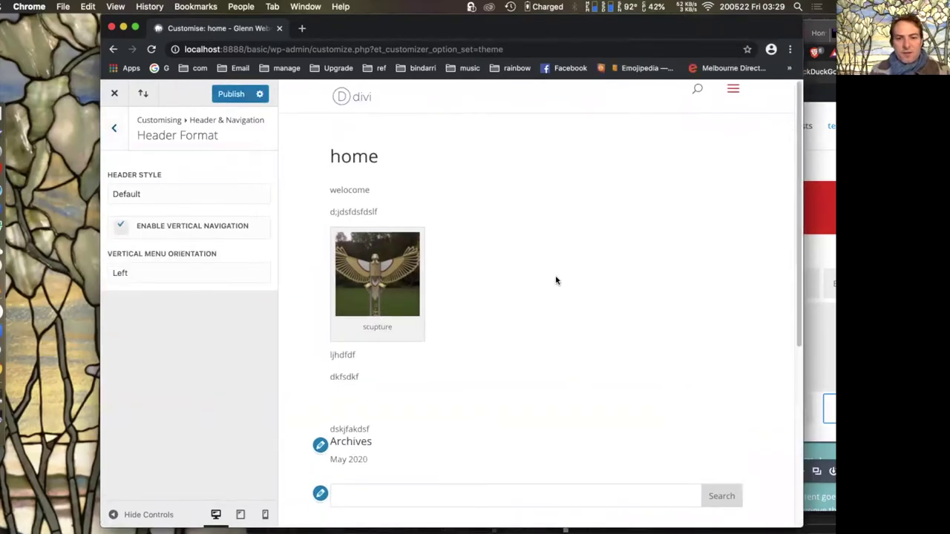
left_click_drag(719, 32, 607, 33)
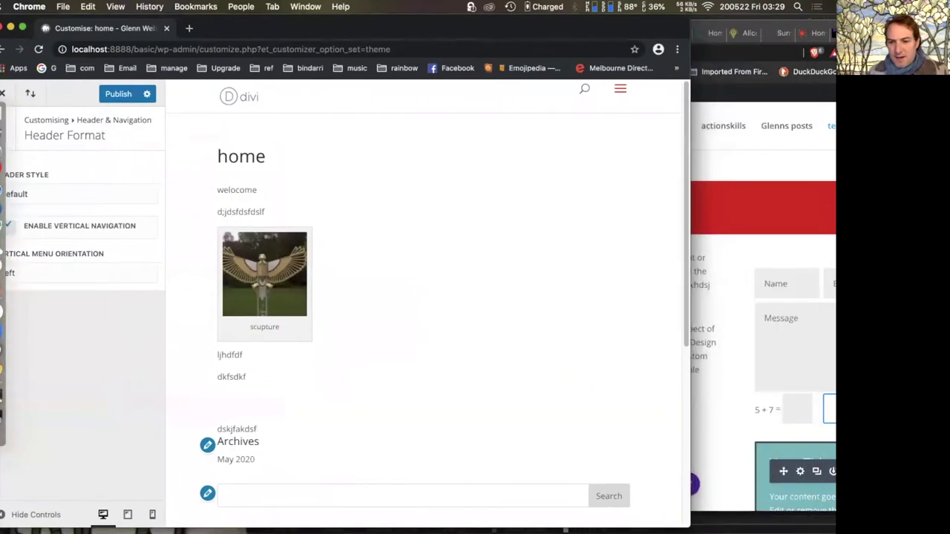
double_click(668, 33)
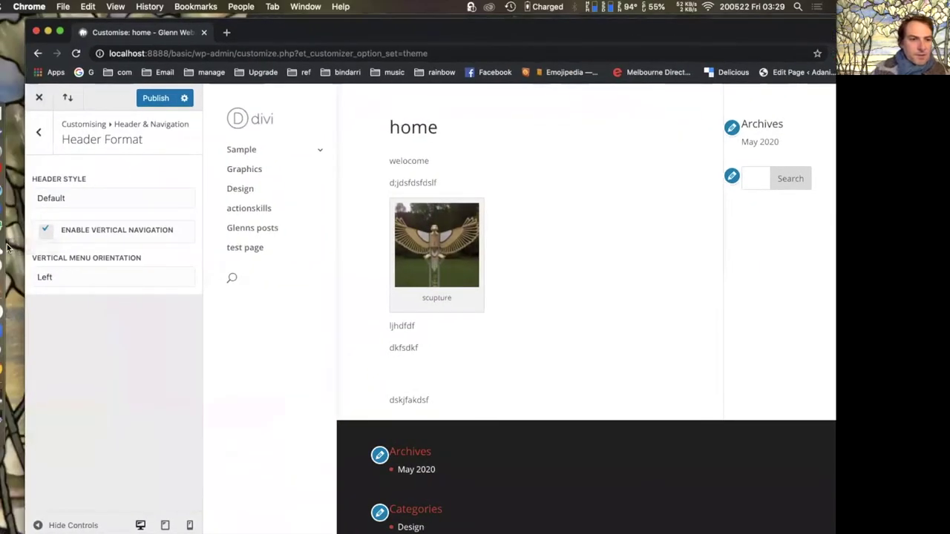
left_click(43, 234)
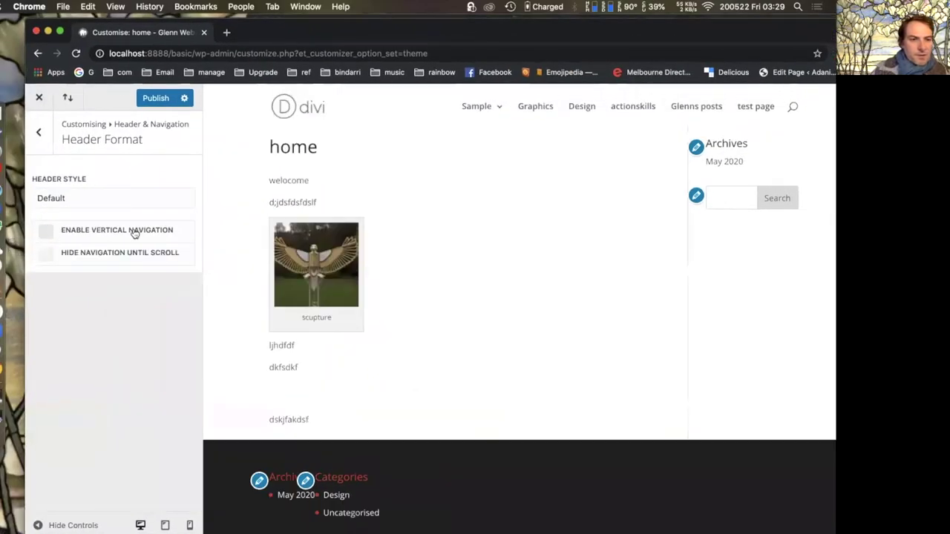
- Enable Hide Navigation Until Scroll and test the header behaviour on the home page preview
left_click(49, 256)
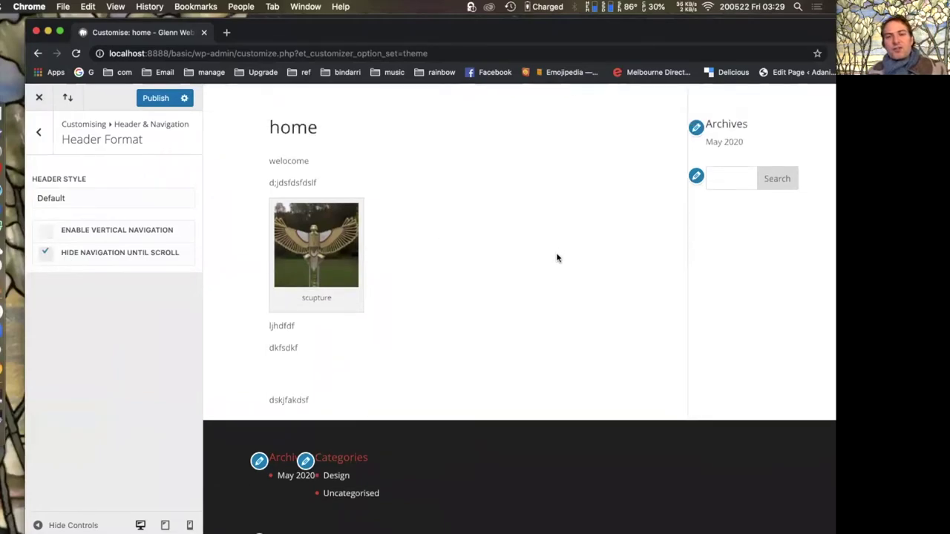
scroll(557, 258, "down", 4)
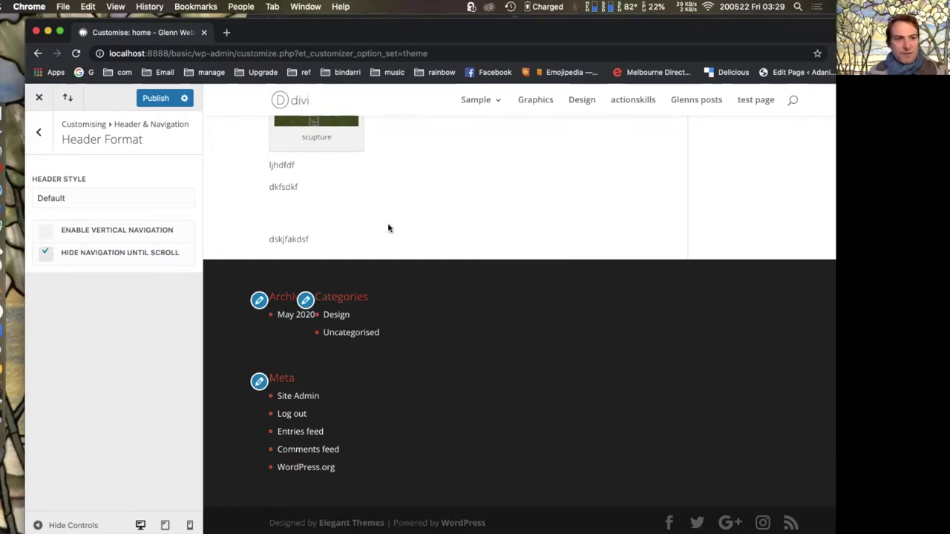
- View the Secondary Menu Bar options under Header & Navigation
left_click(40, 135)
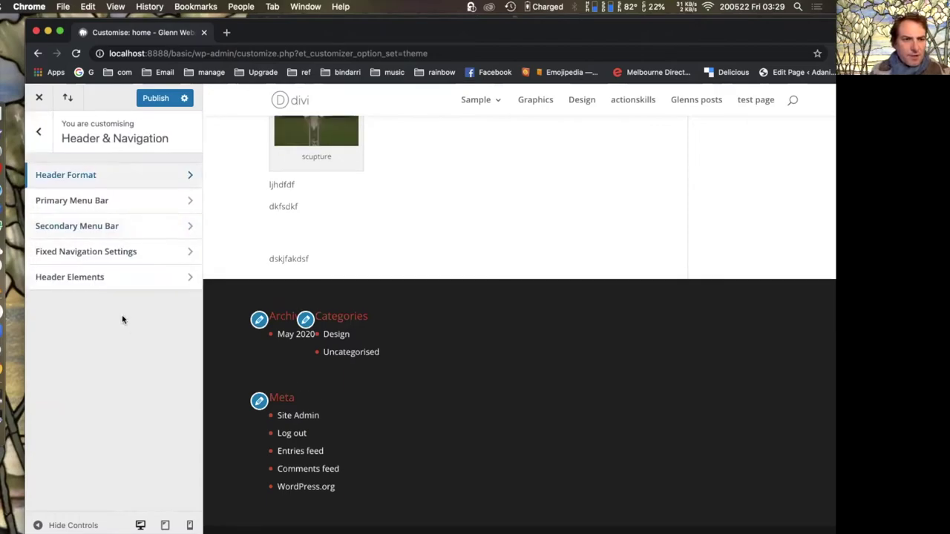
left_click(113, 232)
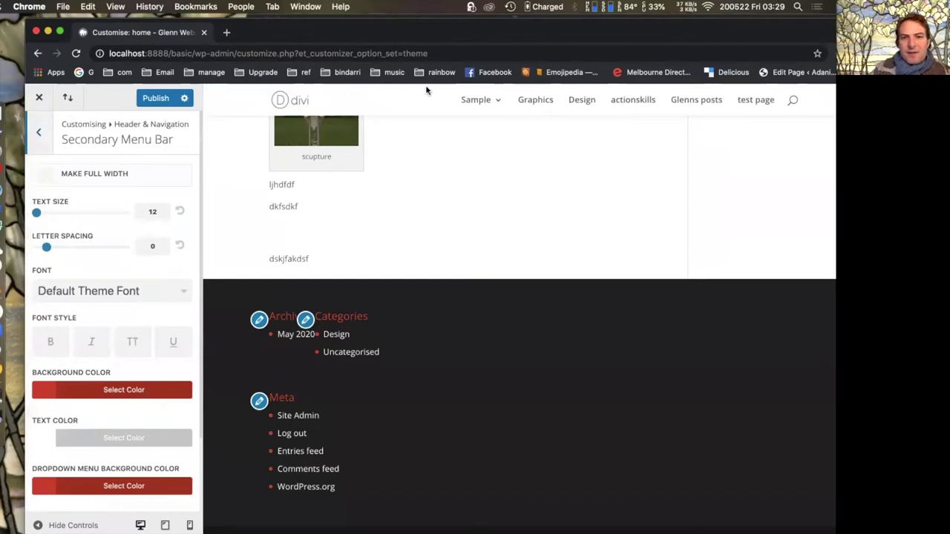
left_click(41, 132)
- Enter a phone number in the Header Elements settings and publish the change
left_click(104, 286)
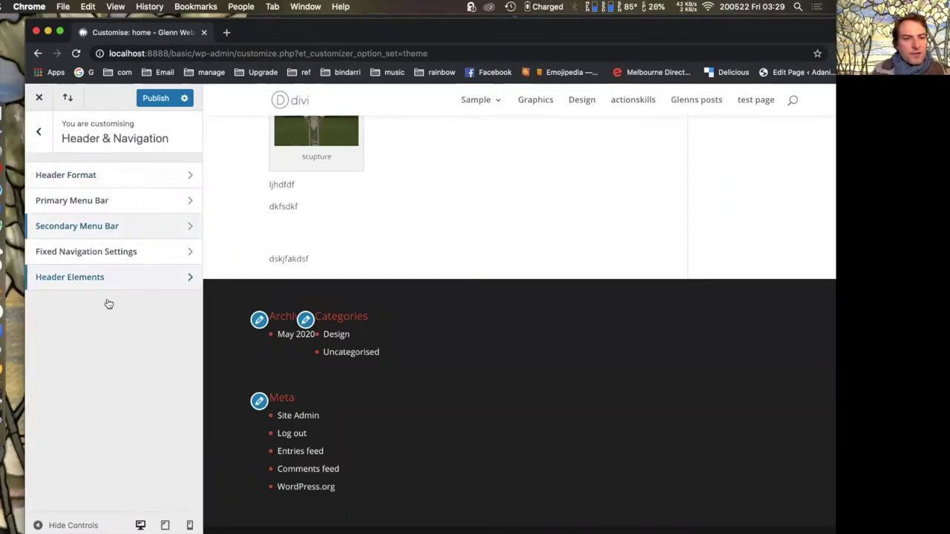
left_click(64, 244)
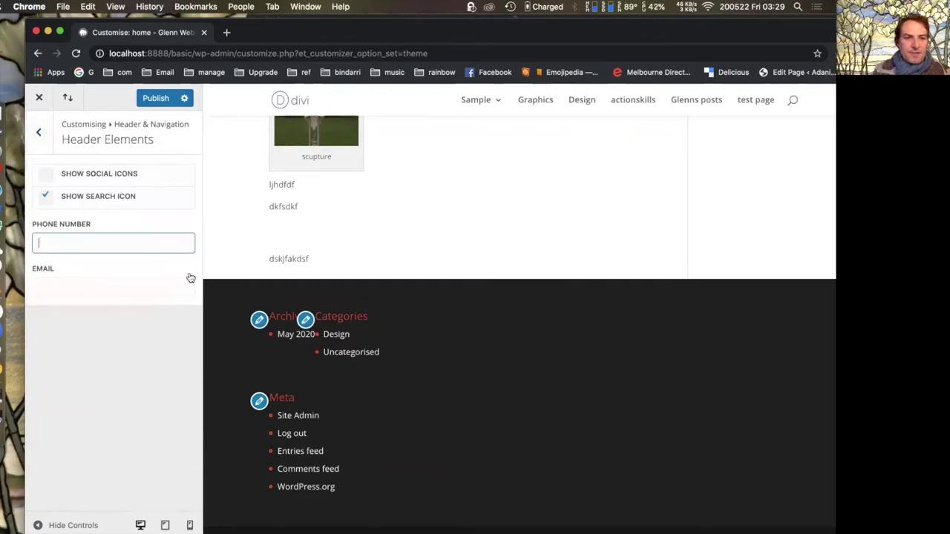
type("4556")
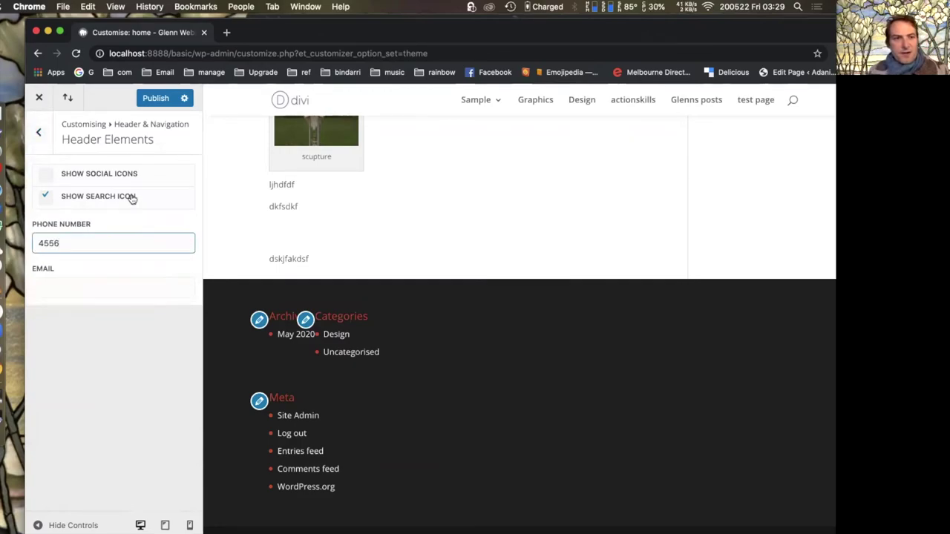
left_click(155, 98)
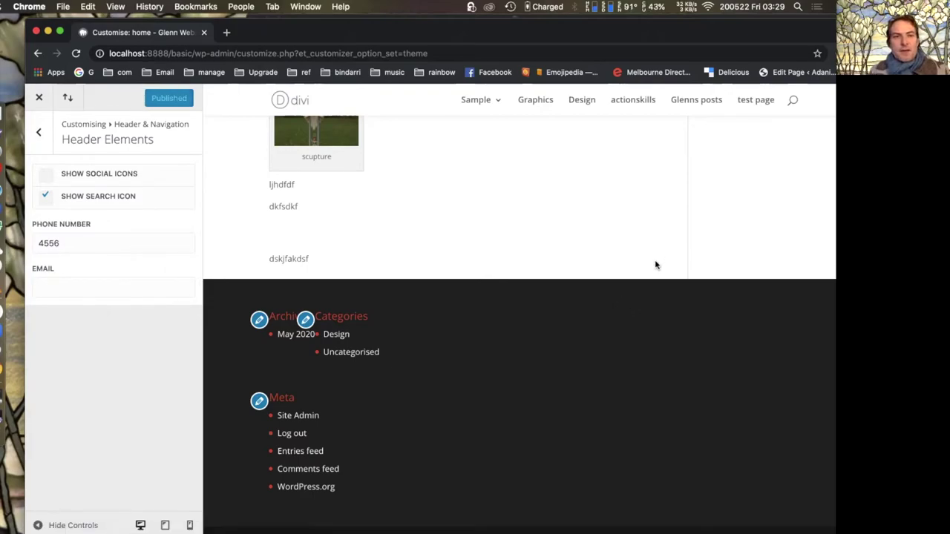
- Reload the Theme Customizer and reopen Header Elements to check the phone number in the site header
left_click(76, 53)
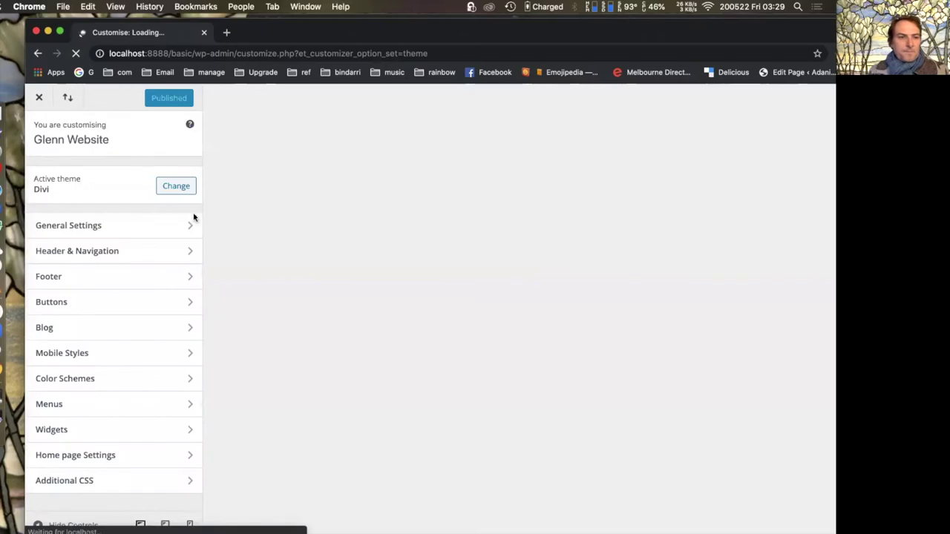
left_click(91, 253)
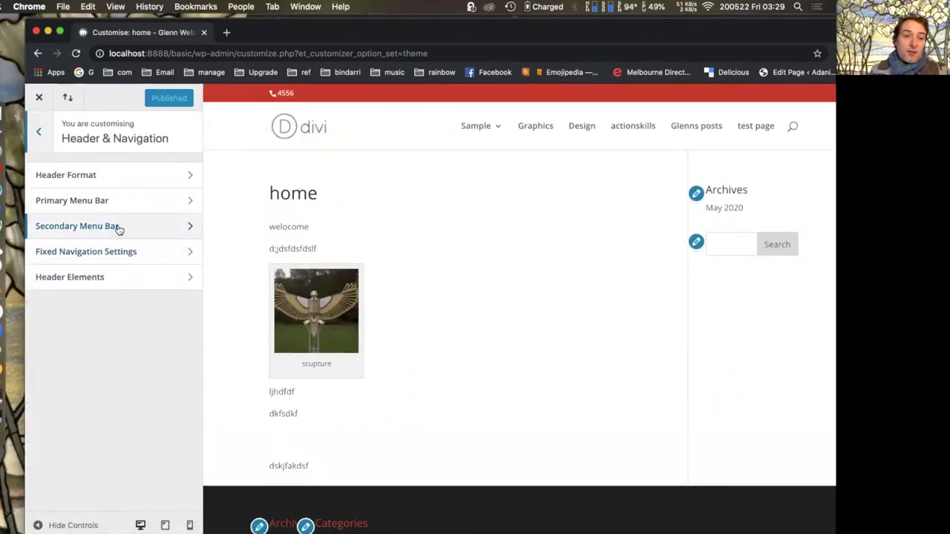
left_click(107, 277)
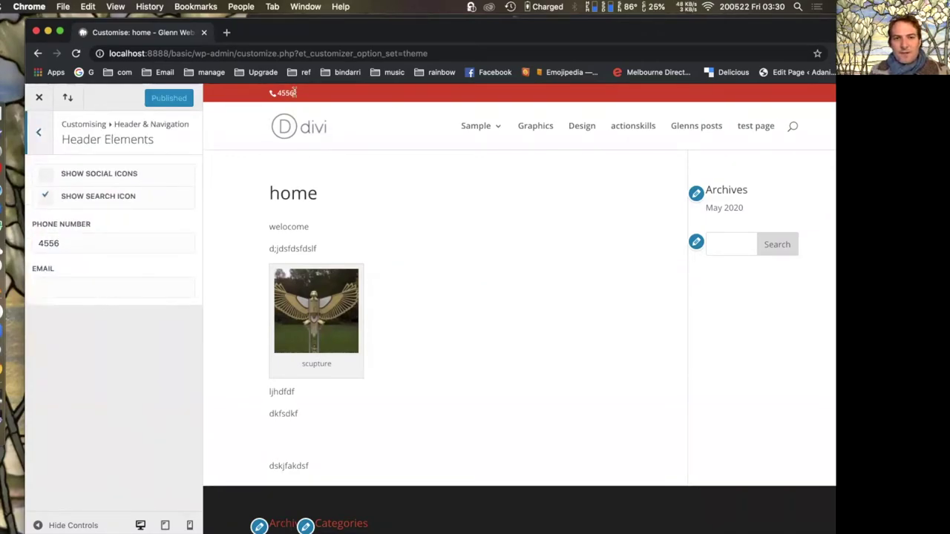
- Enable Show Social Icons in the Header Elements settings and check the icons in the home page preview
left_click(111, 288)
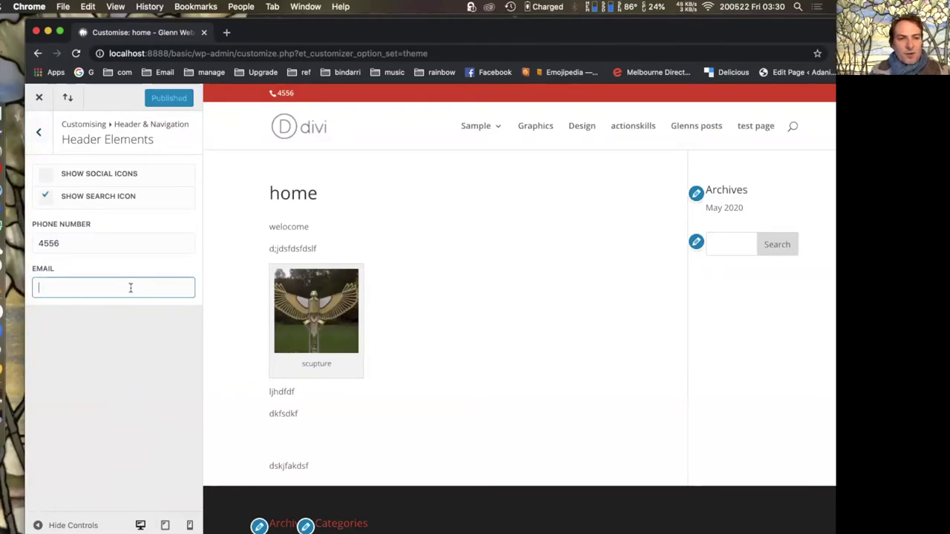
left_click(42, 177)
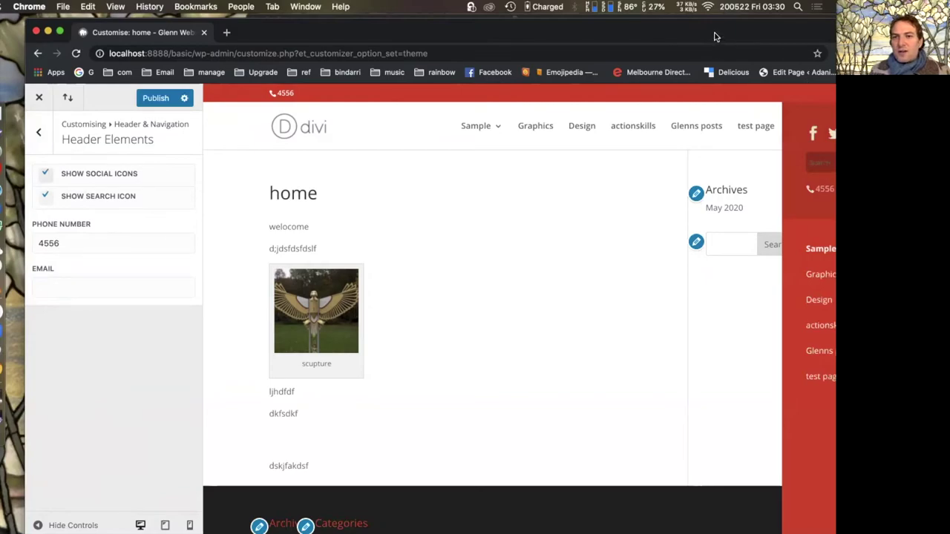
left_click_drag(717, 38, 634, 34)
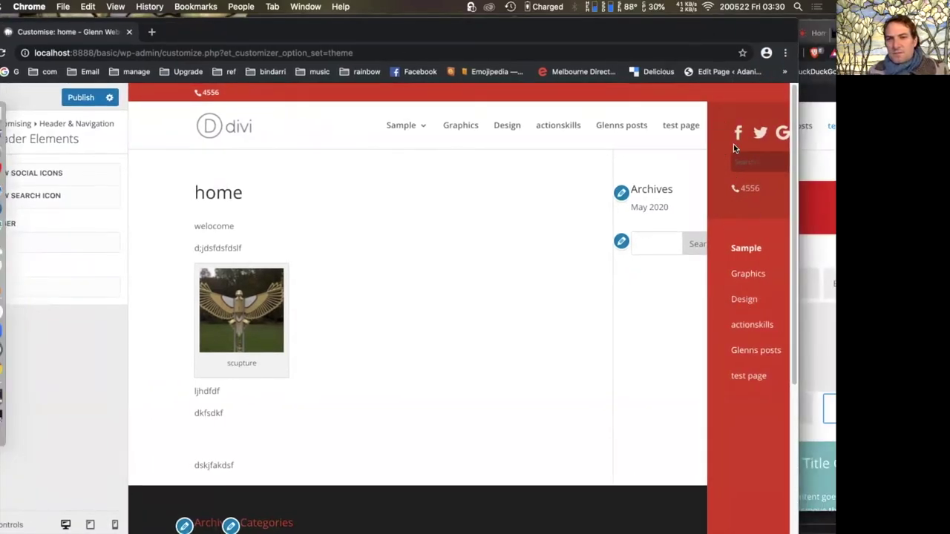
left_click(513, 72)
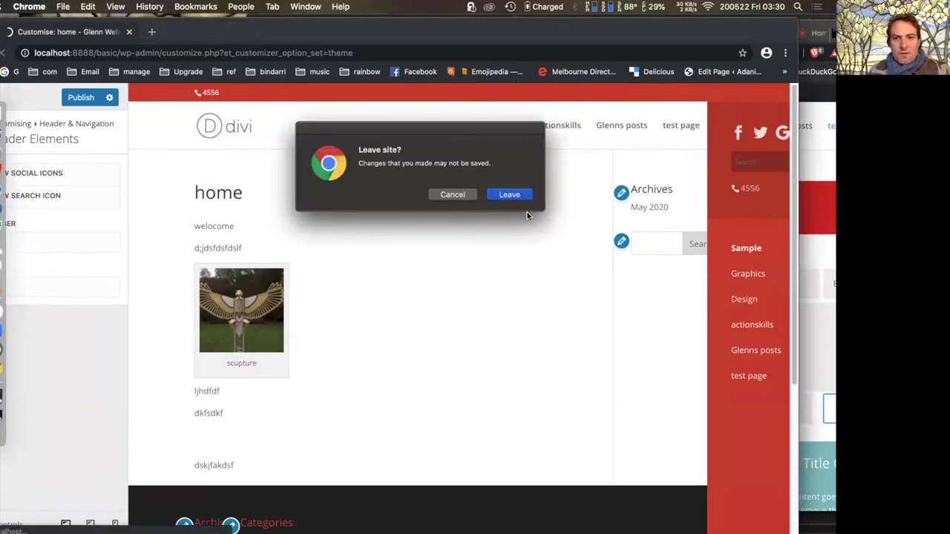
left_click(450, 196)
left_click_drag(375, 27, 420, 22)
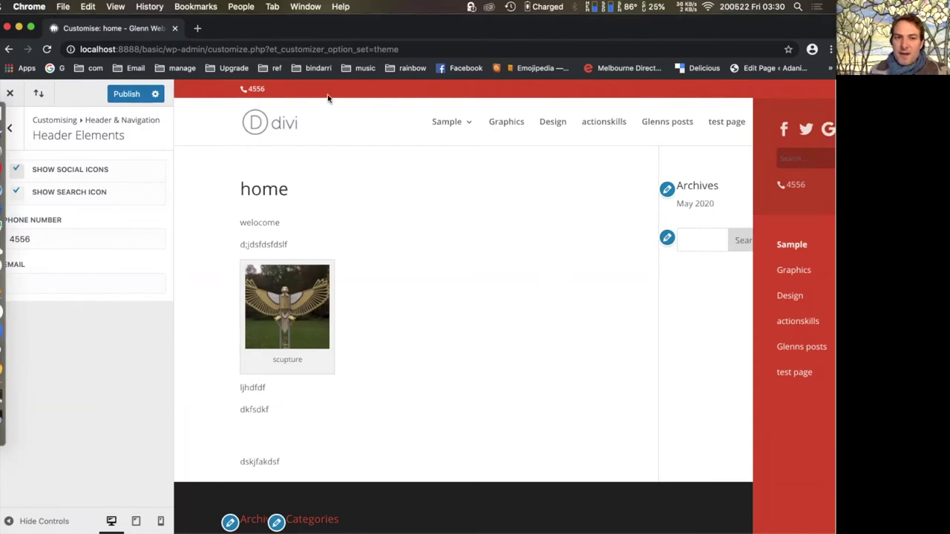
left_click_drag(234, 34, 260, 34)
- View the Fixed Navigation Settings and scroll the home page preview to examine how the header shrinks
left_click(35, 128)
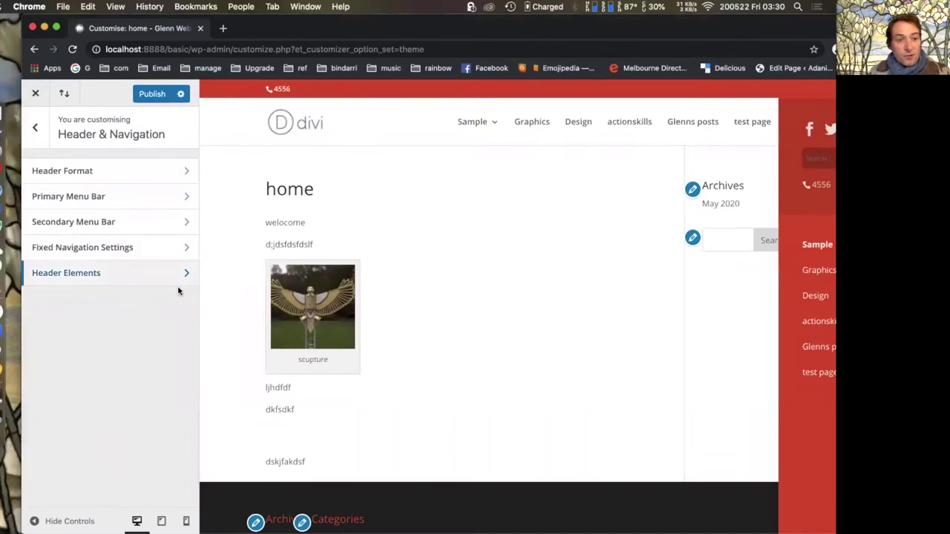
left_click(100, 249)
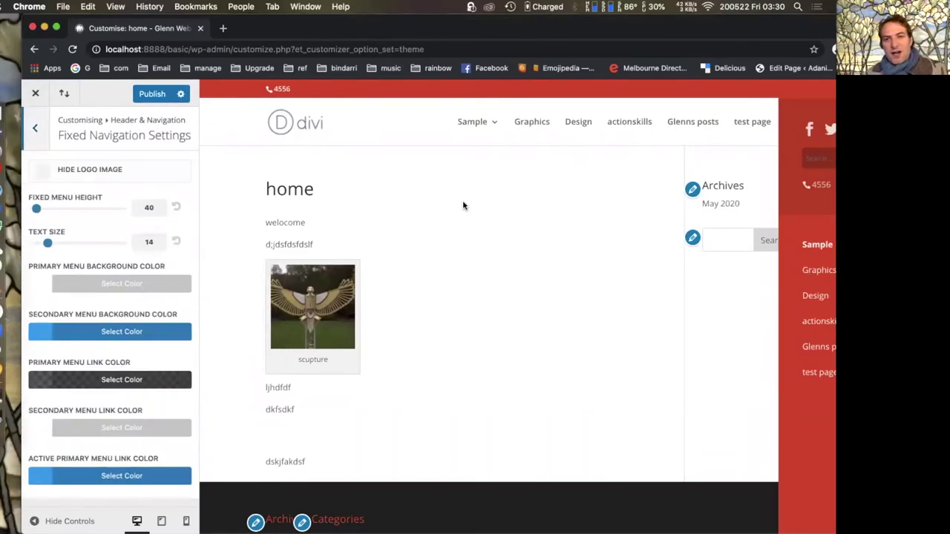
scroll(479, 221, "down", 6)
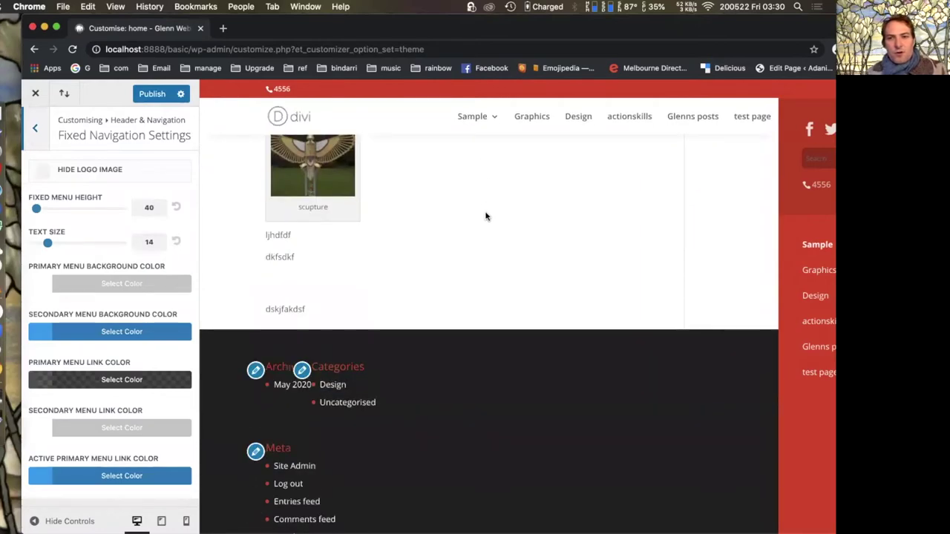
scroll(542, 151, "up", 6)
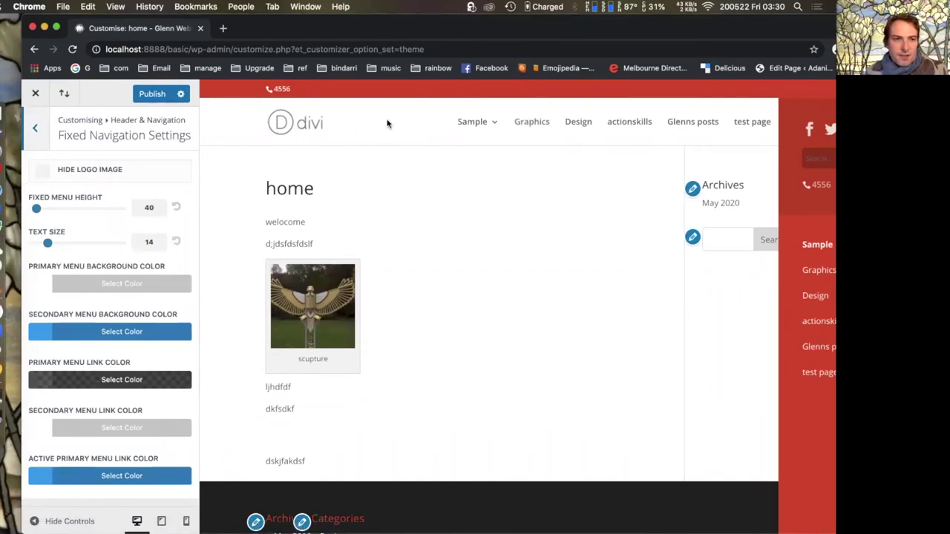
scroll(404, 127, "down", 3)
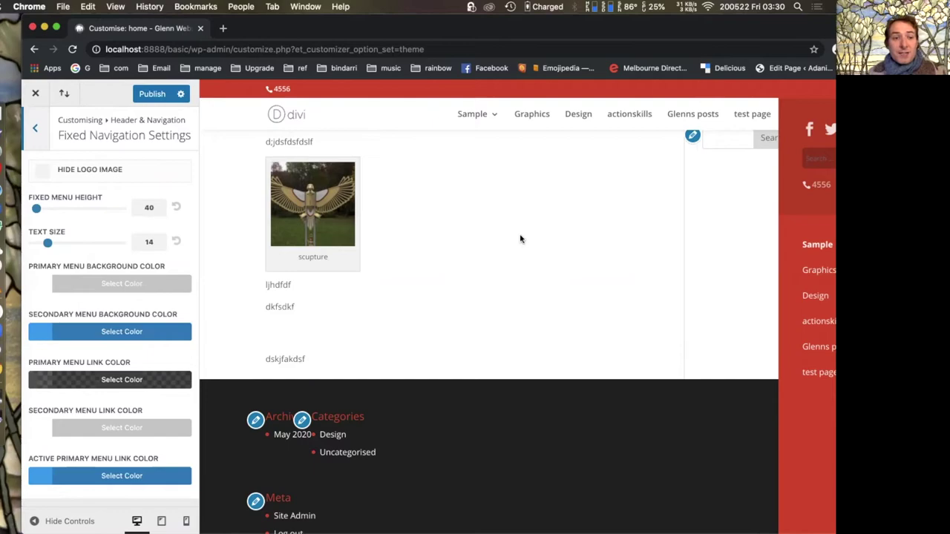
left_click(31, 132)
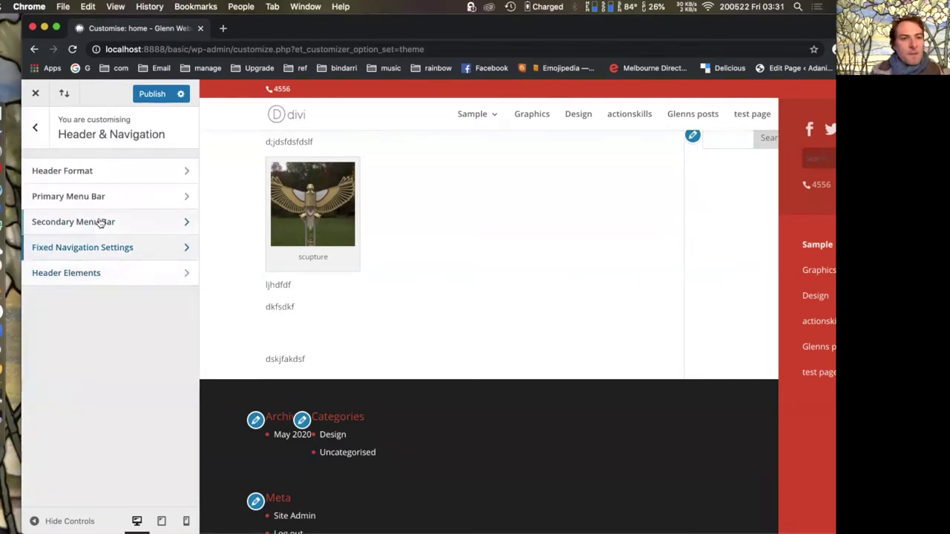
scroll(520, 196, "up", 3)
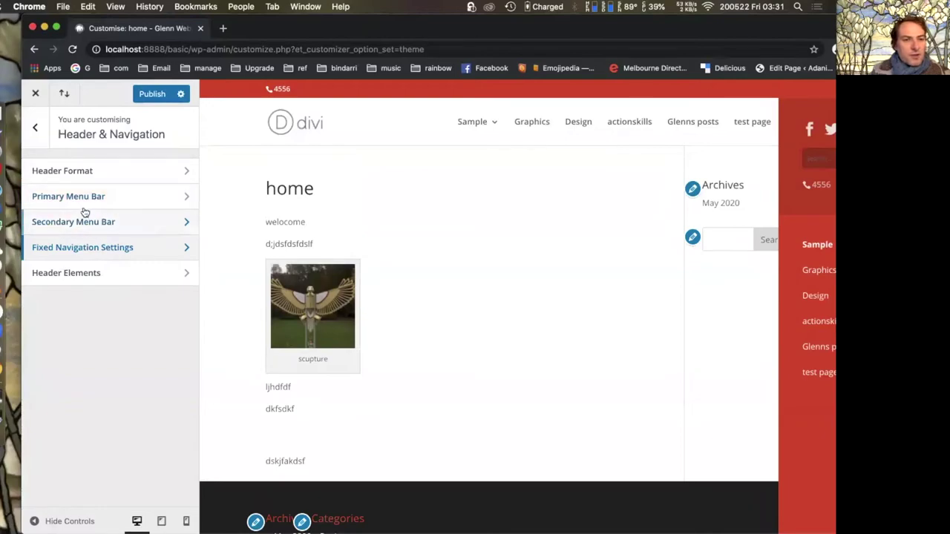
- Set the Fixed Menu Height to 66 to match the primary menu bar's height and test scrolling in the preview
left_click(113, 199)
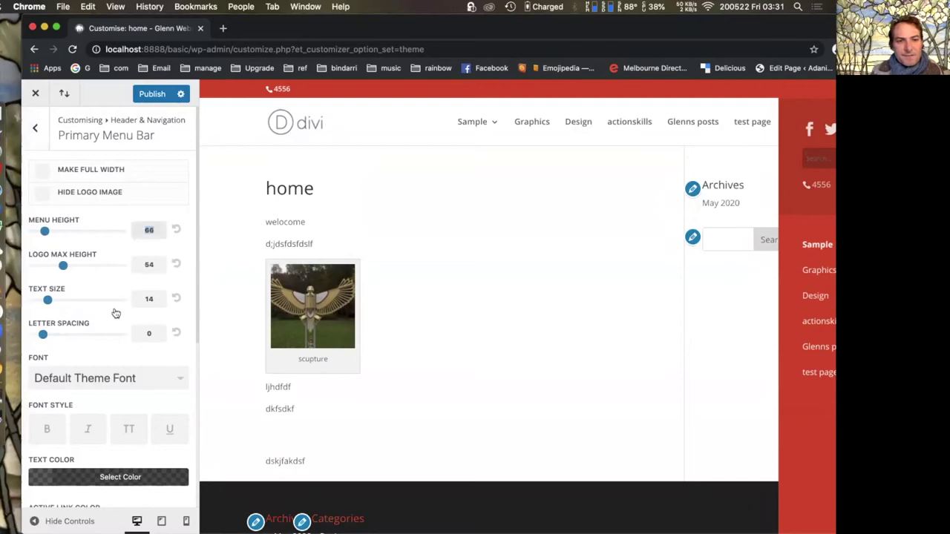
left_click(38, 126)
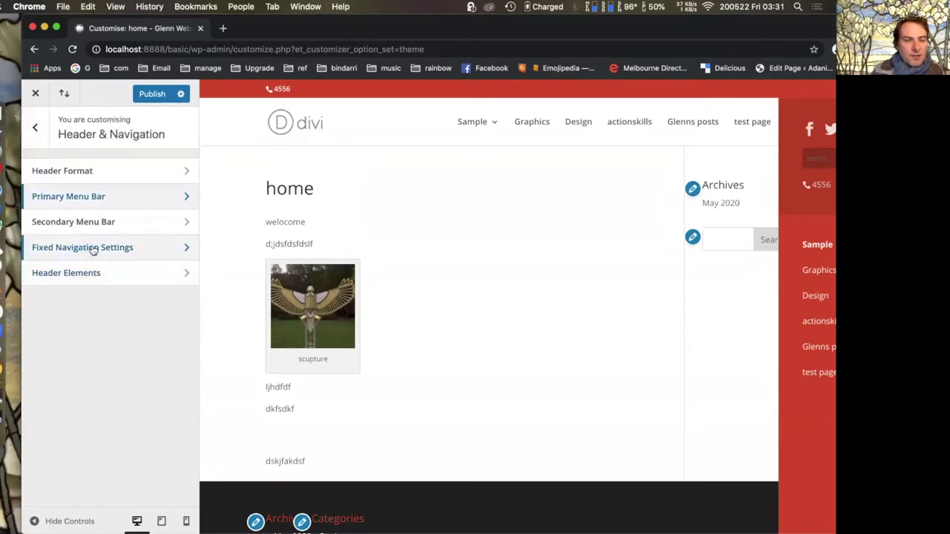
left_click(92, 251)
double_click(152, 207)
type("66")
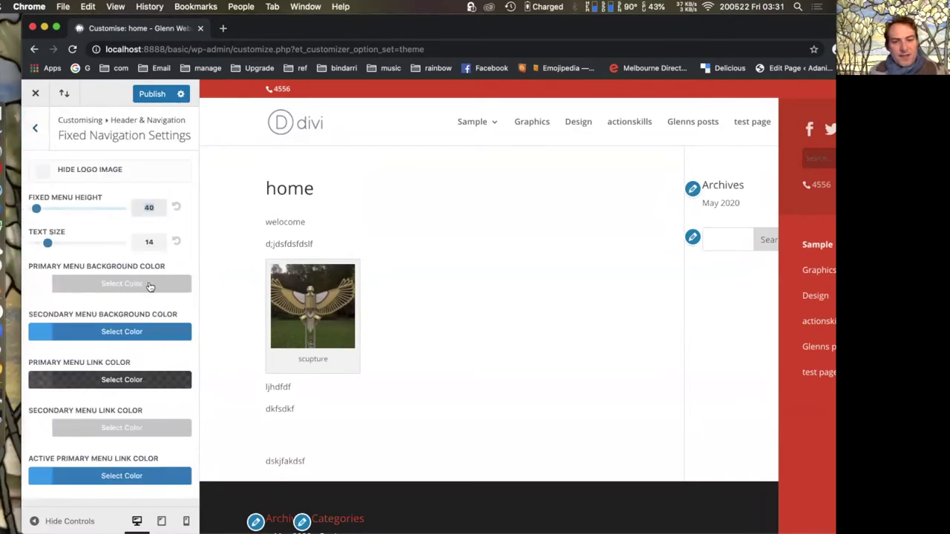
scroll(539, 249, "down", 5)
scroll(544, 249, "up", 5)
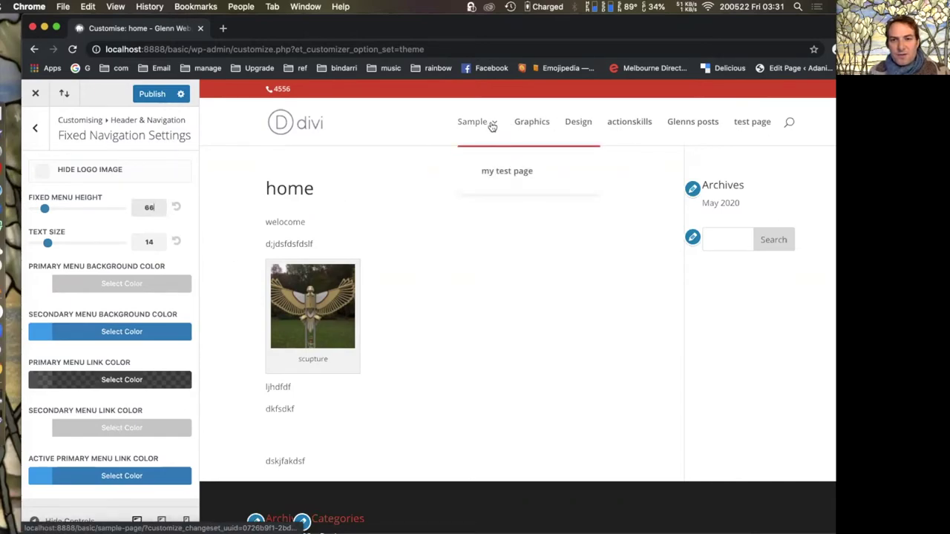
- Try Make Full Width on the primary menu bar, switch it back off, and look over the remaining options
left_click(32, 137)
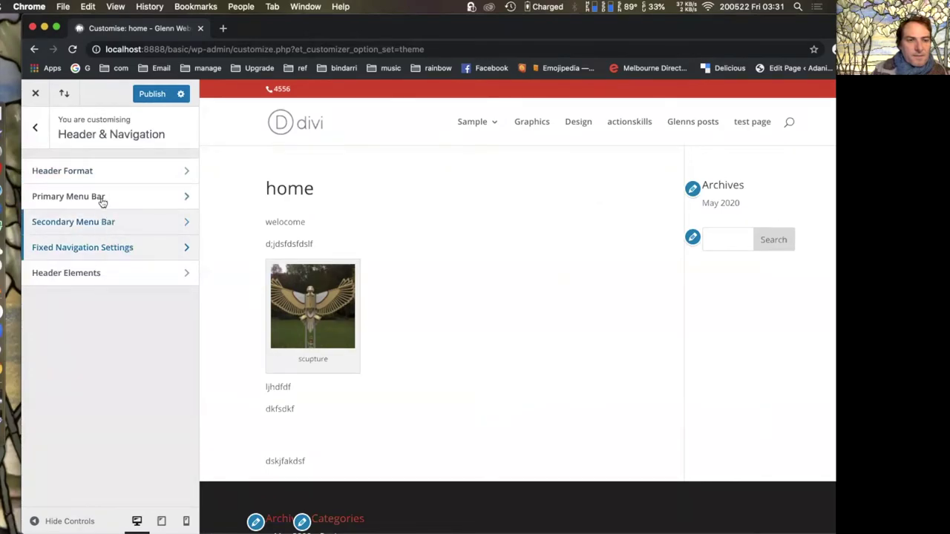
left_click(100, 199)
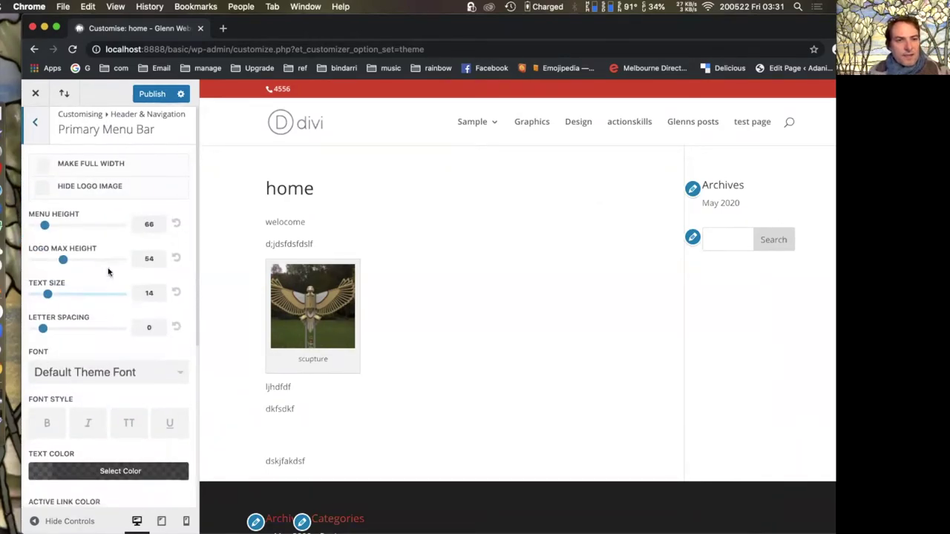
left_click(42, 170)
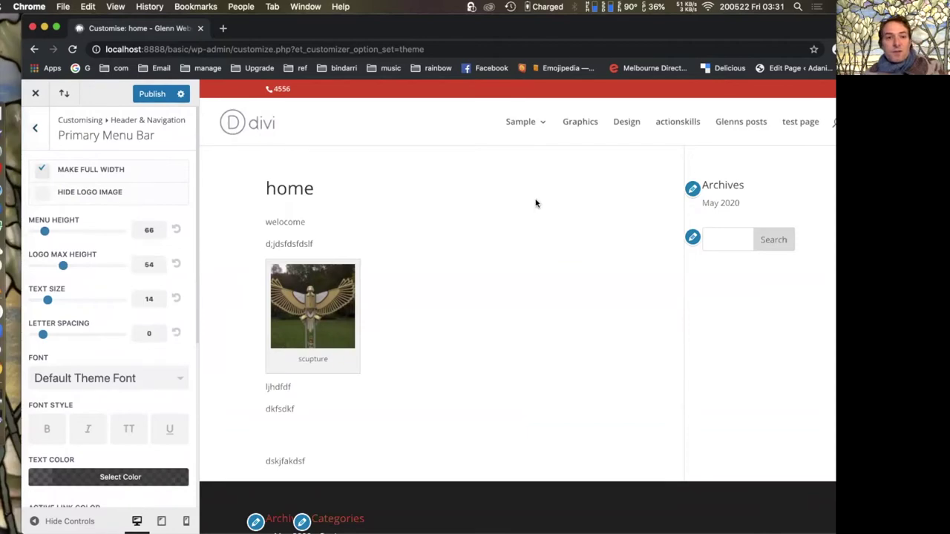
left_click(42, 169)
scroll(137, 274, "down", 5)
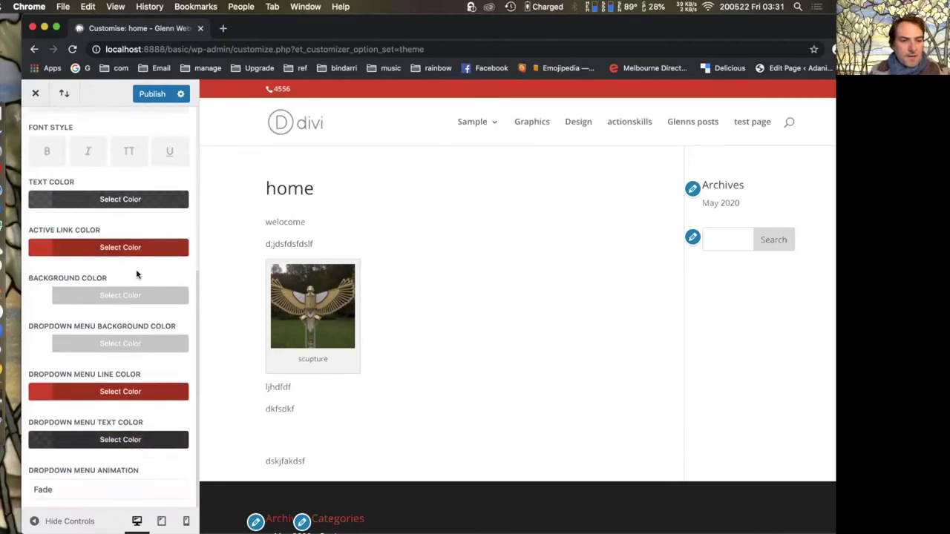
scroll(137, 275, "up", 5)
left_click(35, 127)
- View the Footer and Buttons sections of the Theme Customizer
left_click(36, 128)
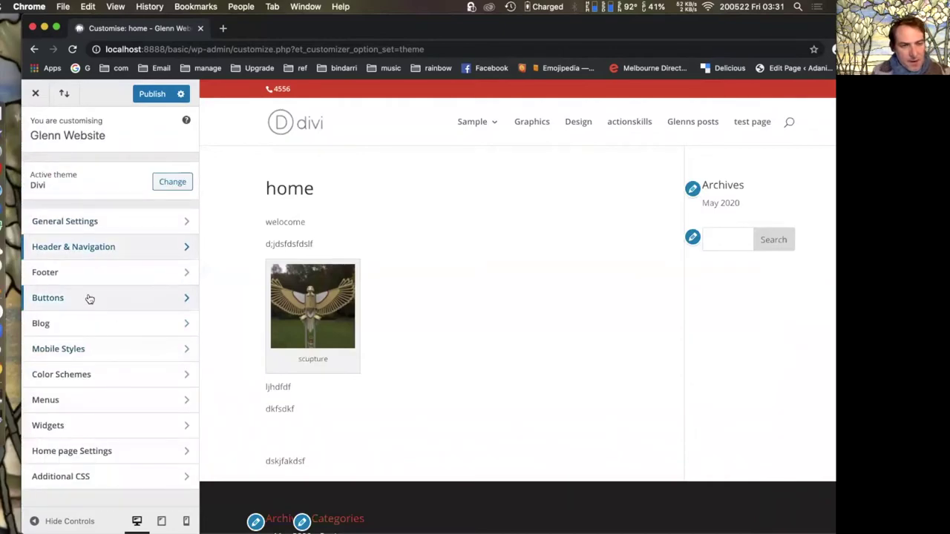
left_click(81, 274)
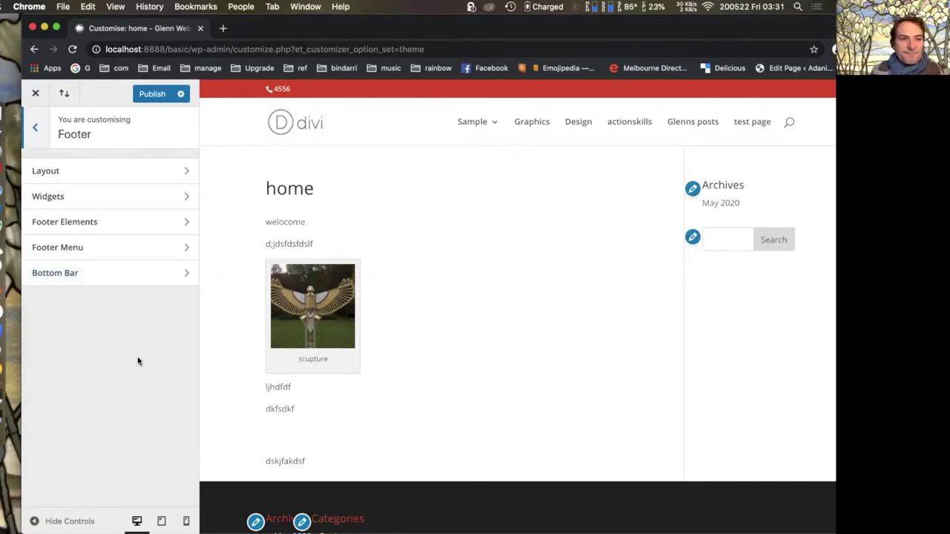
left_click(35, 130)
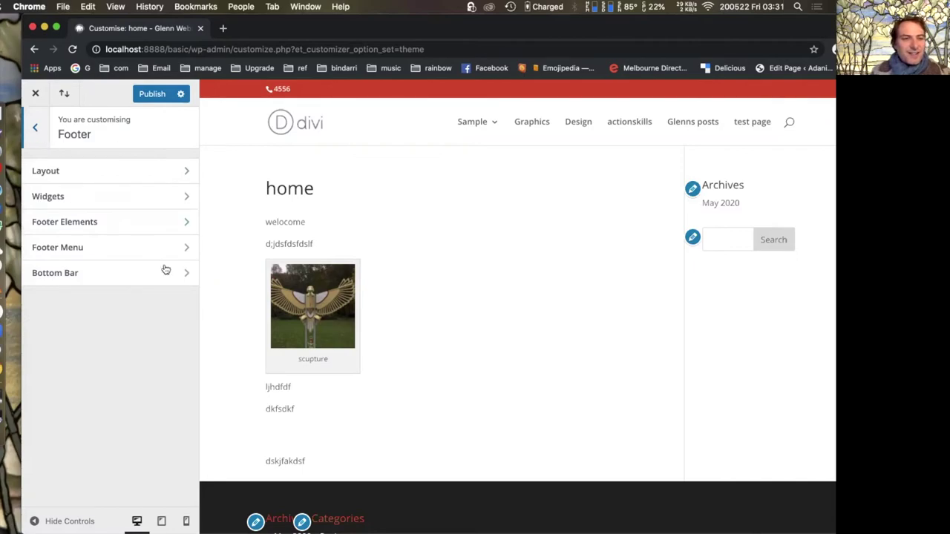
left_click(75, 299)
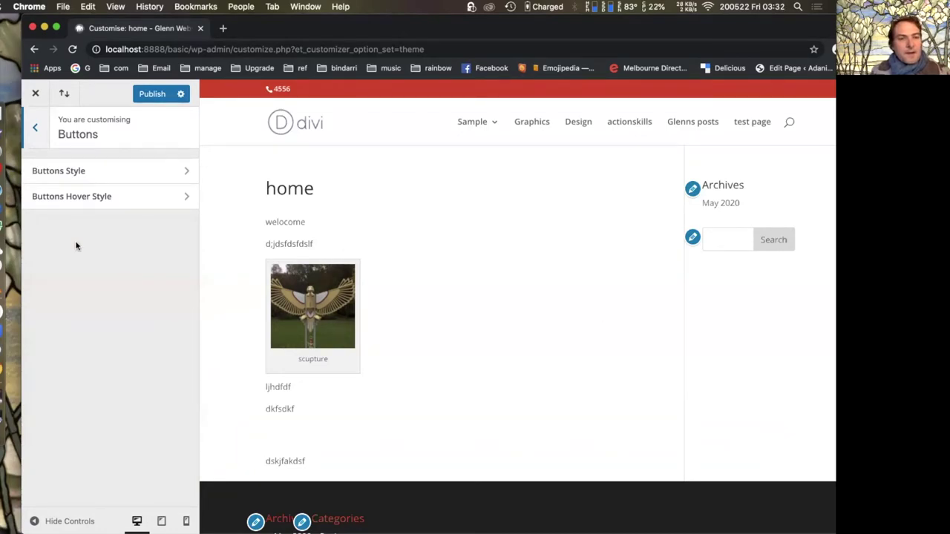
left_click(36, 130)
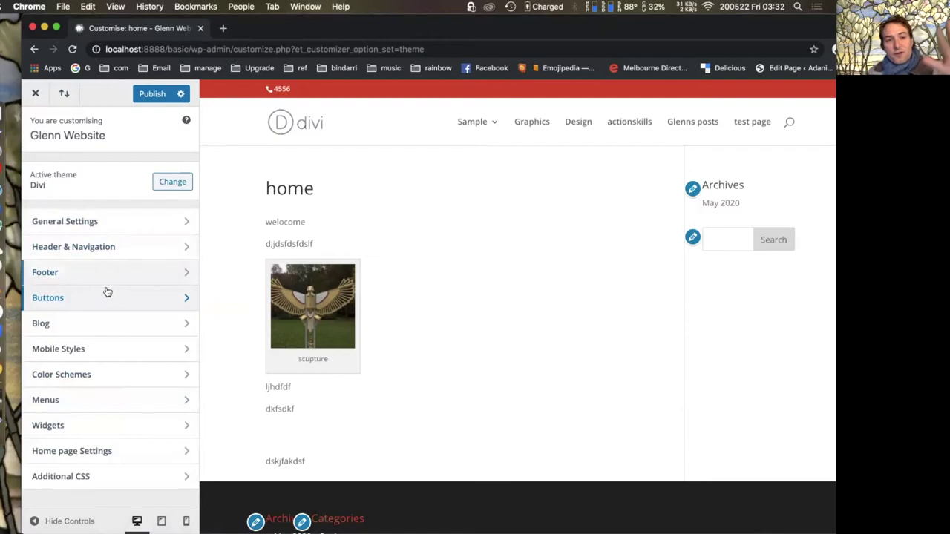
- Close the Theme Customizer without publishing and look over the general Divi Theme Options
left_click(65, 95)
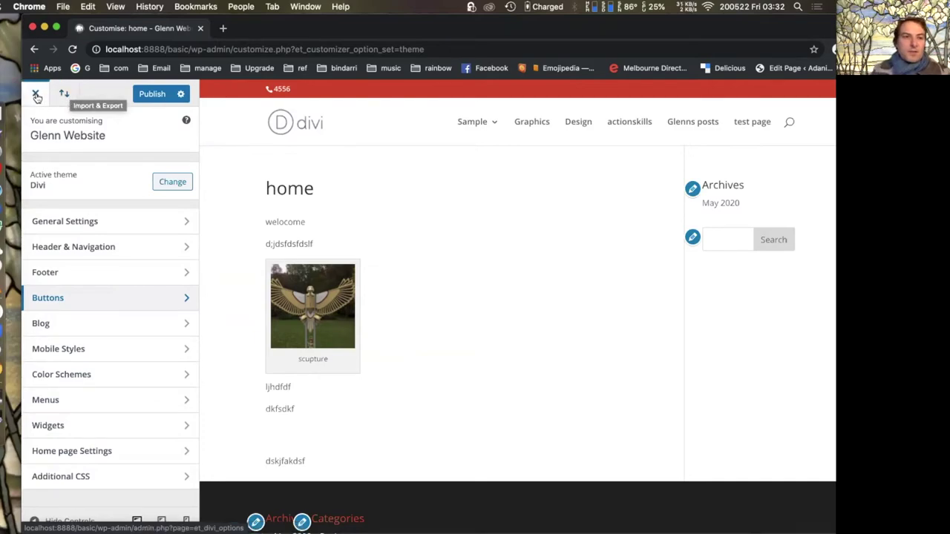
key("Return")
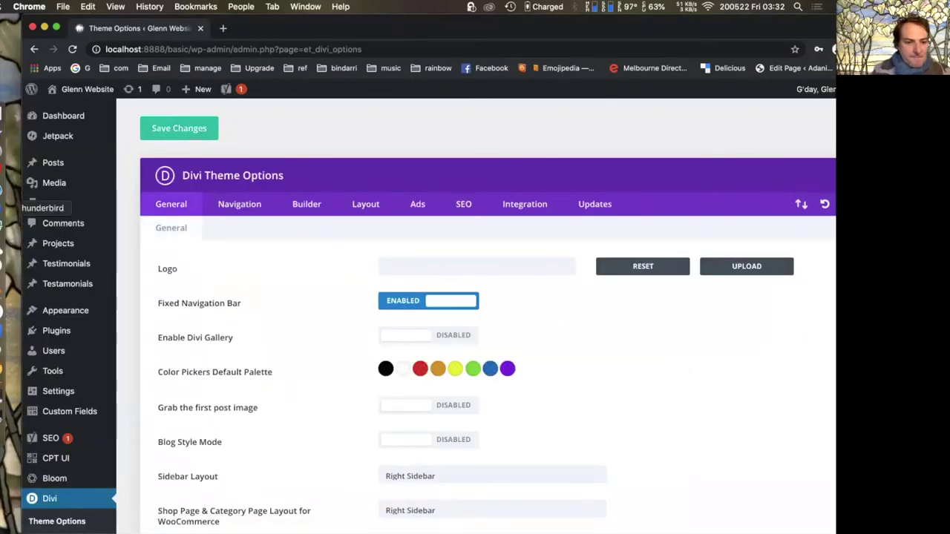
scroll(66, 339, "down", 1)
scroll(66, 339, "down", 2)
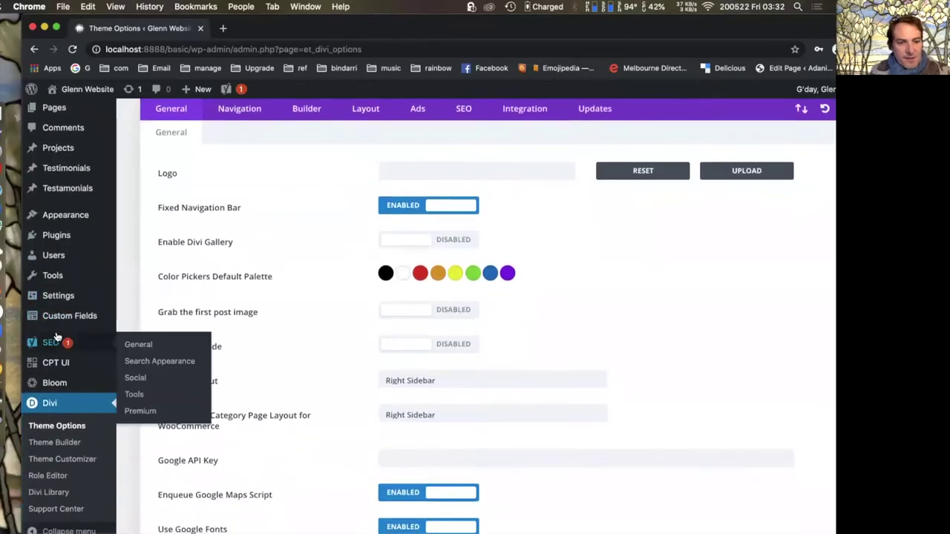
scroll(65, 342, "down", 2)
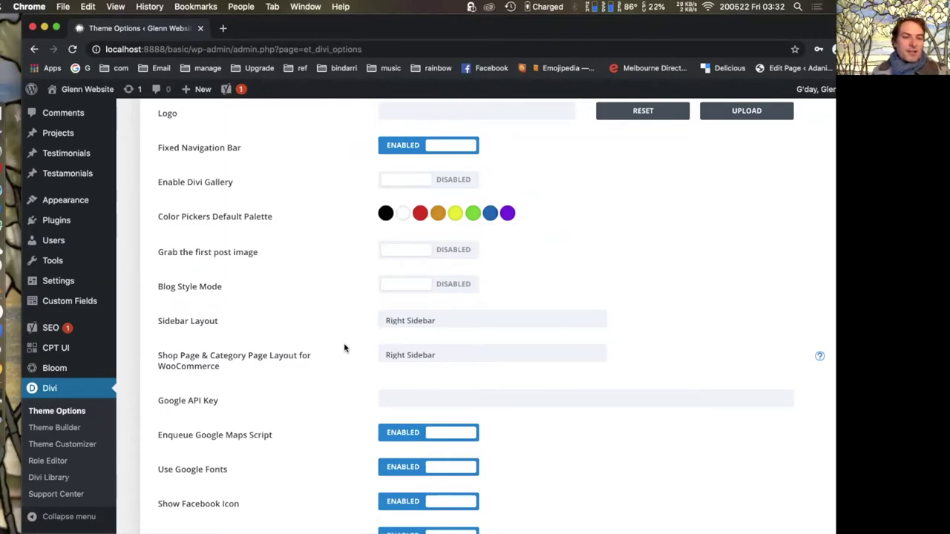
- Open the Divi Theme Builder, start building a global footer for the default website template, and insert a two-column row
left_click(55, 428)
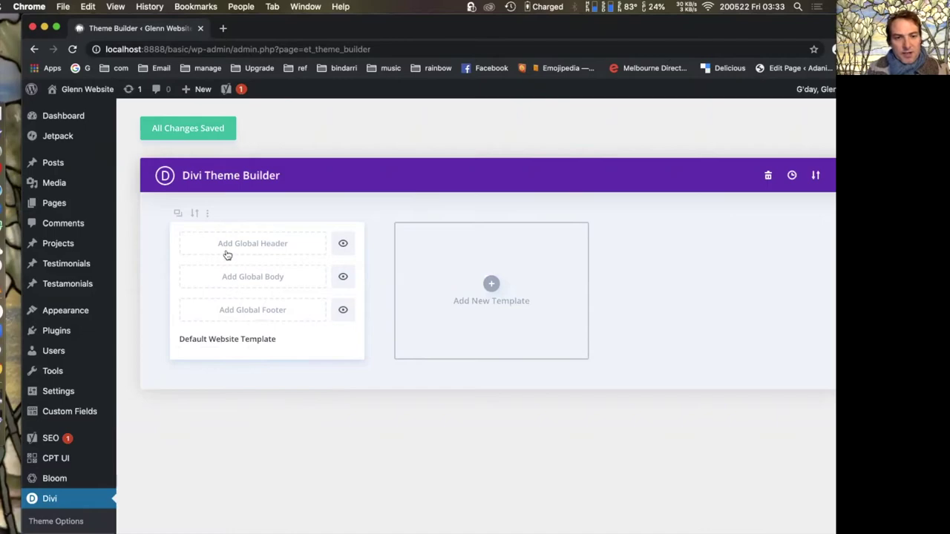
left_click(280, 324)
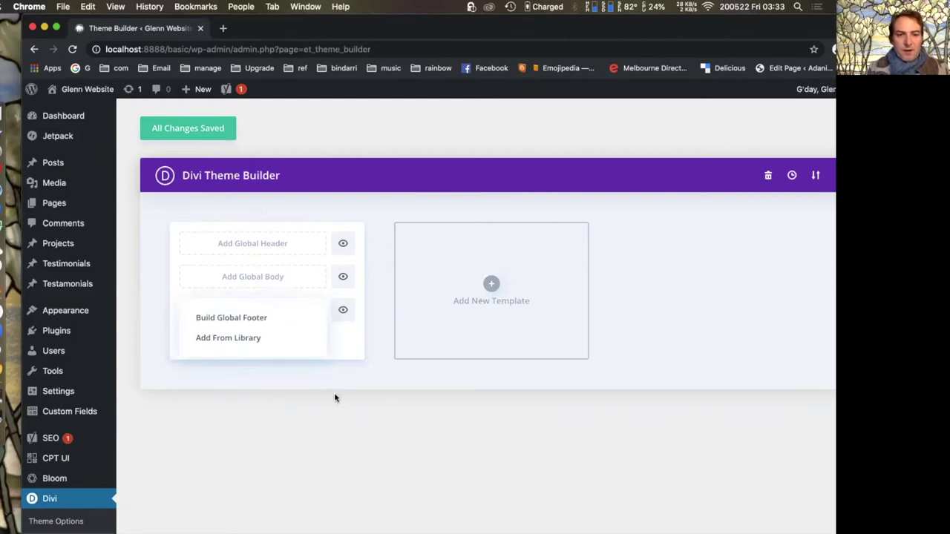
left_click(231, 320)
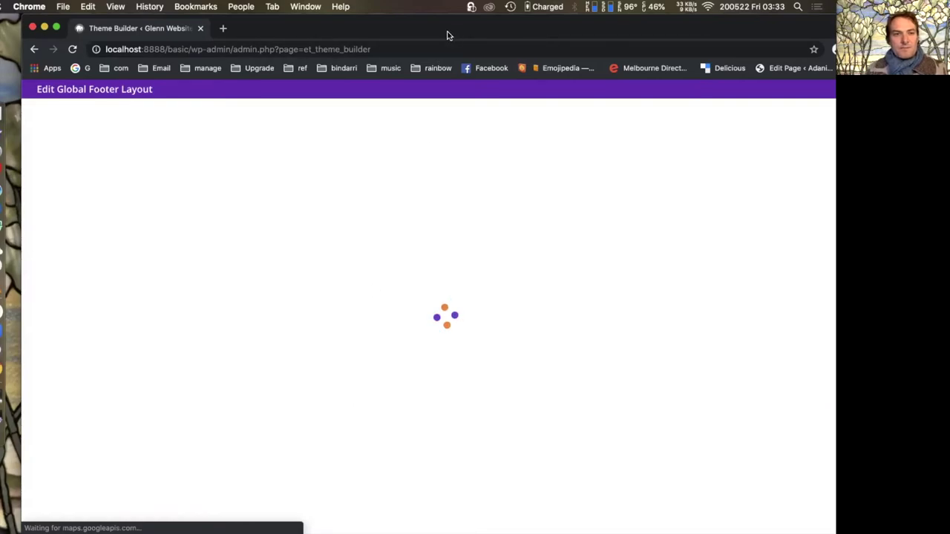
left_click_drag(448, 35, 425, 30)
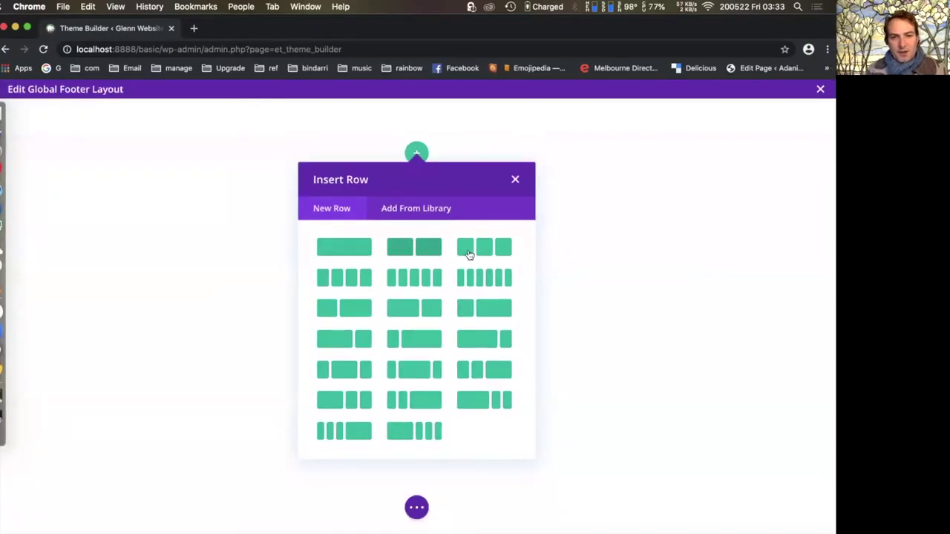
left_click(417, 251)
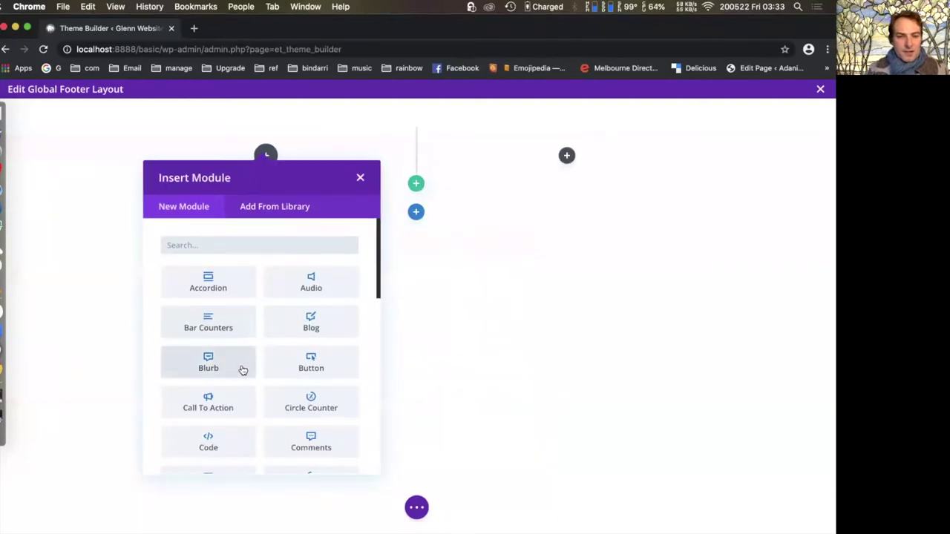
- Add an Image module with the placeholder picture to the first column of the footer row
scroll(242, 369, "down", 10)
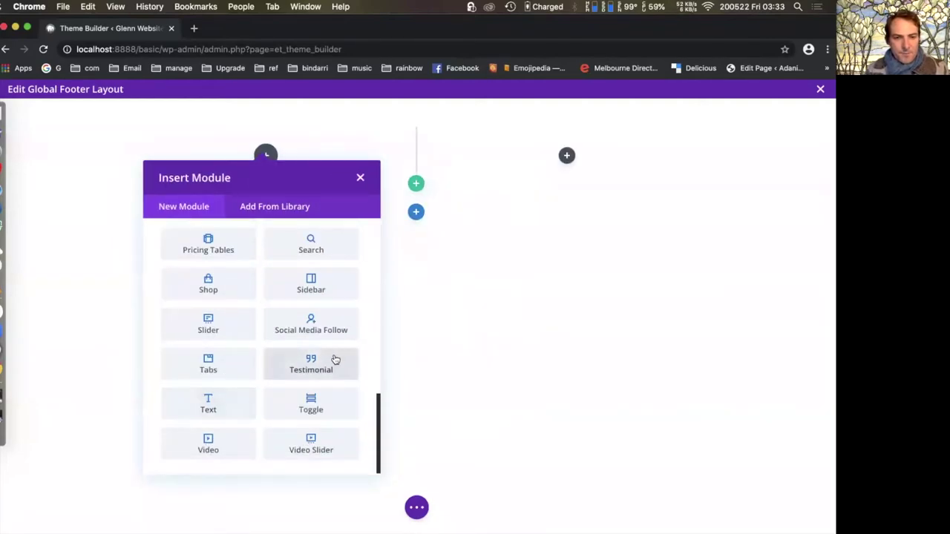
scroll(334, 356, "up", 5)
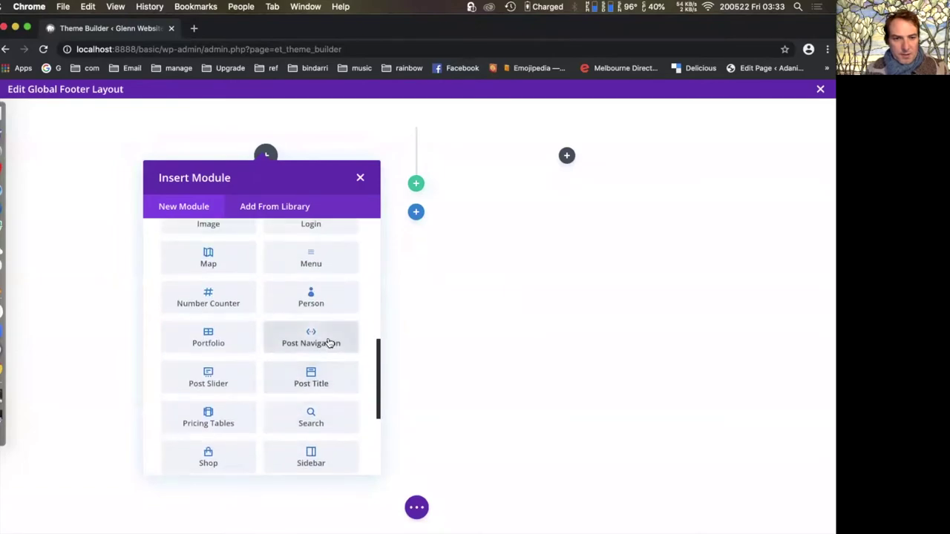
scroll(329, 343, "up", 4)
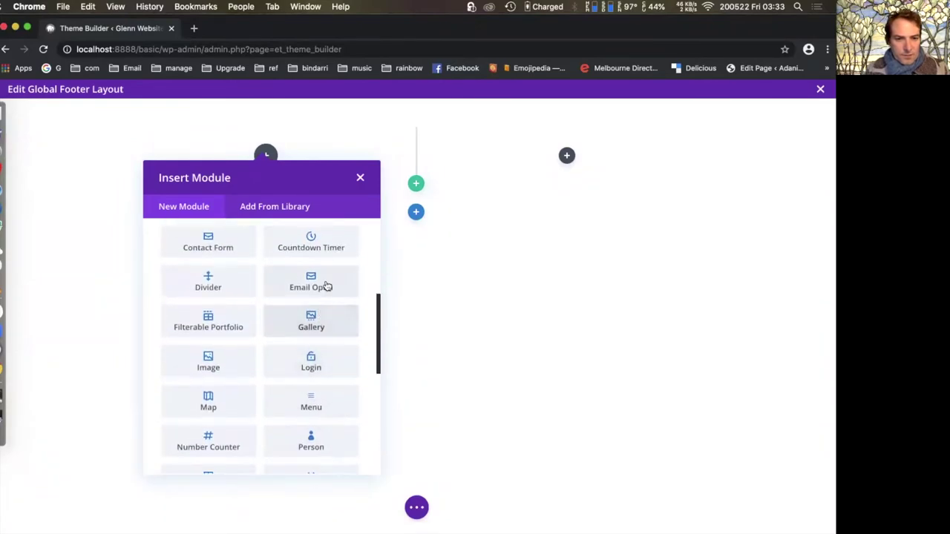
left_click(238, 377)
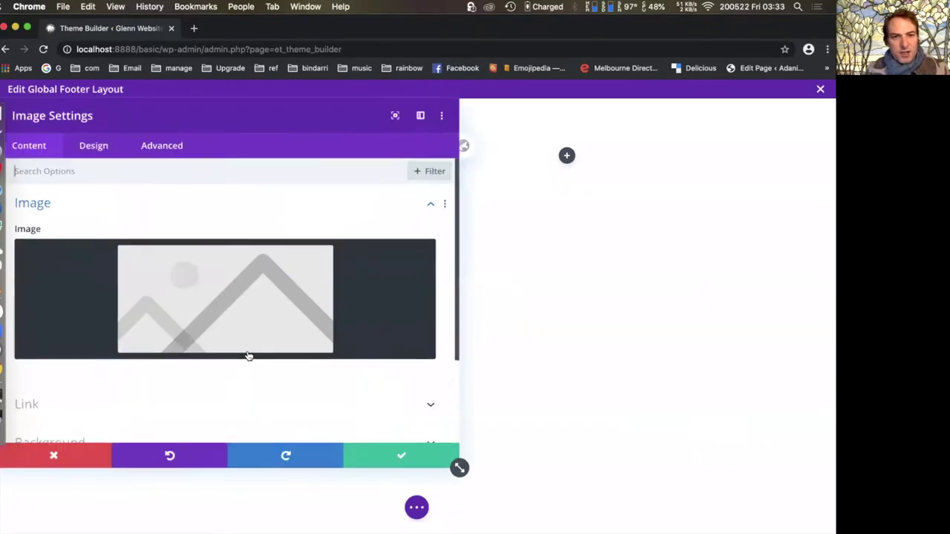
left_click(400, 455)
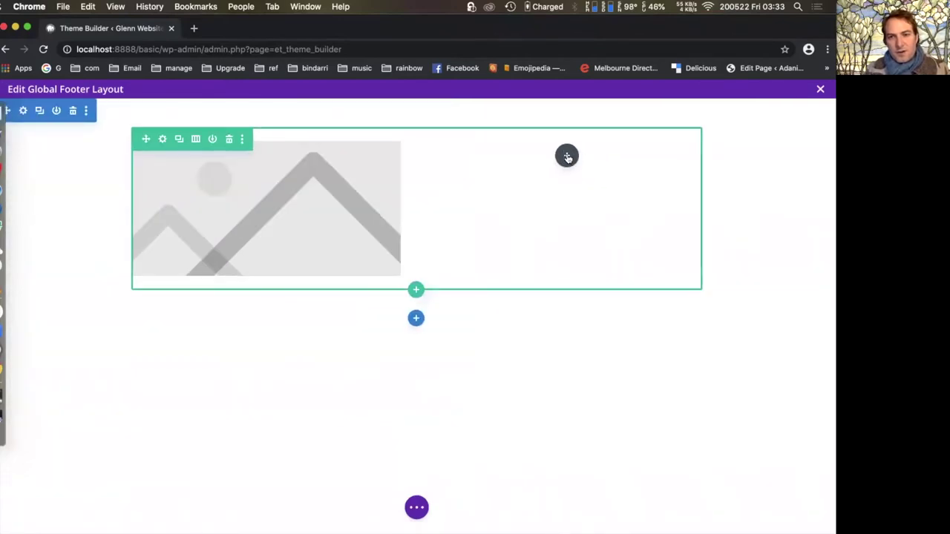
- Add a Text module with the default placeholder text to the second column of the footer row
left_click(567, 157)
scroll(661, 392, "down", 1)
scroll(657, 397, "down", 1)
scroll(650, 347, "down", 2)
scroll(654, 354, "down", 4)
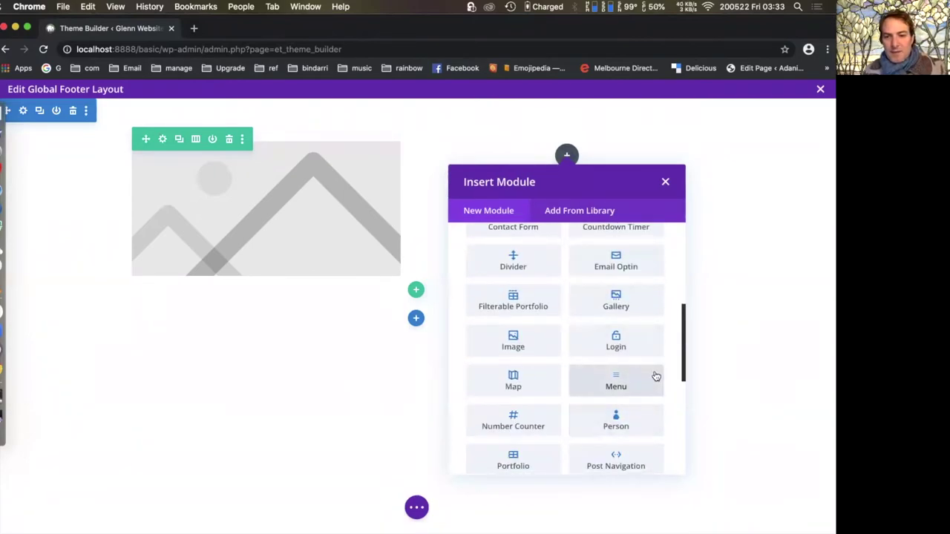
scroll(656, 378, "down", 5)
left_click(516, 404)
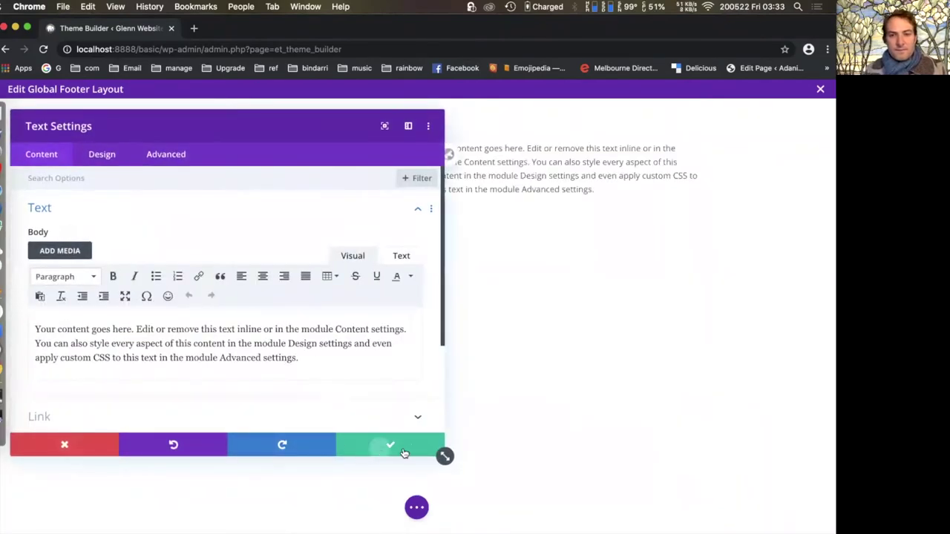
left_click(390, 444)
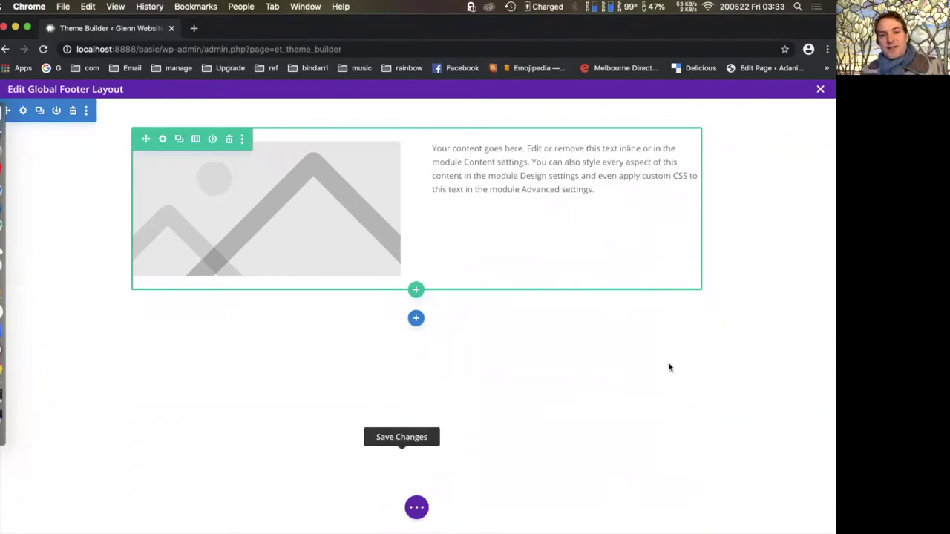
- Set the footer section's background color to the red palette swatch and save the section settings
left_click(23, 111)
left_click(113, 247)
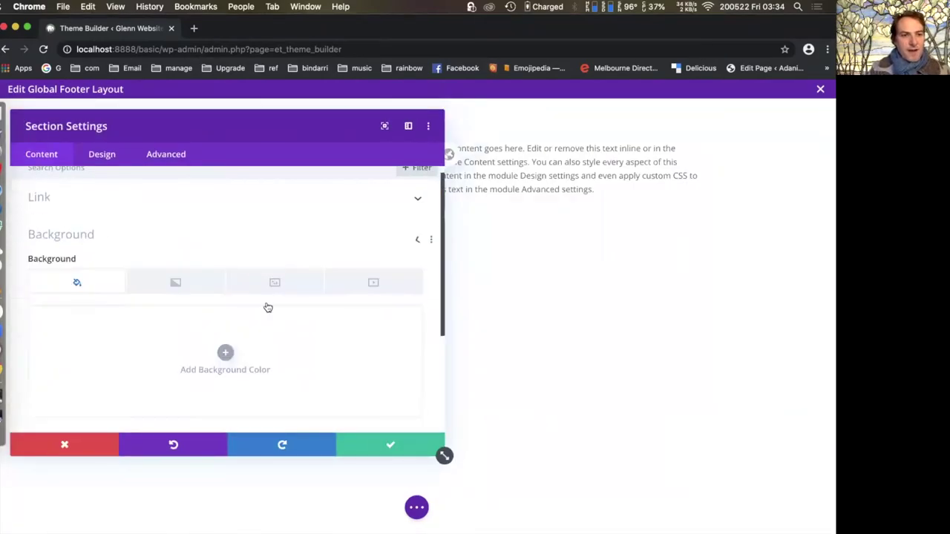
left_click(104, 384)
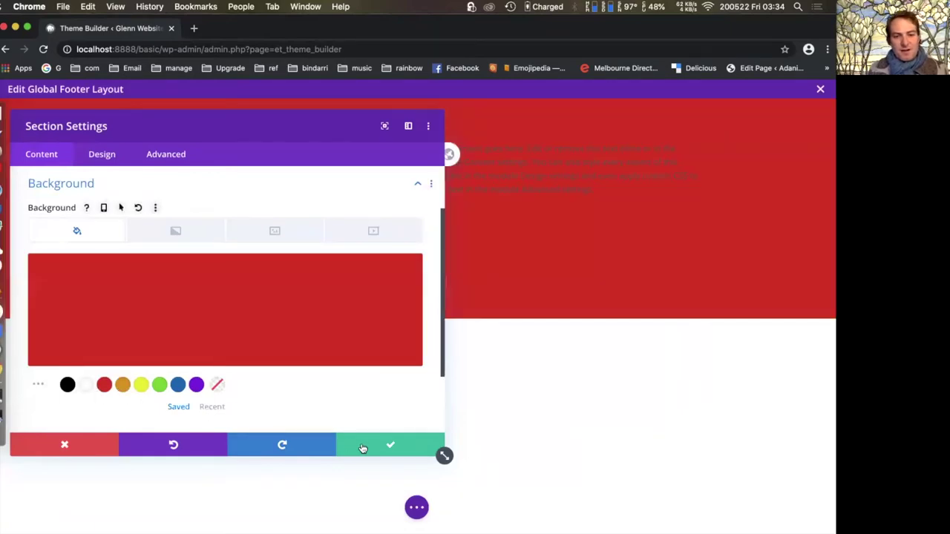
left_click(362, 448)
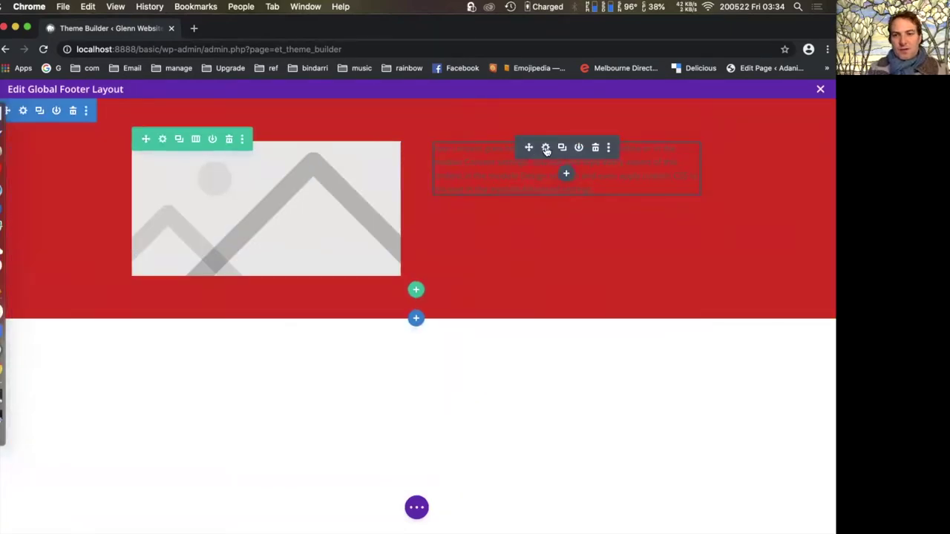
- Try to change the Text Color option in the footer text module's design settings
left_click(547, 149)
left_click(101, 155)
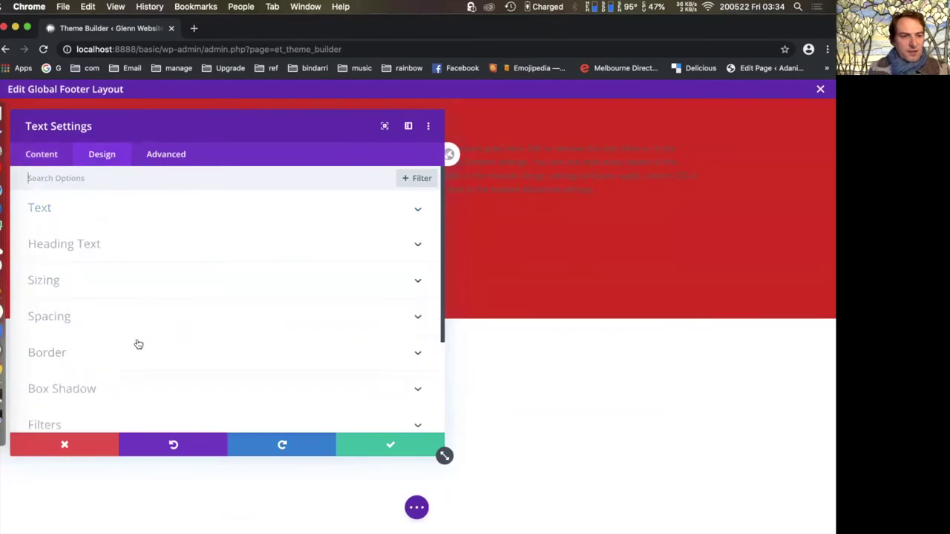
left_click(145, 216)
scroll(69, 392, "down", 10)
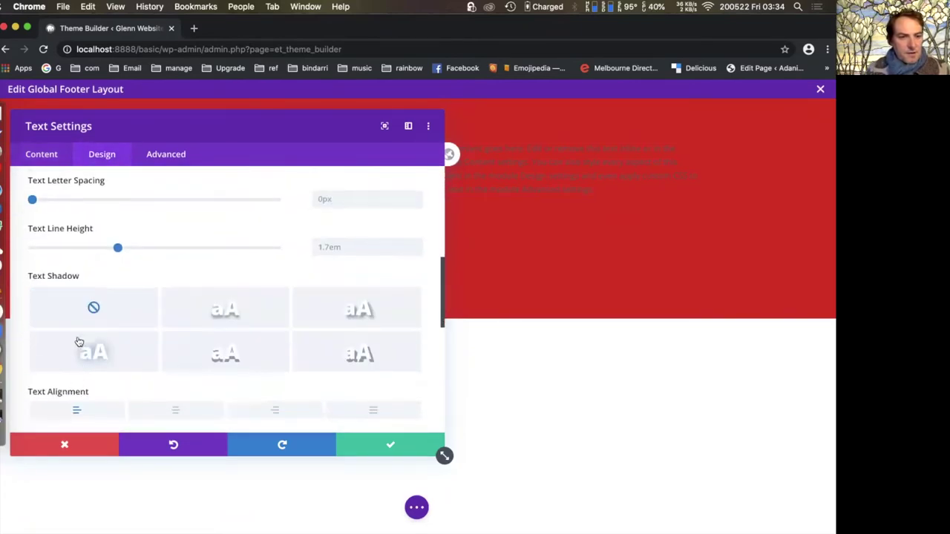
scroll(80, 341, "down", 3)
left_click(59, 394)
left_click(69, 424)
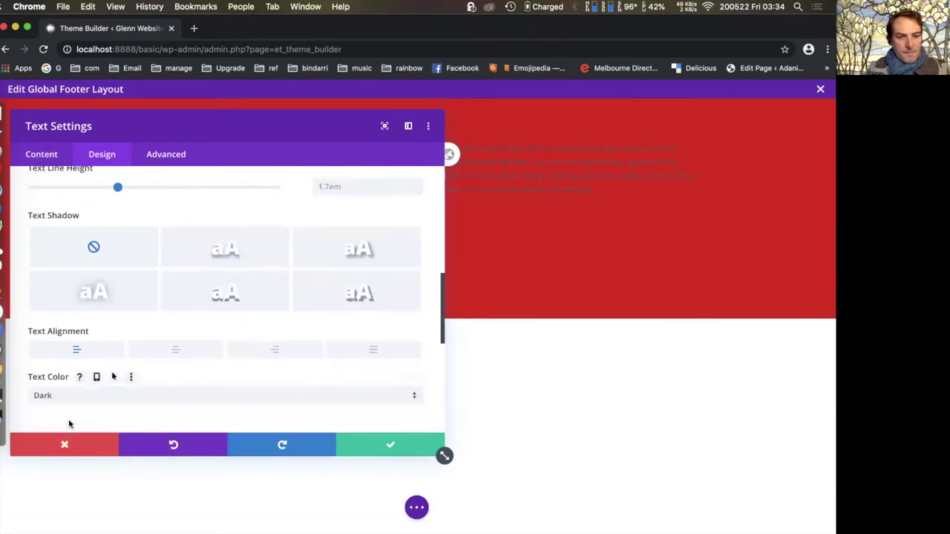
left_click(392, 445)
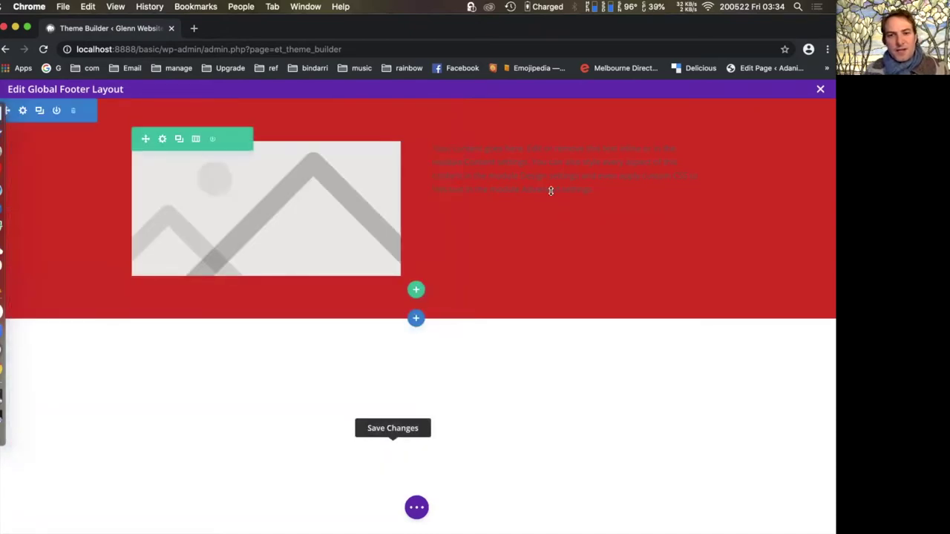
- Set the footer text module's Text Color to Light in its design settings and save the module
left_click(545, 148)
scroll(142, 362, "down", 5)
scroll(131, 367, "up", 5)
left_click(102, 155)
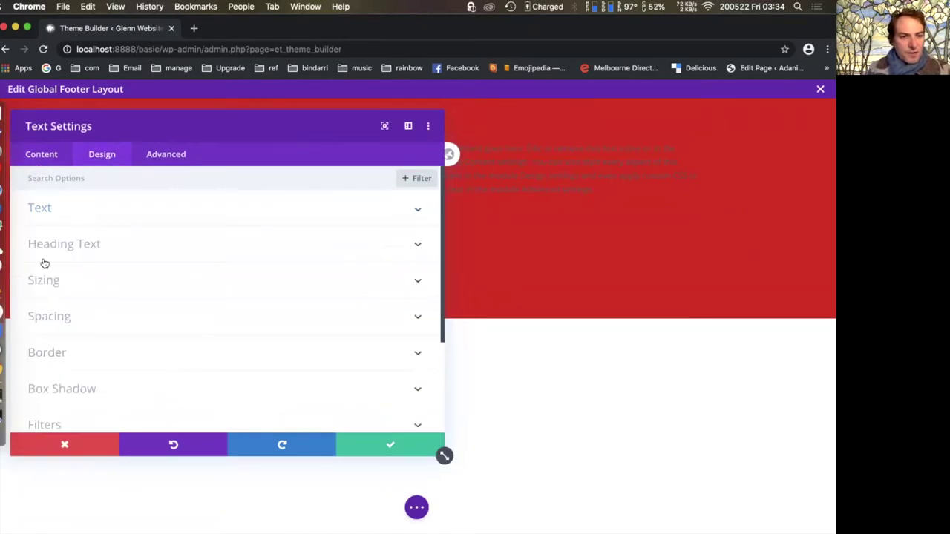
left_click(134, 212)
scroll(97, 347, "down", 10)
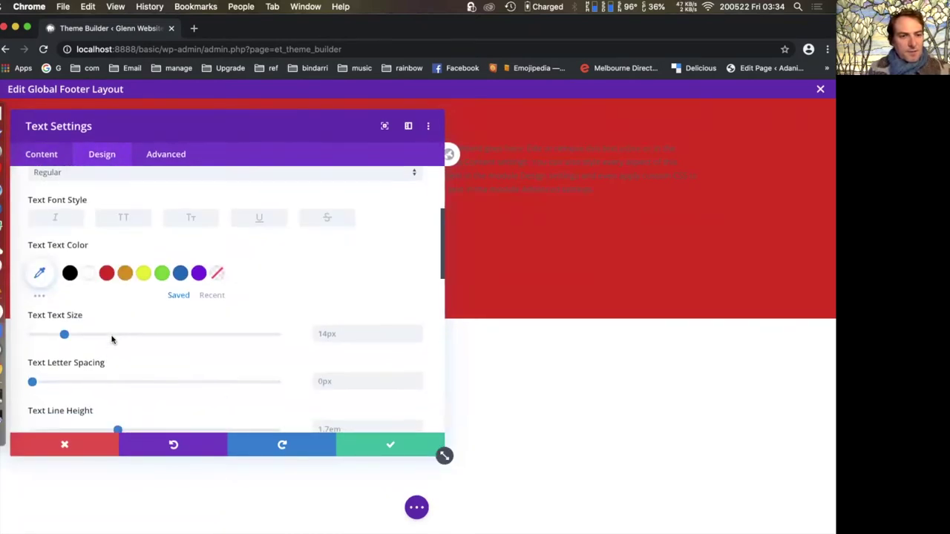
left_click(101, 307)
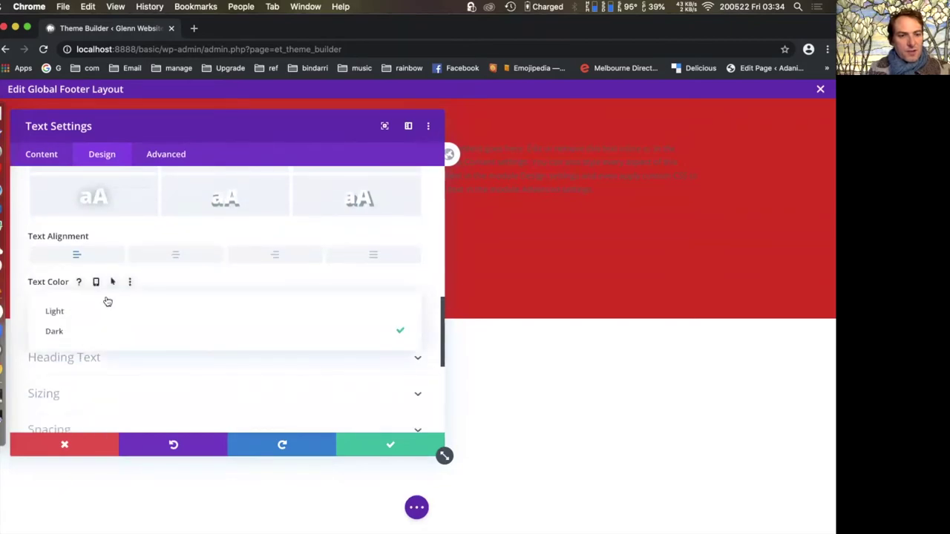
left_click(110, 311)
left_click(394, 445)
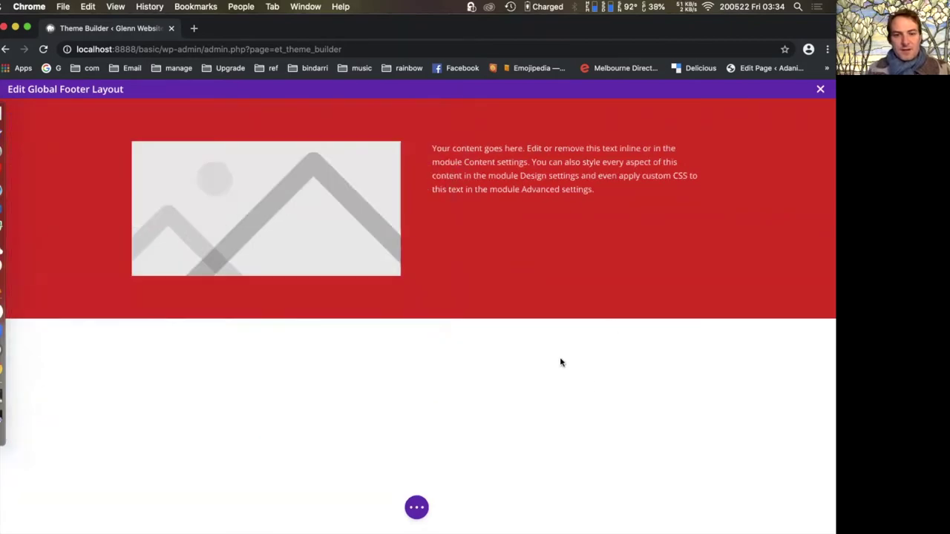
- Save the global footer layout, close its editor, and save the Theme Builder changes
left_click_drag(709, 31, 693, 28)
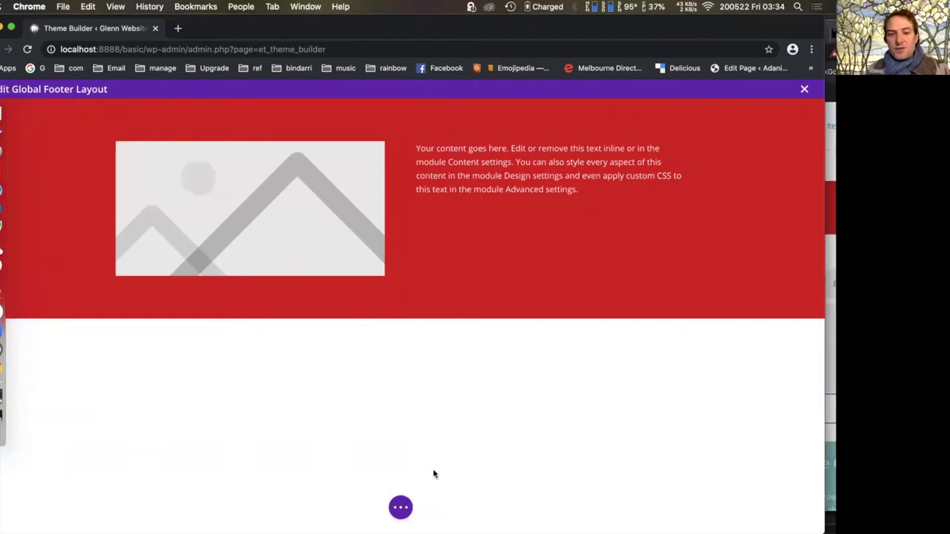
left_click(399, 509)
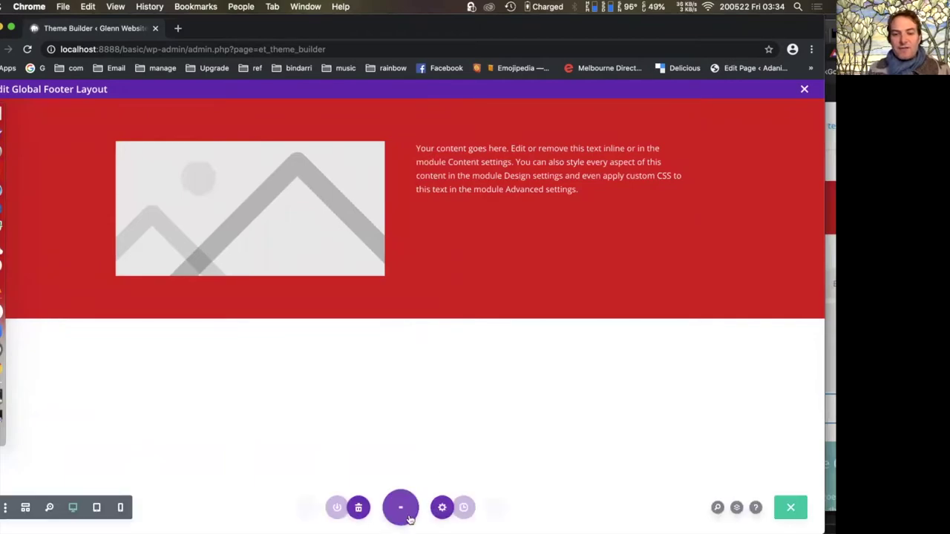
left_click(789, 507)
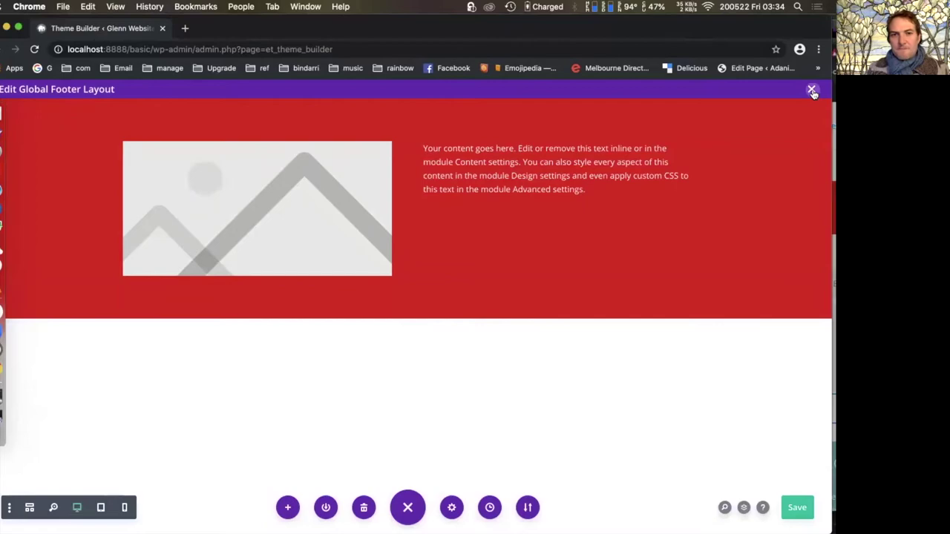
left_click(812, 90)
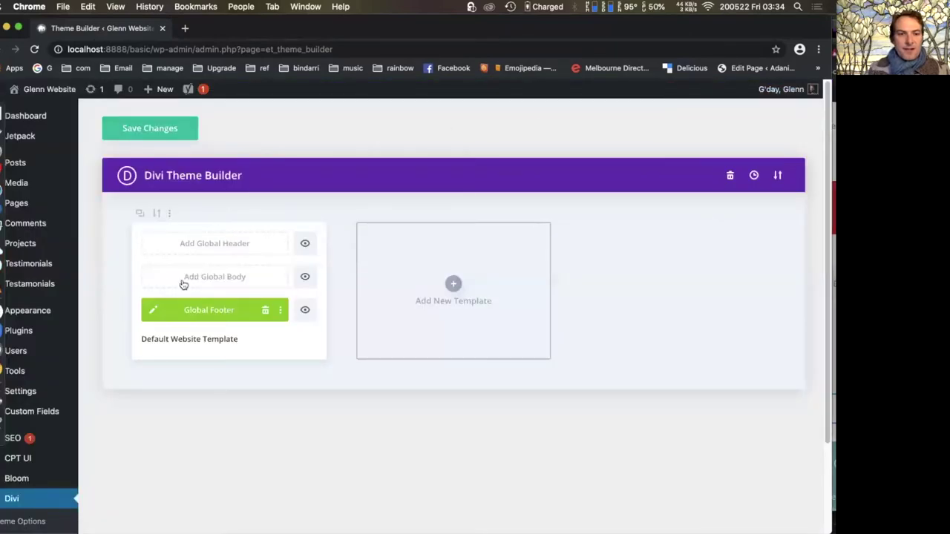
left_click(146, 131)
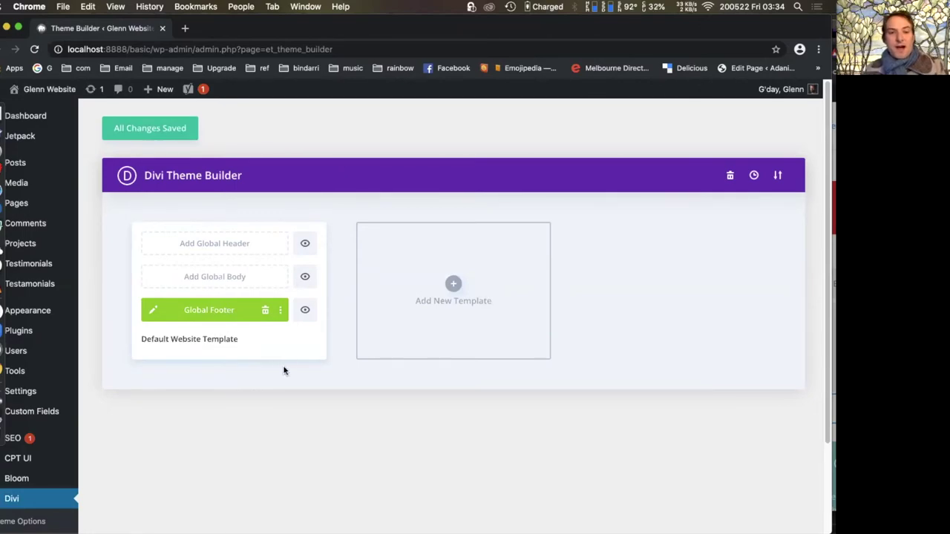
- Reopen and close the Global Footer layout, and switch to Brave to check the footer on the reloaded Graphics page
left_click(151, 312)
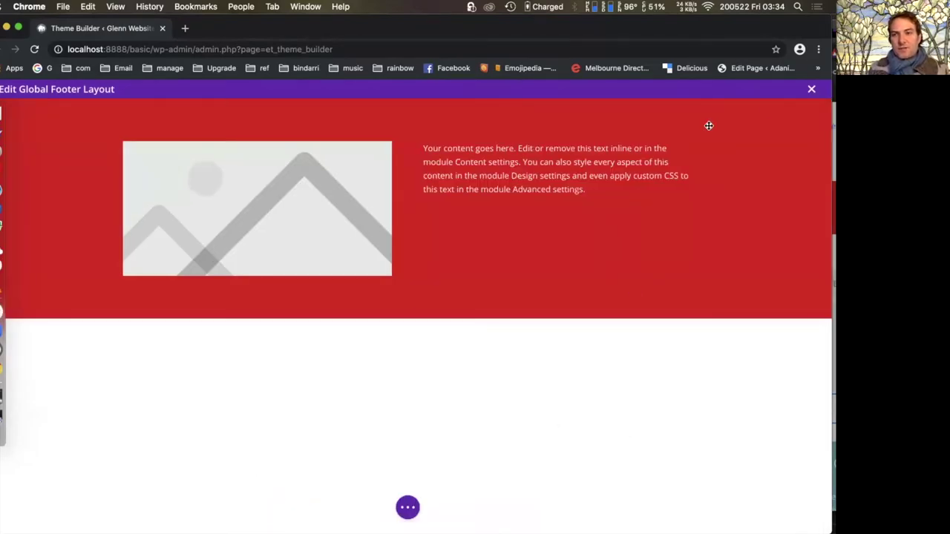
left_click(812, 90)
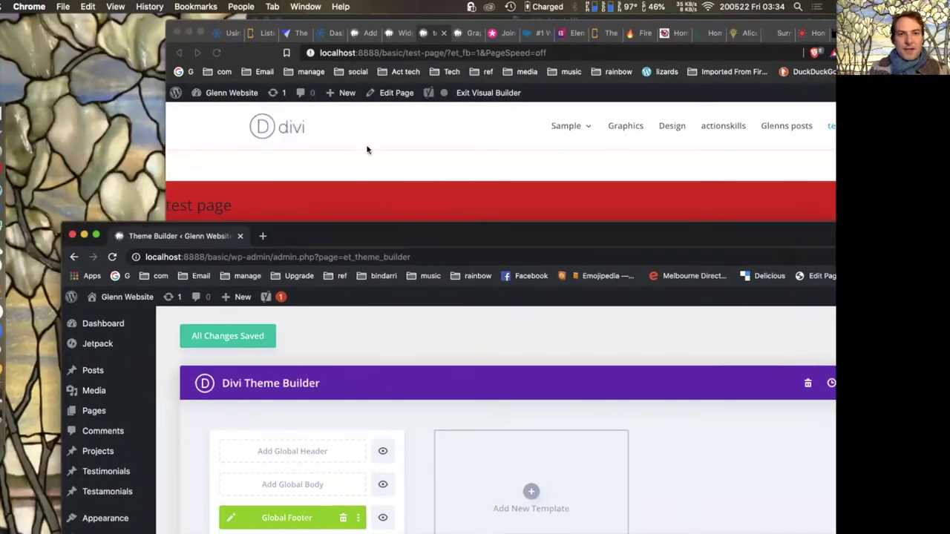
left_click(366, 148)
double_click(218, 23)
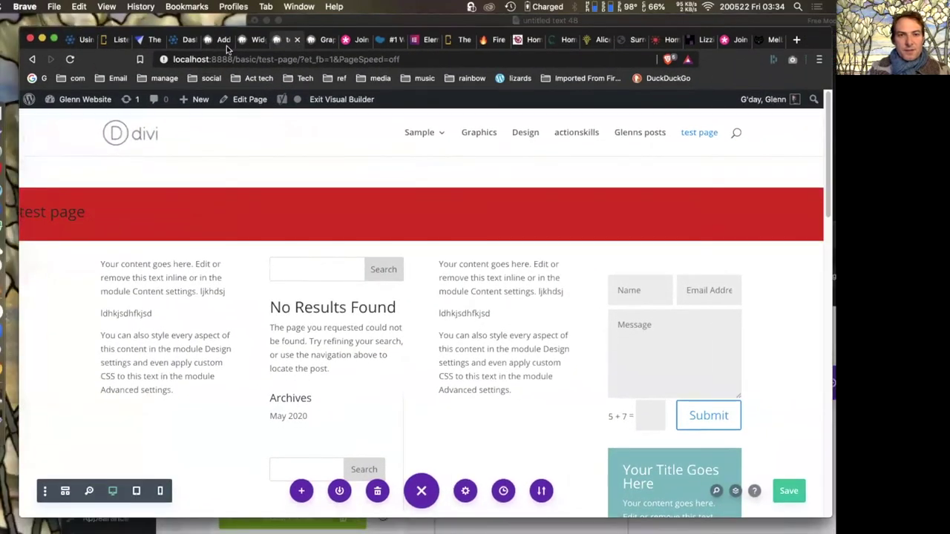
left_click(323, 43)
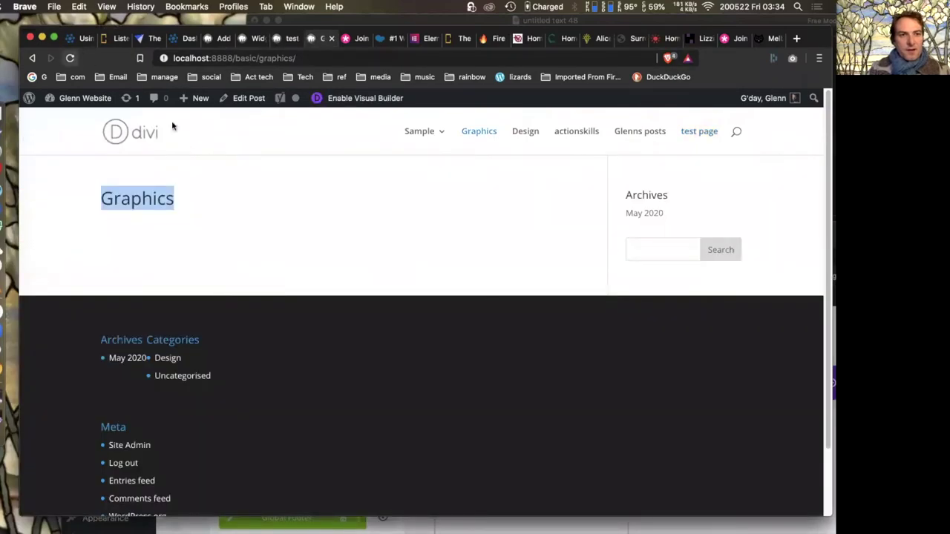
key("super+r")
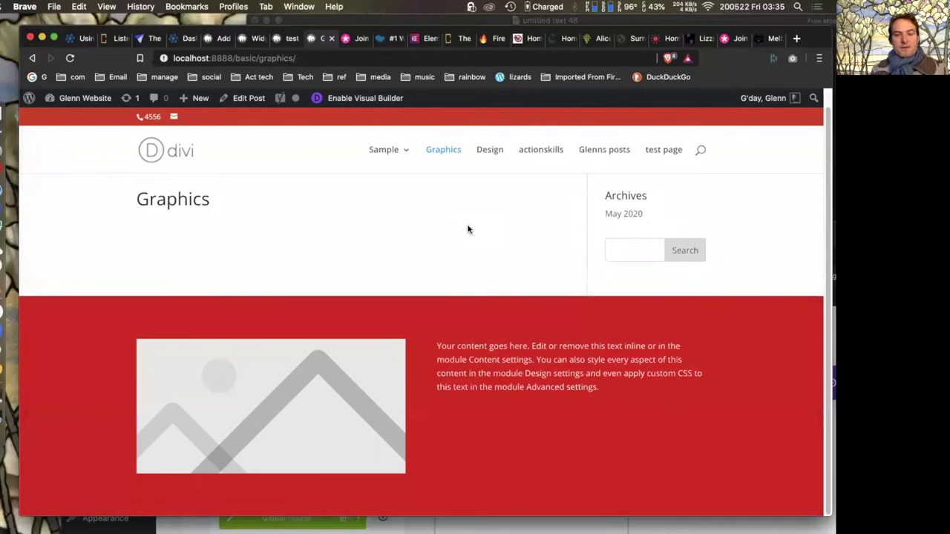
left_click(284, 40)
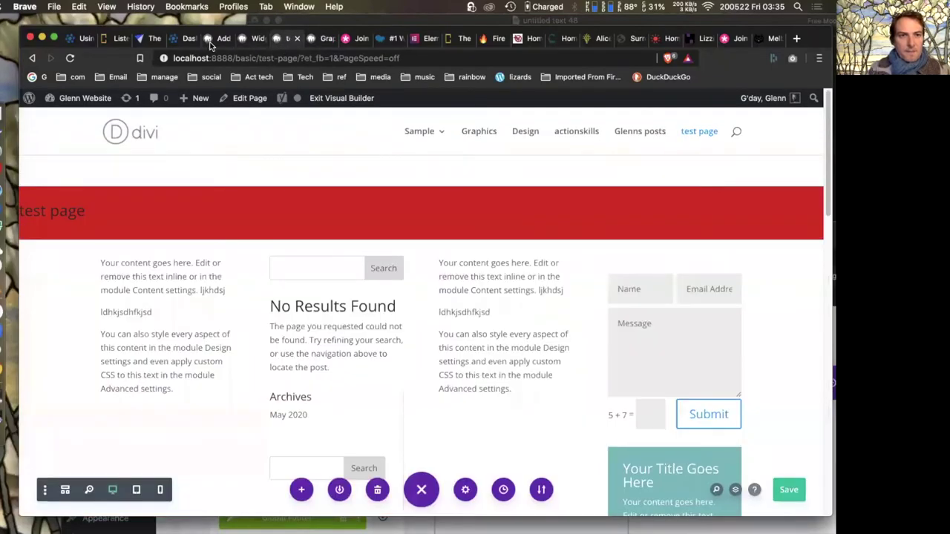
- Bring the Chrome window with the Divi Theme Builder to the front
left_click_drag(210, 46, 481, 53)
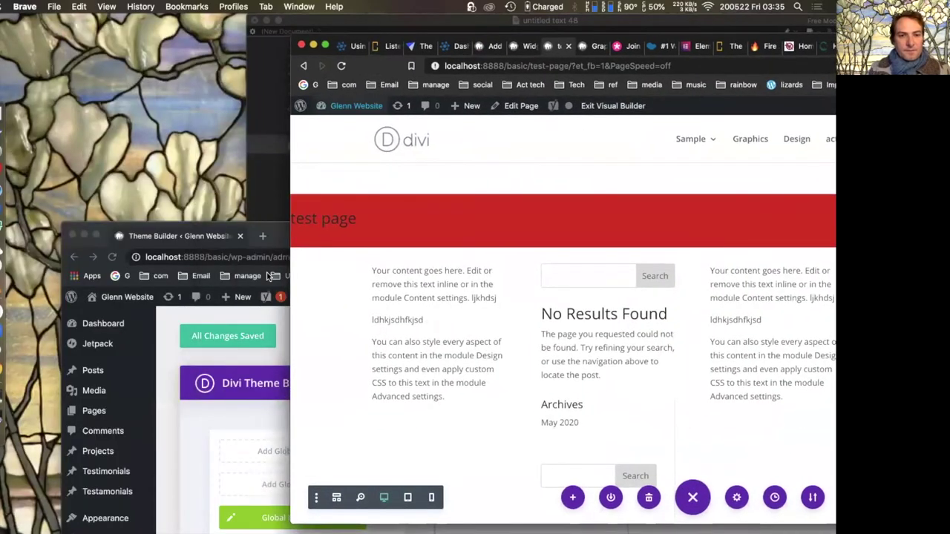
double_click(274, 235)
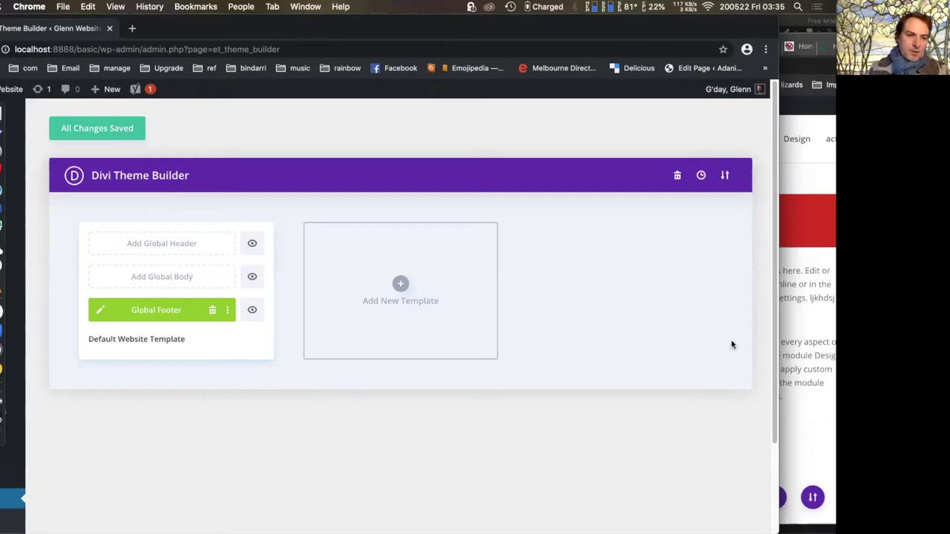
- Build a global body from scratch in the Default Website Template with a single-column row and no module
left_click(165, 279)
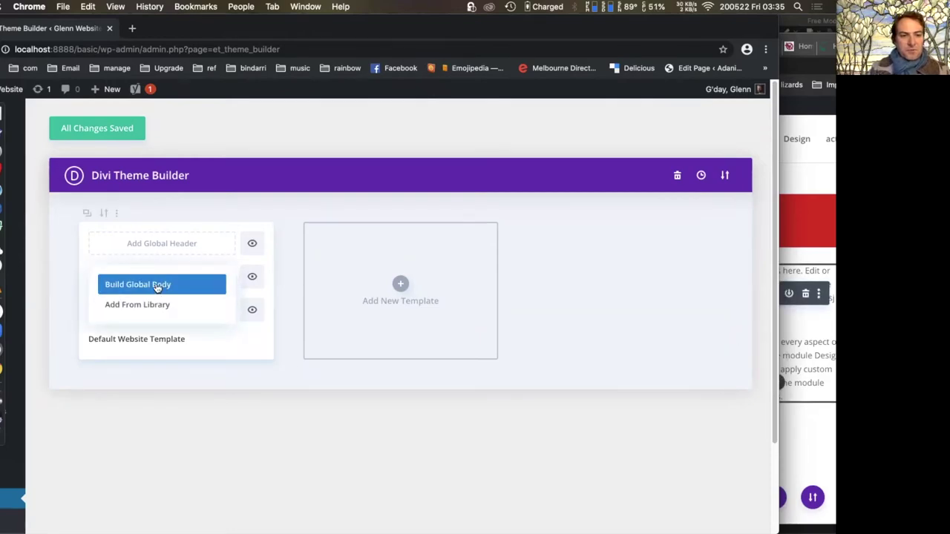
left_click(158, 287)
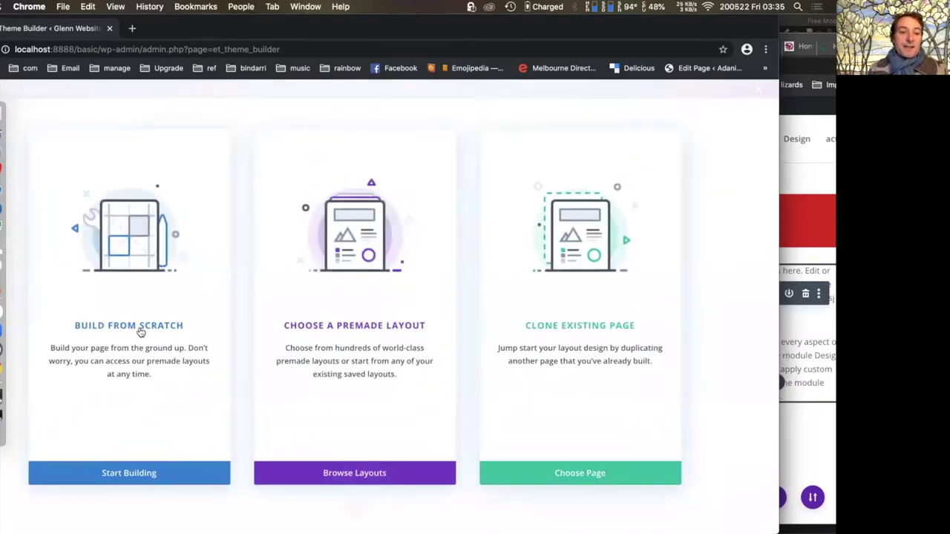
left_click(128, 328)
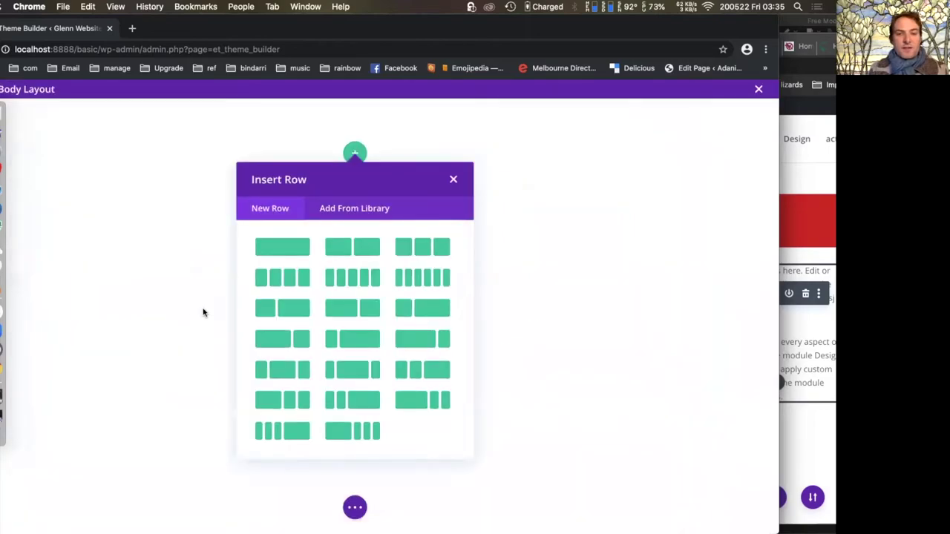
left_click(293, 250)
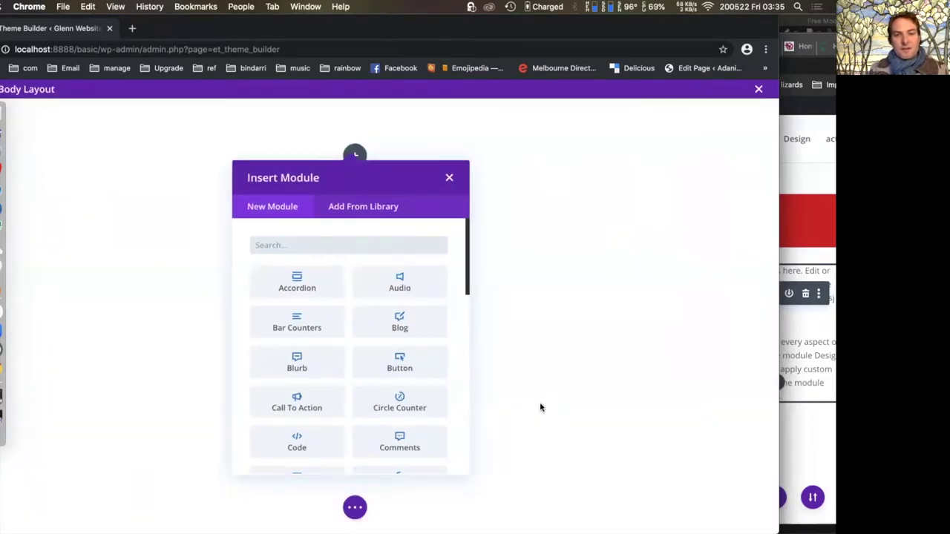
left_click(449, 179)
- Exit the global body layout, discarding its changes, and remove Global Body from the Default Website Template
left_click_drag(131, 31, 180, 32)
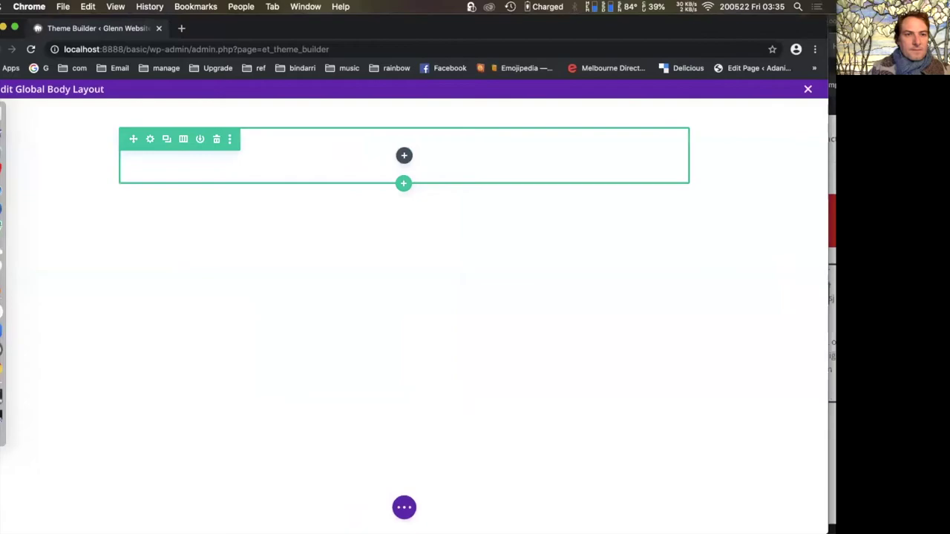
left_click(808, 88)
left_click(371, 365)
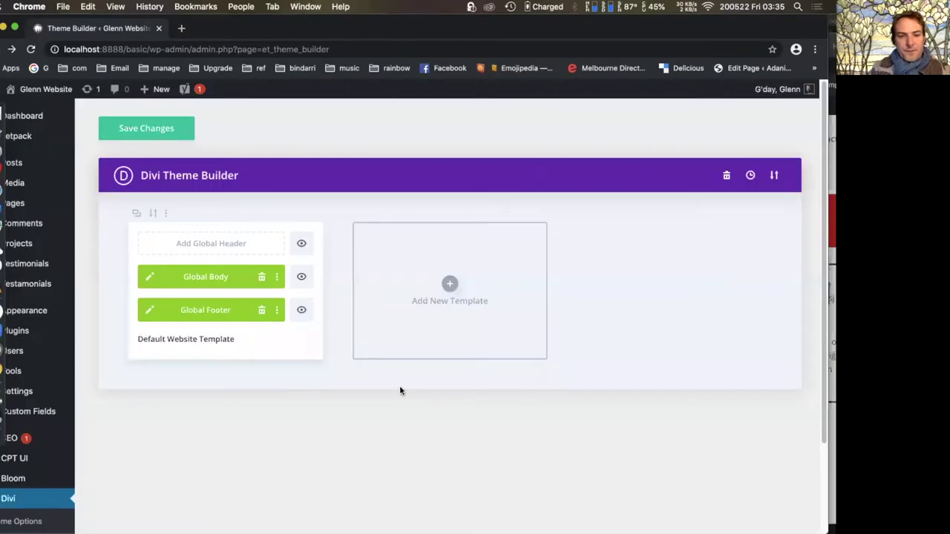
left_click(261, 276)
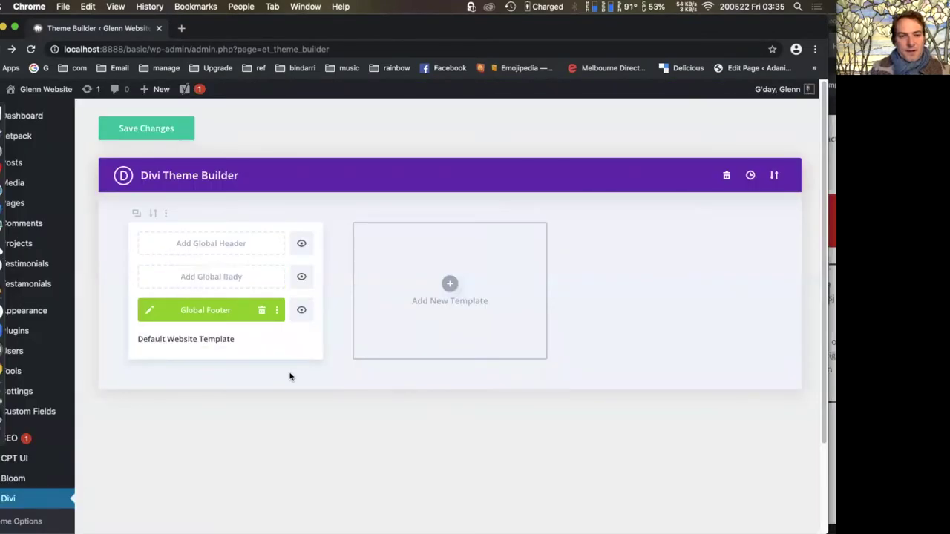
- Build a global header from scratch for the Default Website Template, starting with a single-column row
left_click(219, 246)
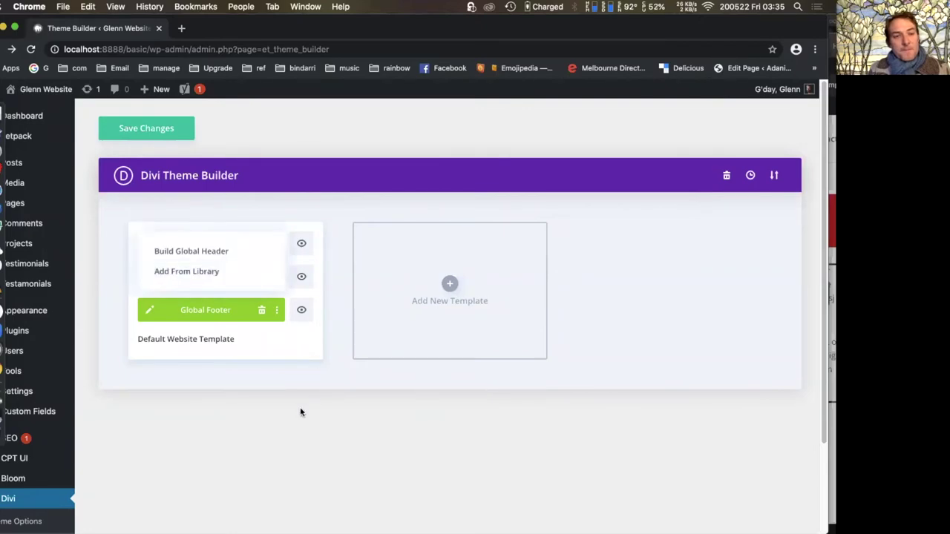
left_click(205, 256)
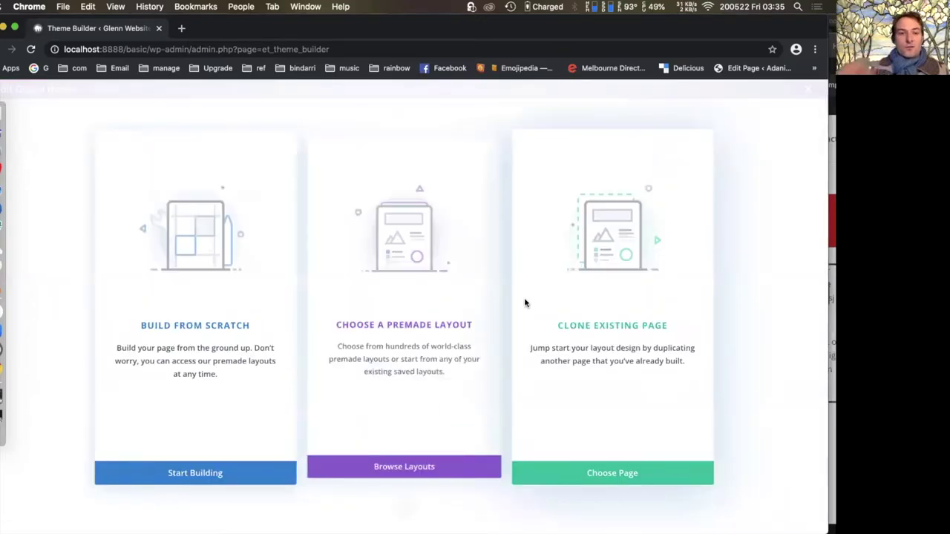
left_click(191, 289)
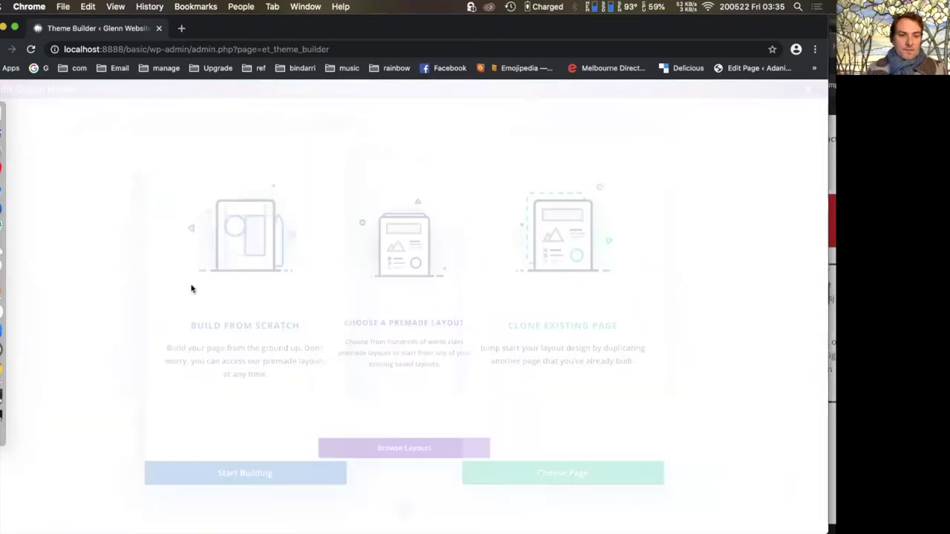
left_click(331, 248)
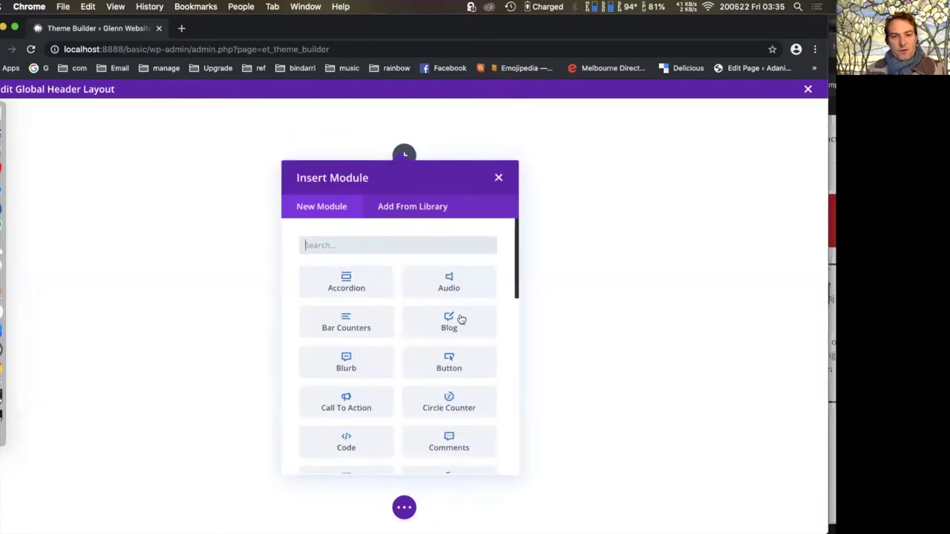
- Add a Menu module using the Primary menu to the header row, save the global header layout and close its editor
scroll(496, 386, "down", 5)
scroll(482, 412, "down", 3)
left_click(451, 414)
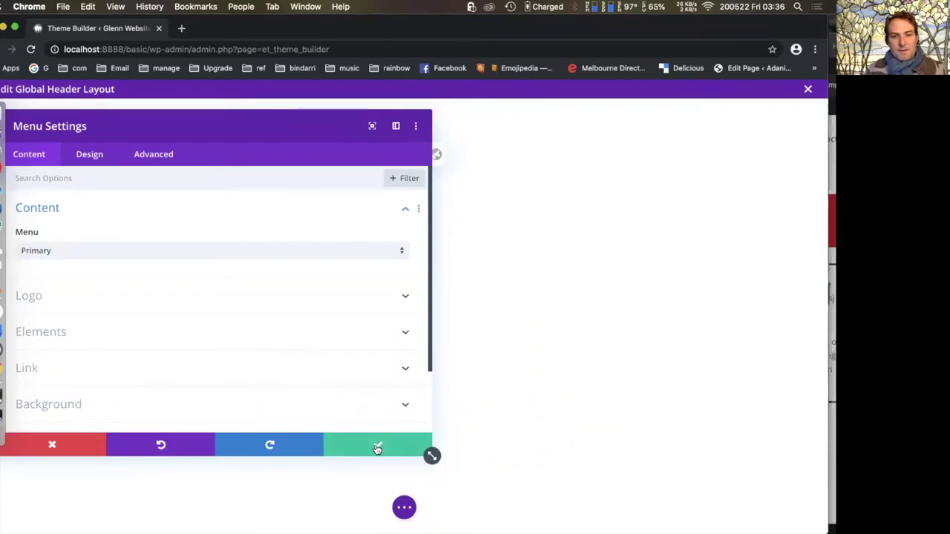
left_click(377, 448)
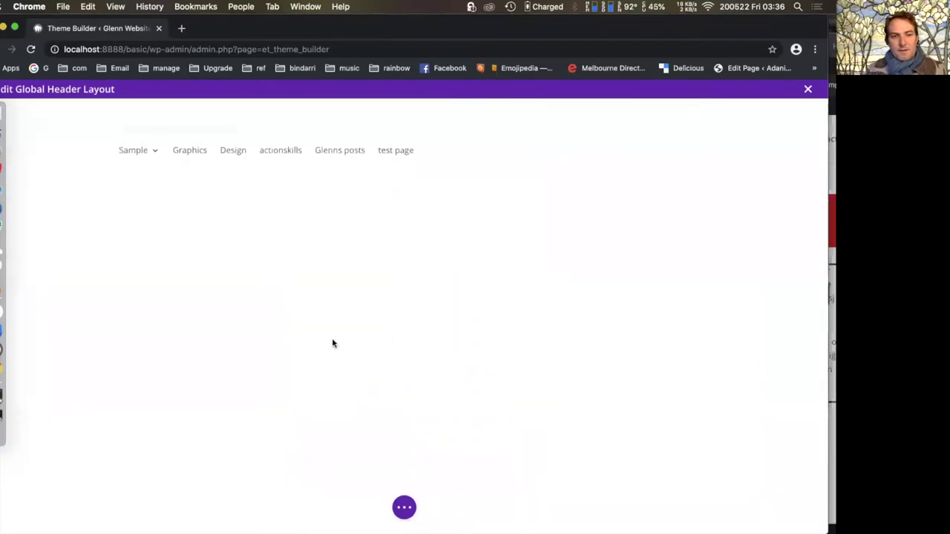
left_click(409, 510)
left_click(794, 508)
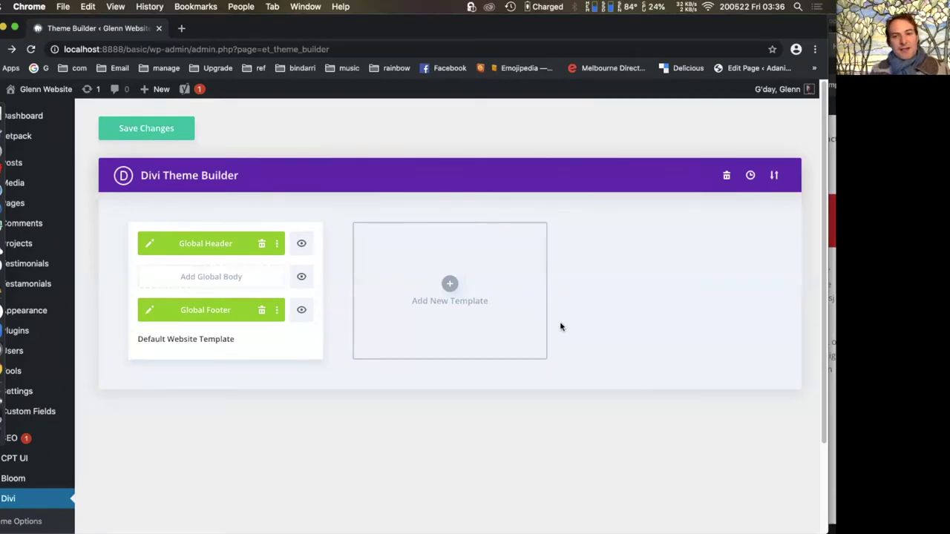
- Review the Use On options for a new template and create it with 404 Page assigned
left_click(446, 283)
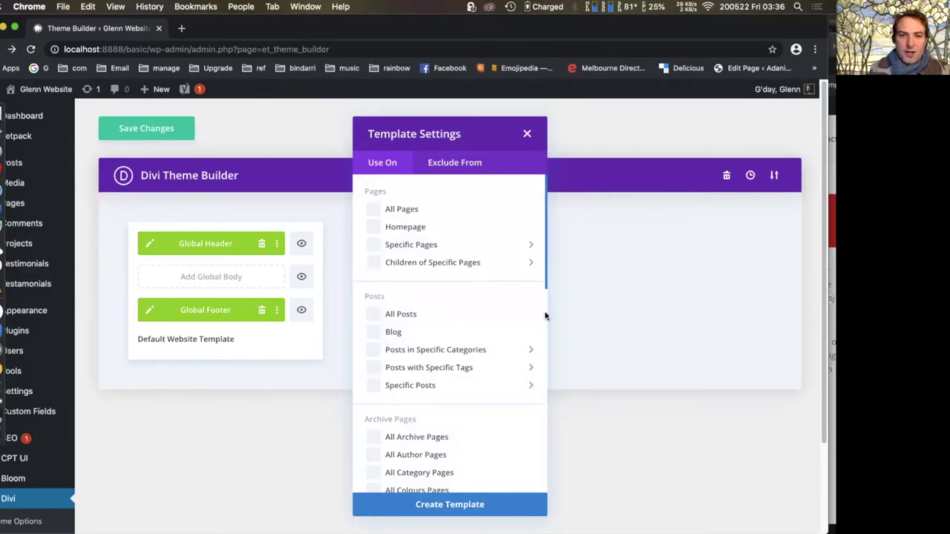
left_click(491, 249)
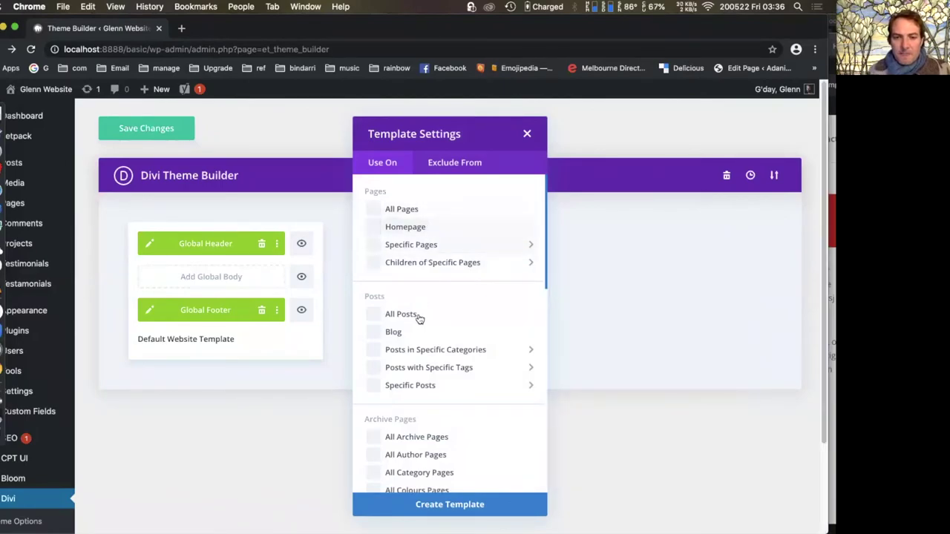
scroll(419, 318, "down", 2)
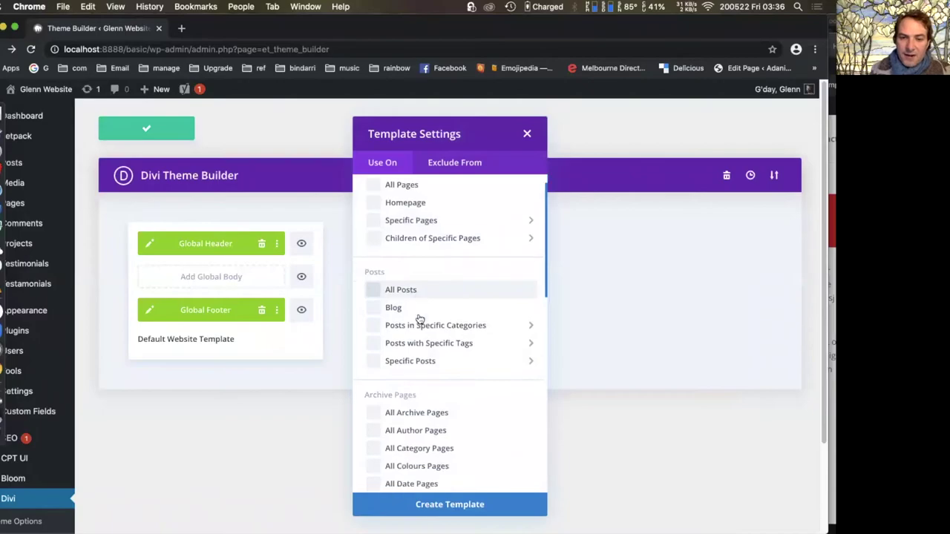
mouse_move(431, 303)
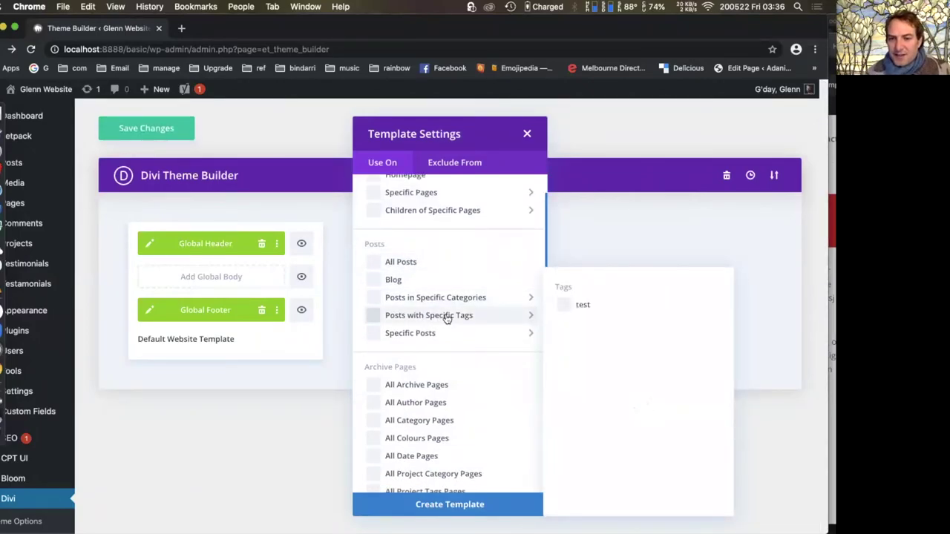
scroll(446, 318, "down", 5)
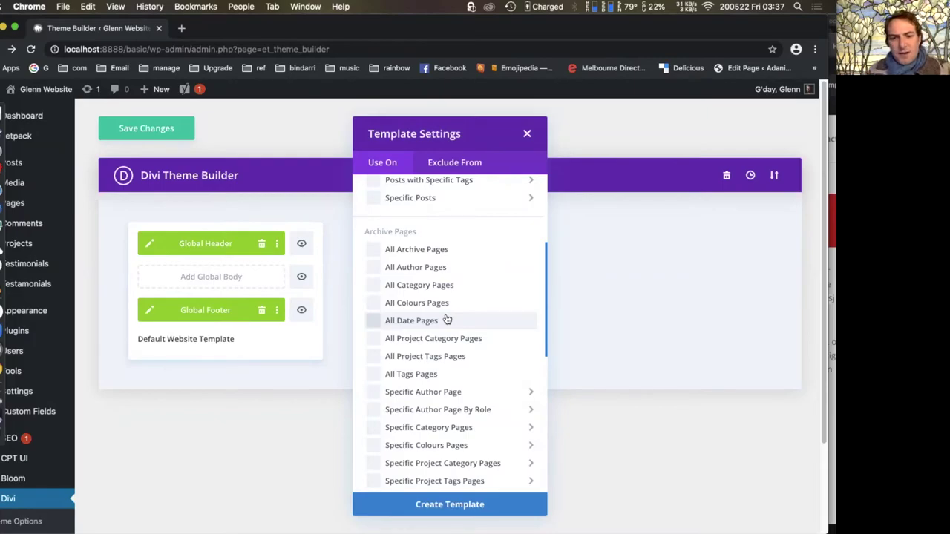
scroll(447, 319, "down", 3)
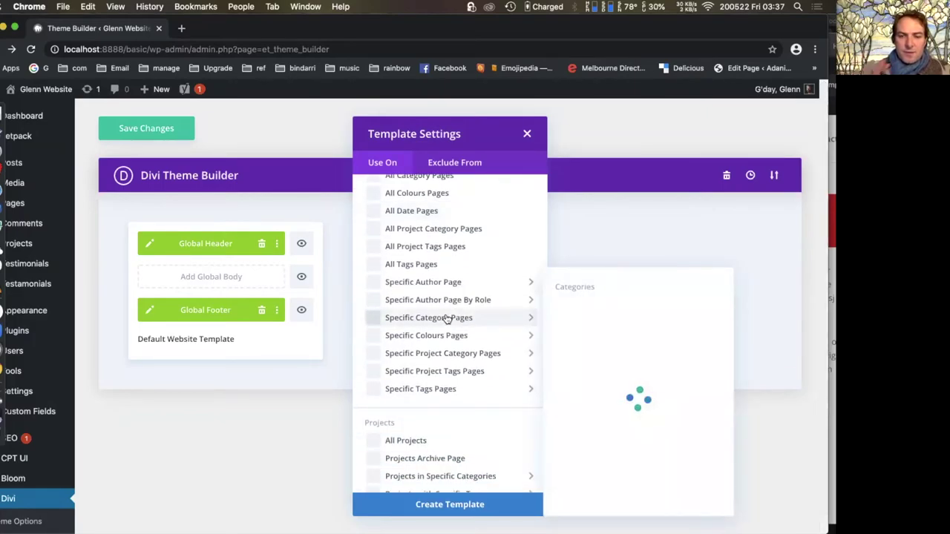
scroll(447, 319, "down", 5)
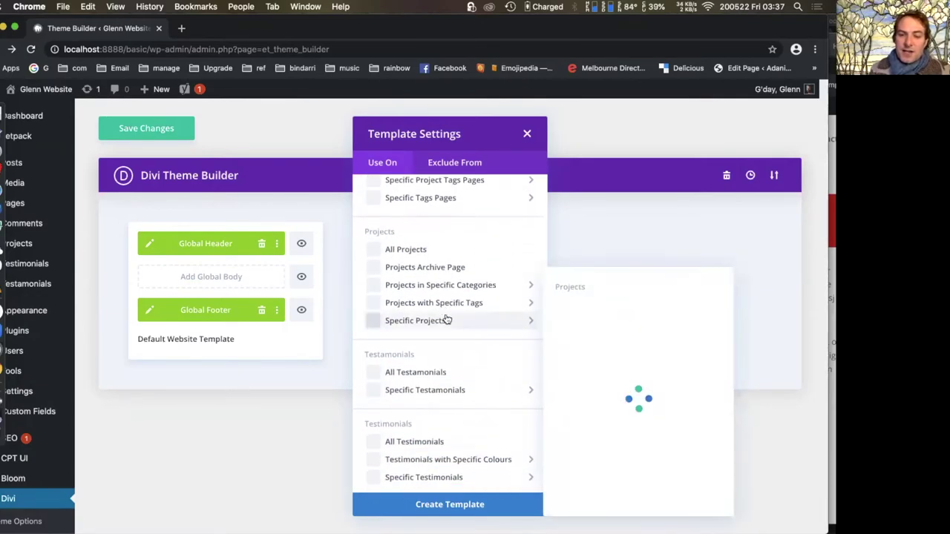
scroll(447, 320, "down", 2)
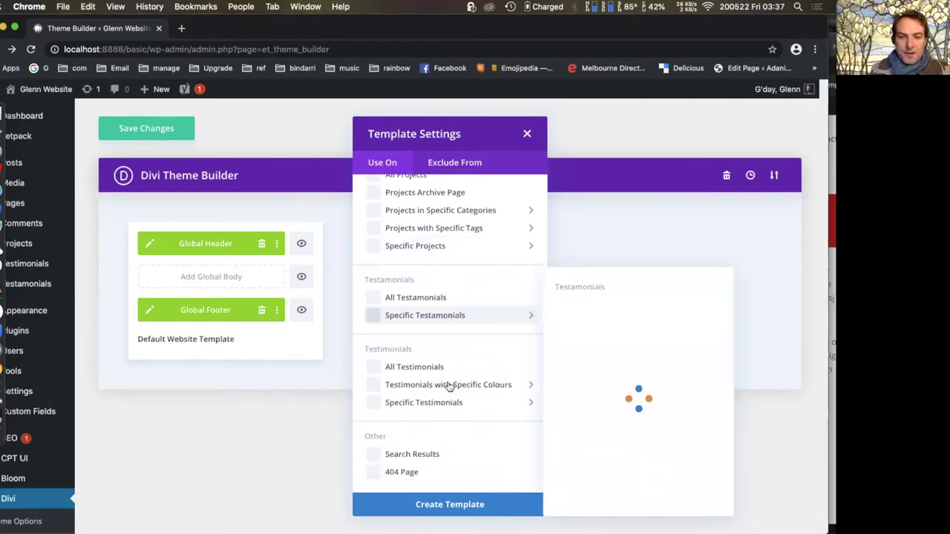
left_click(390, 480)
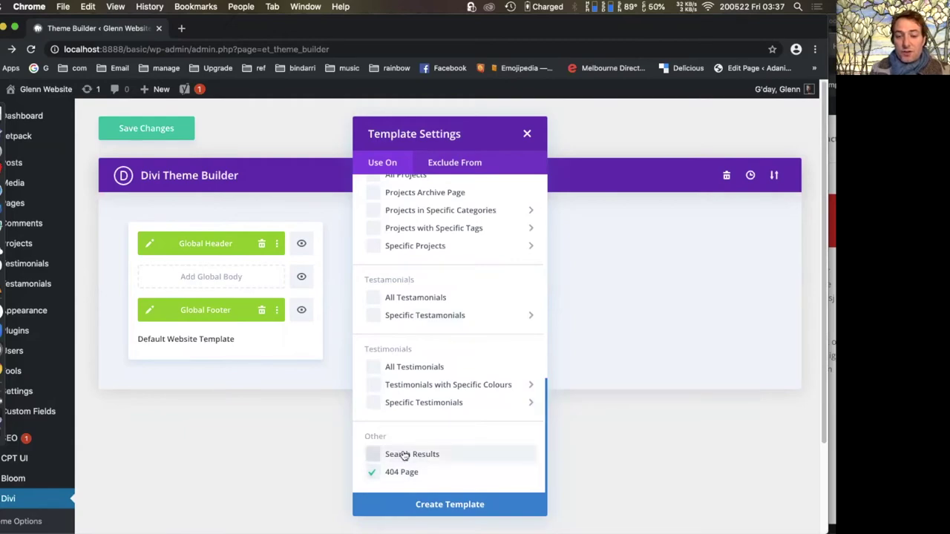
left_click(432, 505)
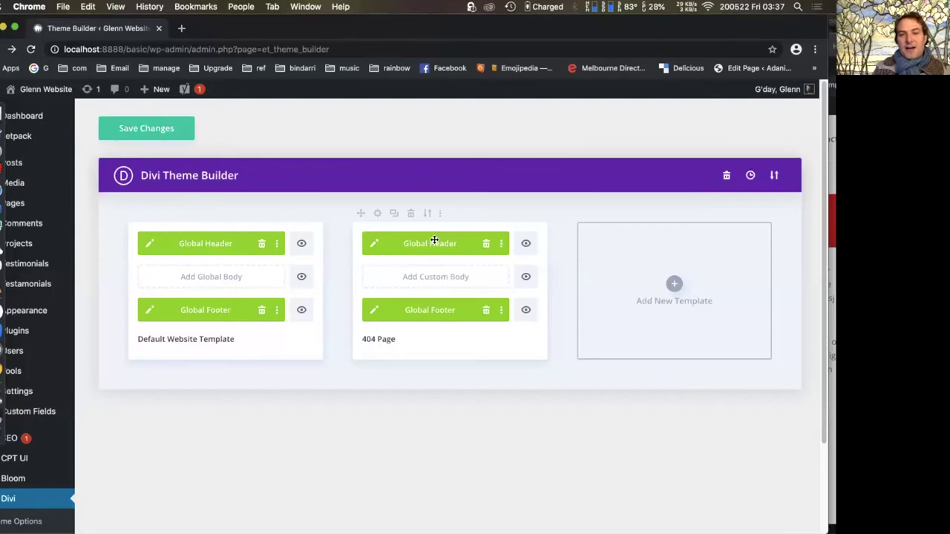
- Remove the global header from the 404 Page template, view its header options, and restore it with Use Global Header
left_click(485, 245)
left_click(450, 245)
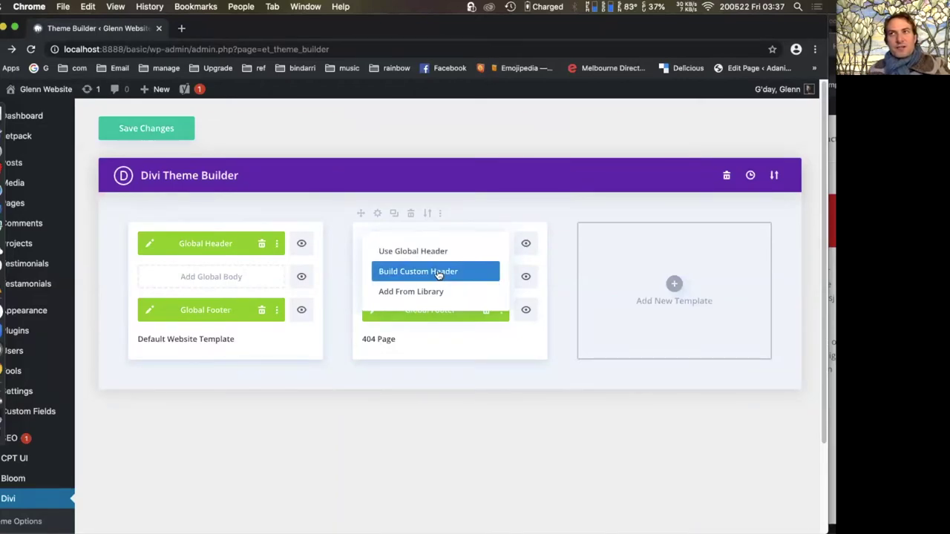
left_click(489, 206)
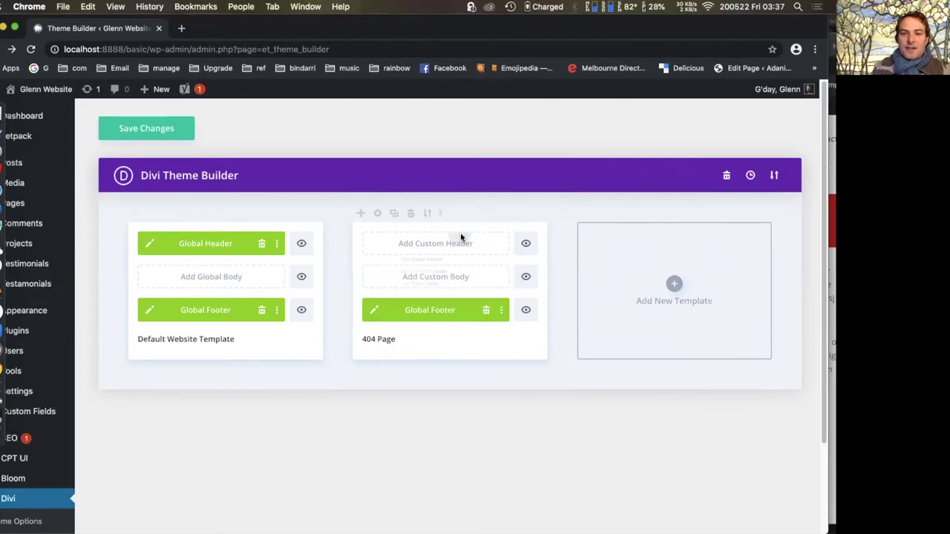
left_click(430, 247)
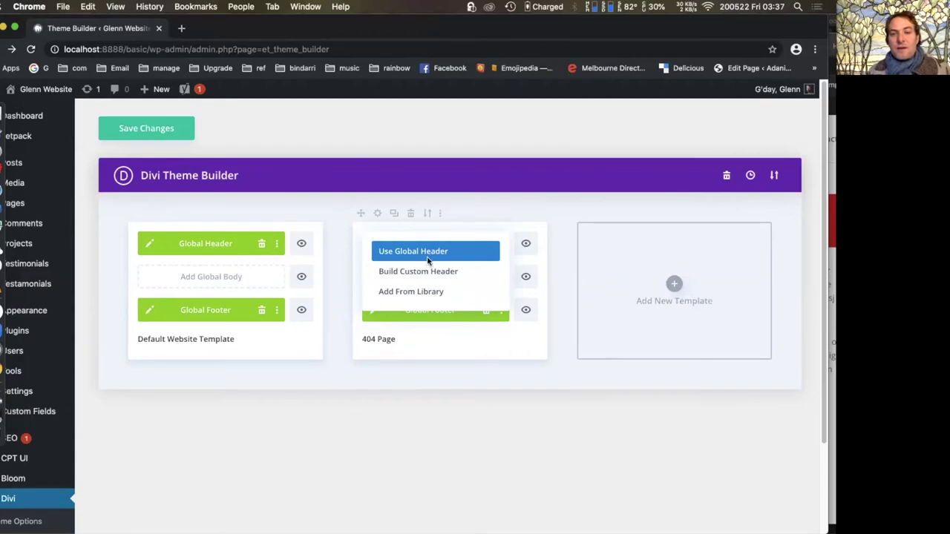
left_click(427, 256)
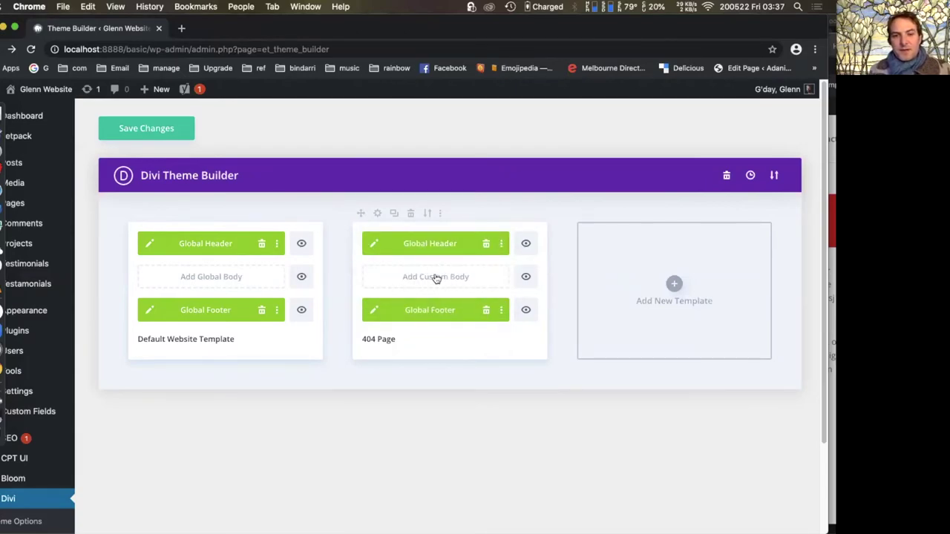
- Start building a custom body for the 404 Page template and back out of the layout choice
left_click(436, 278)
left_click(427, 283)
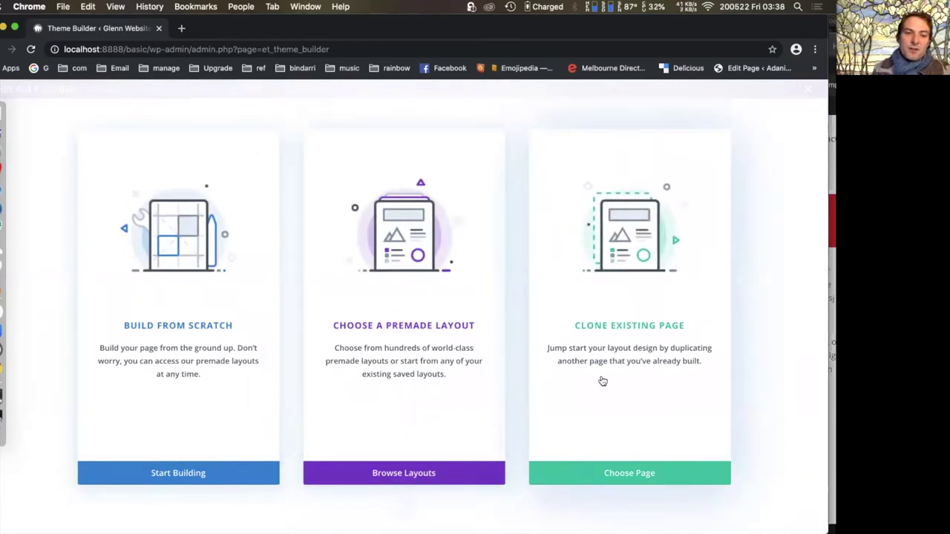
left_click(10, 49)
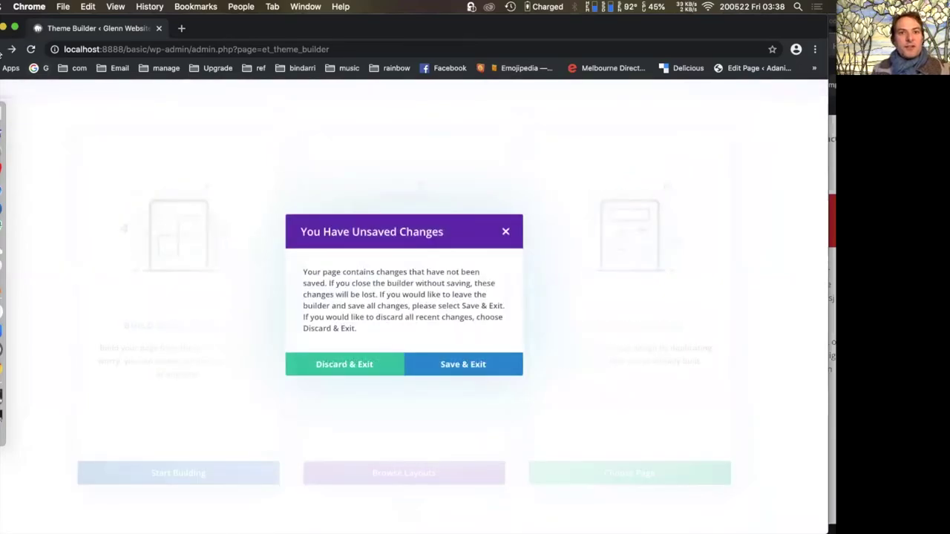
- Move the Theme Builder window aside, switch to Brave and view the flamewriter.art site
key("super+m")
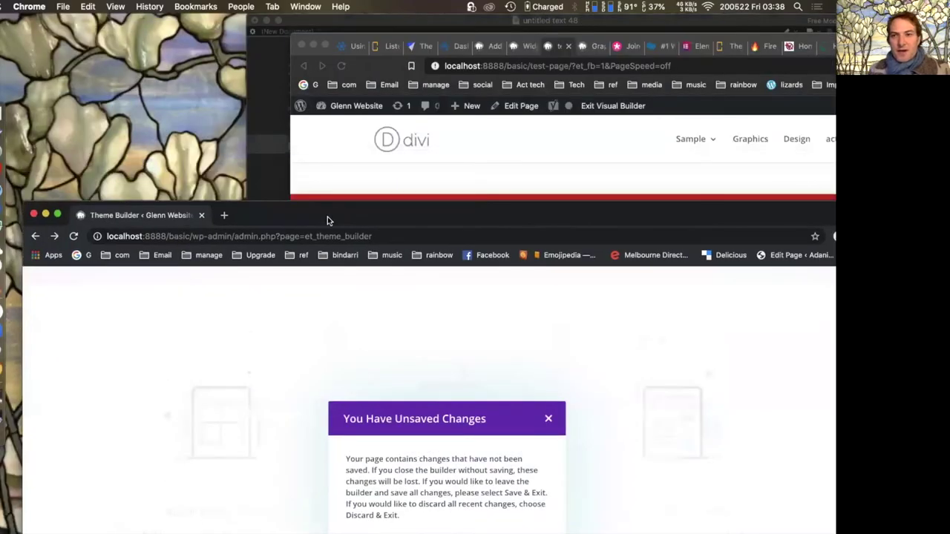
left_click(740, 37)
double_click(739, 37)
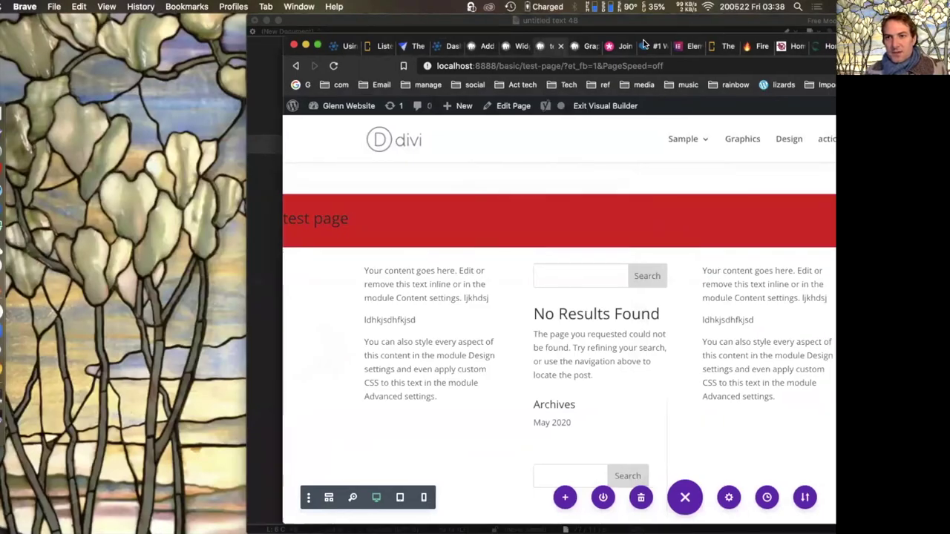
left_click(459, 29)
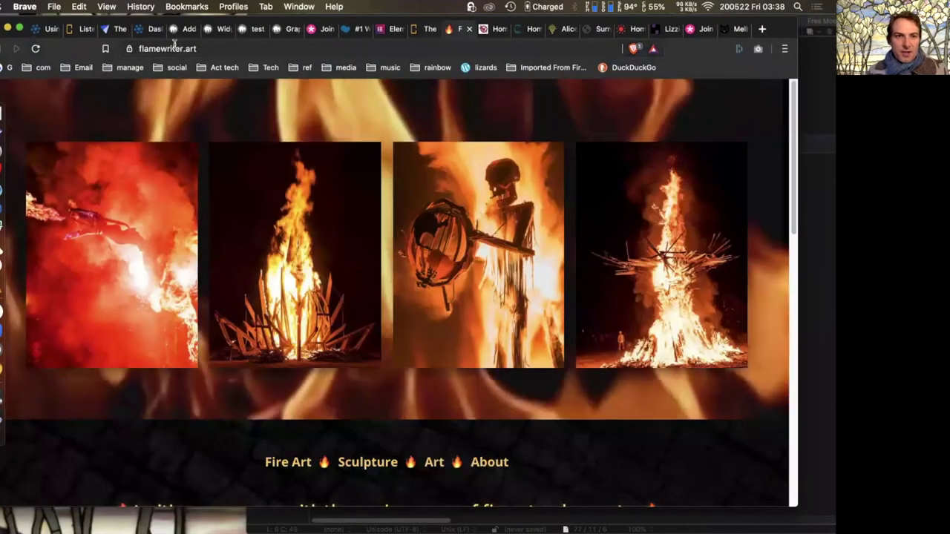
- Load the nonexistent addresses flamewriter.art/idiafkdskjfads and commonslibrary.org/a;df;sdfjds;fdf to bring up each site's 404 page
type("/idfafkdskjfads")
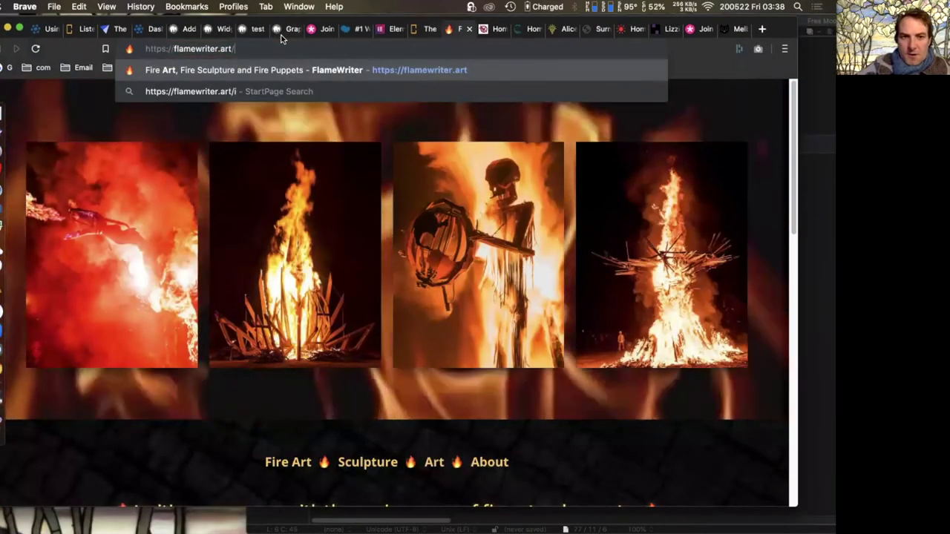
key("Return")
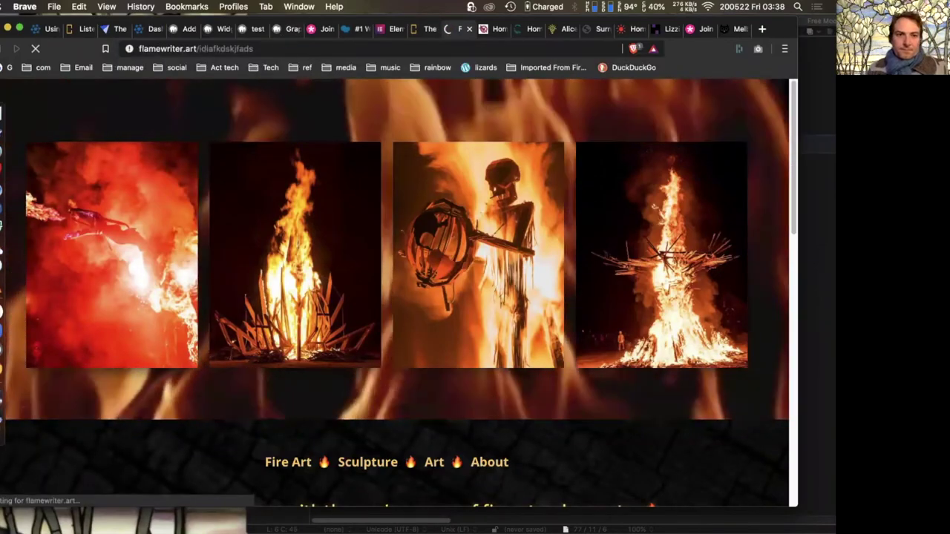
left_click(78, 33)
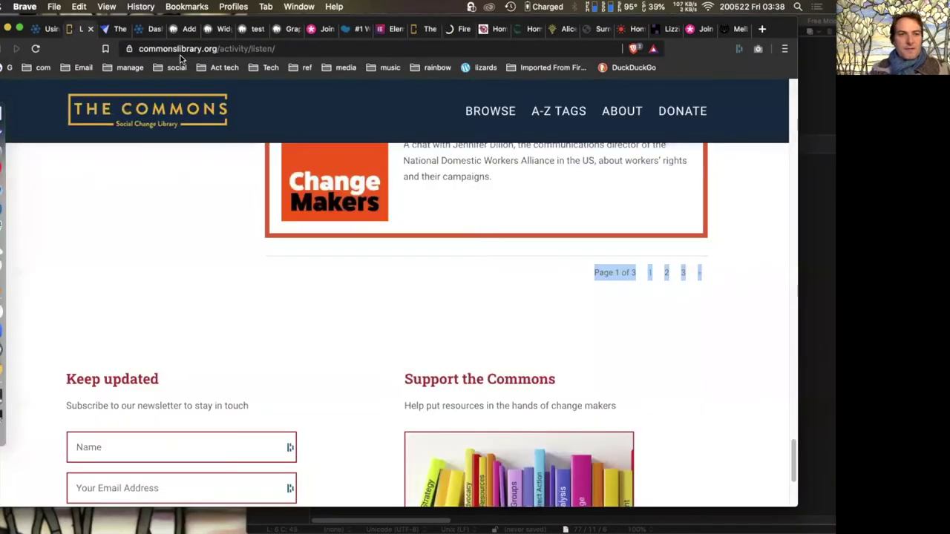
left_click_drag(248, 48, 406, 46)
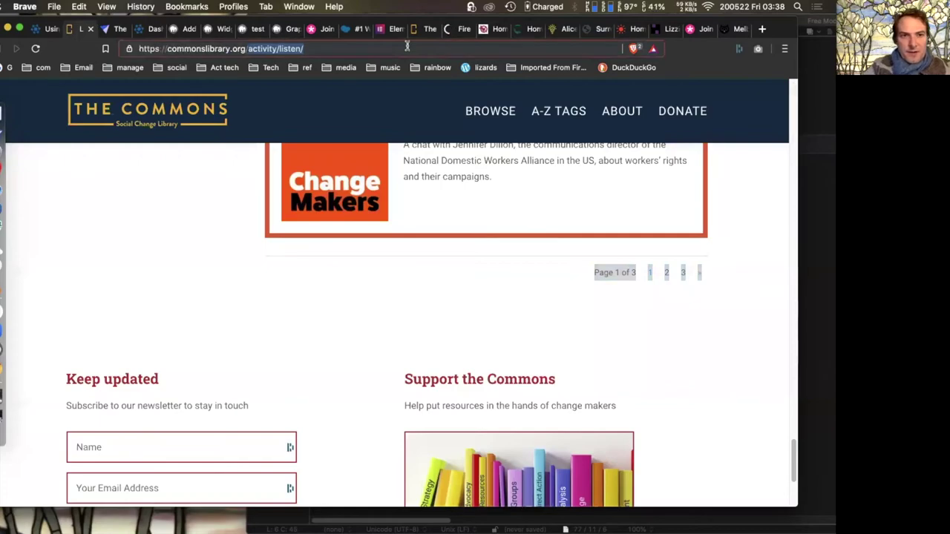
type("a;df;sdfjds;fdf")
key("Return")
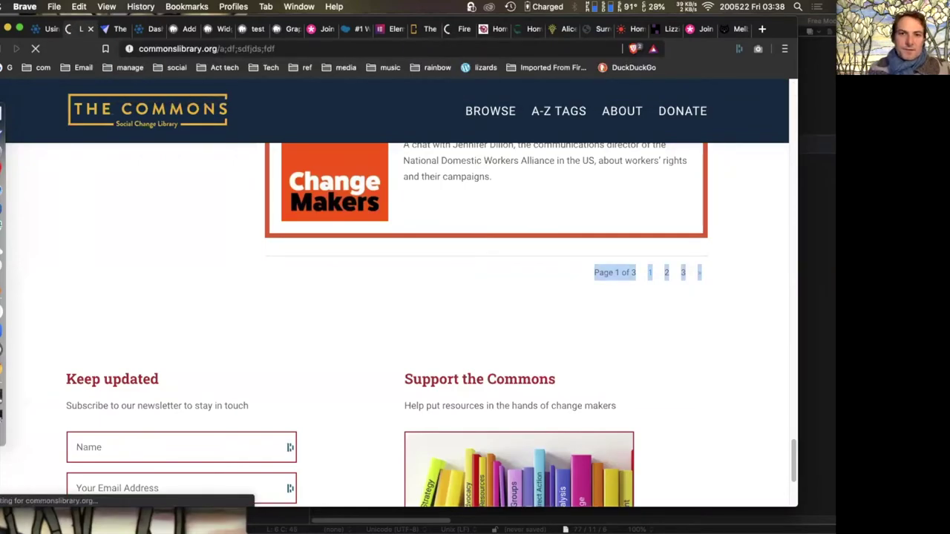
- Place the FlameWriter page beside the Commons Library page and examine the custom 404 content of both sites
left_click(454, 30)
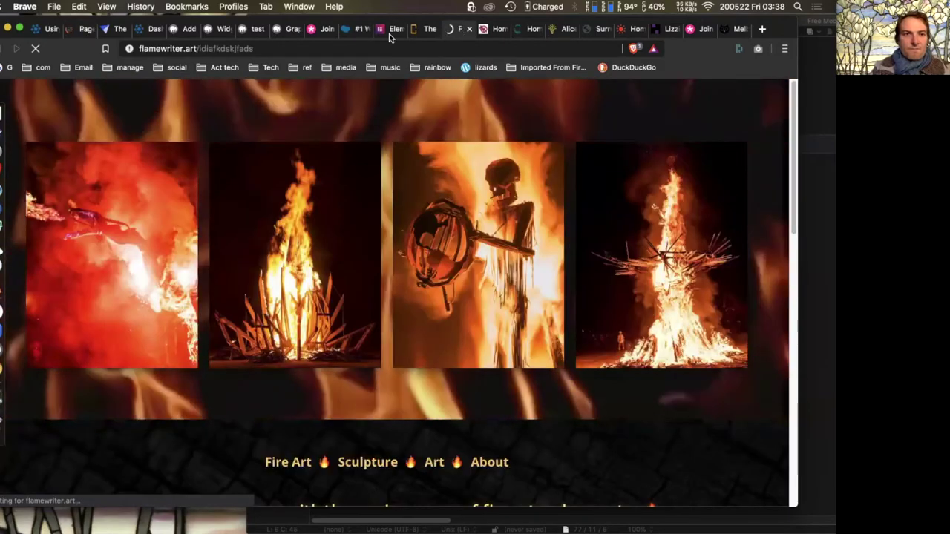
left_click_drag(390, 37, 133, 35)
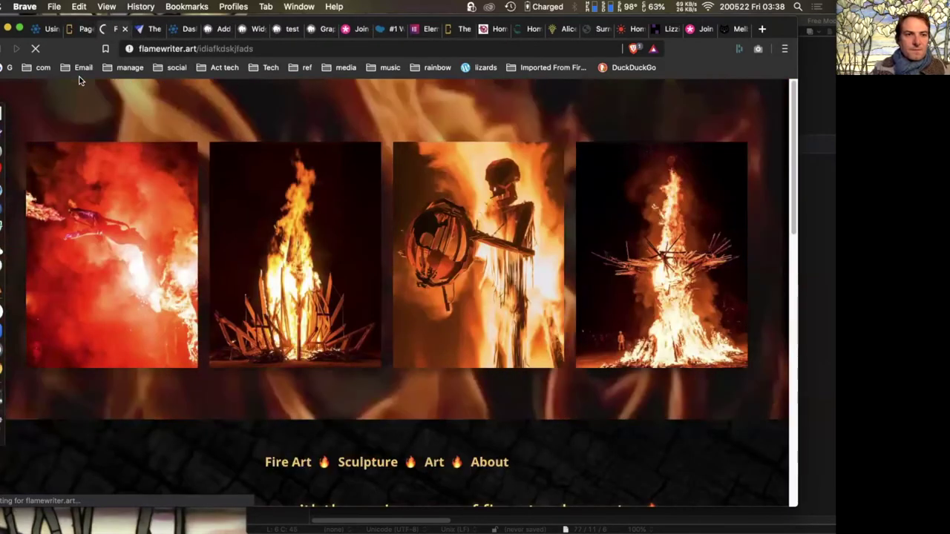
left_click(85, 29)
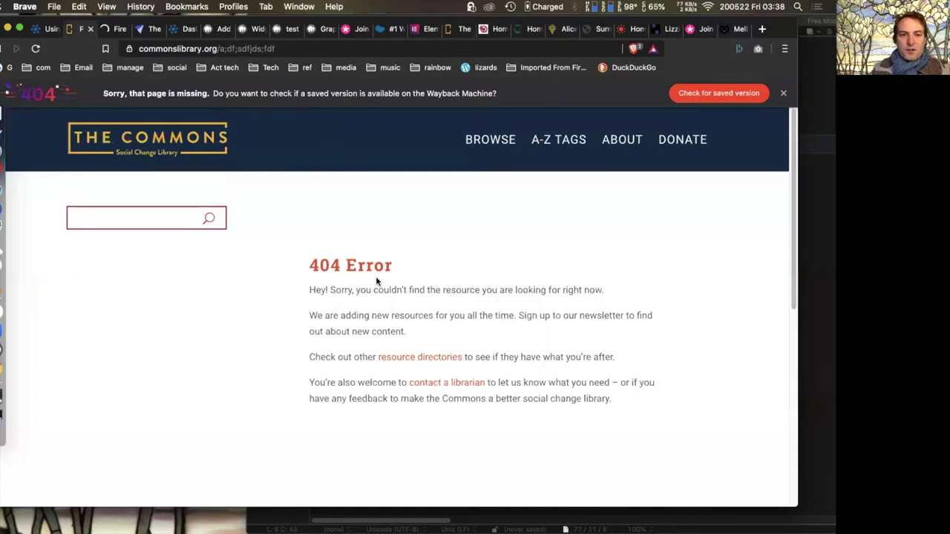
left_click(173, 220)
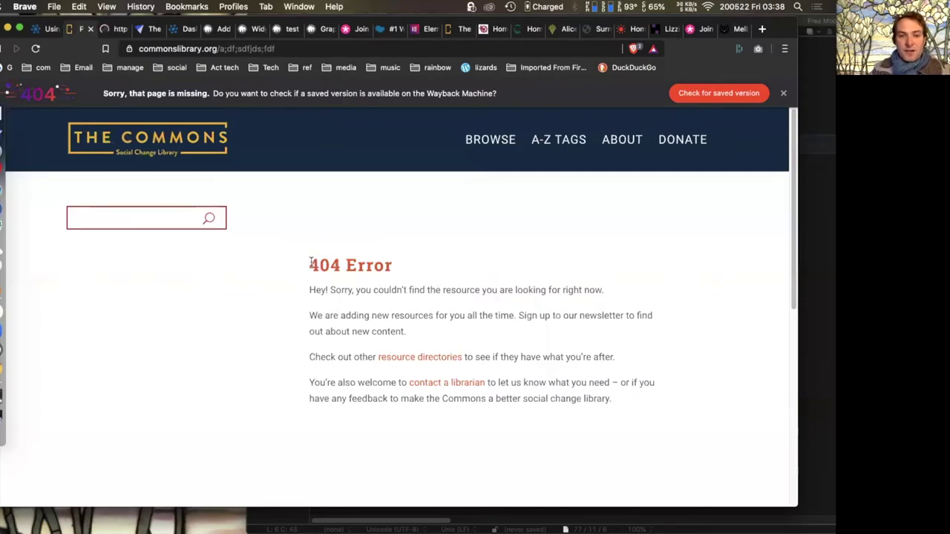
left_click_drag(311, 264, 346, 266)
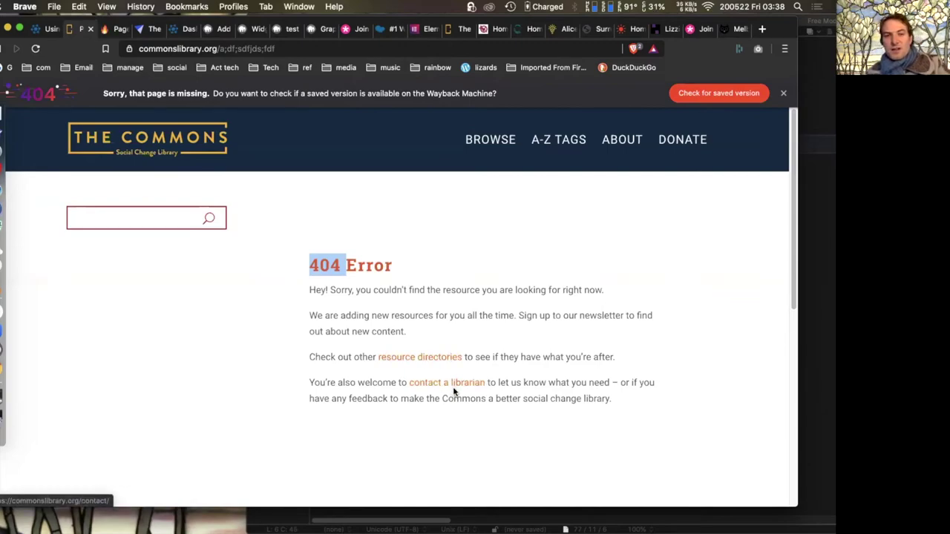
left_click(113, 29)
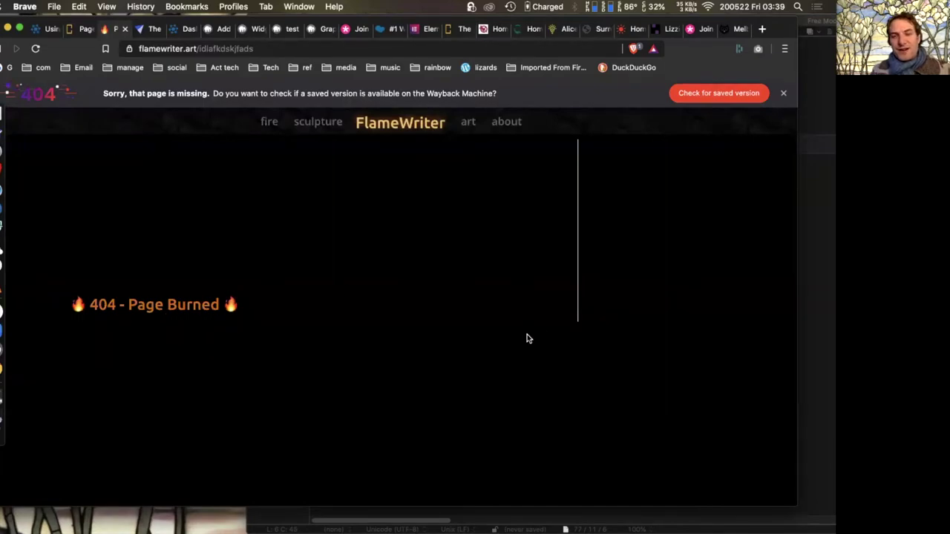
- Switch back to the Theme Builder in Chrome and exit the 404 Page body builder, discarding its unsaved changes
left_click(49, 30)
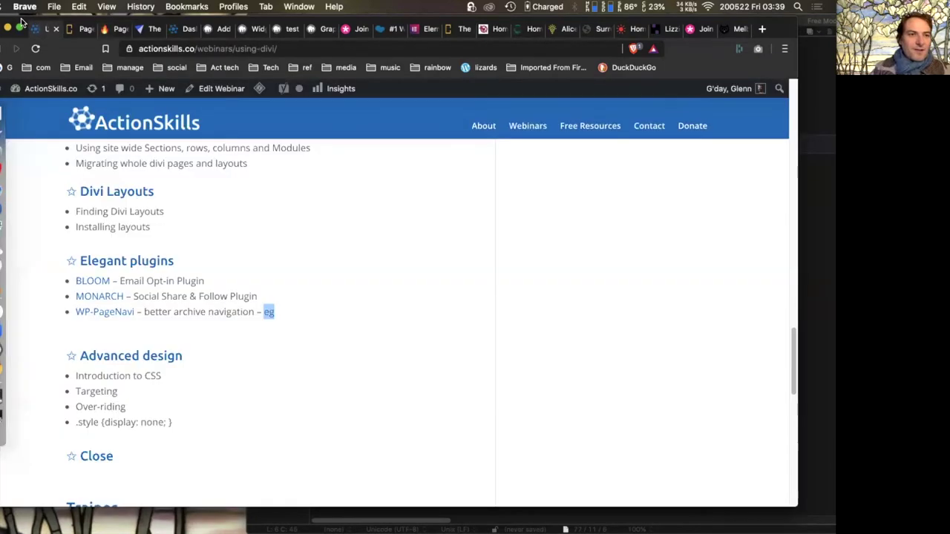
left_click_drag(51, 24, 223, 60)
left_click_drag(64, 52, 30, 90)
key("super+grave")
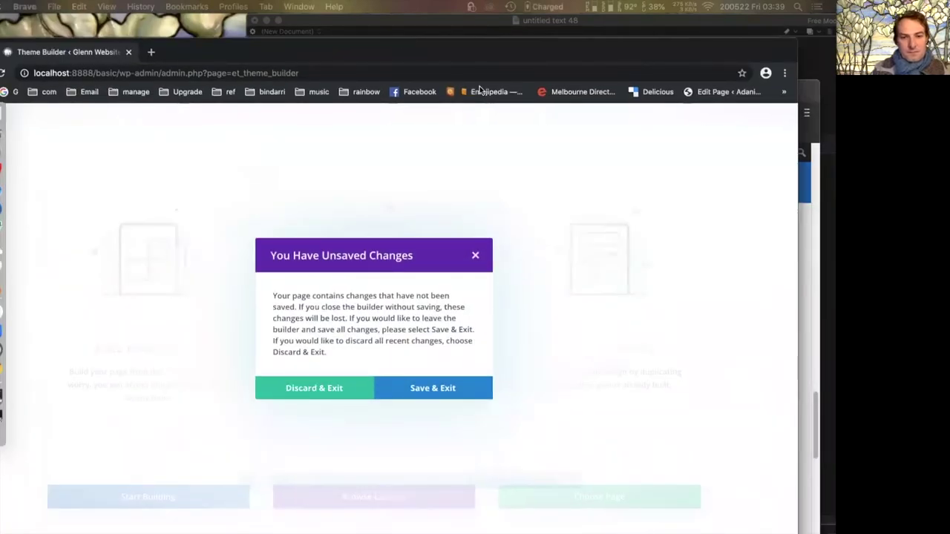
left_click(335, 387)
left_click_drag(239, 58, 257, 44)
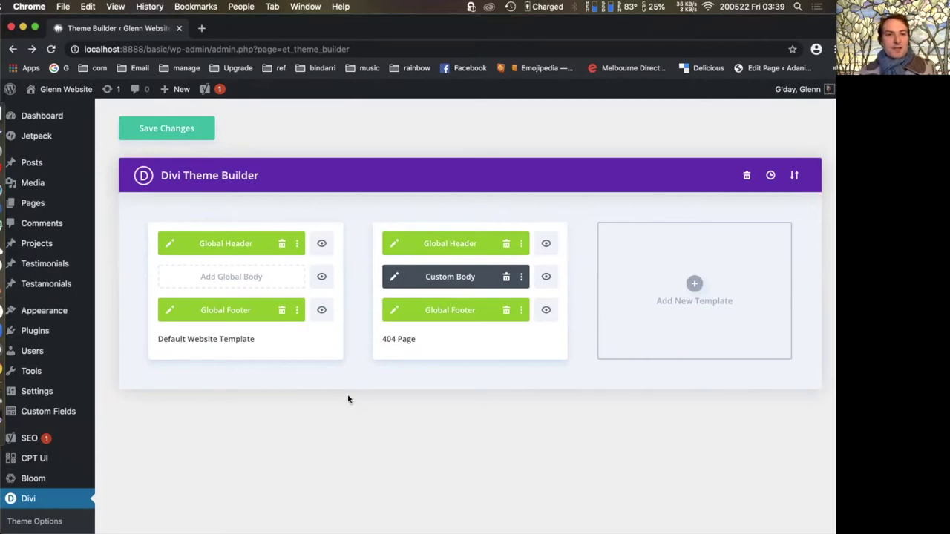
- Leave the Theme Builder without saving and open the Divi Role Editor's permissions for the Editor role
scroll(348, 398, "down", 3)
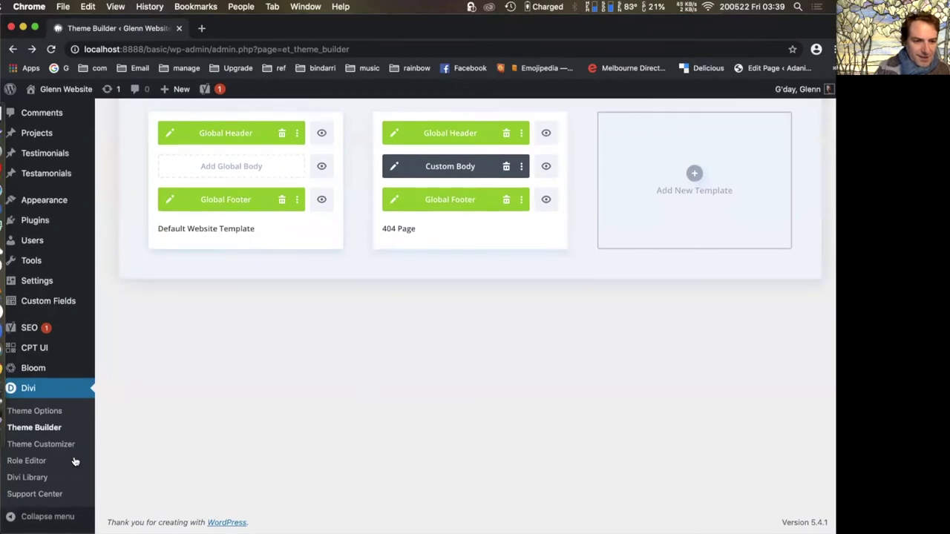
left_click(32, 461)
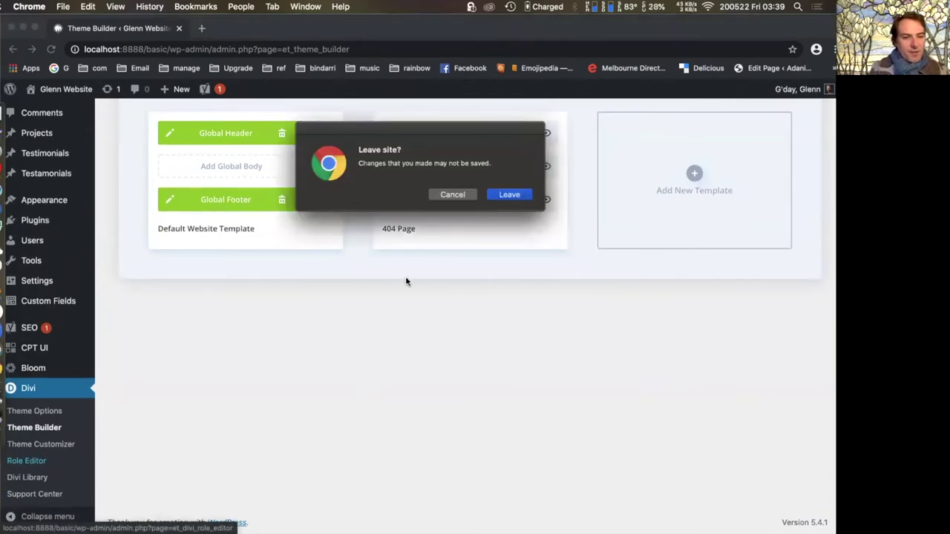
left_click(508, 196)
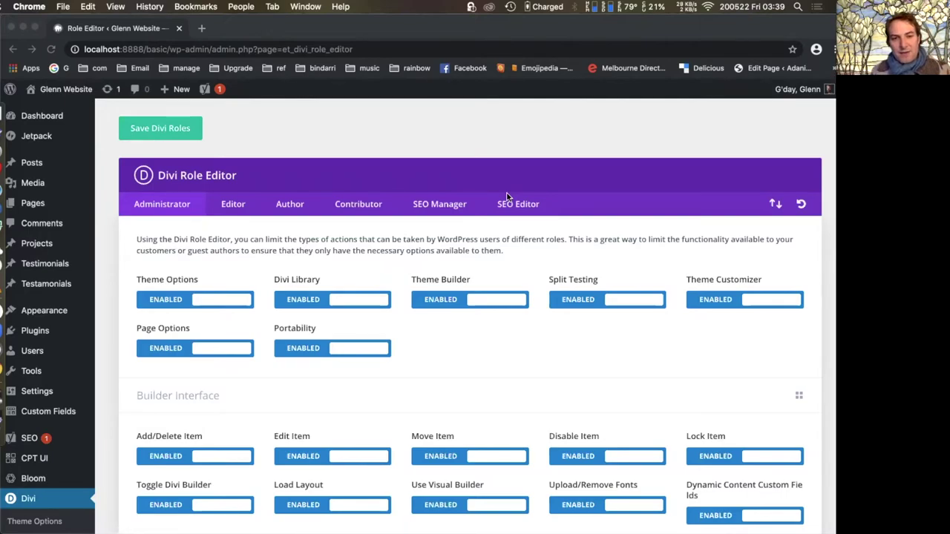
left_click(238, 213)
left_click(237, 213)
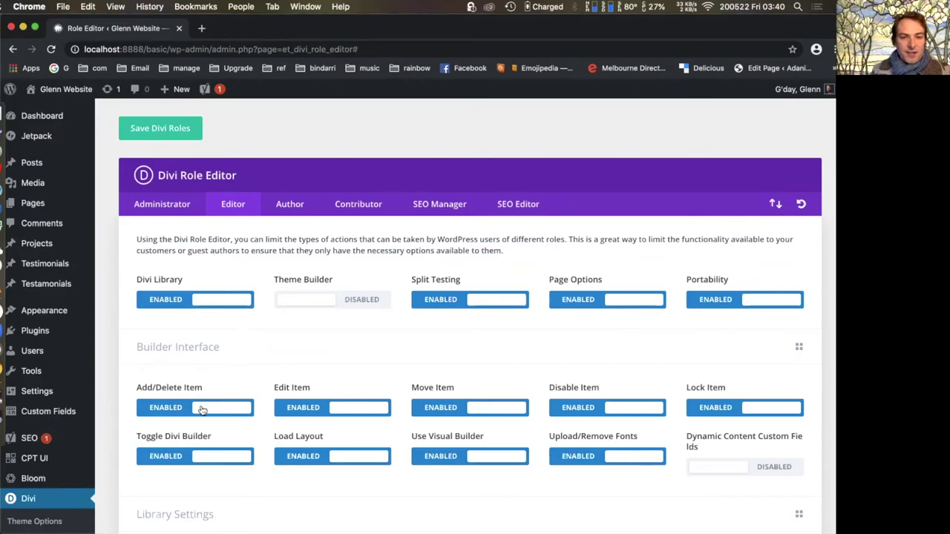
- Disable the Portfolio, Slider and Video Slider modules for the Editor role
scroll(337, 359, "down", 5)
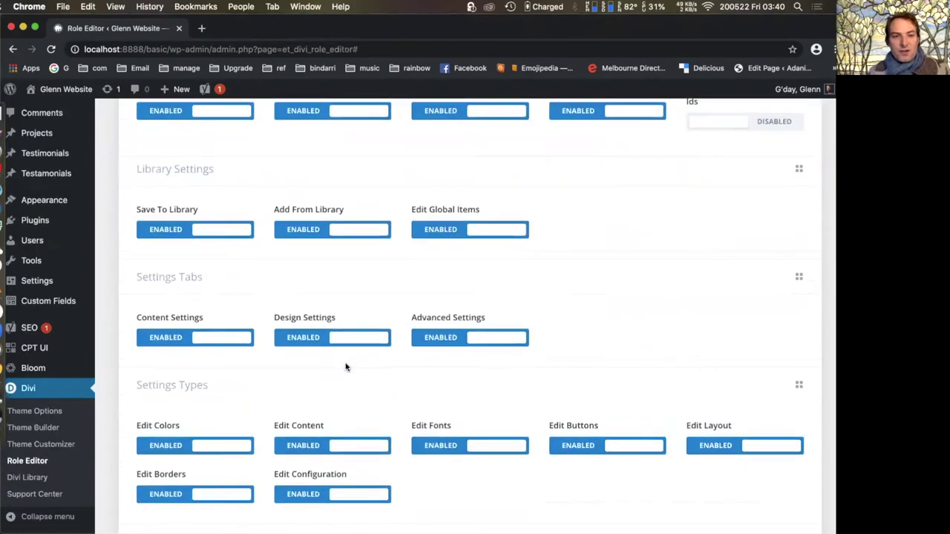
scroll(330, 382, "down", 8)
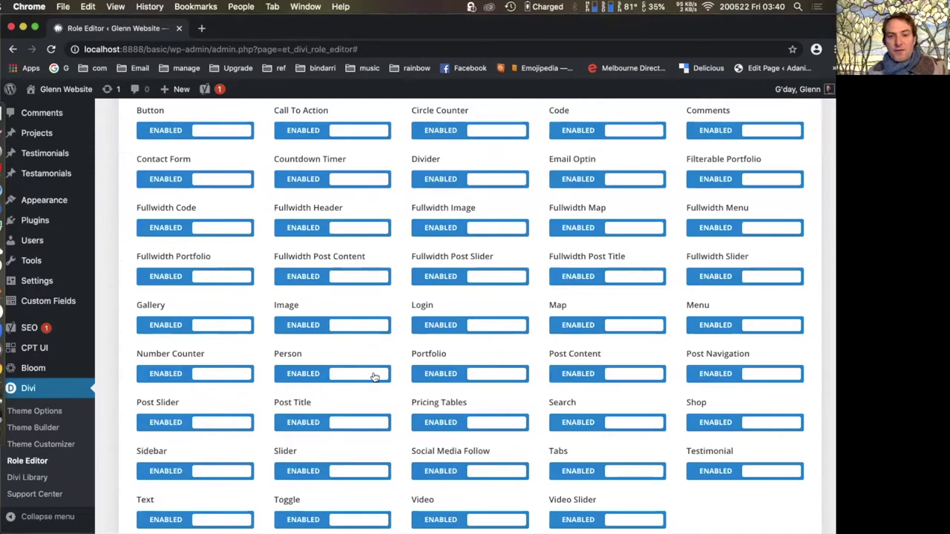
scroll(391, 367, "down", 1)
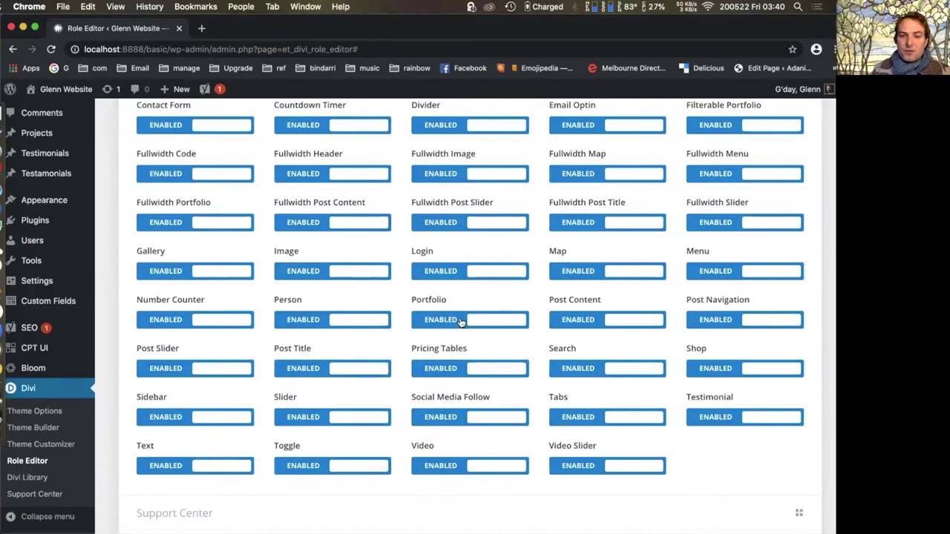
left_click(450, 321)
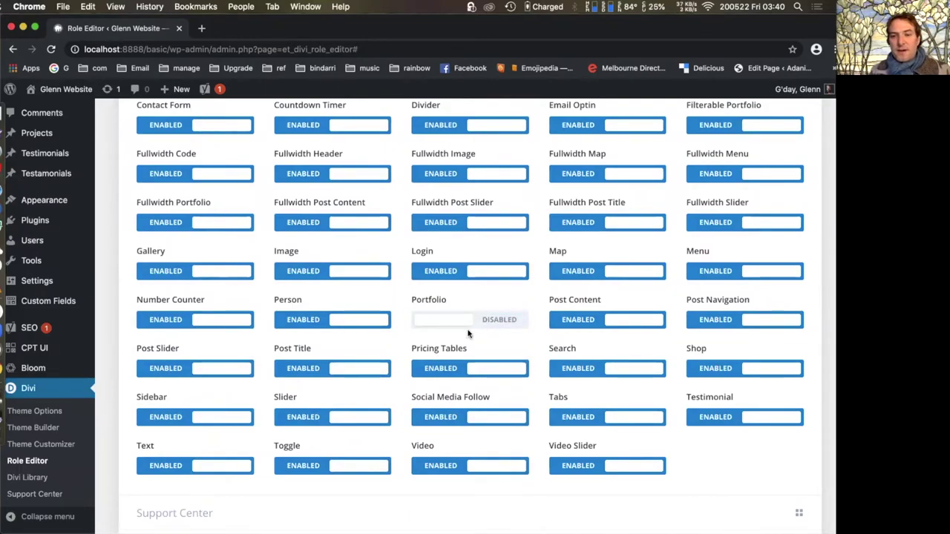
left_click(316, 417)
left_click(632, 466)
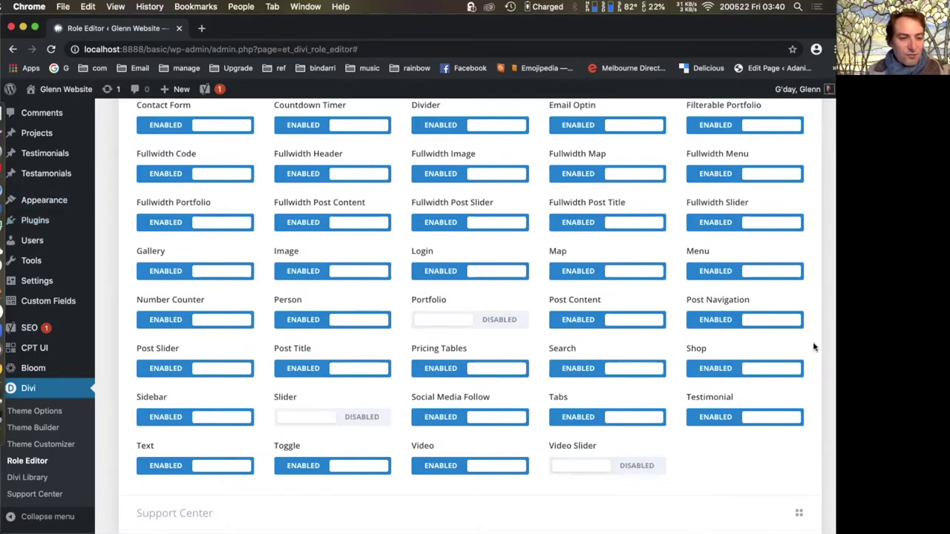
- Review the Editor role's general and builder interface permissions, and open the Divi Library layouts list
scroll(752, 363, "up", 4)
scroll(752, 364, "up", 8)
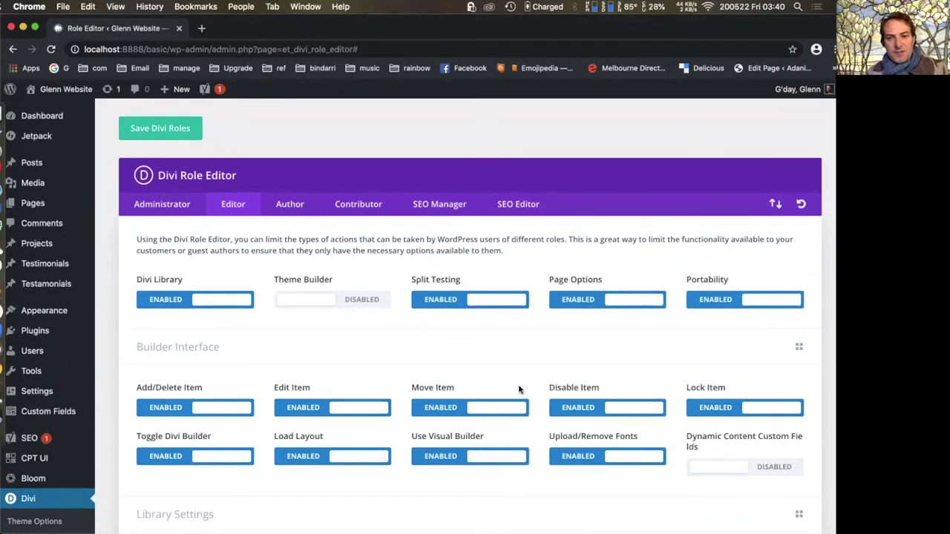
scroll(528, 349, "down", 4)
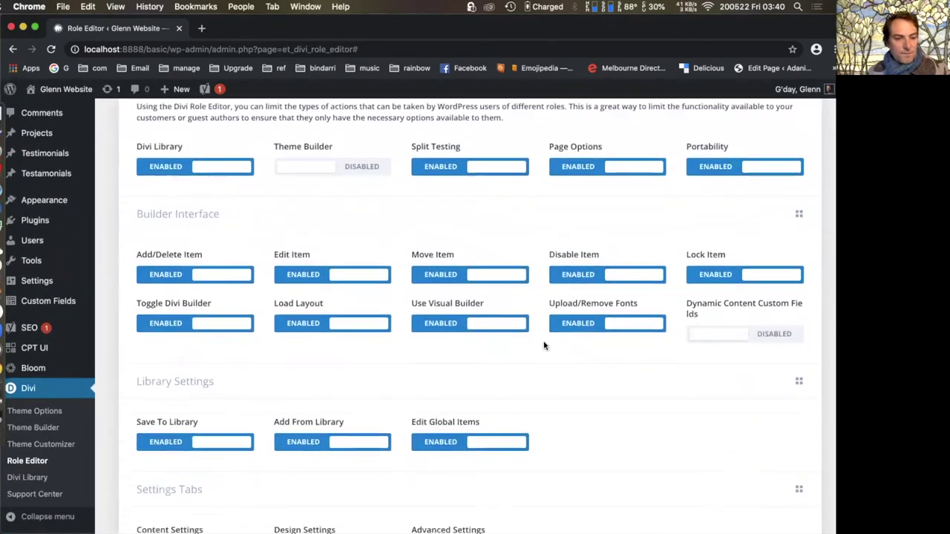
left_click(30, 478)
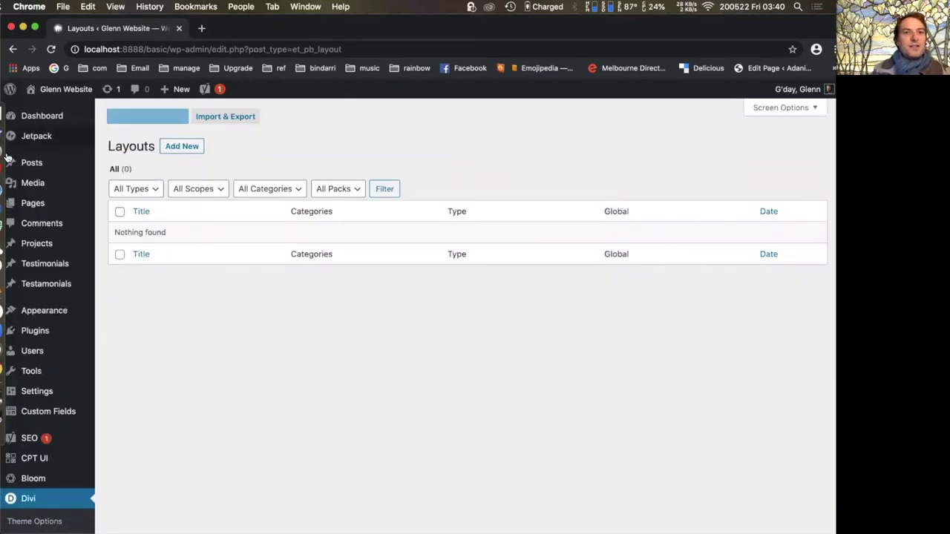
- Move the Divi Library window aside, switch to Brave and find the full-width red text section on the test page
left_click_drag(314, 28, 288, 269)
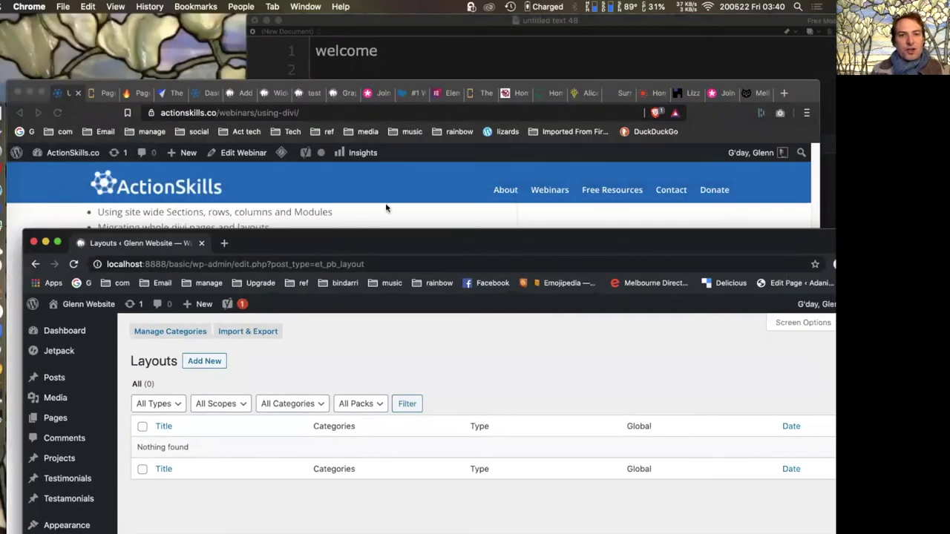
left_click(386, 194)
left_click(305, 93)
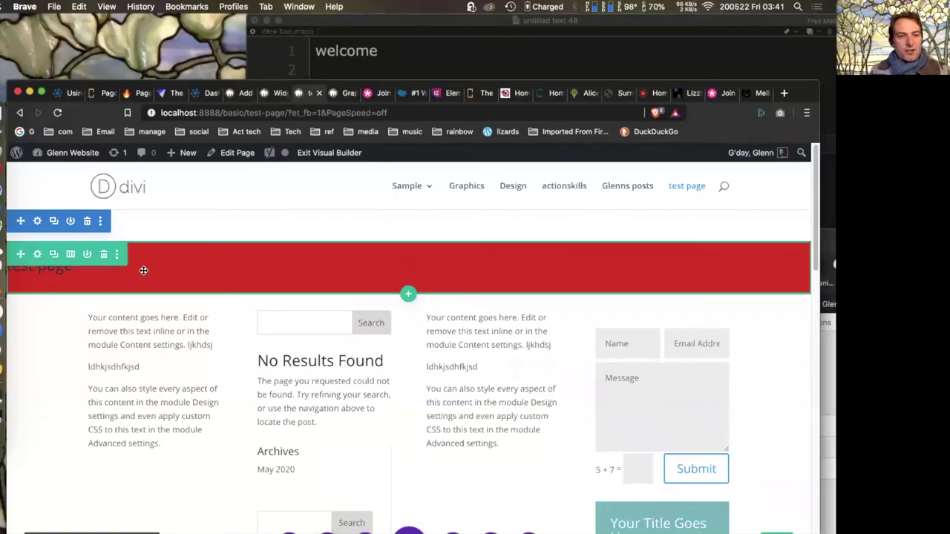
scroll(182, 297, "down", 10)
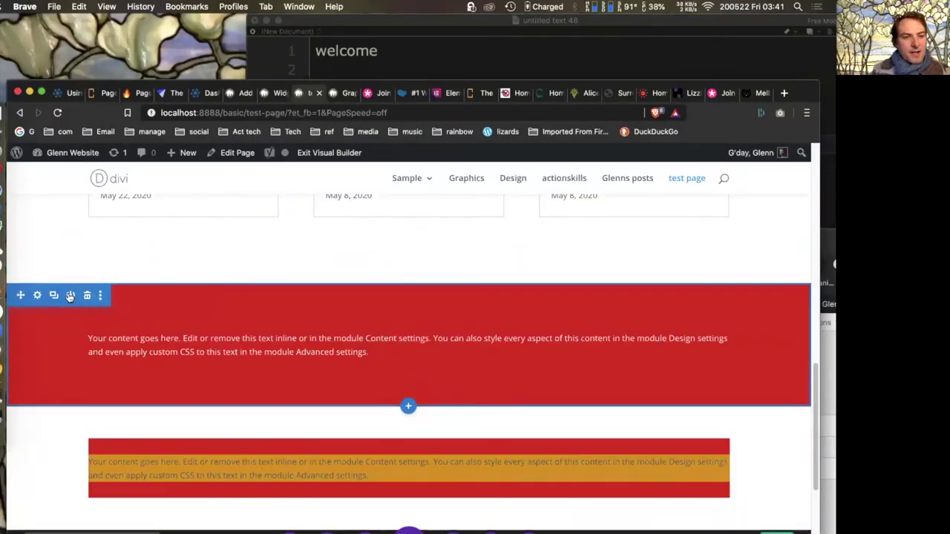
- Save the full-width red text section to the Divi Library as a global item named "red section"
left_click_drag(69, 296, 69, 303)
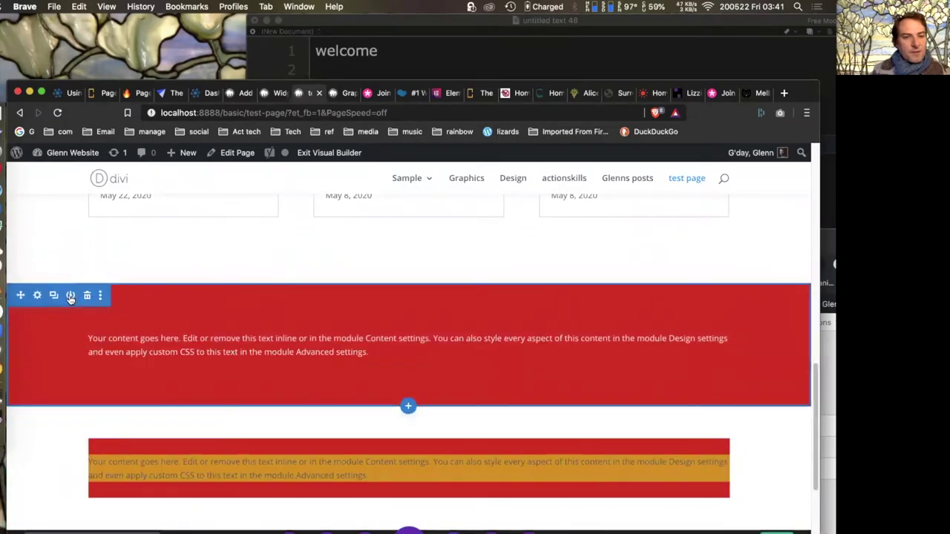
left_click(71, 295)
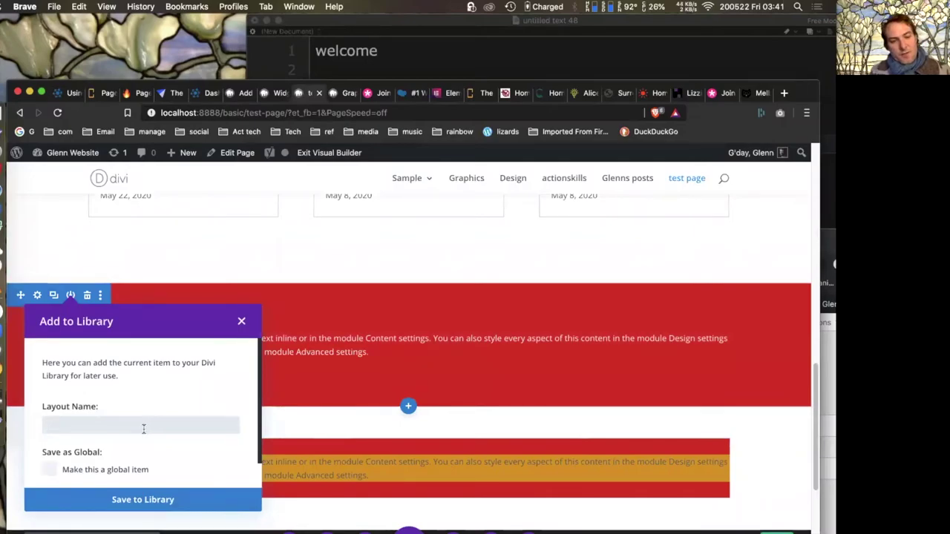
type("red section")
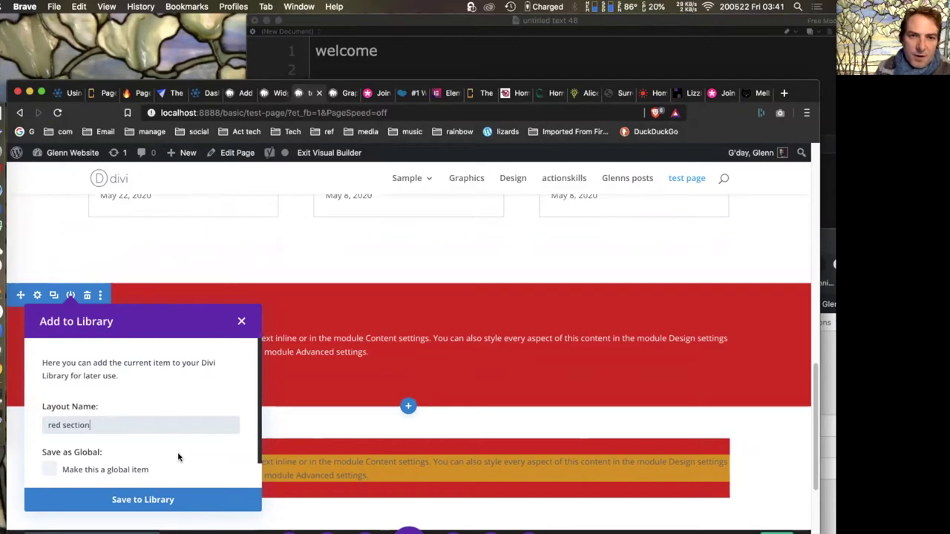
scroll(178, 456, "down", 2)
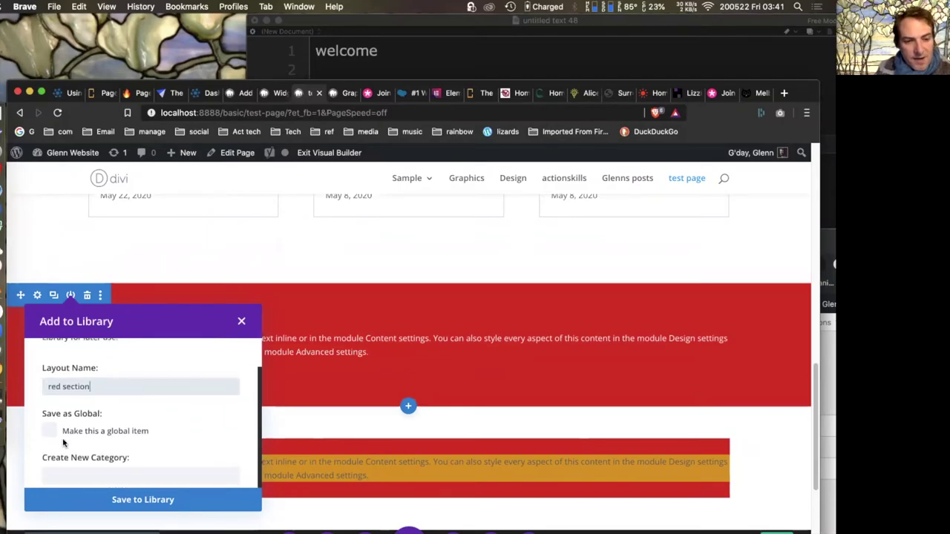
scroll(152, 437, "down", 1)
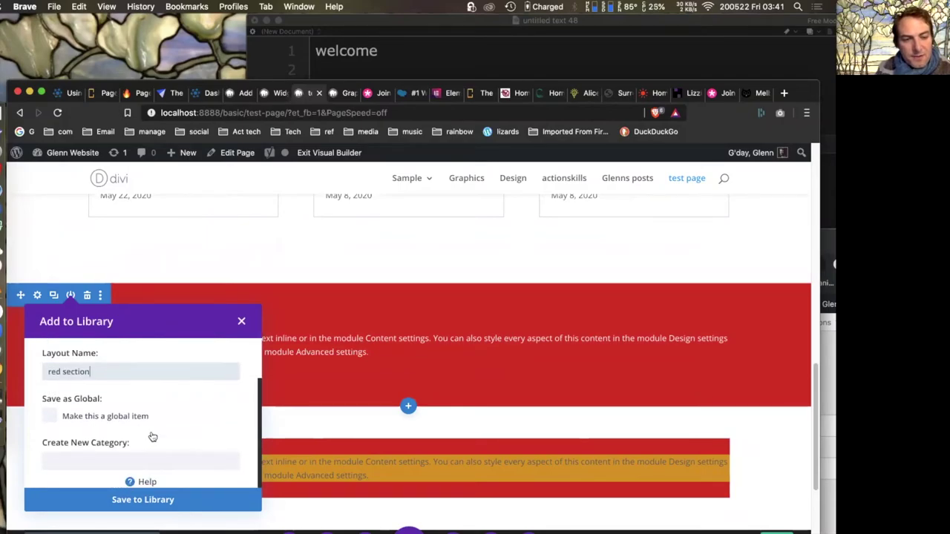
scroll(152, 437, "up", 1)
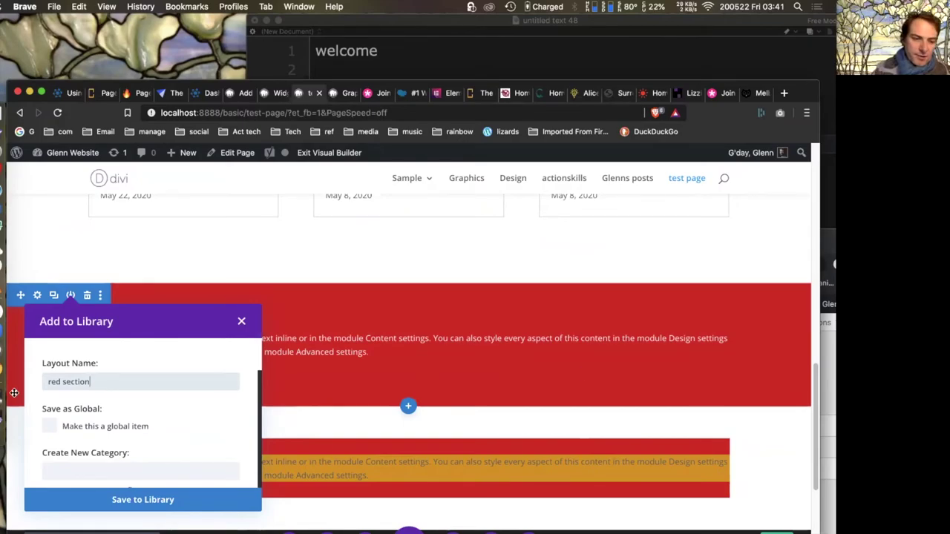
left_click(50, 427)
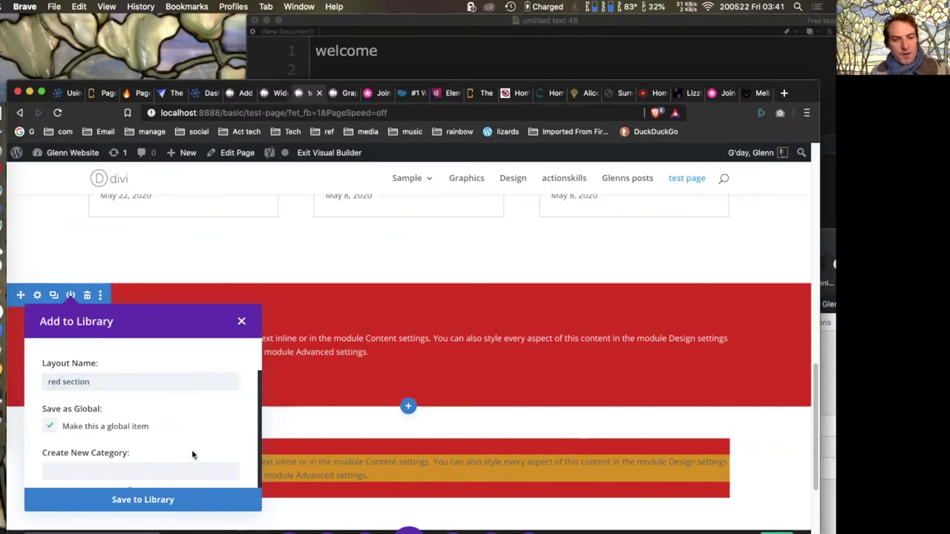
left_click(142, 501)
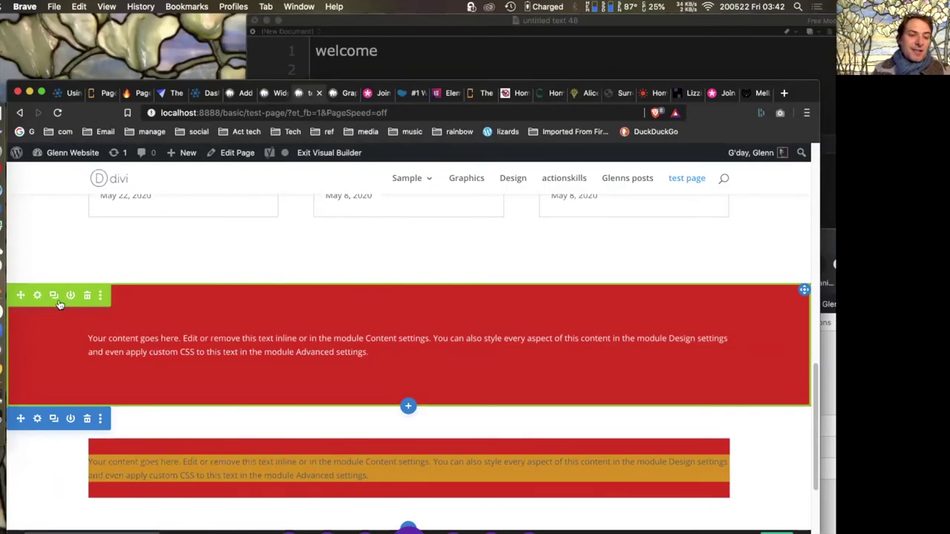
- Inspect the text module settings inside the global red section and close them without changes
mouse_move(334, 342)
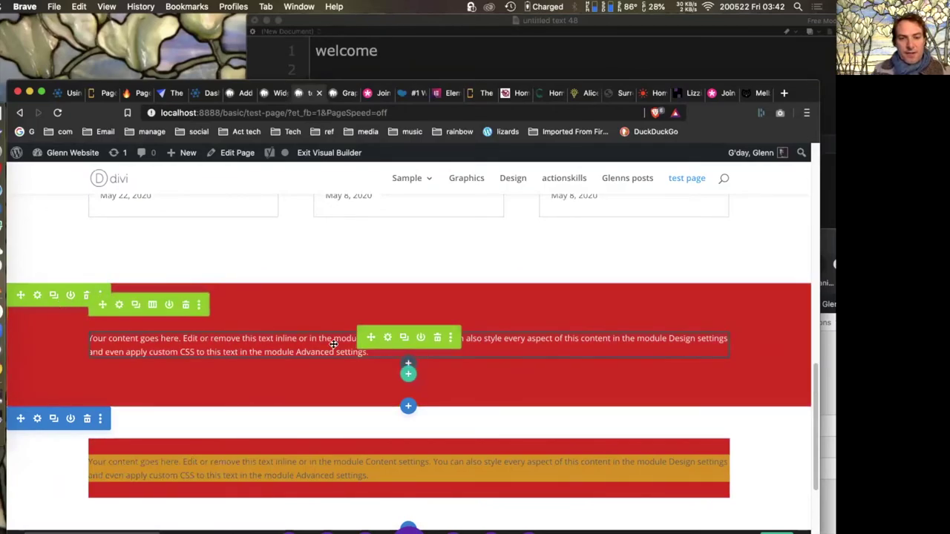
left_click(387, 339)
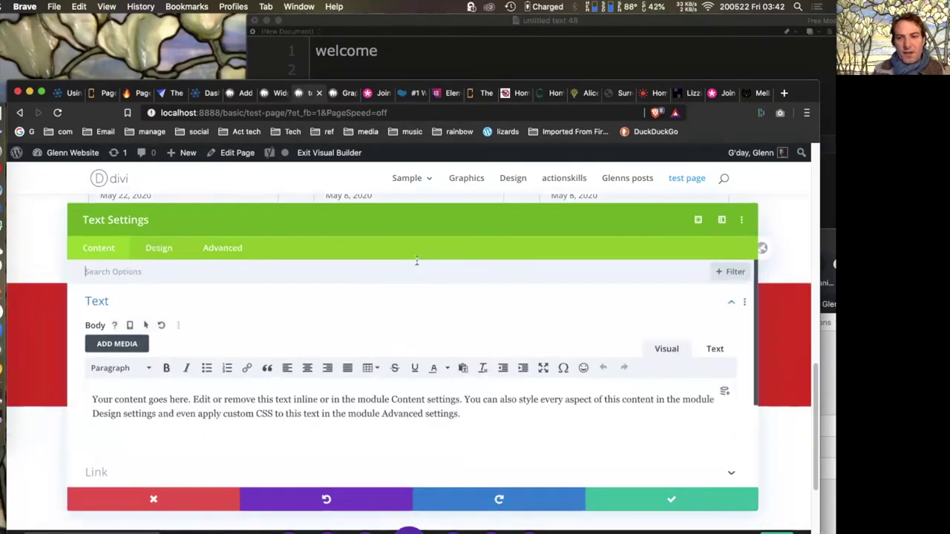
left_click(156, 497)
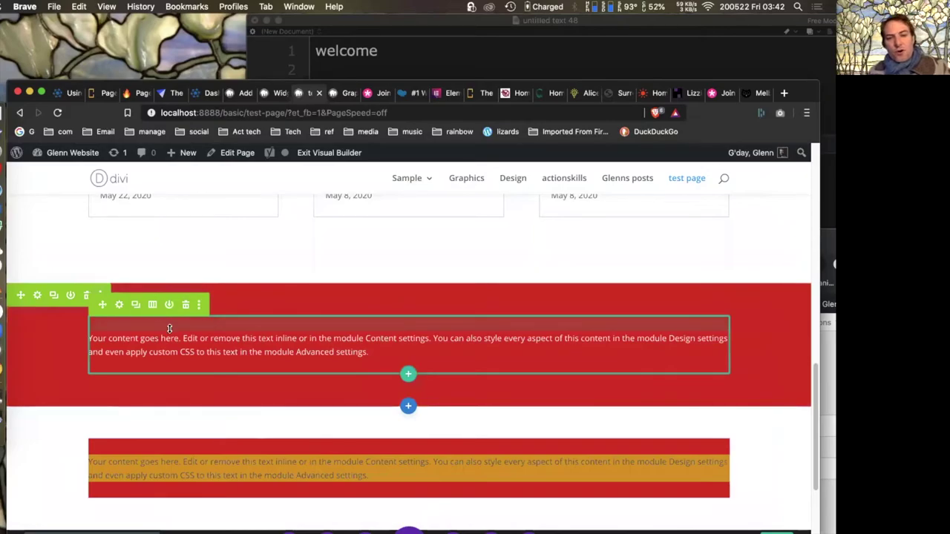
mouse_move(345, 346)
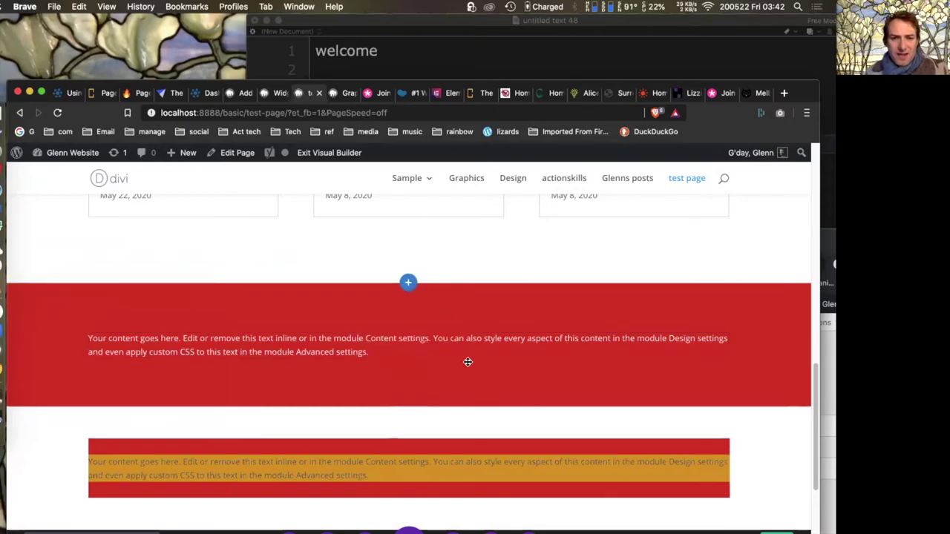
- Save the title module in the red row at the page's start to the Divi Library as a global item named "page title"
scroll(467, 331, "up", 3)
scroll(468, 331, "up", 10)
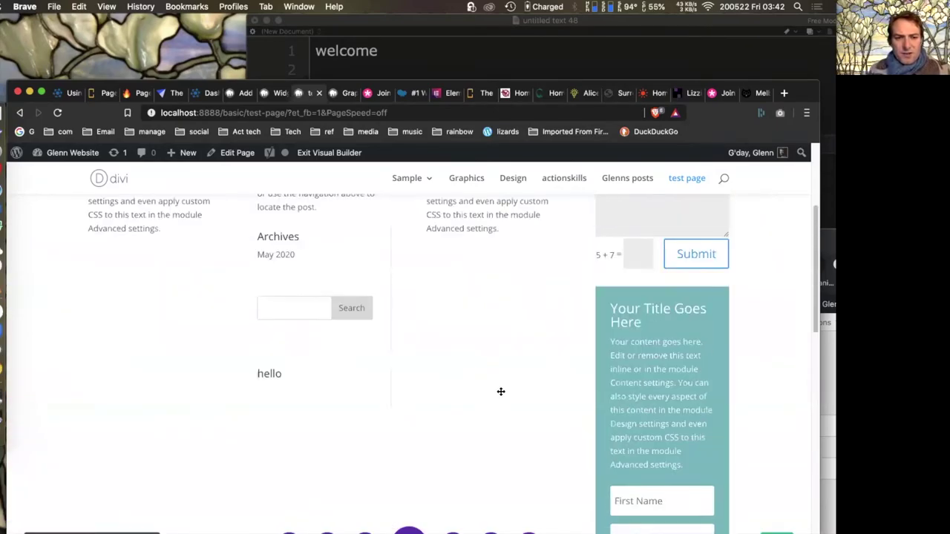
scroll(462, 381, "down", 1)
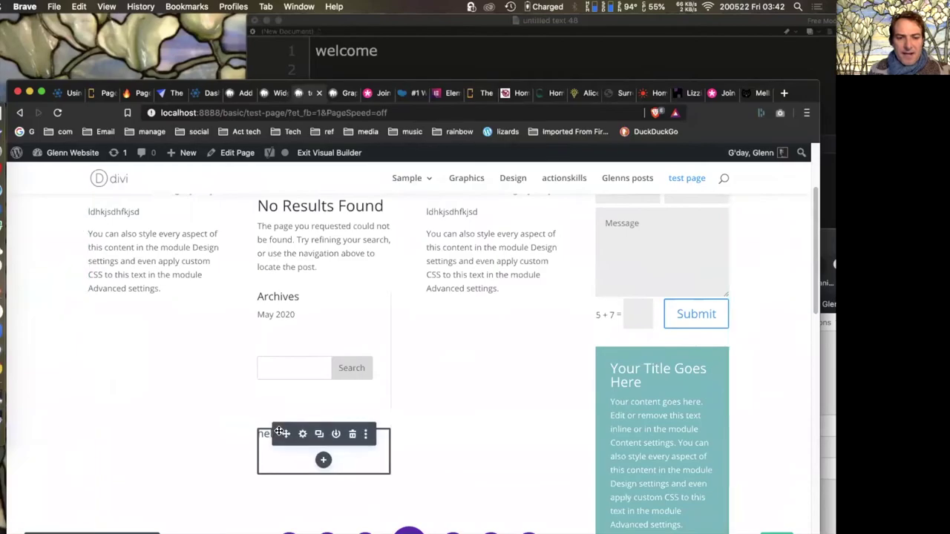
scroll(276, 429, "up", 4)
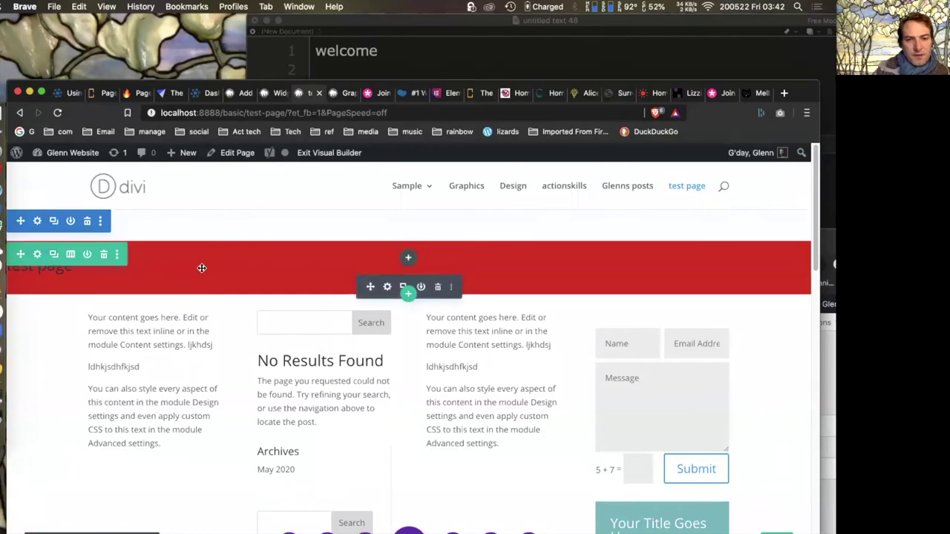
left_click(422, 288)
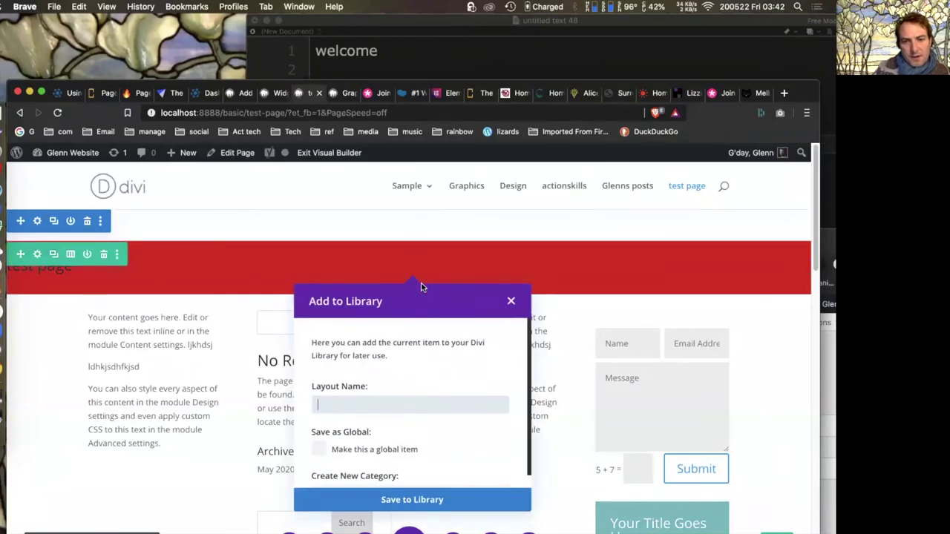
type("page")
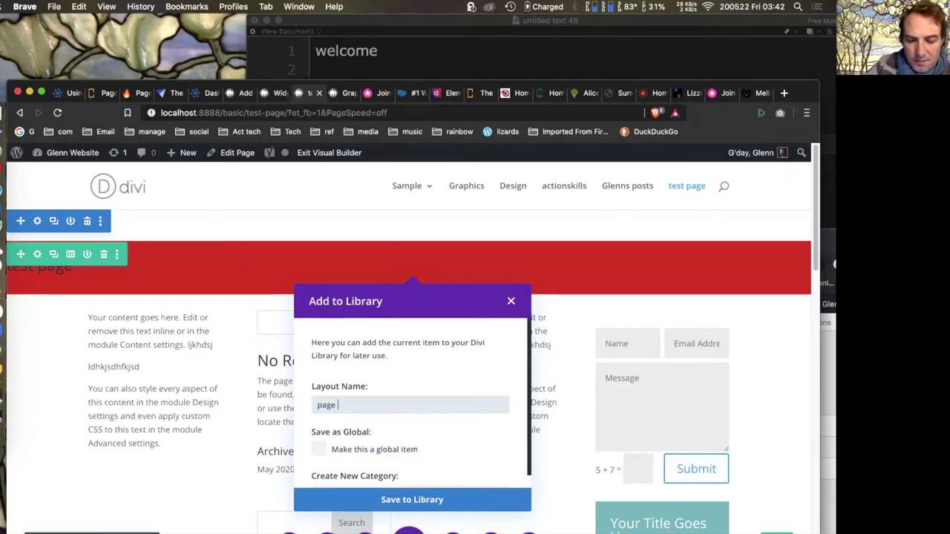
type("title")
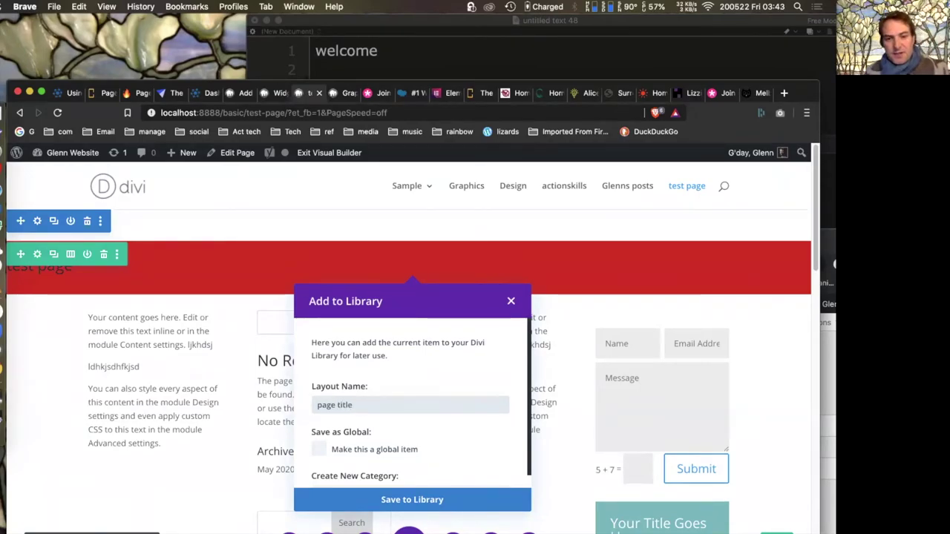
left_click(319, 449)
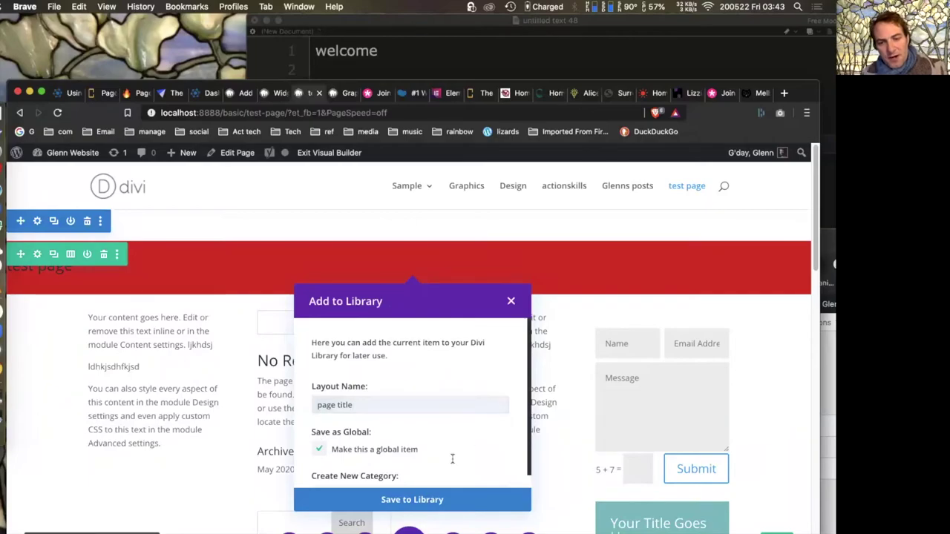
scroll(480, 447, "down", 1)
left_click(412, 500)
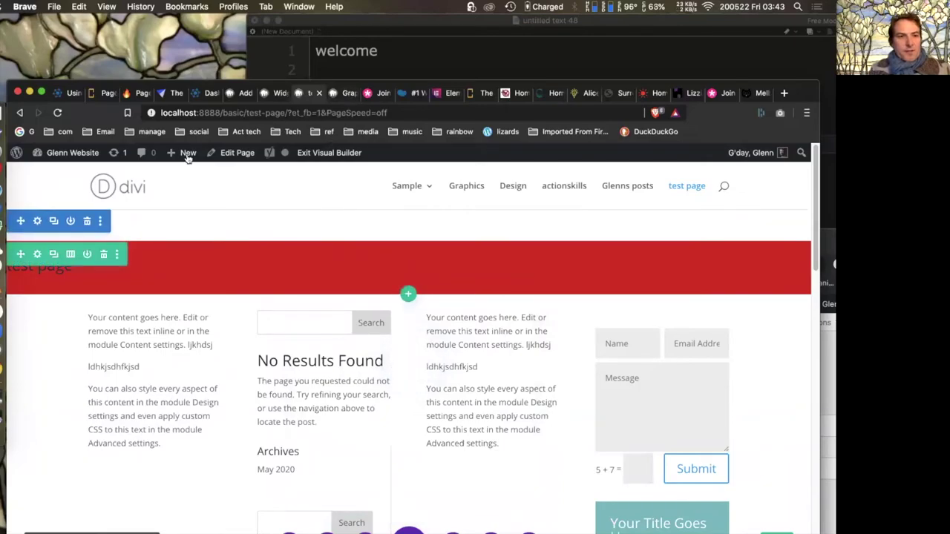
- Create and publish a WordPress page titled "new page", and view it on the live site
mouse_move(194, 164)
left_click(244, 93)
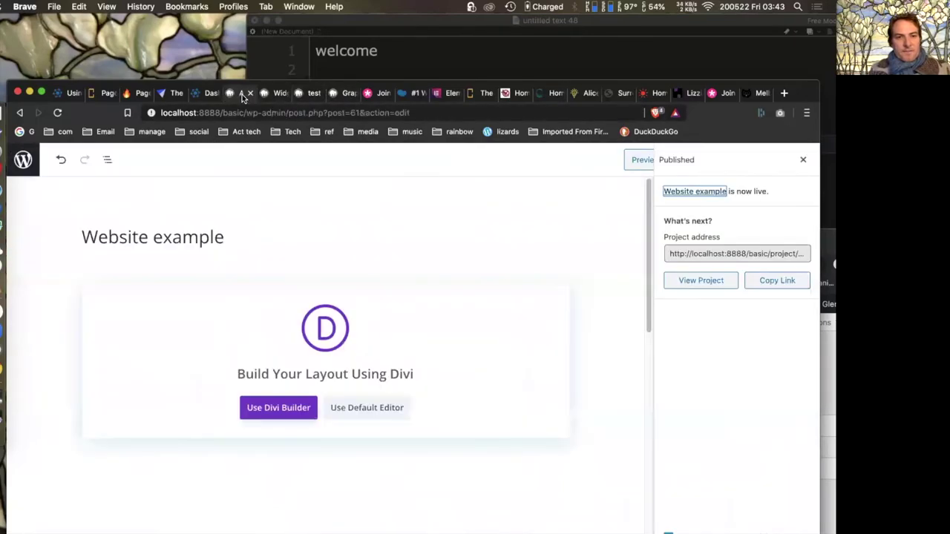
left_click(331, 95)
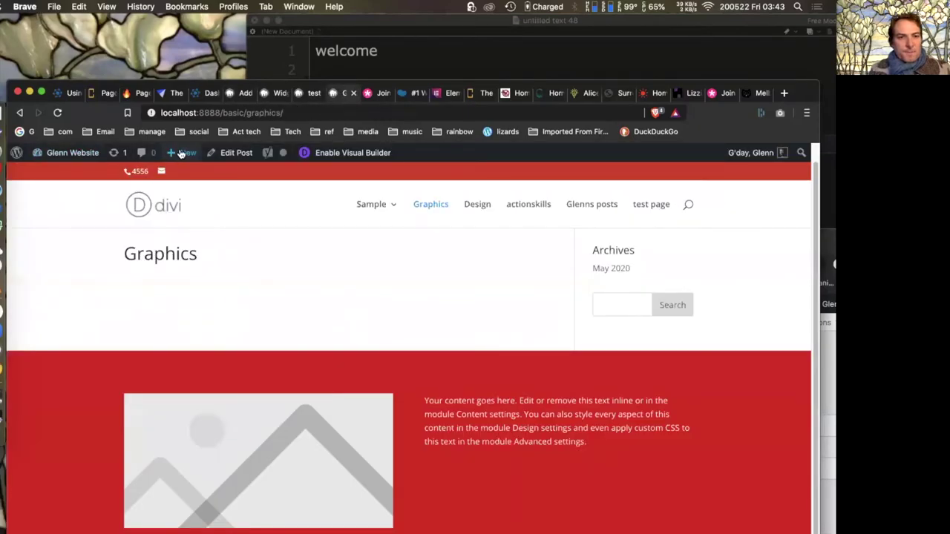
mouse_move(185, 154)
left_click(250, 208)
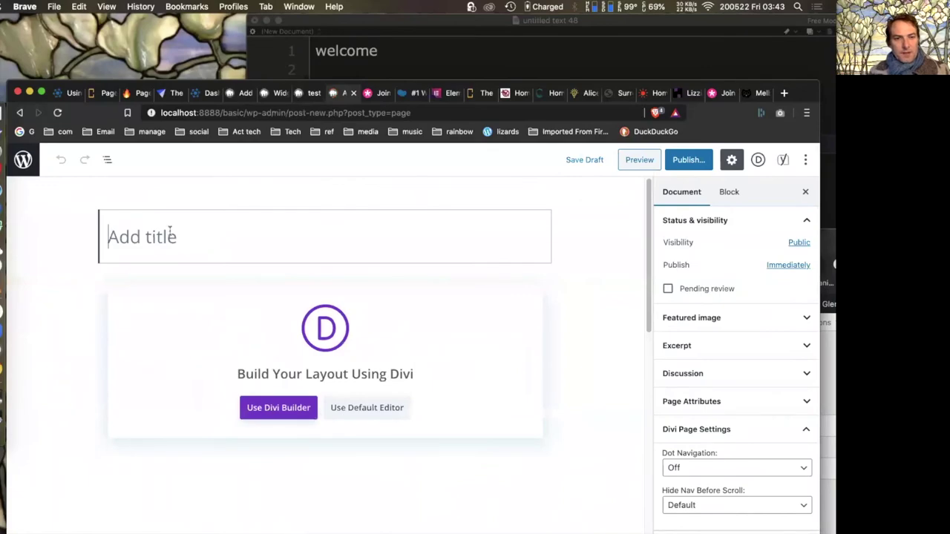
type("new ")
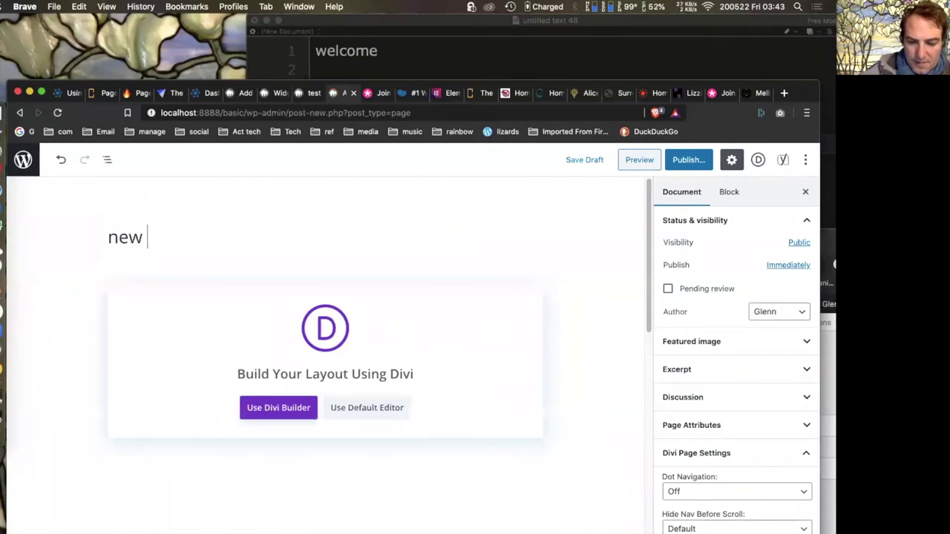
type("page")
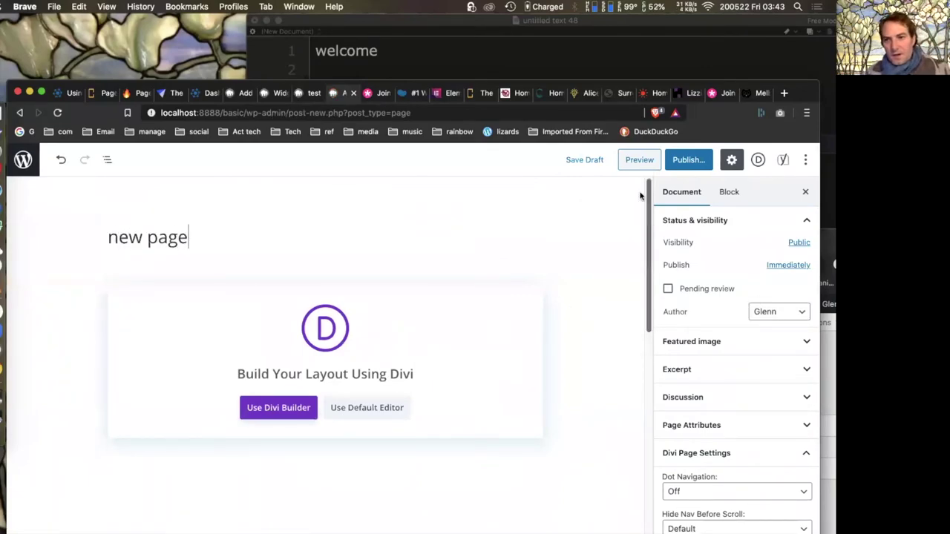
left_click(688, 161)
left_click(732, 160)
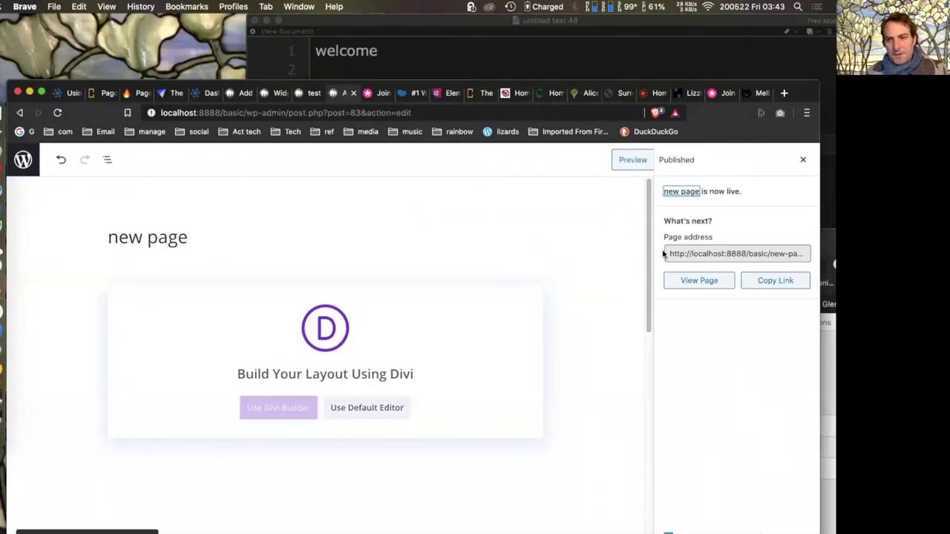
left_click(701, 286)
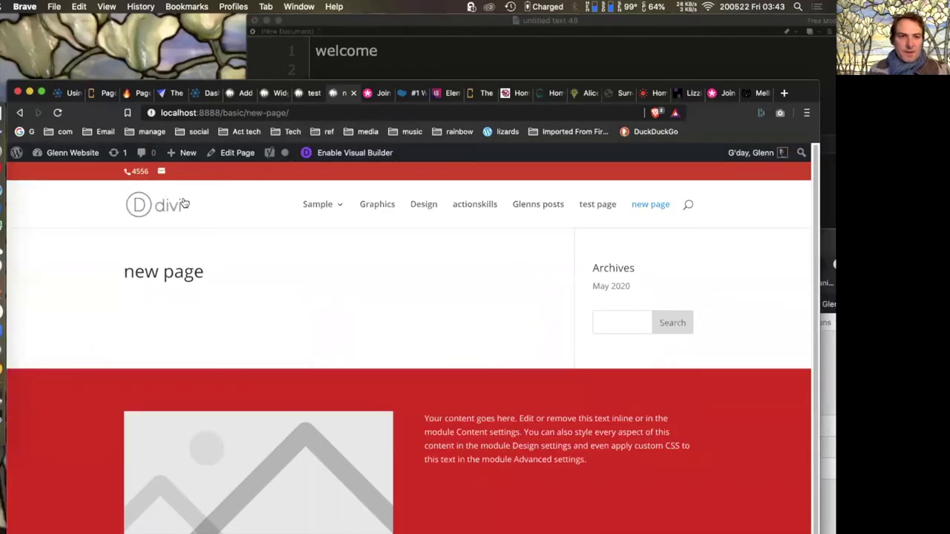
- Start building the new page from scratch in the Visual Builder and insert the "red section" from the library below the empty section
left_click(350, 153)
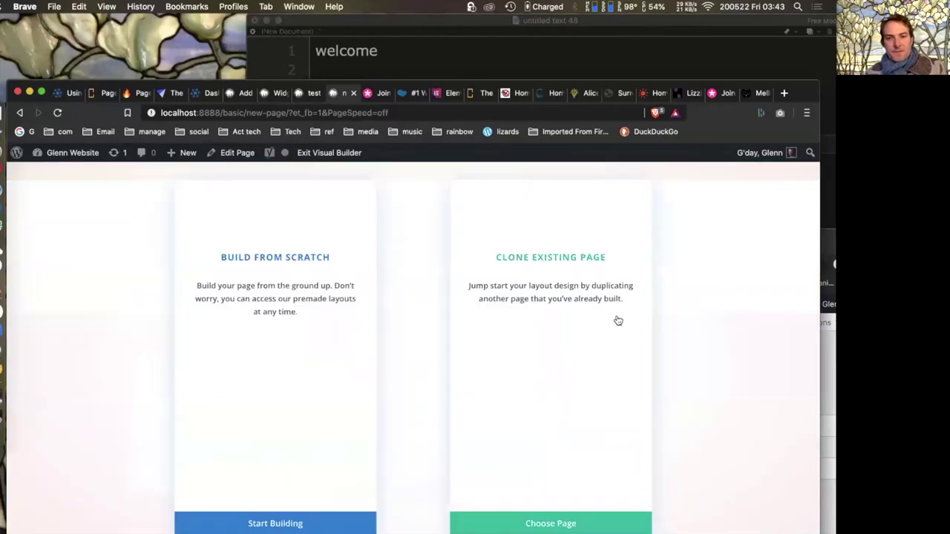
left_click(216, 395)
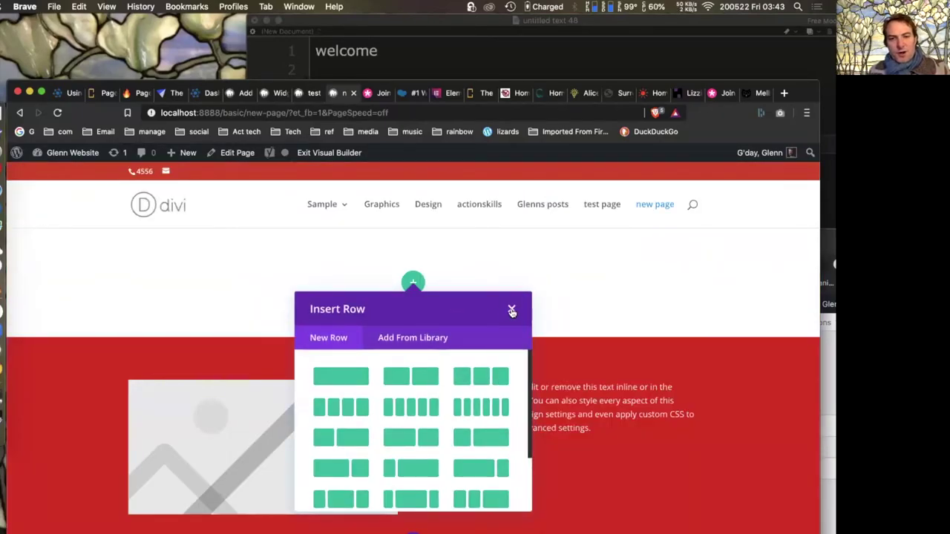
left_click(512, 311)
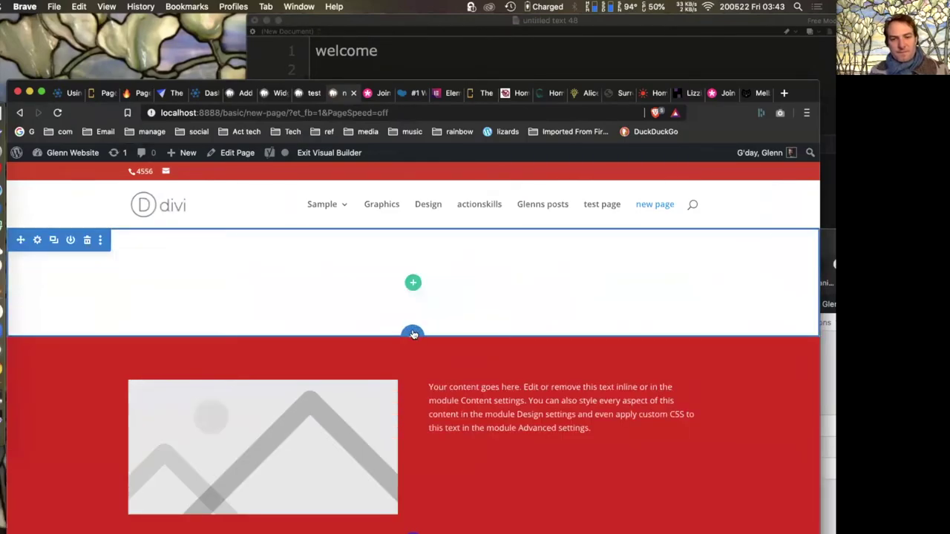
left_click(412, 333)
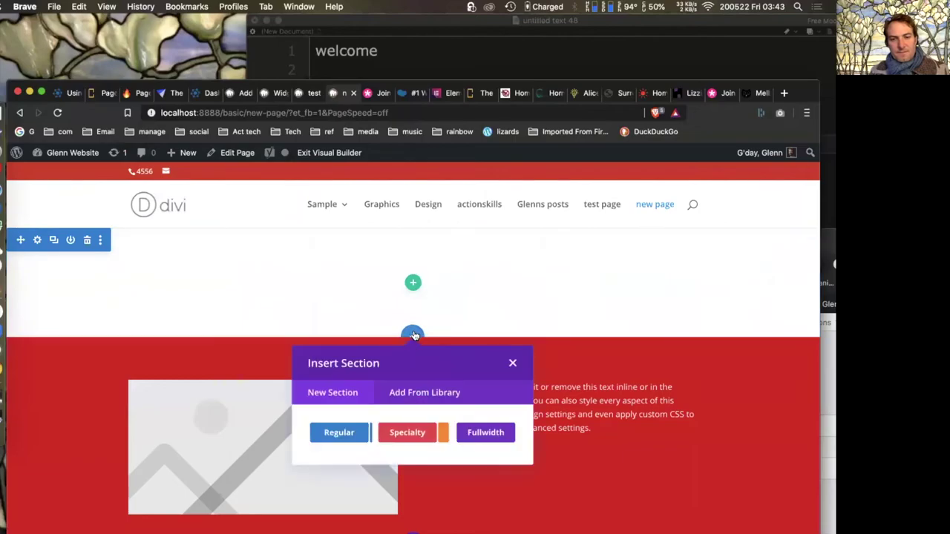
left_click(428, 392)
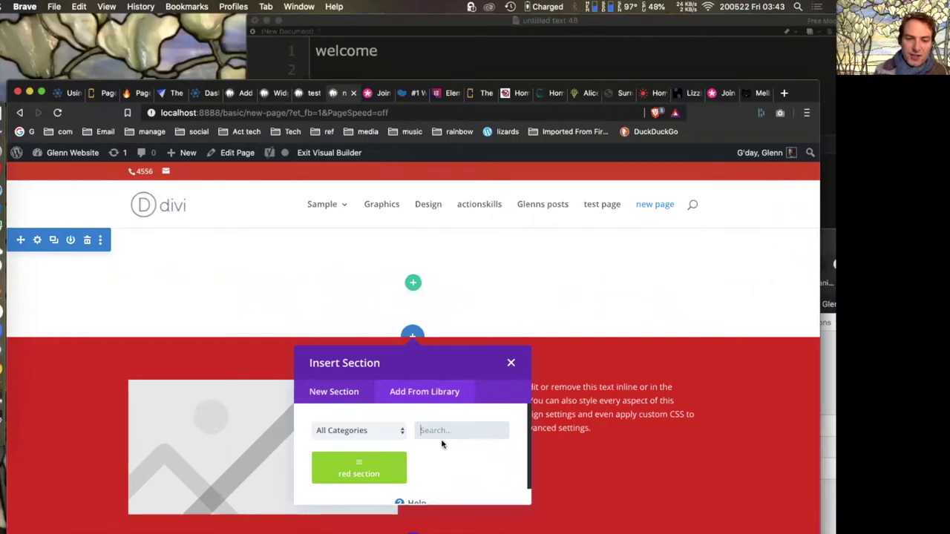
left_click(399, 465)
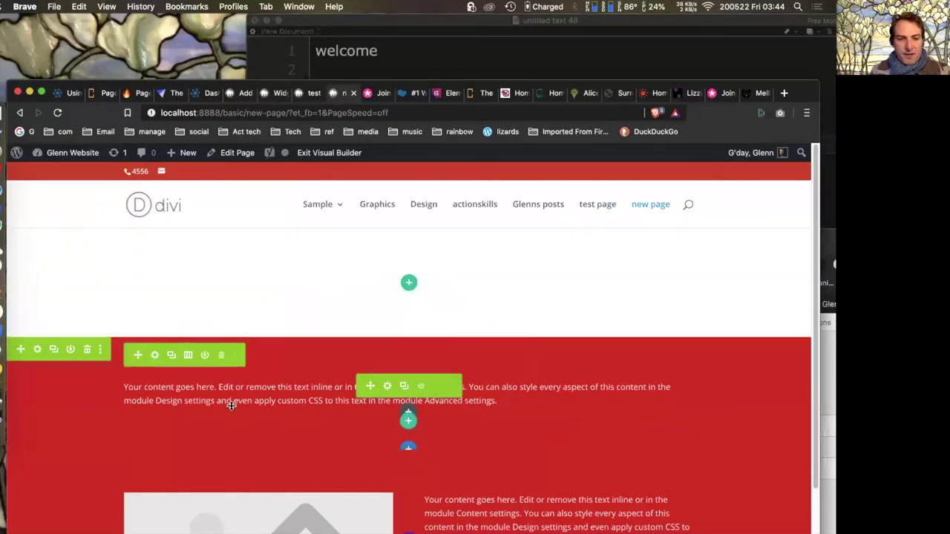
- Replace the red section's body text with "hello hello" and save the text module
left_click(387, 389)
left_click_drag(314, 415, 22, 369)
type("hello hello")
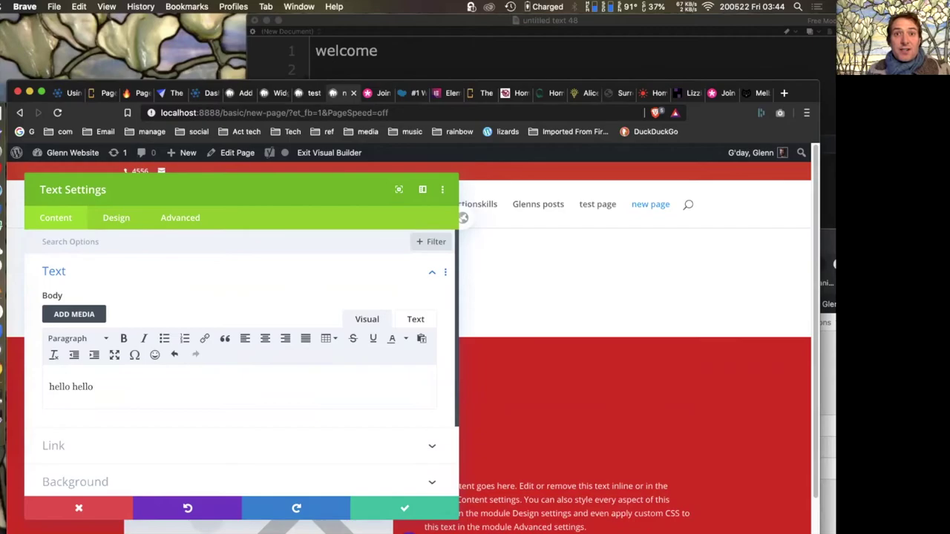
left_click(407, 509)
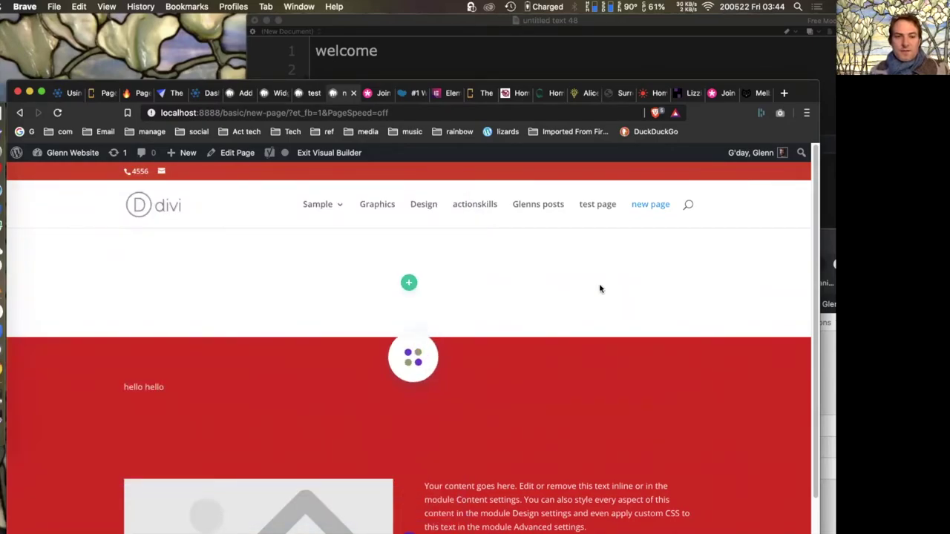
- Save the new page in the Visual Builder, and save and reload the test page
left_click_drag(808, 94, 795, 10)
left_click(398, 482)
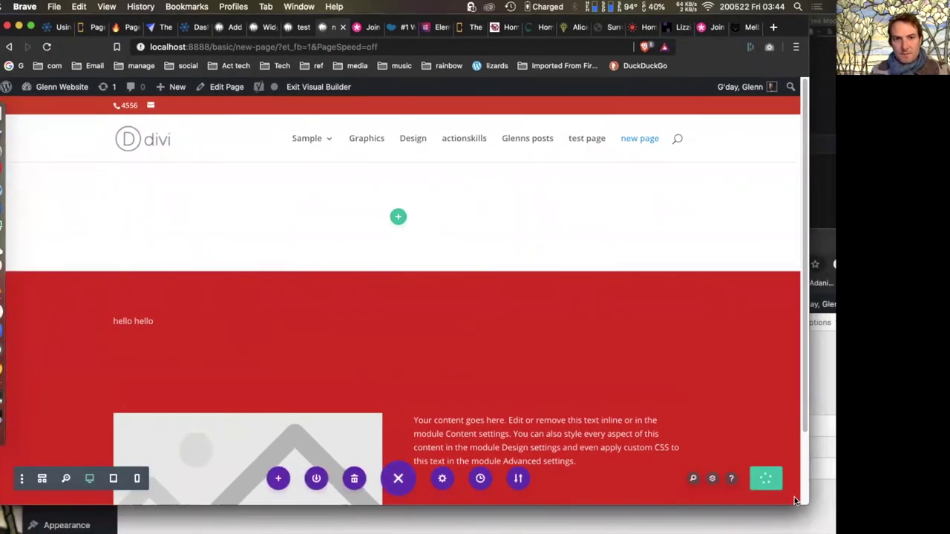
left_click(300, 27)
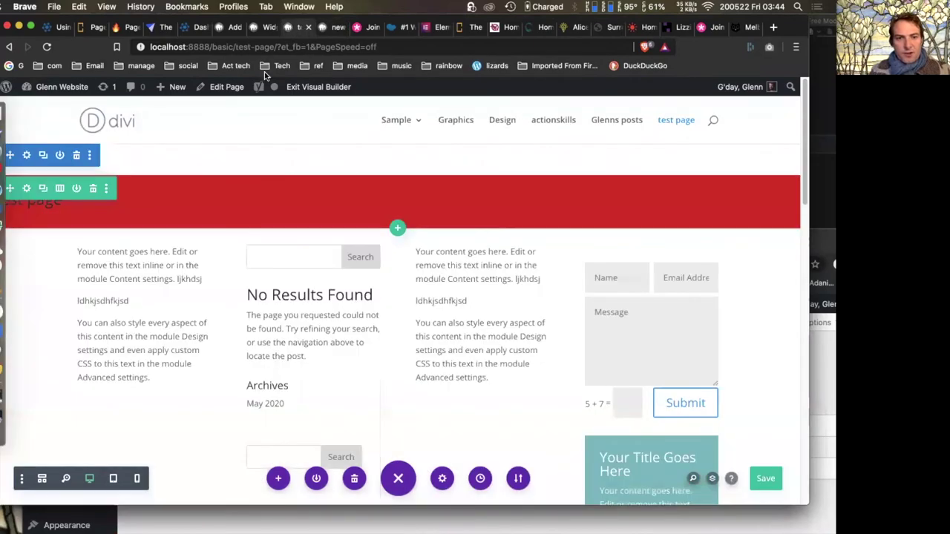
left_click(46, 47)
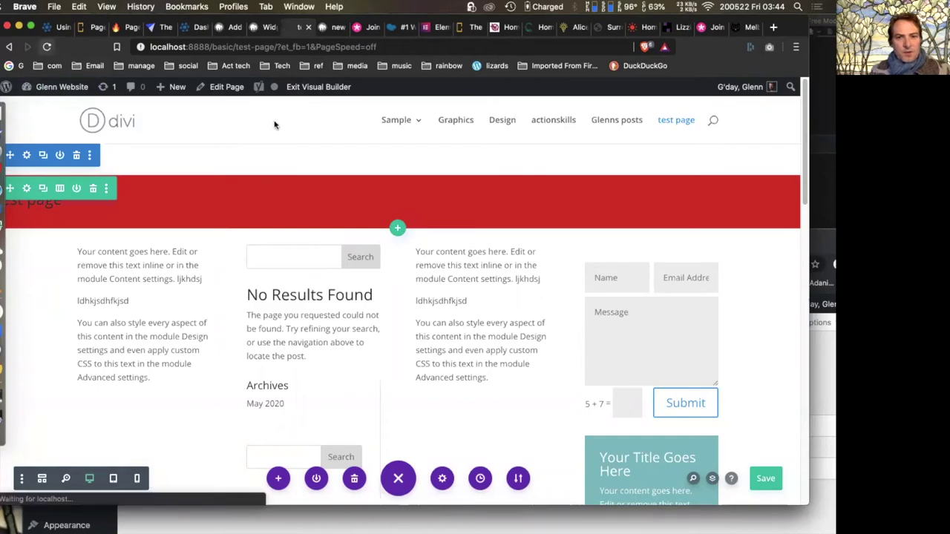
left_click(449, 194)
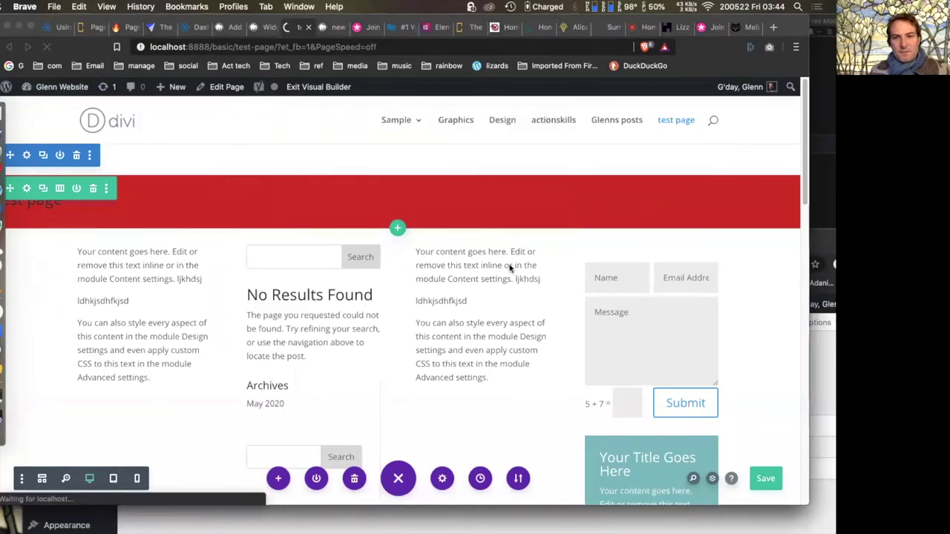
left_click(764, 482)
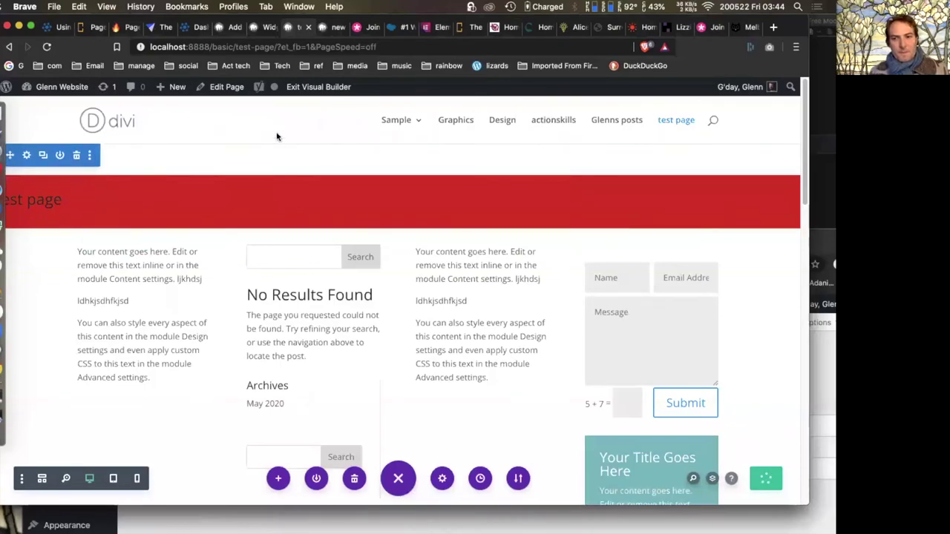
left_click(46, 47)
- Examine the reloaded test page, checking the body text of its global red section
mouse_move(359, 155)
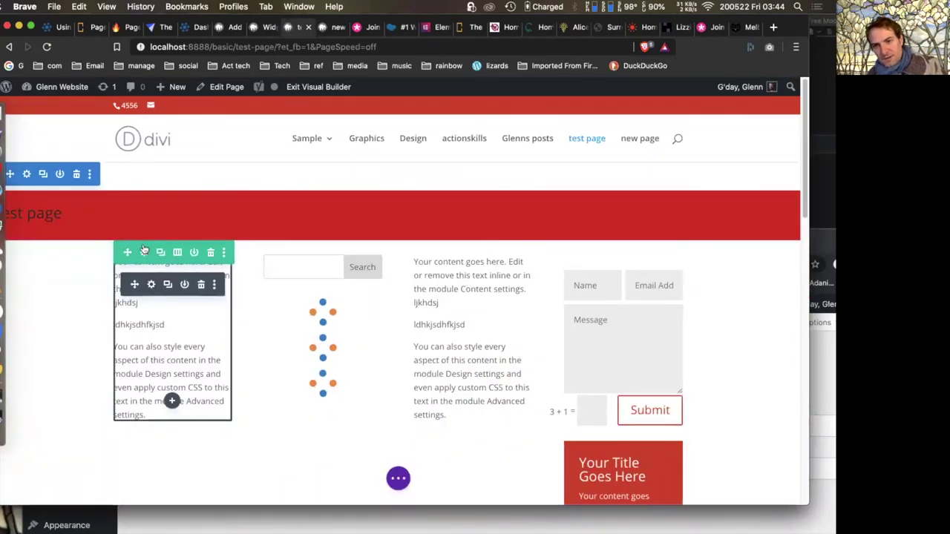
scroll(549, 319, "down", 15)
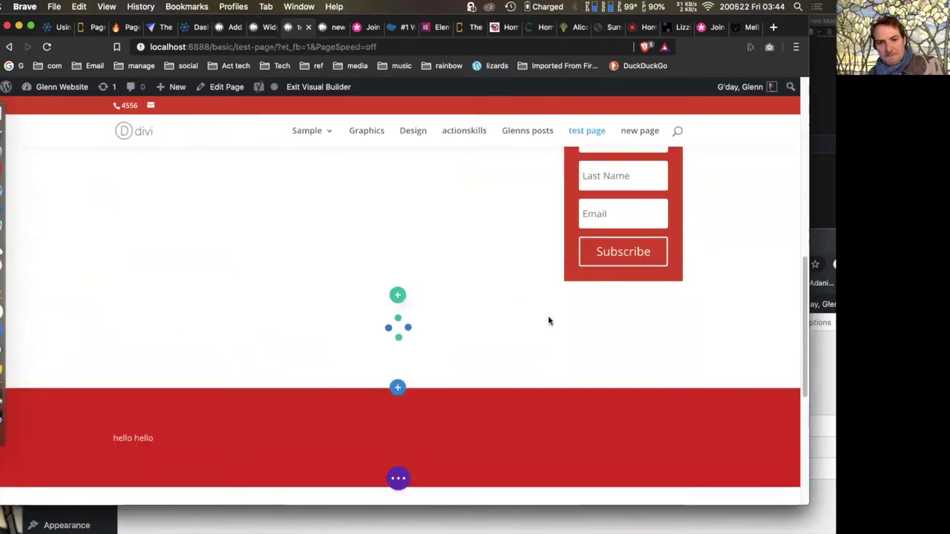
scroll(668, 374, "up", 3)
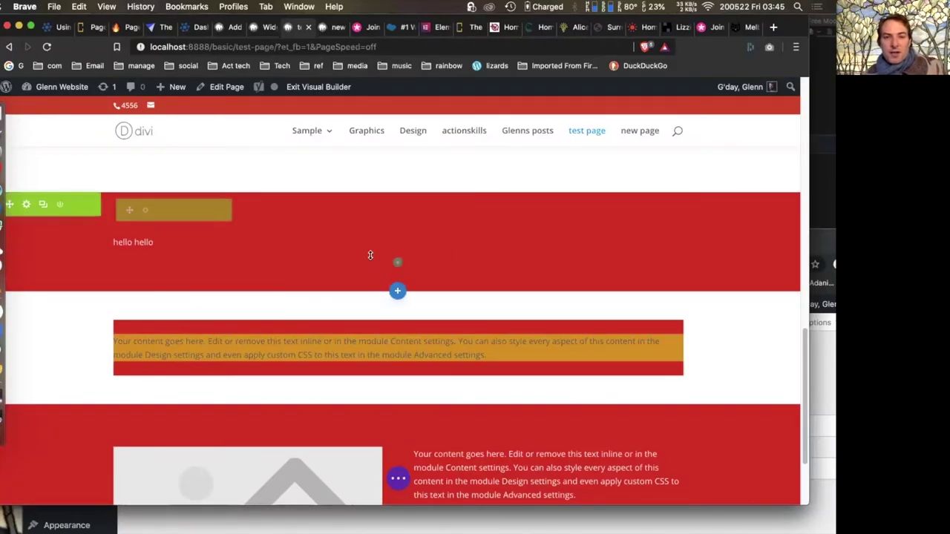
scroll(409, 248, "up", 5)
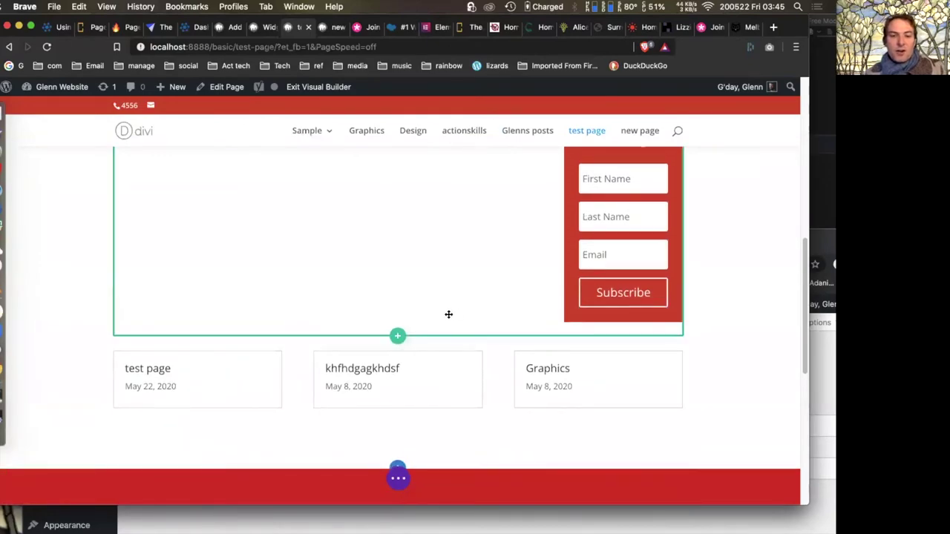
scroll(453, 304, "down", 2)
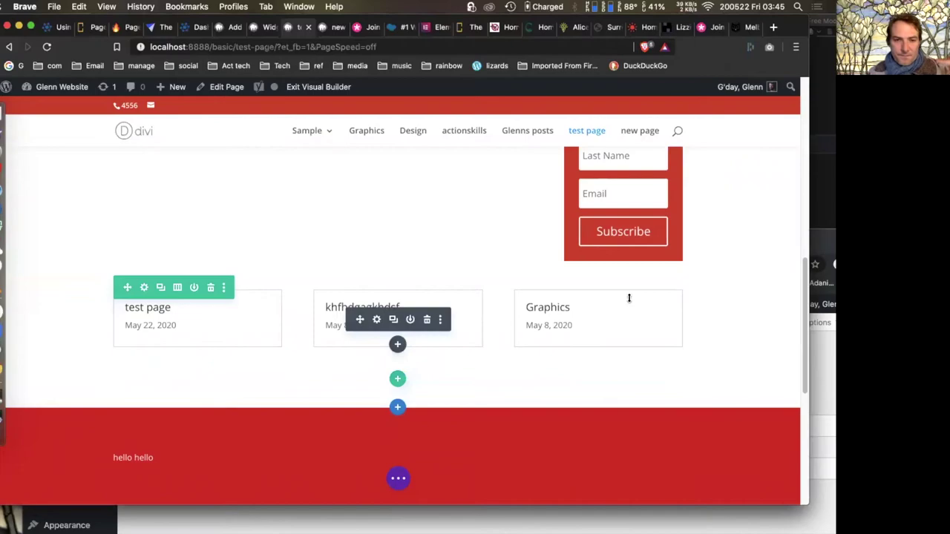
scroll(638, 290, "up", 5)
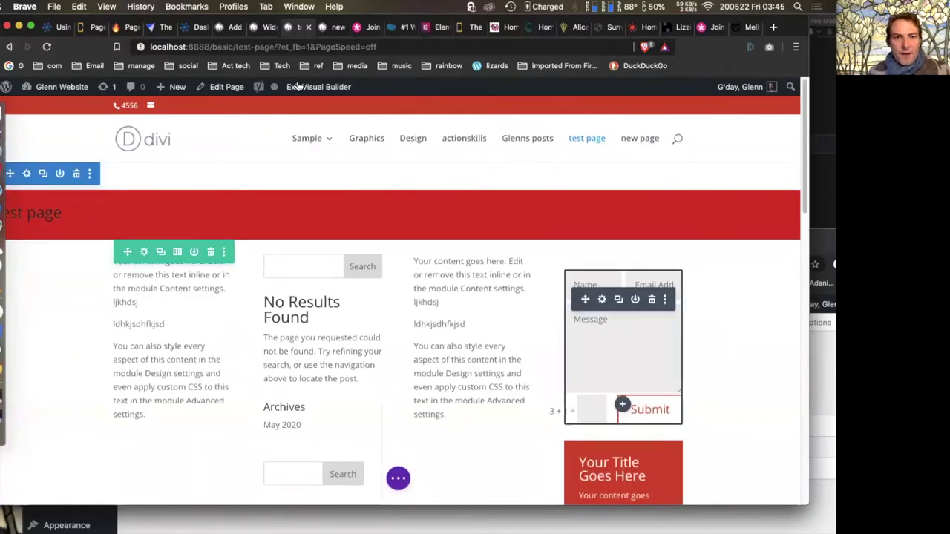
- Return to the new page and check the library for saved rows available to its empty section
left_click(331, 26)
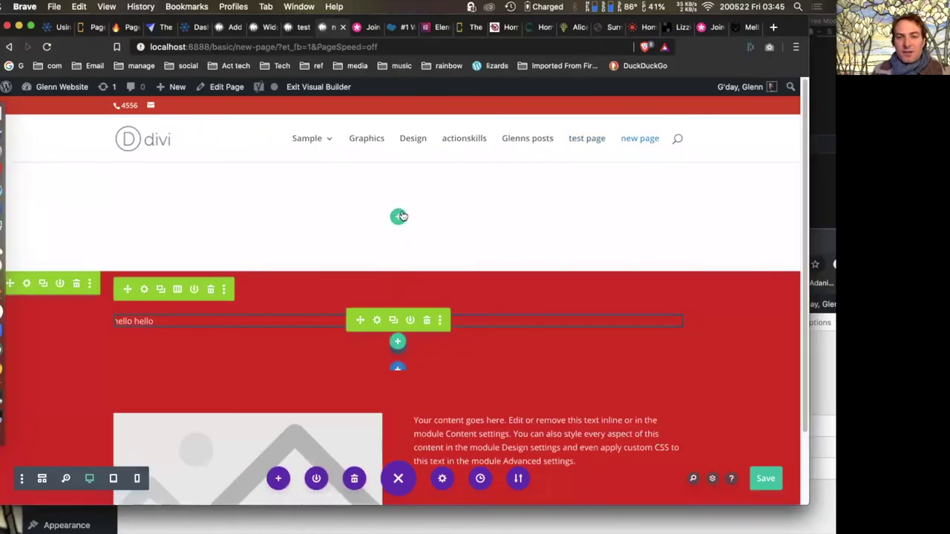
left_click(400, 216)
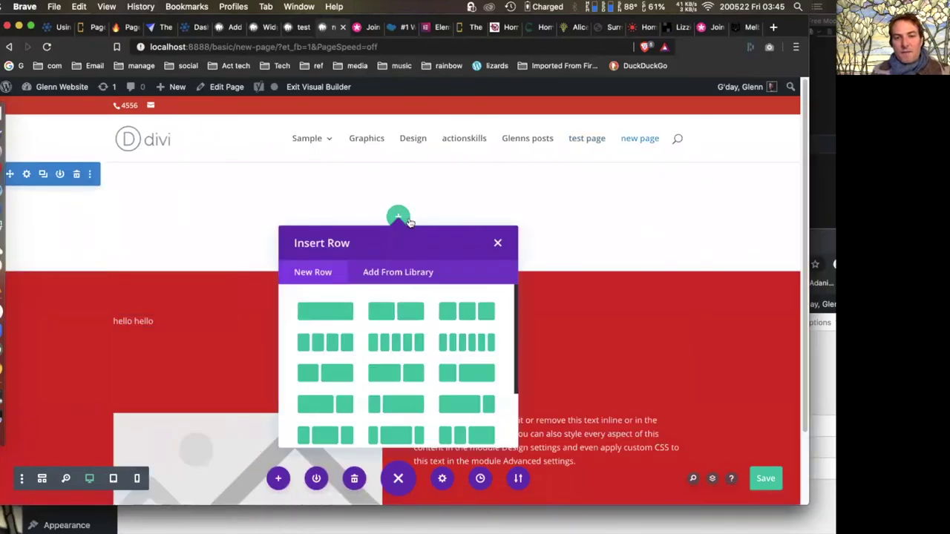
left_click(399, 273)
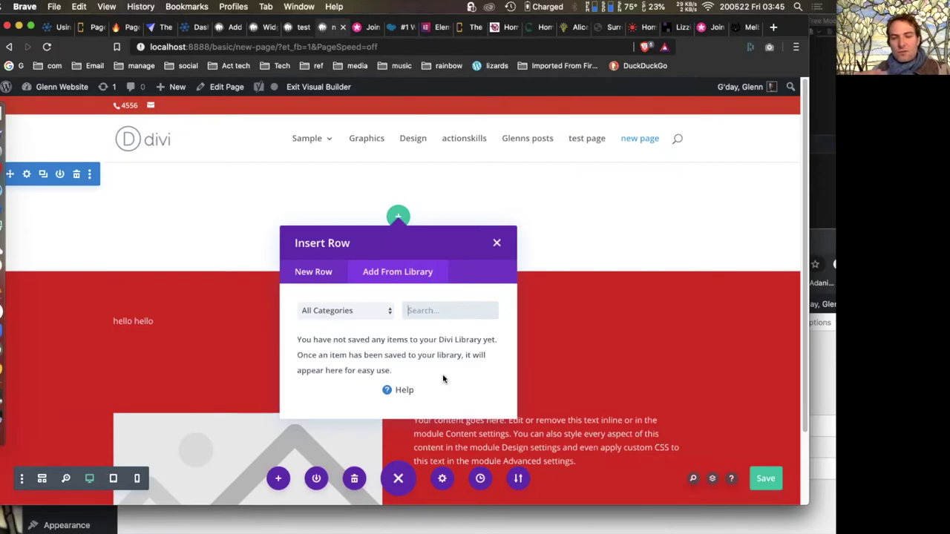
left_click(496, 244)
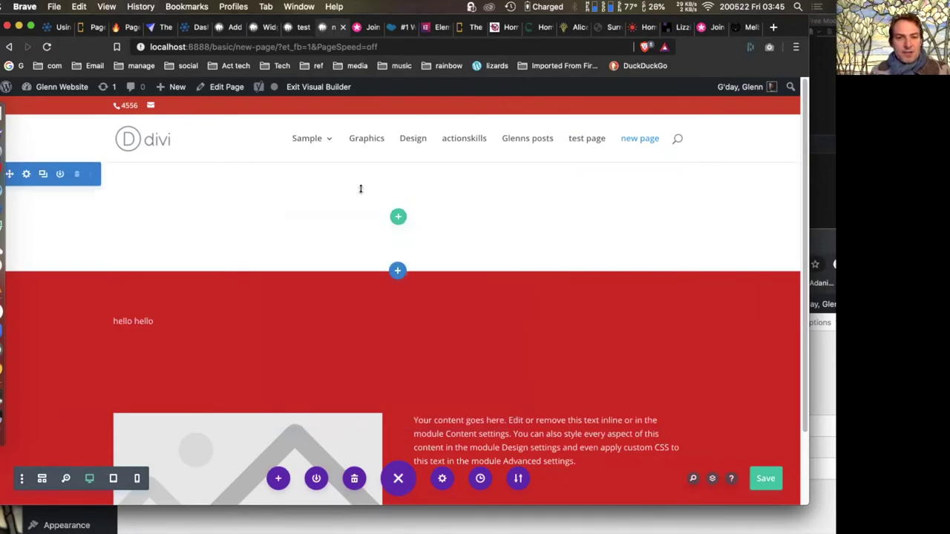
- Add a single-column row with the global "page title" library module to the empty section, and save the page
left_click(396, 216)
left_click(341, 312)
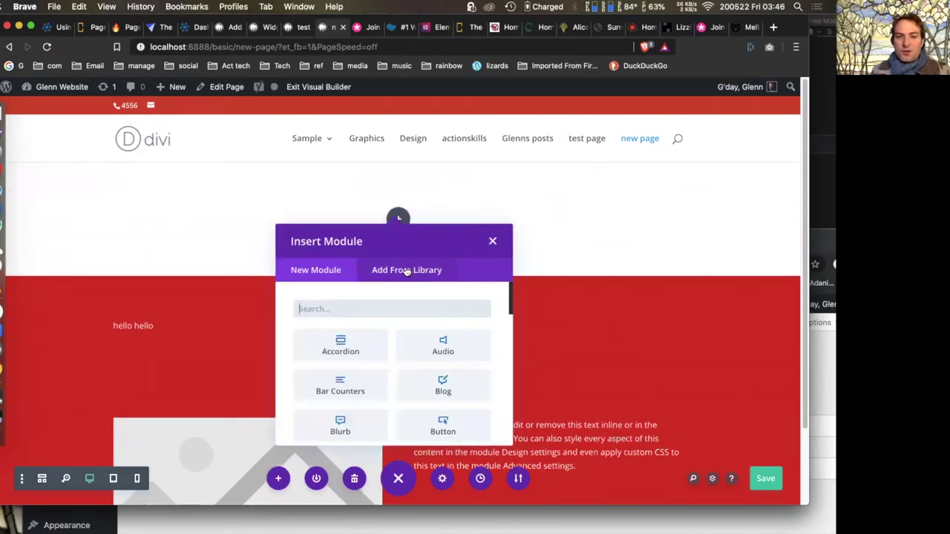
left_click(407, 271)
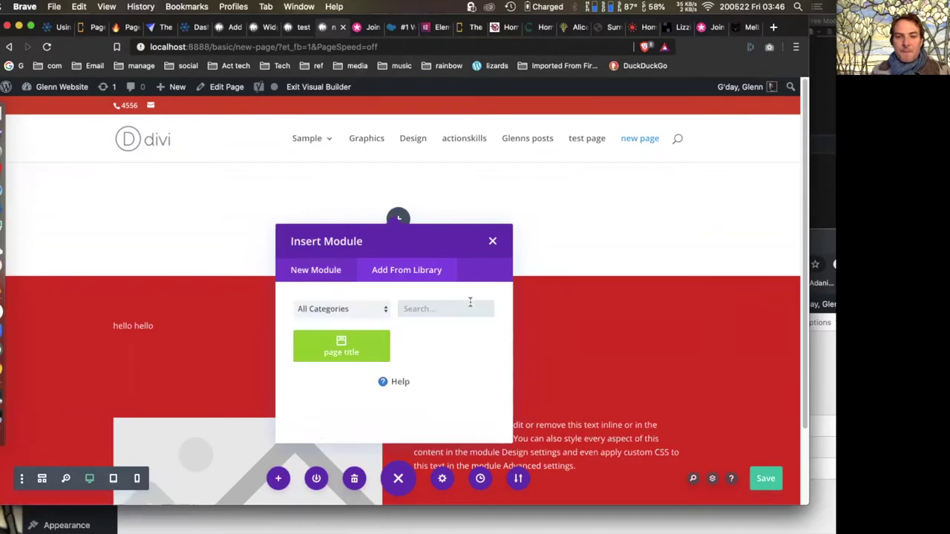
left_click(353, 351)
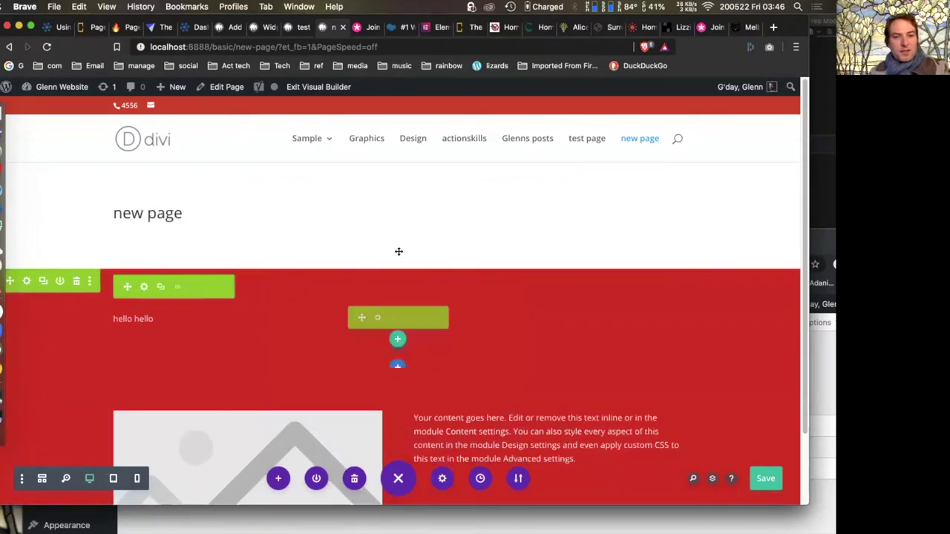
left_click(767, 478)
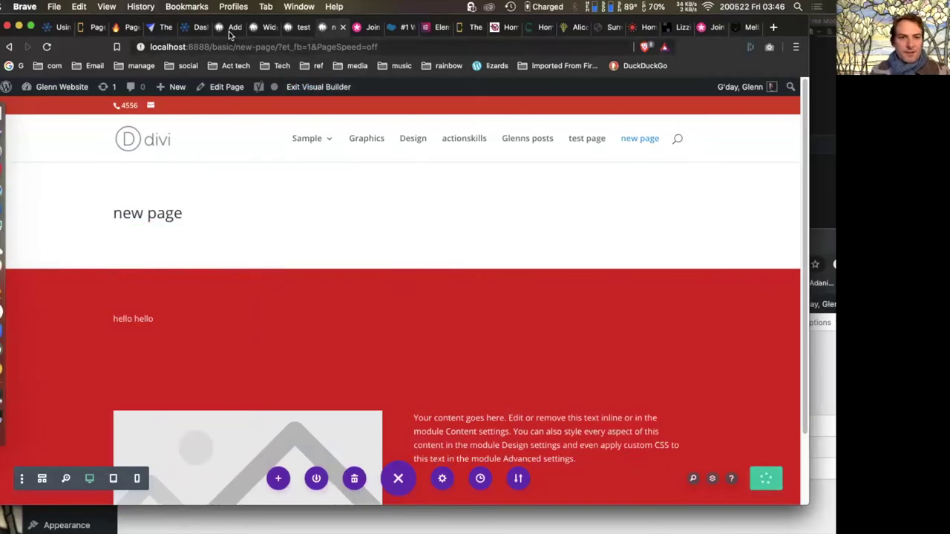
- Open the Divi Library from the WordPress admin to view the saved layouts
left_click(230, 35)
left_click(258, 35)
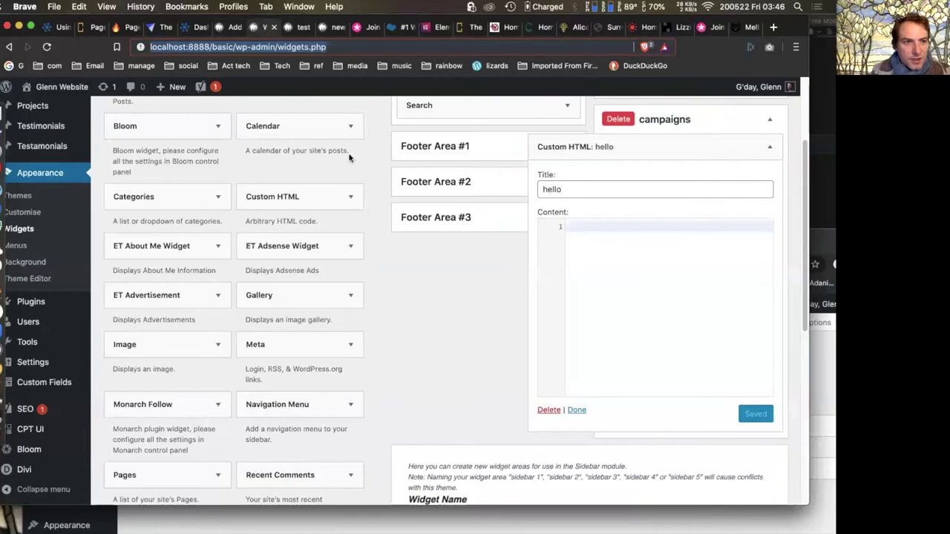
mouse_move(34, 472)
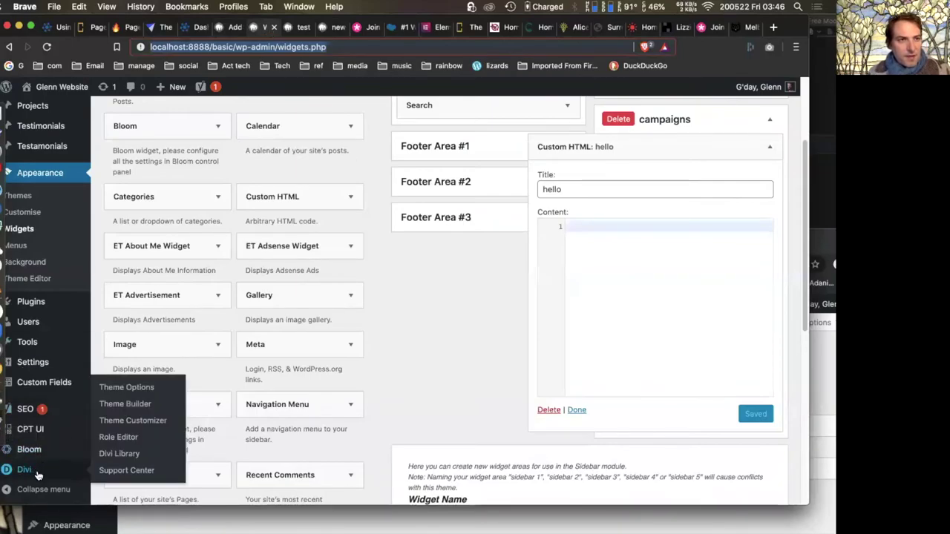
left_click(121, 454)
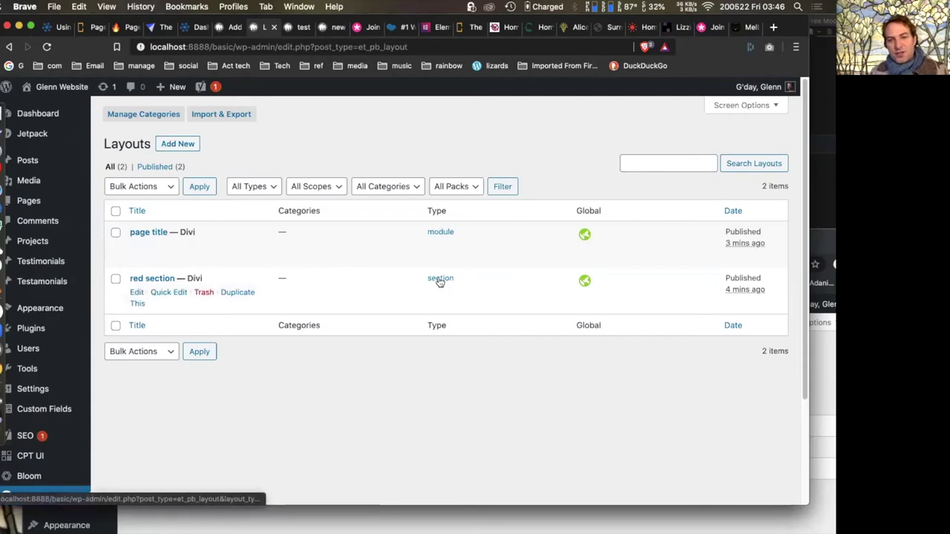
- Open the "red section" layout for editing, review its structure in the Divi Builder, and return to the Divi Library list
left_click(136, 292)
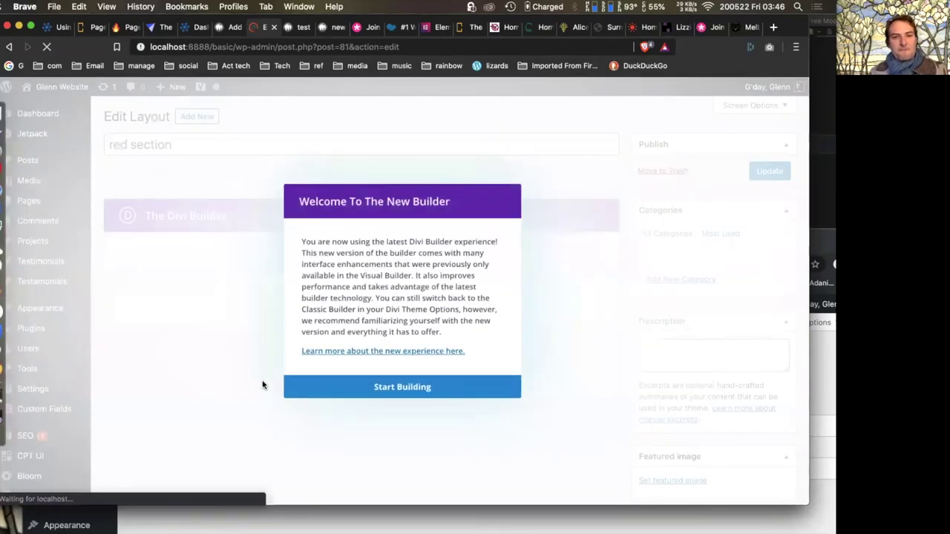
left_click(423, 389)
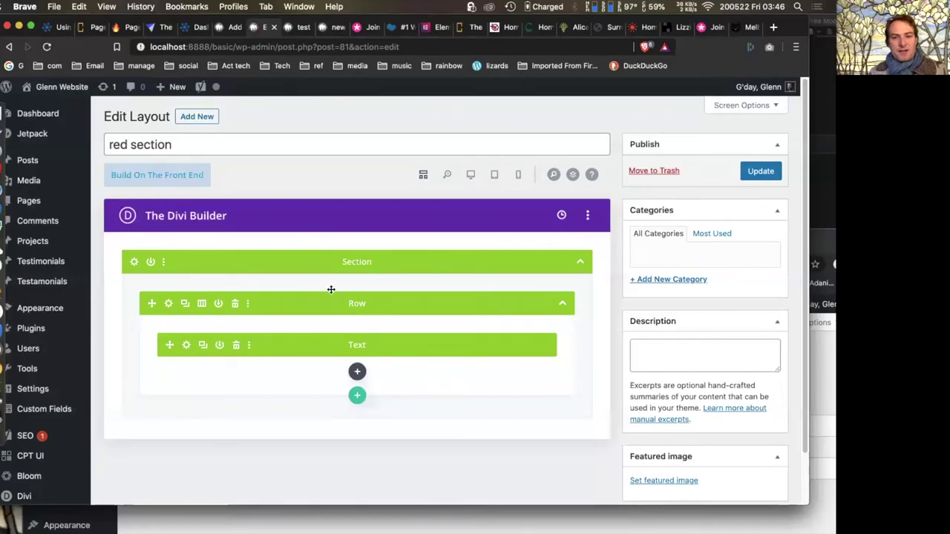
scroll(416, 349, "down", 1)
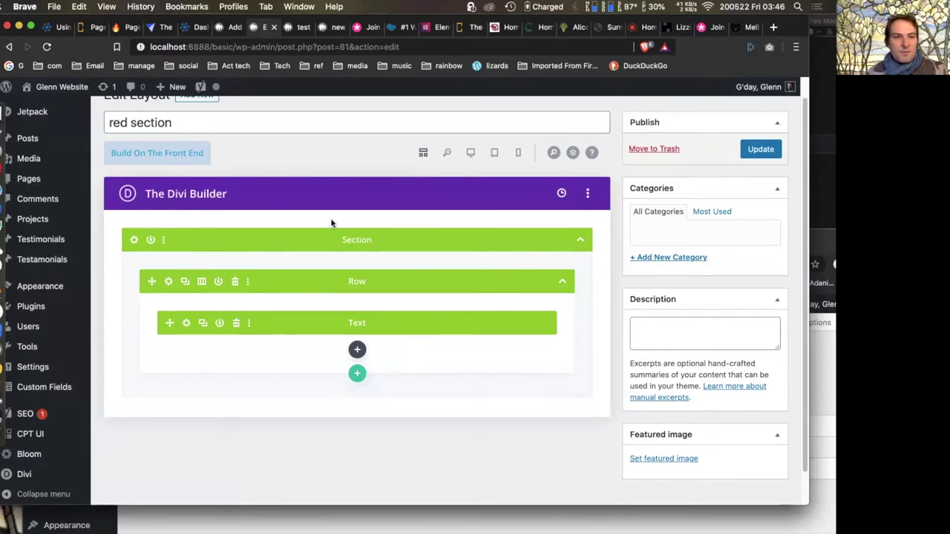
scroll(216, 399, "down", 2)
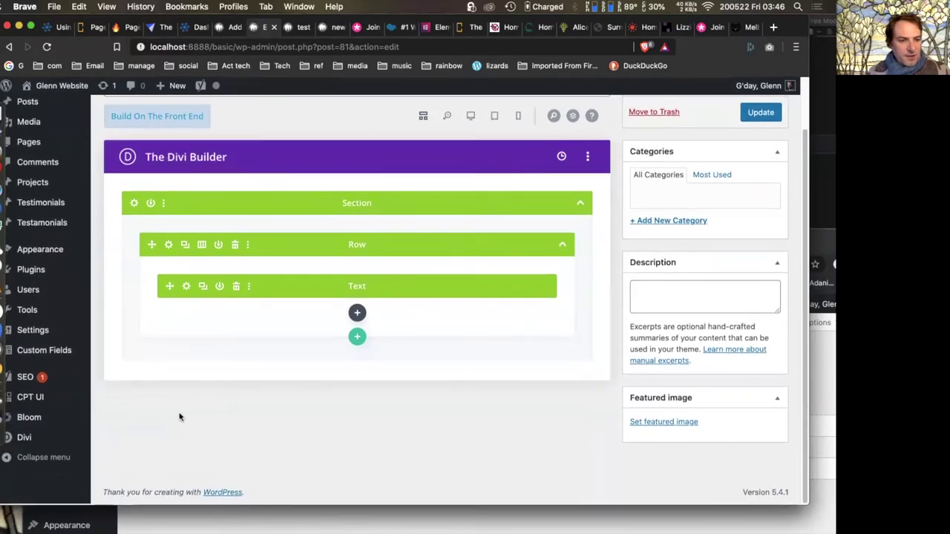
mouse_move(29, 439)
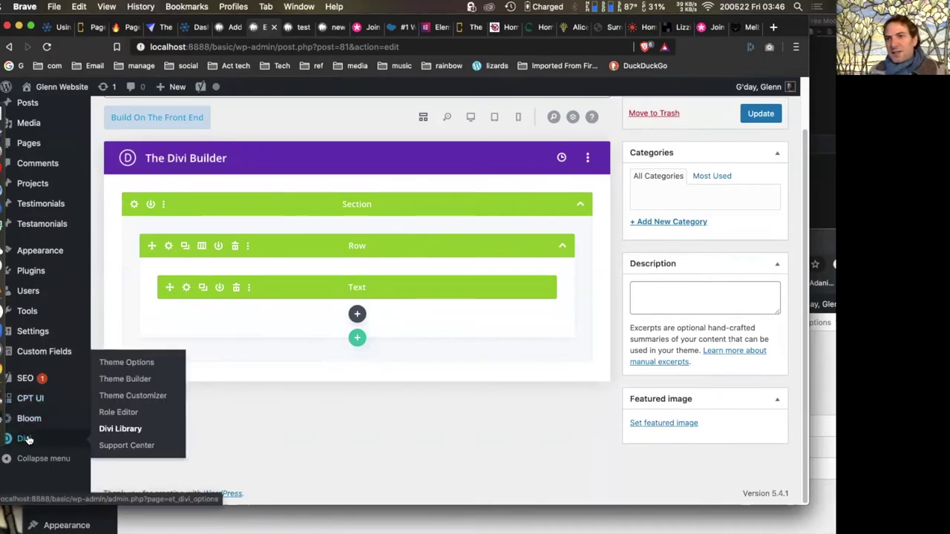
left_click(123, 432)
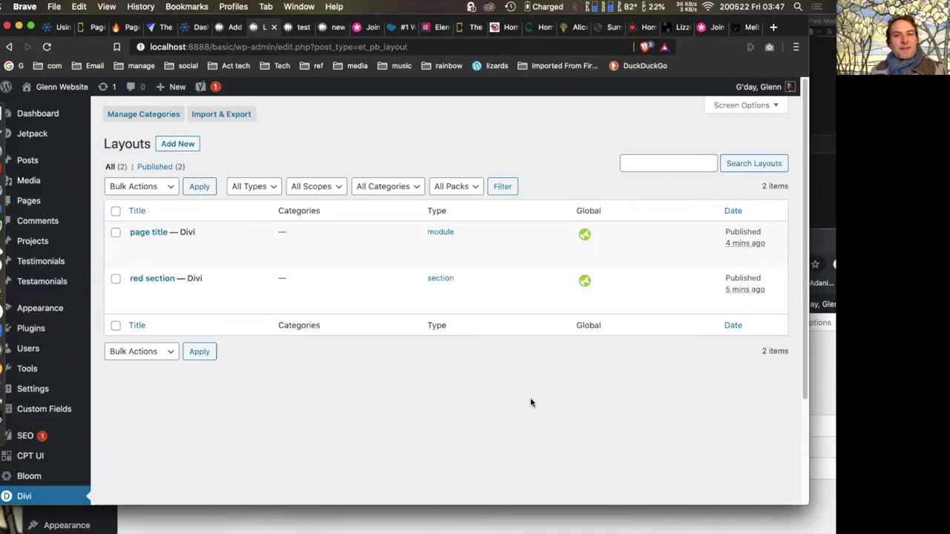
- View the Alice Springs partner page on the Cities Power Partnership website as a layout example
left_click(575, 27)
scroll(616, 396, "down", 3)
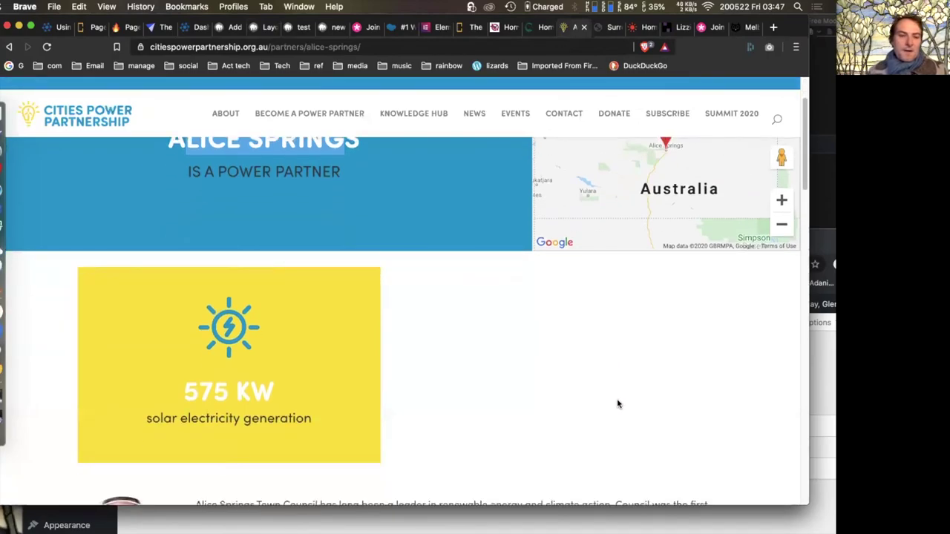
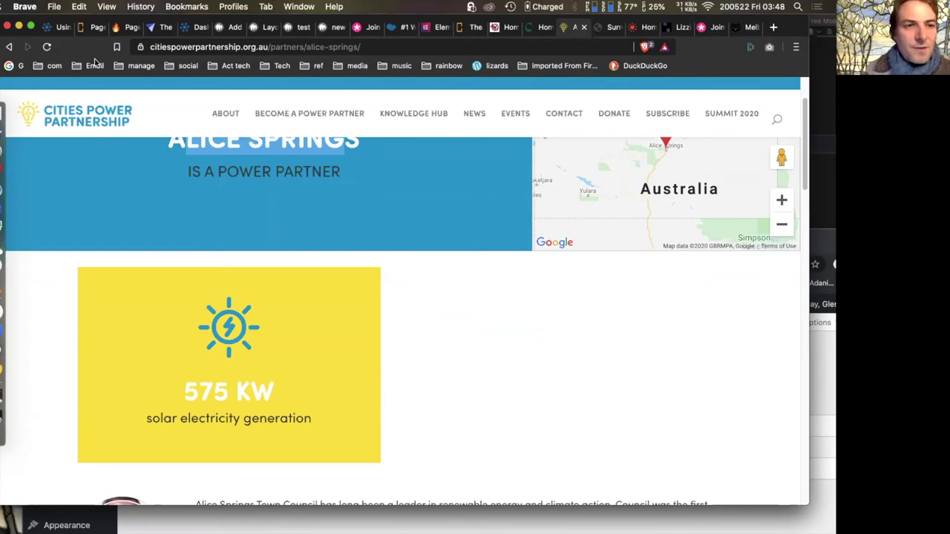
- From the Using Divi webinar outline, visit the Bloom plugin page on Elegant Themes and return to the outline
left_click(63, 30)
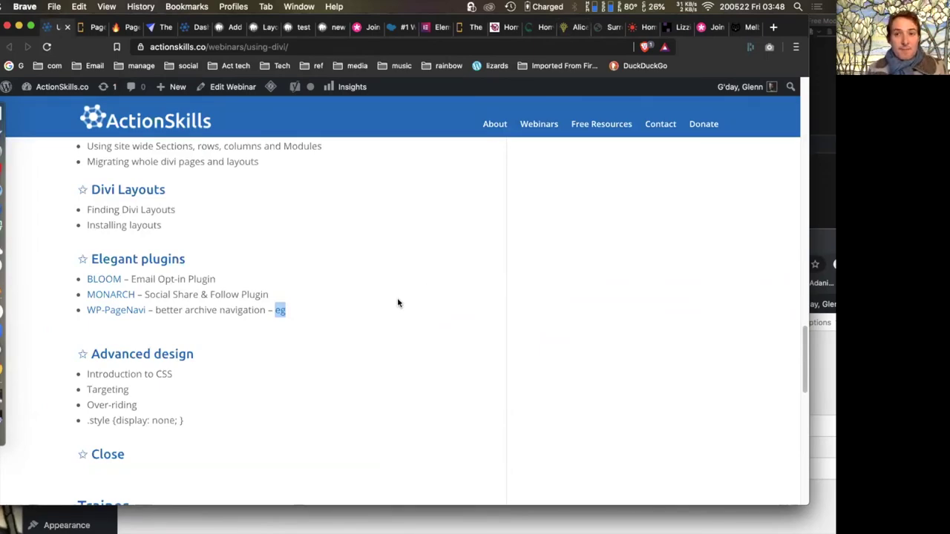
left_click(704, 27)
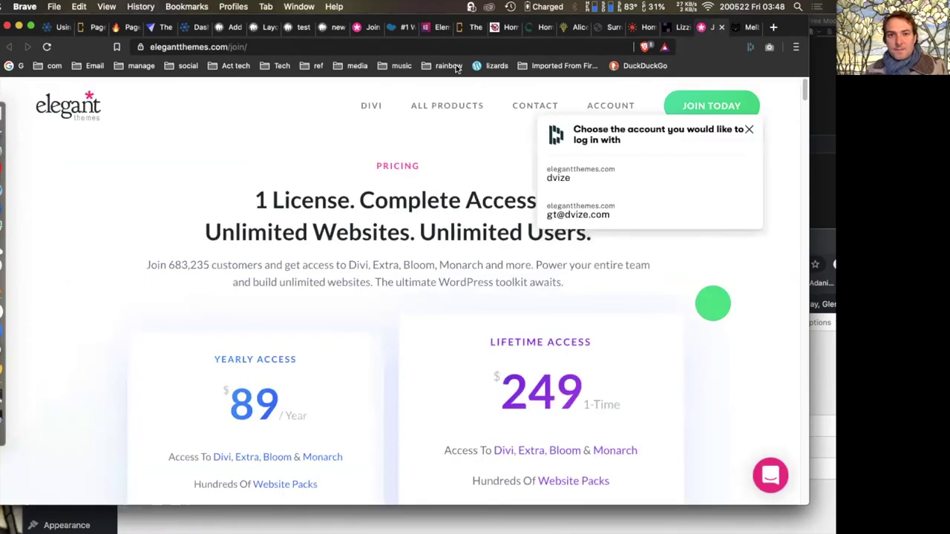
mouse_move(461, 119)
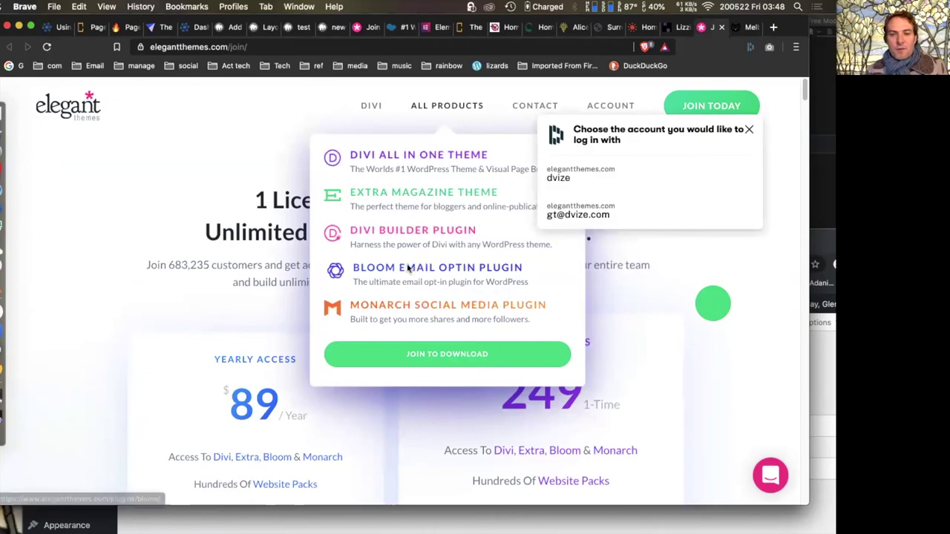
left_click(407, 270)
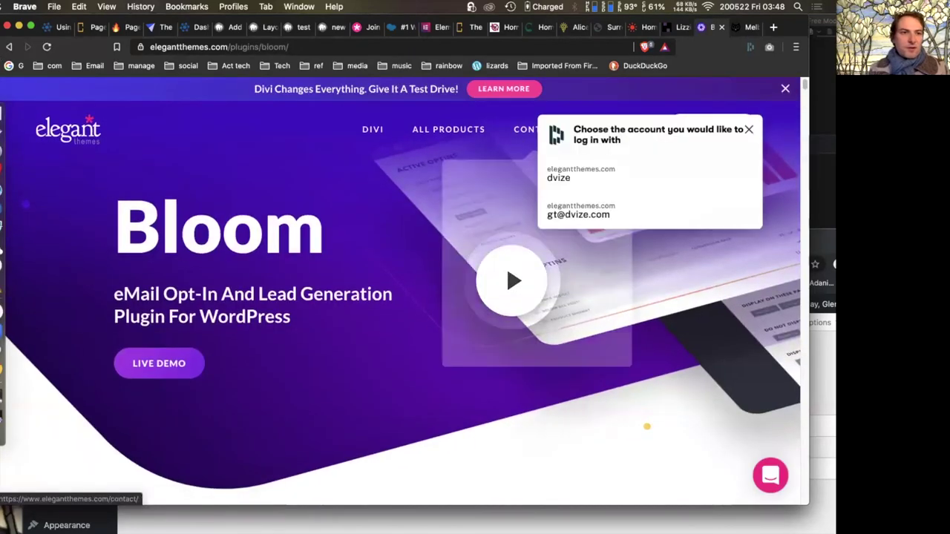
left_click(52, 27)
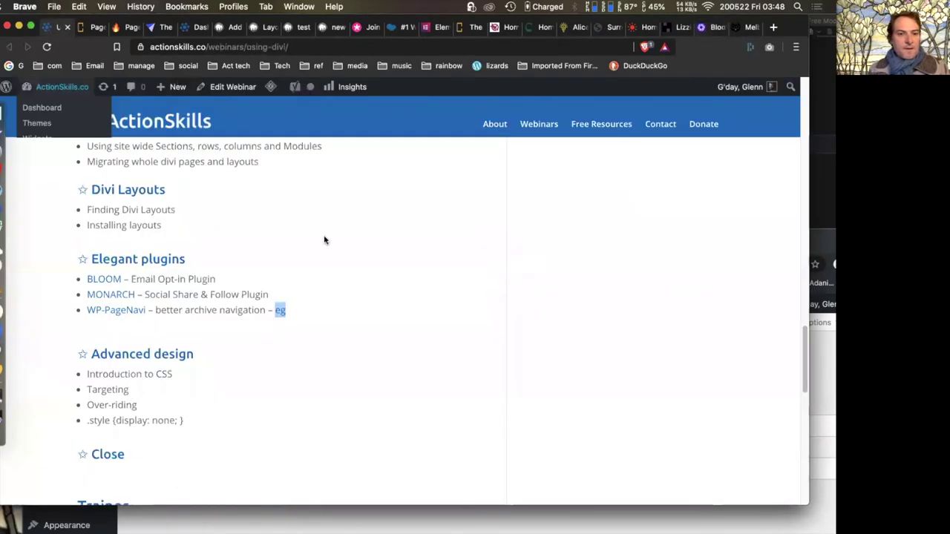
- Switch to the local WordPress admin showing the Divi Library and open the Bloom plugin's optin forms
left_click(225, 27)
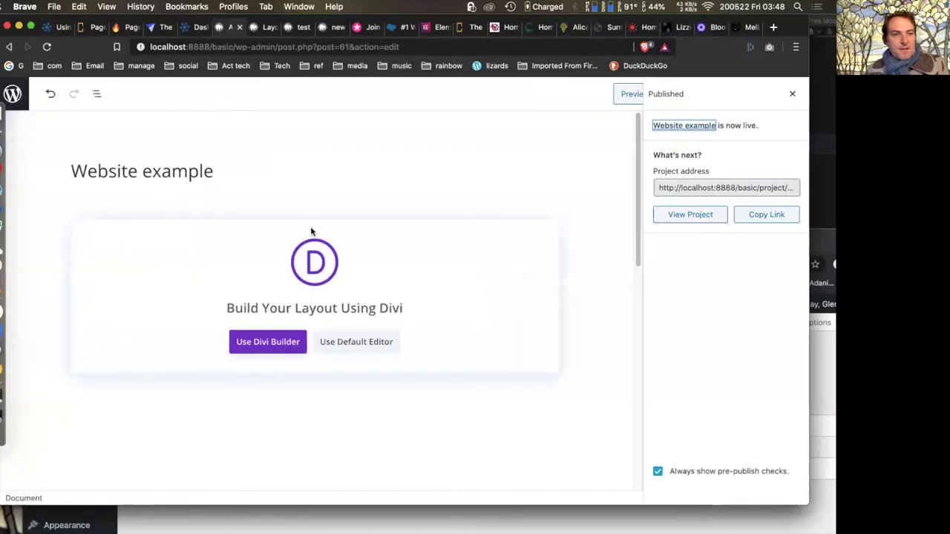
left_click(257, 27)
scroll(53, 436, "down", 2)
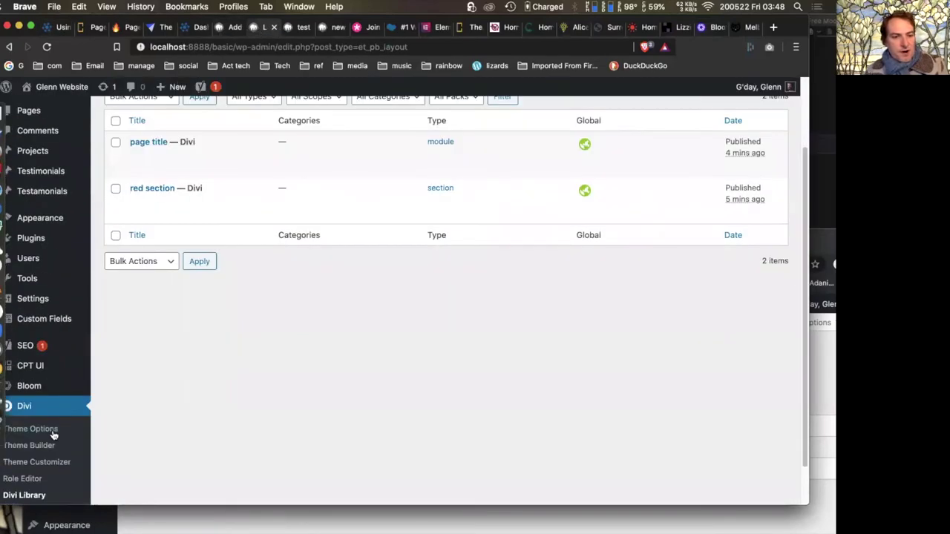
mouse_move(33, 377)
left_click(121, 378)
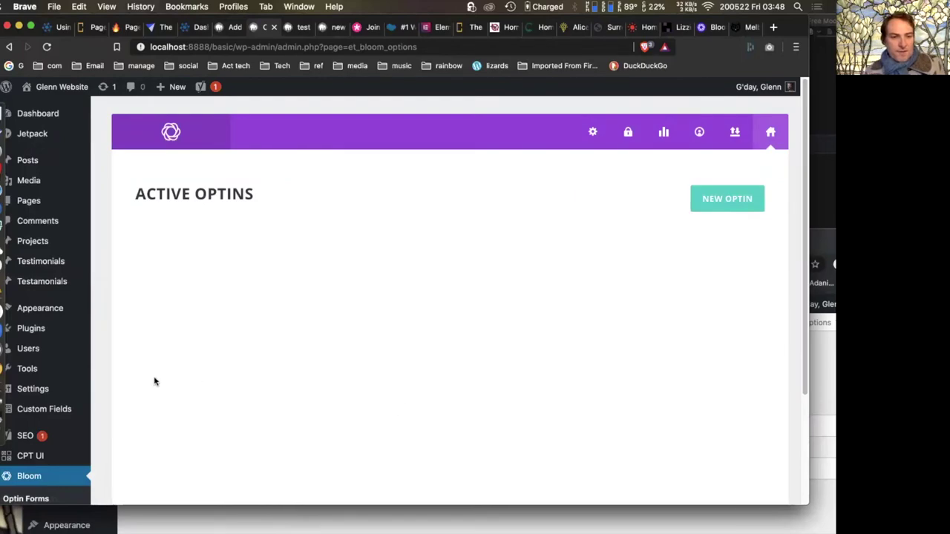
scroll(82, 443, "down", 2)
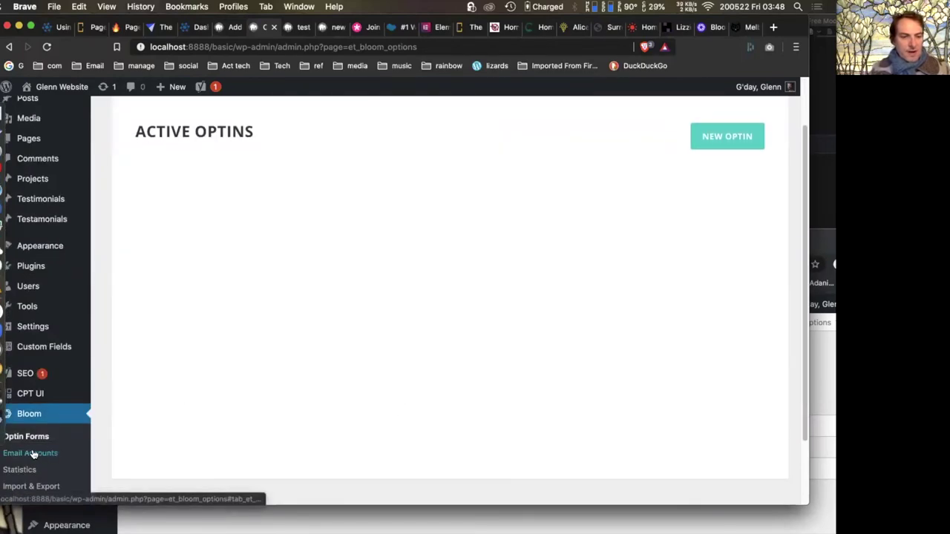
left_click(32, 453)
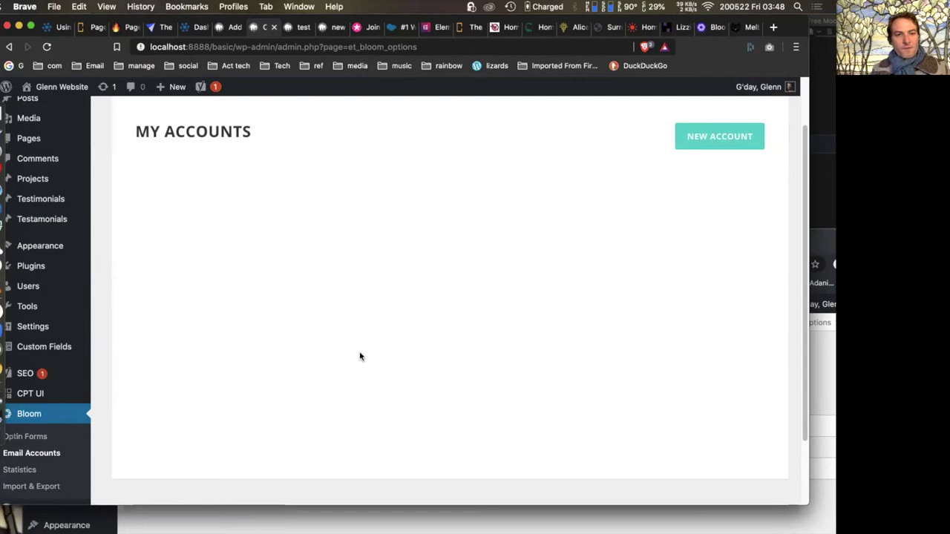
scroll(337, 326, "up", 2)
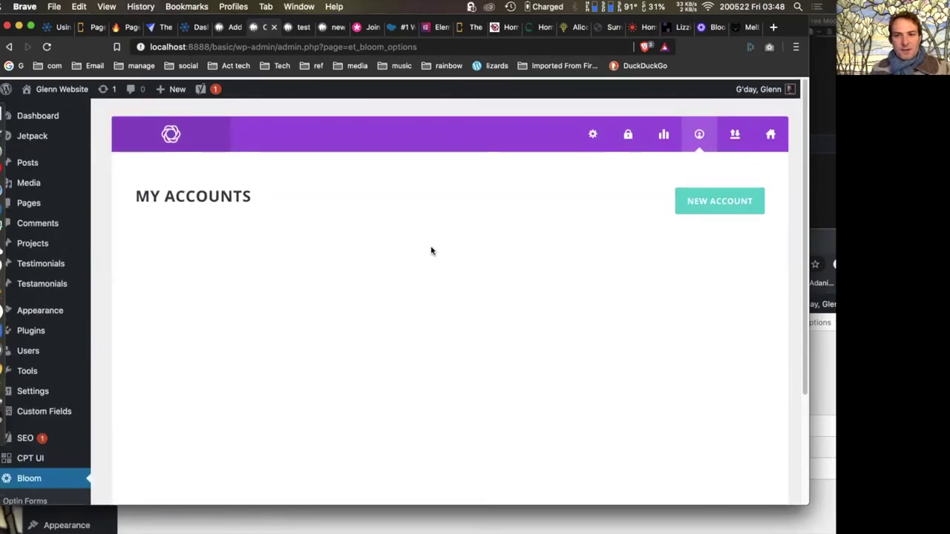
left_click(716, 200)
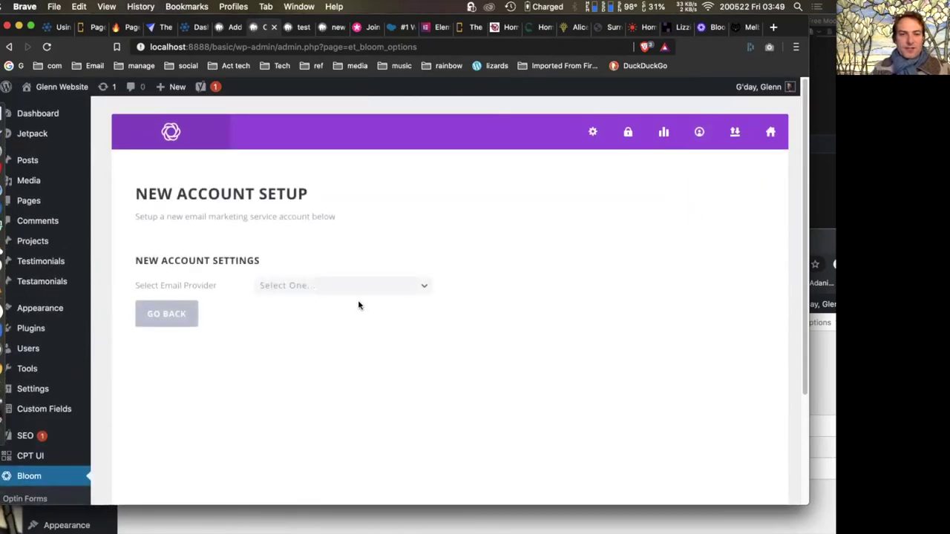
left_click(362, 293)
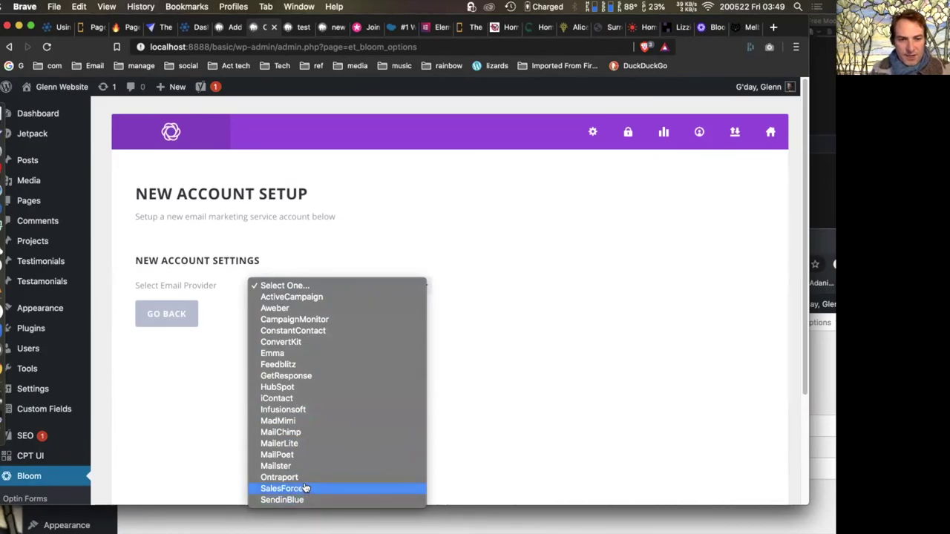
left_click(581, 376)
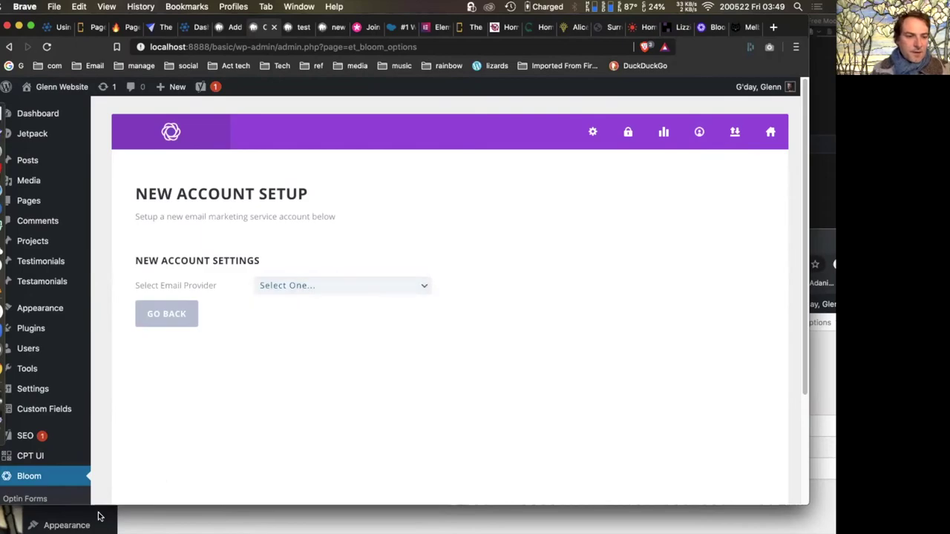
- Return to Bloom's optin forms and start a new optin of the Pop Up type
left_click(28, 498)
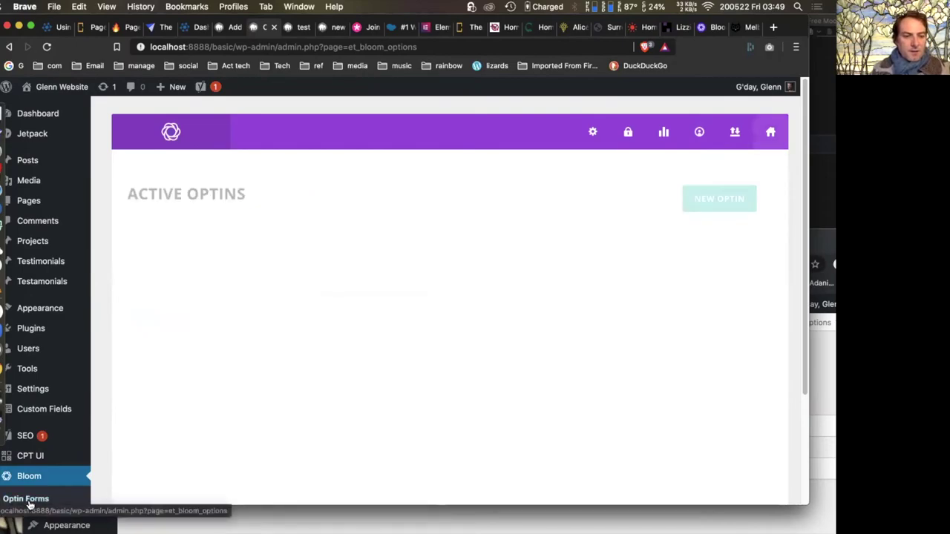
left_click(719, 209)
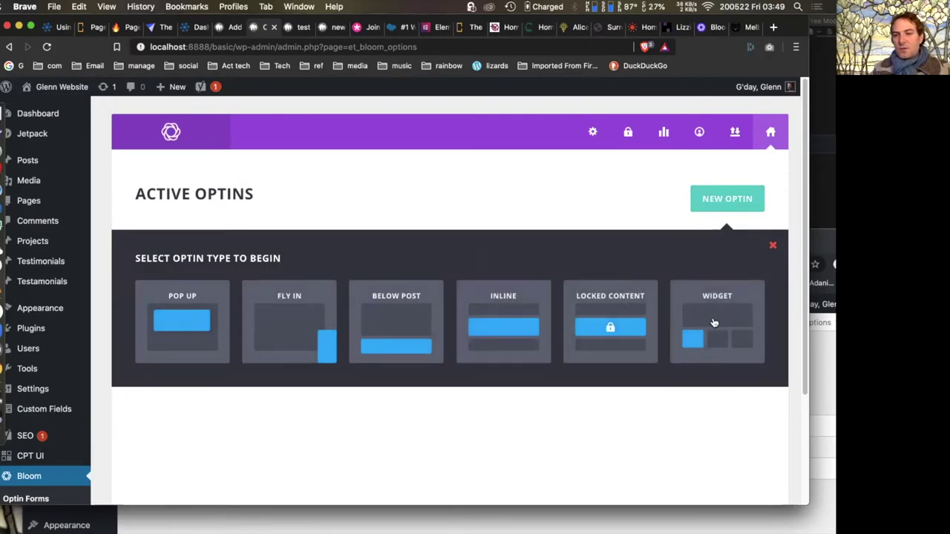
left_click(188, 328)
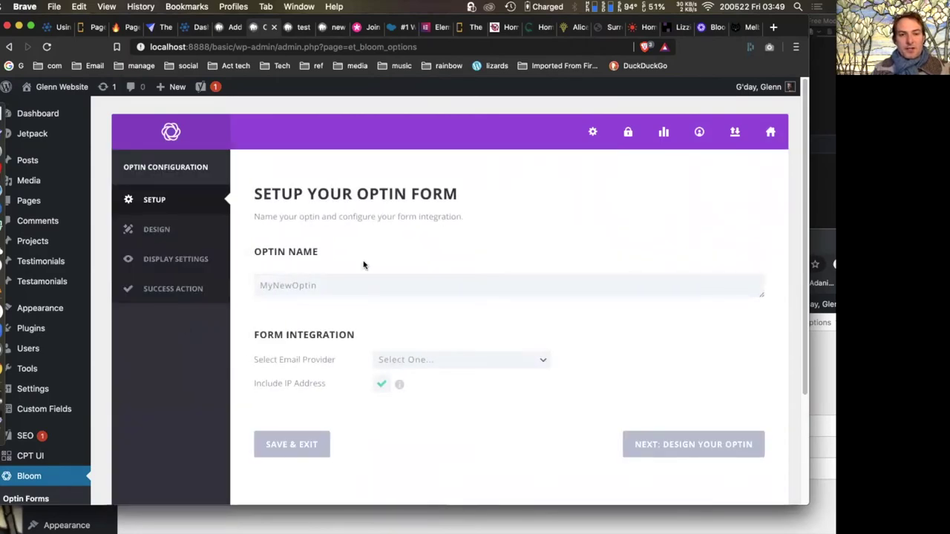
- Keep the optin name MyNewOptin, set the email provider to Custom HTML Form, and place the cursor in the HTML field
left_click(325, 286)
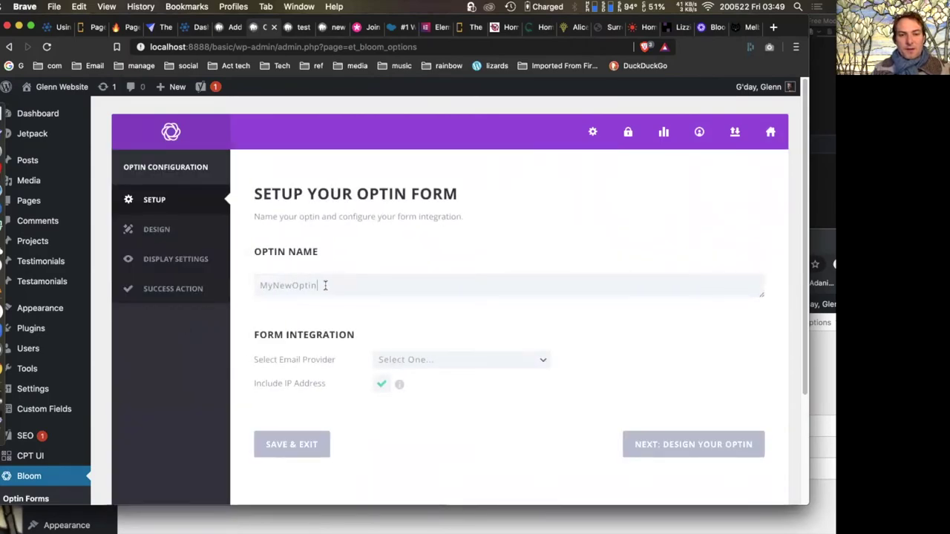
left_click(456, 362)
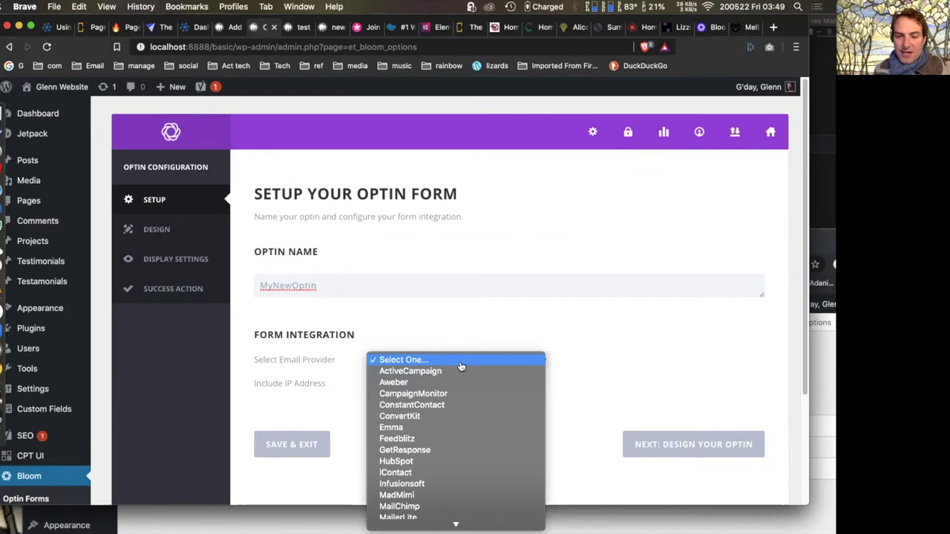
scroll(461, 414, "down", 5)
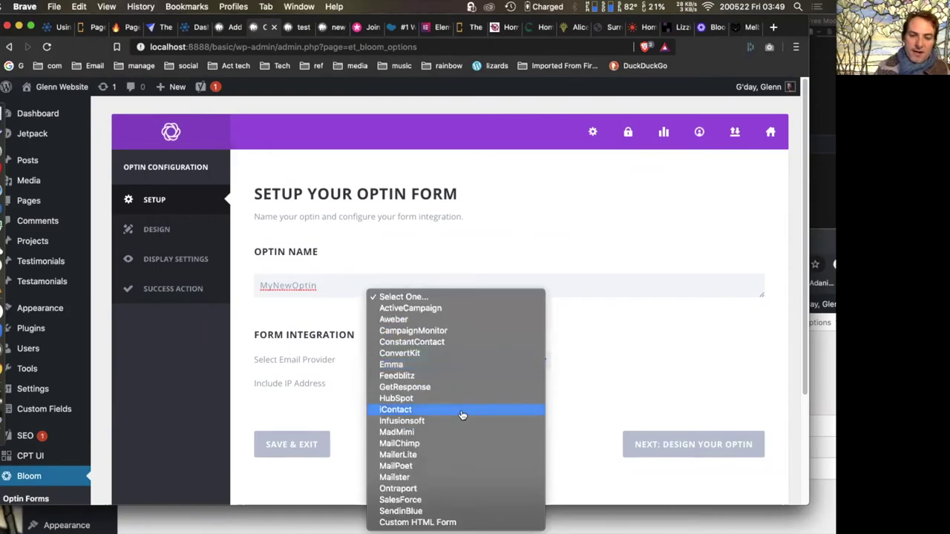
key("Return")
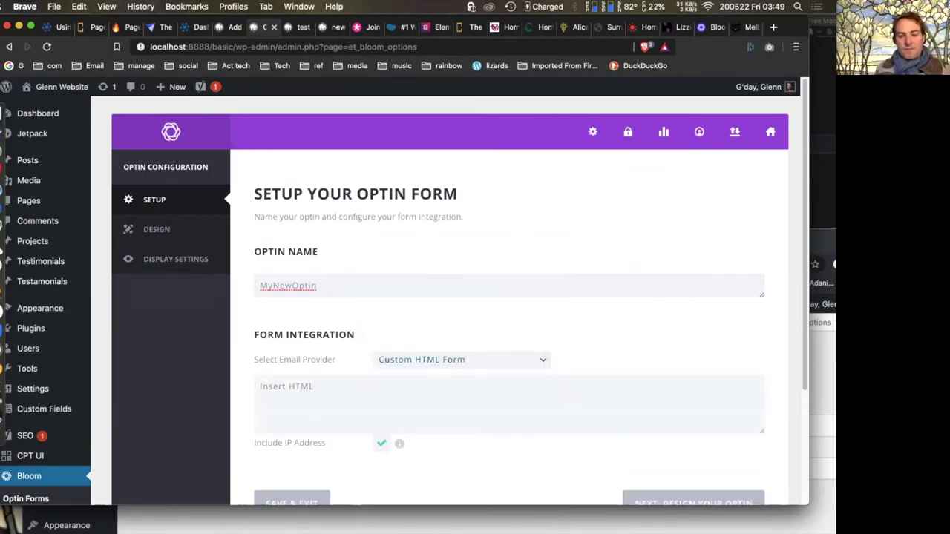
left_click(286, 411)
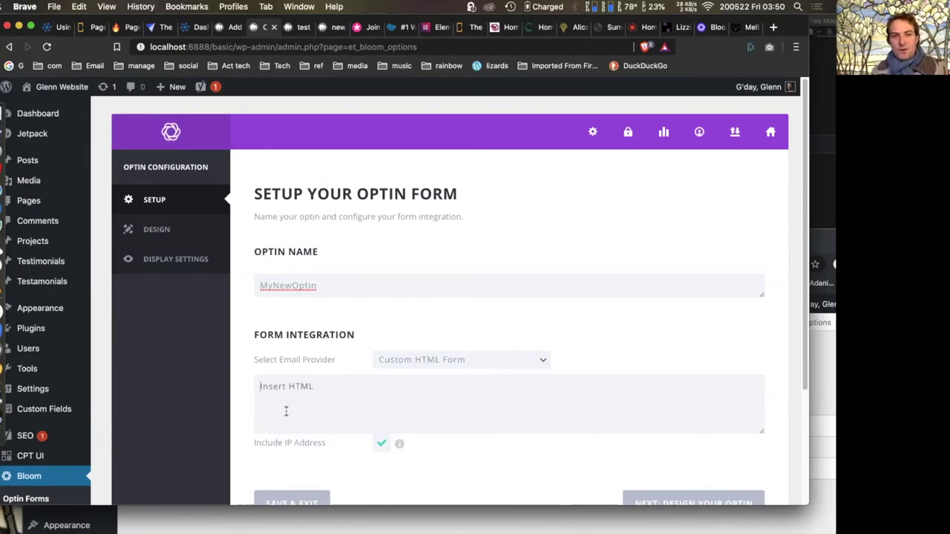
left_click(286, 411)
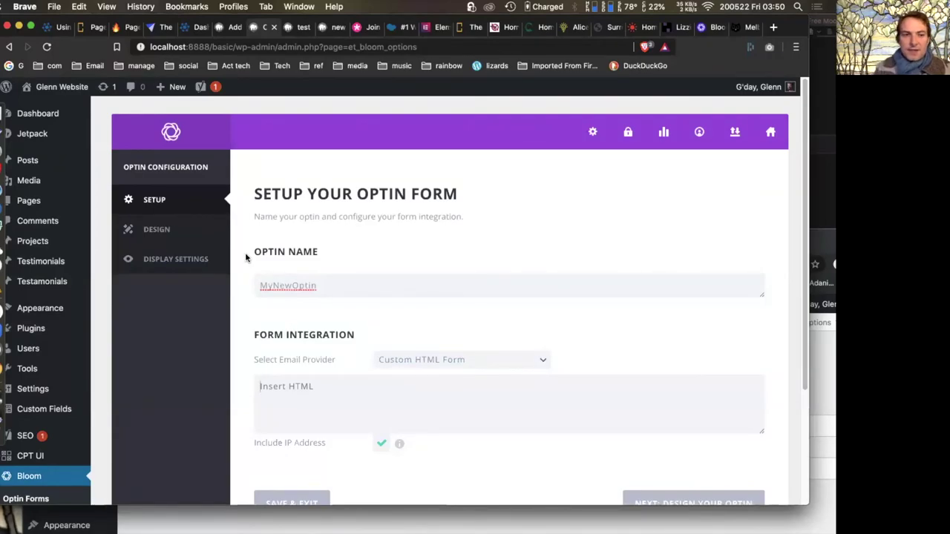
- Open the optin's design settings and look through the whole gallery of form templates
left_click(161, 231)
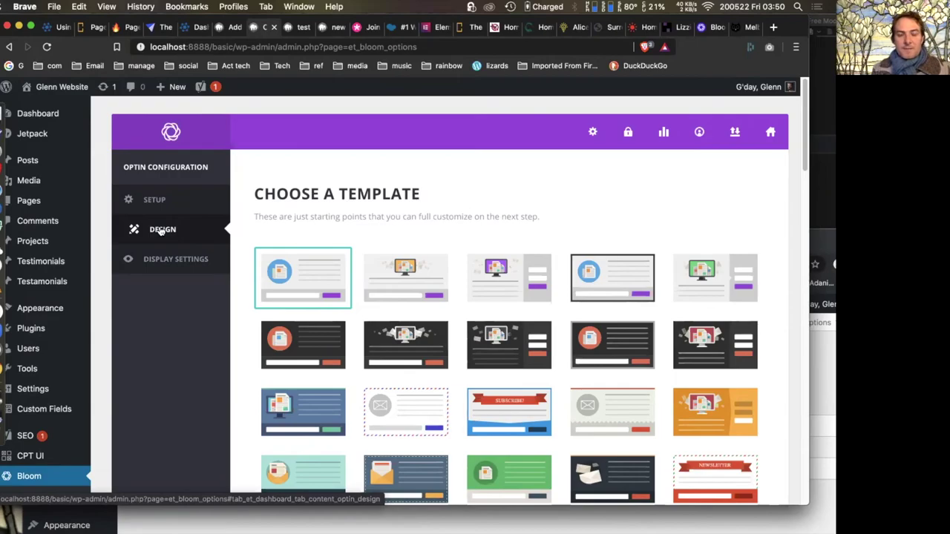
left_click(161, 231)
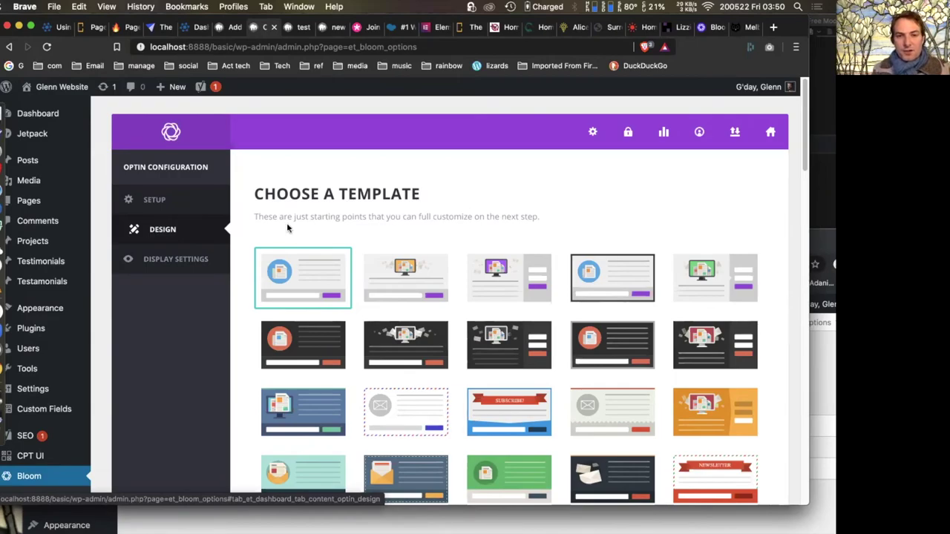
scroll(421, 213, "down", 7)
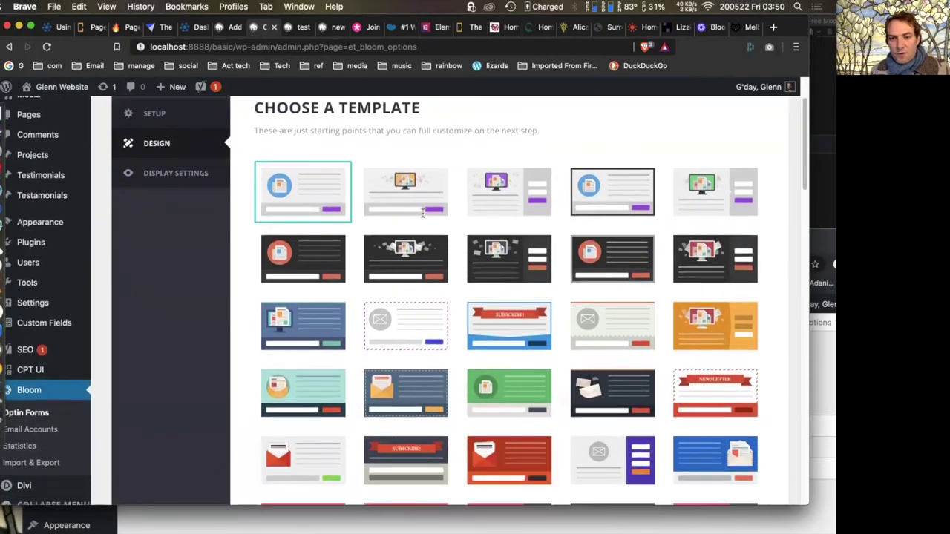
scroll(422, 217, "down", 12)
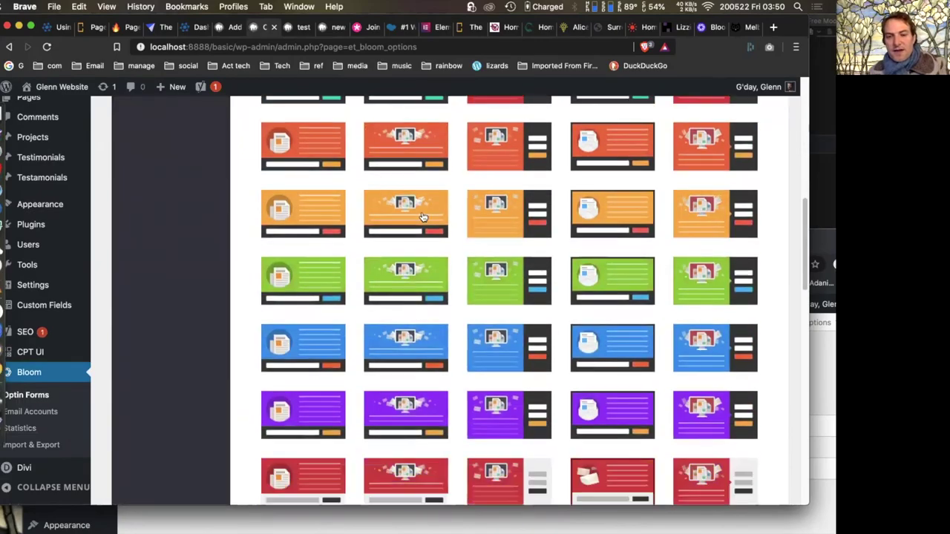
scroll(422, 215, "down", 9)
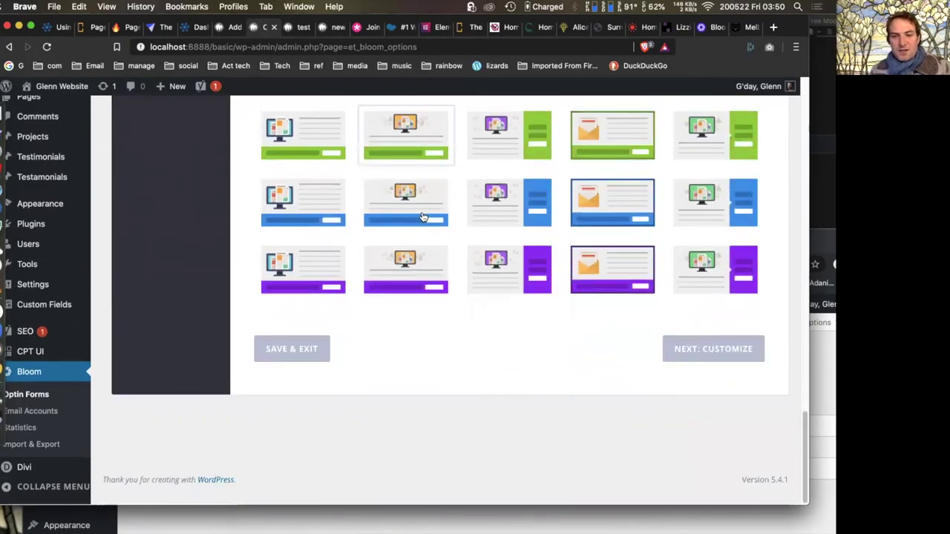
scroll(423, 217, "up", 20)
scroll(422, 217, "up", 15)
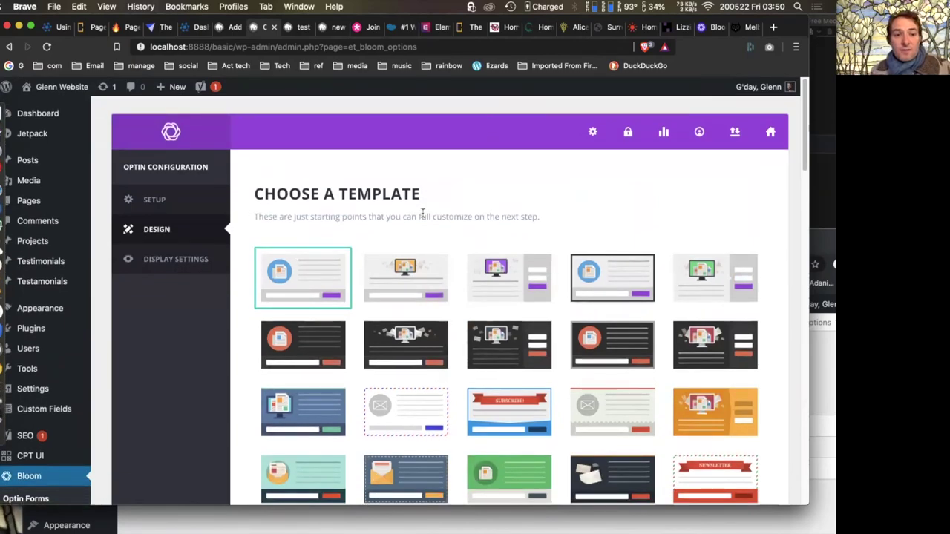
- Review the optin's display settings, including the load-in triggers and the page types and categories it can display on
left_click(156, 266)
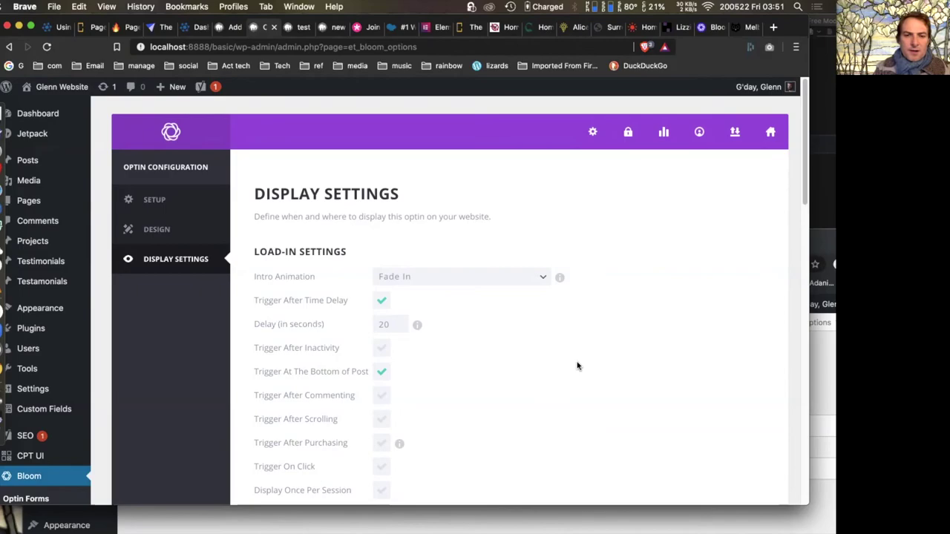
scroll(577, 366, "down", 3)
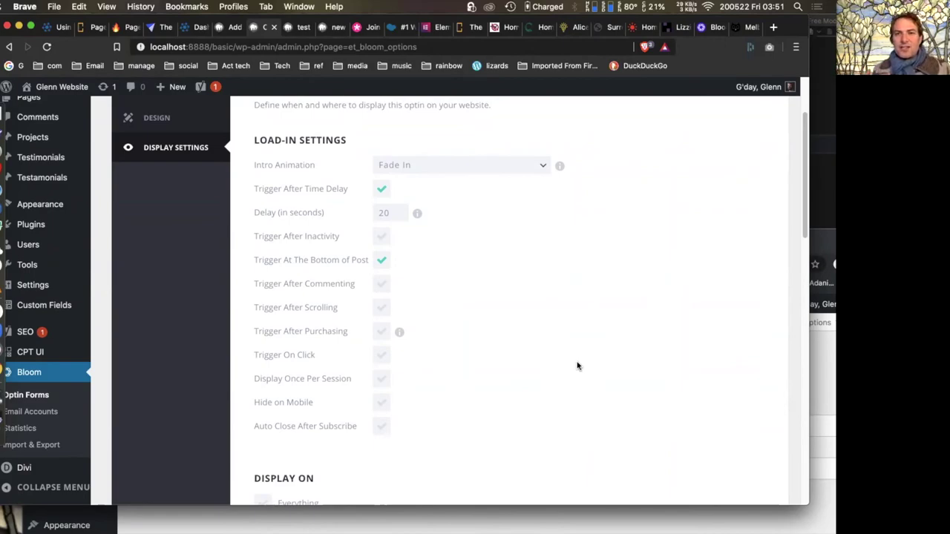
scroll(577, 366, "down", 5)
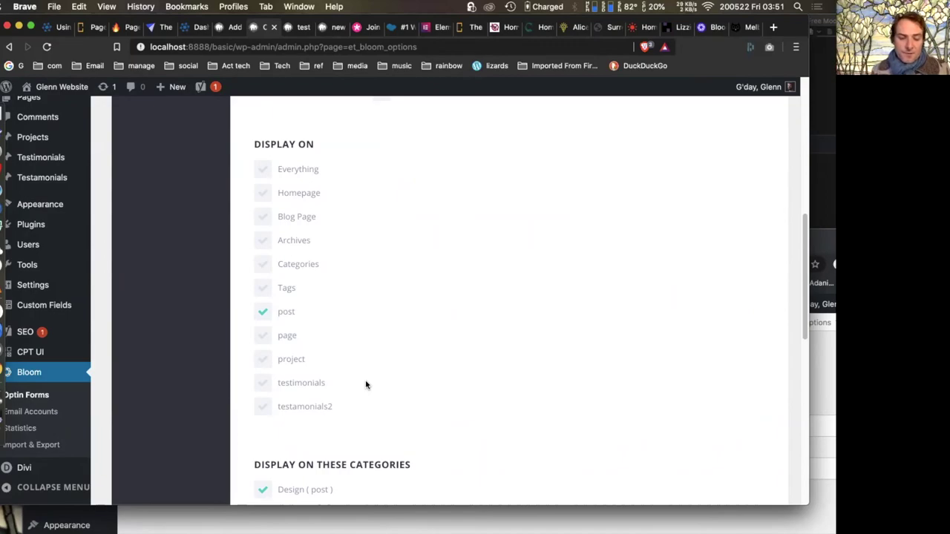
scroll(366, 384, "down", 10)
scroll(366, 384, "up", 20)
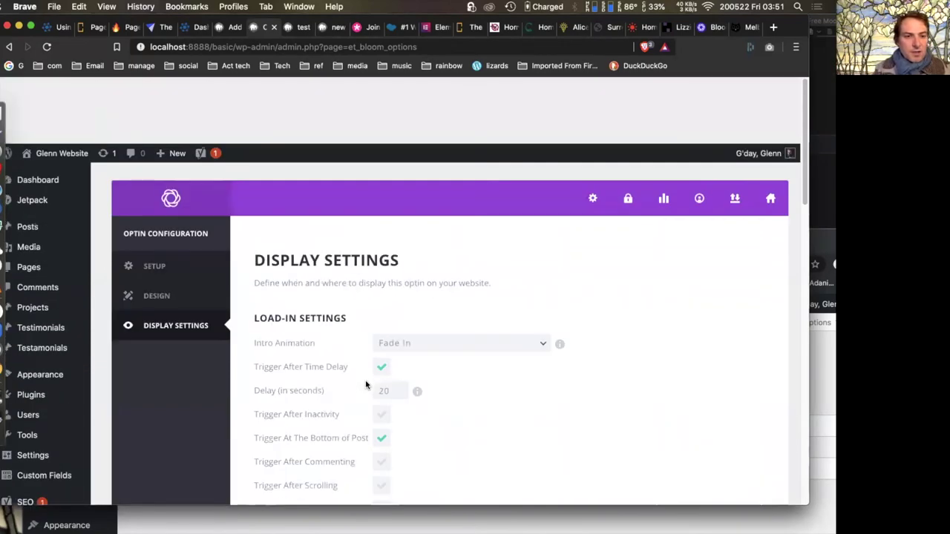
scroll(366, 385, "down", 4)
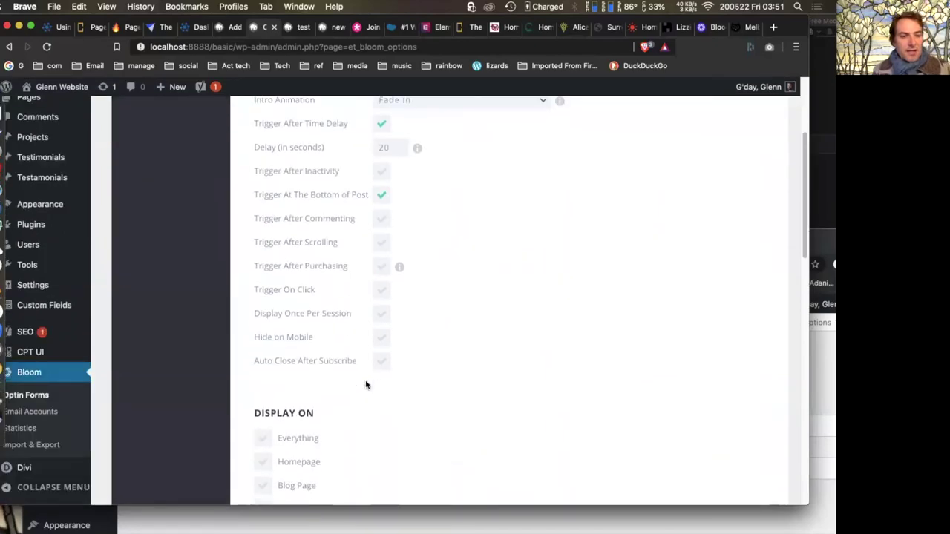
- Open the Monarch Settings from the WordPress admin tools to view the social sharing locations
mouse_move(30, 293)
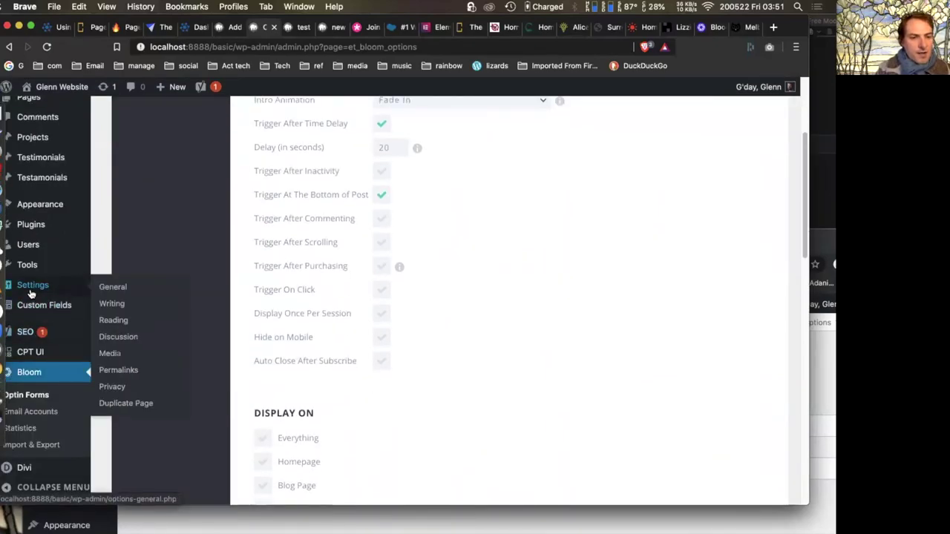
mouse_move(30, 273)
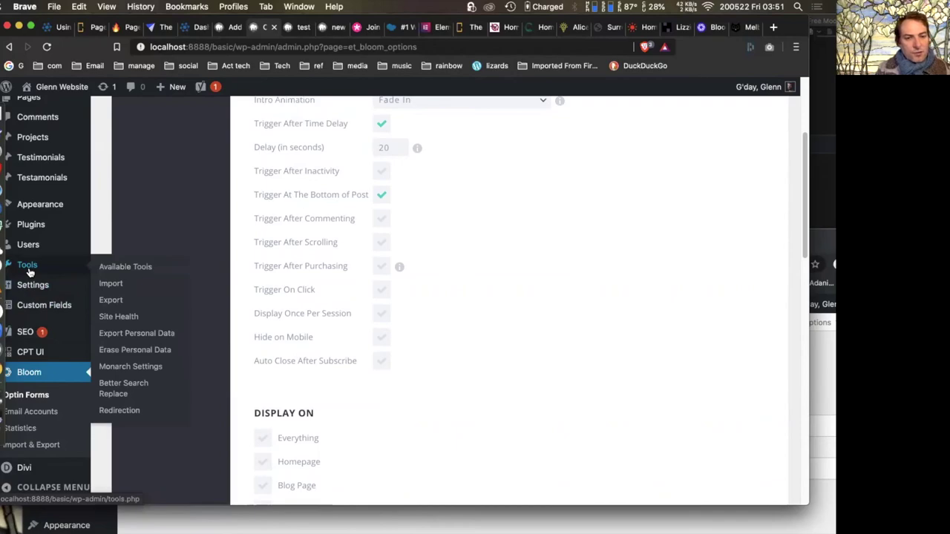
left_click(131, 367)
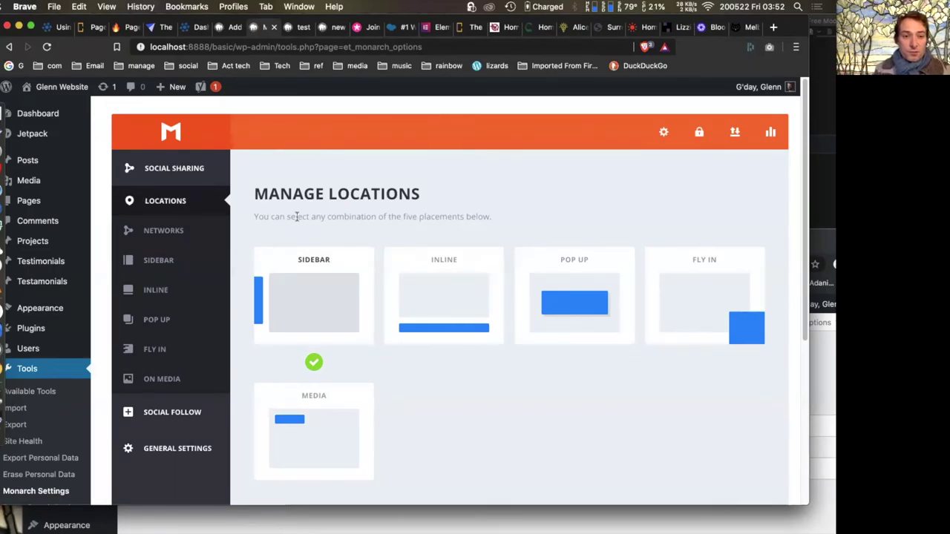
- Look through the social networks that can be added in Monarch's sharing settings and close the selection without adding any
left_click(169, 236)
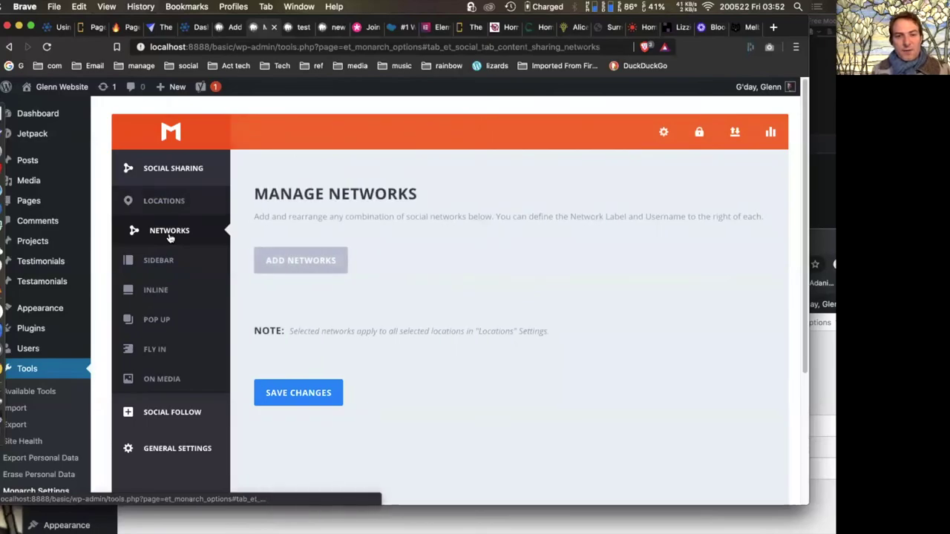
left_click(299, 257)
scroll(403, 391, "down", 3)
scroll(402, 391, "up", 5)
left_click(576, 436)
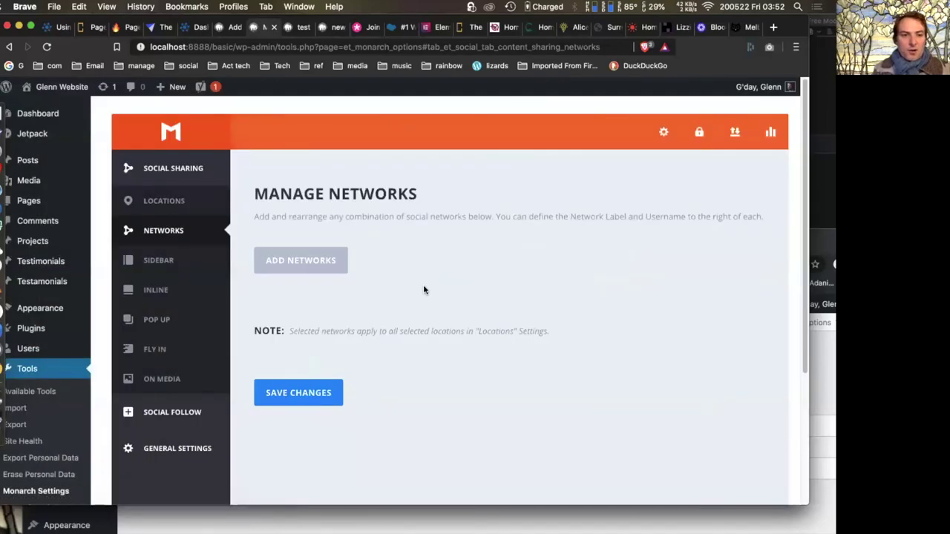
- Look through Monarch's sidebar, pop-up and fly-in sharing settings, and the Social Follow network settings
left_click(159, 264)
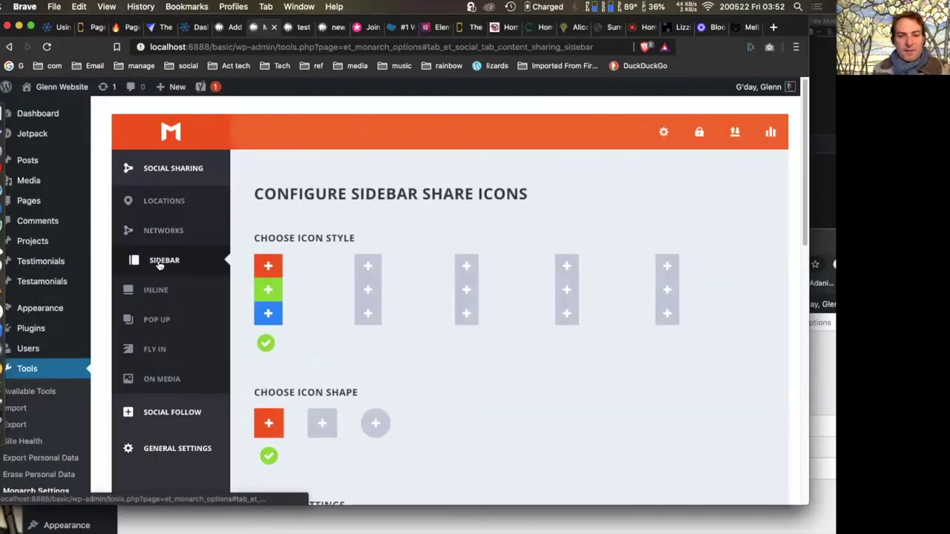
scroll(393, 394, "down", 2)
left_click(157, 253)
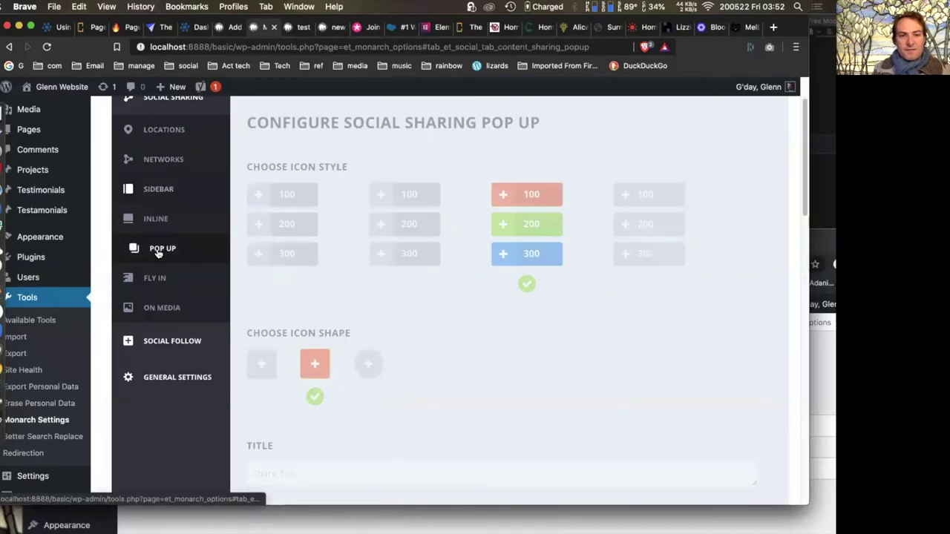
left_click(157, 277)
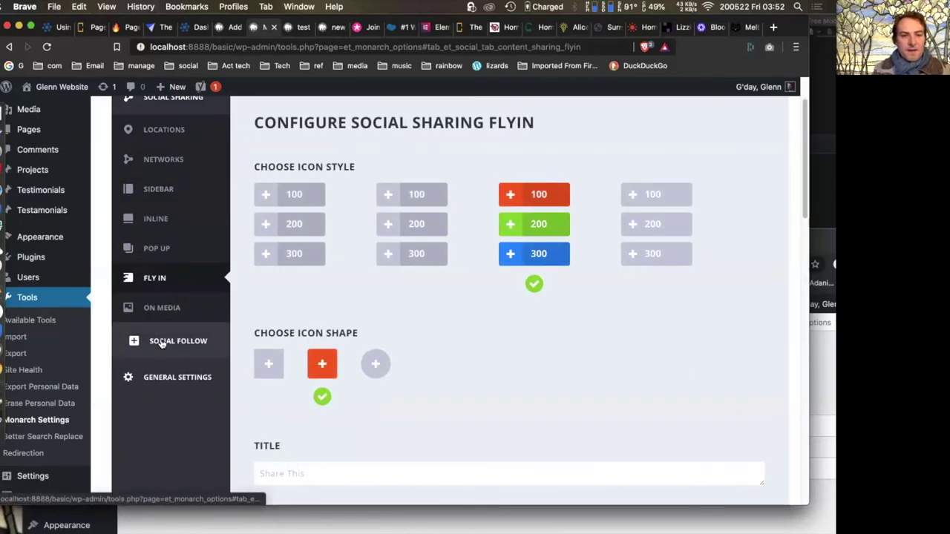
left_click(161, 341)
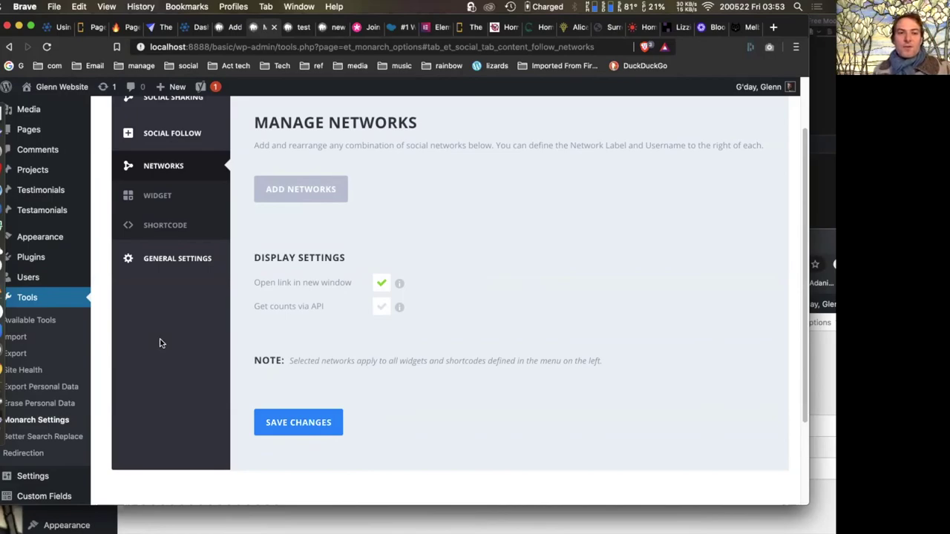
scroll(159, 343, "up", 3)
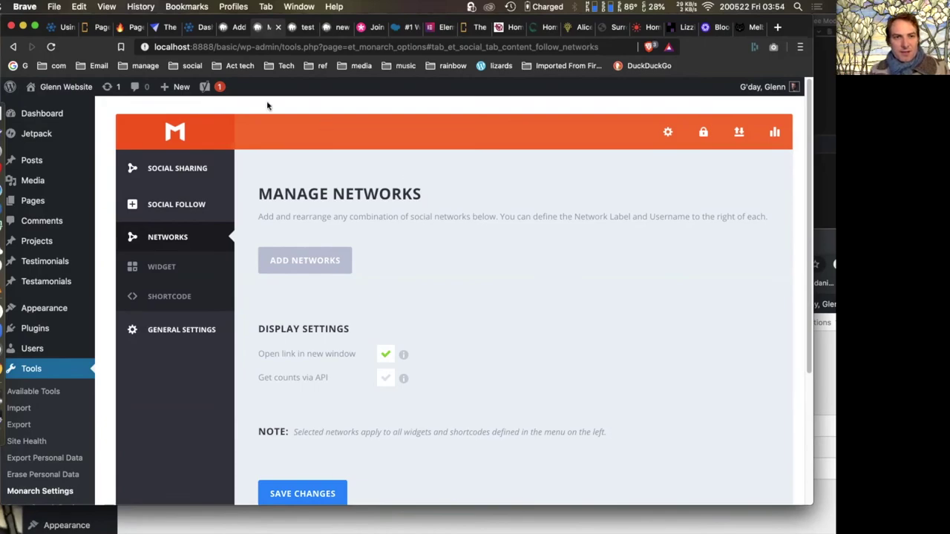
- Open the ActionSkills.co front end in a new tab from that site's WordPress dashboard
left_click(201, 29)
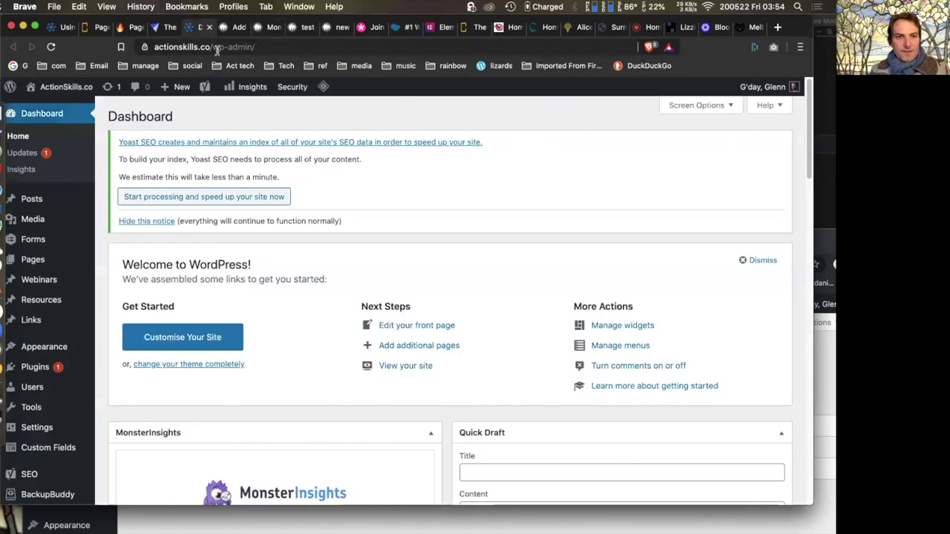
mouse_move(83, 98)
right_click(51, 107)
left_click(89, 112)
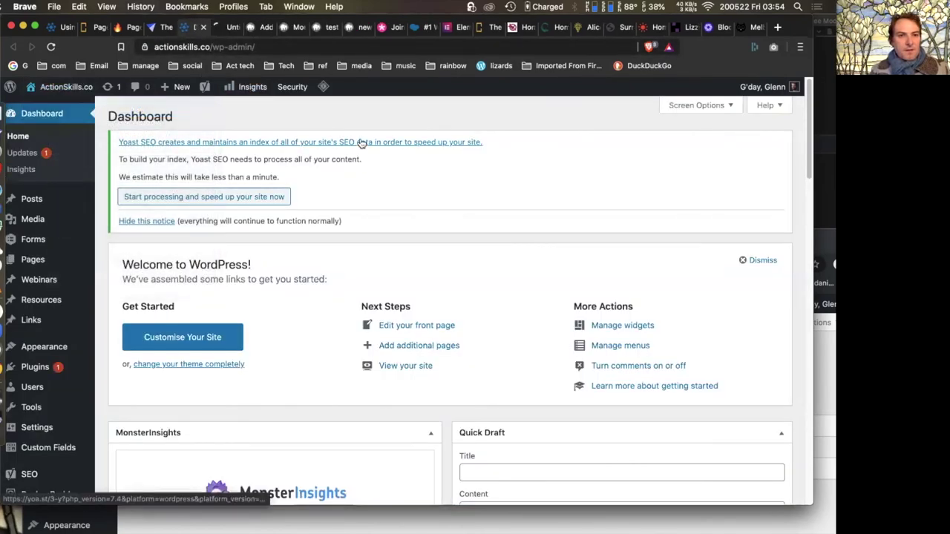
left_click(226, 30)
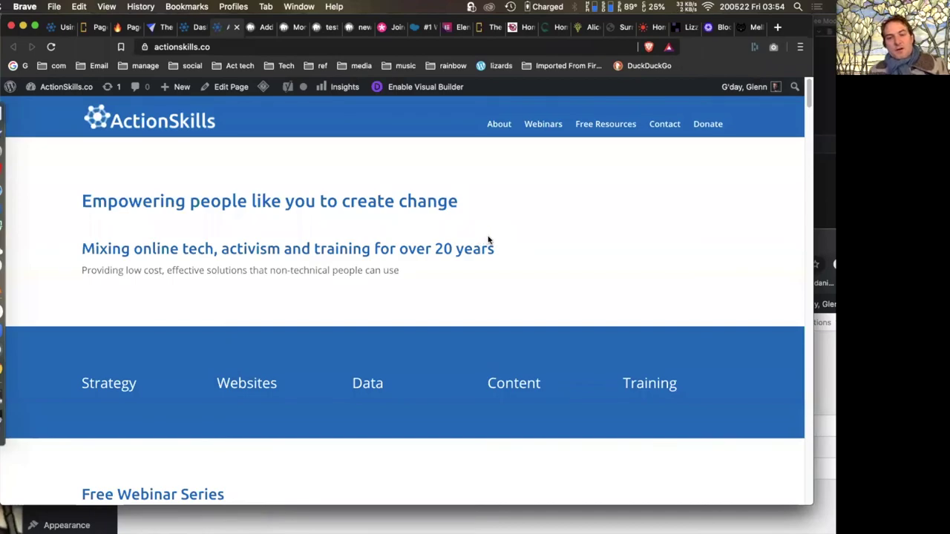
left_click(7, 368)
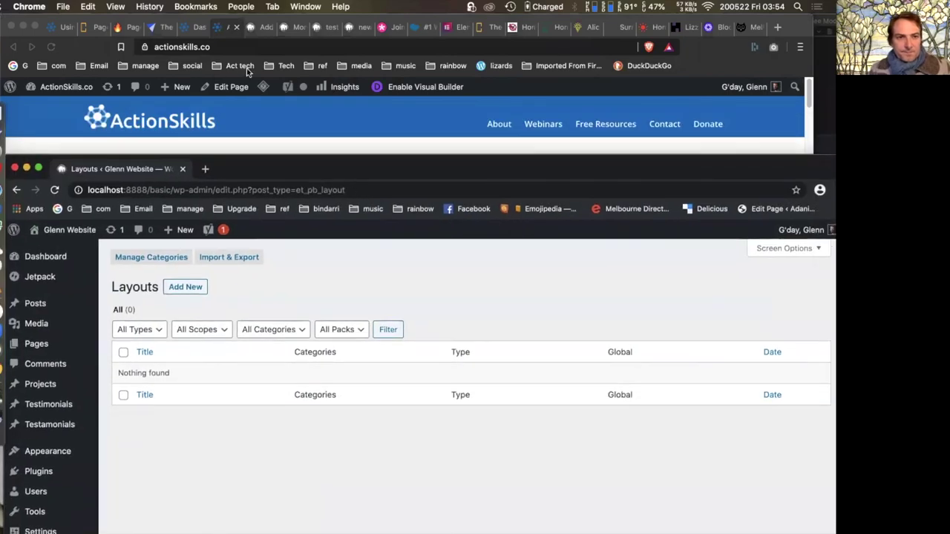
left_click(224, 46)
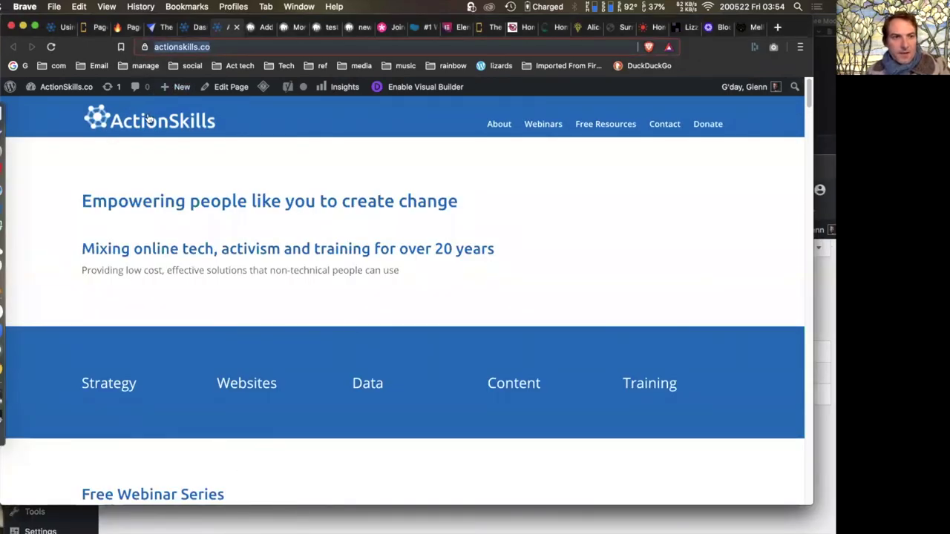
left_click(33, 27)
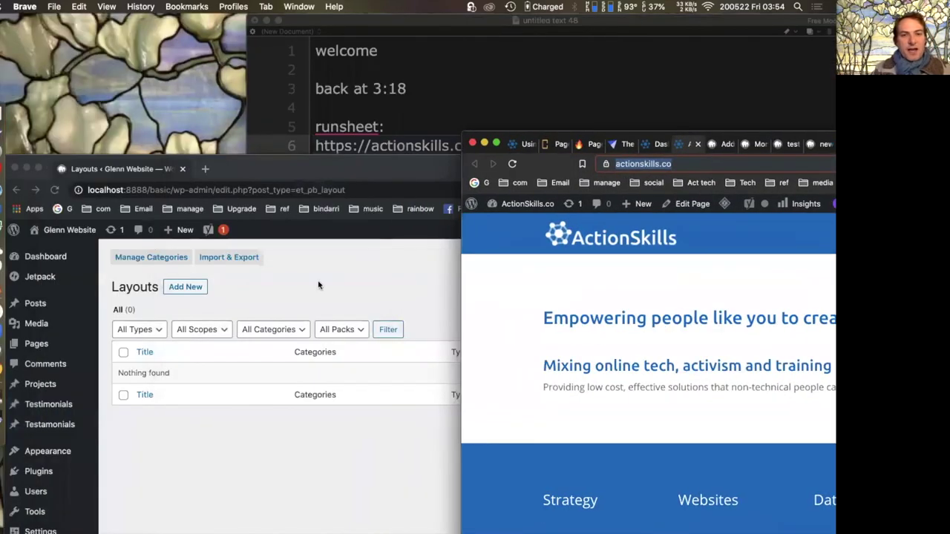
left_click(196, 180)
key("super+t")
type("https://actionskills.co/")
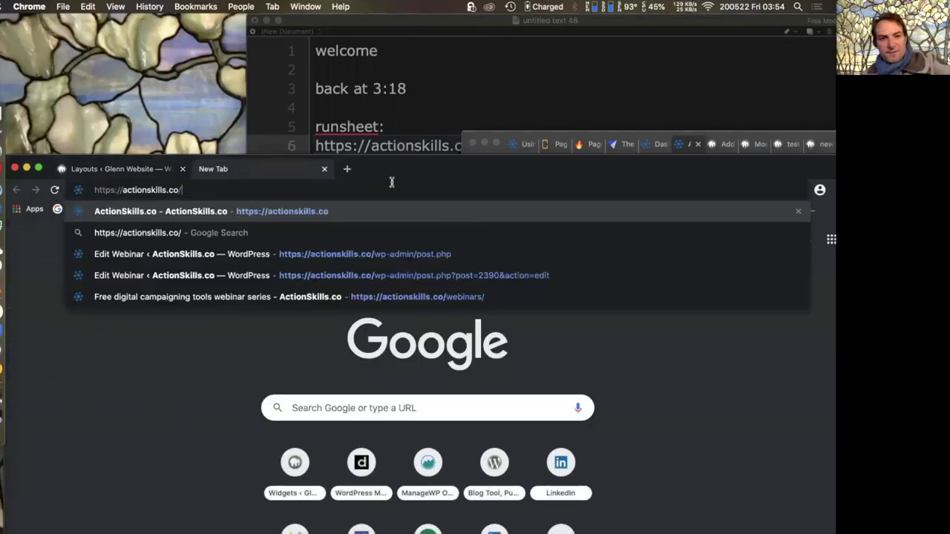
key("Return")
left_click_drag(419, 170, 403, 19)
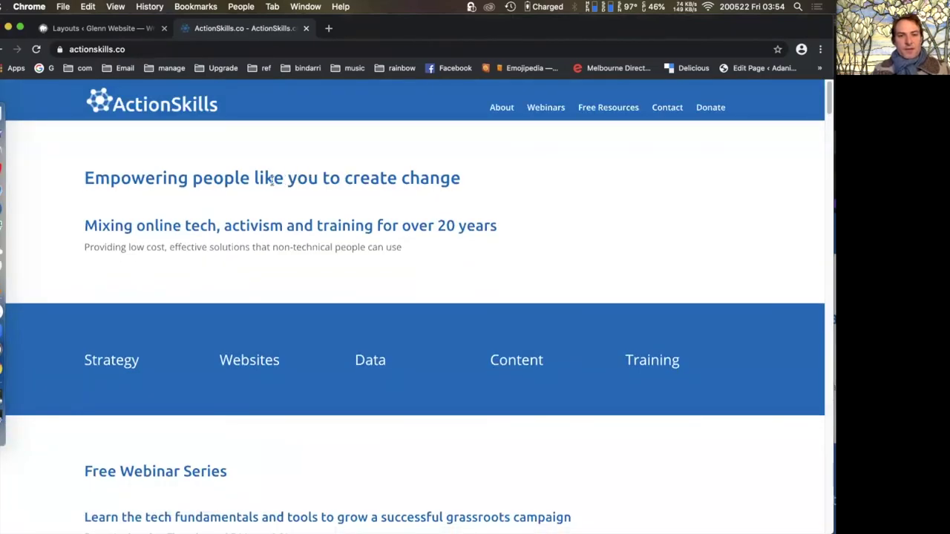
- Inspect the "Empowering people like you to create change" heading and bring the DevTools window beside it
right_click(275, 180)
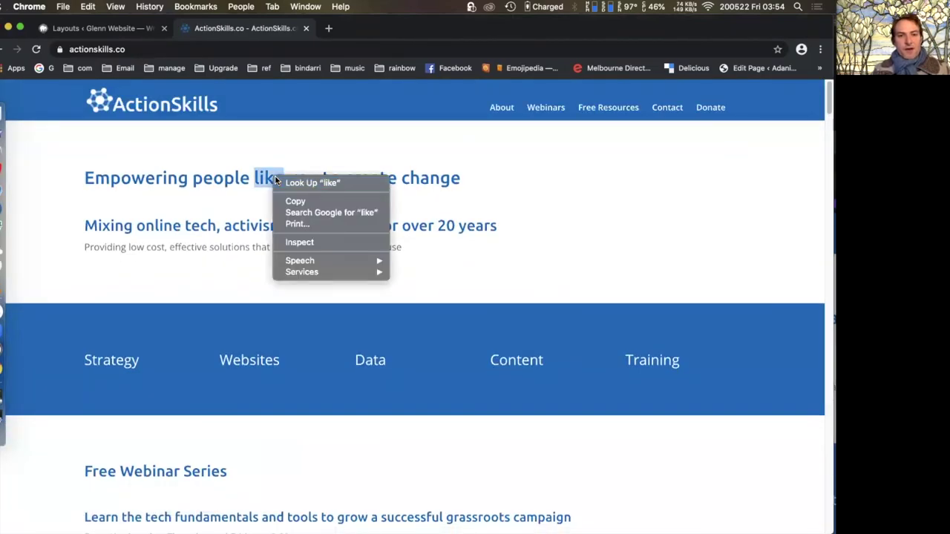
left_click(324, 243)
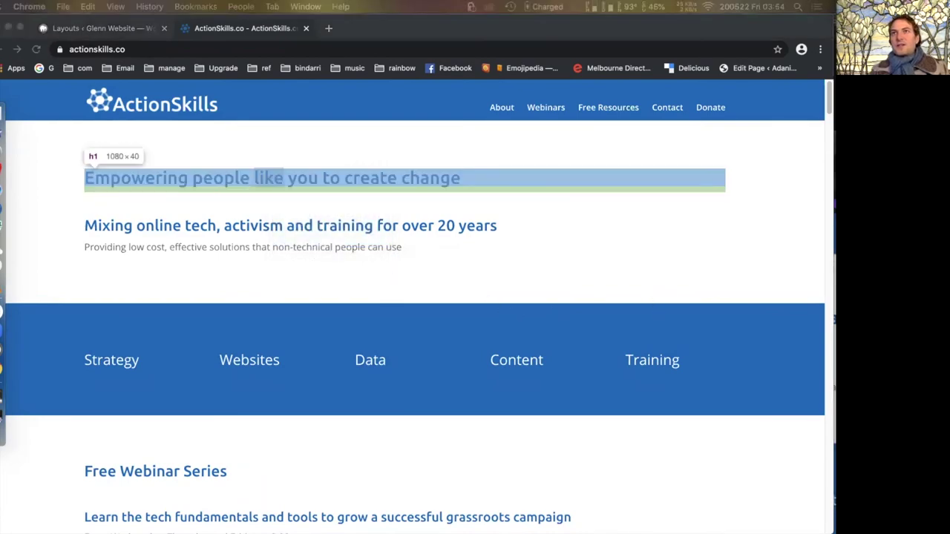
left_click_drag(832, 66, 429, 69)
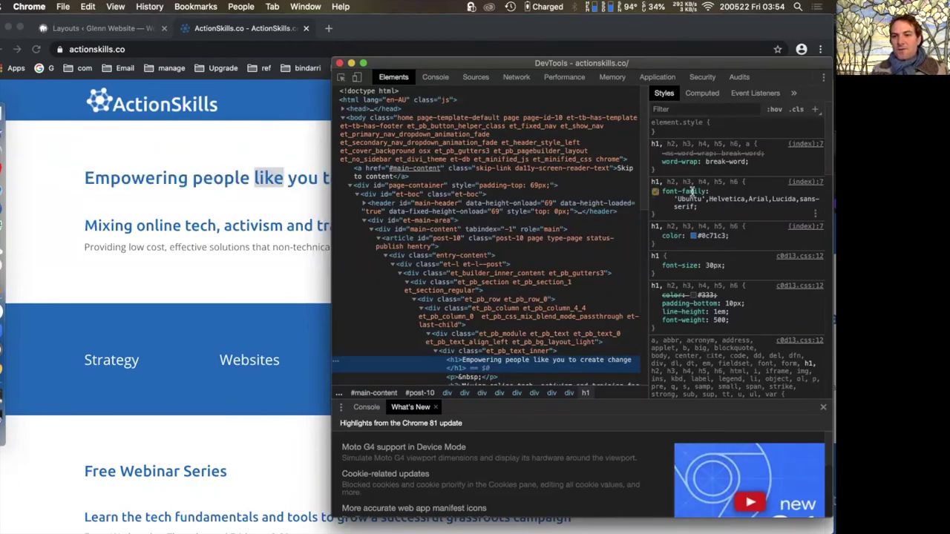
- Examine the heading's color and font-family rules, and the padding of its enclosing et_pb_row_0 element
left_click(705, 235)
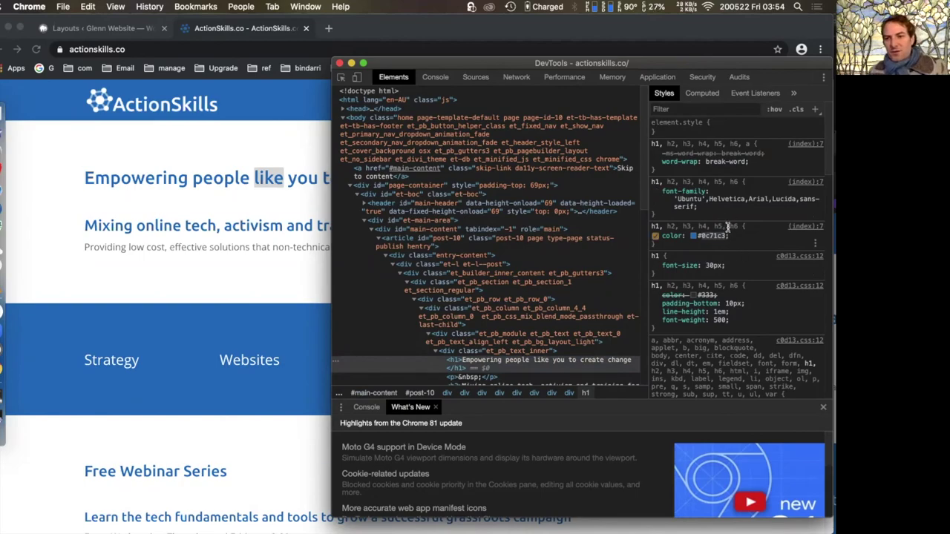
left_click_drag(676, 199, 700, 198)
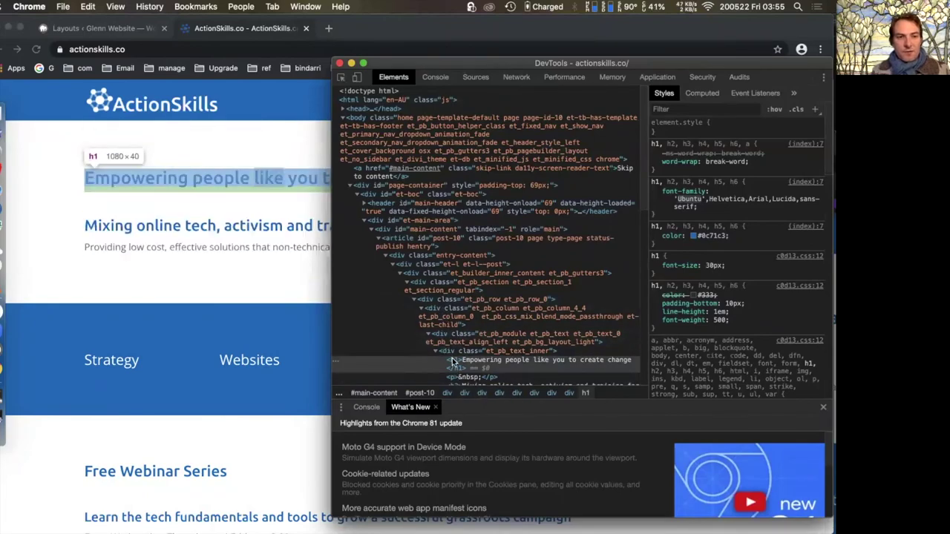
left_click(431, 301)
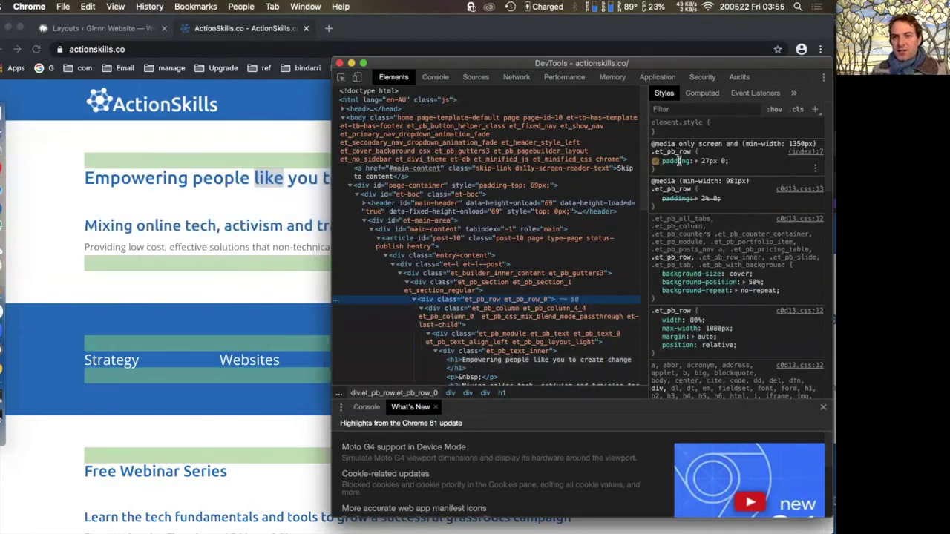